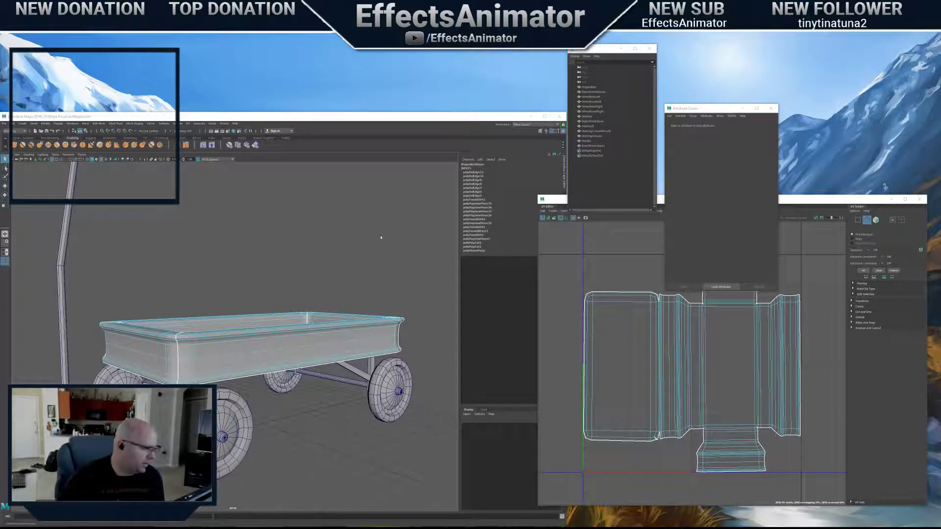
Select the face loop along the top of the wagon bed's rim and adjust its height and vertical scale
left_click_drag(380, 237, 294, 358)
mouse_move(347, 332)
left_mouse_down()
mouse_move(318, 316)
mouse_move(361, 318)
mouse_move(345, 329)
mouse_move(363, 325)
left_mouse_up()
left_click(379, 350)
double_click(416, 338, "shift")
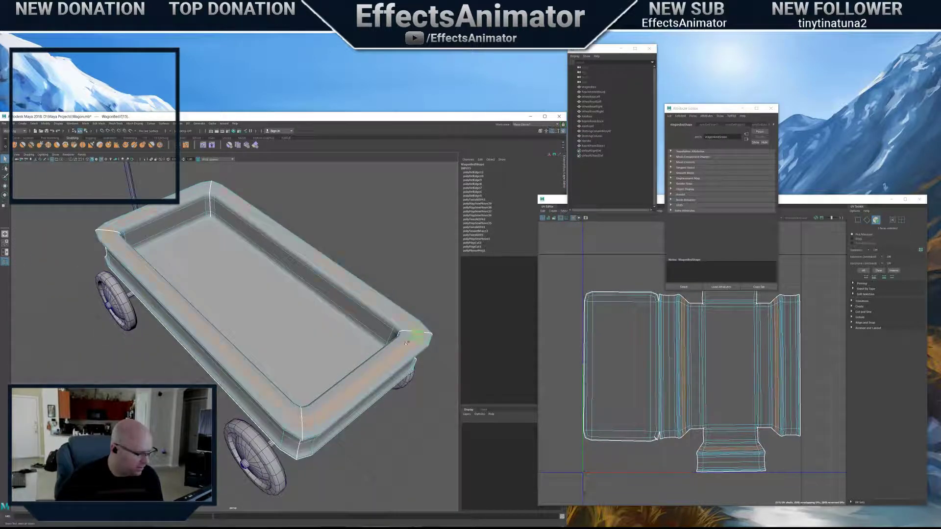
left_click_drag(416, 338, 447, 310)
key("w")
left_click_drag(323, 372, 294, 362)
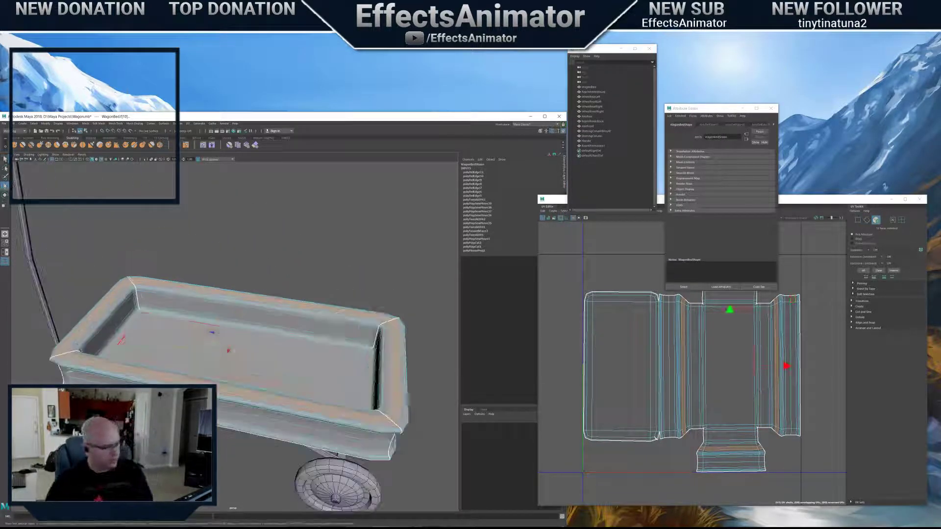
left_click_drag(188, 342, 285, 274)
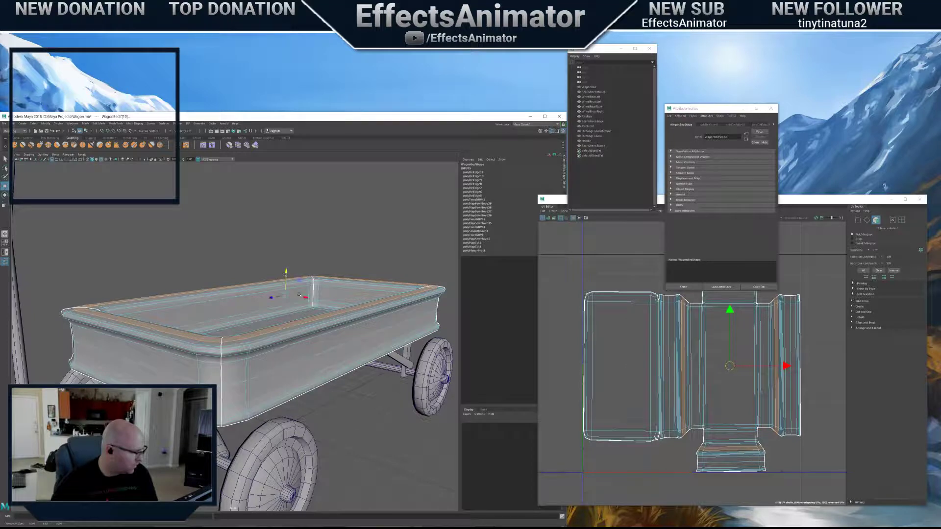
left_click_drag(314, 305, 273, 316)
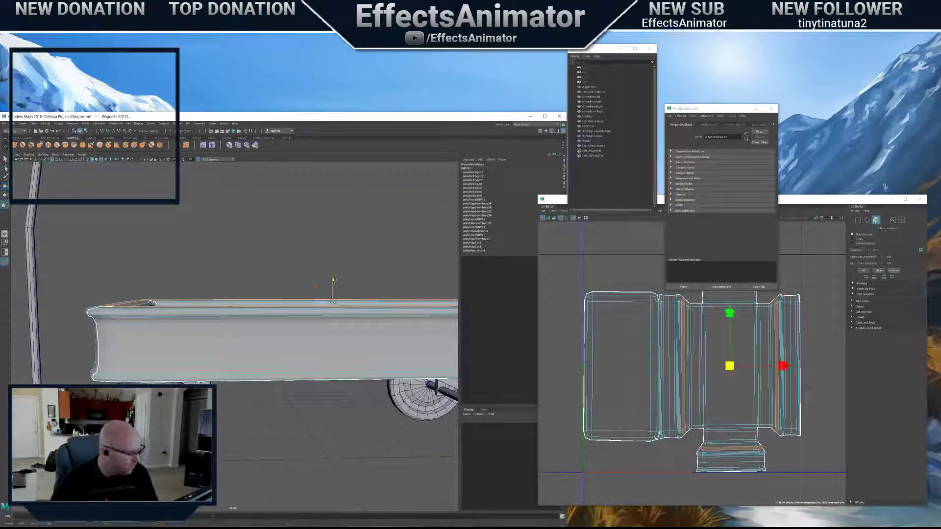
left_click_drag(333, 280, 299, 340)
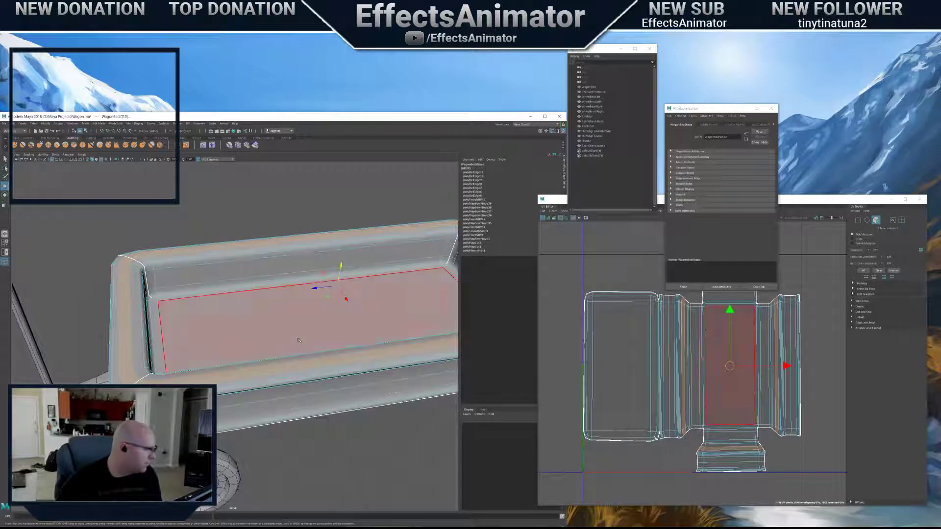
Select surplus edge loops on the wagon bed and delete them
left_click_drag(204, 311, 186, 295)
key("F10")
double_click(177, 254)
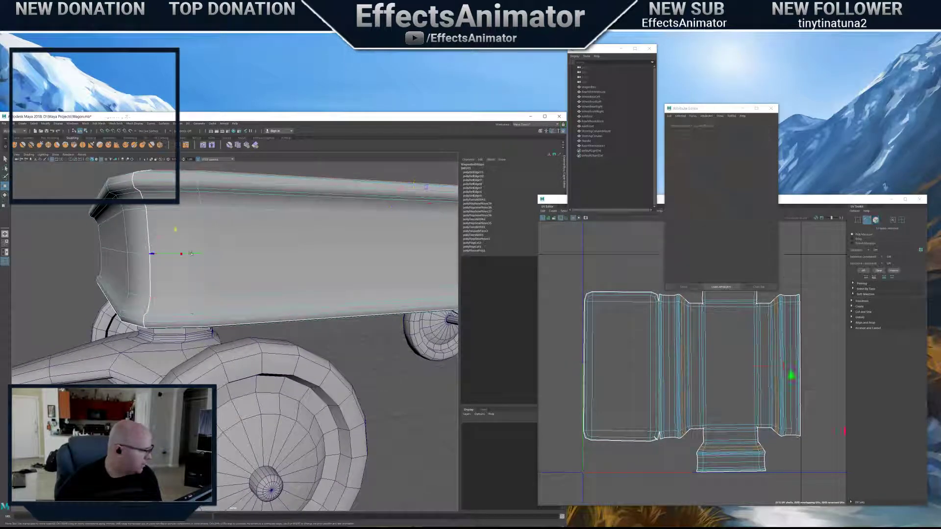
scroll(179, 256, "down", 6)
left_click_drag(255, 298, 254, 325)
scroll(278, 307, "up", 4)
right_click(279, 280, "shift")
left_click(258, 286)
scroll(259, 306, "down", 4)
scroll(255, 313, "up", 1)
left_click_drag(258, 288, 279, 283)
double_click(267, 248)
right_click(268, 246, "shift")
double_click(261, 243)
right_click(261, 244, "shift")
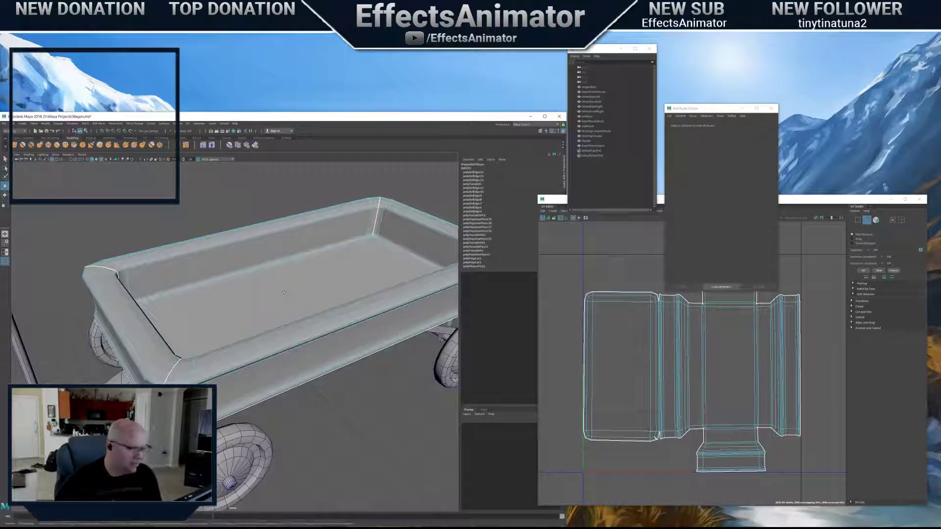
Move the Attribute Editor clear of the UV layout, return to object mode and deselect the wagon bed
left_click_drag(693, 108, 728, 29)
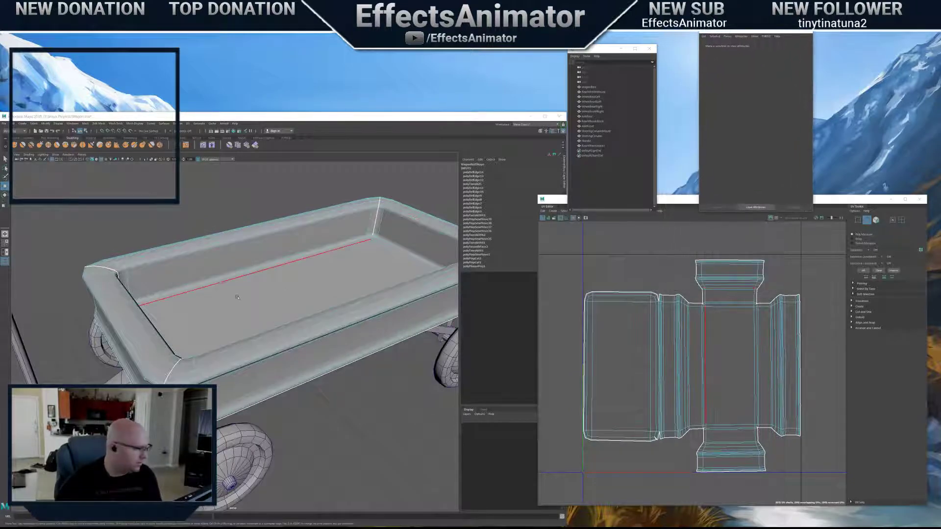
left_click_drag(237, 296, 282, 288)
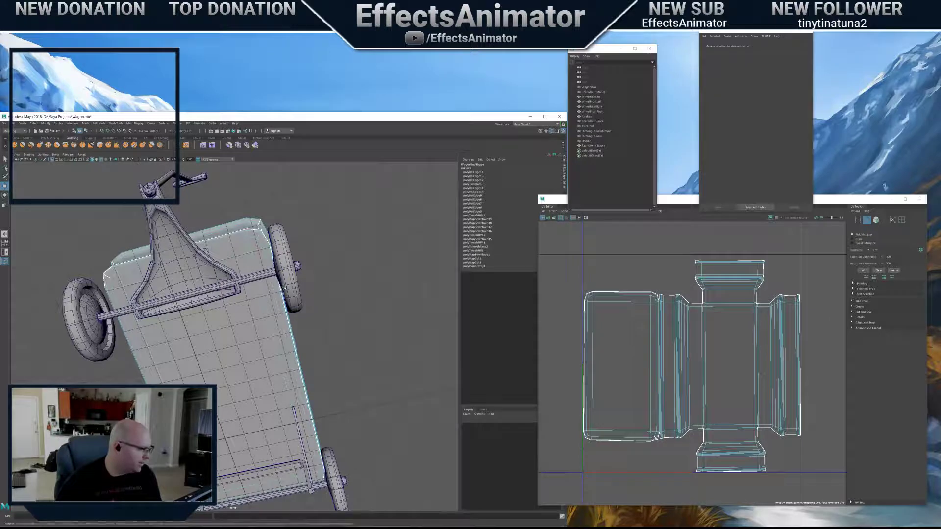
mouse_move(283, 309)
left_mouse_down()
mouse_move(277, 321)
mouse_move(291, 317)
left_mouse_up()
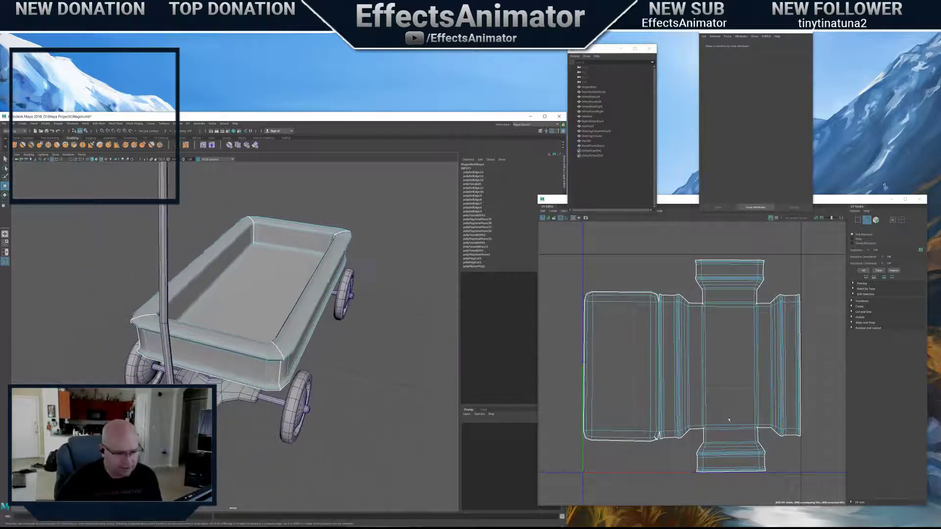
left_click_drag(325, 351, 363, 280)
key("F8")
left_click(345, 389)
scroll(345, 389, "down", 4)
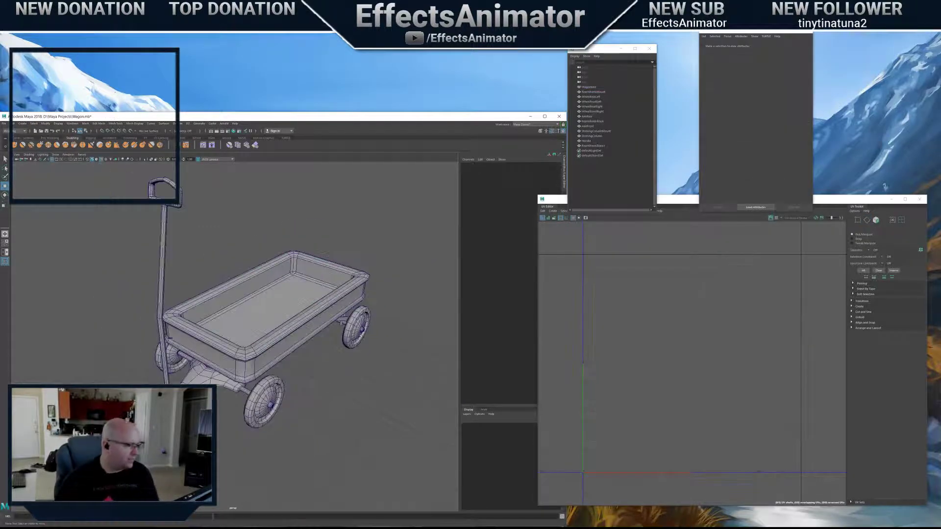
Examine the separate UV layouts of the wagon bed and the front wheel
left_click(303, 333)
left_click(330, 397)
scroll(330, 399, "down", 4)
scroll(326, 392, "up", 2)
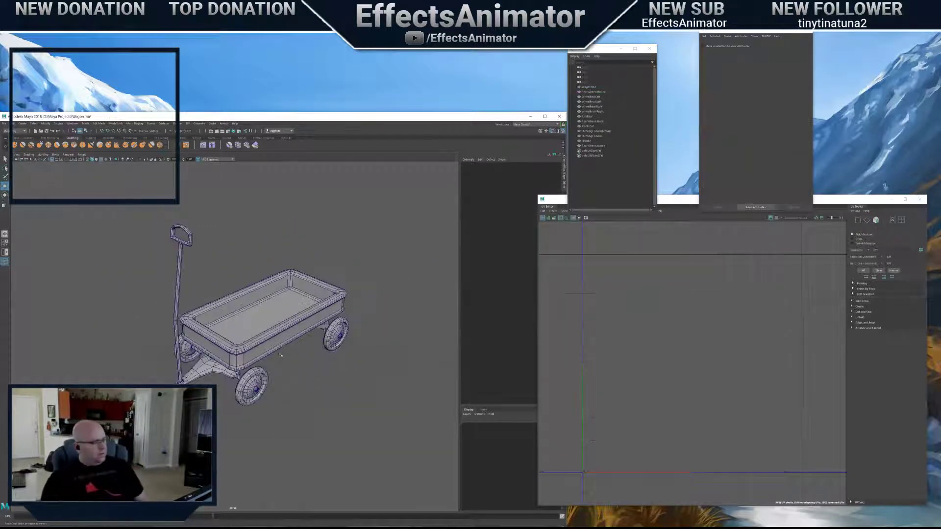
left_click(297, 328)
scroll(301, 360, "up", 2)
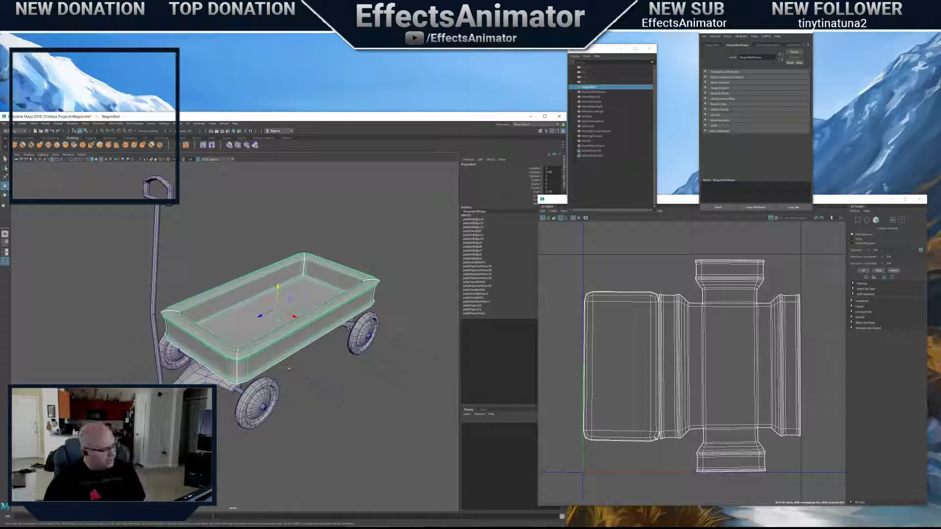
left_click_drag(290, 378, 292, 377)
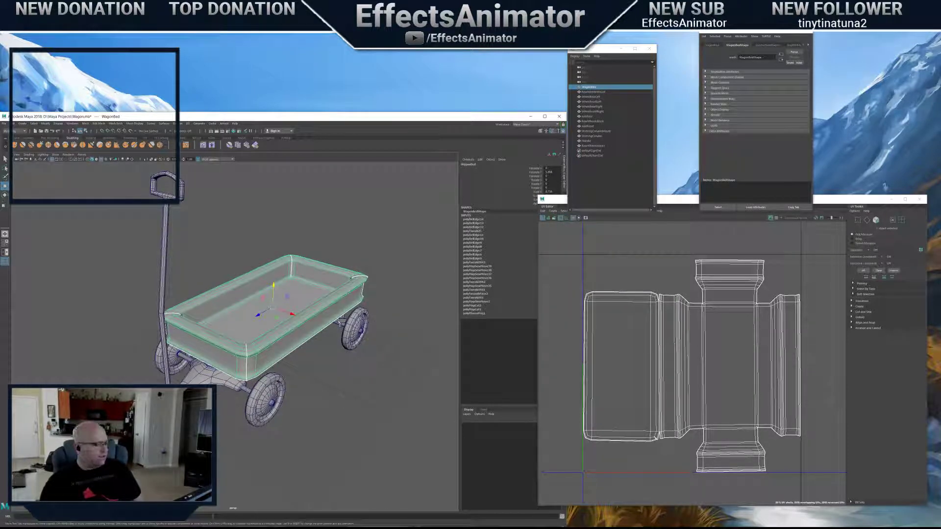
left_click(346, 359)
left_click(266, 398)
scroll(266, 397, "down", 5)
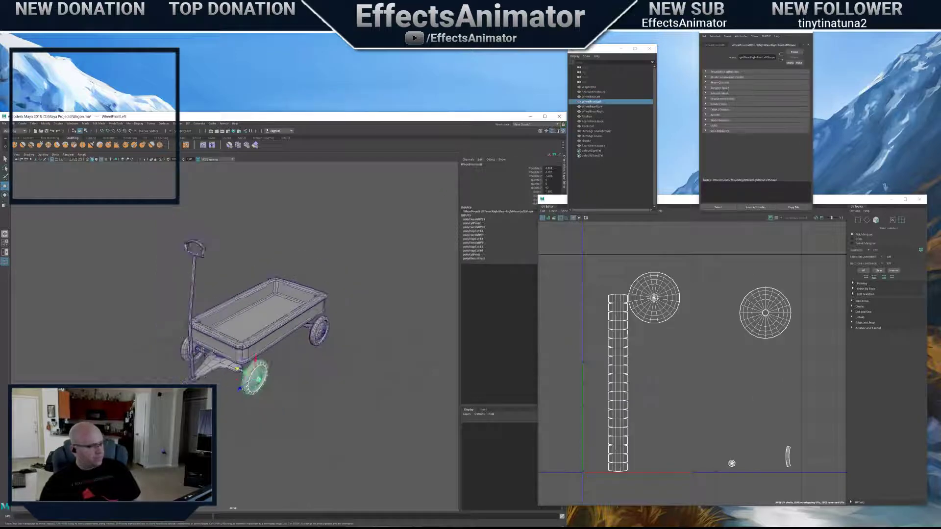
Examine the combined UV layout of all wagon parts except the bed
left_click_drag(161, 417, 431, 182)
scroll(265, 312, "up", 3)
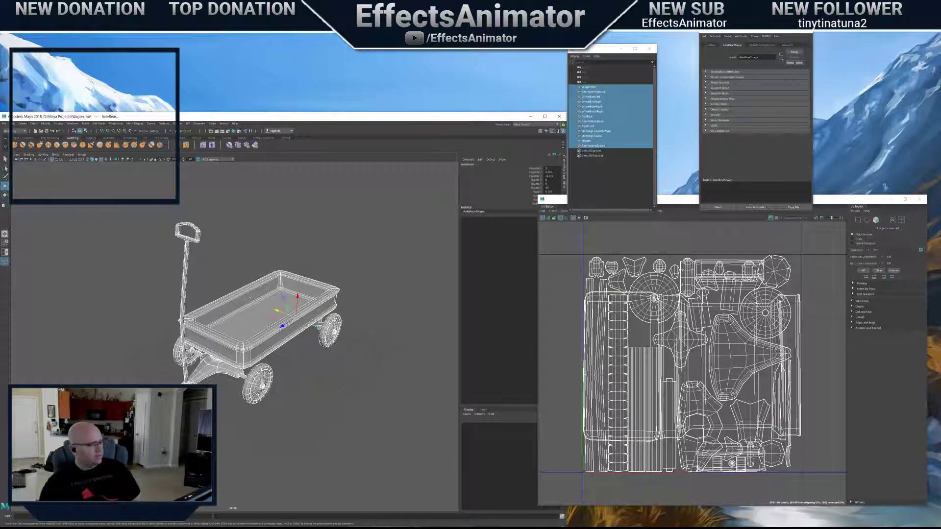
left_click(265, 356, "ctrl")
left_click_drag(285, 363, 308, 371)
scroll(307, 371, "up", 5)
scroll(308, 371, "down", 6)
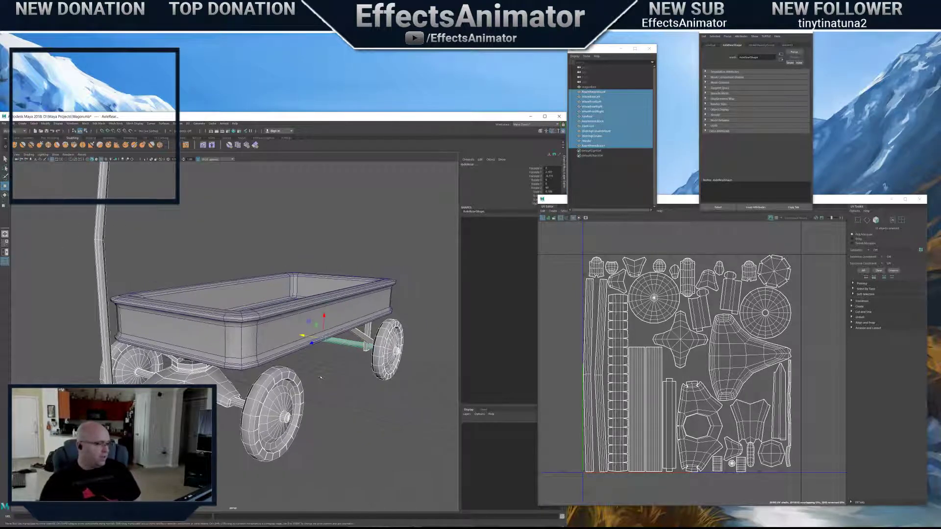
Assign a new Blinn material to the wagon bed
left_click(259, 301)
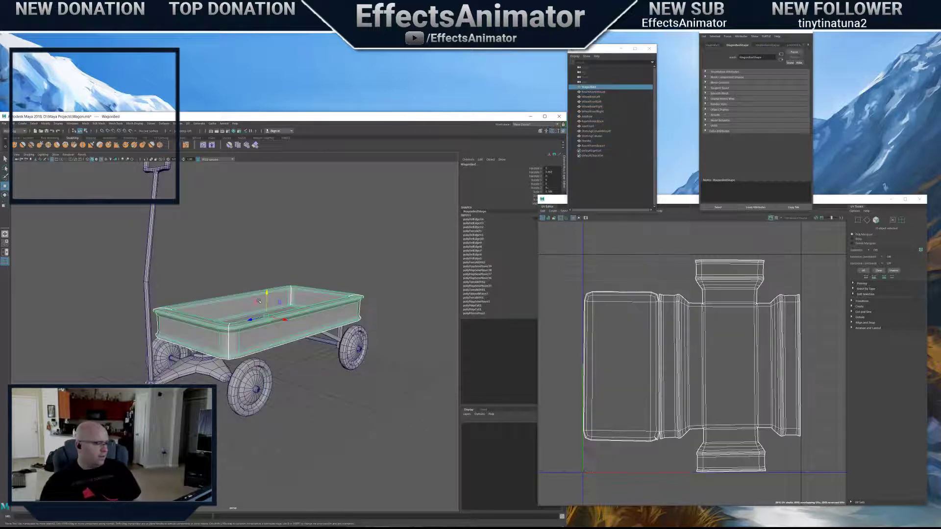
right_click(258, 301, "shift")
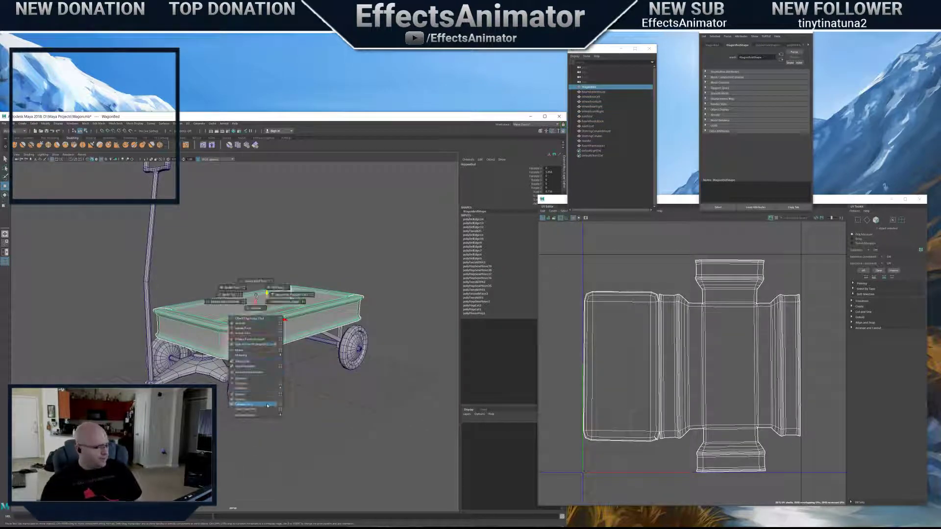
right_click(246, 312)
mouse_move(265, 447)
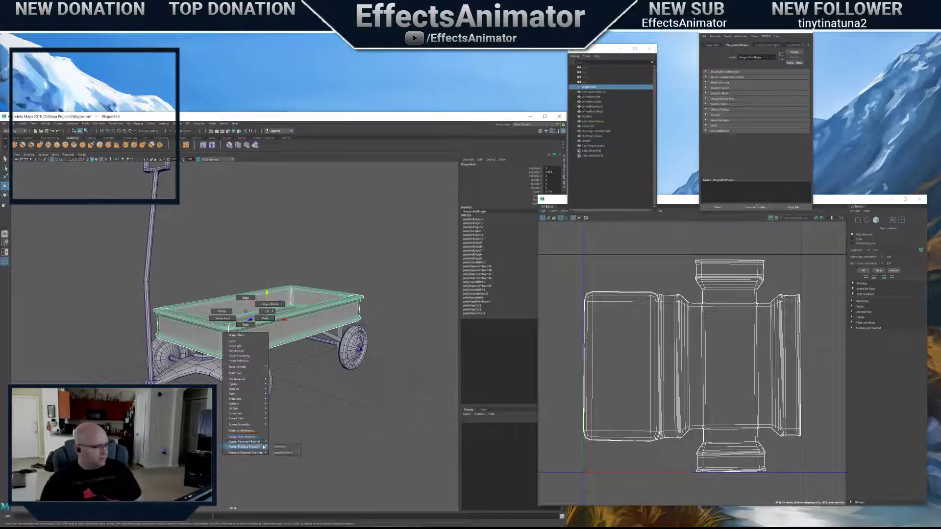
left_click(252, 436)
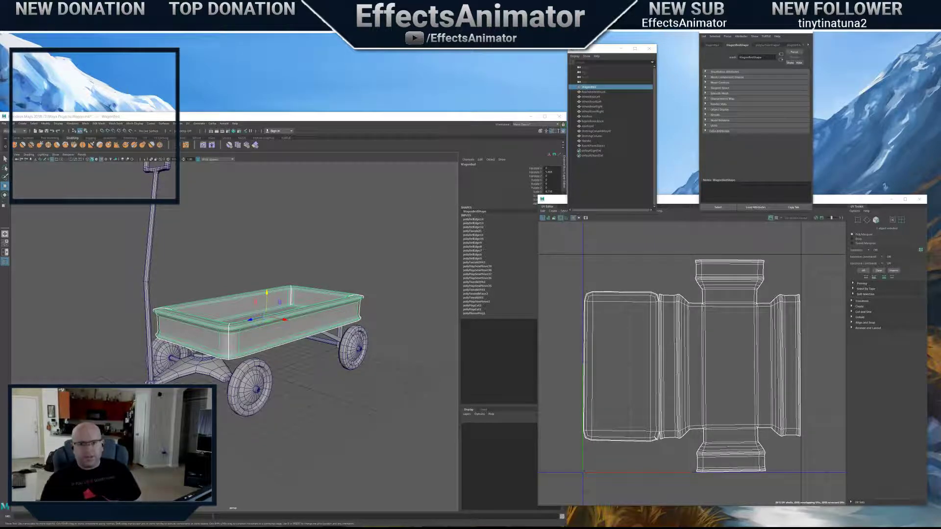
left_click(468, 254)
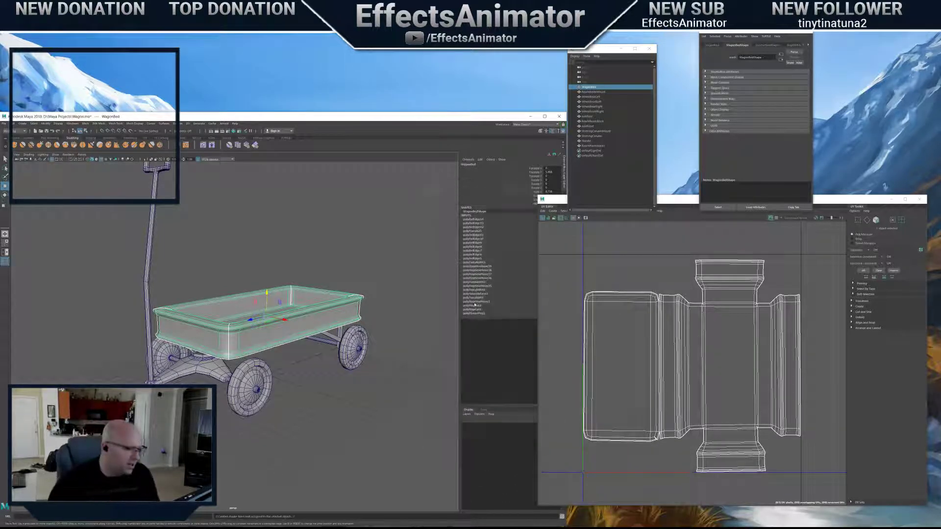
Set the wagon bed material's color to red and rename the material WagonBed
left_click_drag(762, 33, 722, 37)
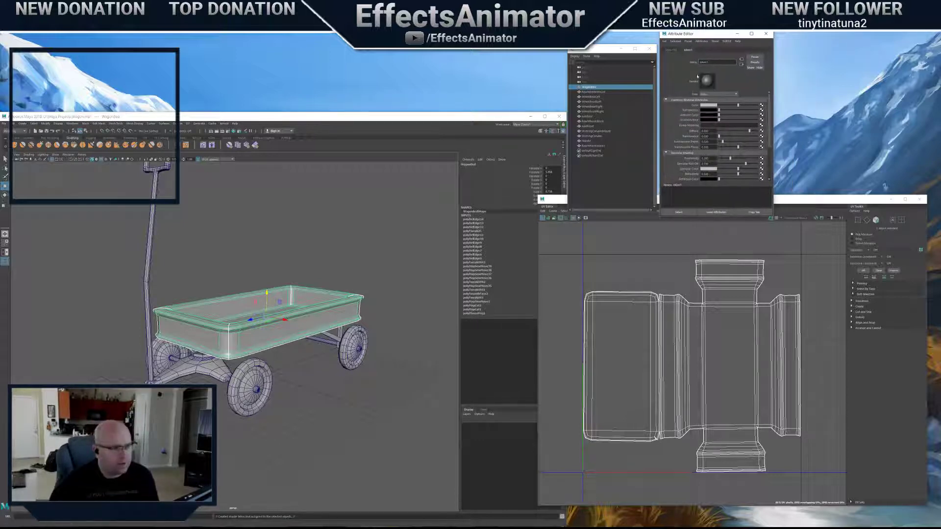
left_click(712, 105)
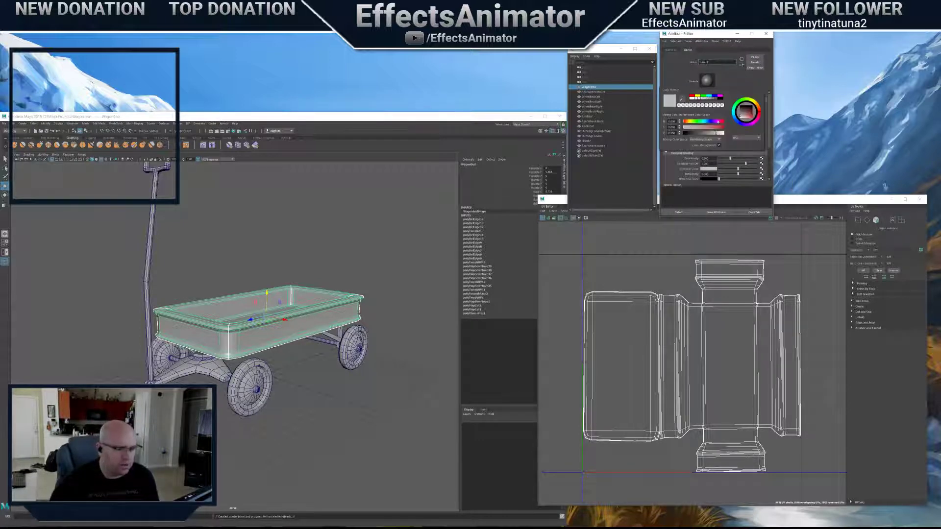
left_click_drag(721, 127, 720, 132)
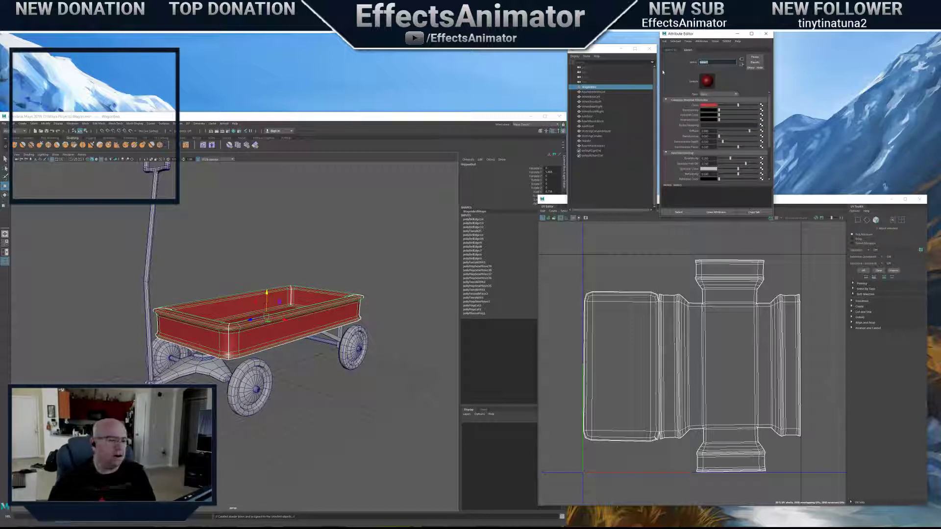
left_click_drag(697, 39, 698, 58)
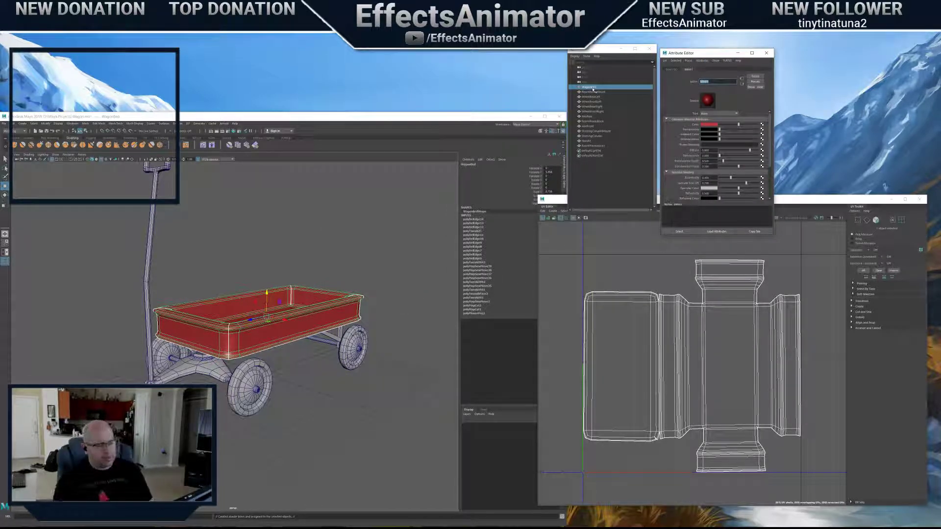
type("WagonBed")
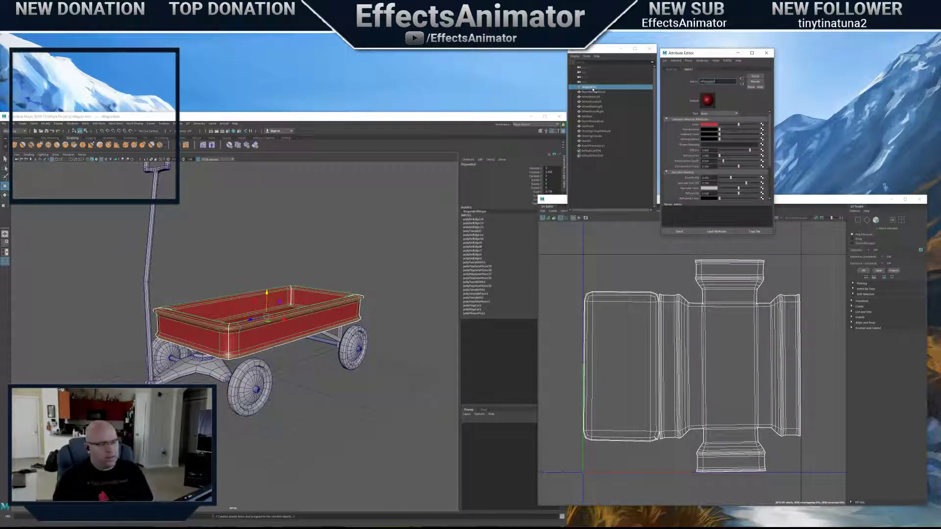
key("Return")
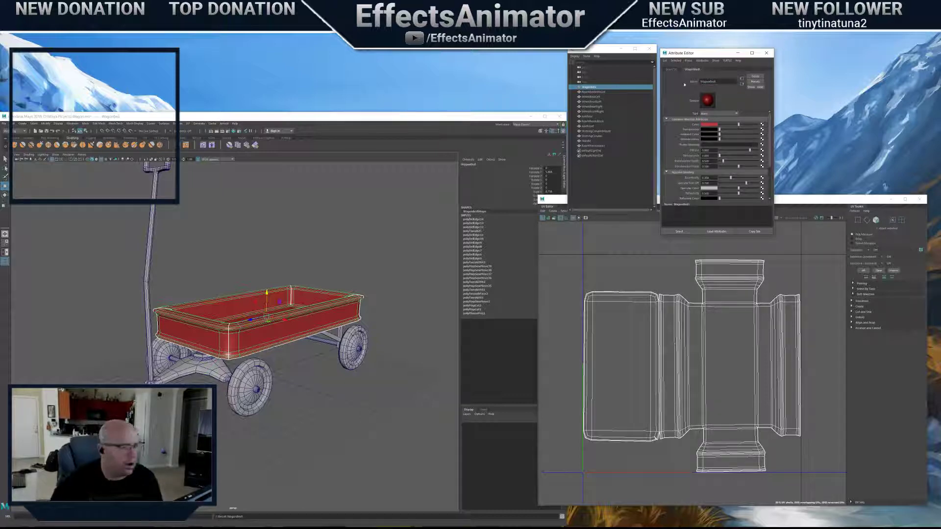
Open the Hypershade and display the scene's materials
left_click_drag(333, 212, 328, 265)
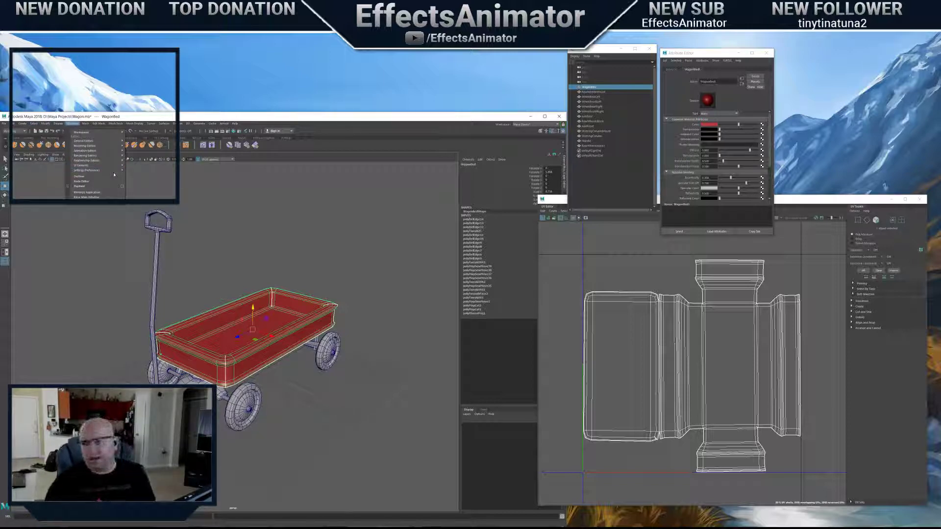
mouse_move(116, 168)
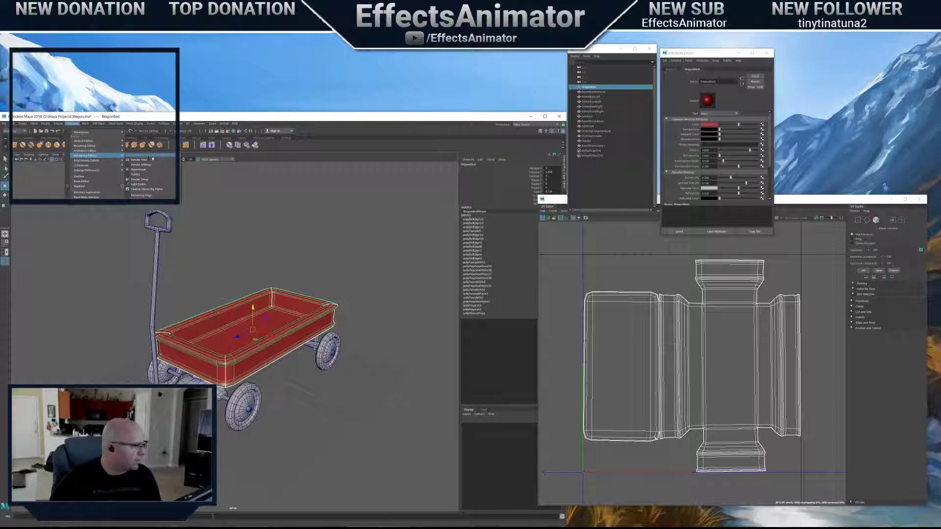
left_click(140, 170)
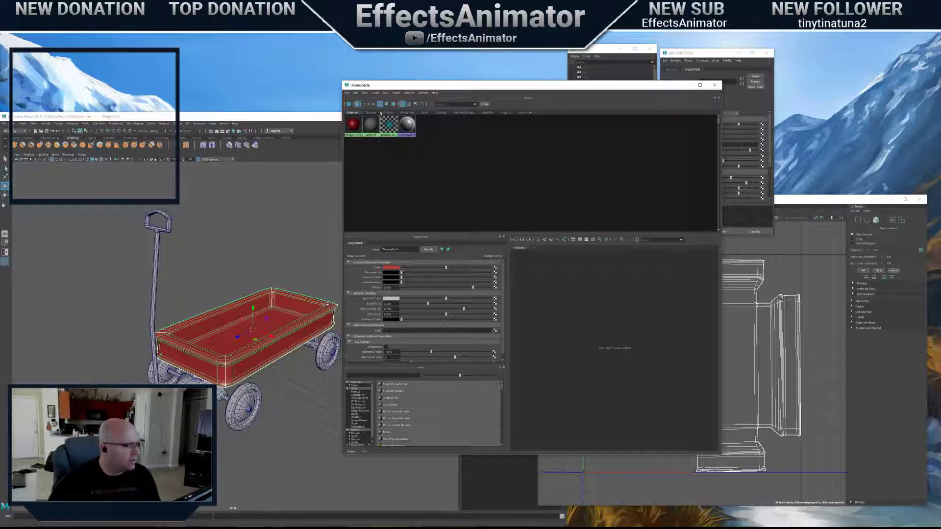
left_click(404, 113)
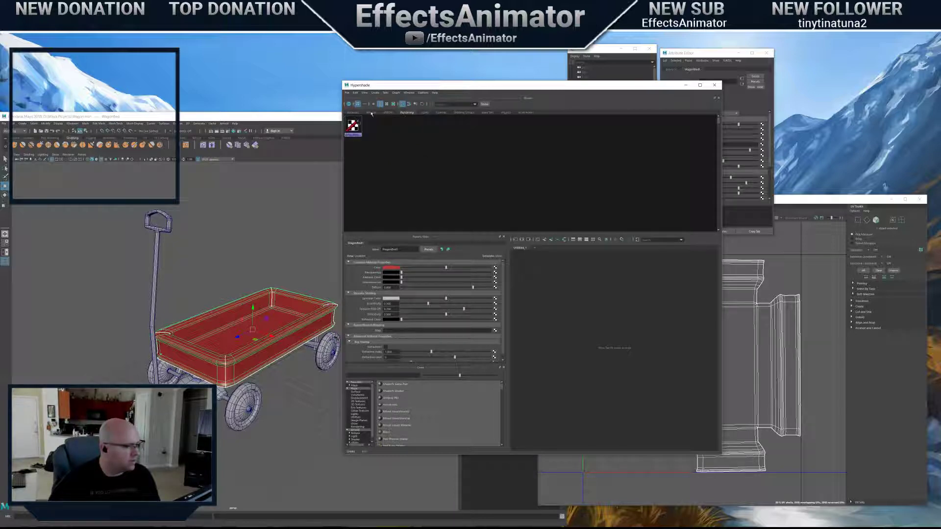
left_click(353, 113)
Delete the unused nodes from the Hypershade
left_click(455, 143)
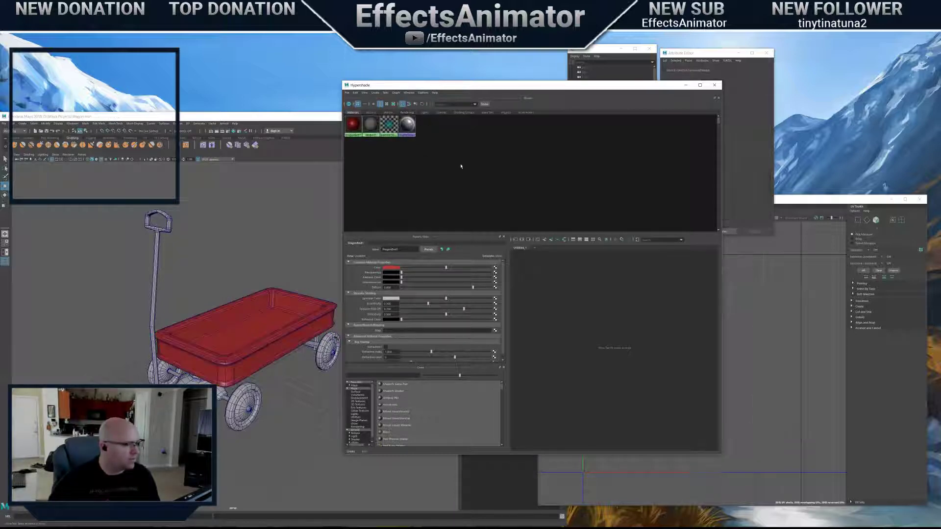
right_click(455, 143)
mouse_move(488, 149)
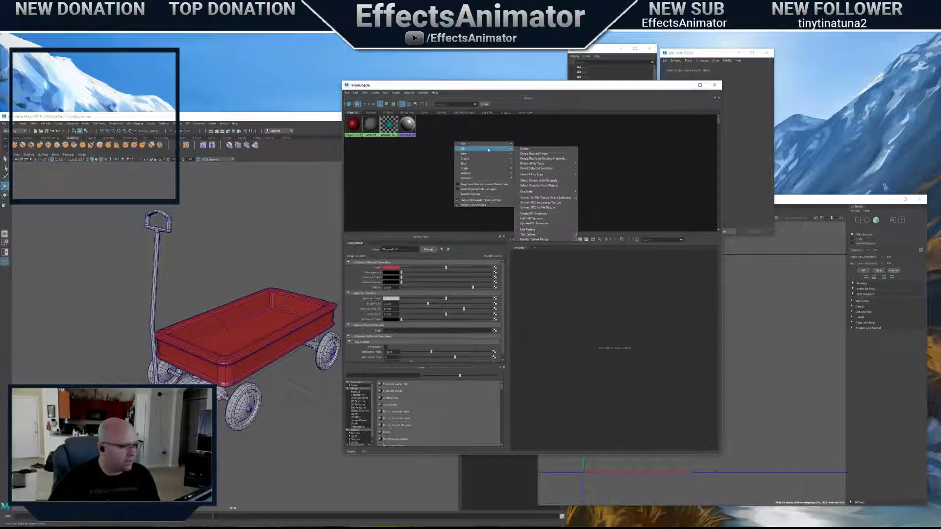
left_click(529, 154)
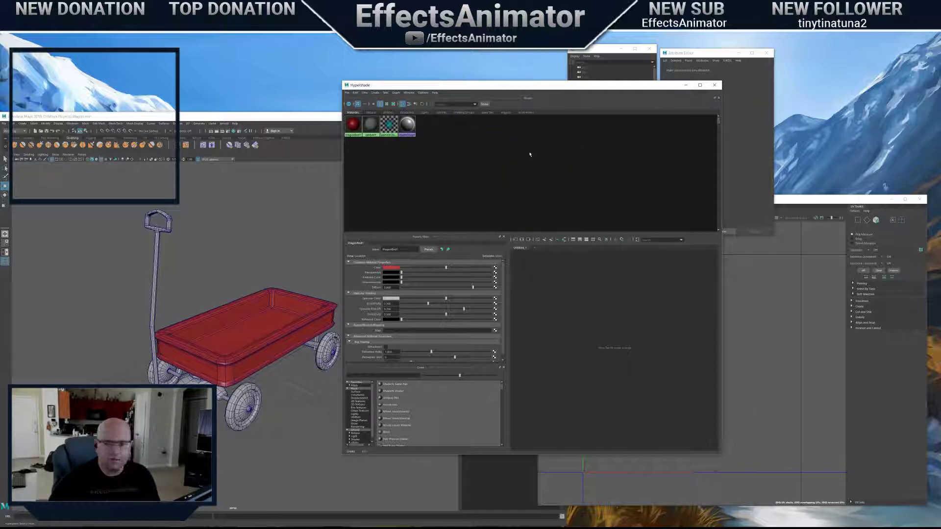
Rename the red wagon bed material as WagonBedMat
left_click(356, 131)
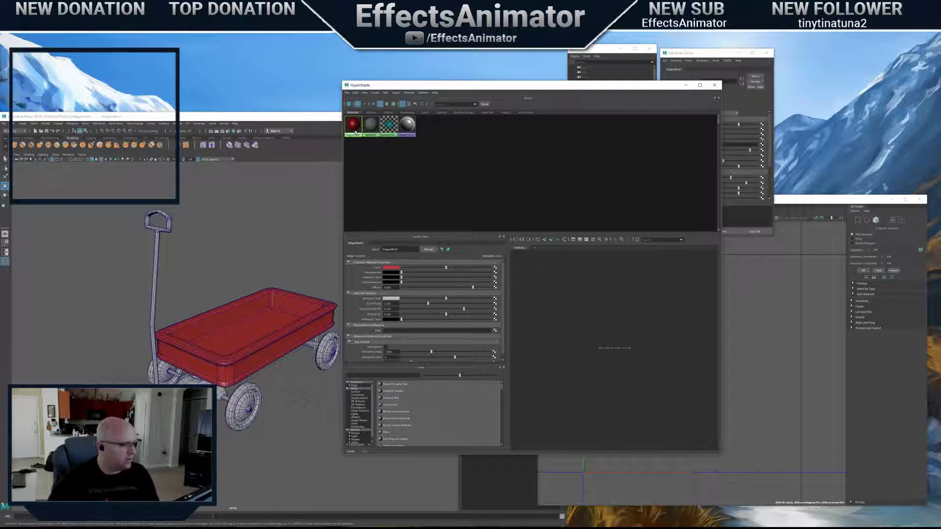
left_click_drag(712, 54, 722, 52)
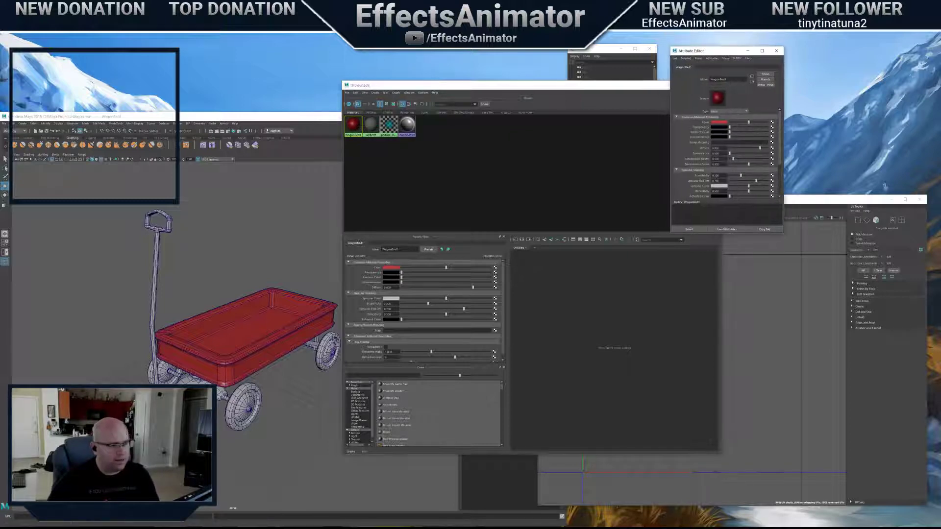
left_click(731, 80)
key("Return")
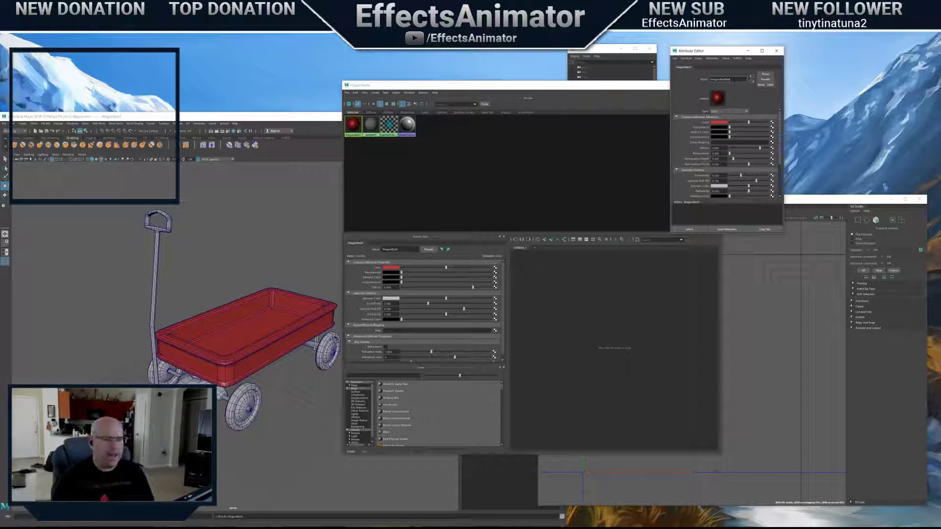
key("Return")
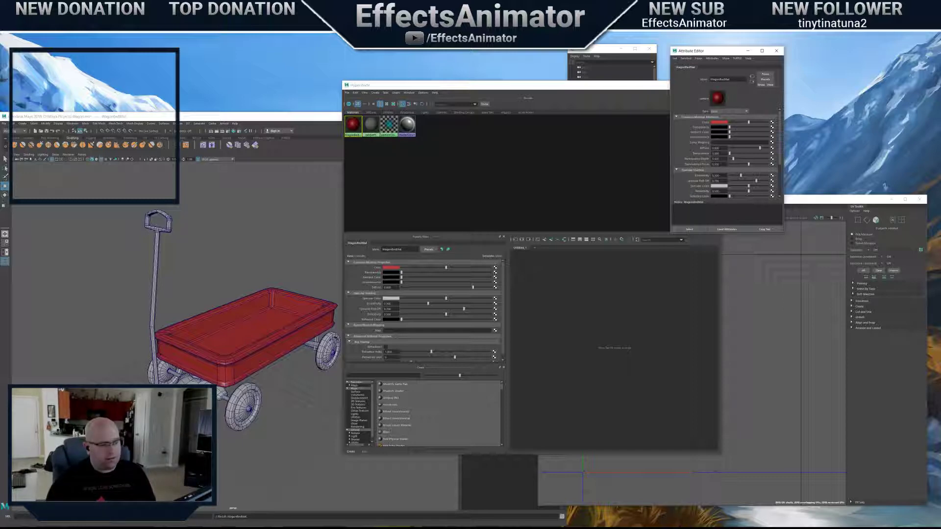
Copy the wagon bed material's name and use it to rename its shading group WagonBedMatSG
left_click_drag(732, 80, 684, 81)
key("ctrl+c")
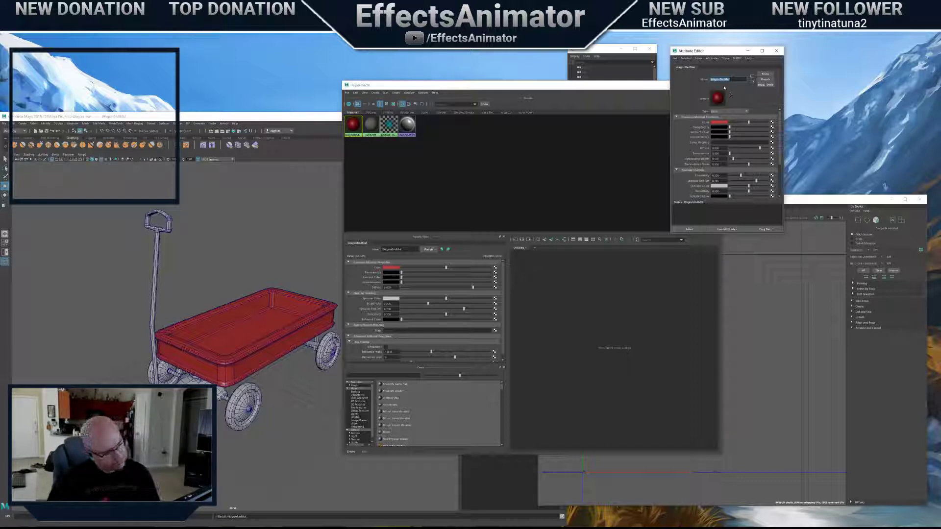
left_click_drag(716, 51, 713, 49)
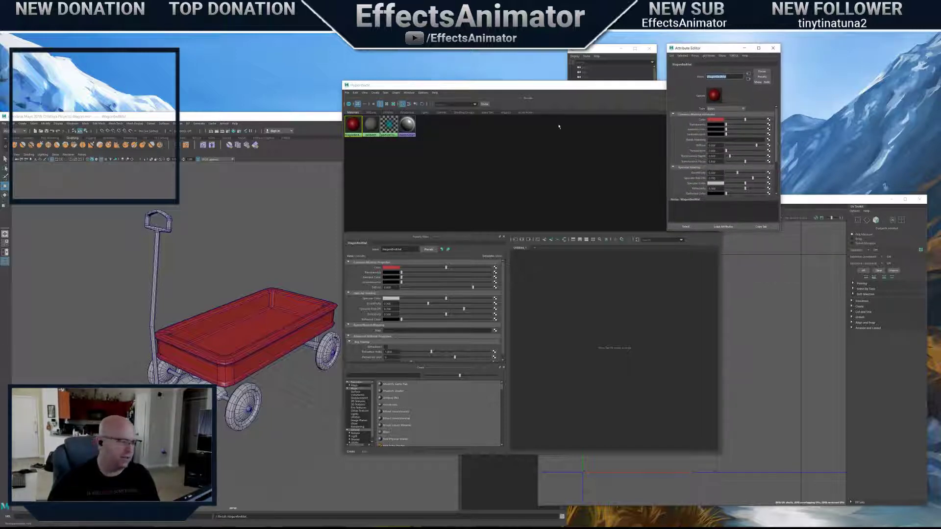
left_click(748, 81)
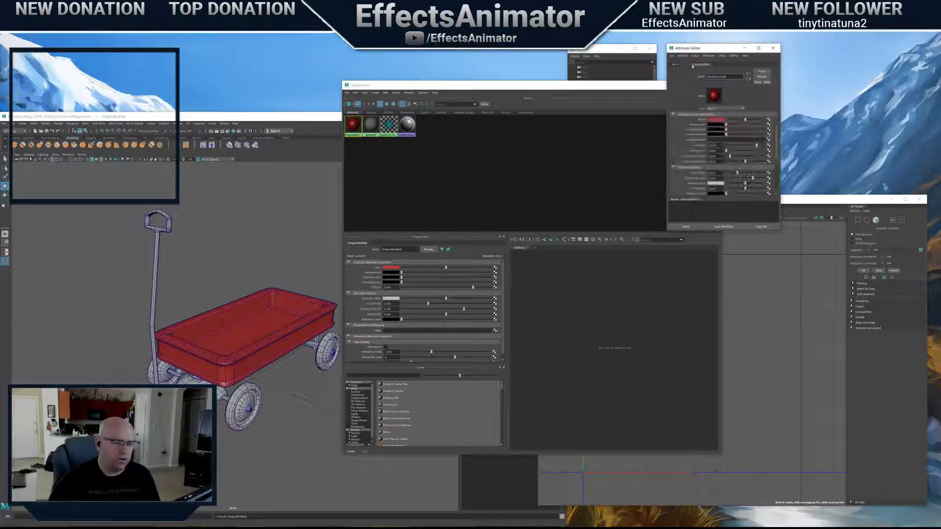
left_click(709, 65)
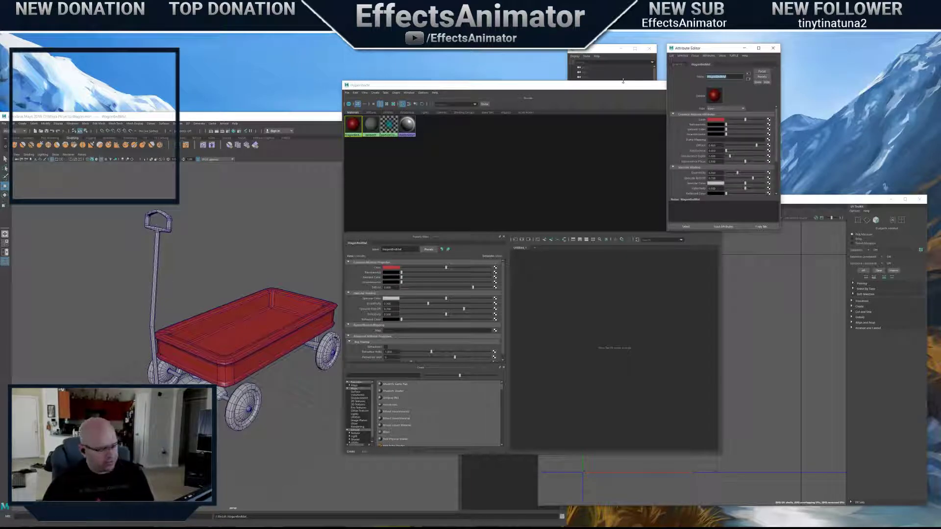
left_click(683, 66)
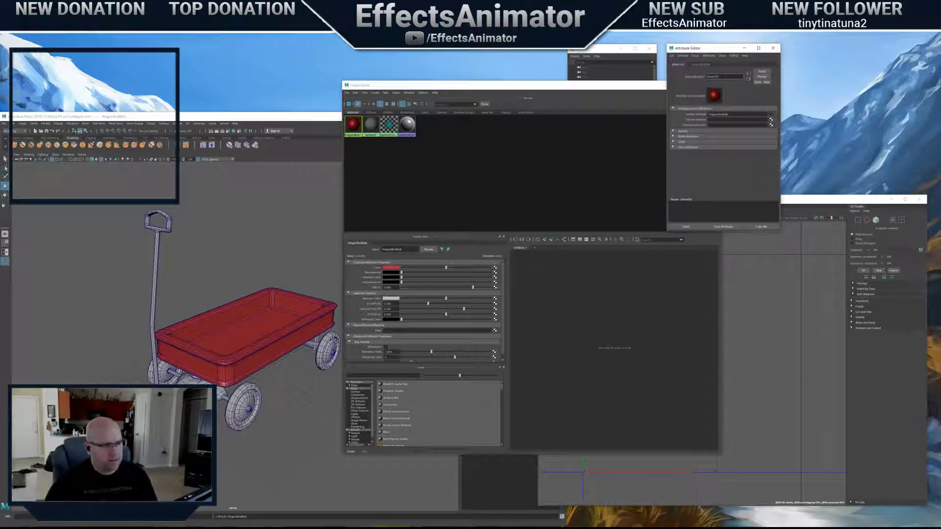
left_click_drag(715, 77, 678, 85)
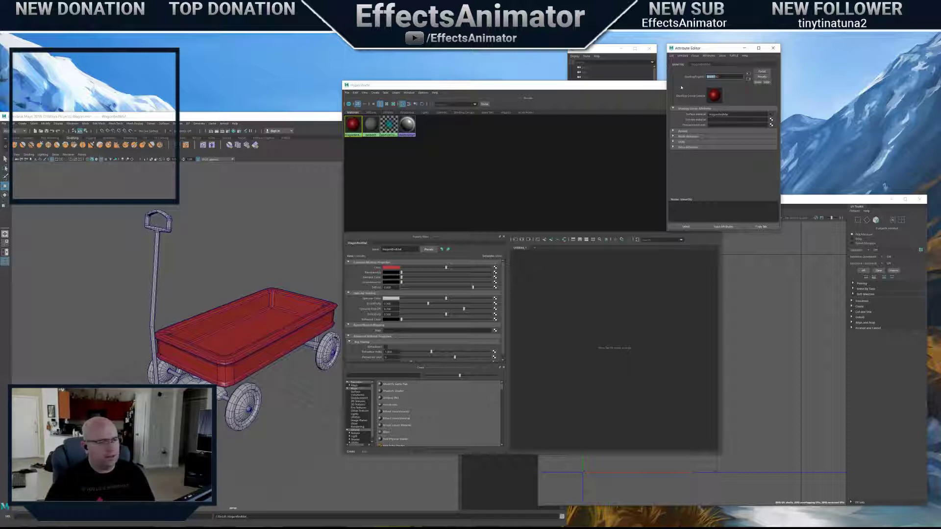
key("ctrl+v")
key("Return")
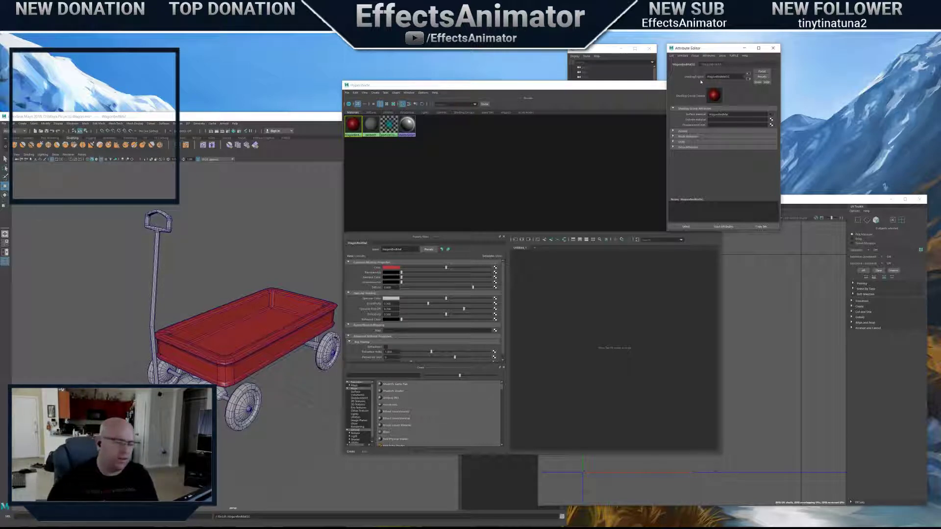
Compare the name of the wagon bed material with the name and SG suffix of its shading group
left_click(717, 65)
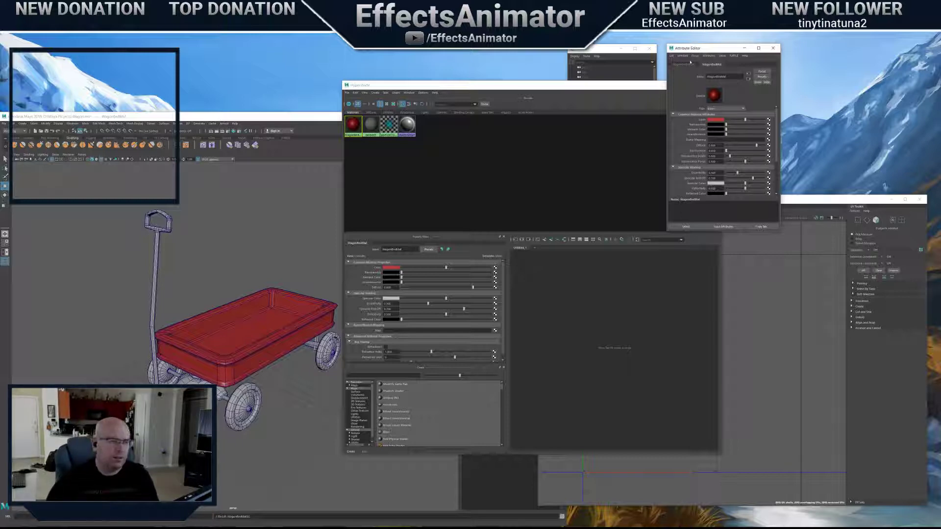
left_click(691, 66)
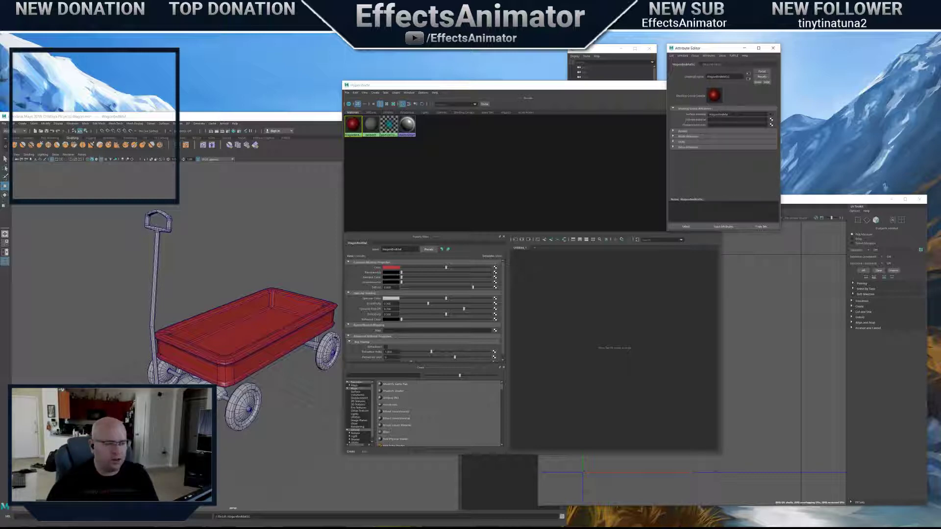
left_click(740, 76)
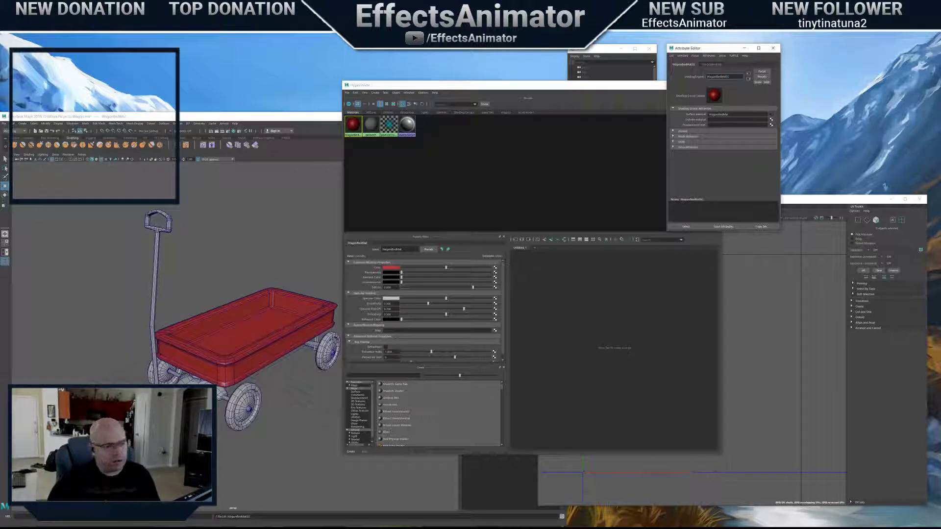
left_click_drag(726, 77, 706, 77)
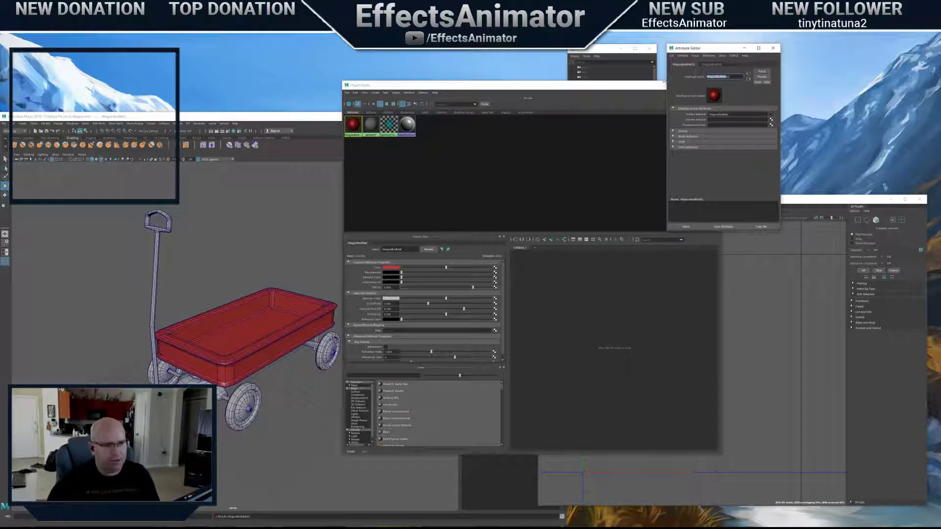
left_click(726, 77)
left_click_drag(727, 77, 707, 77)
left_click(726, 77)
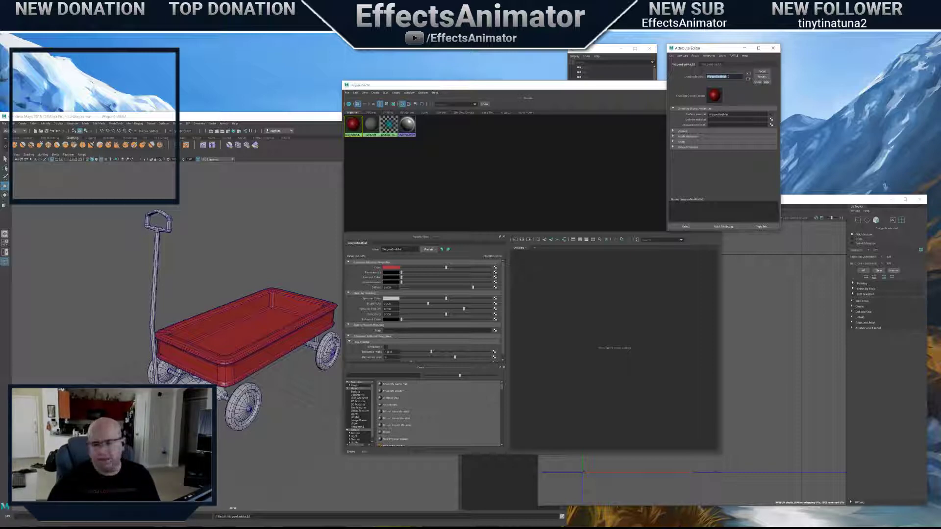
left_click(727, 77)
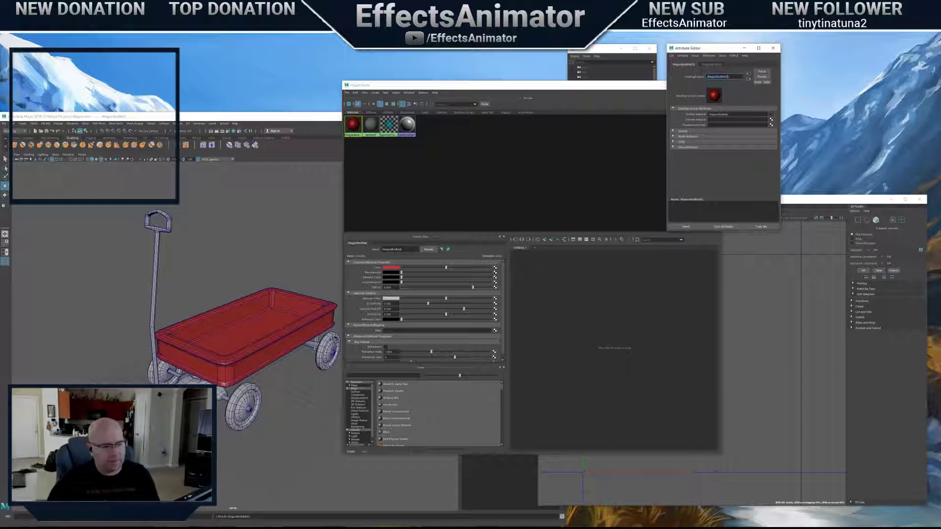
left_click_drag(727, 76, 701, 77)
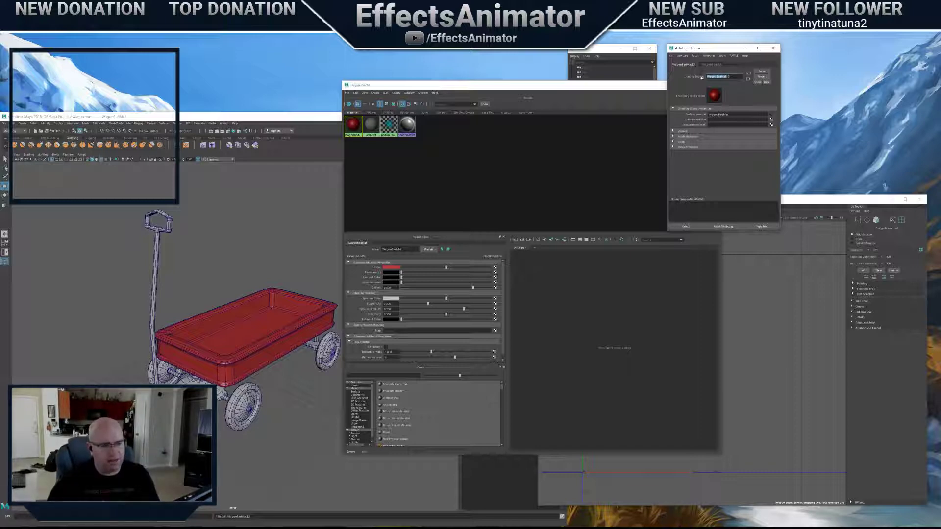
left_click(727, 77)
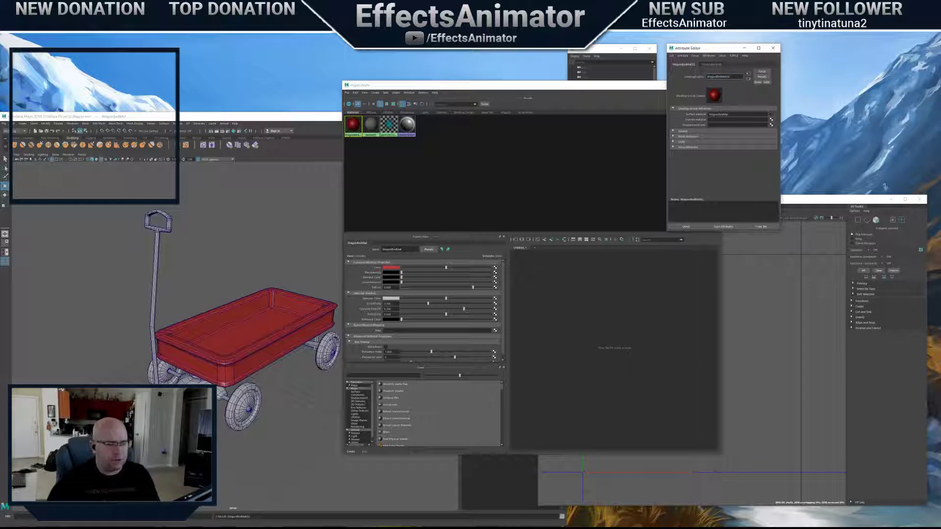
left_click_drag(727, 77, 663, 80)
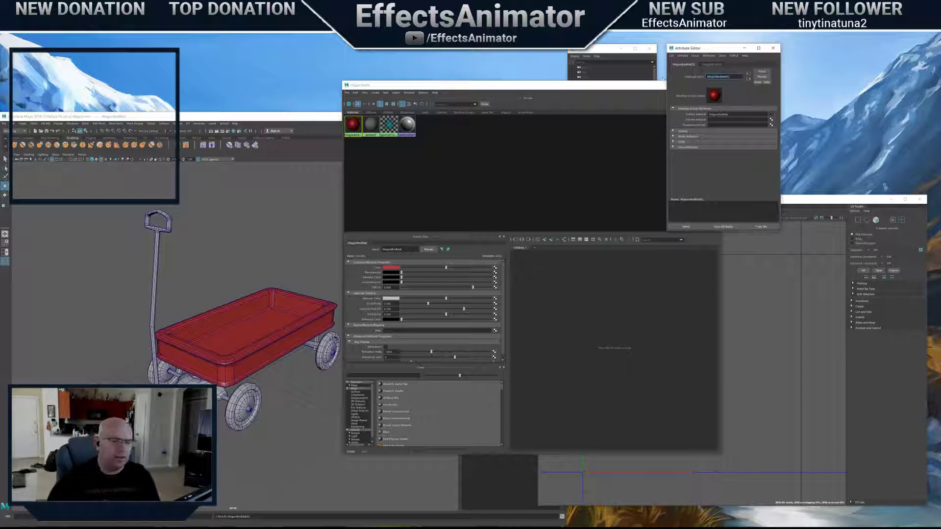
left_click(731, 77)
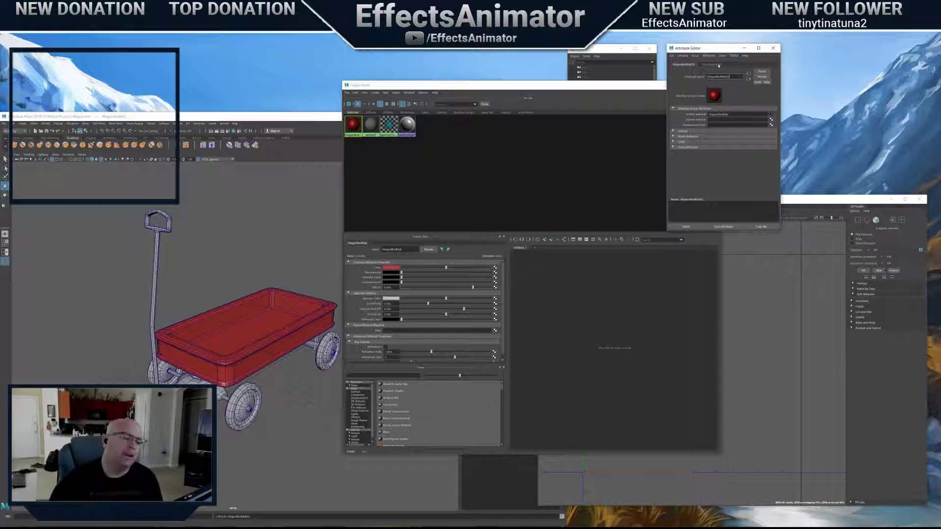
left_click(720, 63)
left_click(689, 66)
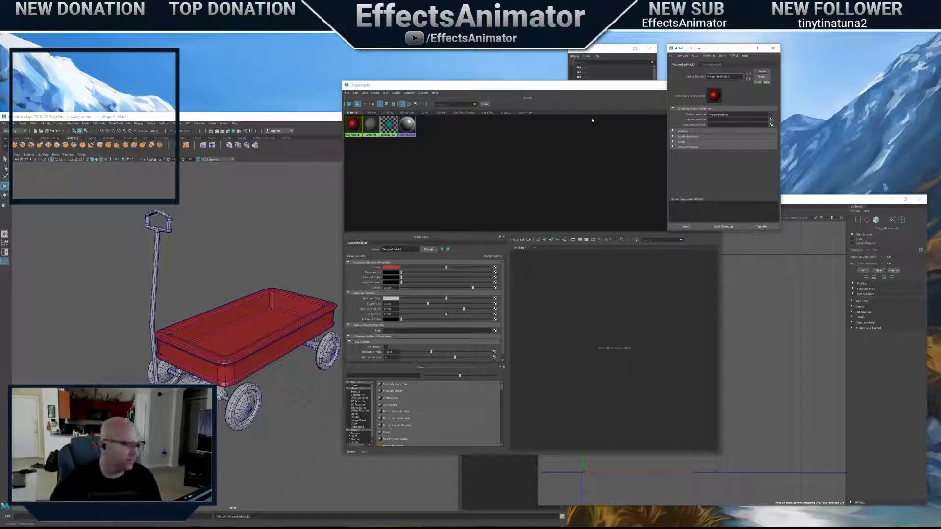
left_click_drag(728, 51, 726, 46)
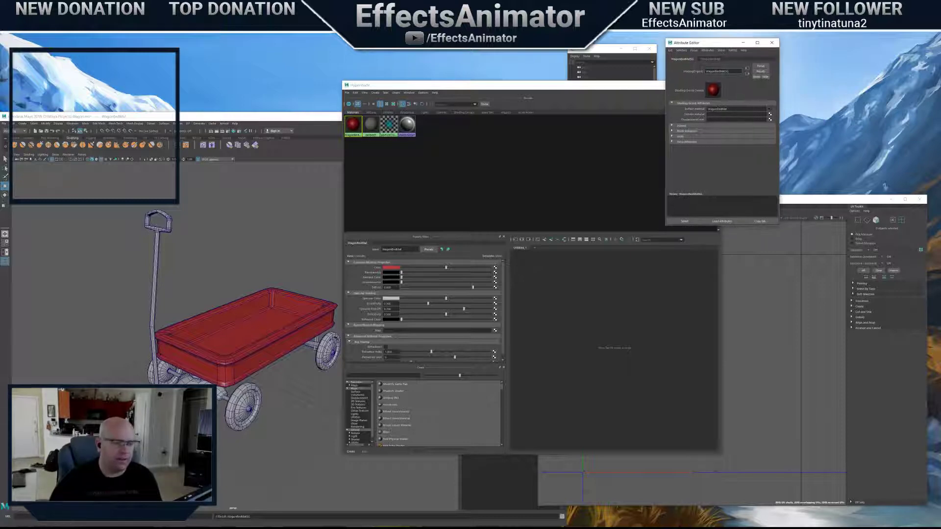
left_click(710, 59)
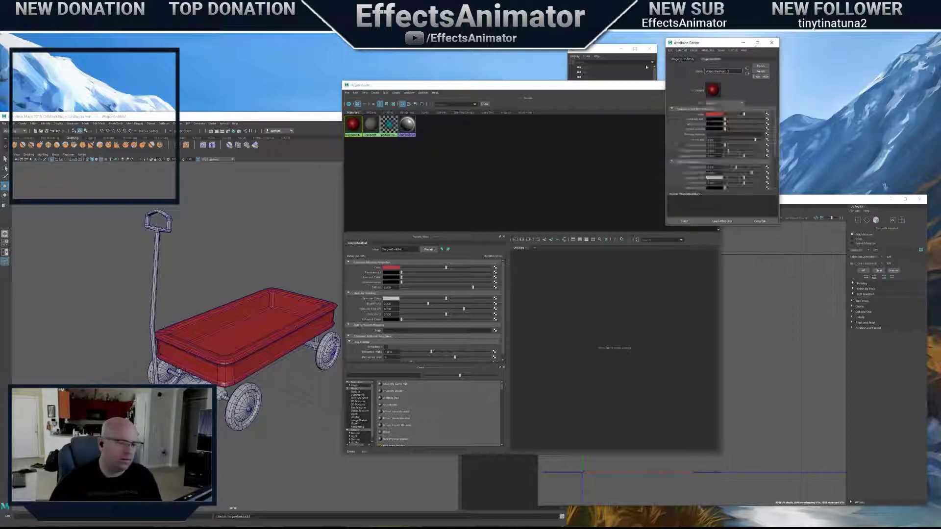
Select all wagon parts except the red bed and assign them a new Blinn material
left_click_drag(280, 238, 223, 284)
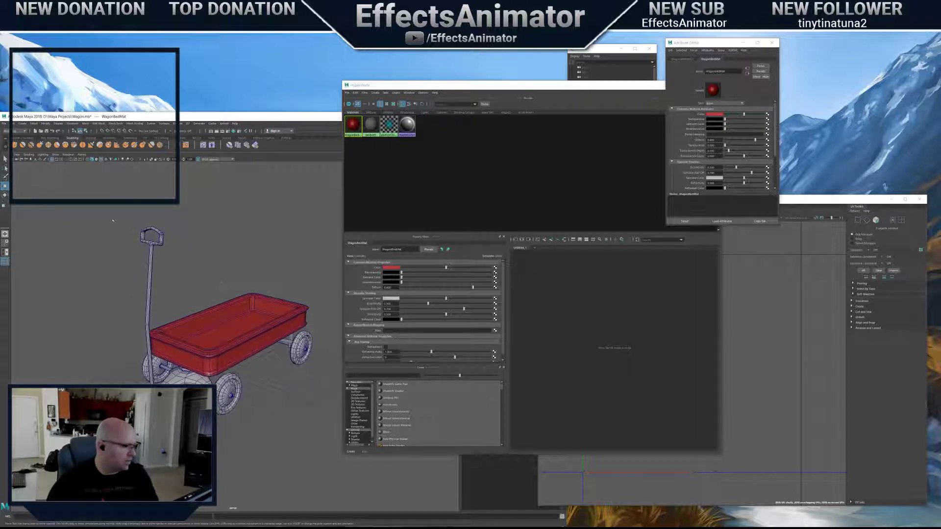
left_click_drag(111, 216, 334, 429)
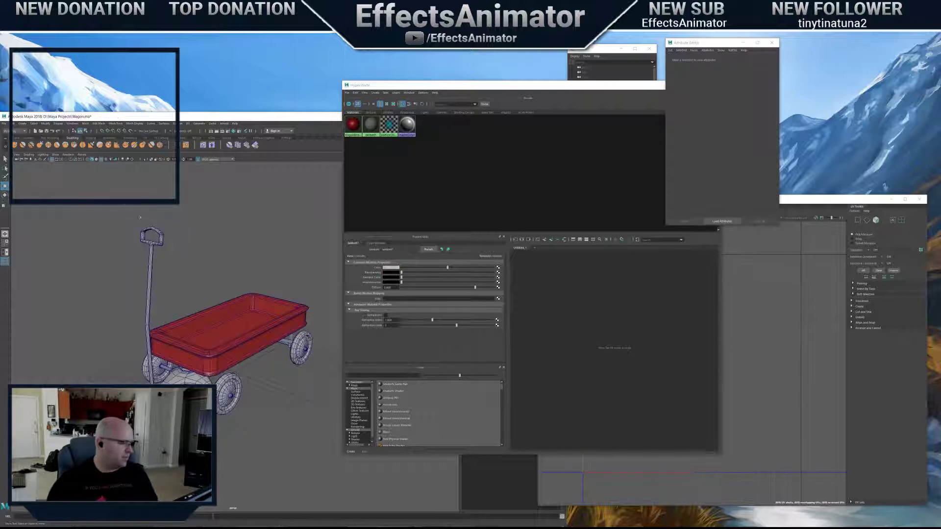
left_click(233, 311, "ctrl")
left_click_drag(240, 317, 282, 348)
right_click(234, 350)
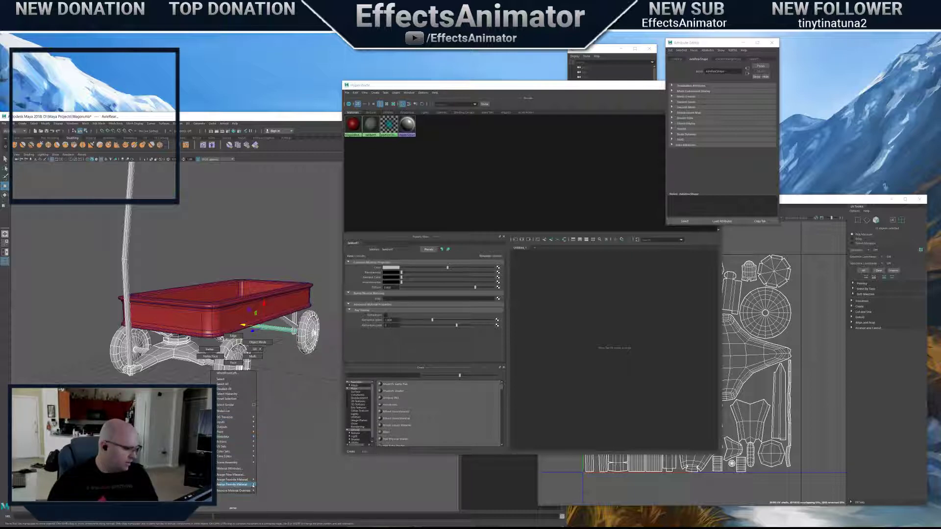
left_click(253, 474)
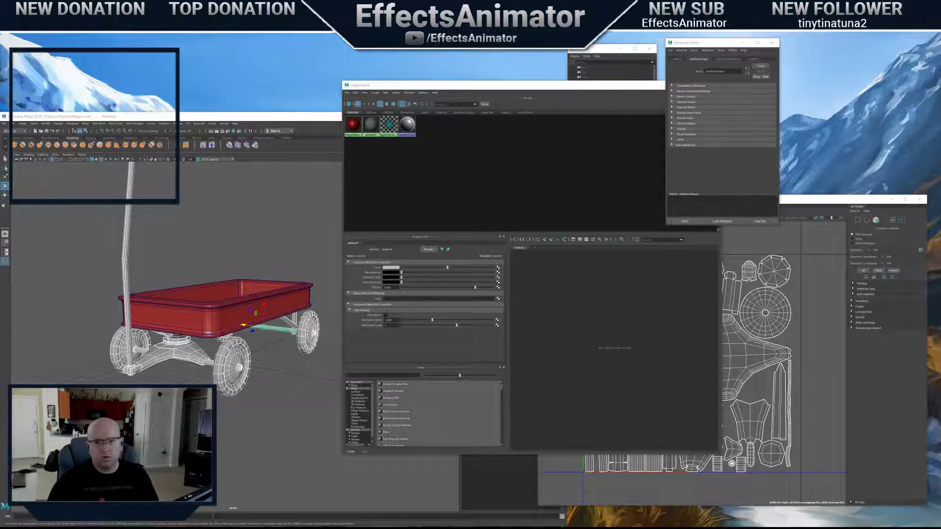
left_click(637, 278)
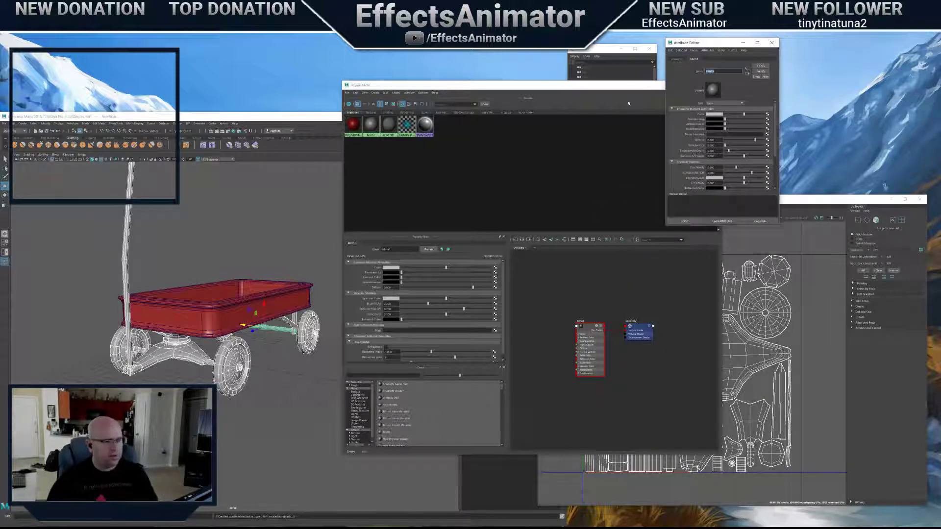
Rename the new Blinn material as WagonPartsMat
type("Wago")
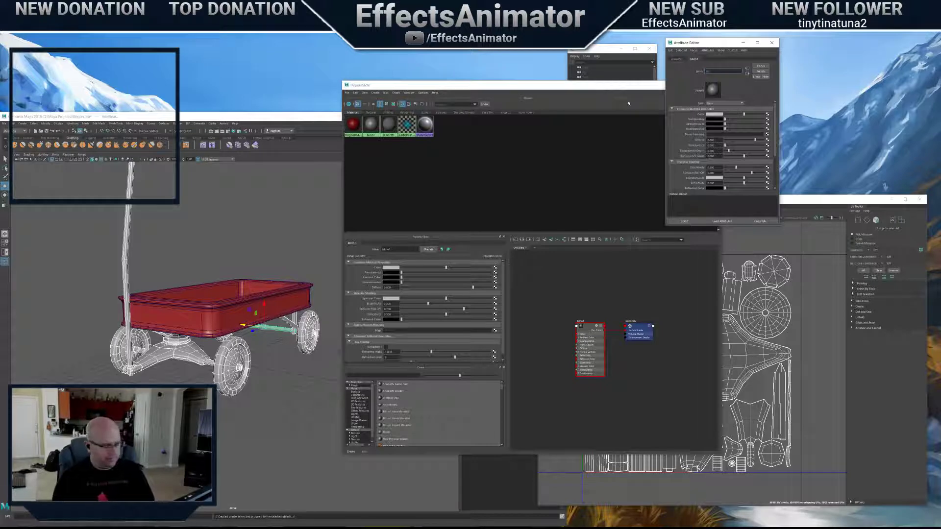
type("nPartsMat")
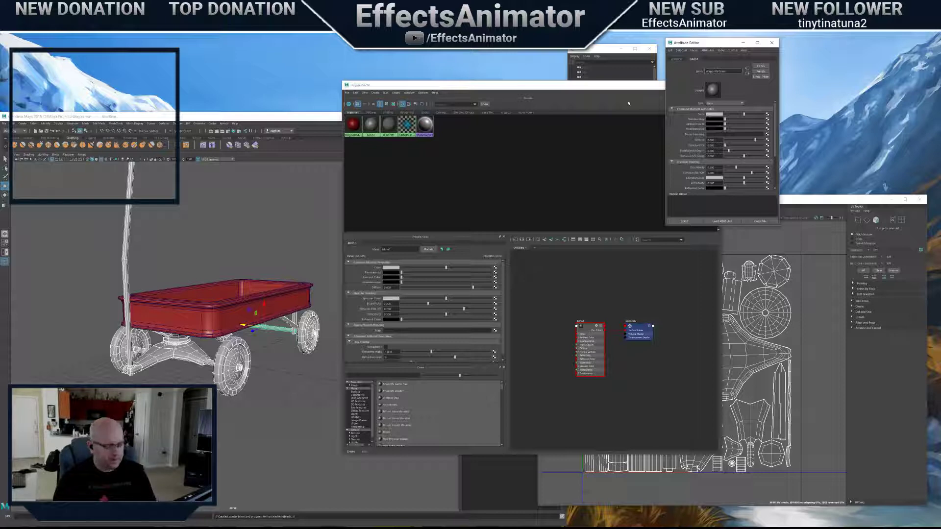
key("Return")
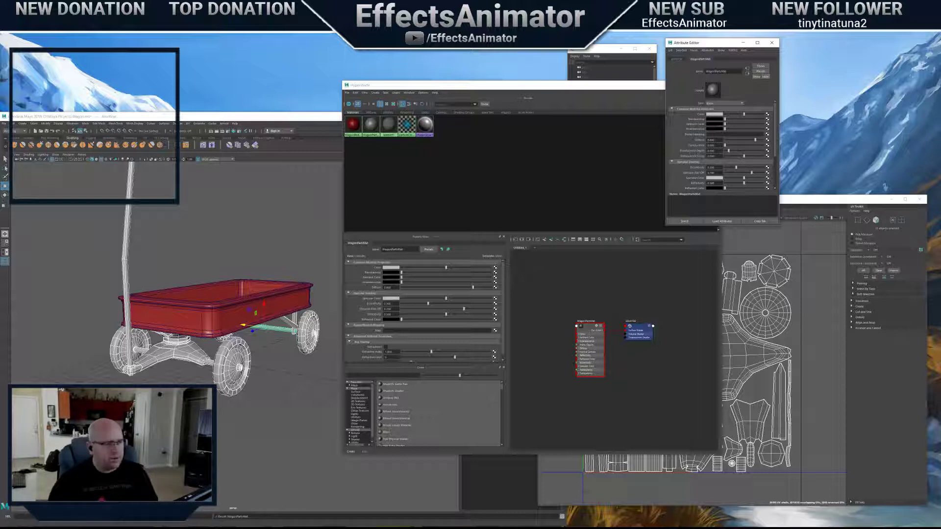
Rename the shading group of the wagon parts material as WagonPartsMatSG
left_click_drag(730, 72, 636, 84)
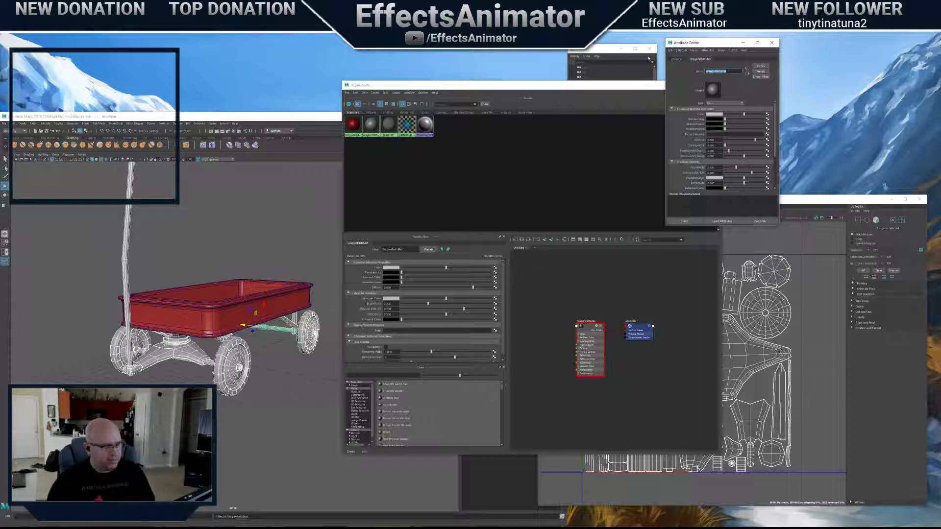
left_click(677, 60)
double_click(721, 72)
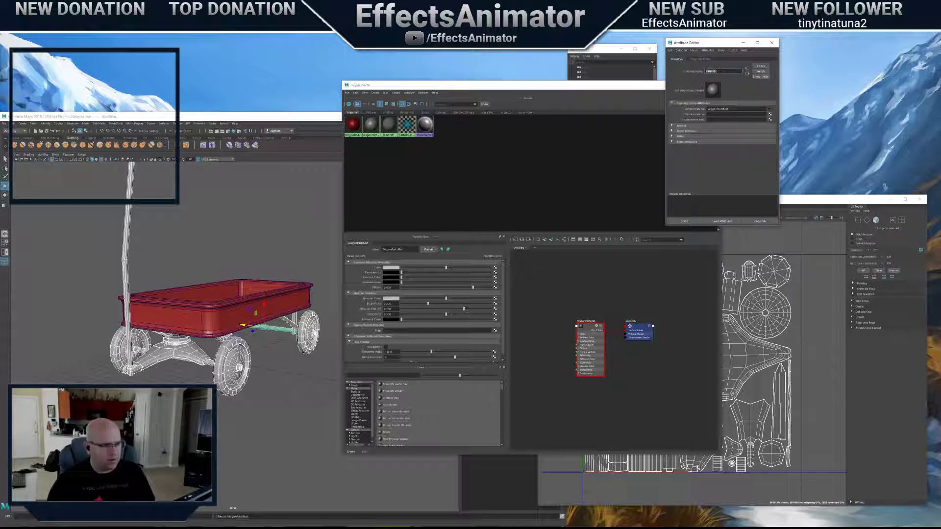
type("WagonPartsMat")
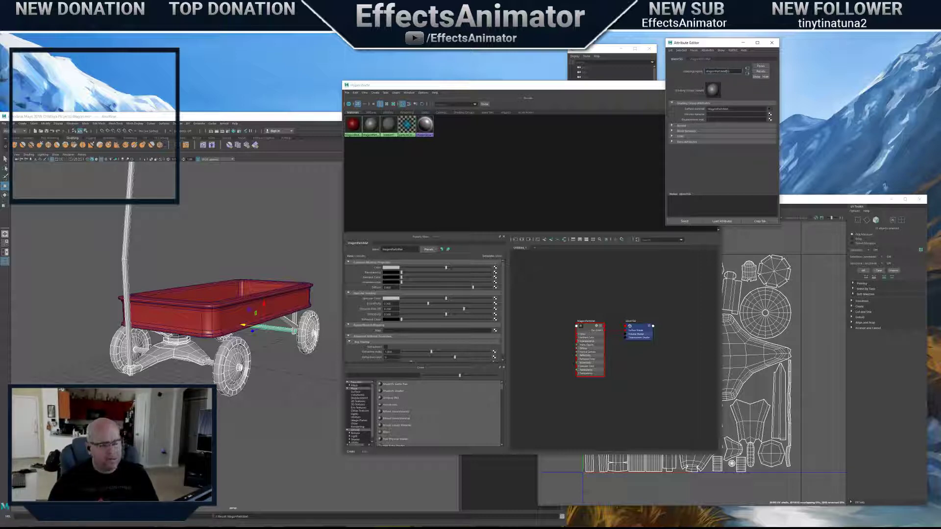
key("Return")
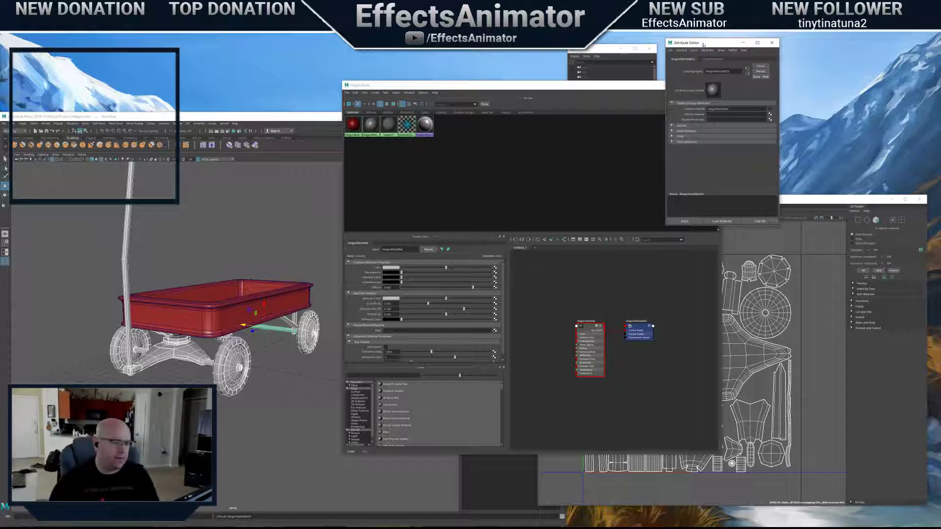
Set WagonPartsMat's color to a very dark grey and deselect the wagon parts
left_click(712, 58)
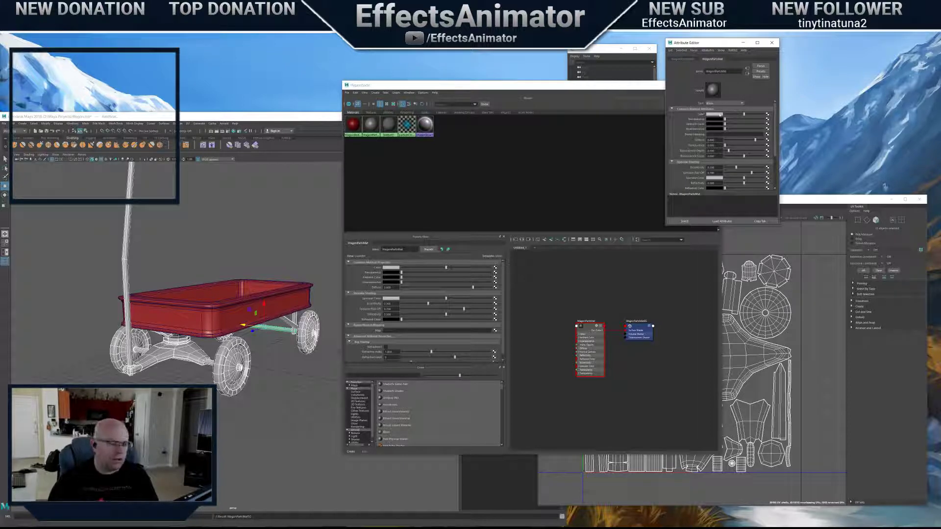
left_click(720, 116)
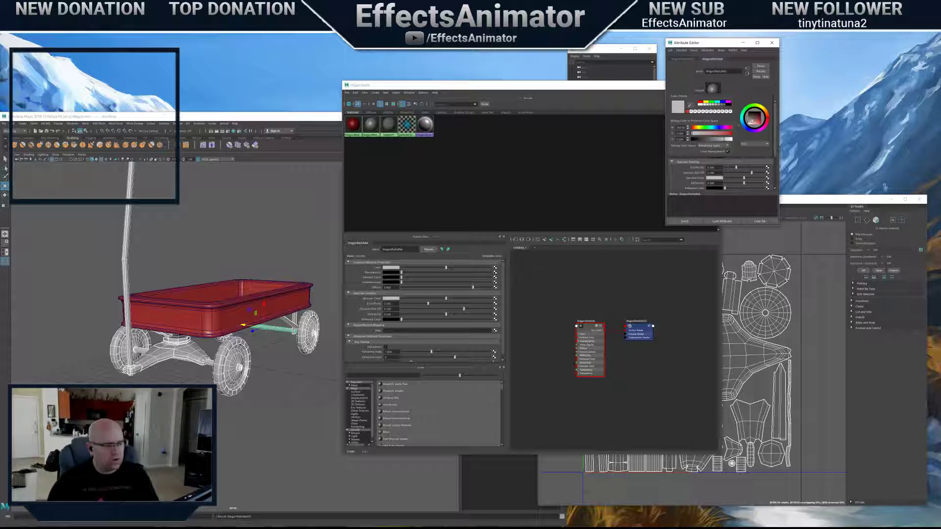
left_click_drag(739, 125, 746, 117)
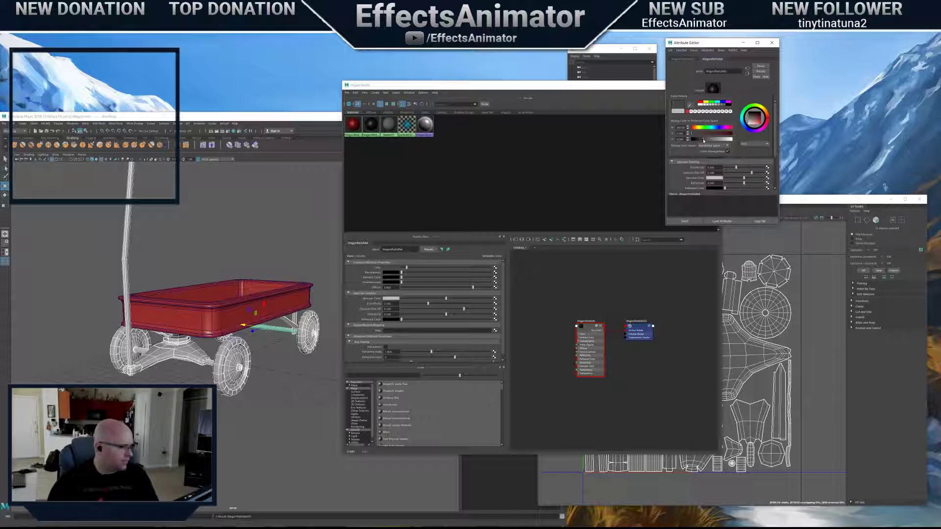
left_click_drag(702, 141, 699, 140)
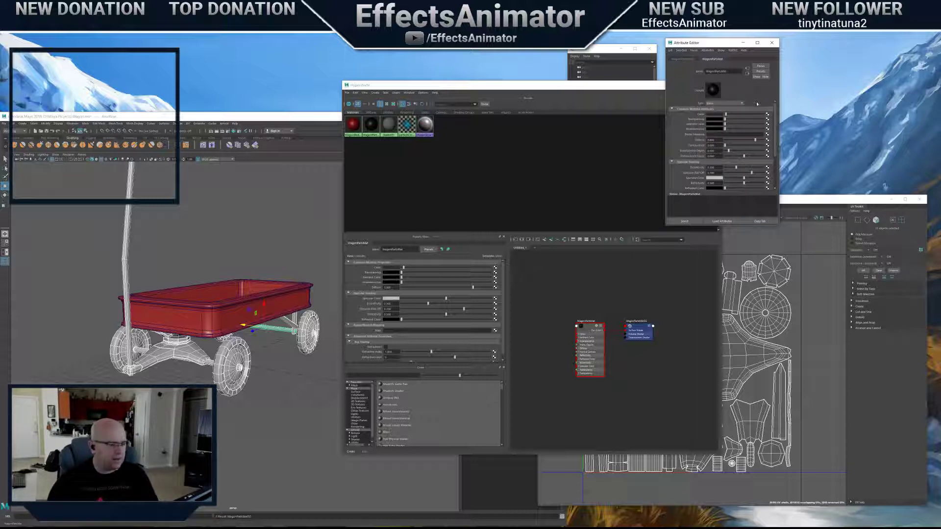
left_click_drag(259, 316, 276, 371)
left_click(280, 359)
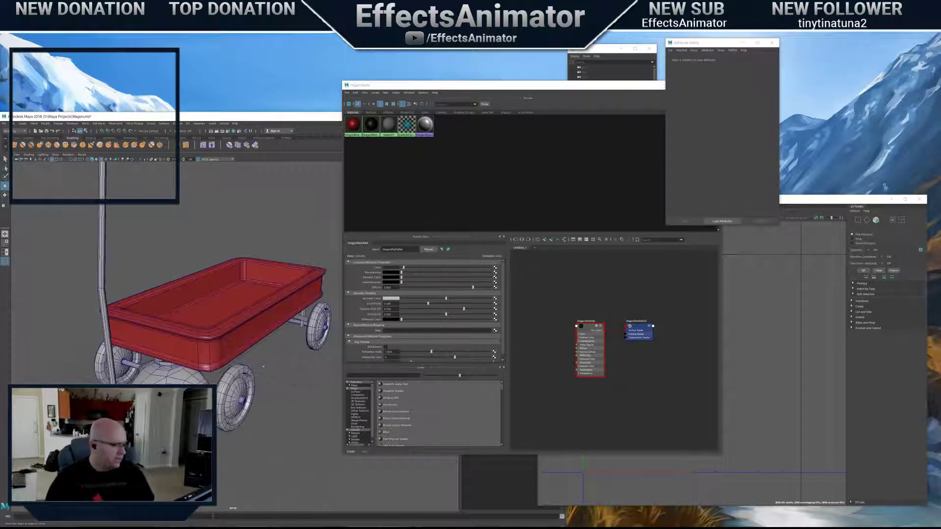
Put the Hypershade window away to clear the view of the wagon
scroll(290, 339, "up", 2)
mouse_move(290, 337)
left_mouse_down()
mouse_move(295, 331)
mouse_move(287, 333)
left_mouse_up()
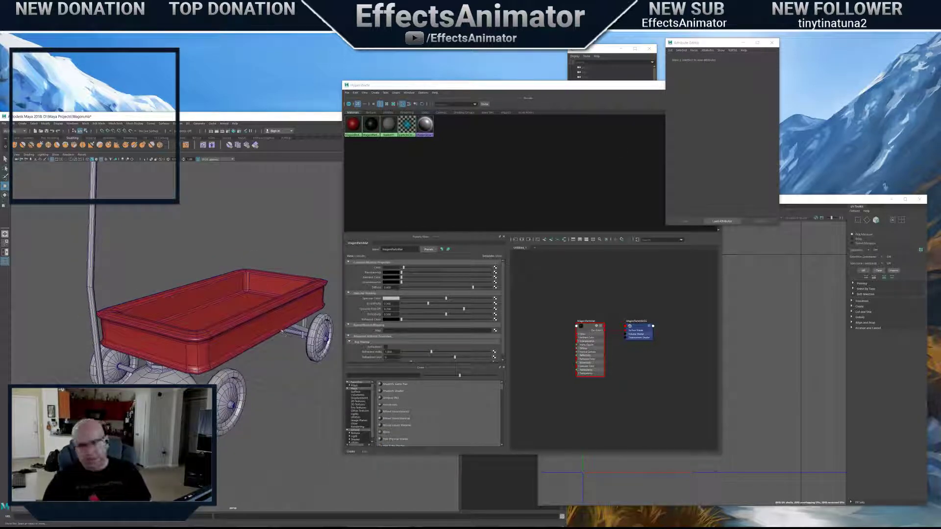
left_click_drag(274, 335, 279, 336, "alt")
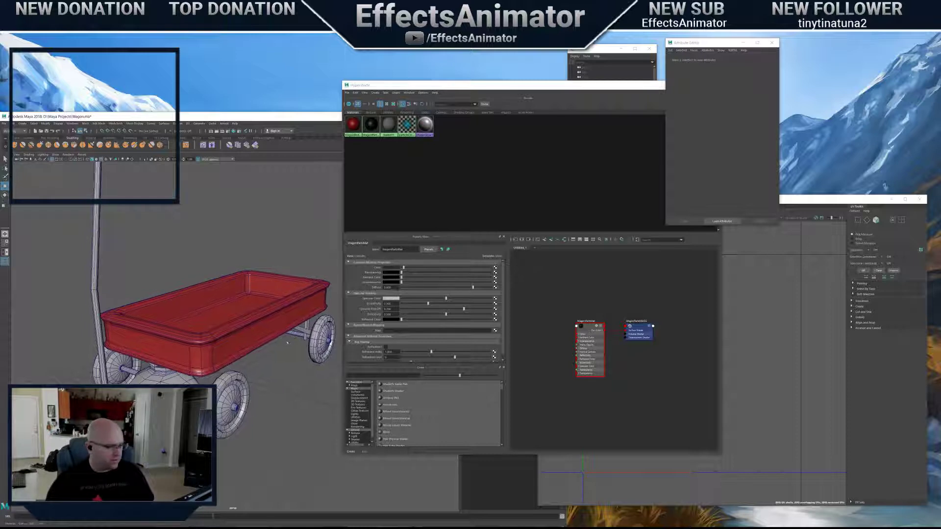
left_click_drag(565, 97, 710, 112)
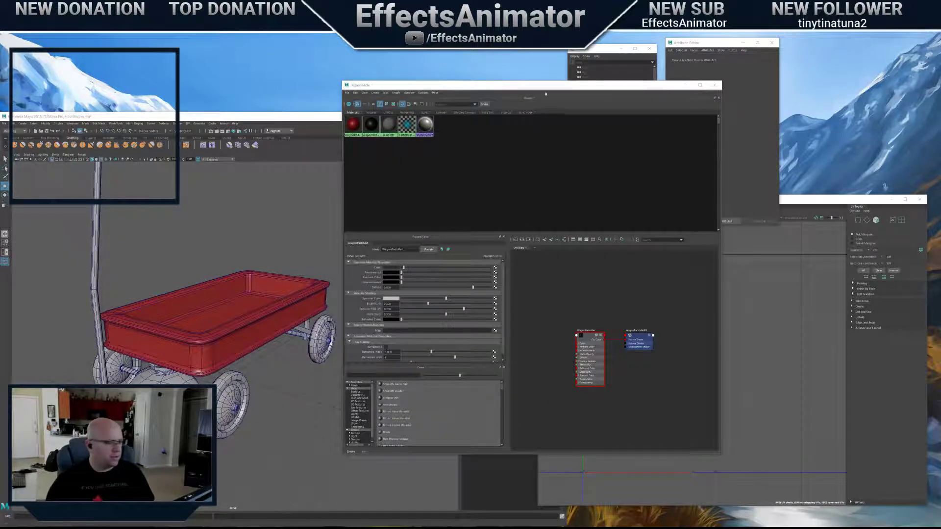
left_click_drag(564, 85, 547, 88)
left_click(697, 89)
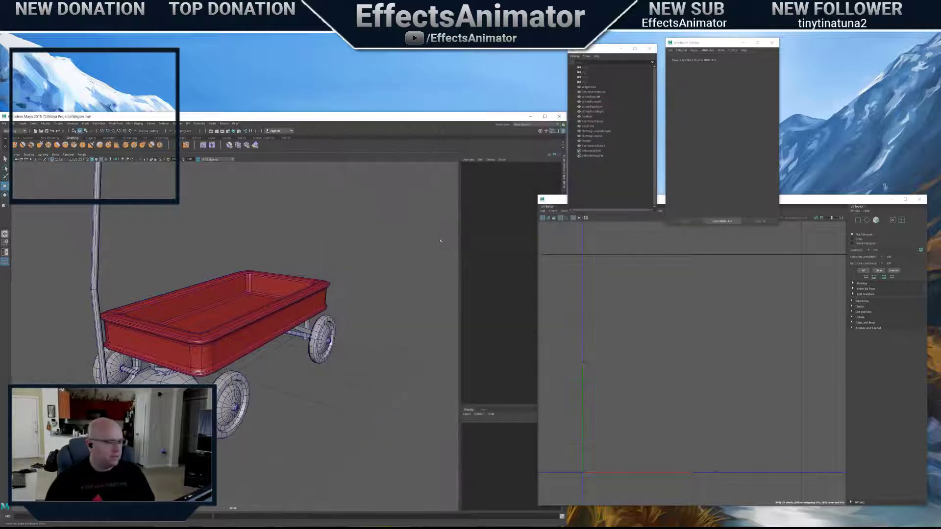
Switch the perspective view to shaded display with texture maps
mouse_move(330, 347)
left_mouse_down("alt")
mouse_move(366, 341)
mouse_move(341, 340)
mouse_move(359, 327)
mouse_move(338, 336)
mouse_move(347, 350)
left_mouse_up("alt")
key("6")
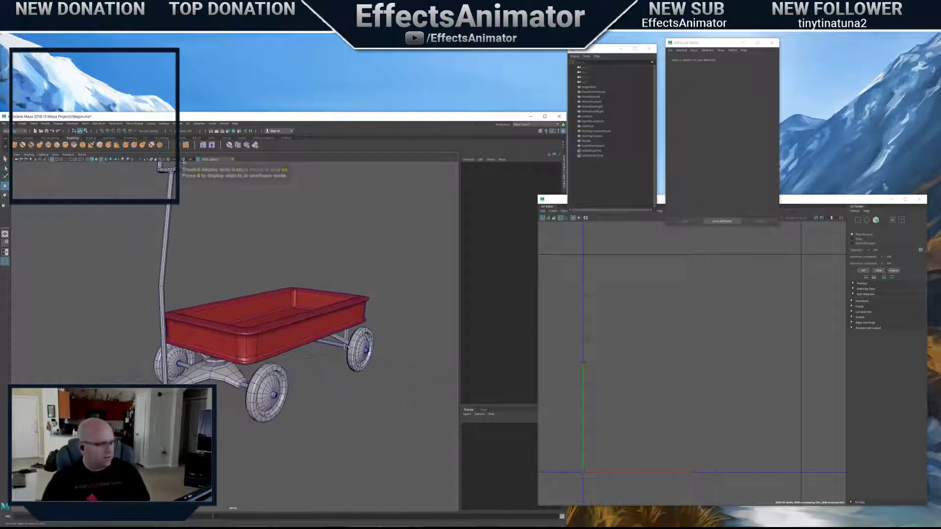
left_click_drag(315, 323, 322, 332, "alt")
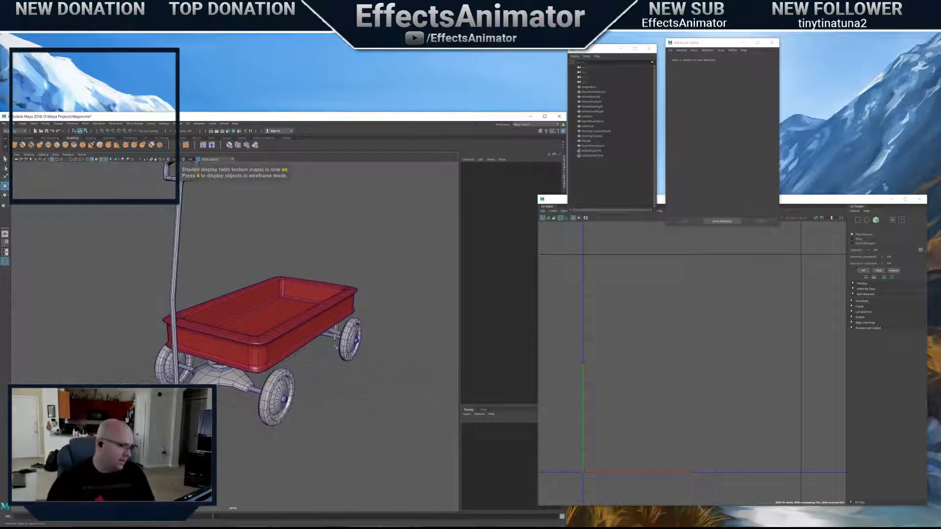
Select the steering column under the wagon bed and delete its construction history
left_click(285, 390)
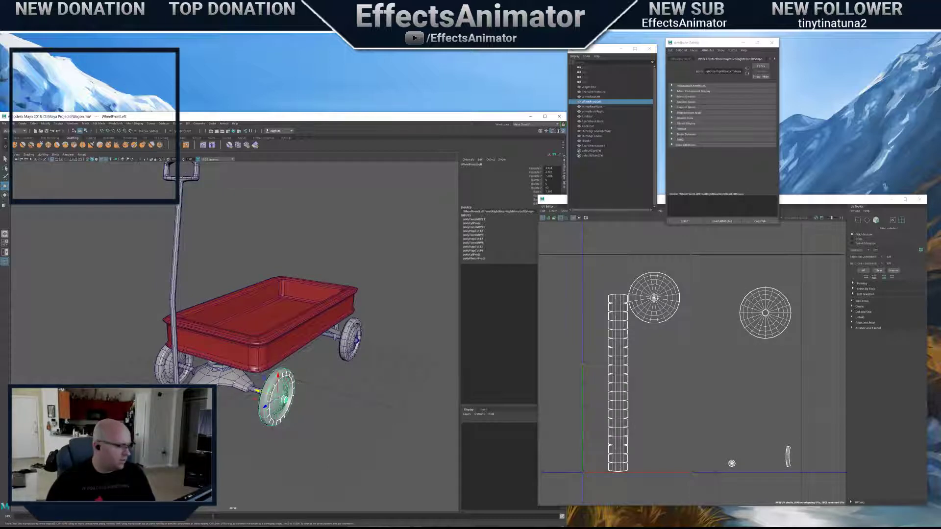
left_click(232, 382)
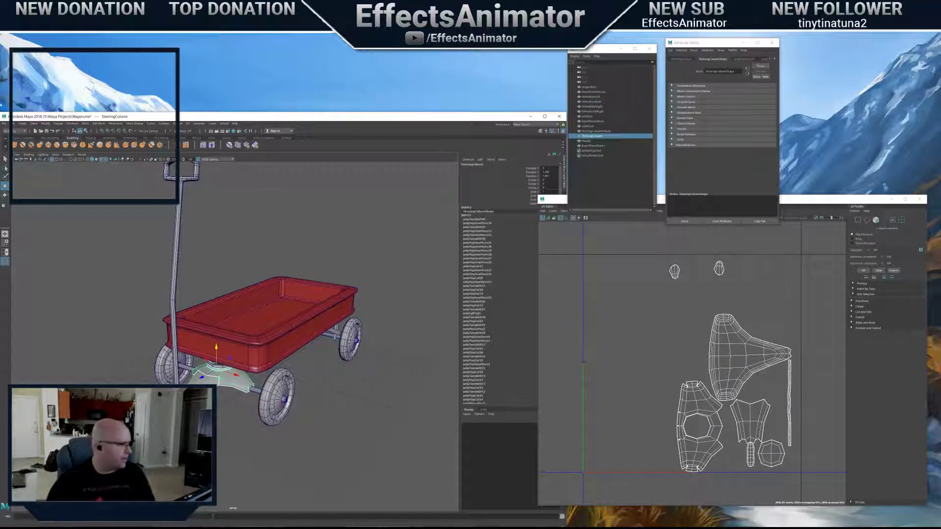
left_click(13, 124)
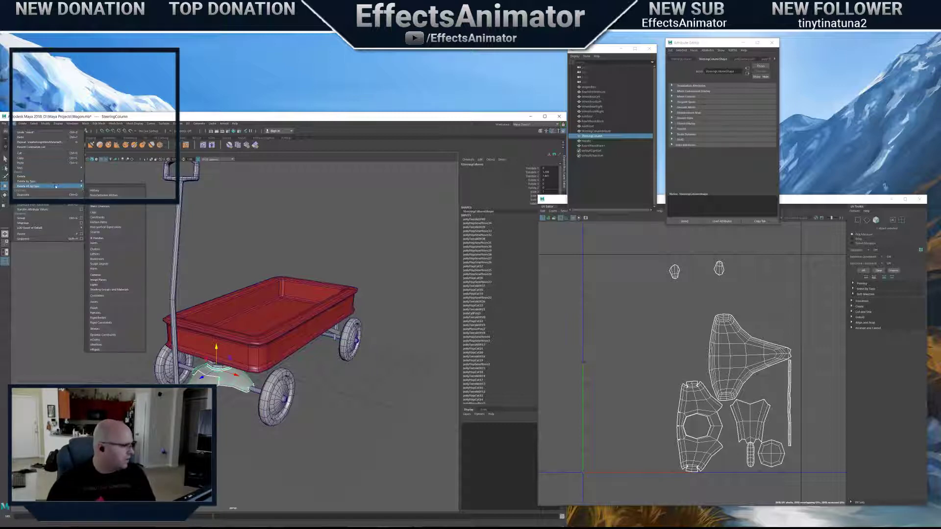
mouse_move(74, 186)
left_click(103, 190)
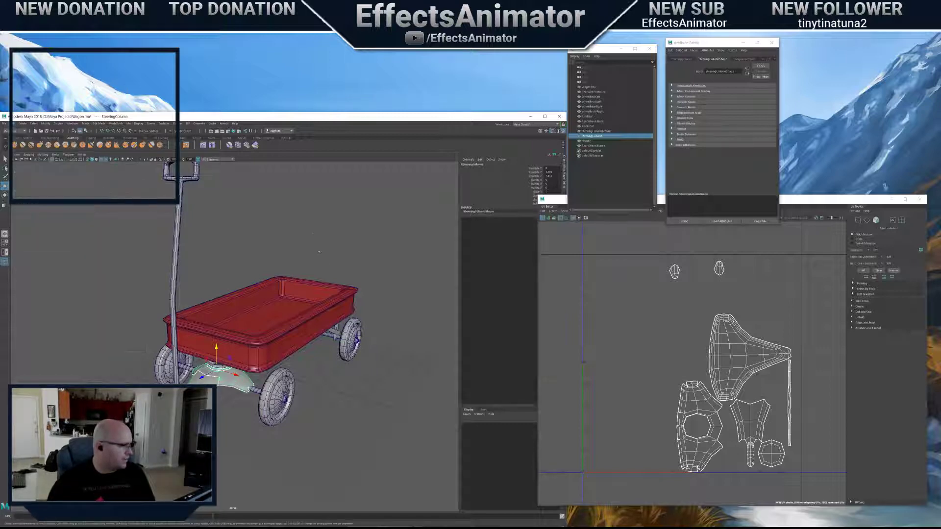
Lighten WagonPartsMat's dark grey color slightly, starting from the selected steering column's material settings
left_click_drag(349, 293, 349, 318)
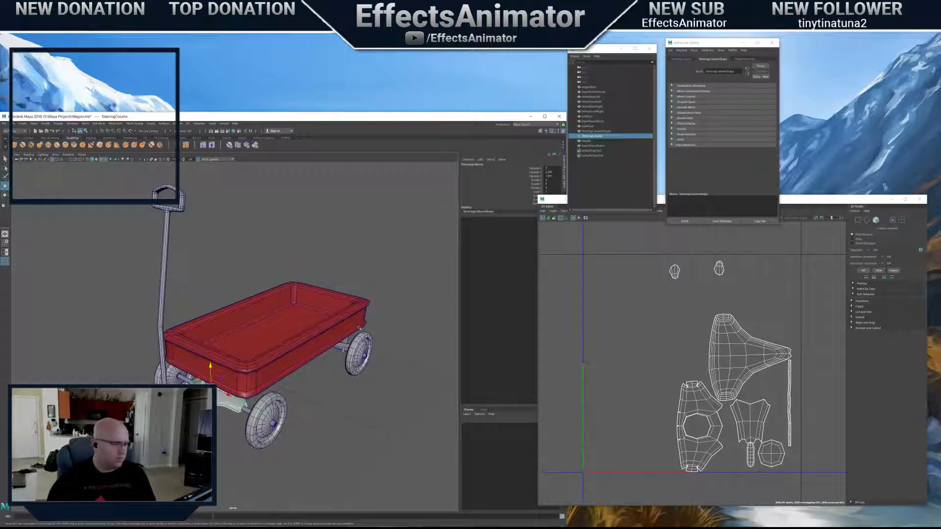
scroll(368, 346, "up", 2)
left_click_drag(368, 346, 361, 328)
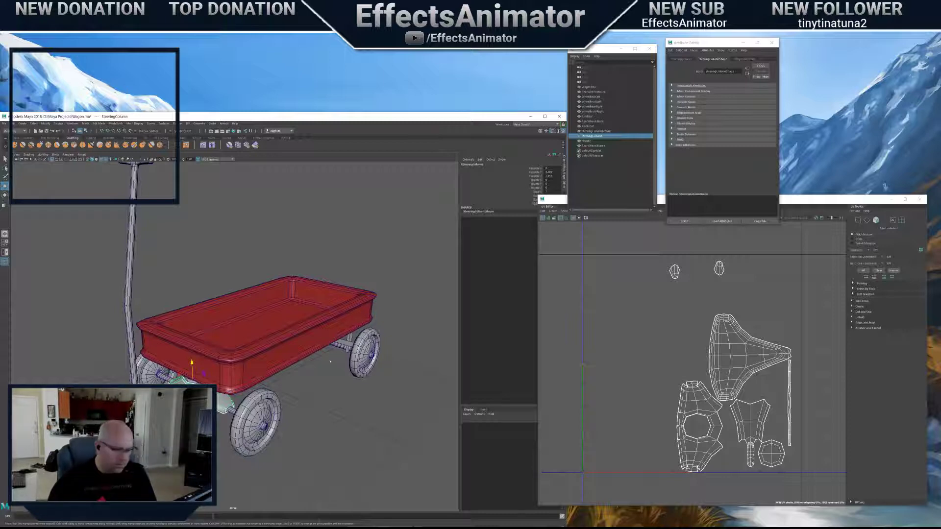
left_click_drag(333, 336, 343, 366)
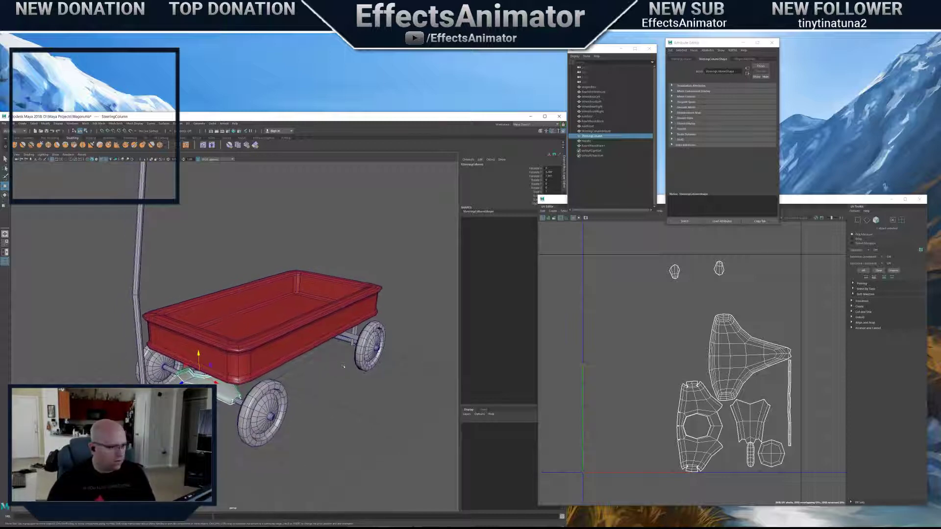
left_click(744, 60)
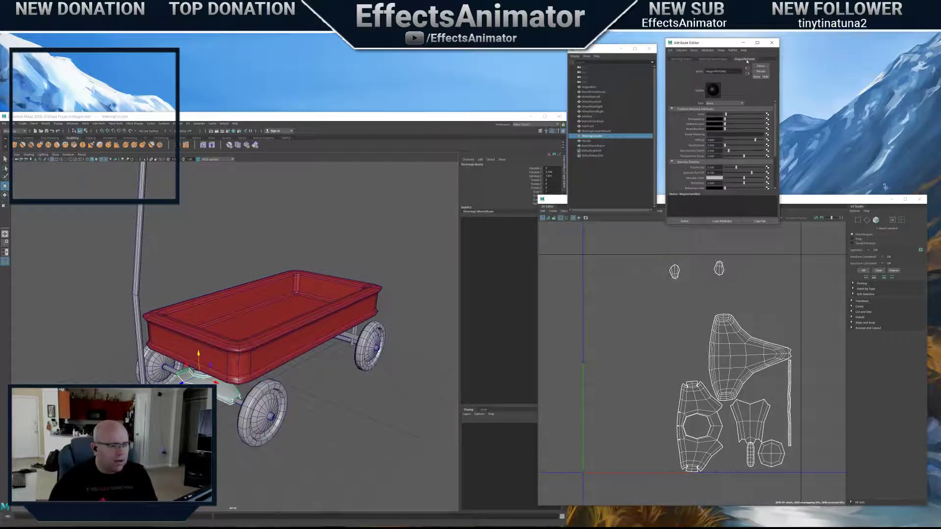
left_click_drag(726, 115, 727, 115)
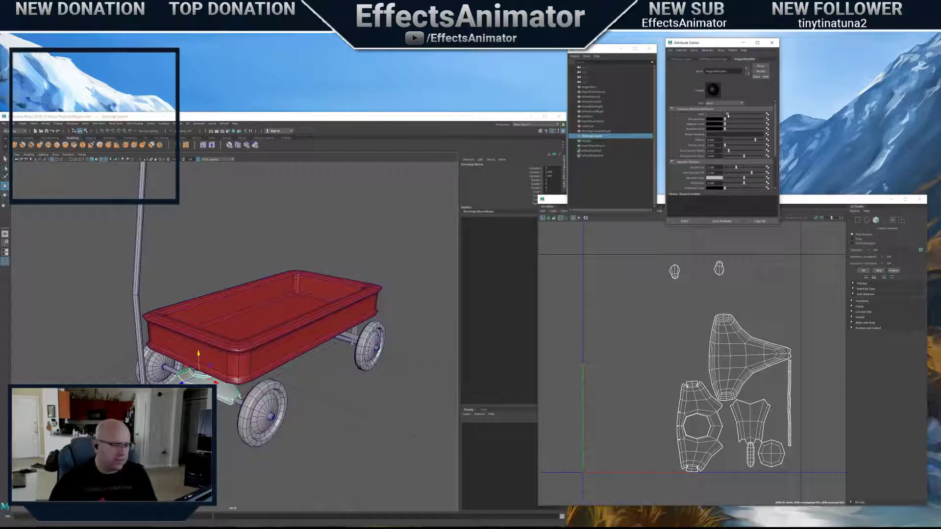
left_click_drag(319, 276, 387, 300)
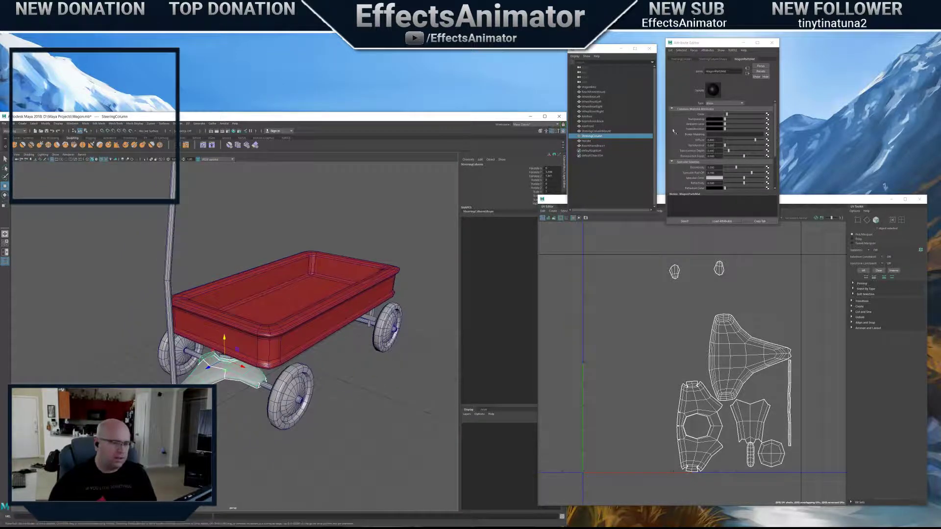
left_click(719, 115)
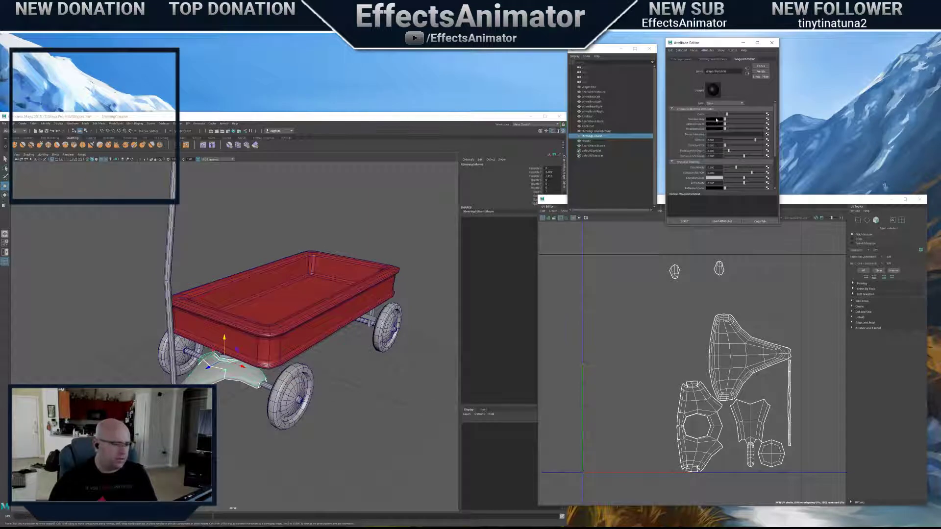
left_click(717, 114)
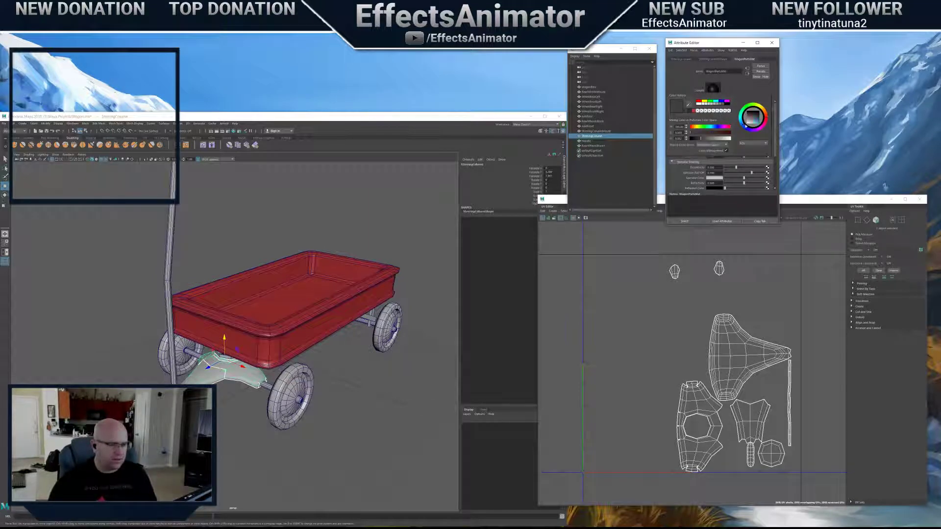
left_click_drag(745, 126, 746, 117)
Check which material is assigned to the front left wheel and to the steering column
left_click_drag(319, 347, 311, 372)
left_click(361, 325)
left_click(309, 371)
left_click(274, 380)
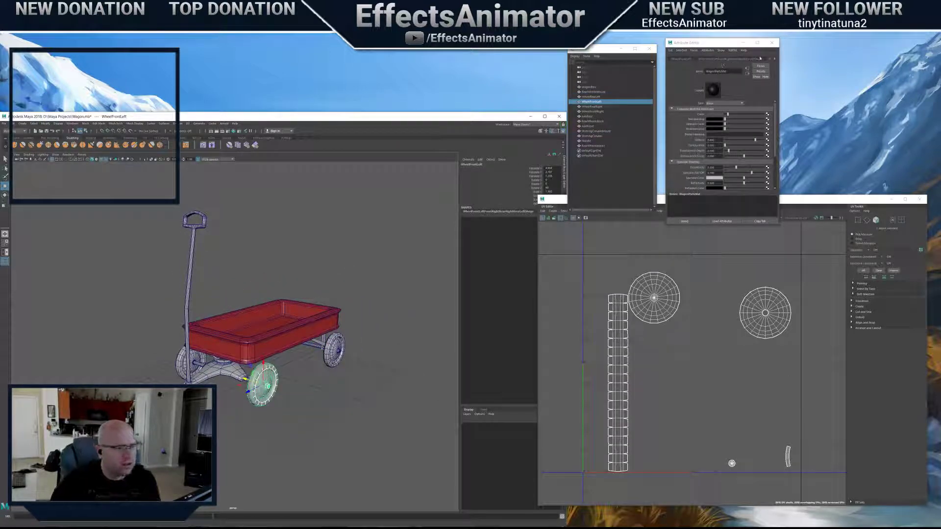
left_click(216, 374)
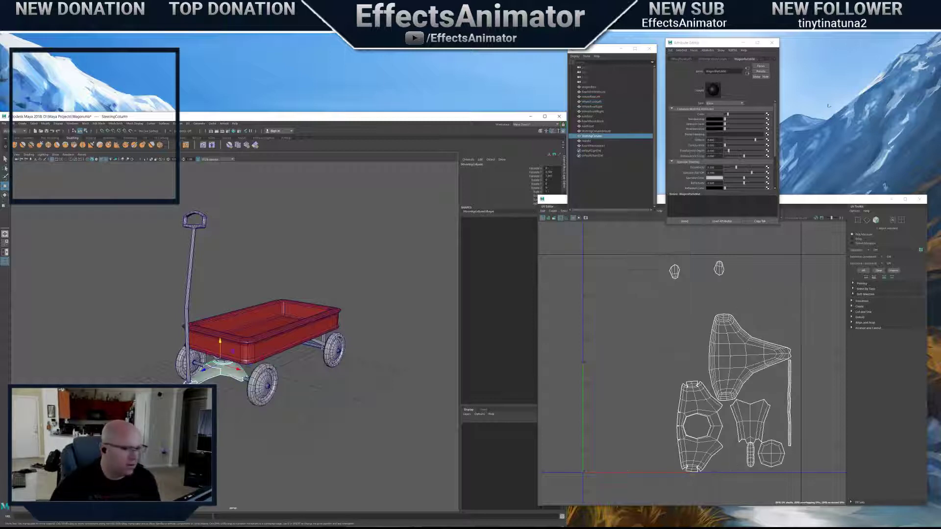
left_click(724, 62)
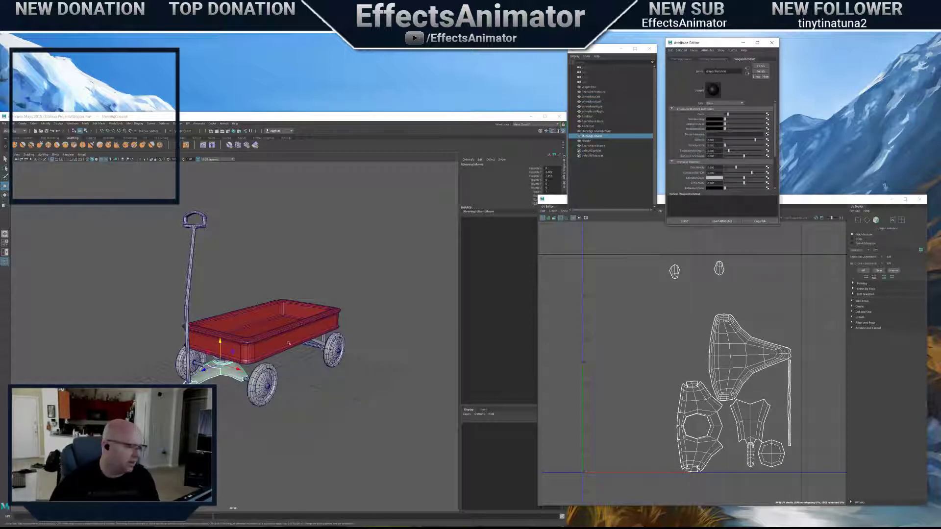
Select every wagon part except the bed and assign the existing WagonPartsMat material to them
left_click_drag(288, 343, 312, 378)
scroll(351, 366, "up", 2)
scroll(305, 373, "down", 2)
left_click(304, 373)
scroll(312, 379, "up", 1)
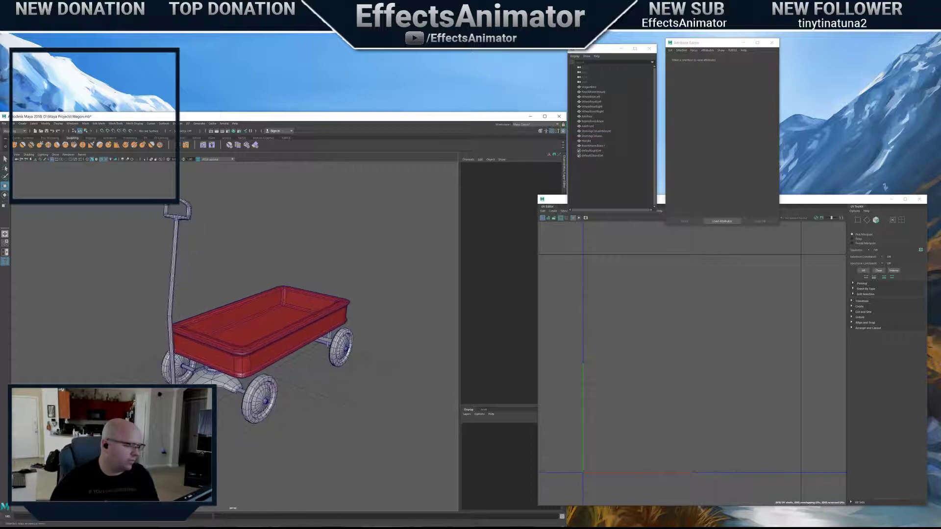
mouse_move(221, 400)
left_mouse_down()
mouse_move(235, 384)
mouse_move(233, 393)
left_mouse_up()
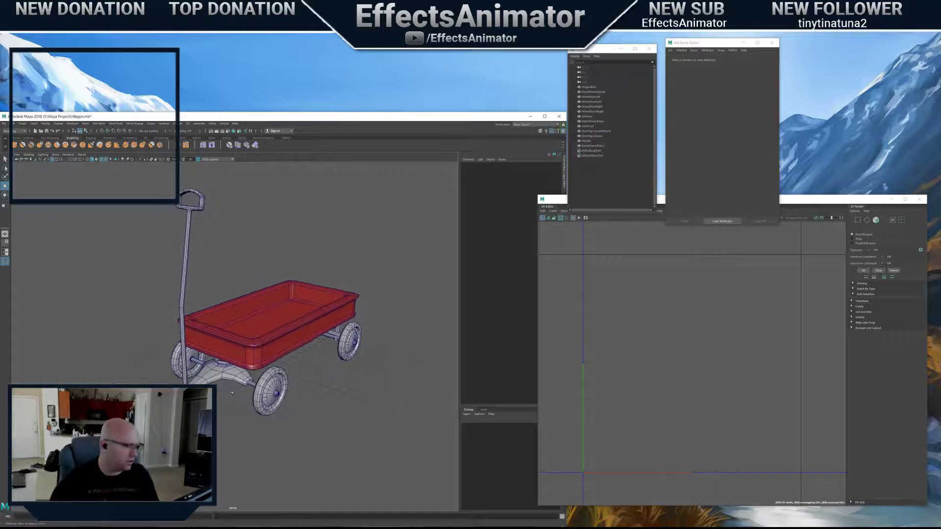
left_click_drag(151, 435, 399, 174)
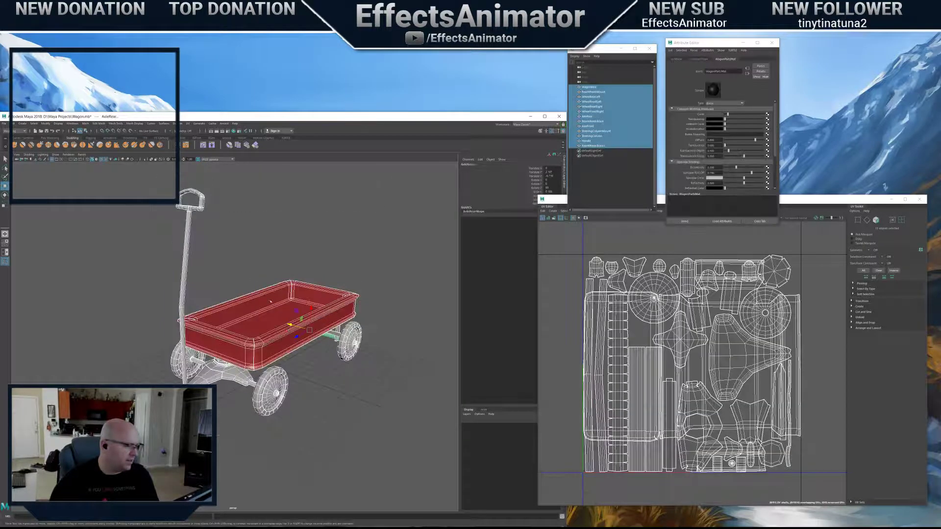
left_click(264, 294, "shift")
right_click(276, 376)
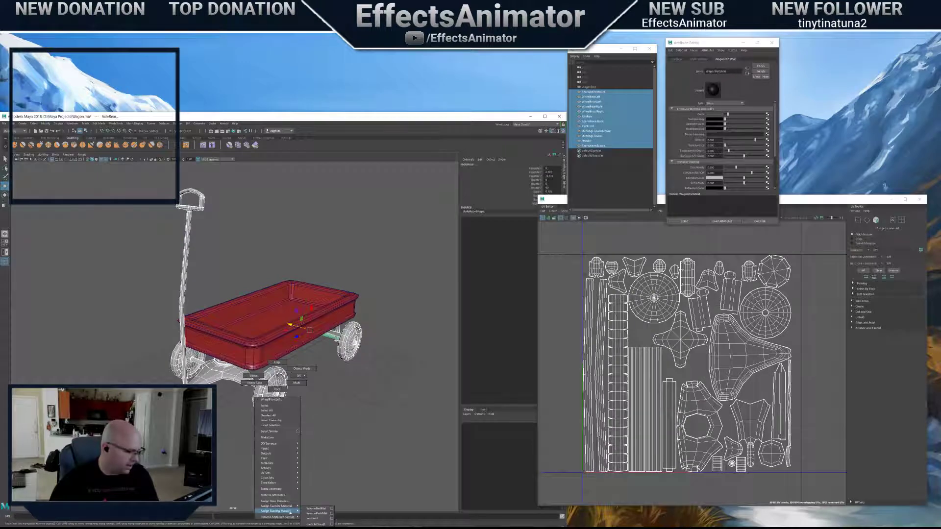
mouse_move(294, 511)
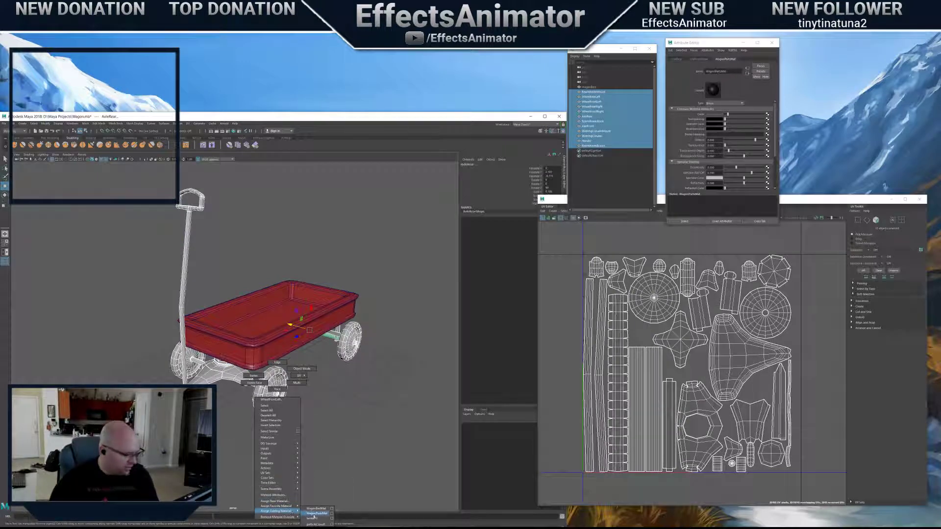
left_click(315, 518)
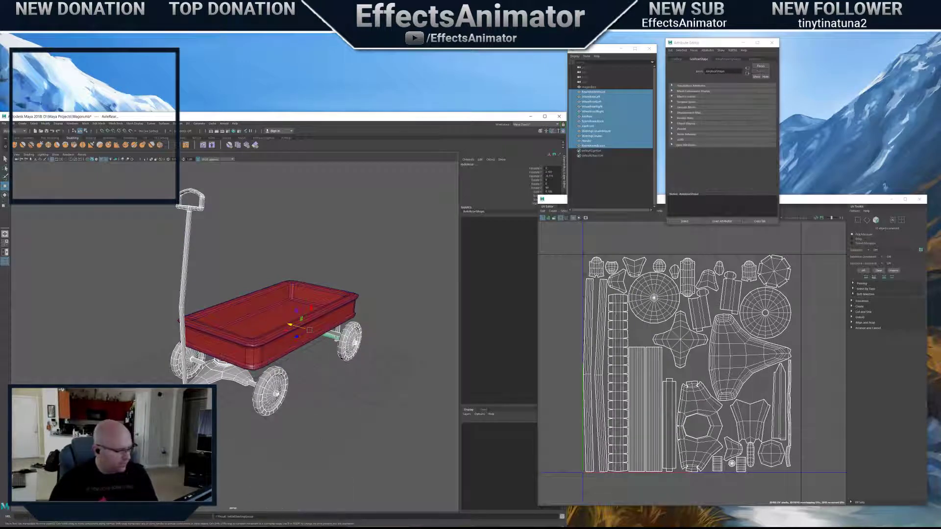
right_click(276, 376)
mouse_move(294, 509)
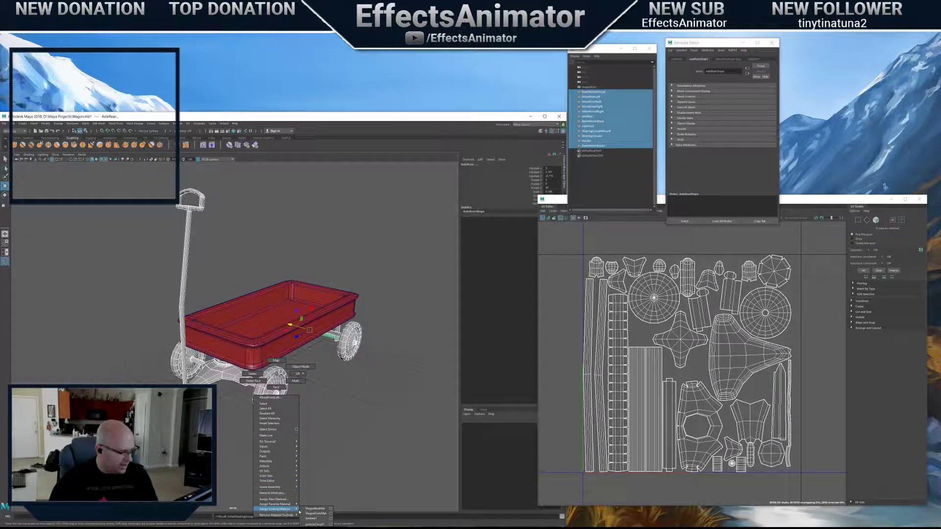
left_click(321, 514)
Inspect the parts material on the wheels, axles and handle from several angles
left_click(348, 342)
scroll(346, 400, "up", 4)
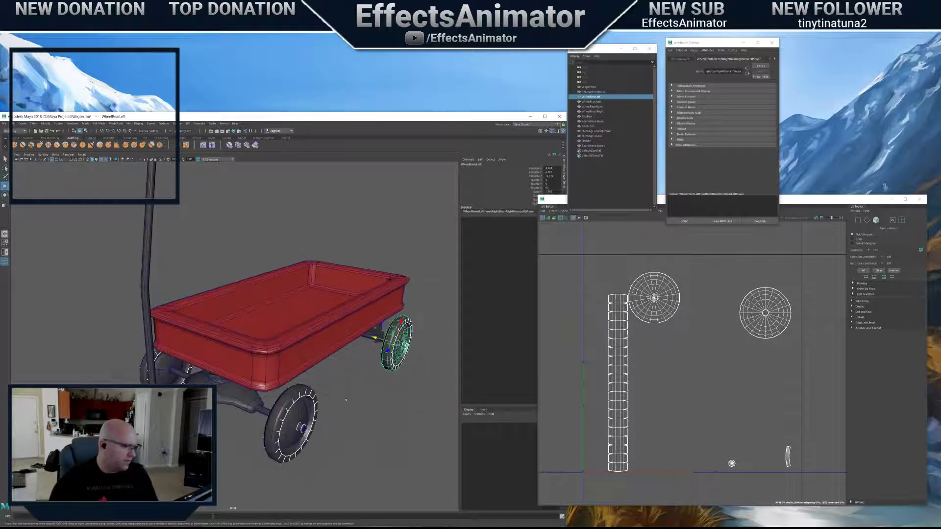
left_click(346, 399)
left_click_drag(346, 400, 316, 357)
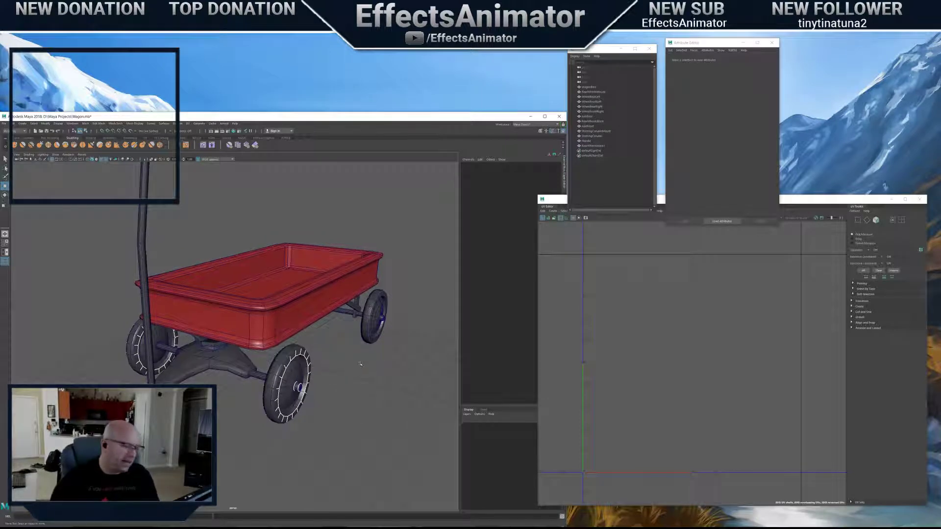
left_click_drag(364, 361, 336, 376)
left_click(315, 374)
left_click(338, 373)
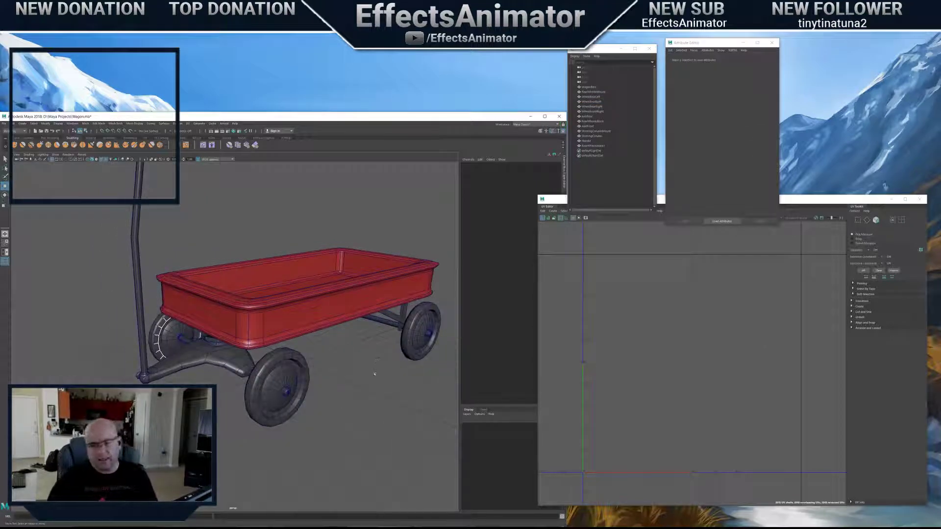
left_click_drag(373, 373, 371, 389)
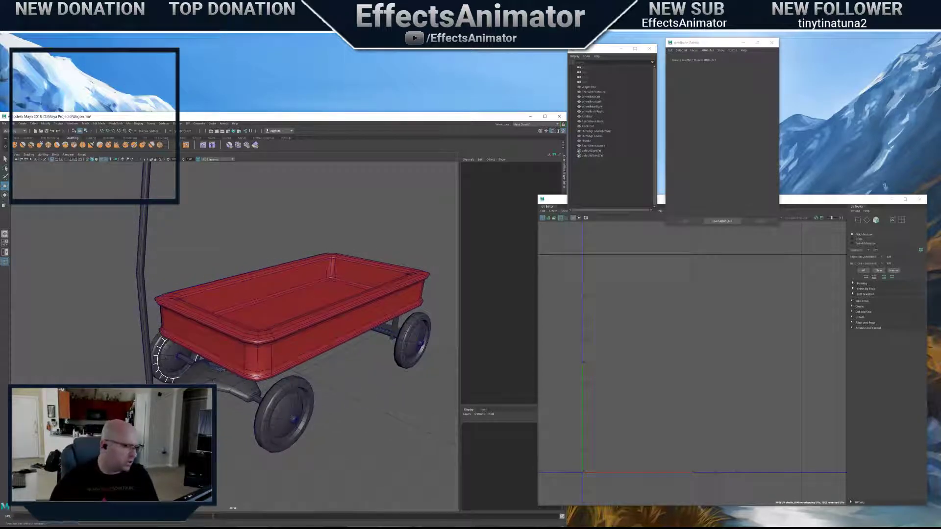
left_click_drag(333, 368, 320, 368)
left_click_drag(331, 299, 338, 318)
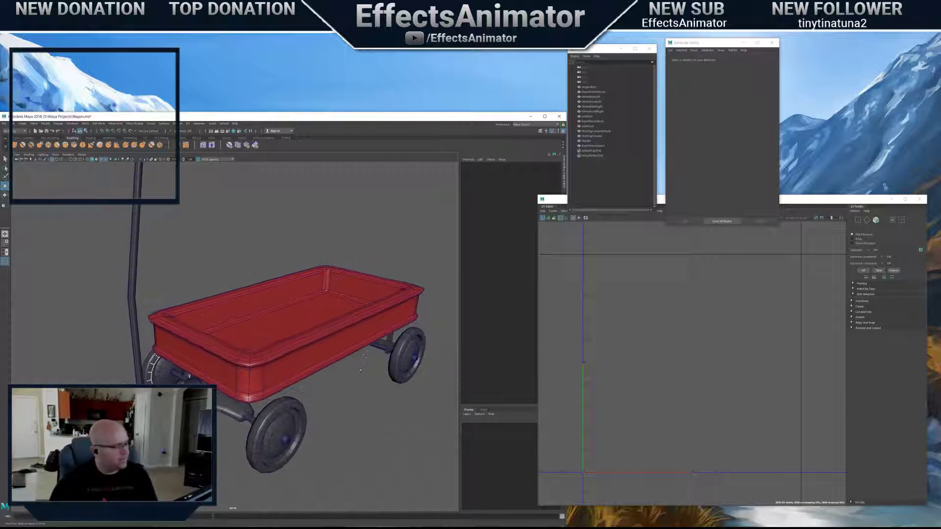
scroll(348, 384, "down", 3)
scroll(343, 394, "up", 3)
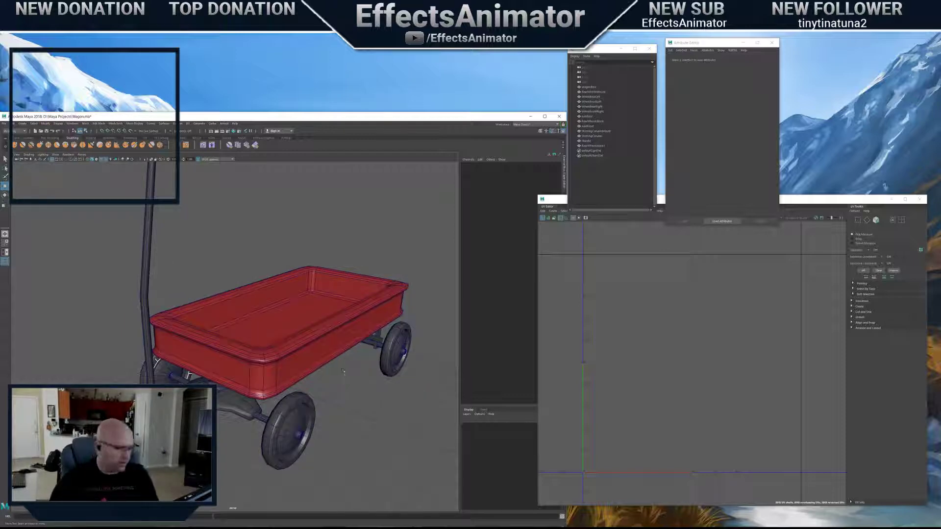
left_click_drag(343, 370, 340, 412)
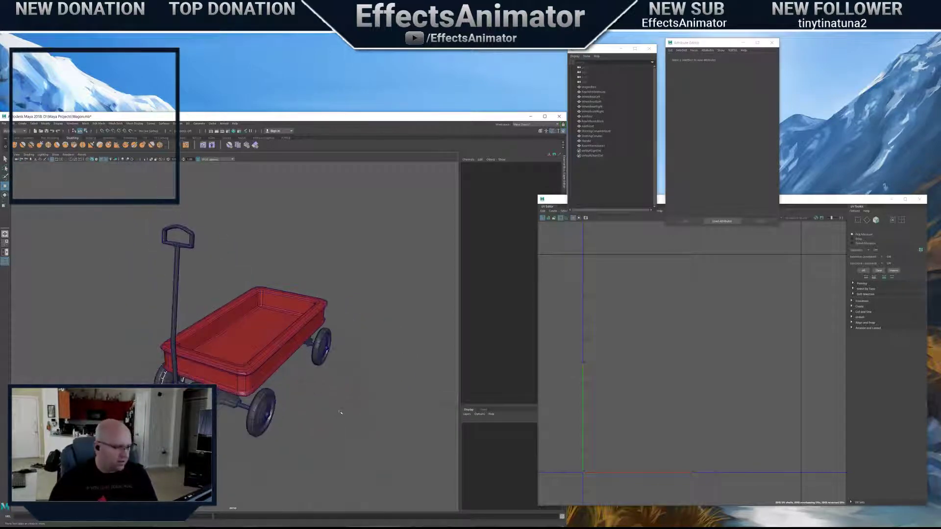
scroll(340, 413, "up", 3)
Compare the UV layout of the wagon bed with that of all the remaining parts
left_click(291, 342)
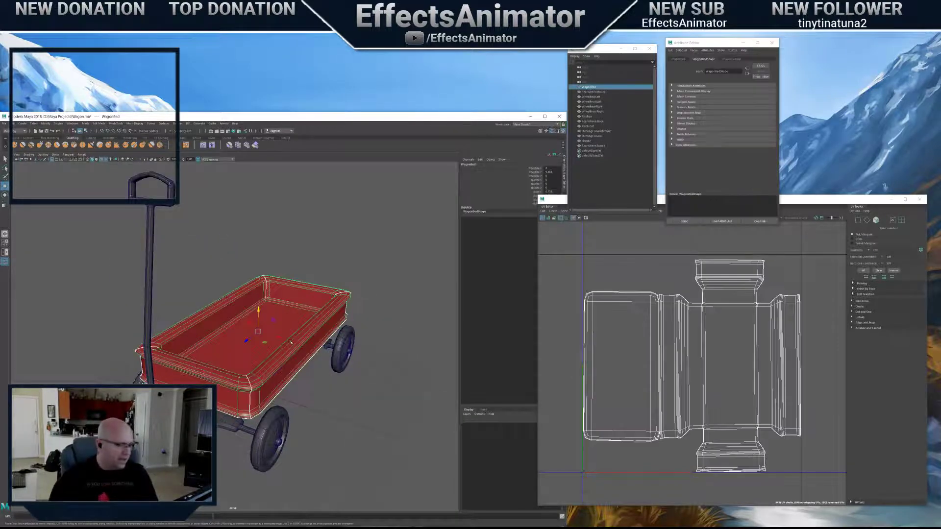
left_click_drag(297, 409, 304, 387, "alt")
scroll(296, 383, "down", 2)
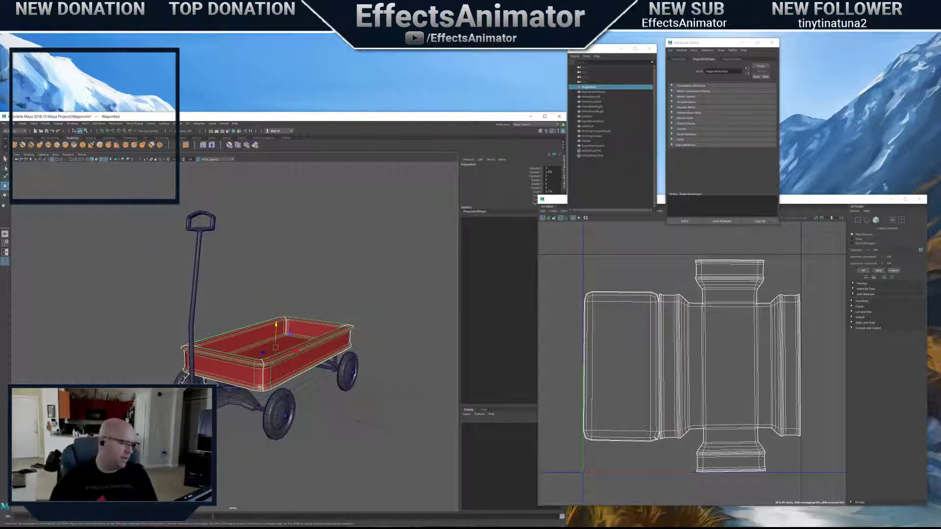
left_click_drag(114, 183, 395, 441)
left_click(272, 350, "shift")
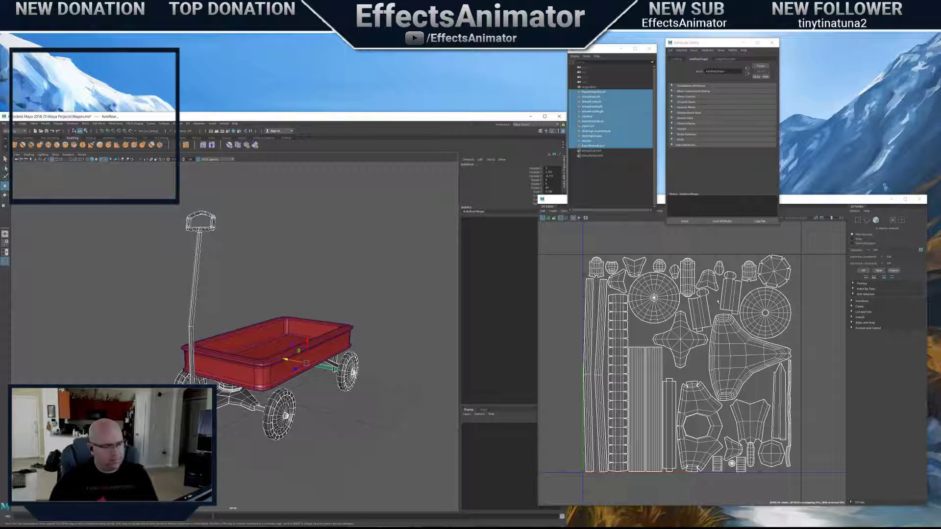
left_click_drag(284, 357, 331, 359, "alt")
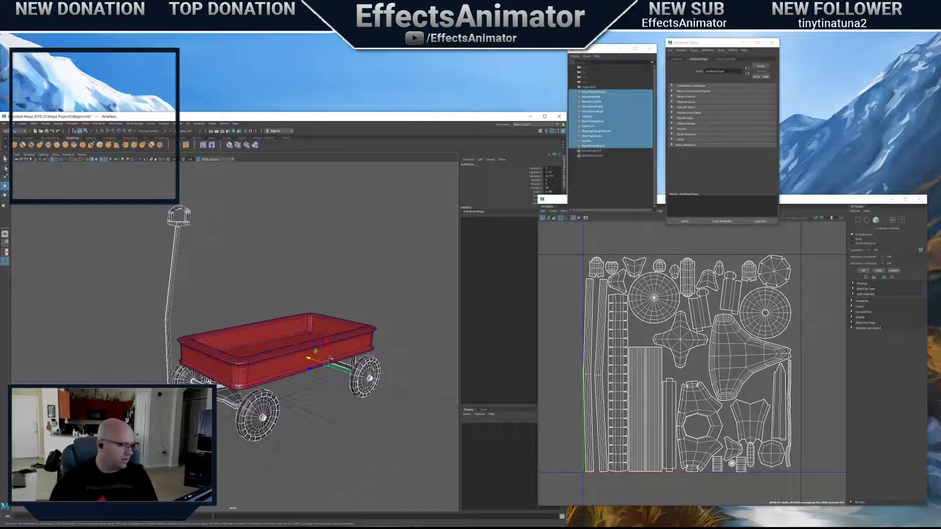
left_click(333, 254)
left_click_drag(334, 255, 322, 314, "alt")
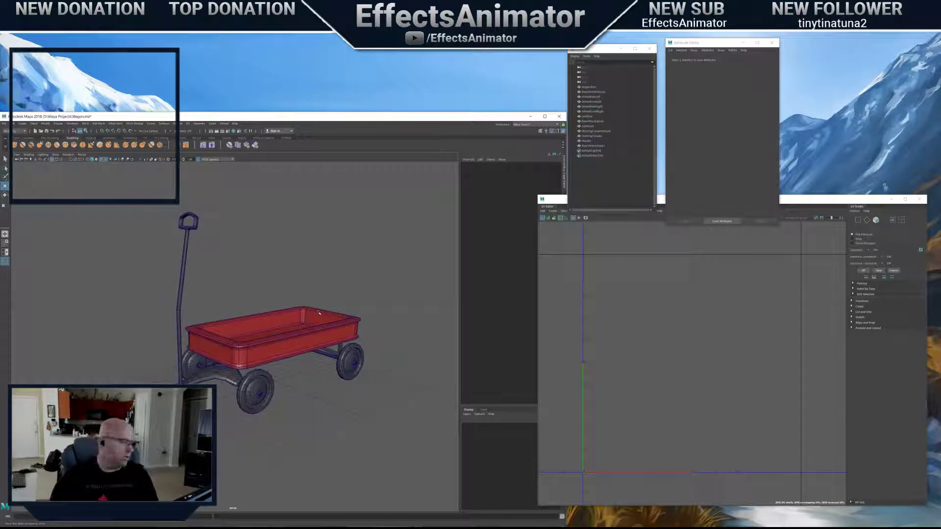
left_click_drag(295, 274, 319, 305, "alt")
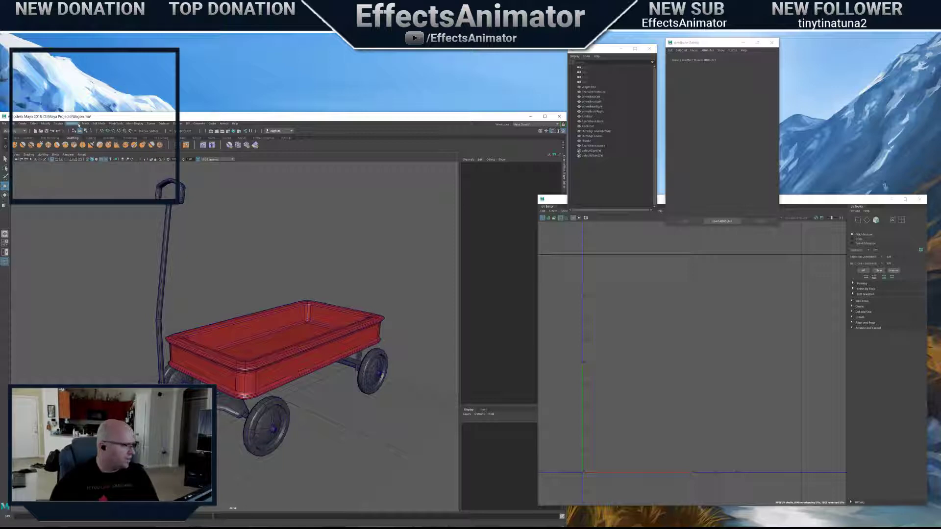
Check in the Plug-in Manager whether the OBJ export plug-in is loaded and set to auto load
left_click(79, 126)
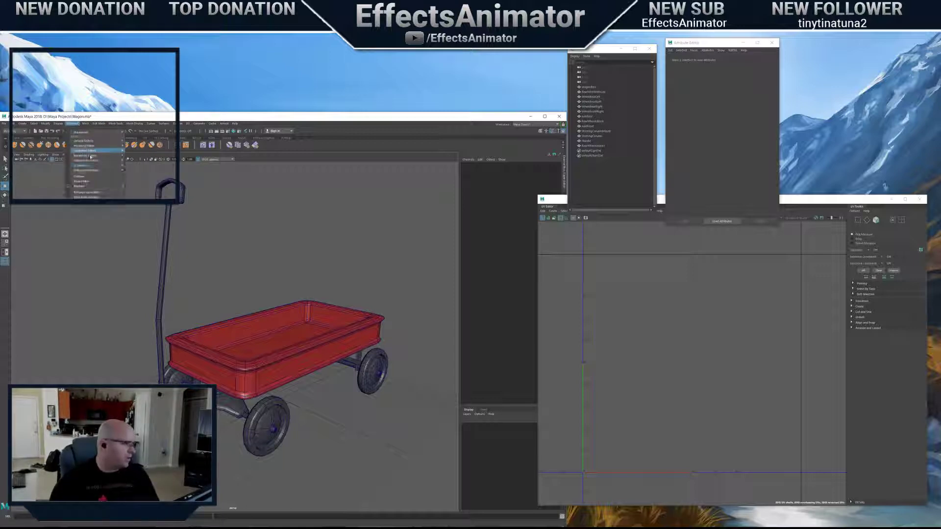
mouse_move(98, 171)
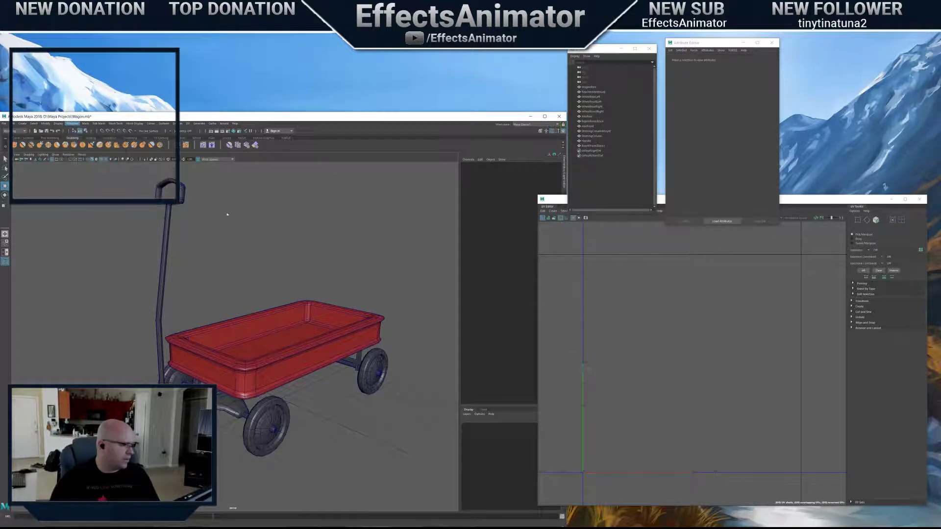
left_click(142, 207)
scroll(321, 338, "down", 3)
scroll(321, 338, "up", 3)
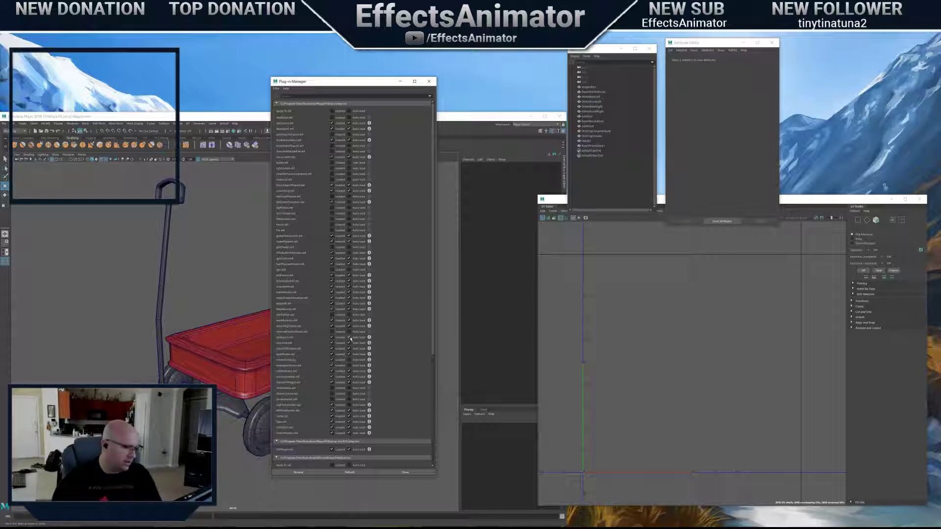
left_click(429, 81)
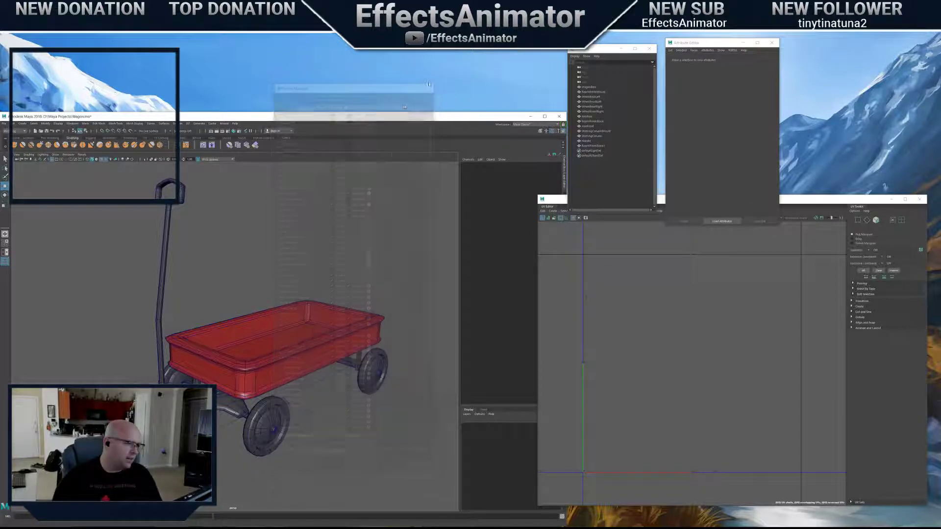
Select the whole wagon, including the bed, and start exporting the selection
left_click(3, 123)
left_click(206, 262)
scroll(201, 261, "down", 3)
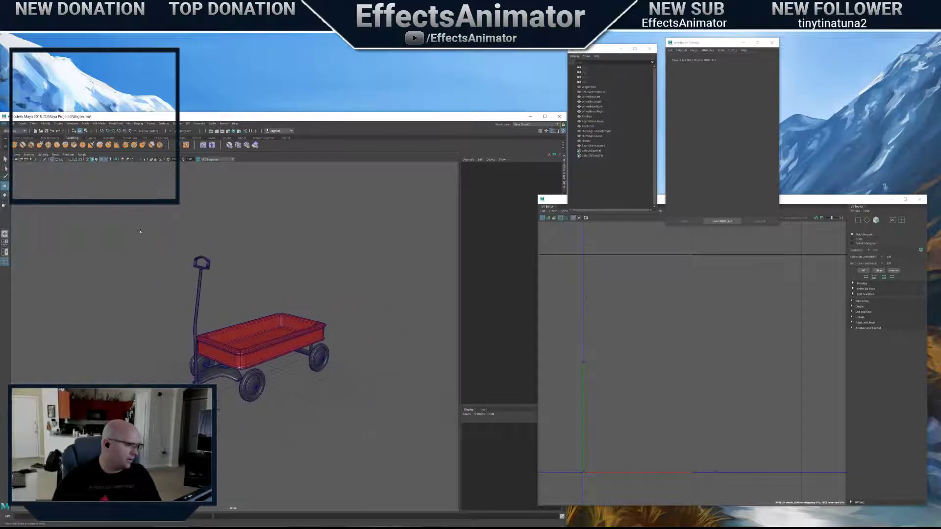
left_click_drag(140, 231, 418, 422)
left_click(5, 124)
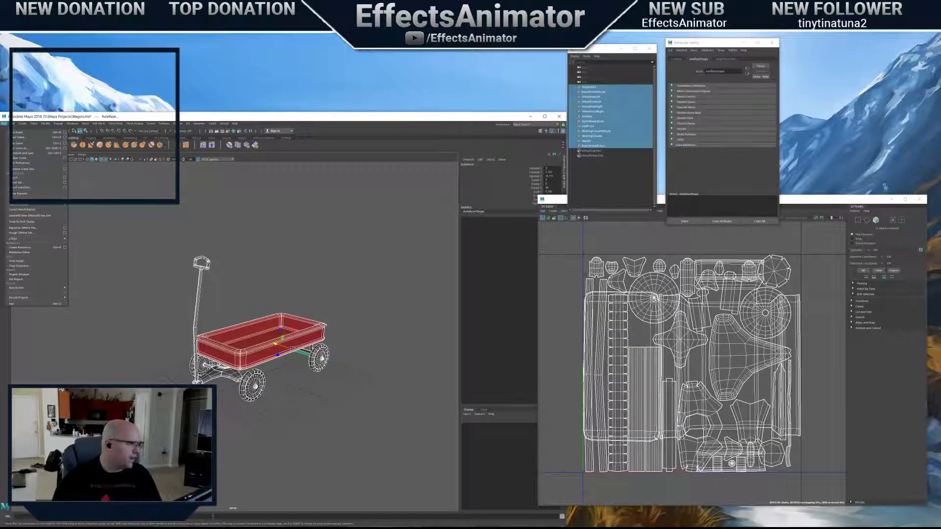
left_click(30, 188)
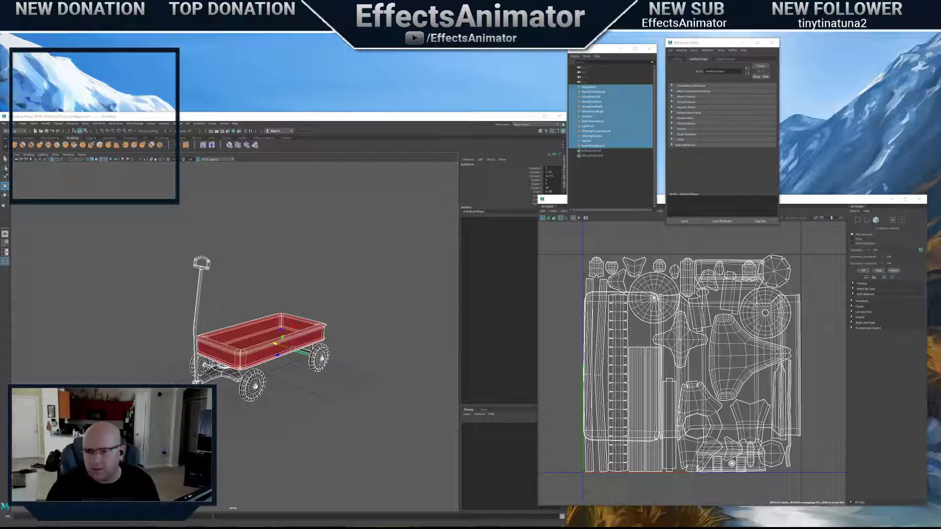
Export the selected wagon in OBJ format to the Maya Projects folder under the file name Wagon
left_click_drag(549, 308, 450, 175)
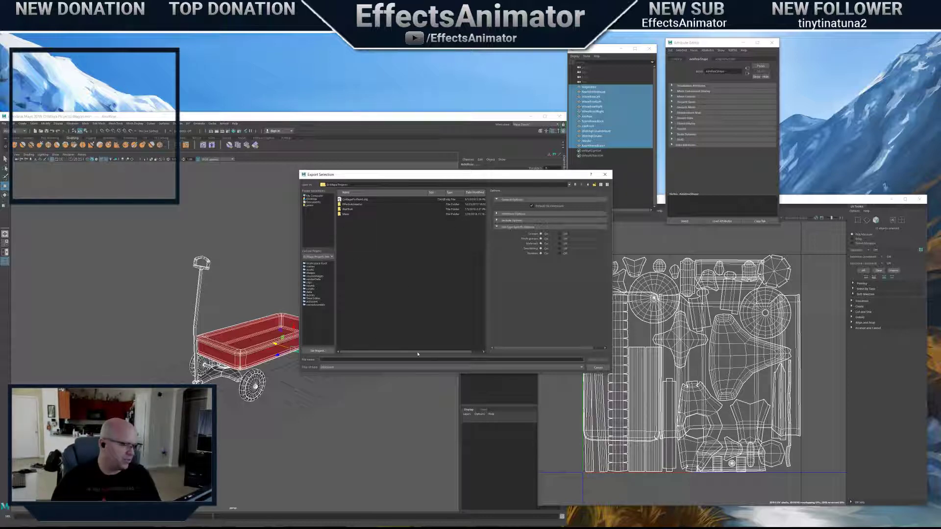
left_click(391, 368)
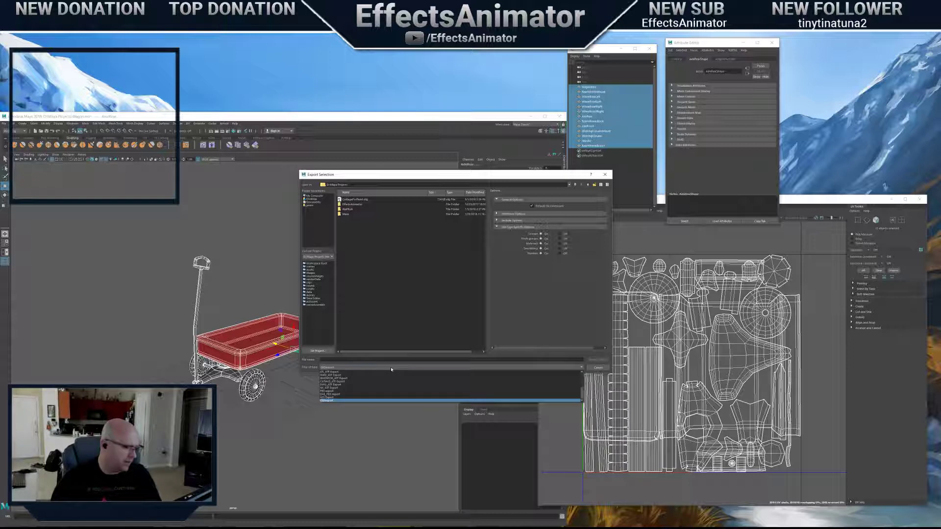
left_click(357, 400)
left_click_drag(422, 175, 401, 105)
left_click(417, 290)
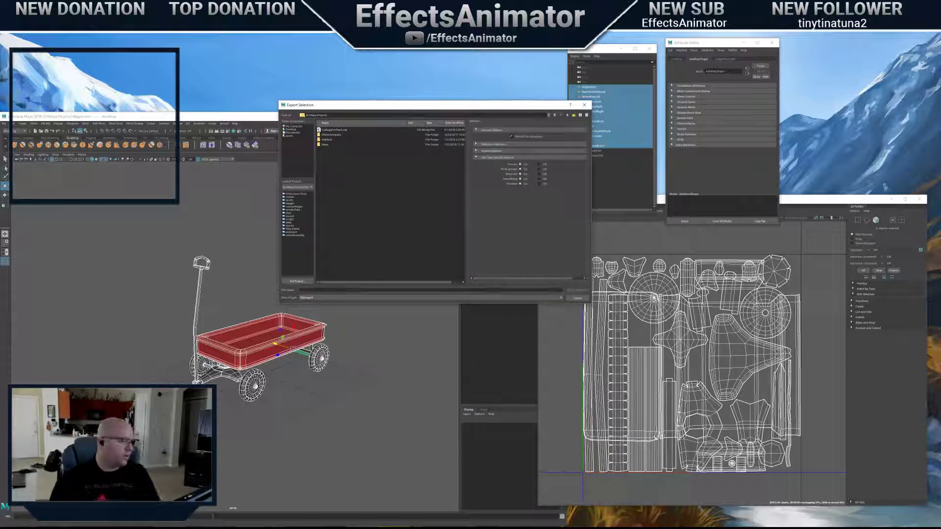
type("Wagon")
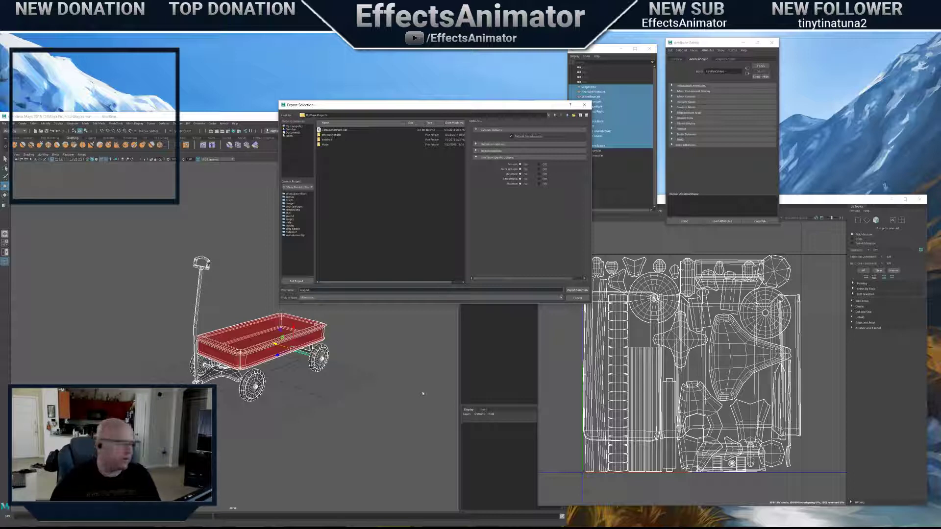
left_click_drag(357, 103, 353, 101)
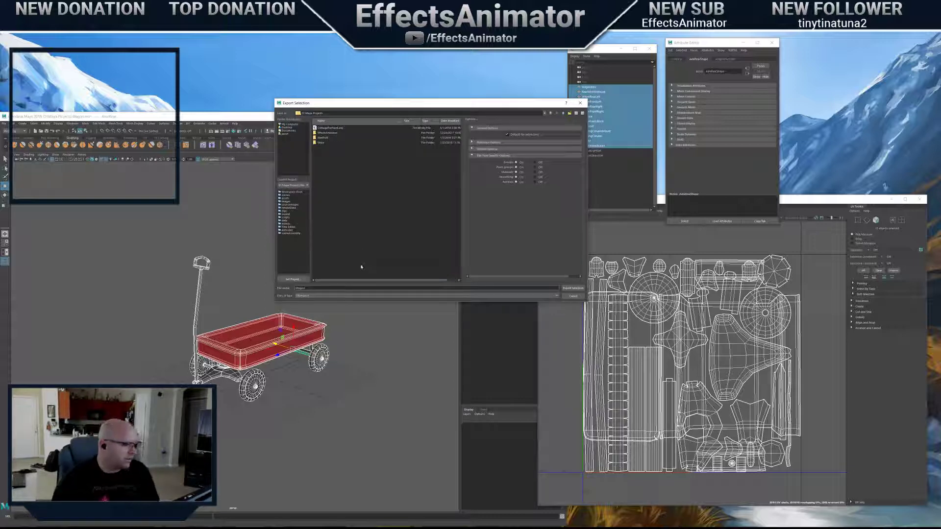
left_click(576, 289)
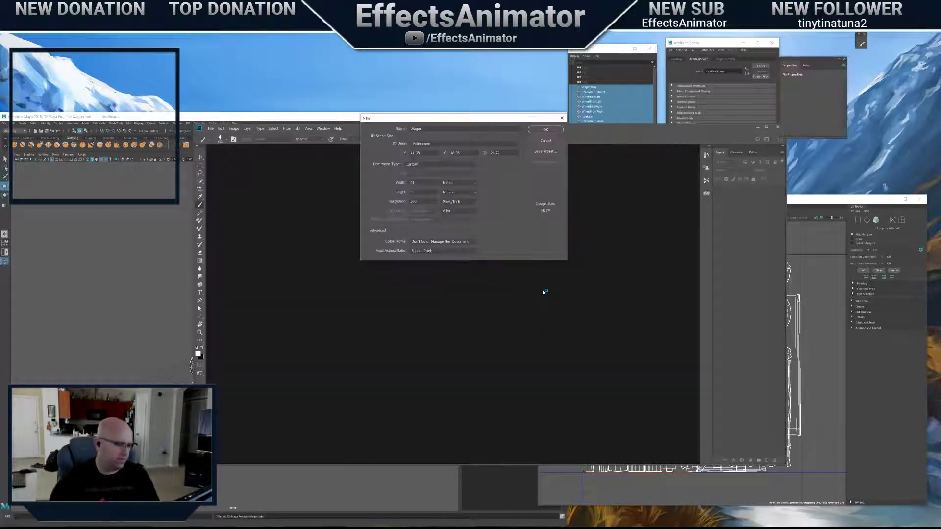
Create the 3D document for the Wagon file with 3D units in centimeters and a canvas size of 1920 x 1080 pixels
left_click_drag(485, 119, 446, 198)
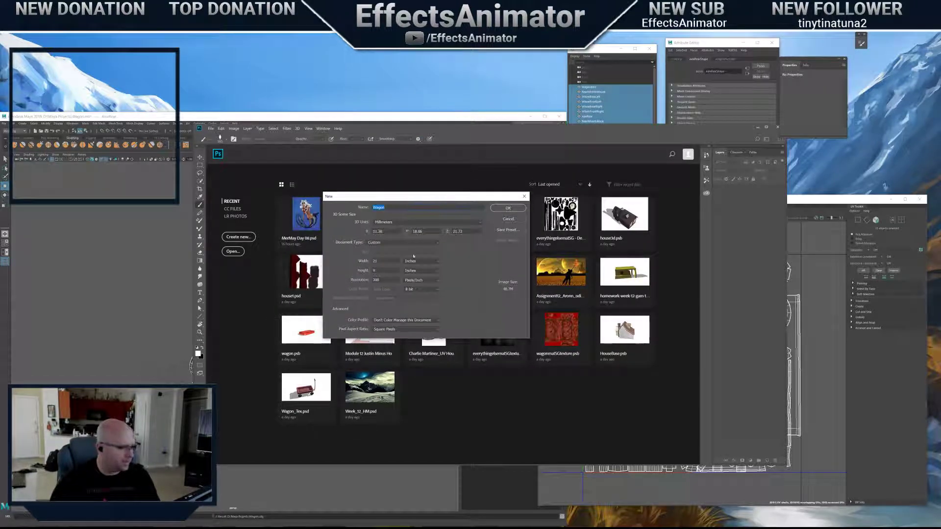
left_click(403, 222)
left_click(397, 228)
left_click(418, 261)
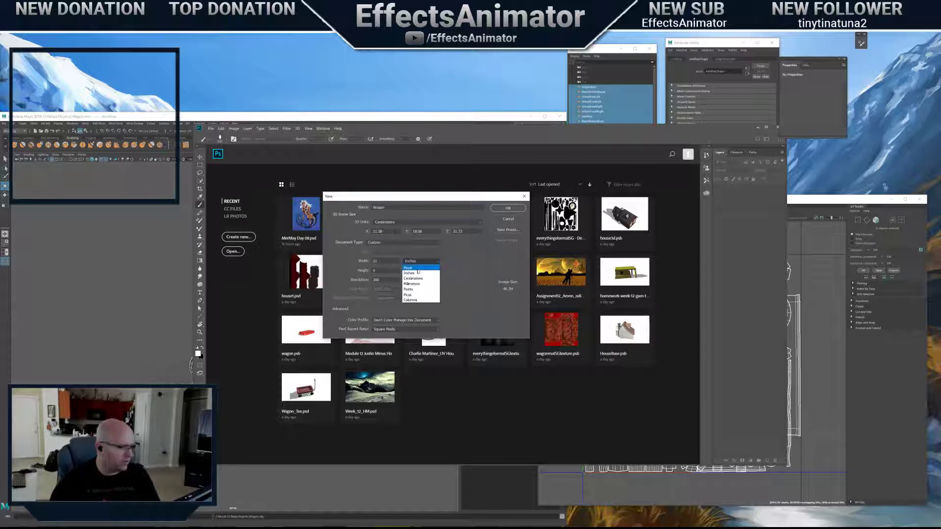
left_click(414, 263)
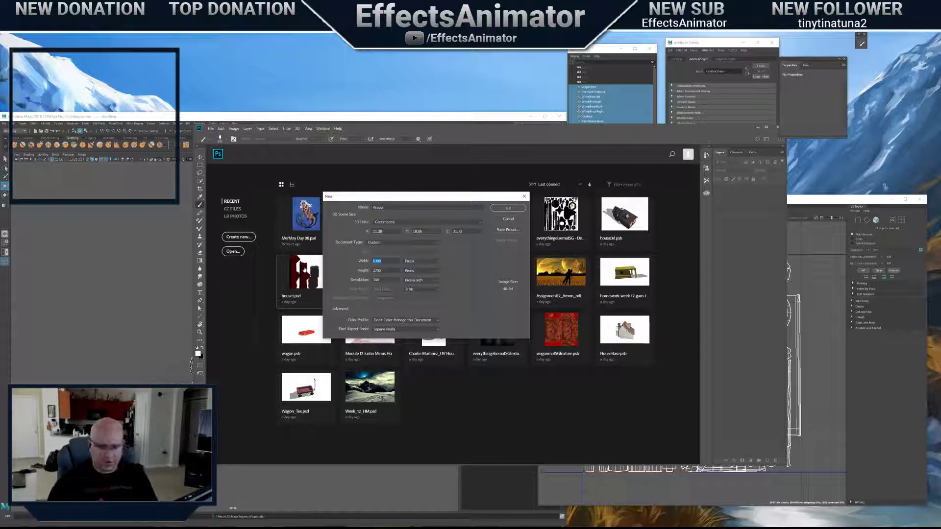
type("1920")
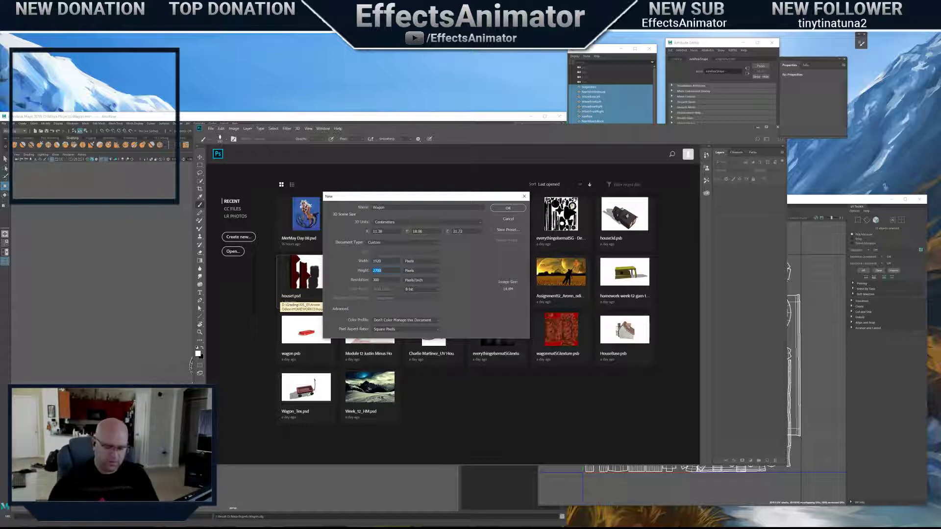
type("1080")
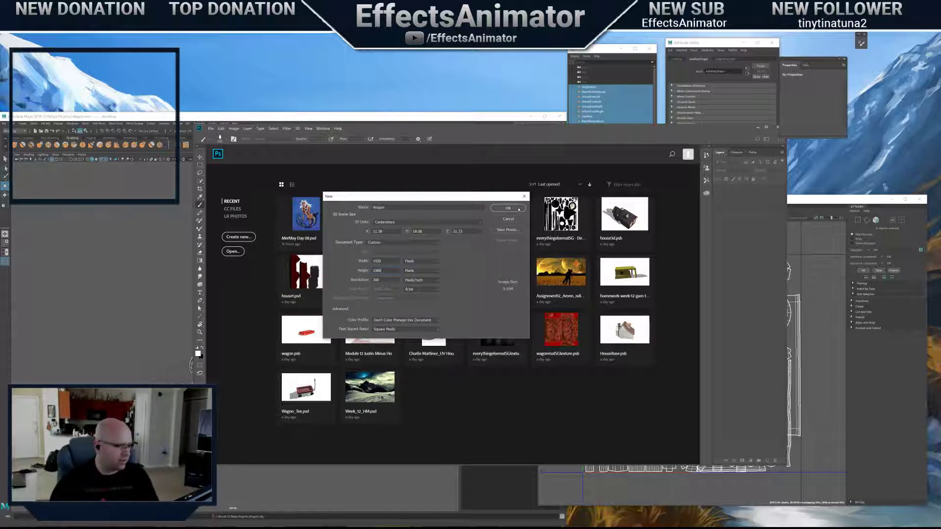
left_click(518, 208)
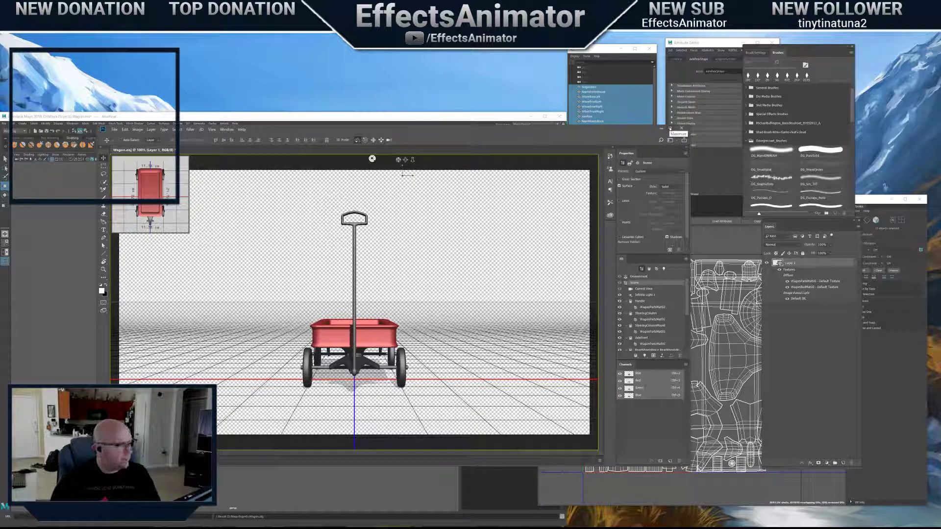
Maximize the document window and orbit the 3D camera to examine the imported wagon from several angles
left_click(669, 128)
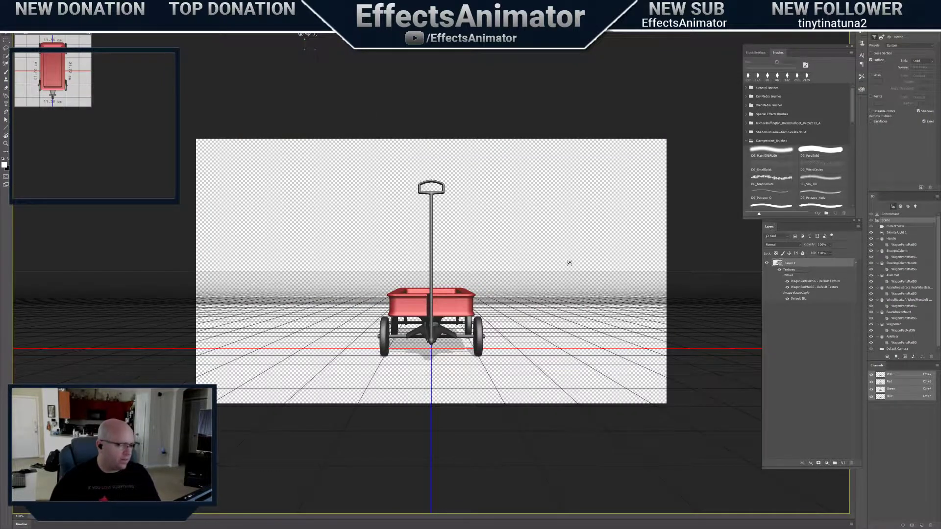
left_click_drag(577, 251, 542, 263)
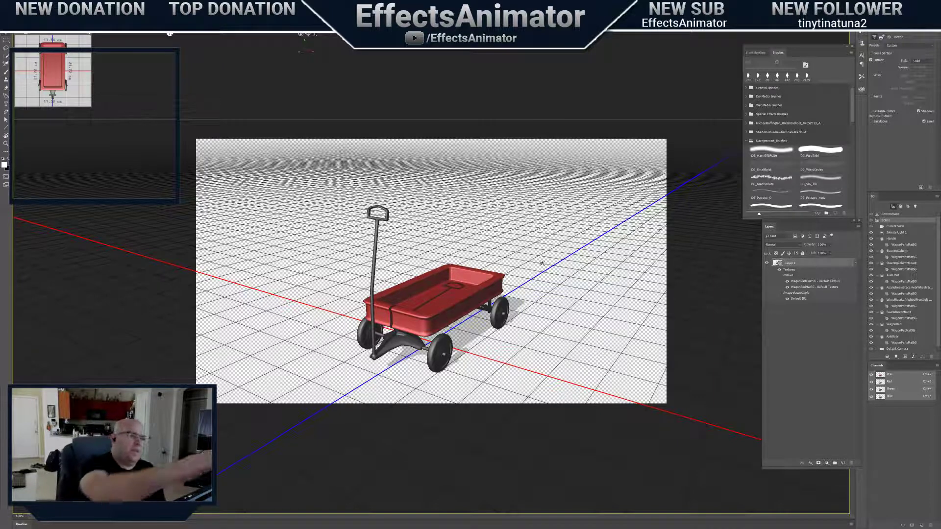
left_click_drag(542, 263, 549, 227)
left_click(924, 4)
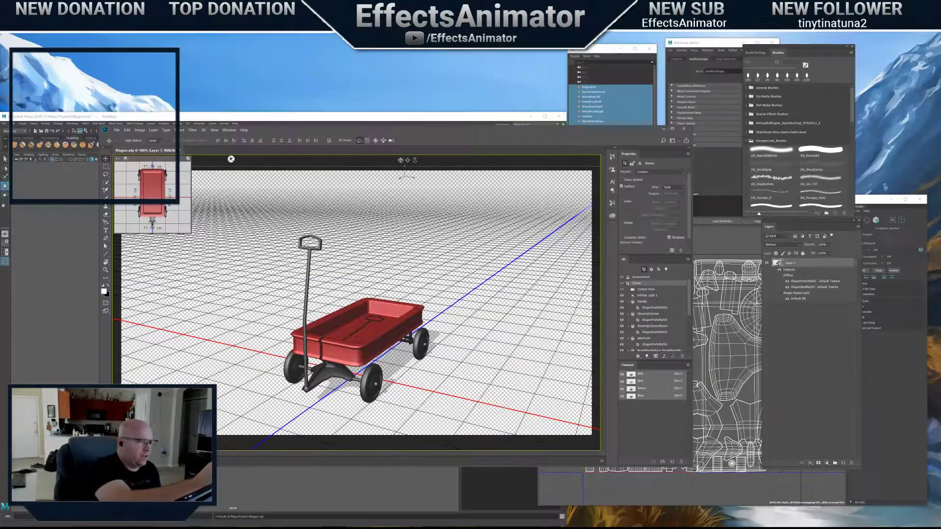
left_click(672, 129)
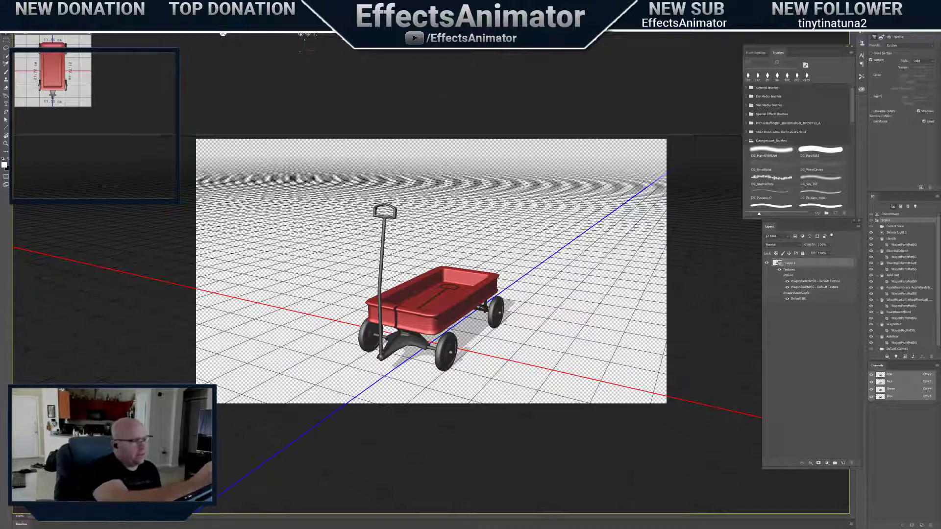
left_click_drag(431, 294, 431, 324)
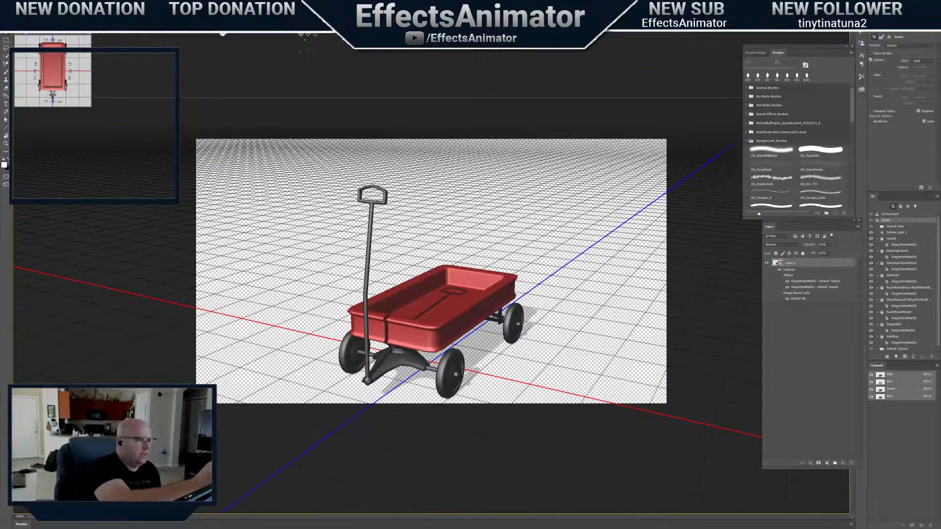
left_click_drag(500, 187, 345, 95)
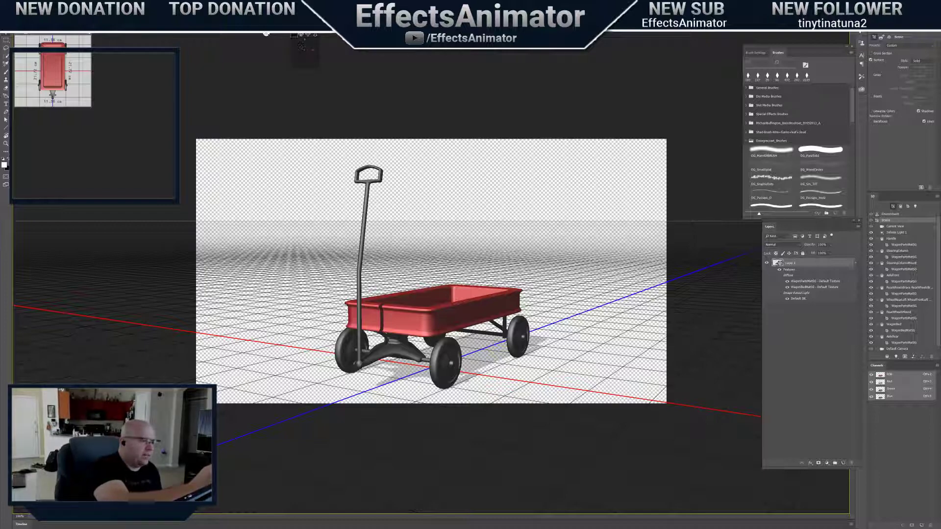
Try painting black brush strokes on the inside floor of the wagon bed, and undo them
key("b")
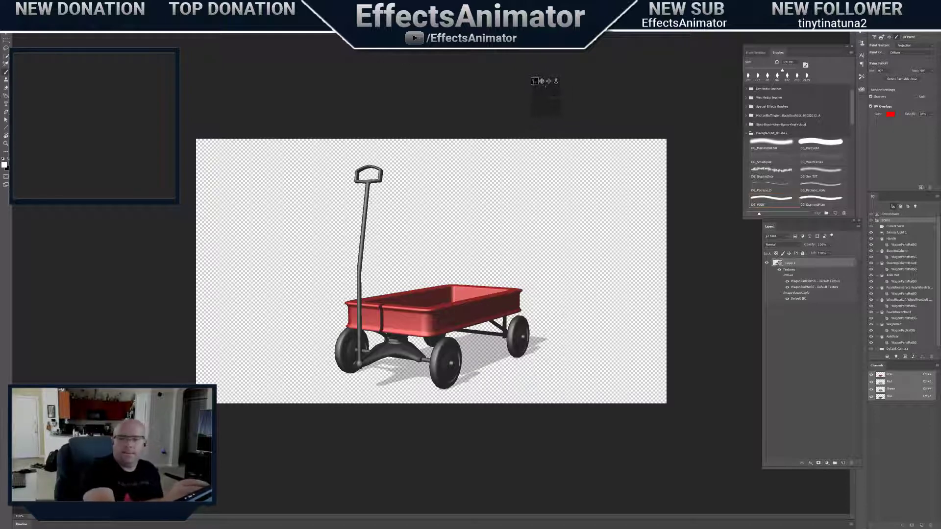
left_click_drag(532, 73, 455, 33)
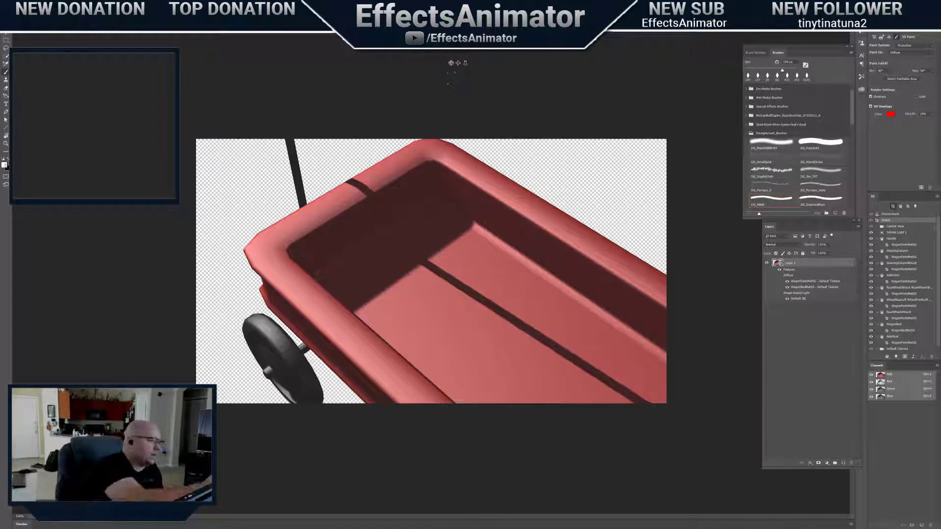
left_click(9, 159)
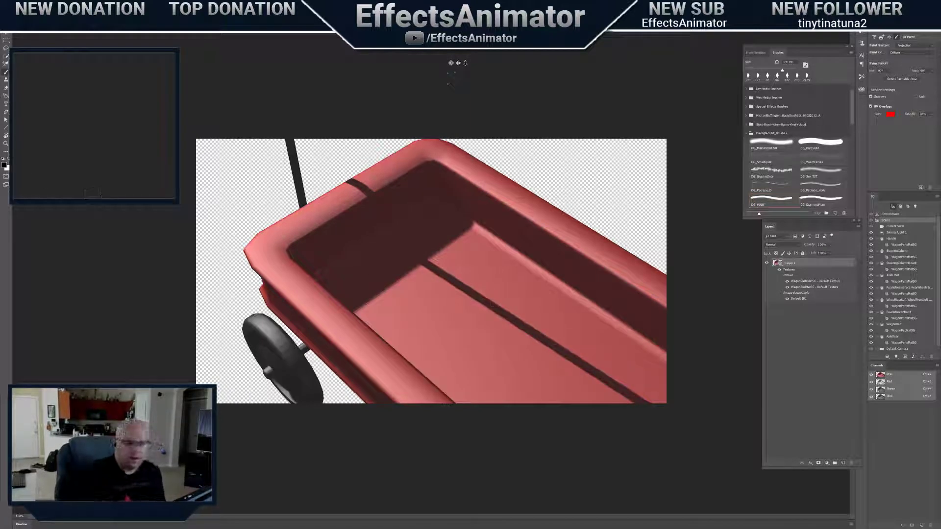
mouse_move(453, 324)
left_mouse_down()
mouse_move(492, 301)
mouse_move(550, 346)
left_mouse_up()
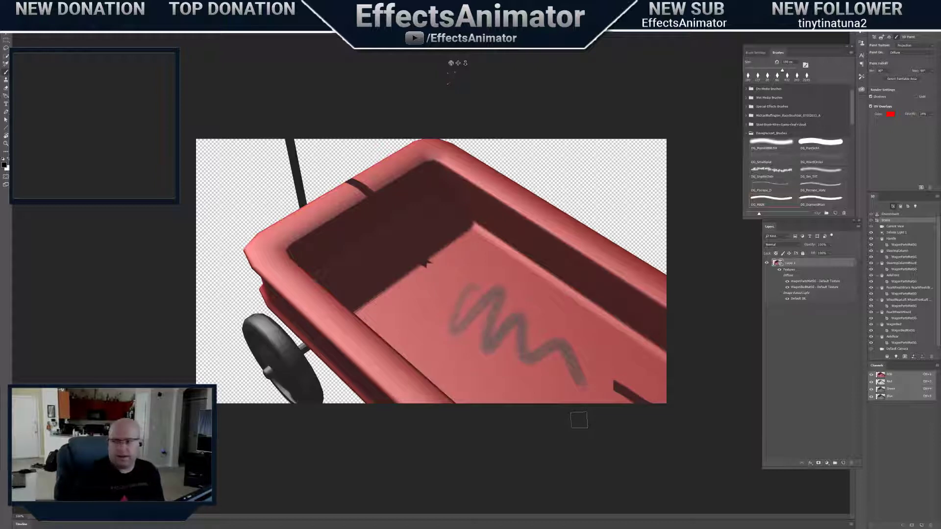
mouse_move(425, 300)
left_mouse_down()
mouse_move(443, 288)
mouse_move(591, 352)
left_mouse_up()
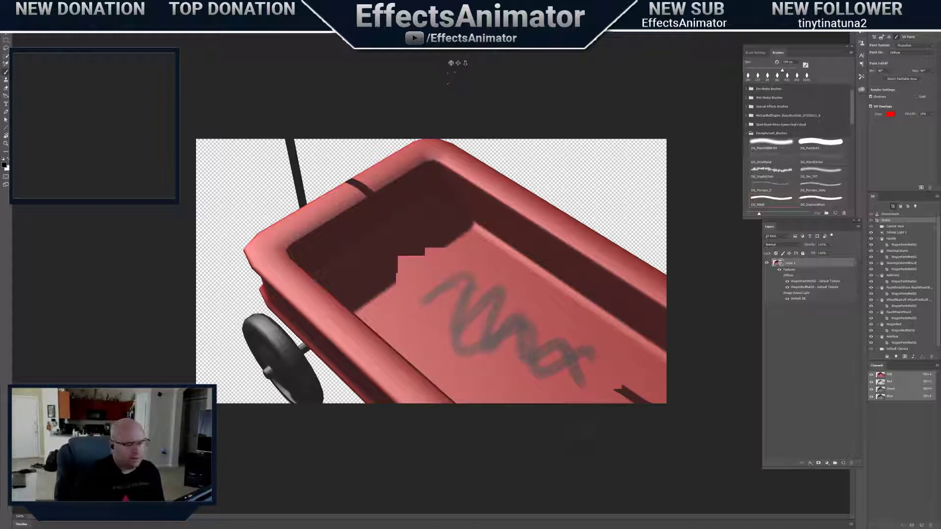
mouse_move(424, 243)
left_mouse_down()
mouse_move(442, 236)
mouse_move(398, 294)
left_mouse_up()
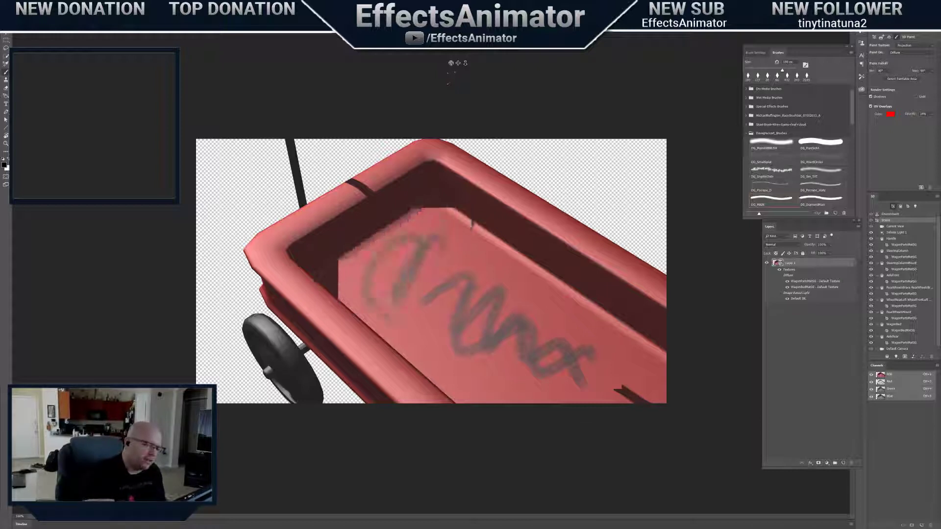
key("ctrl+z")
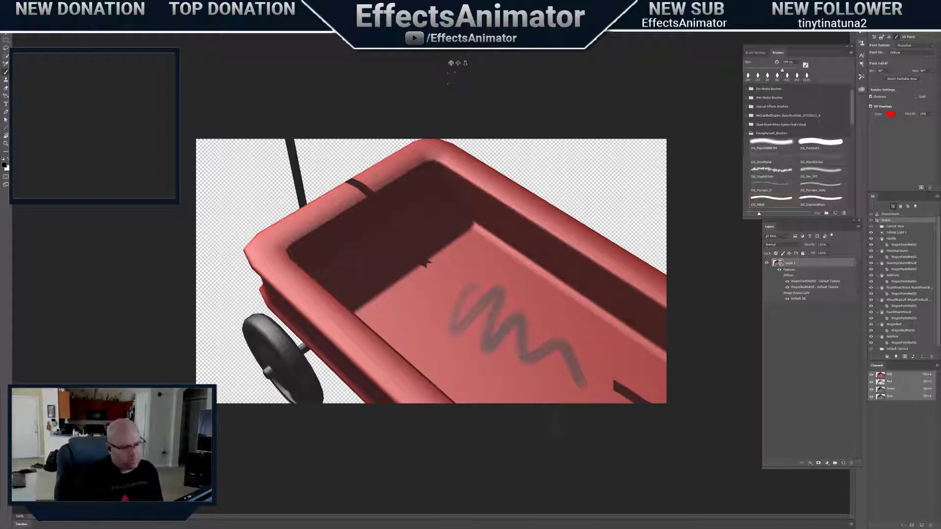
key("ctrl+z")
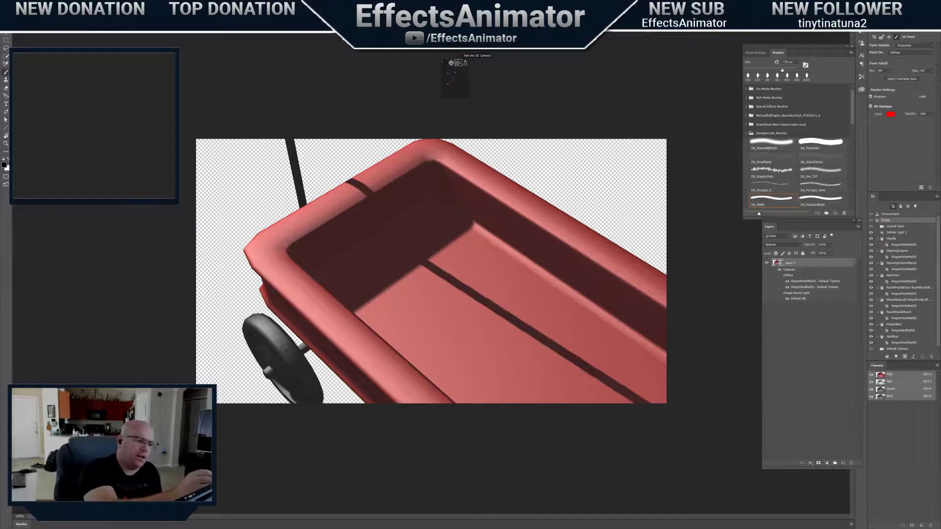
Reposition the floating Brushes and Layers panels so they sit clear of the docked 3D settings
left_click_drag(451, 63, 468, 42)
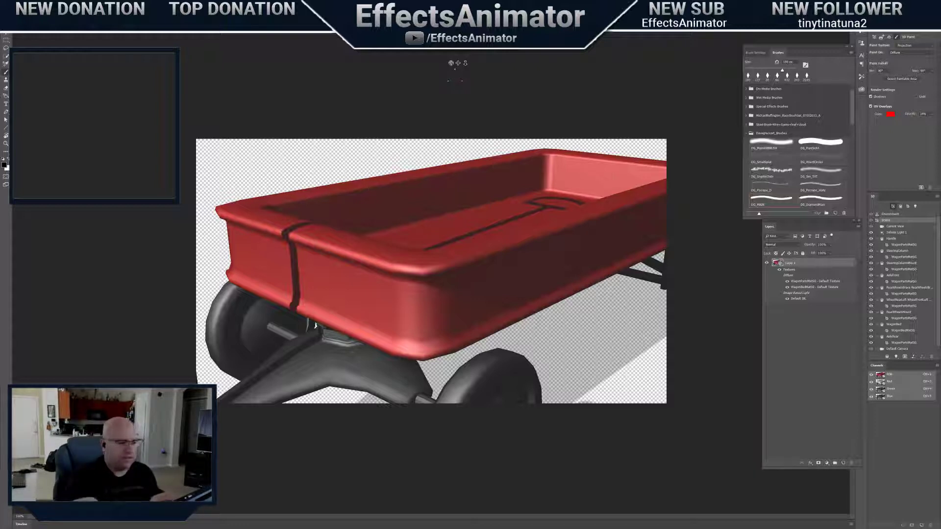
mouse_move(451, 63)
left_mouse_down()
mouse_move(433, 68)
mouse_move(450, 63)
mouse_move(449, 73)
left_mouse_up()
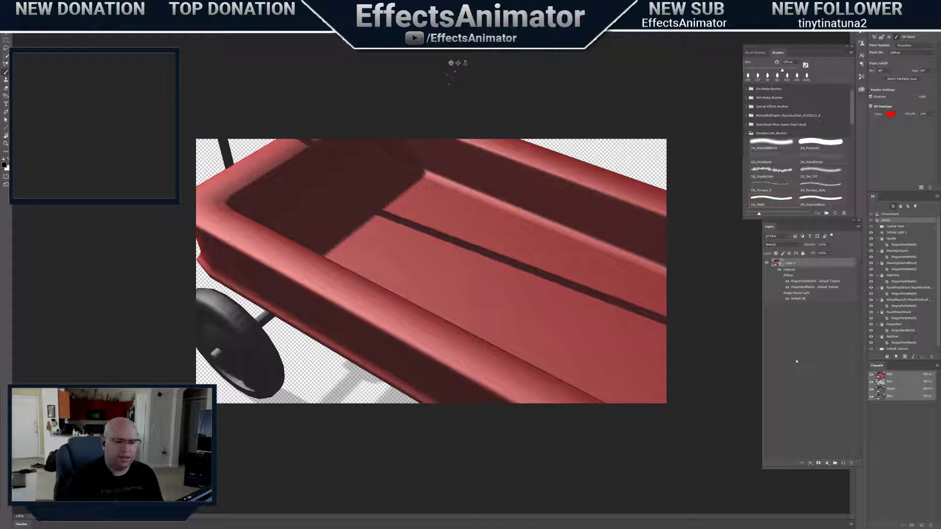
left_click(873, 96)
left_click(873, 97)
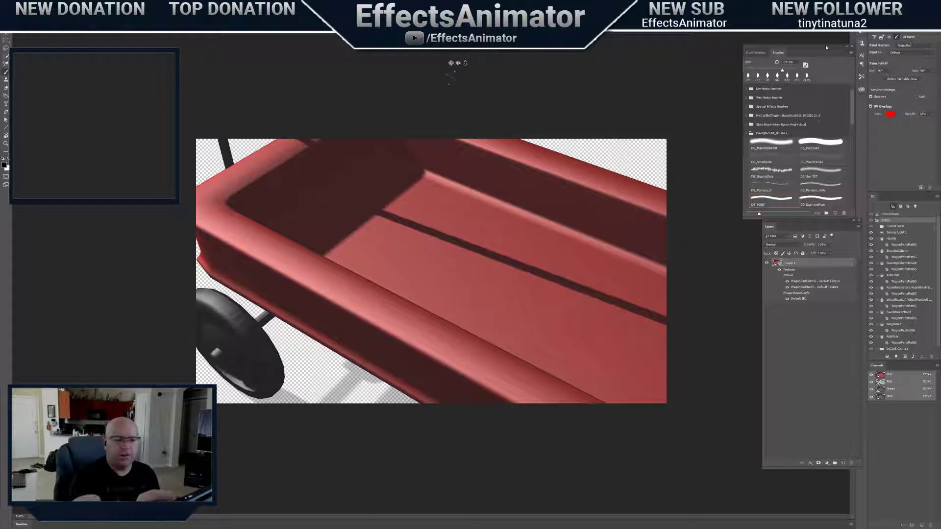
left_click_drag(826, 50, 819, 39)
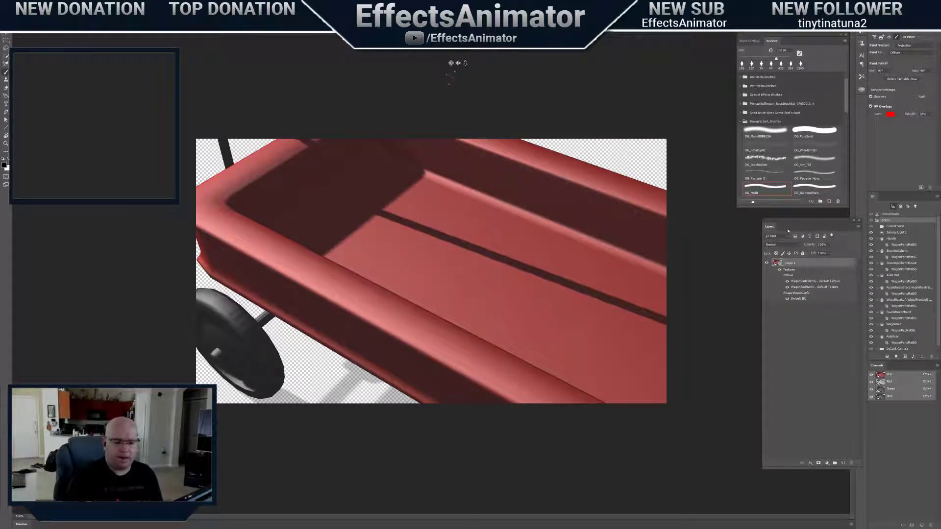
left_click_drag(788, 230, 775, 233)
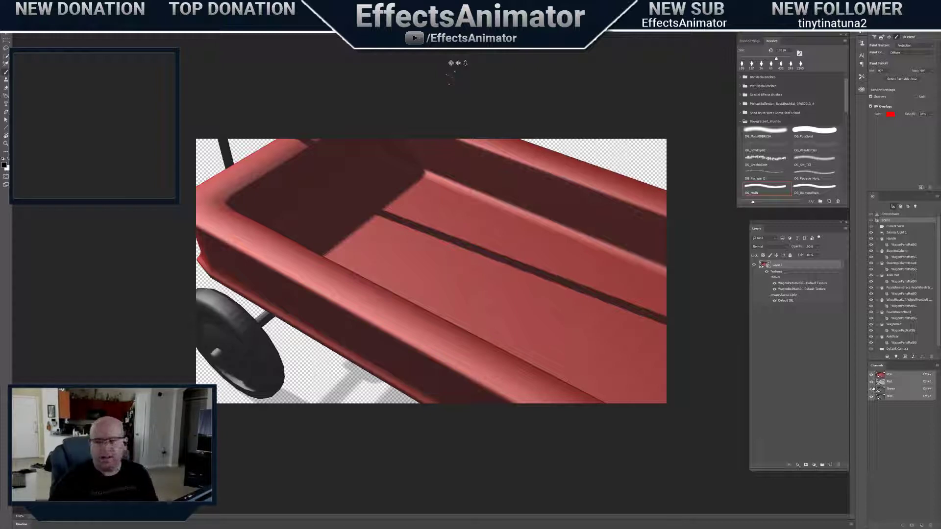
Collapse all the wagon's mesh entries in the 3D scene list so their materials are folded away
left_click(882, 250)
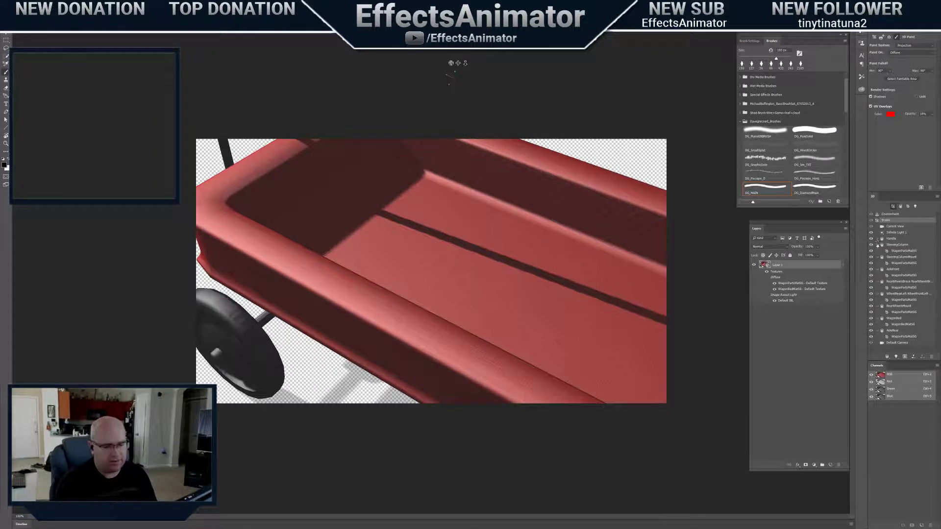
left_click(877, 239)
left_click(878, 250)
left_click(878, 257)
left_click(878, 262)
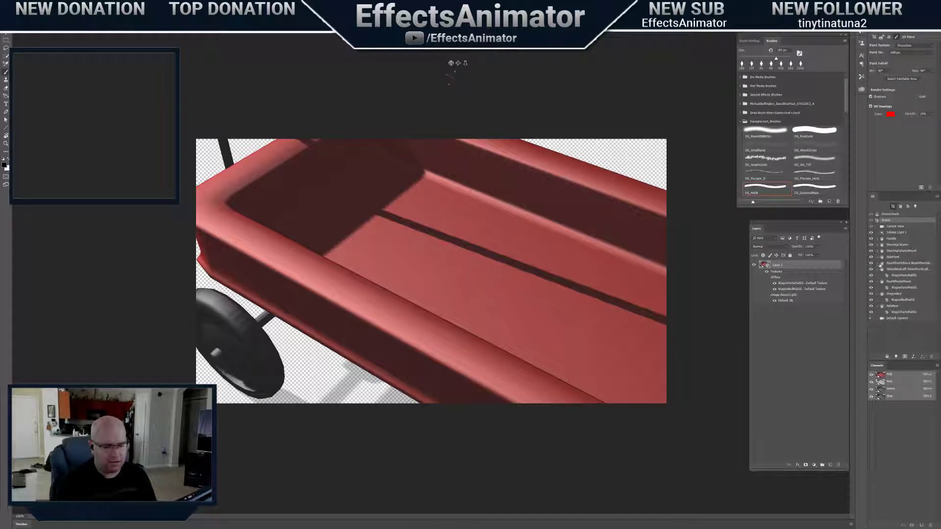
left_click(879, 269)
left_click(878, 275)
left_click(878, 281)
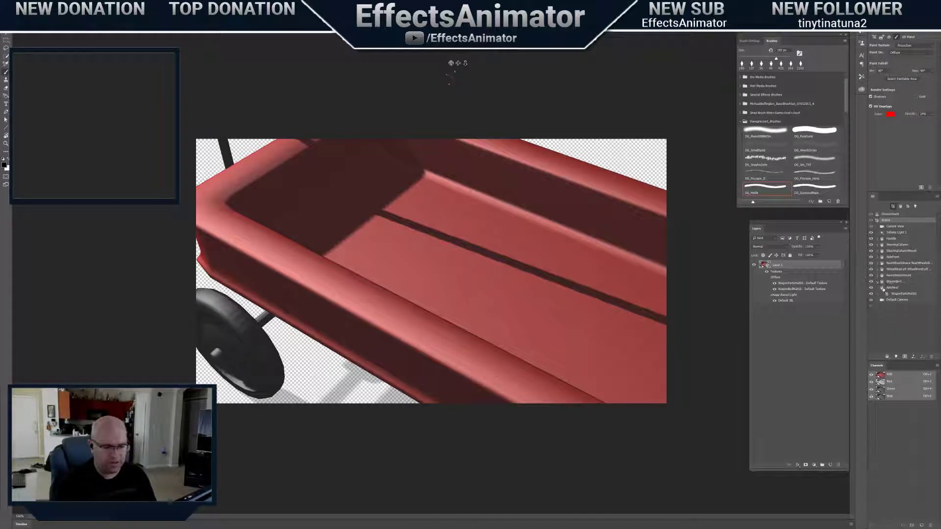
left_click(878, 288)
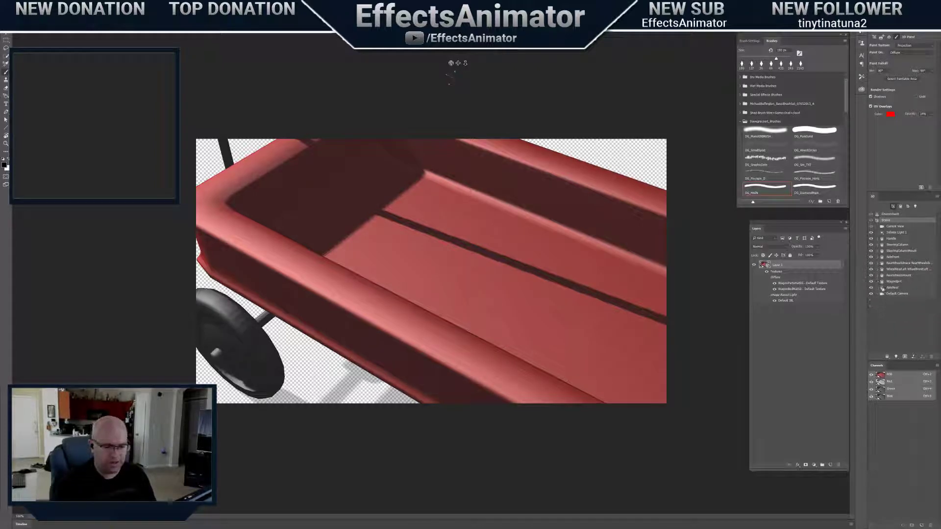
Hide every wagon part except the bed in the 3D scene, select the bed mesh, and frame it in close-up
left_click(903, 244)
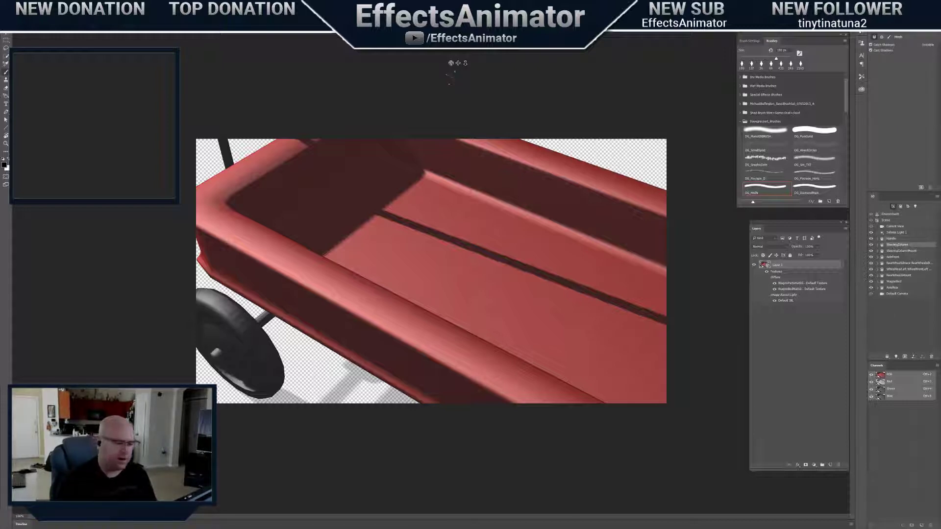
left_click_drag(465, 63, 465, 40)
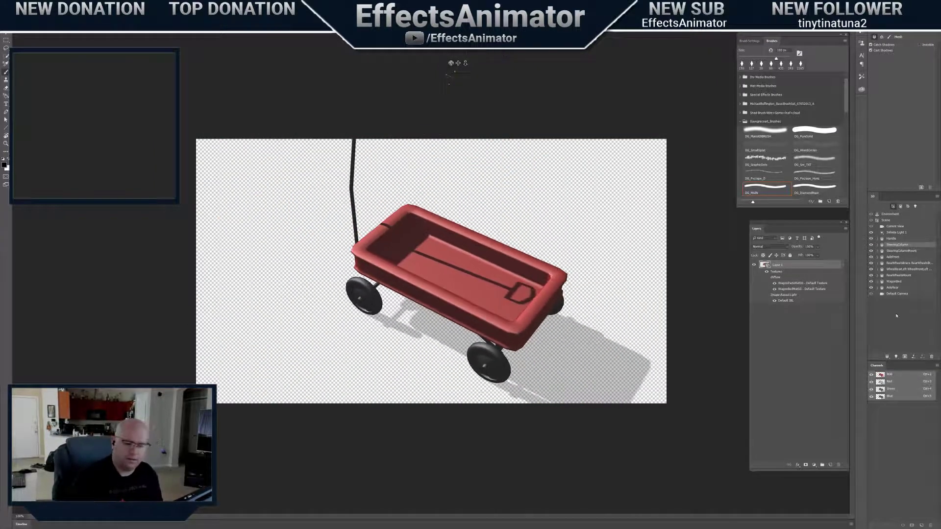
left_click_drag(871, 238, 872, 275)
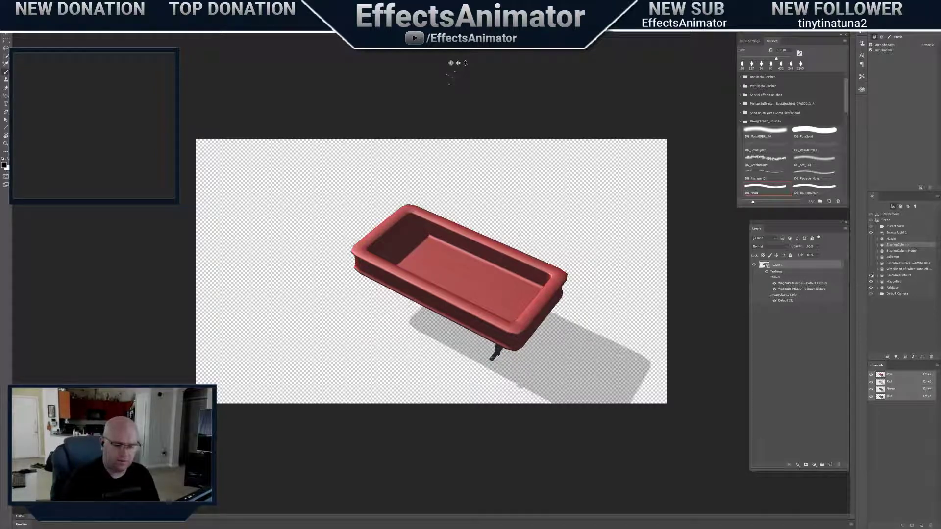
left_click(871, 275)
left_click(871, 282)
left_click(872, 282)
left_click(872, 288)
left_click(871, 282)
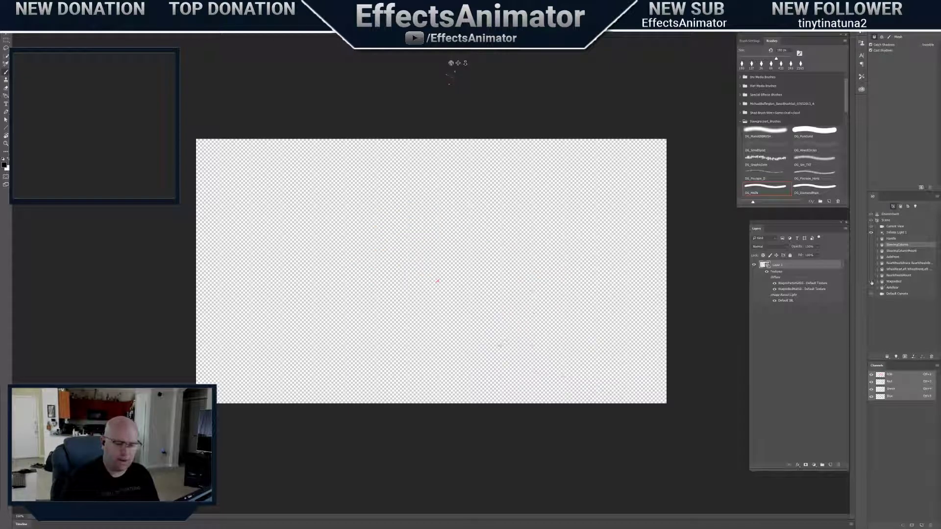
left_click(871, 282)
left_click(894, 282)
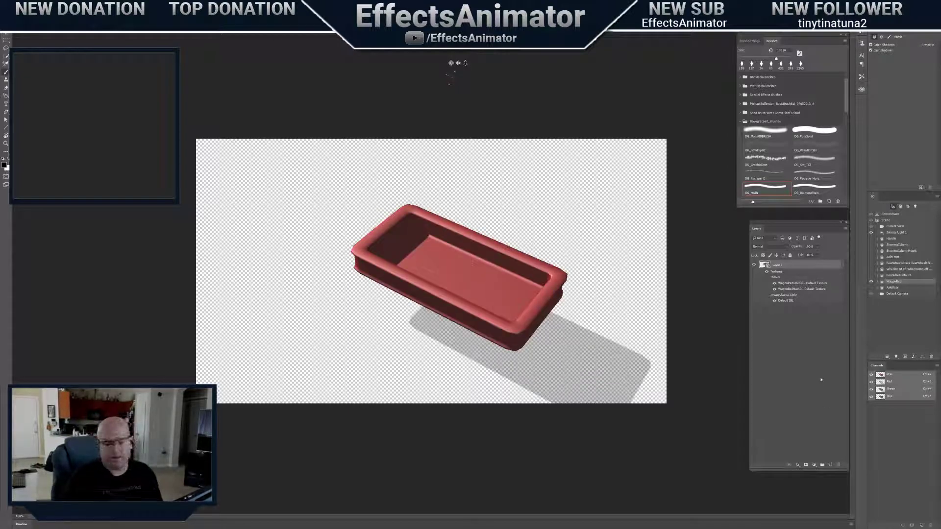
left_click_drag(453, 63, 466, 108)
left_click_drag(458, 63, 412, 54)
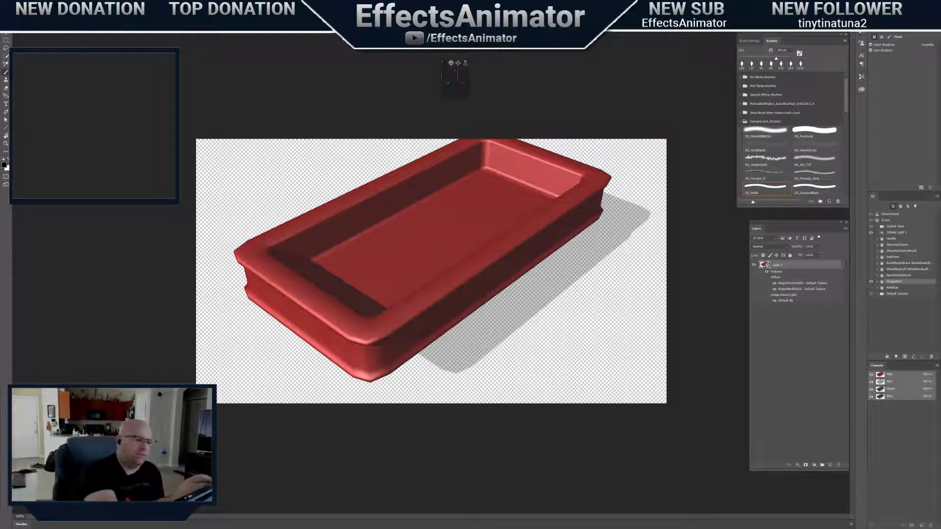
Show the wagon's handle mesh in the 3D scene, and hide it again
left_click_drag(458, 64, 500, 71)
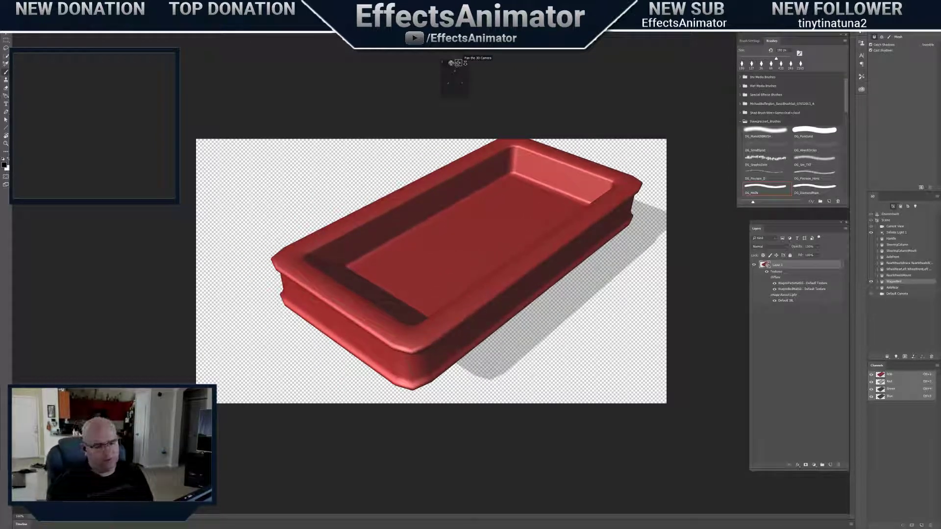
left_click(871, 239)
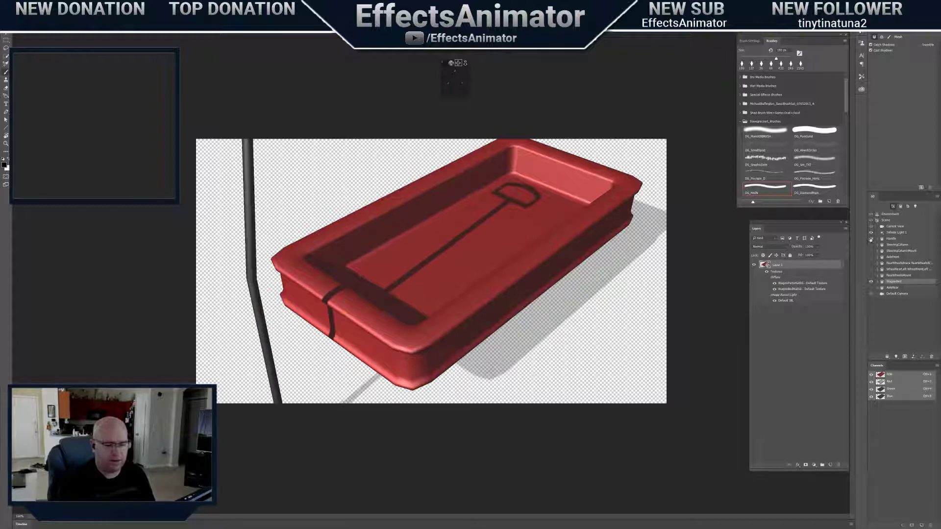
left_click(870, 239)
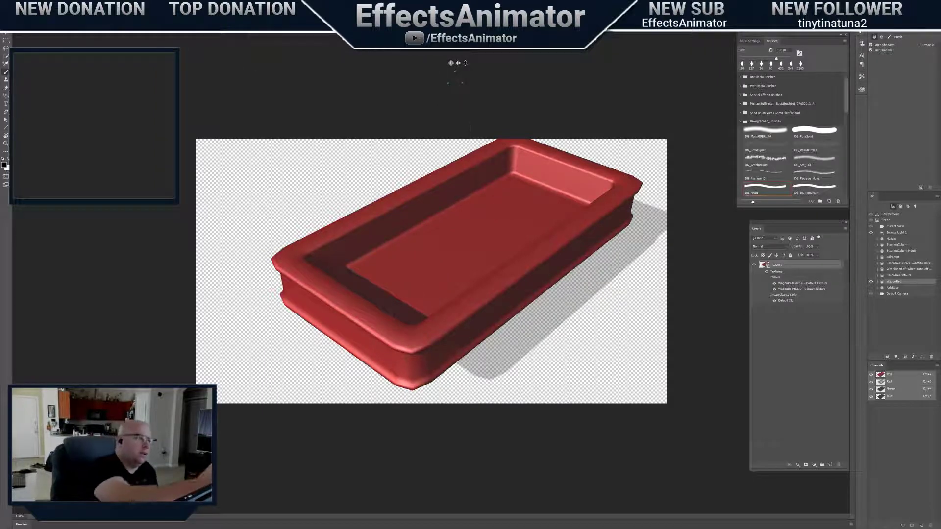
left_click(131, 29)
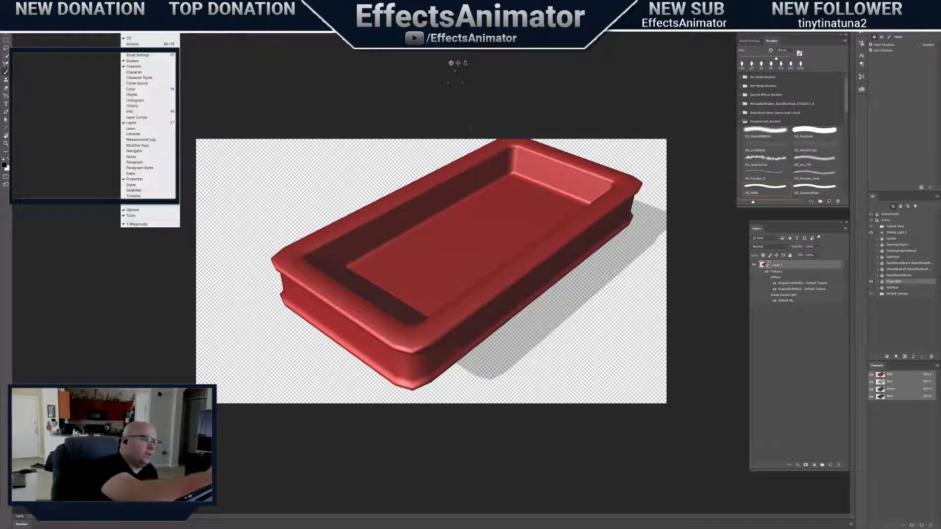
left_click(140, 38)
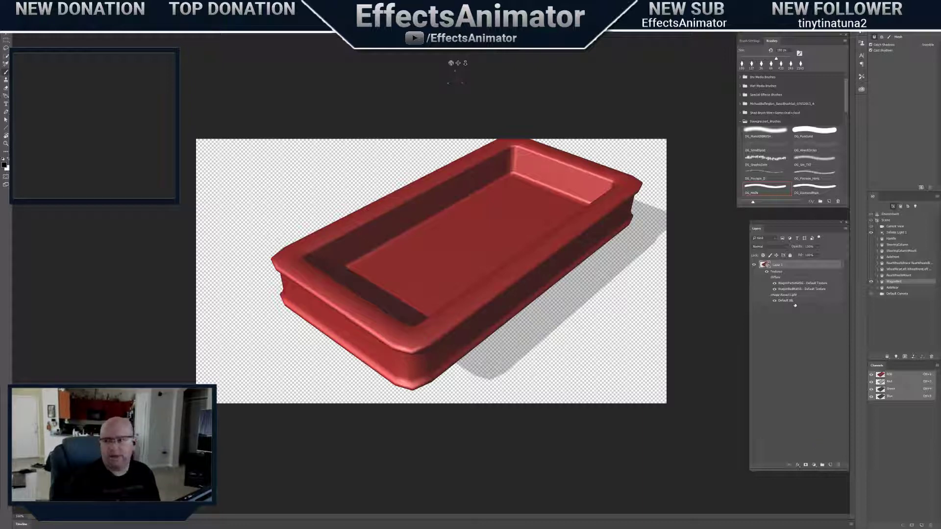
mouse_move(795, 306)
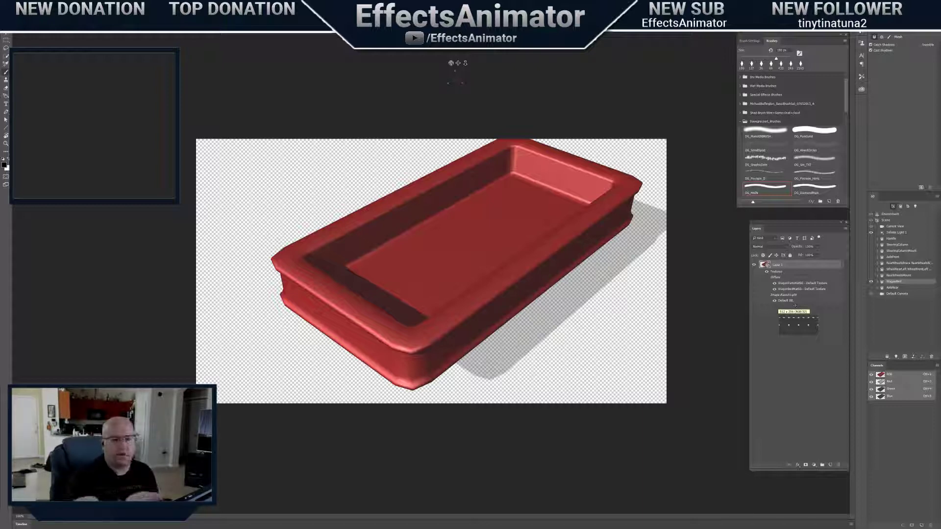
left_click(927, 11)
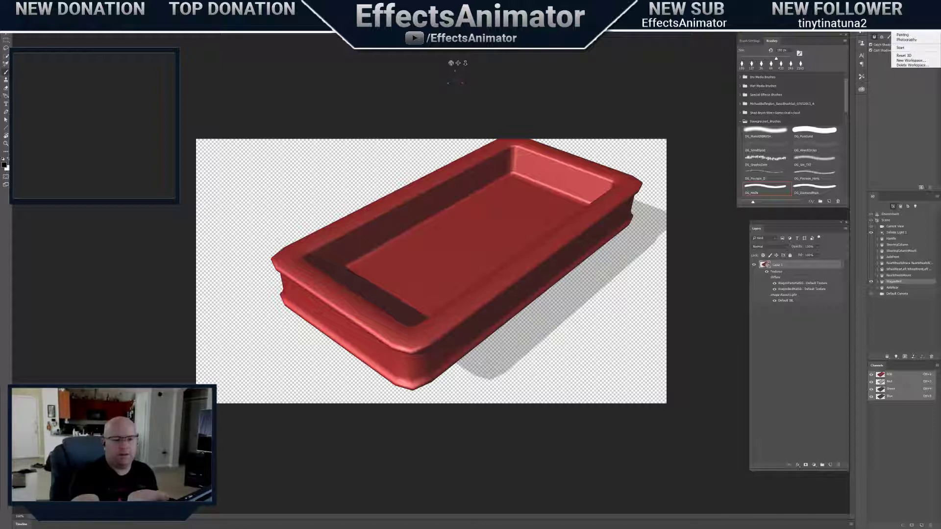
key("Escape")
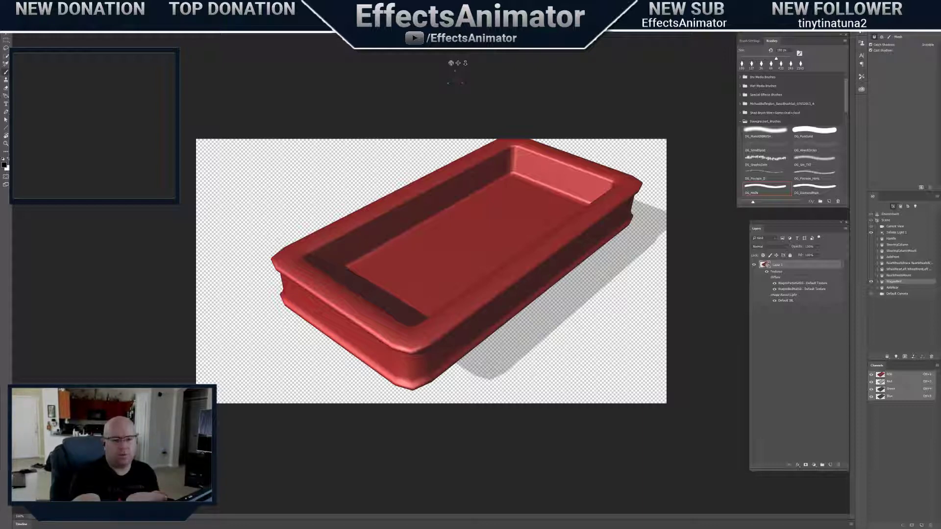
left_click(928, 10)
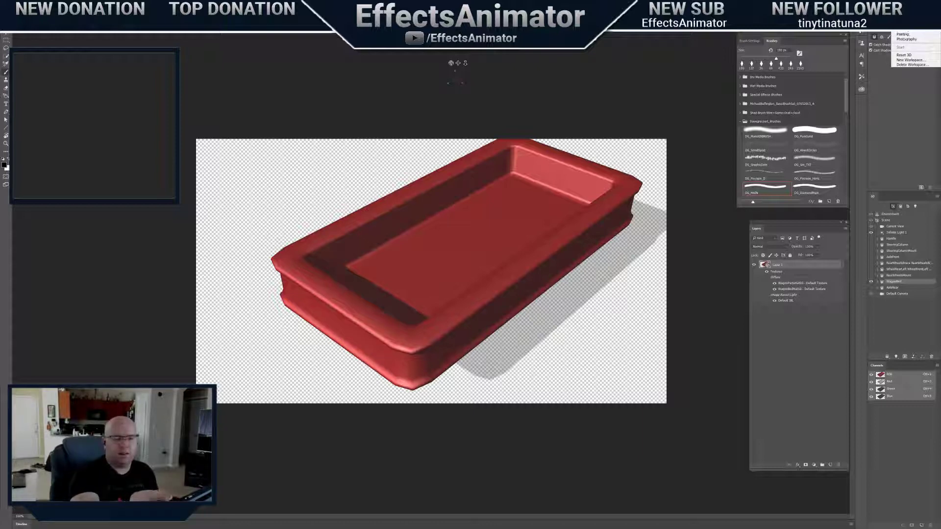
key("Escape")
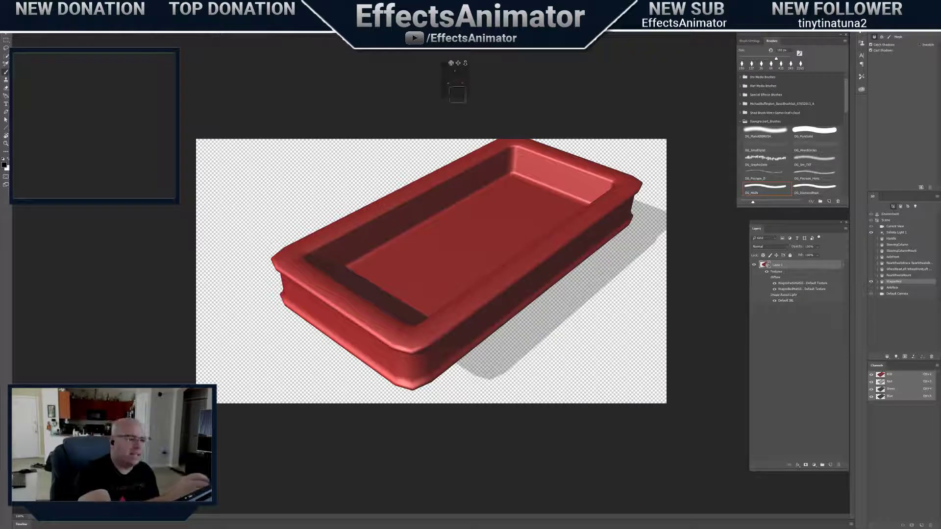
Switch to the Painting workspace, and return to the 3D workspace
left_click_drag(451, 63, 448, 59)
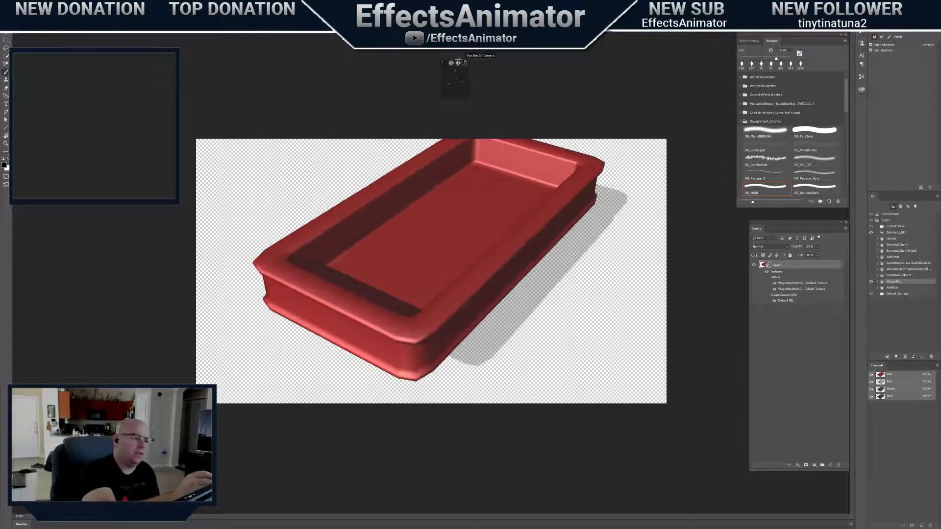
left_click(908, 35)
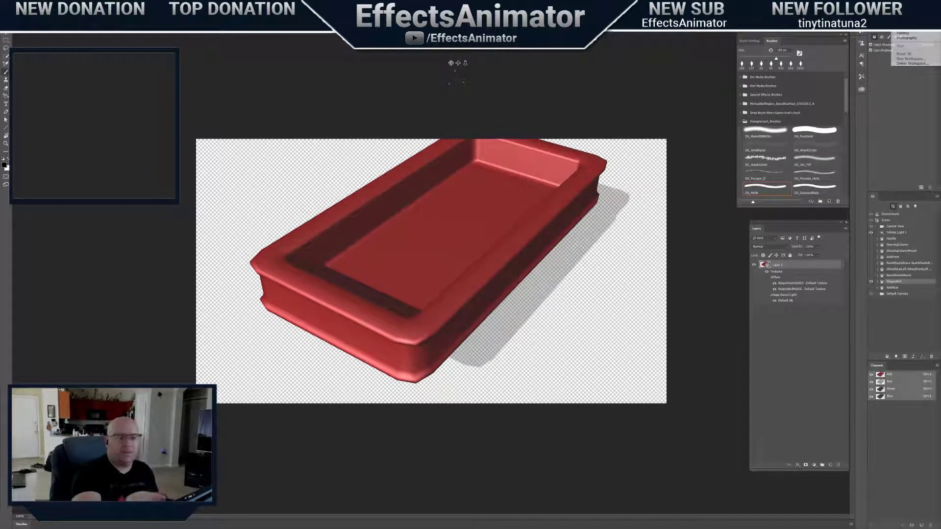
left_click(908, 34)
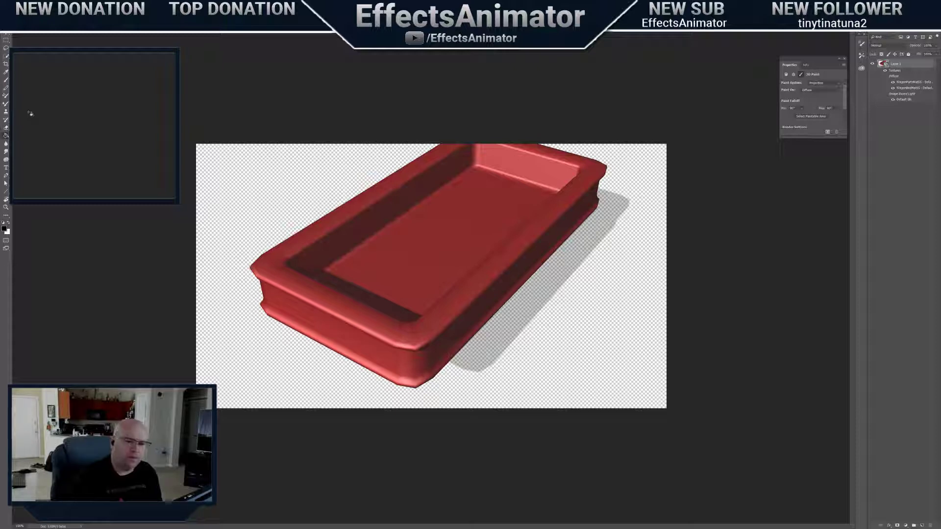
left_click(928, 10)
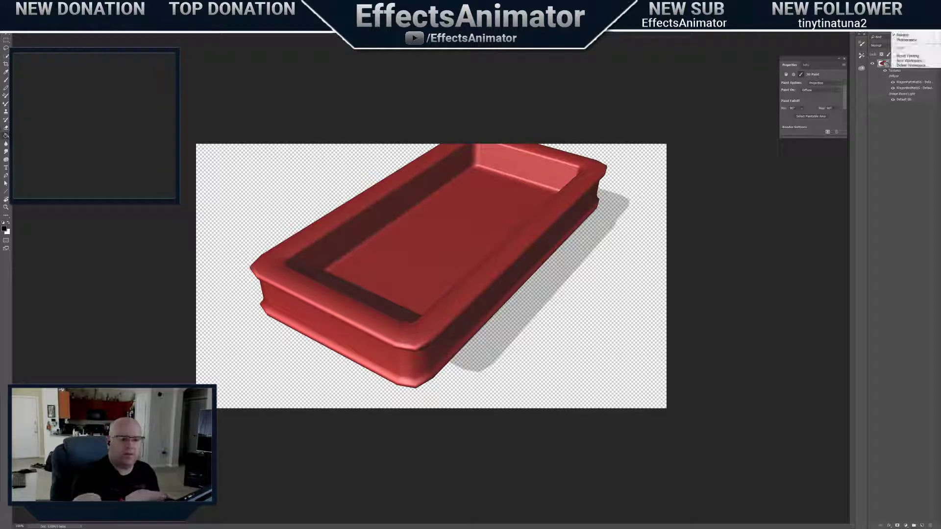
left_click(895, 57)
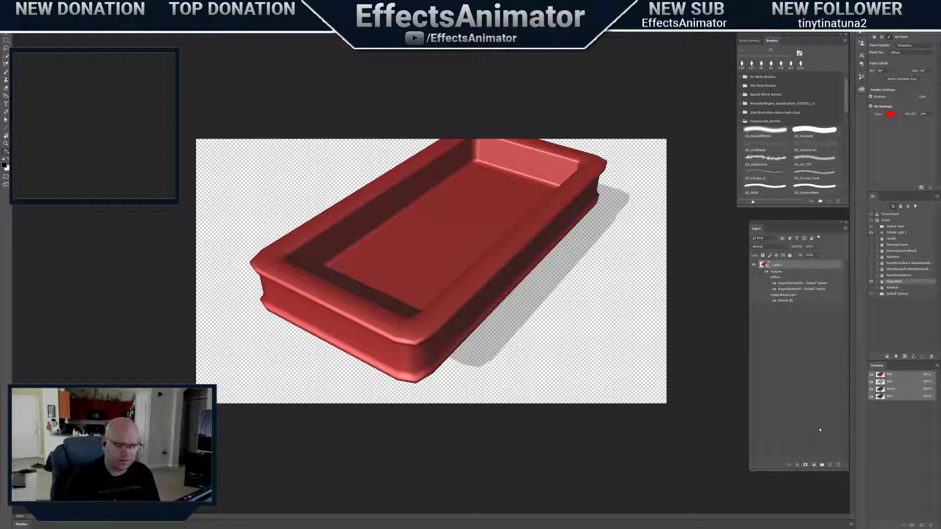
Add a new layer above the 3D wagon layer and paint black test strokes across the bed with the Brush tool
left_click(829, 465)
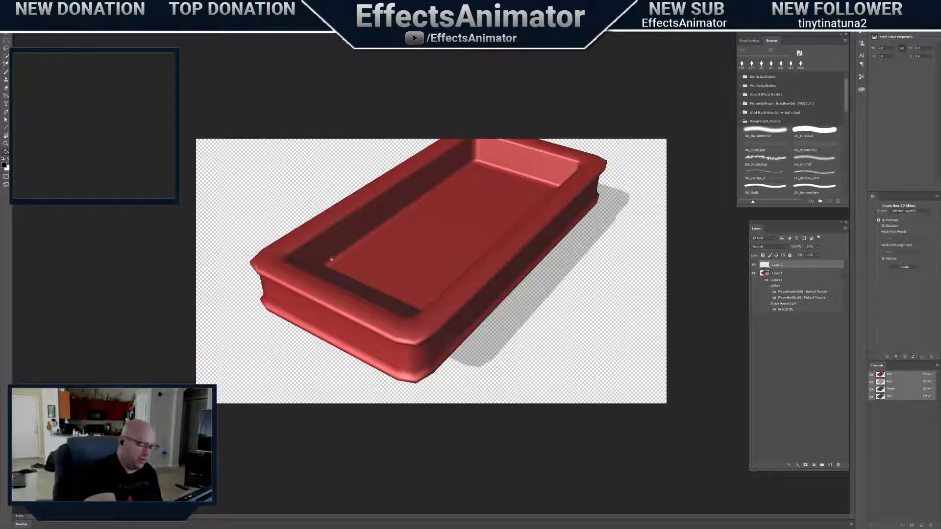
key("b")
mouse_move(419, 271)
left_mouse_down()
mouse_move(463, 226)
mouse_move(510, 294)
left_mouse_up()
left_click_drag(465, 251, 490, 275)
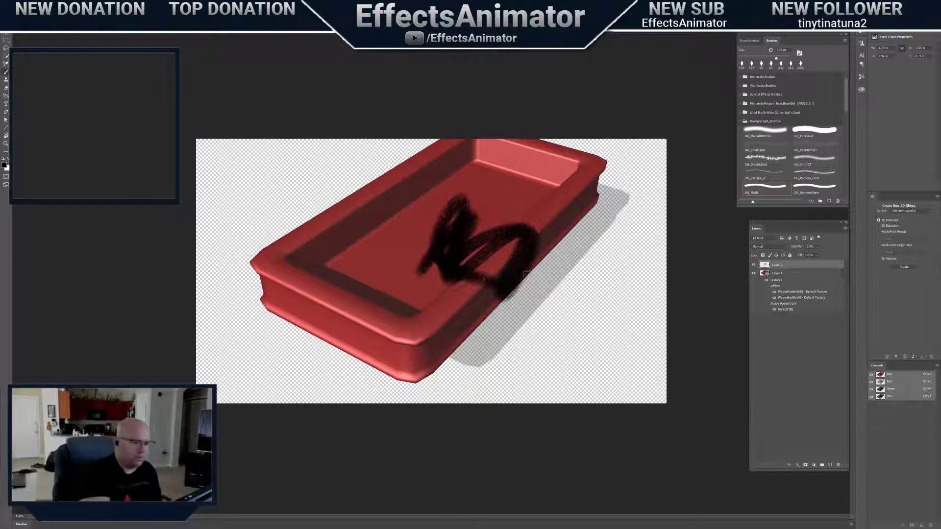
Delete the layer with the black test strokes, keeping only the 3D wagon layer
left_click(781, 273)
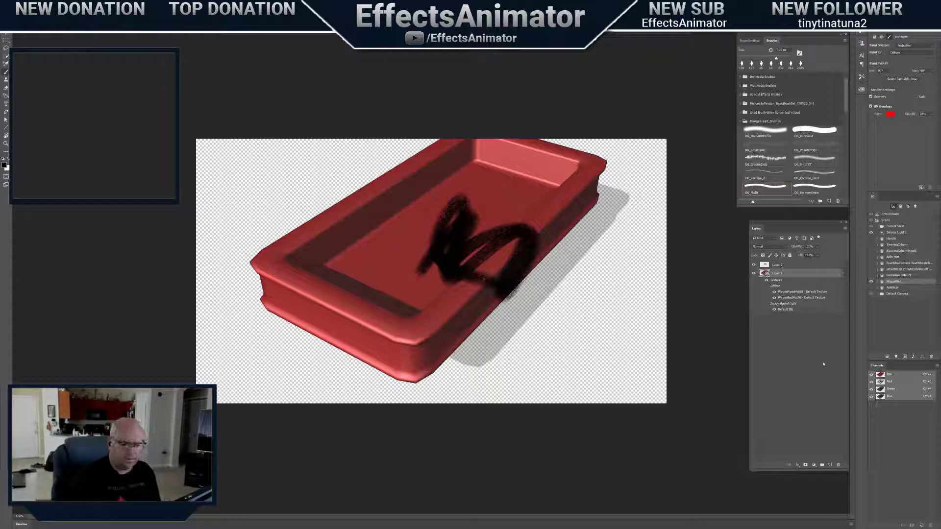
left_click(787, 265)
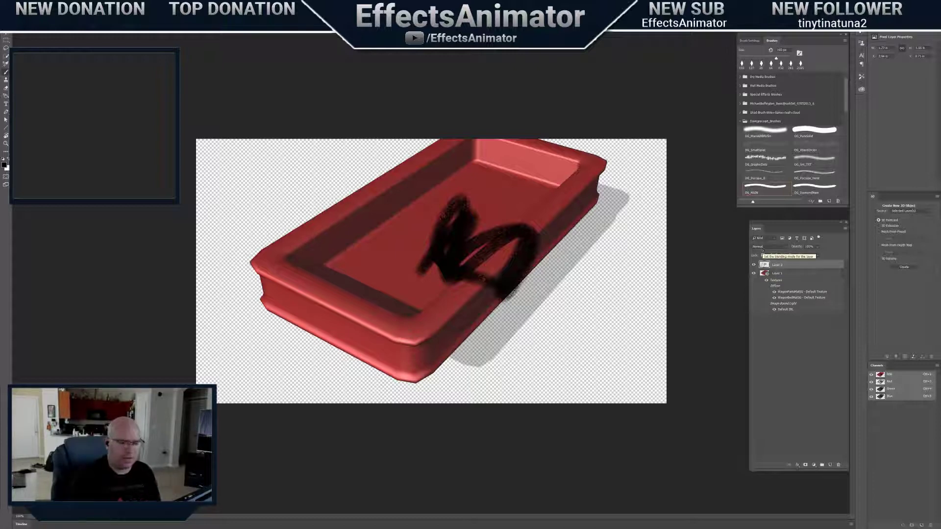
left_click_drag(776, 266, 838, 464)
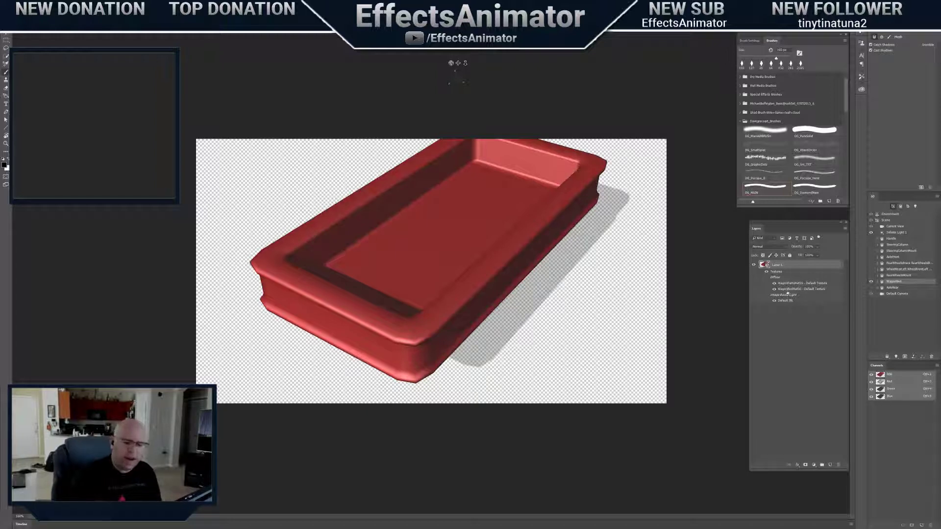
Expand the wagon bed mesh in the 3D scene list and select its WagonBedMatSG material
mouse_move(451, 62)
left_mouse_down()
mouse_move(485, 71)
mouse_move(437, 53)
mouse_move(497, 77)
mouse_move(449, 73)
left_mouse_up()
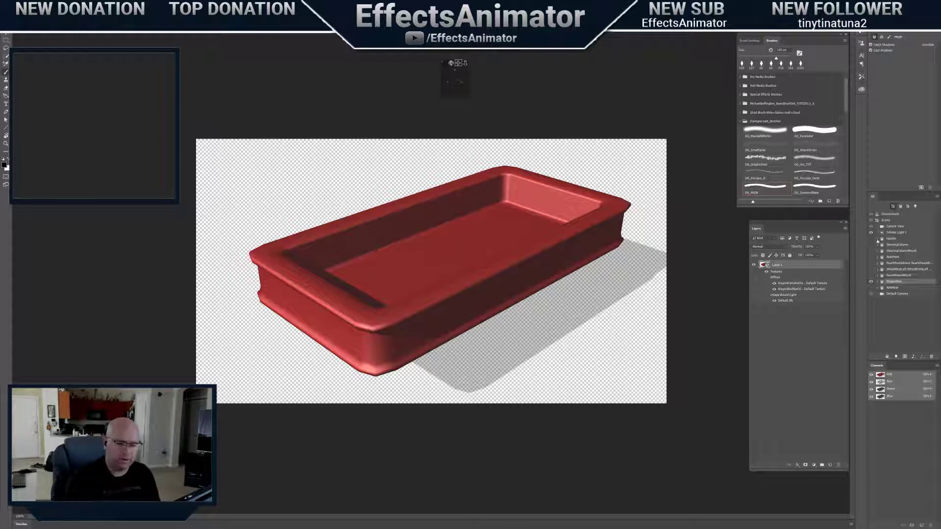
left_click(878, 241)
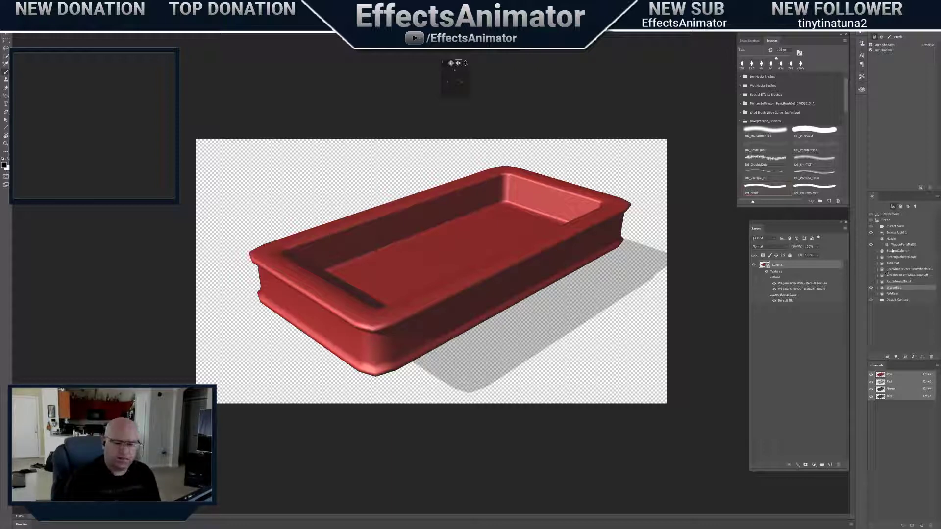
left_click(878, 238)
left_click(879, 282)
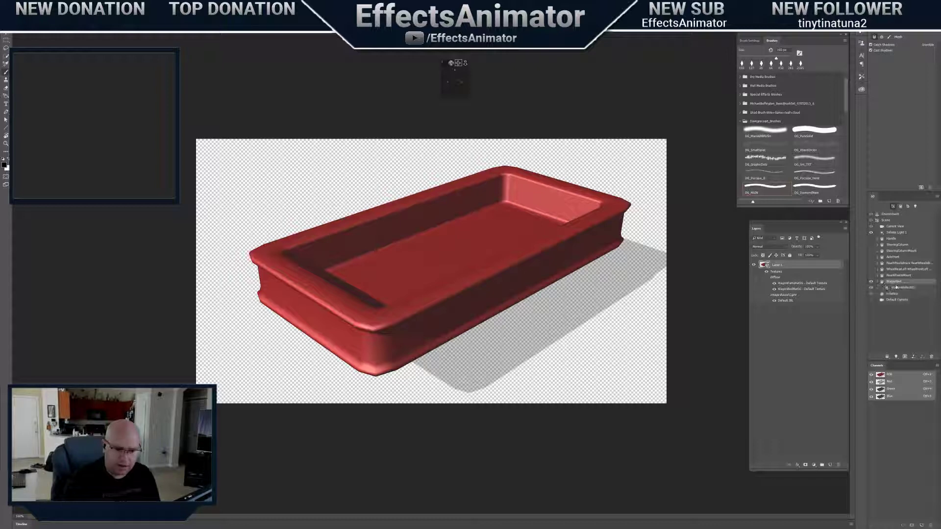
left_click(878, 282)
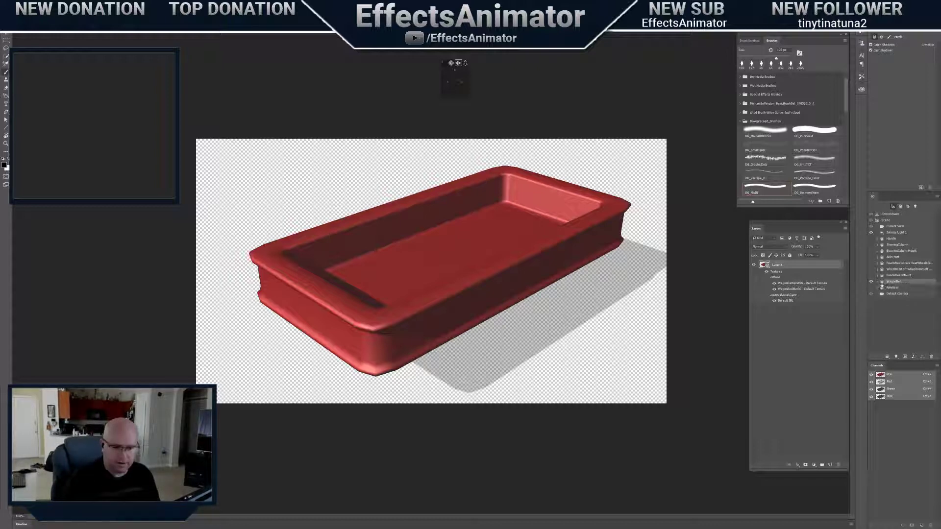
left_click(878, 283)
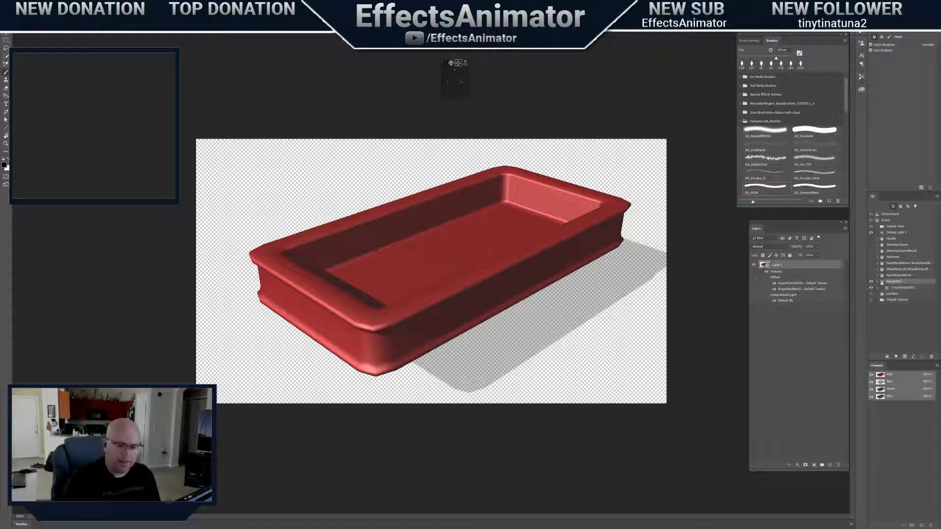
left_click(904, 288)
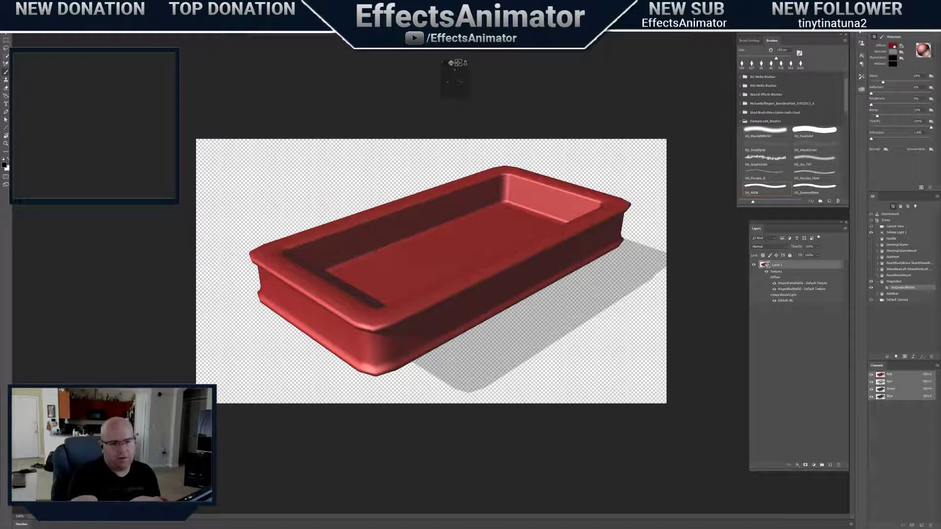
Set the bed material's diffuse color to a muted red with hue 0, saturation 67% and brightness 57%
left_click(892, 46)
left_click(694, 275)
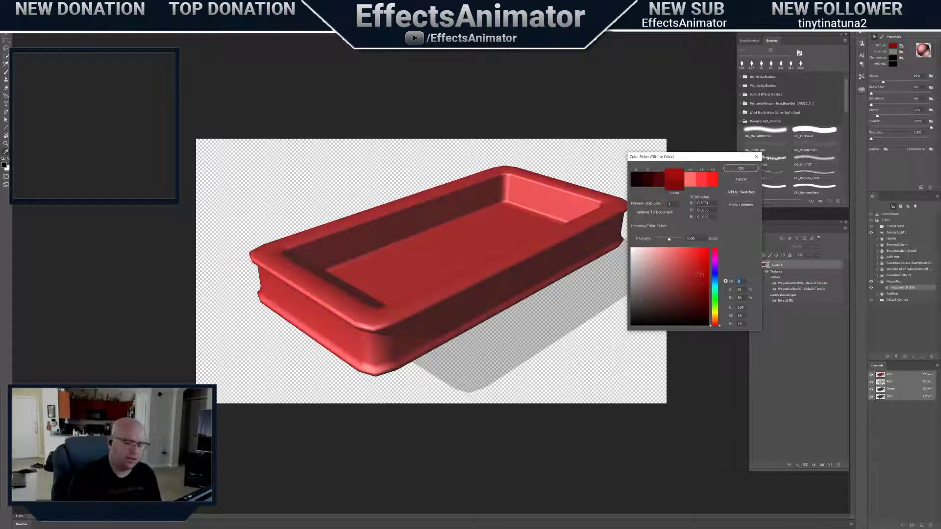
left_click_drag(691, 293, 683, 280)
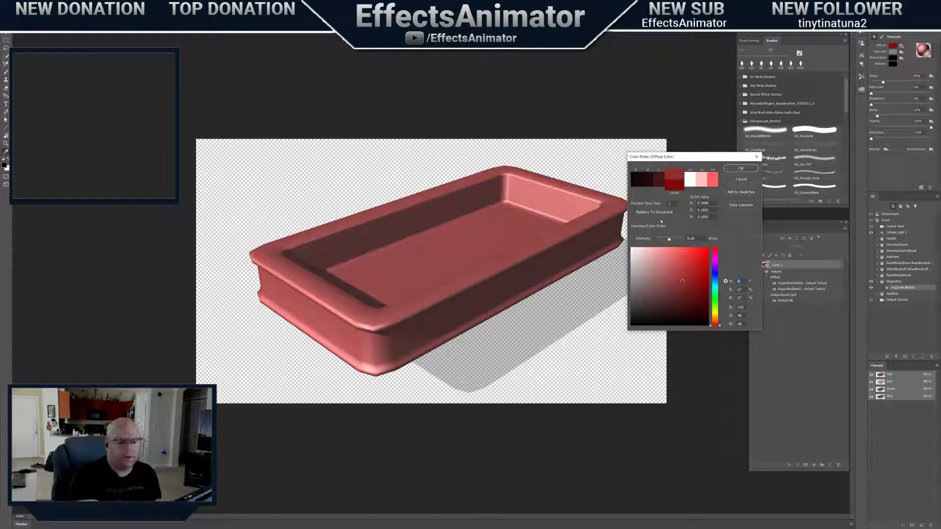
left_click(741, 168)
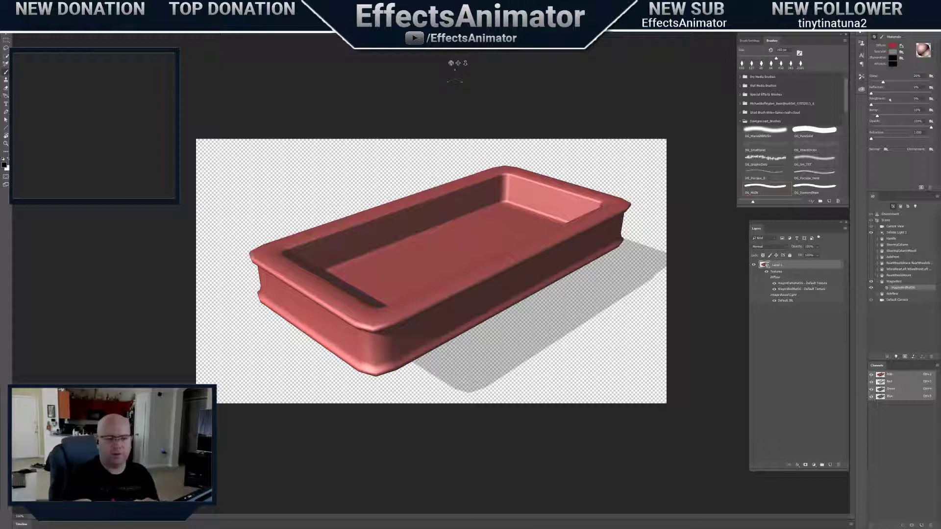
left_click(901, 45)
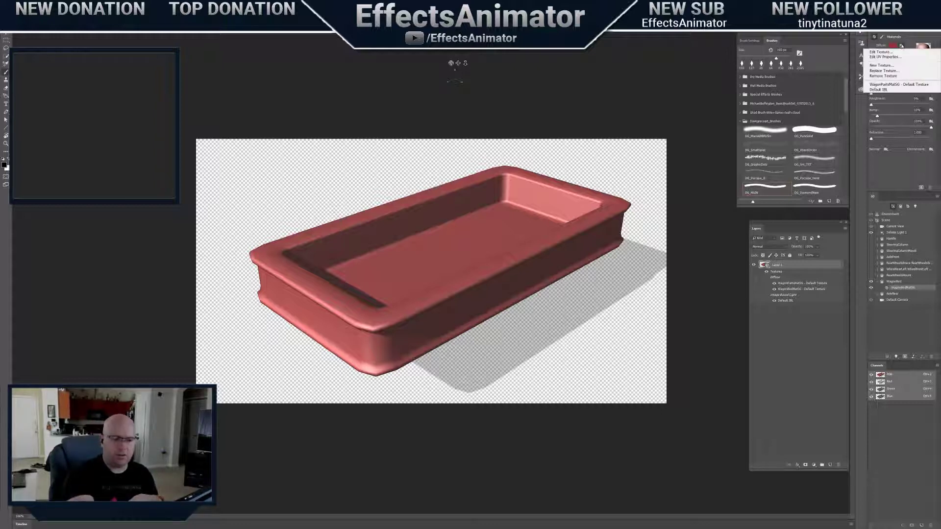
left_click(902, 46)
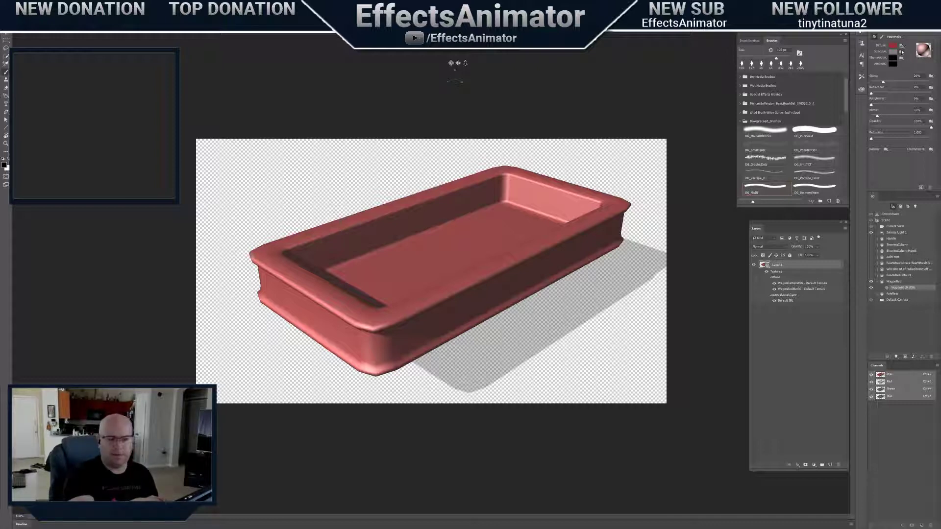
left_click(901, 46)
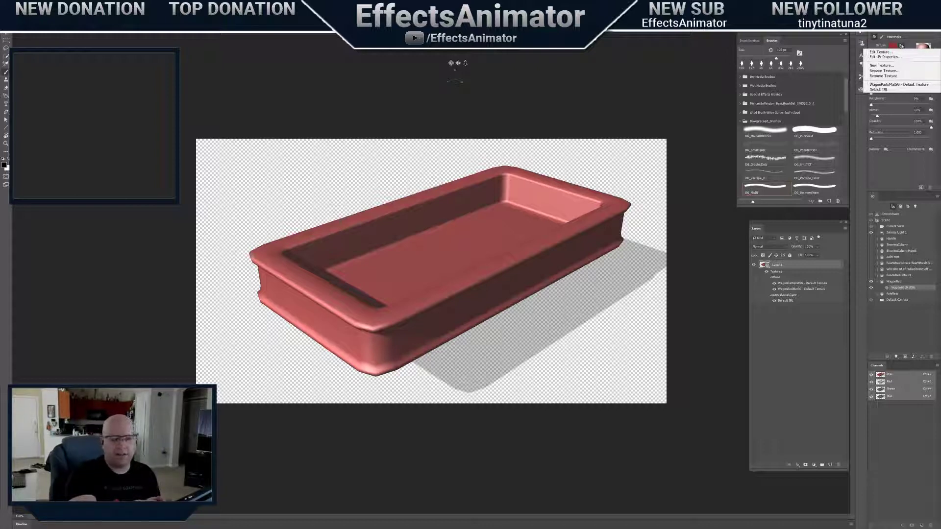
left_click(908, 44)
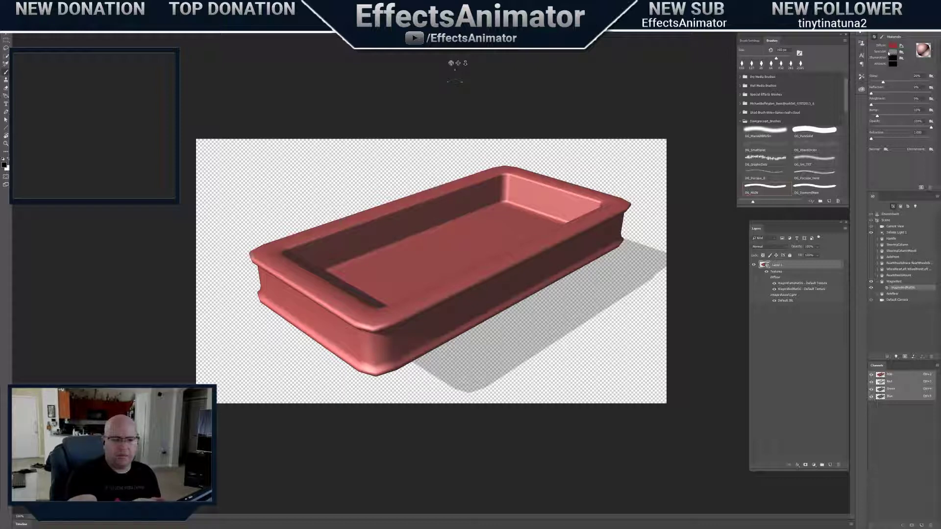
Darken the bed material's specular color from mid gray to near black
left_click(888, 52)
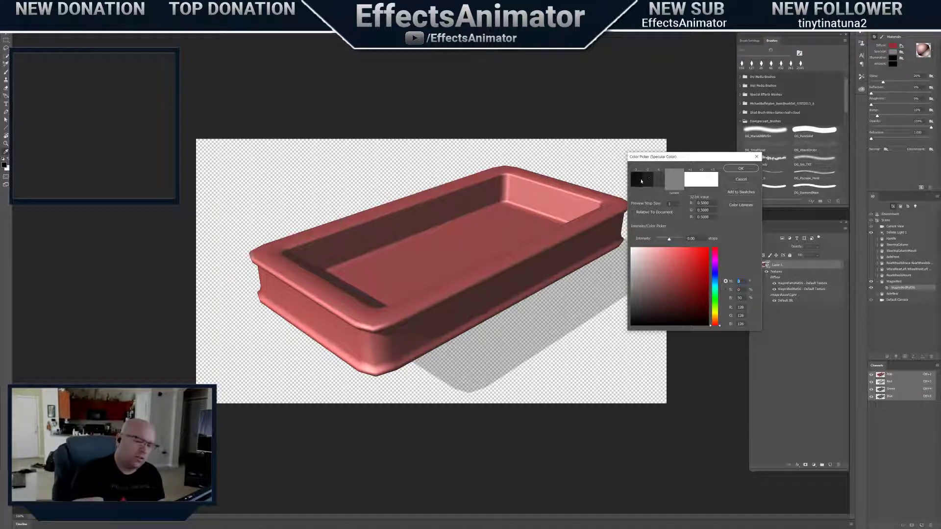
left_click(637, 181)
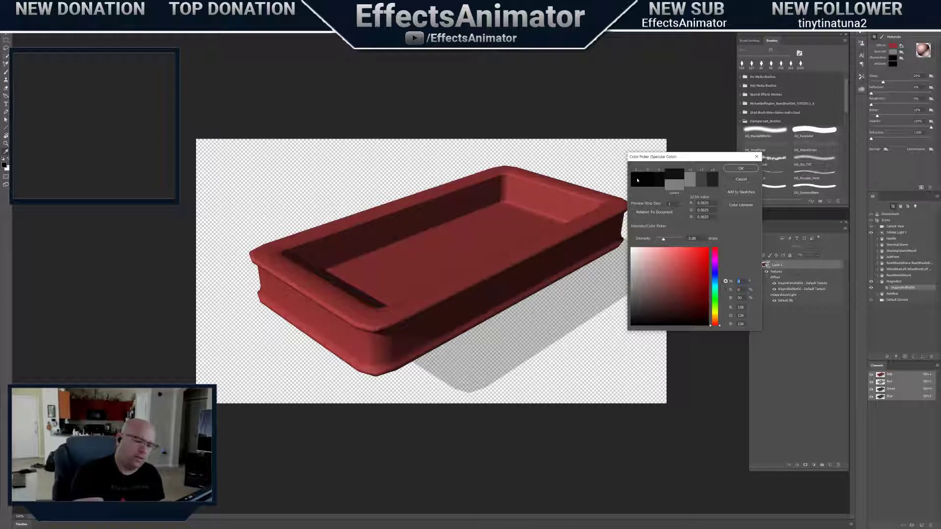
left_click(741, 169)
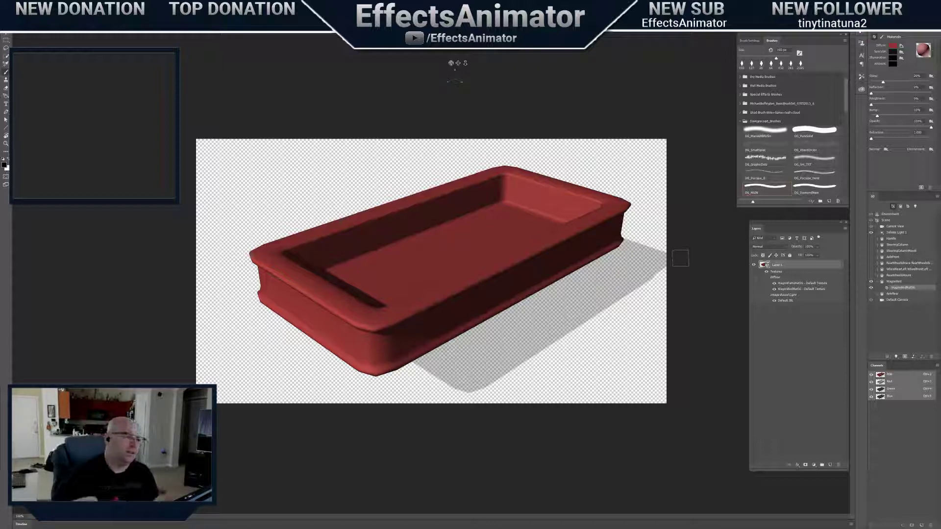
Open the bed material's diffuse texture for editing as a separate document with its UV overlay
mouse_move(451, 63)
left_mouse_down()
mouse_move(462, 58)
mouse_move(452, 64)
left_mouse_up()
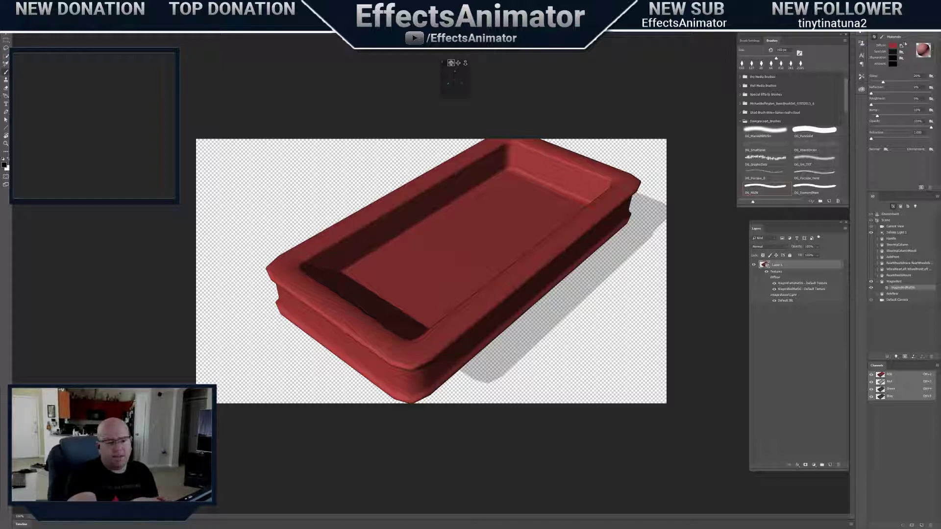
left_click(902, 46)
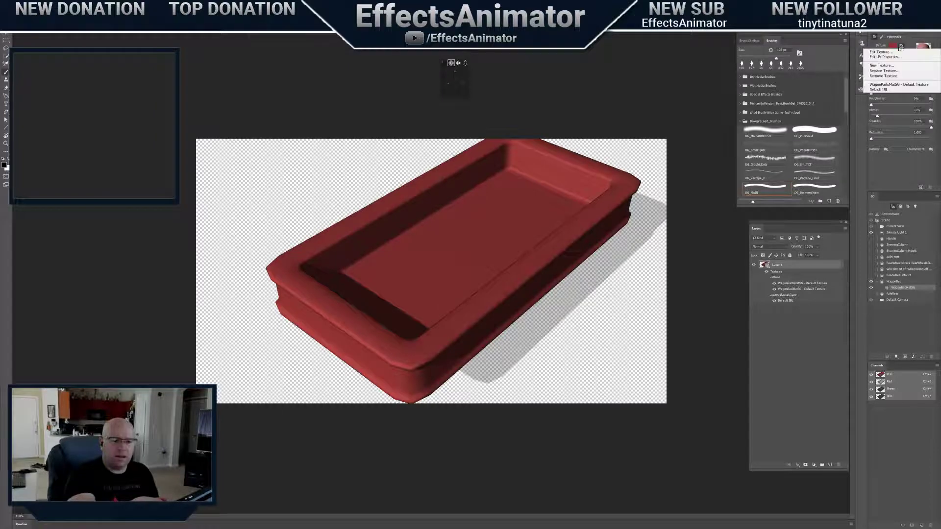
left_click(895, 53)
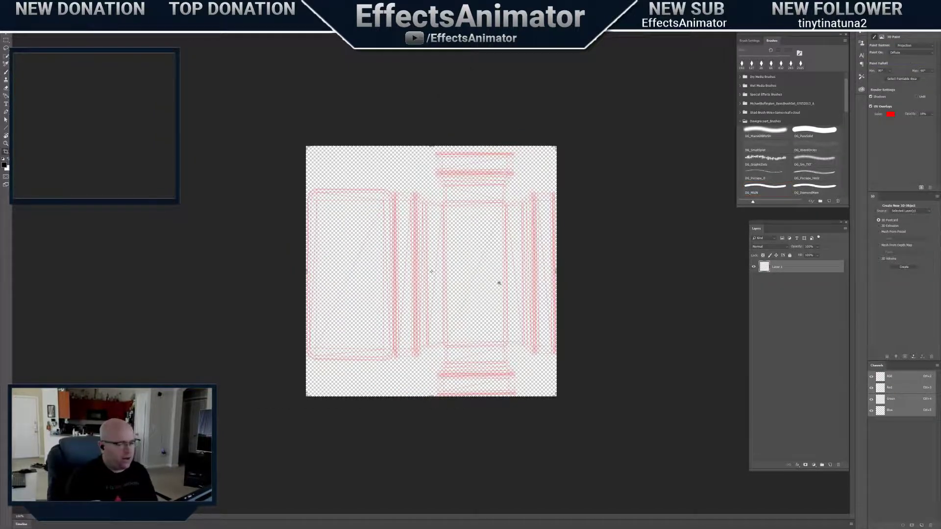
key("ctrl+plus")
key("ctrl+minus")
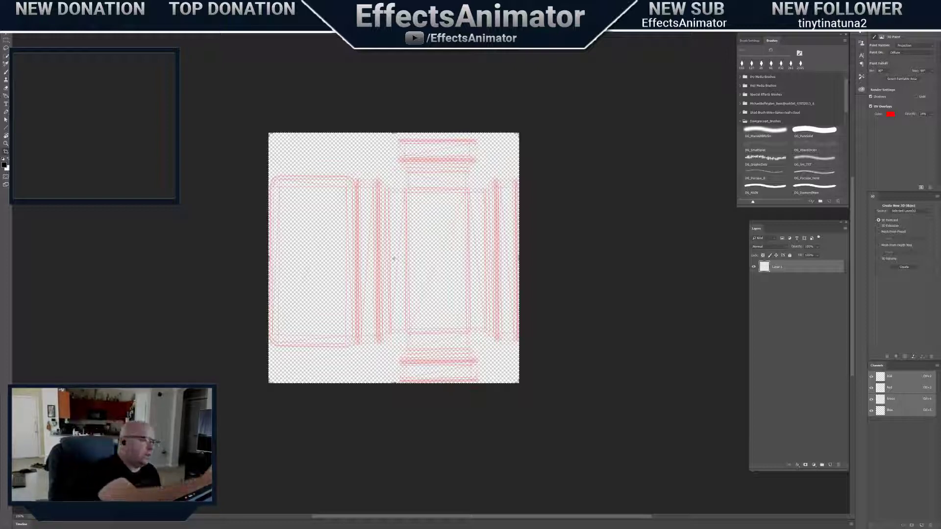
Float the texture and wagon documents as separate windows and arrange them so both are visible, with the texture above the wagon
left_click_drag(110, 25, 244, 46)
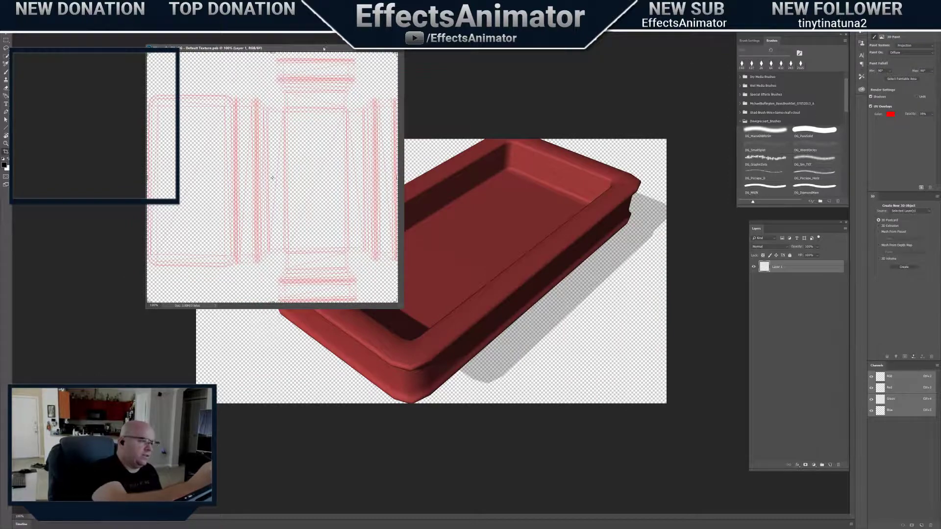
left_click_drag(324, 48, 679, 45)
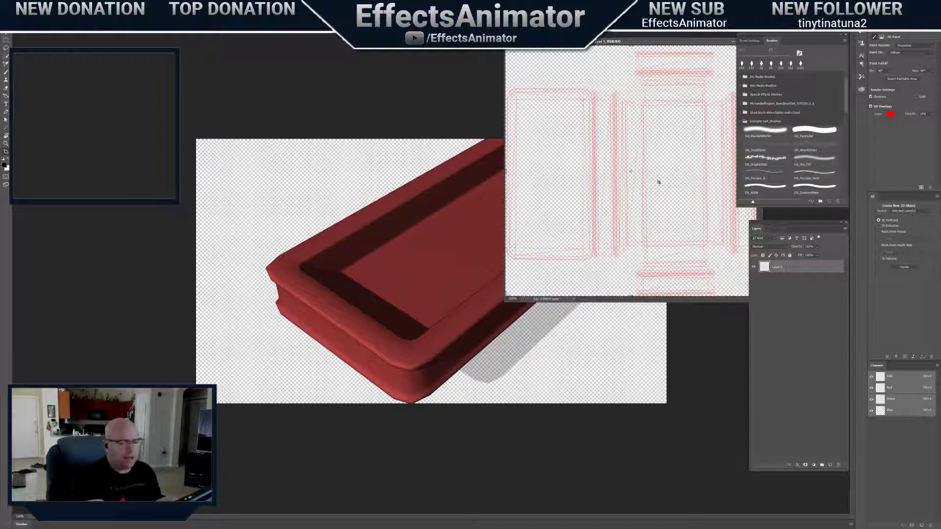
left_click_drag(63, 30, 72, 51)
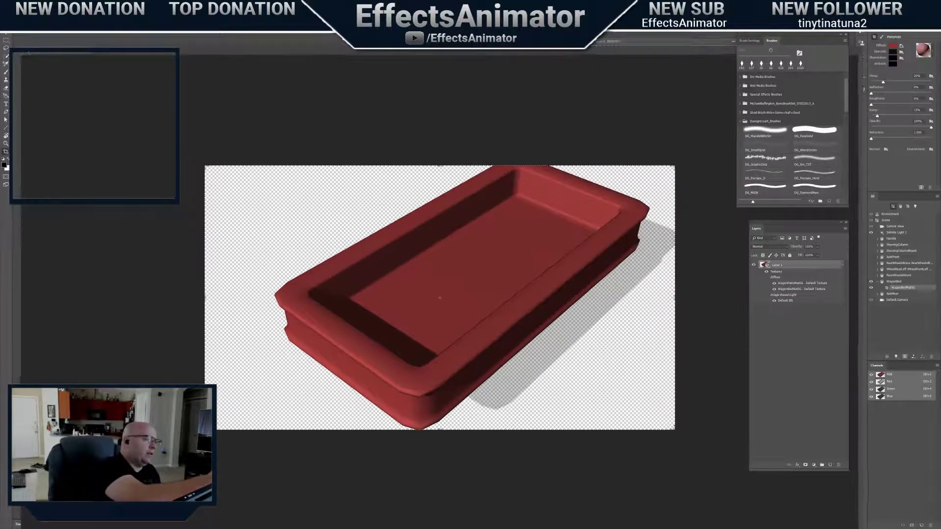
left_click_drag(416, 50, 422, 229)
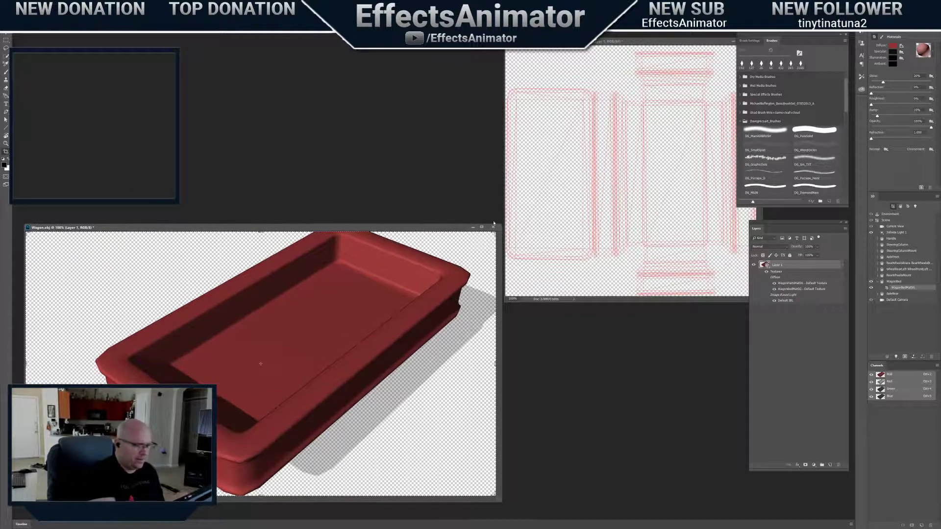
left_click_drag(501, 224, 510, 211)
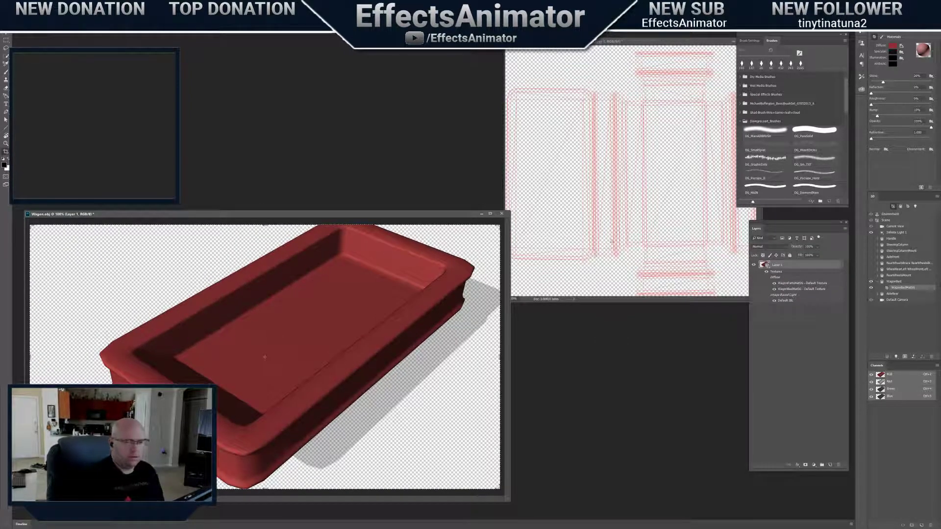
Move the Brushes panel and a shortened Layers panel clear of the texture window, and reposition that window in the freed space
left_click(612, 241)
mouse_move(804, 35)
left_mouse_down()
mouse_move(827, 46)
mouse_move(90, 58)
mouse_move(91, 33)
left_mouse_up()
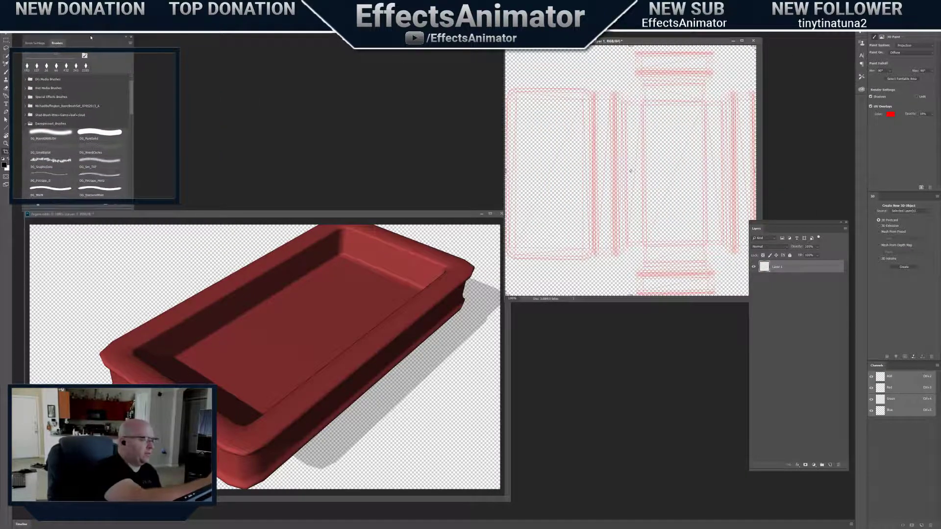
left_click_drag(705, 42, 718, 43)
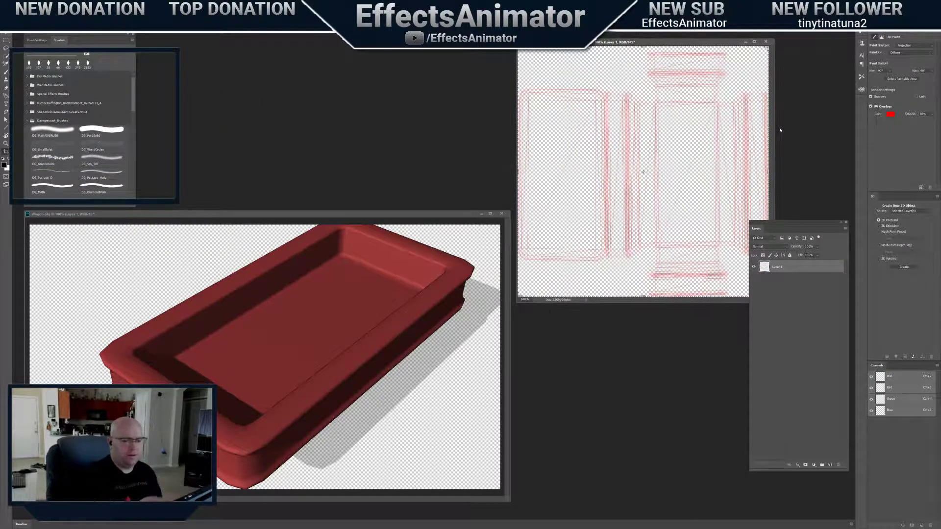
left_click_drag(821, 224, 825, 260)
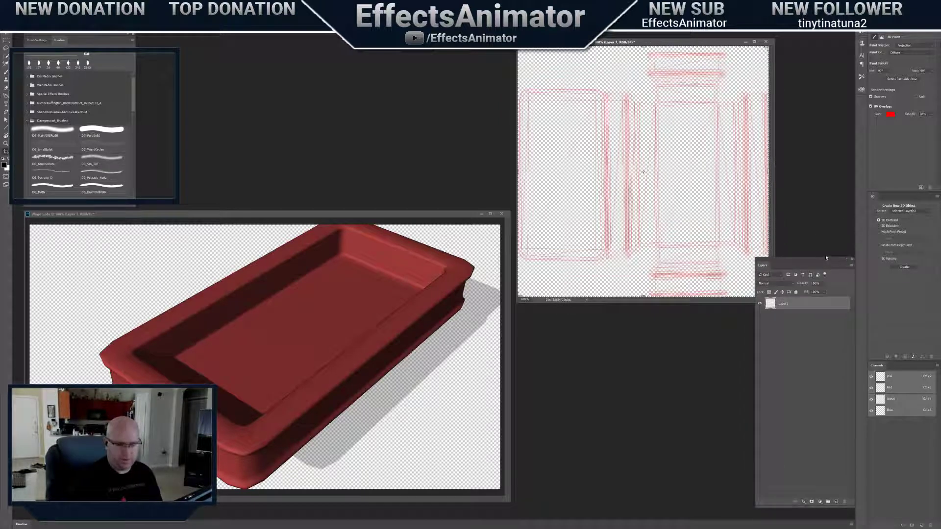
left_click_drag(851, 506, 850, 405)
left_click_drag(827, 261, 827, 366)
left_click_drag(702, 42, 721, 40)
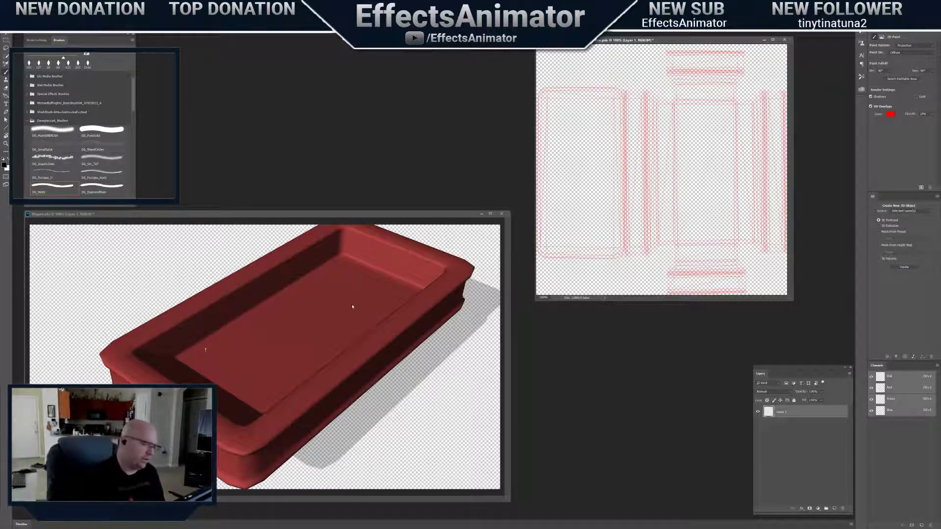
Paint several black test strokes directly on the inner floor of the 3D wagon bed
left_click(233, 215)
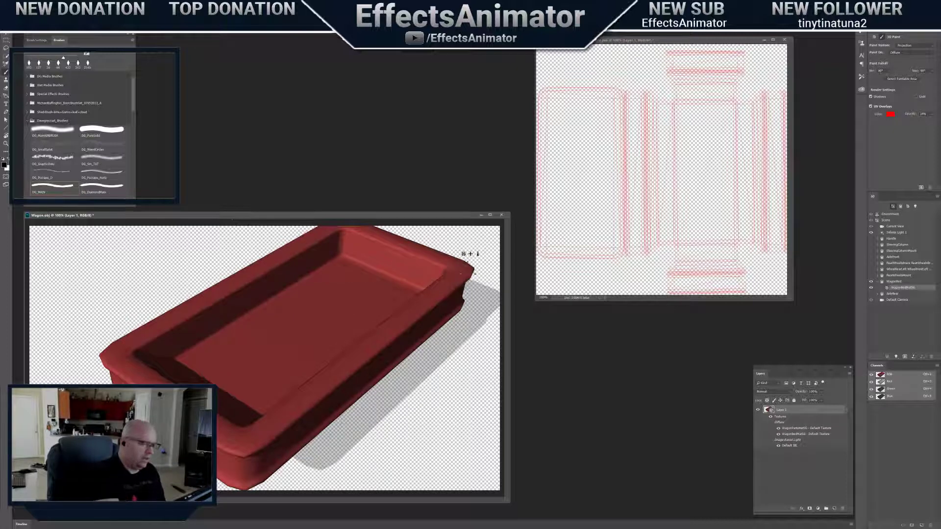
mouse_move(338, 300)
left_mouse_down()
mouse_move(362, 299)
mouse_move(381, 316)
left_mouse_up()
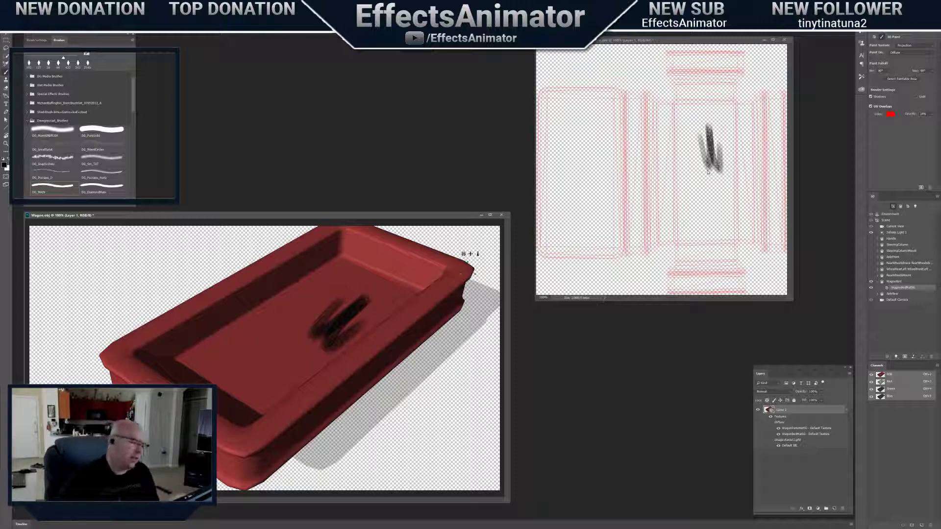
mouse_move(324, 304)
left_mouse_down()
mouse_move(291, 327)
mouse_move(302, 330)
left_mouse_up()
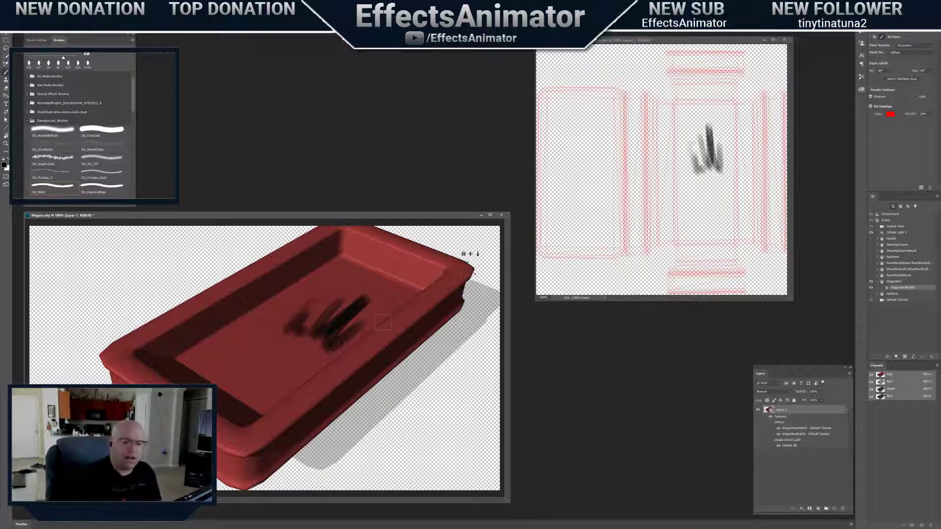
mouse_move(281, 369)
left_mouse_down()
mouse_move(273, 380)
mouse_move(315, 361)
left_mouse_up()
Paint more black test strokes in the flat texture document, within the UV area of the bed's inner floor
left_click(702, 269)
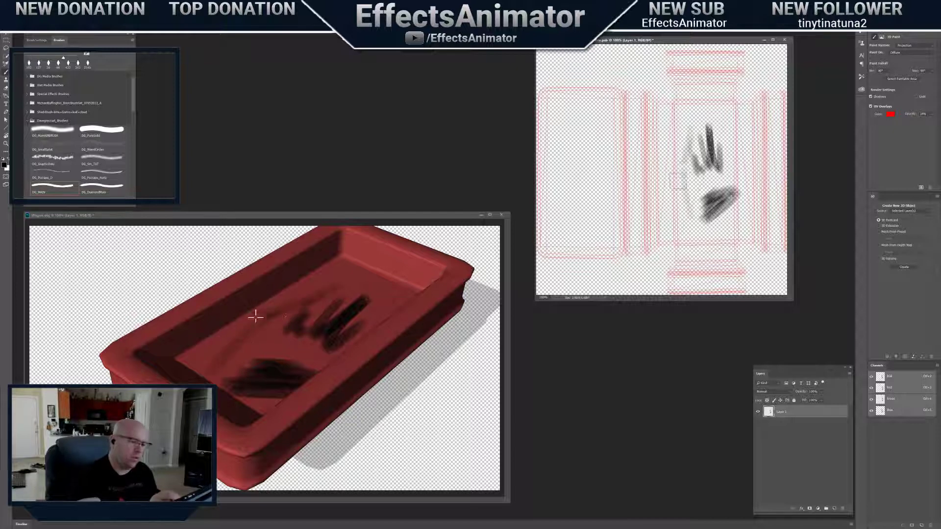
mouse_move(255, 317)
left_mouse_down()
mouse_move(267, 371)
mouse_move(279, 307)
mouse_move(313, 295)
left_mouse_up()
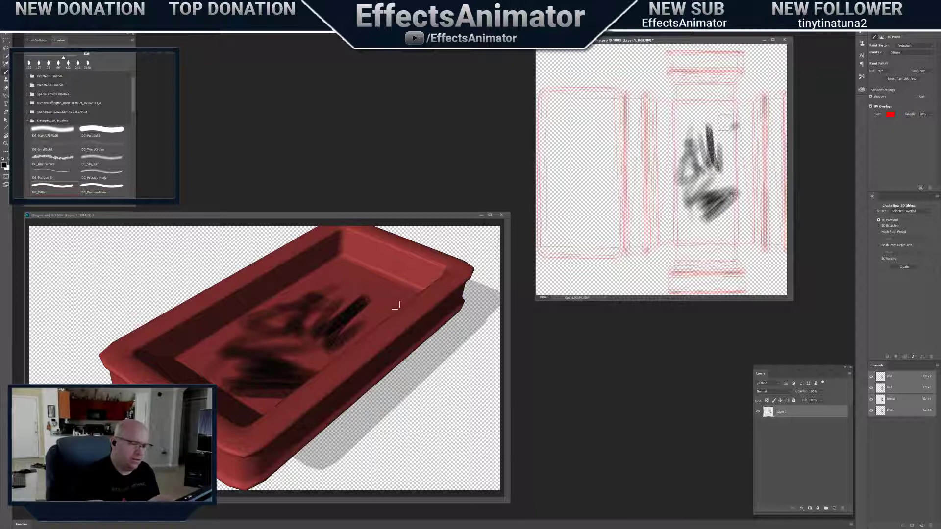
mouse_move(396, 304)
left_mouse_down()
mouse_move(388, 304)
mouse_move(395, 291)
left_mouse_up()
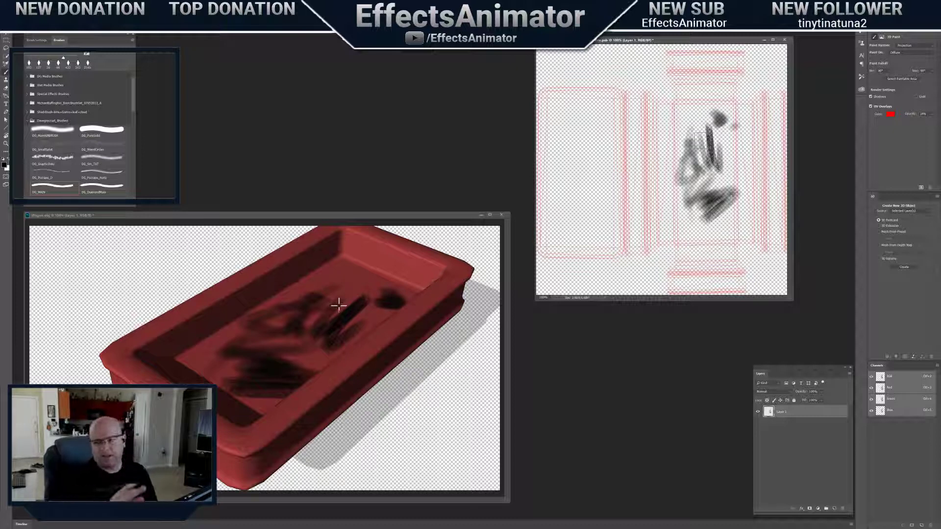
mouse_move(338, 305)
left_mouse_down()
mouse_move(385, 316)
mouse_move(365, 331)
mouse_move(374, 313)
mouse_move(354, 279)
mouse_move(328, 280)
mouse_move(330, 309)
left_mouse_up()
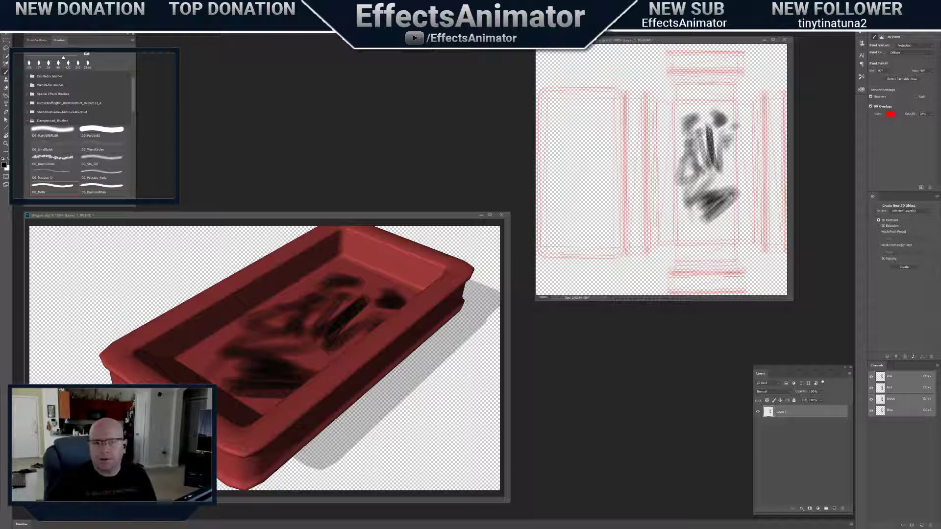
Bring over the browser window with the "rusty wagon" Google Images results and compare previews of the red, vintage and brown toy wagons
left_click_drag(940, 162, 536, 110)
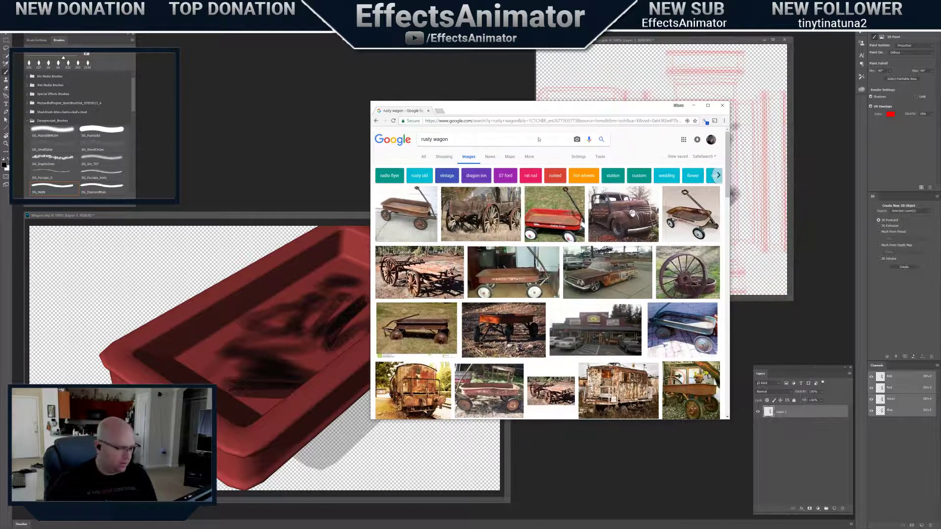
scroll(585, 309, "down", 1)
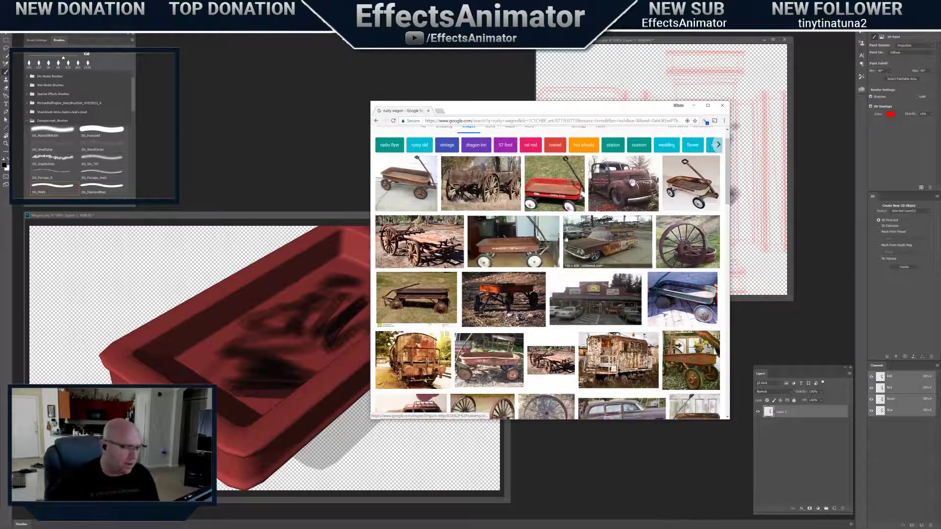
scroll(642, 216, "up", 1)
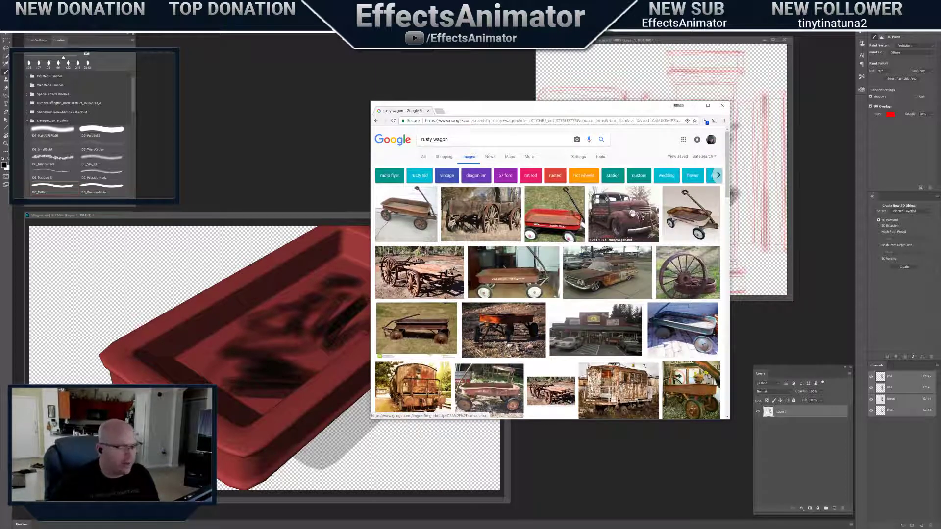
left_click(553, 216)
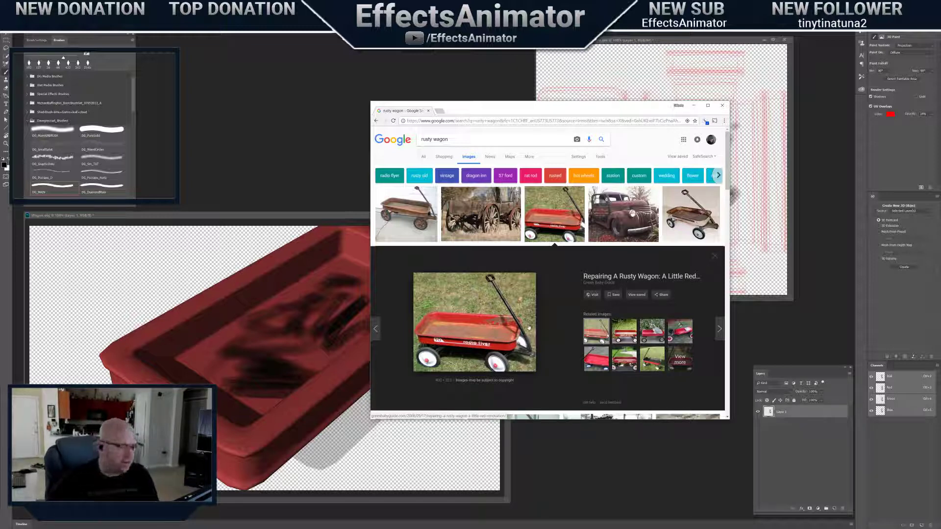
left_click(685, 222)
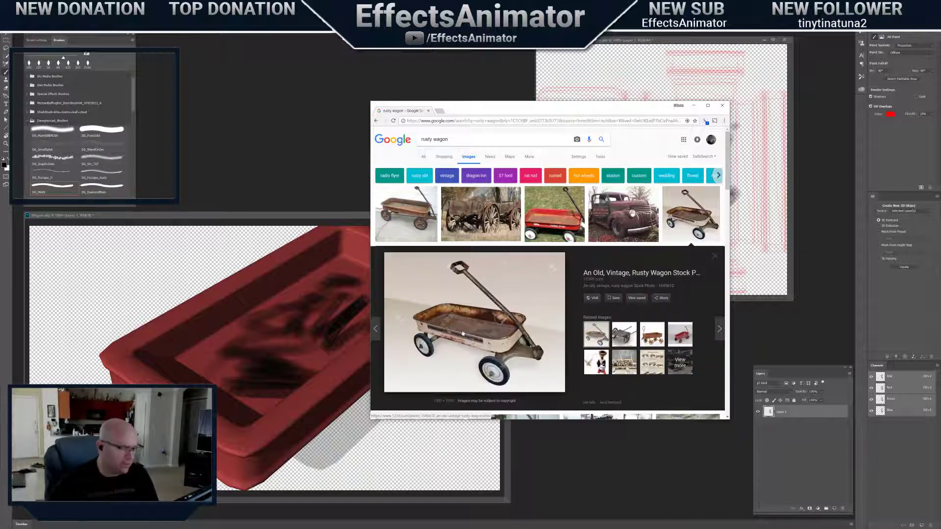
left_click(425, 198)
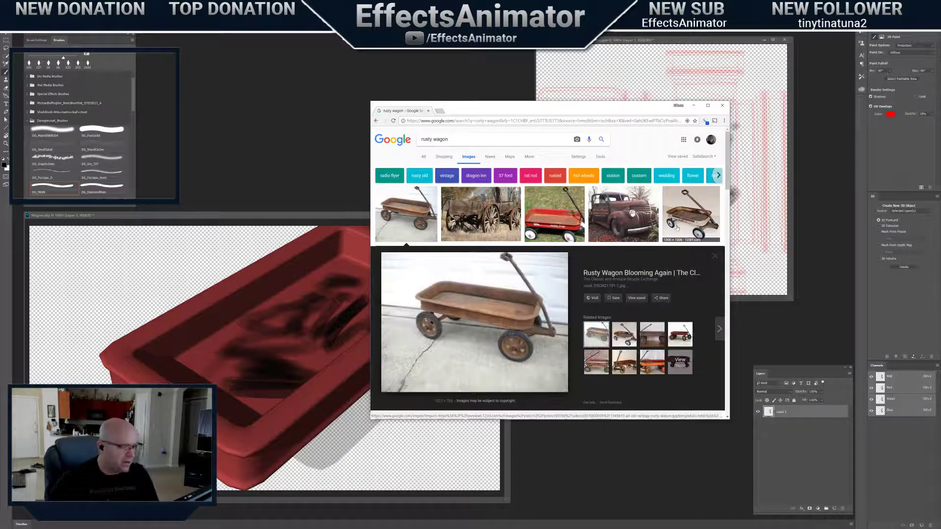
left_click(683, 225)
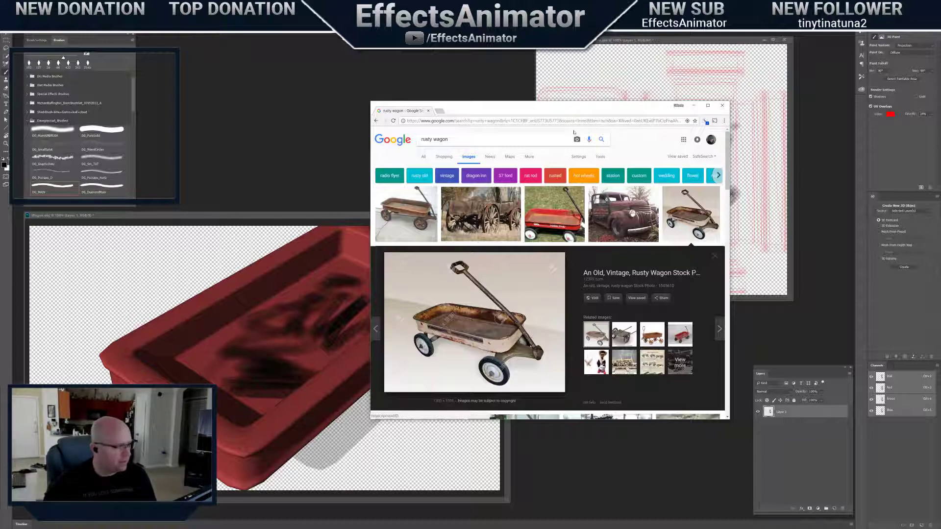
Examine the vintage rusty wagon preview and the surrounding image results, keeping the browser window over the documents as reference
left_click_drag(587, 114, 612, 72)
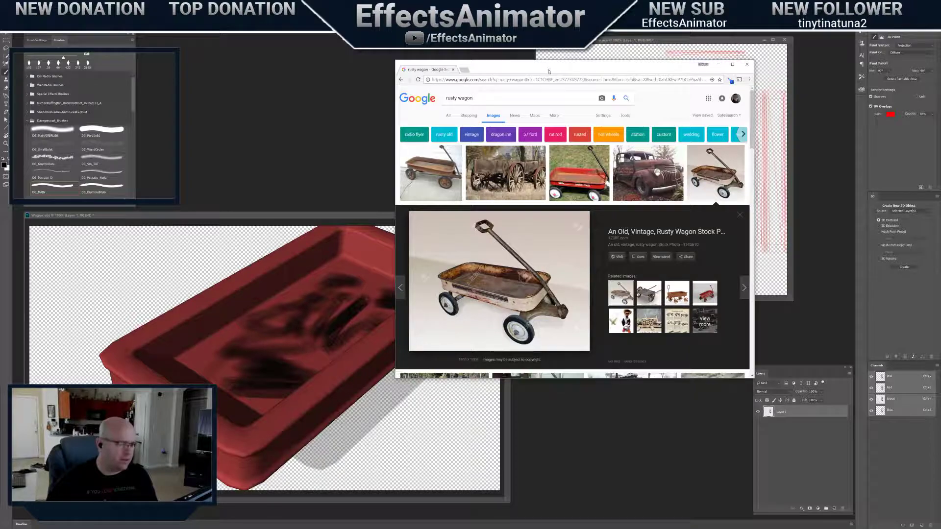
left_click_drag(549, 71, 507, 115)
scroll(511, 314, "down", 3)
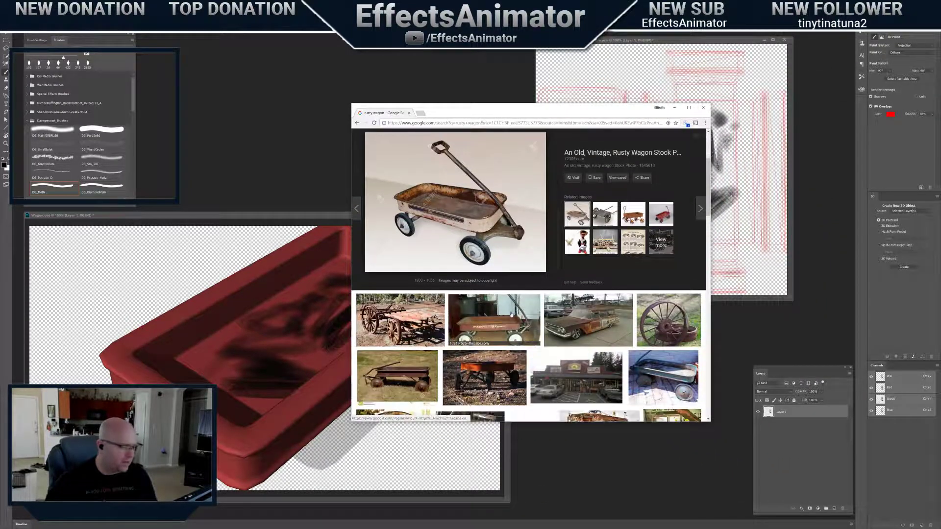
scroll(511, 314, "down", 2)
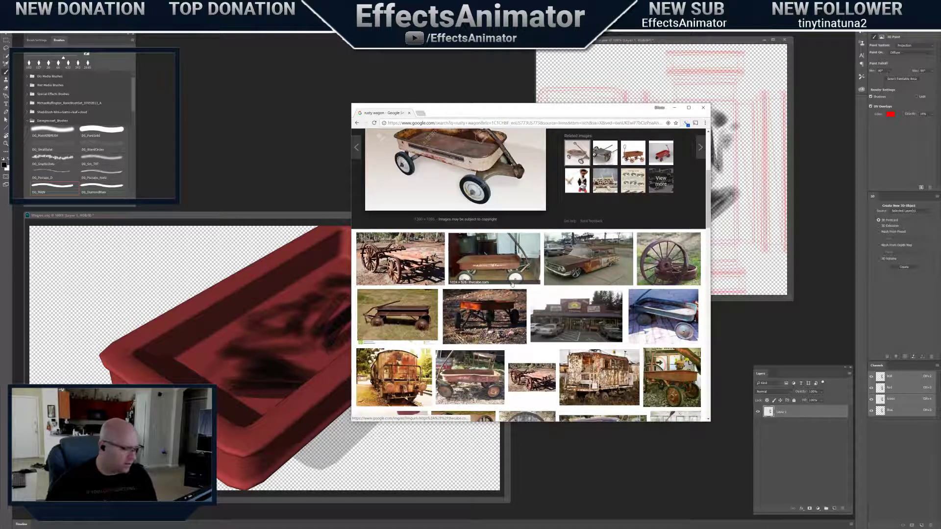
scroll(511, 314, "up", 3)
scroll(512, 285, "up", 1)
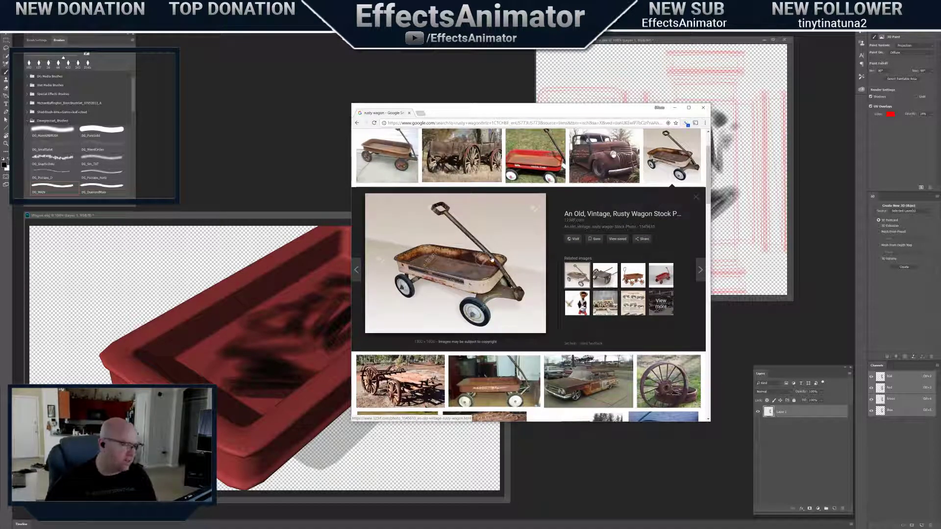
left_click_drag(521, 116, 538, 105)
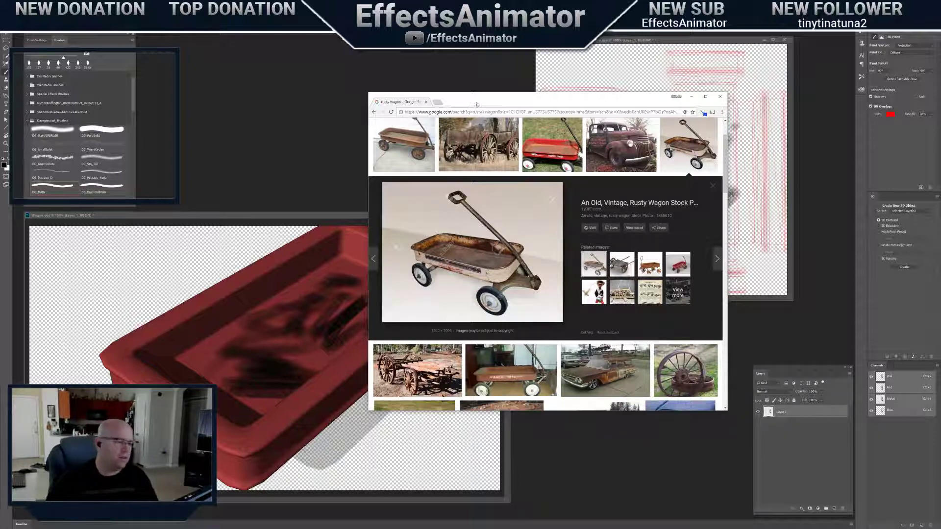
Look through the "rust texture" Google Images results for rust references, closing that tab and clearing the browser off the documents when done
left_click_drag(467, 102, 940, 102)
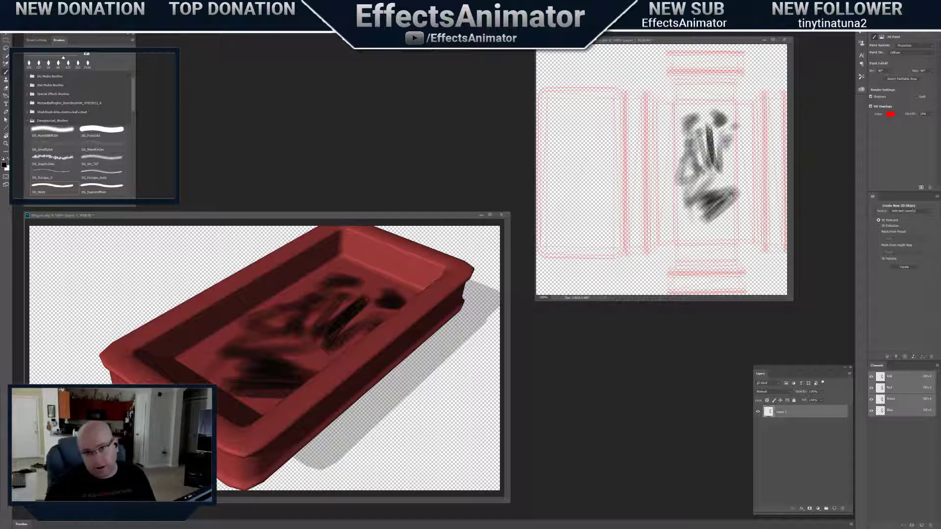
left_click_drag(940, 106, 607, 112)
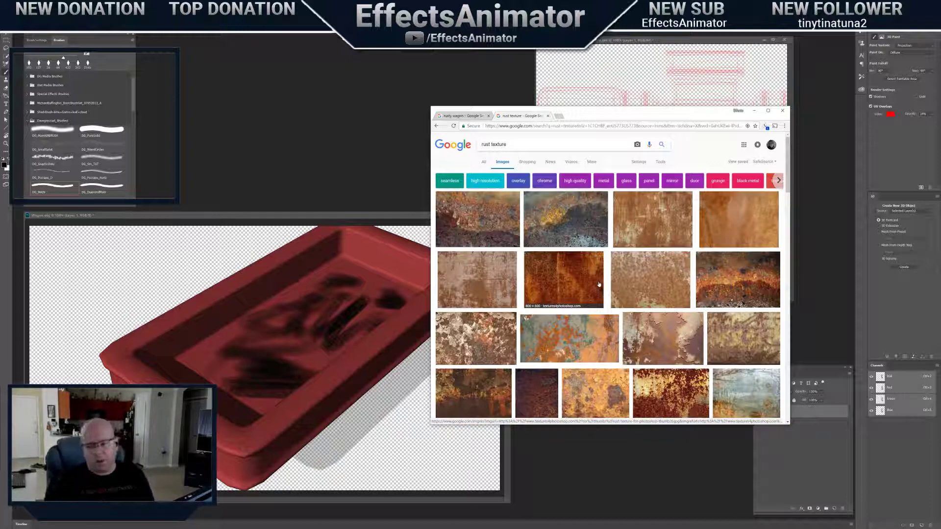
scroll(606, 270, "down", 1)
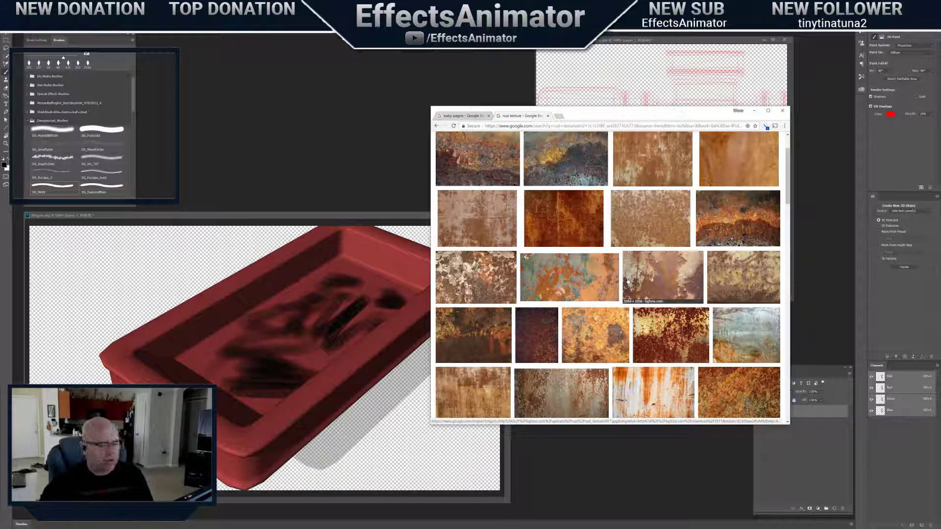
scroll(580, 255, "up", 1)
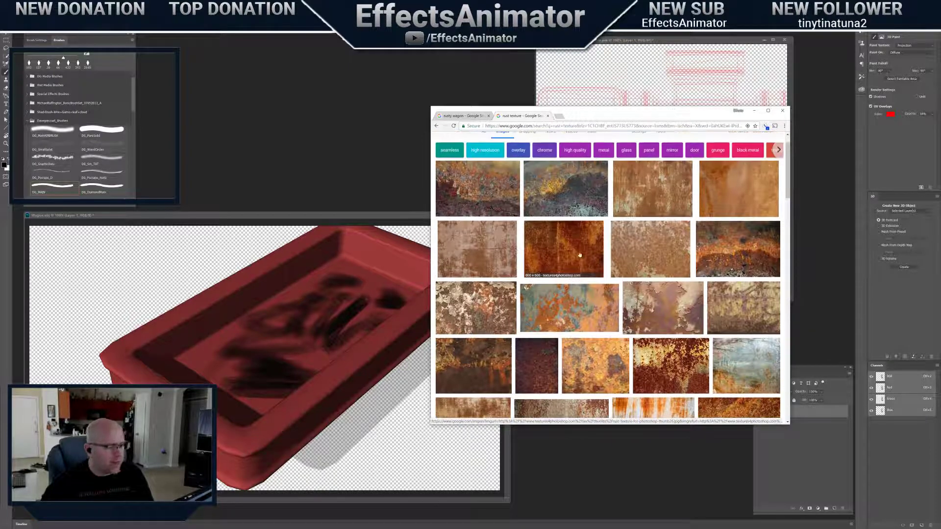
scroll(628, 292, "down", 3)
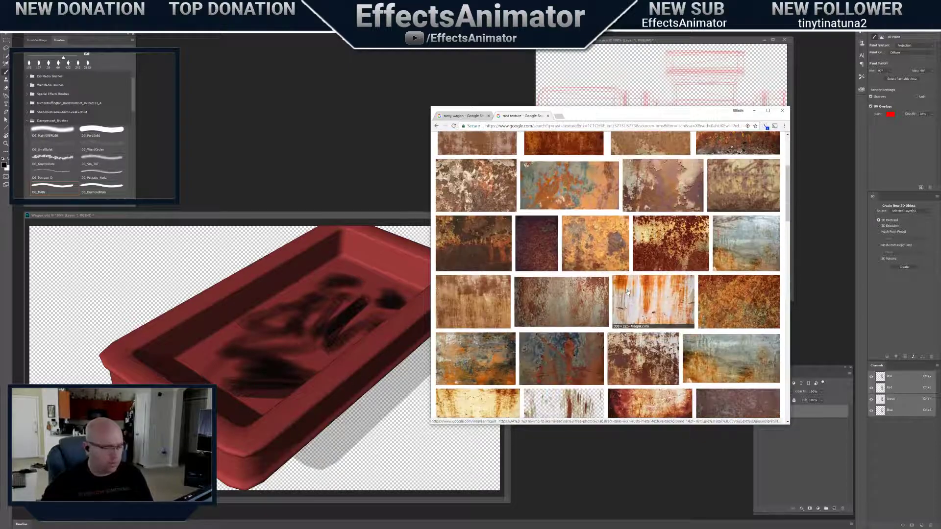
scroll(625, 286, "down", 2)
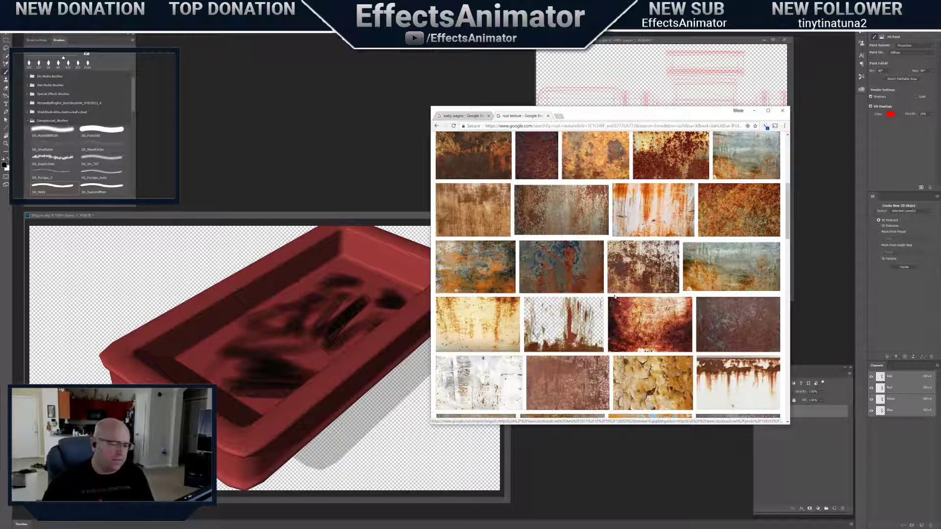
scroll(611, 273, "down", 1)
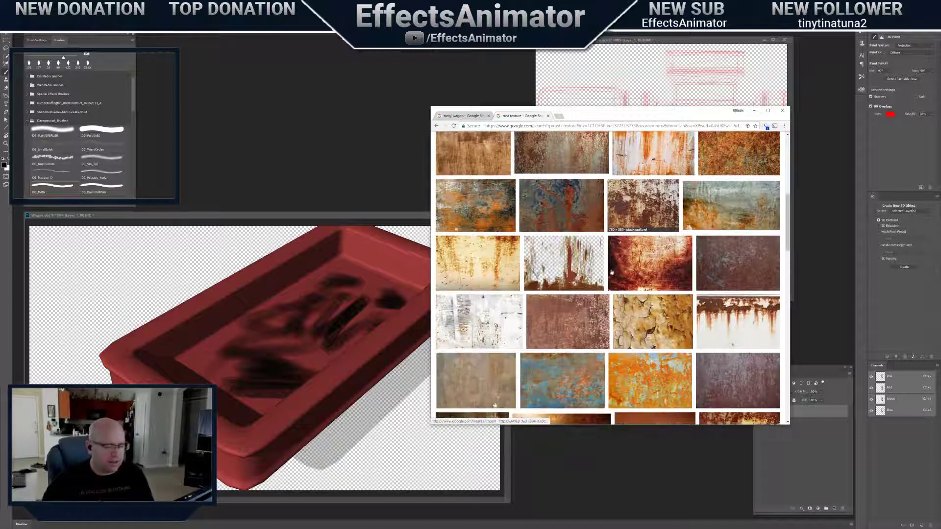
scroll(611, 273, "down", 2)
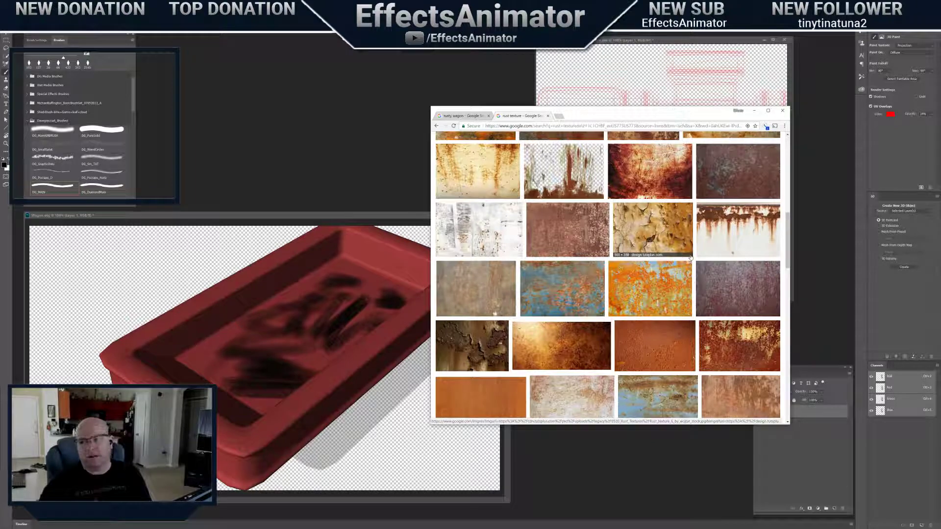
scroll(656, 297, "down", 2)
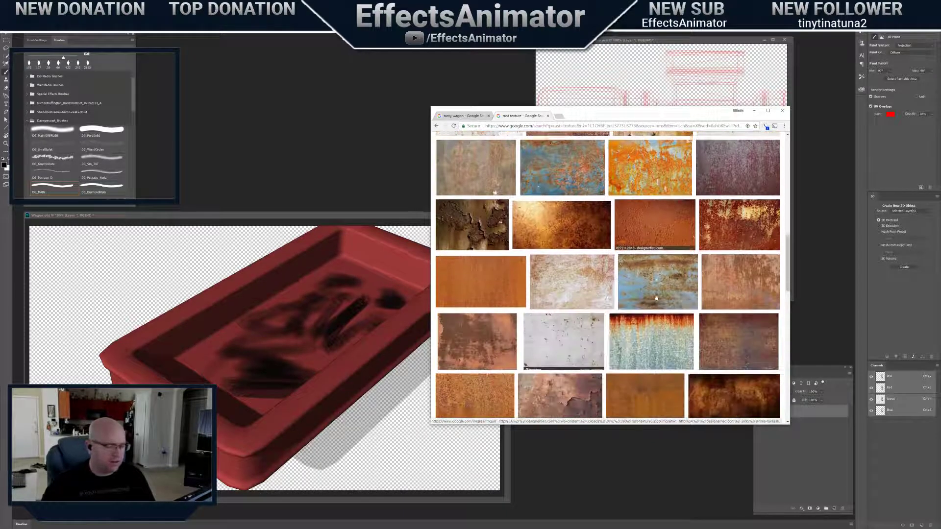
scroll(571, 284, "down", 3)
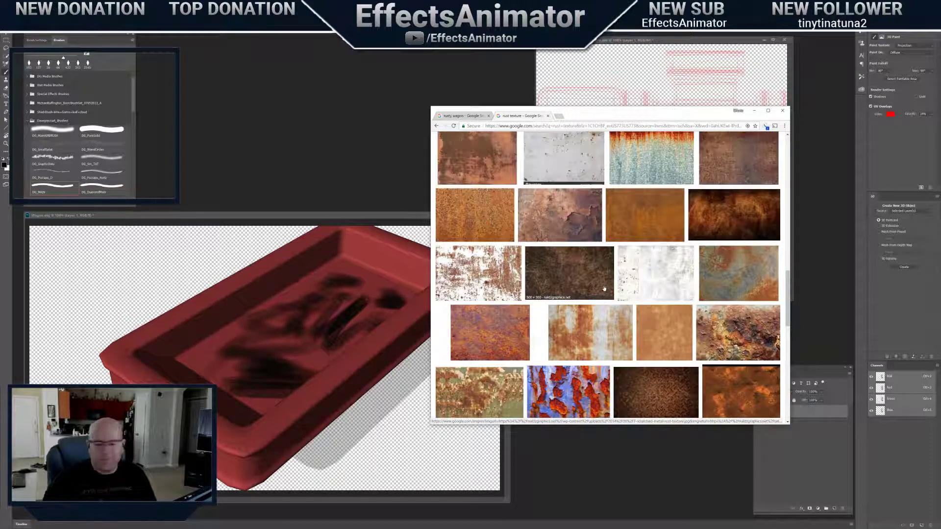
scroll(494, 159, "up", 3)
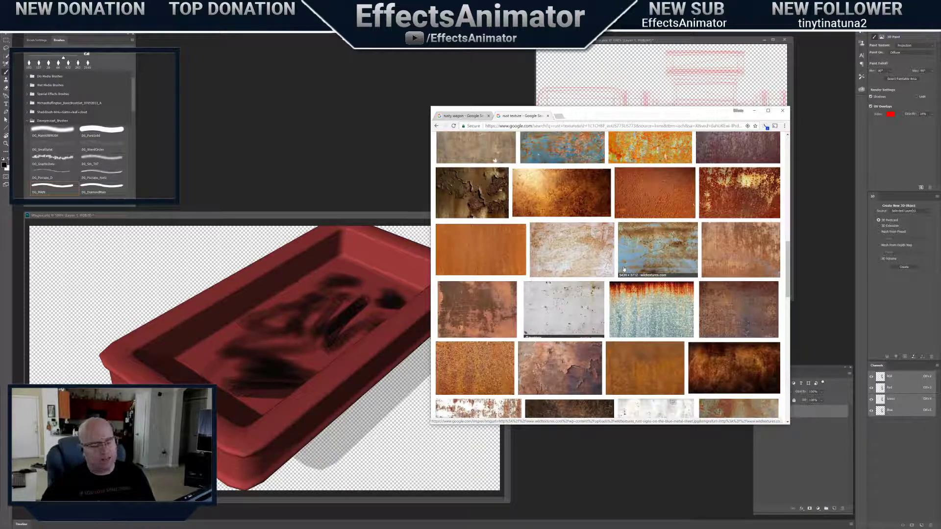
scroll(624, 269, "down", 6)
scroll(611, 247, "up", 5)
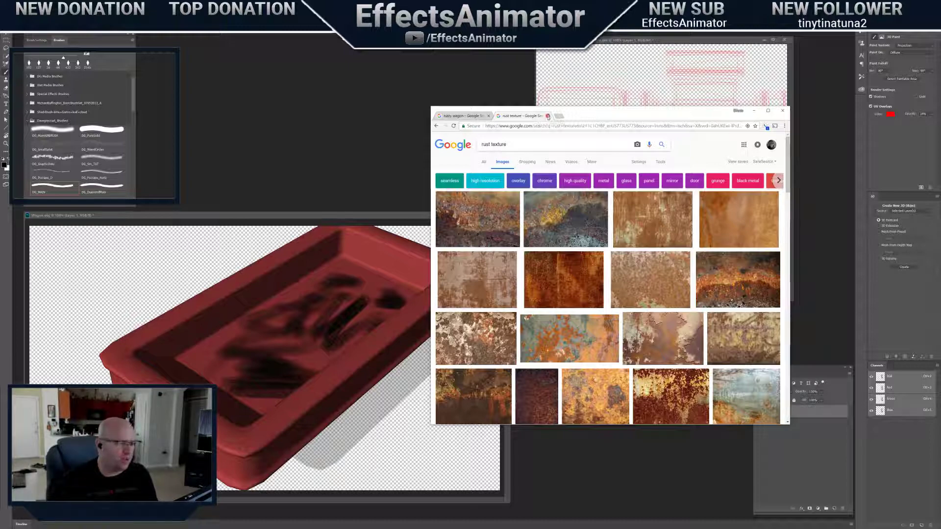
left_click(548, 116)
left_click_drag(576, 120, 940, 160)
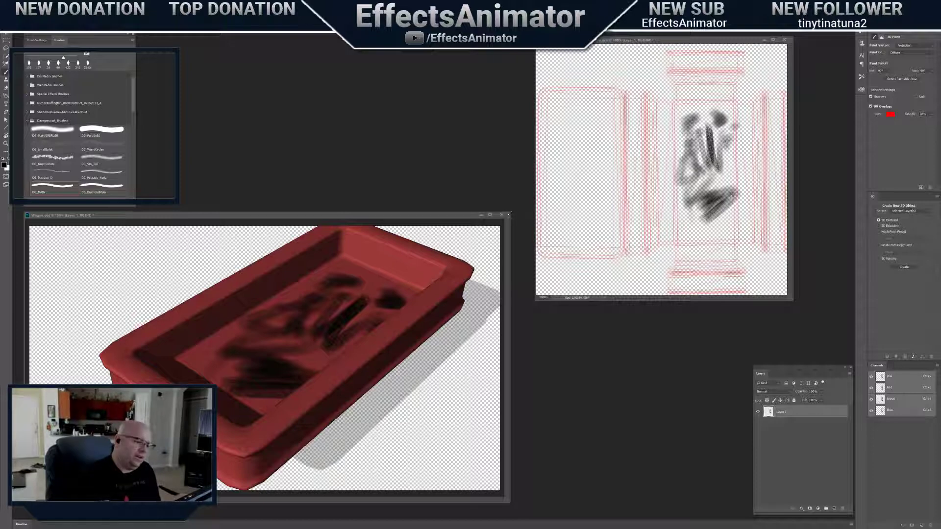
Enlarge and reposition the 3D wagon document window, framing the bed's inner floor in a close, nearly top-down view
left_click_drag(511, 212, 584, 140)
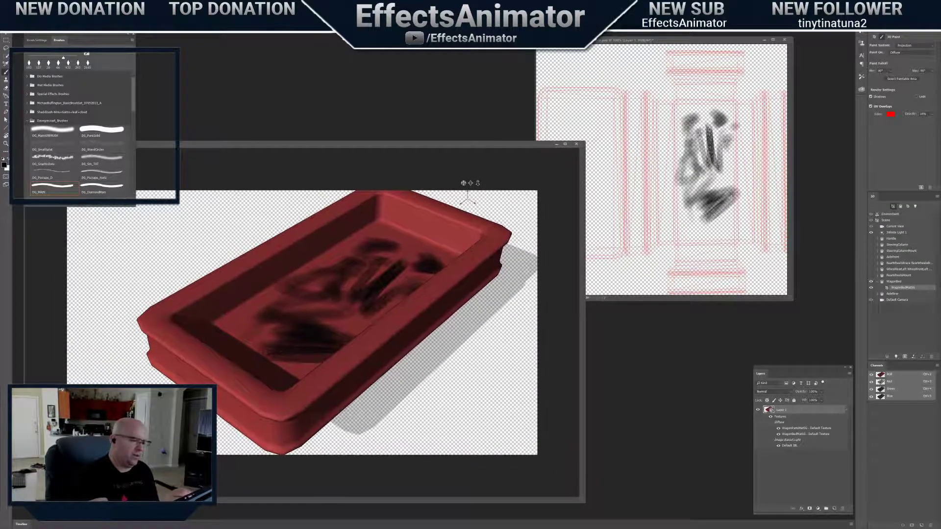
left_click_drag(520, 148, 508, 160)
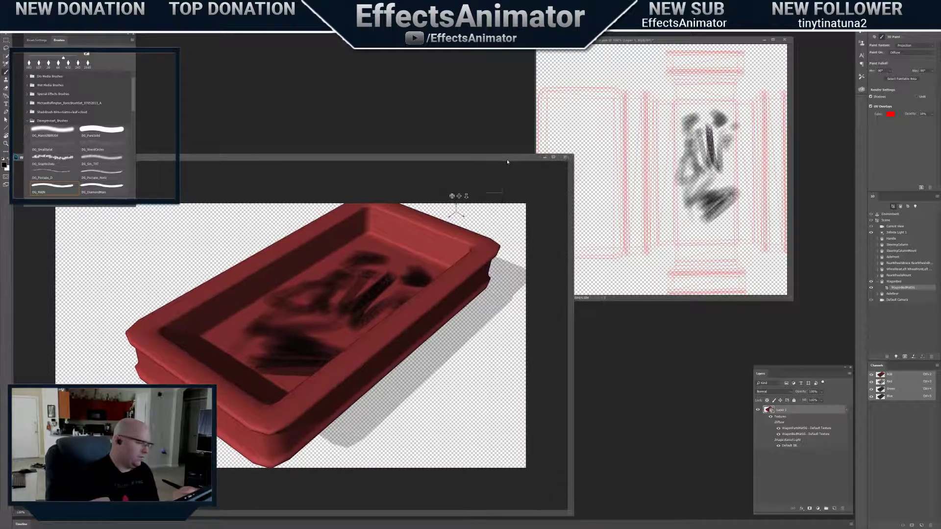
key("ctrl+plus")
left_click(436, 300, "ctrl")
left_click_drag(443, 309, 531, 361)
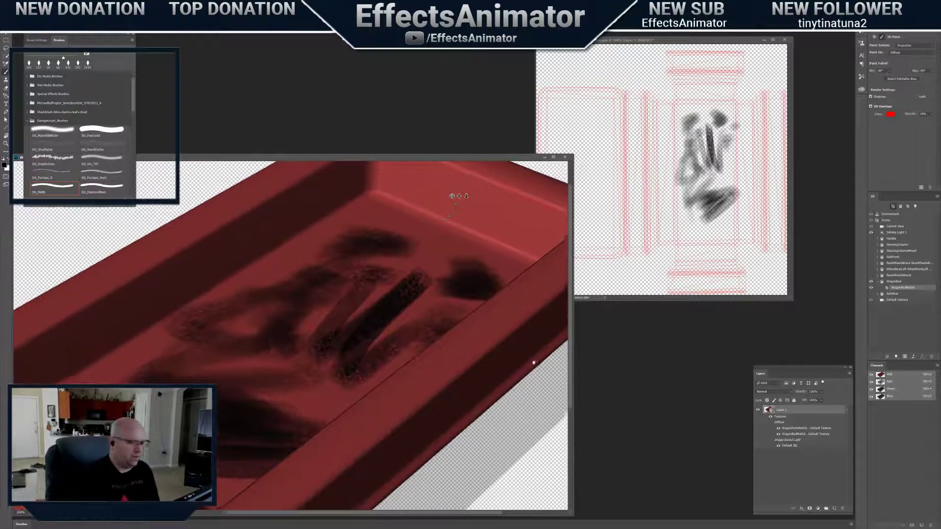
mouse_move(467, 196)
left_mouse_down()
mouse_move(466, 205)
mouse_move(467, 187)
mouse_move(448, 198)
mouse_move(466, 197)
mouse_move(454, 195)
left_mouse_up()
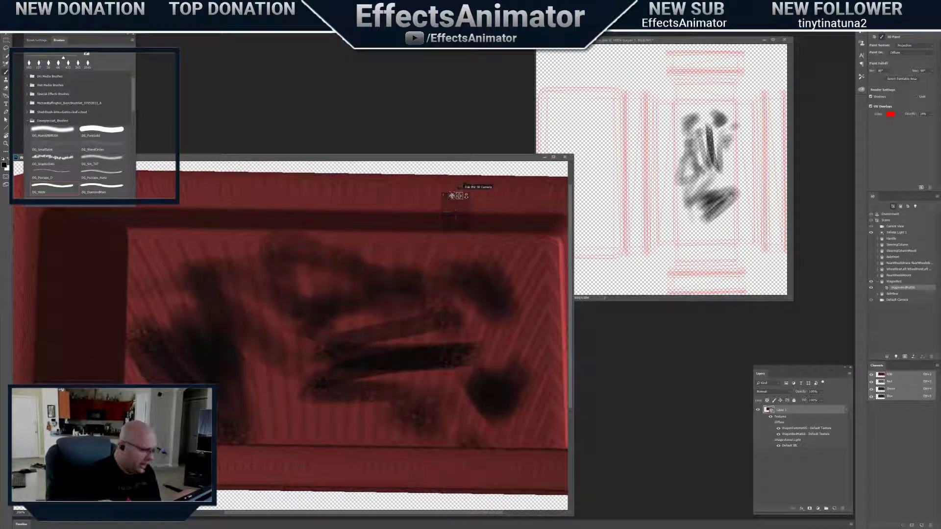
key("ctrl+minus")
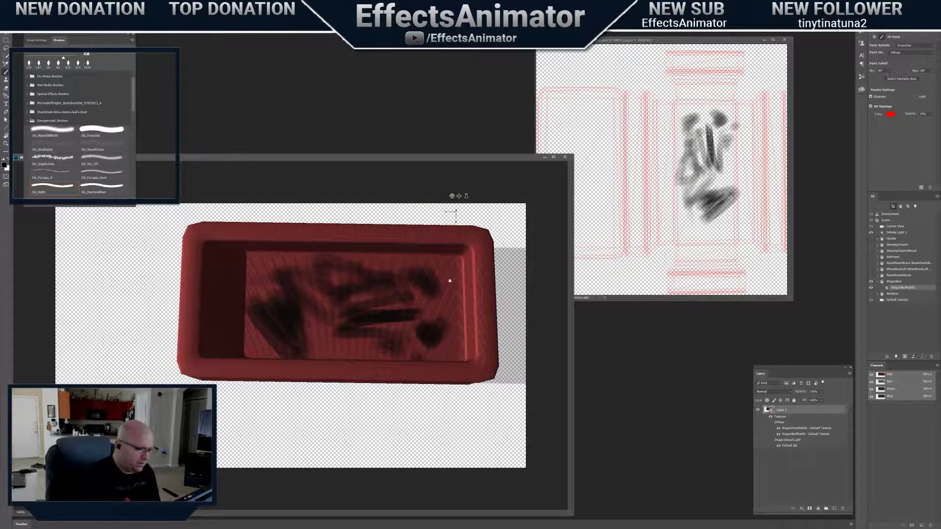
key("ctrl+plus")
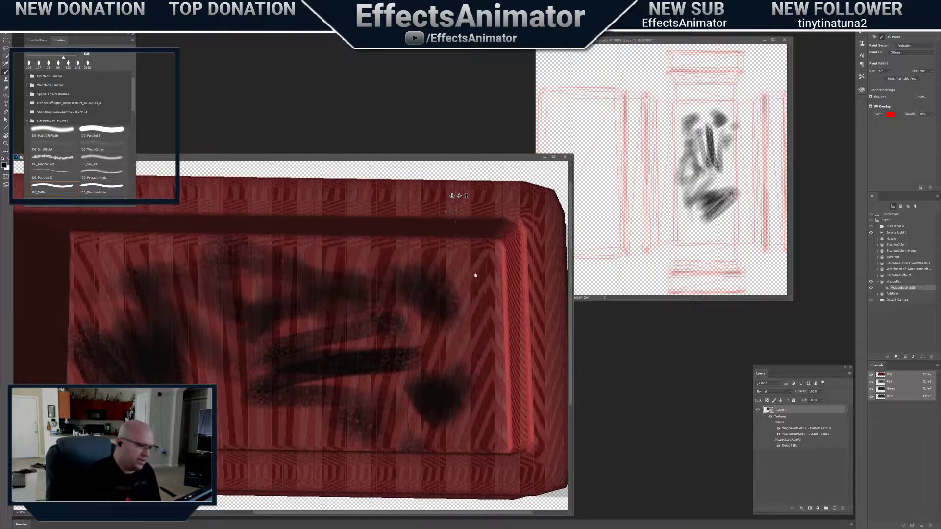
left_click_drag(472, 294, 487, 309)
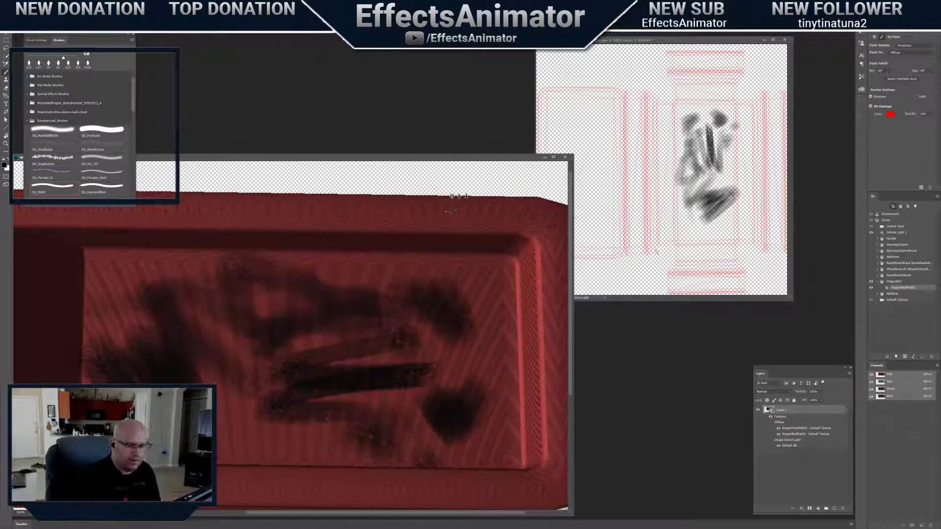
Move the flat texture document clear of the enlarged 3D wagon window and save the texture
left_click_drag(735, 39, 782, 39)
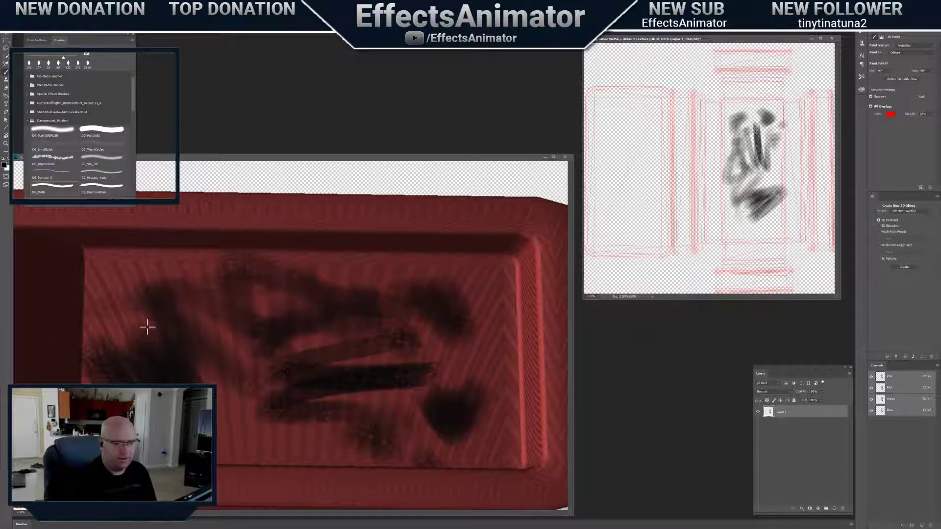
key("ctrl+s")
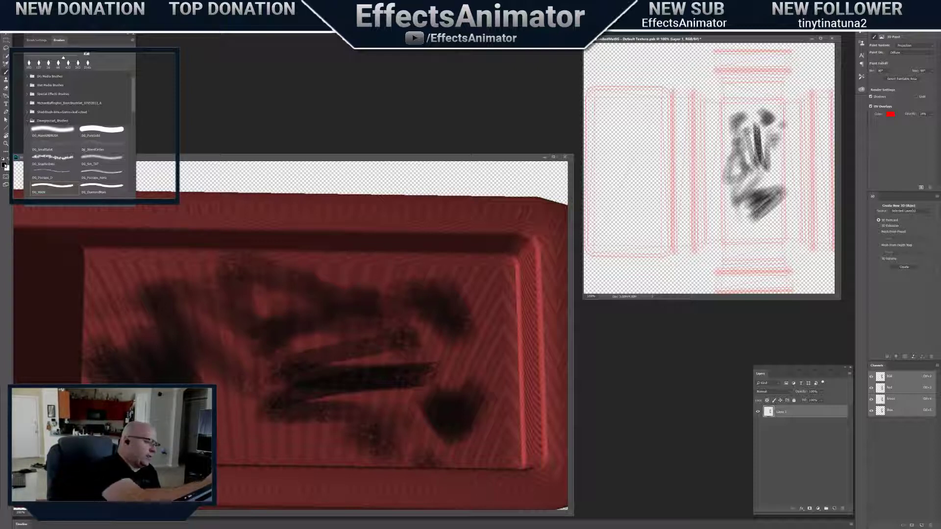
Set the foreground paint colour to a rusty orange-brown, hex 75381a
left_click(5, 165)
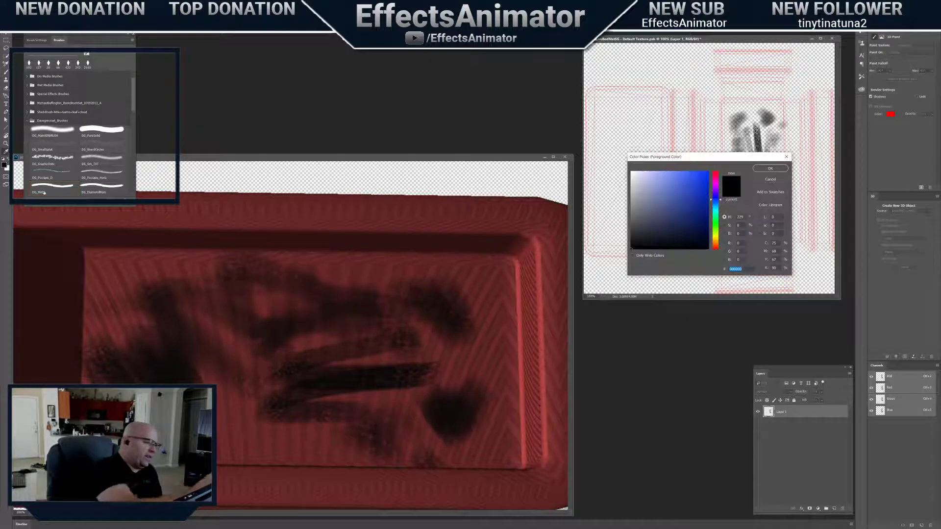
left_click(772, 182)
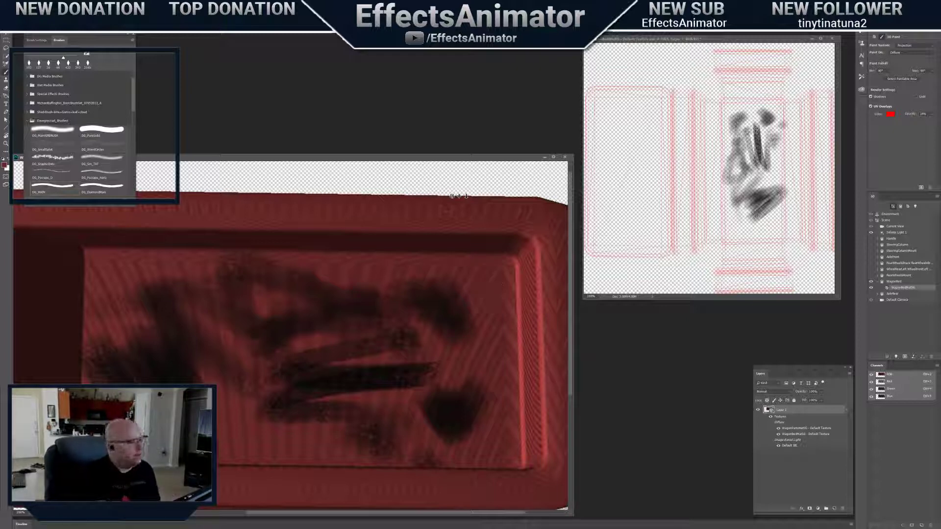
left_click(4, 166)
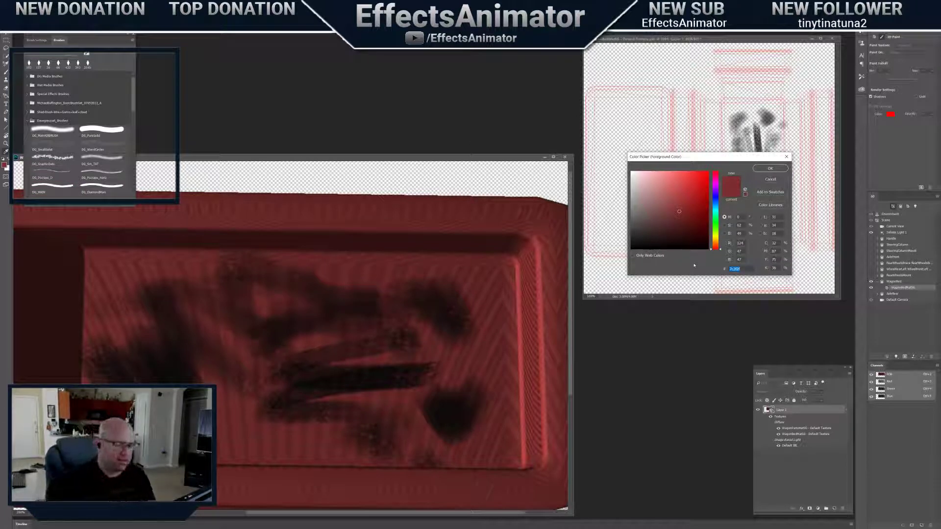
left_click_drag(685, 206, 685, 227)
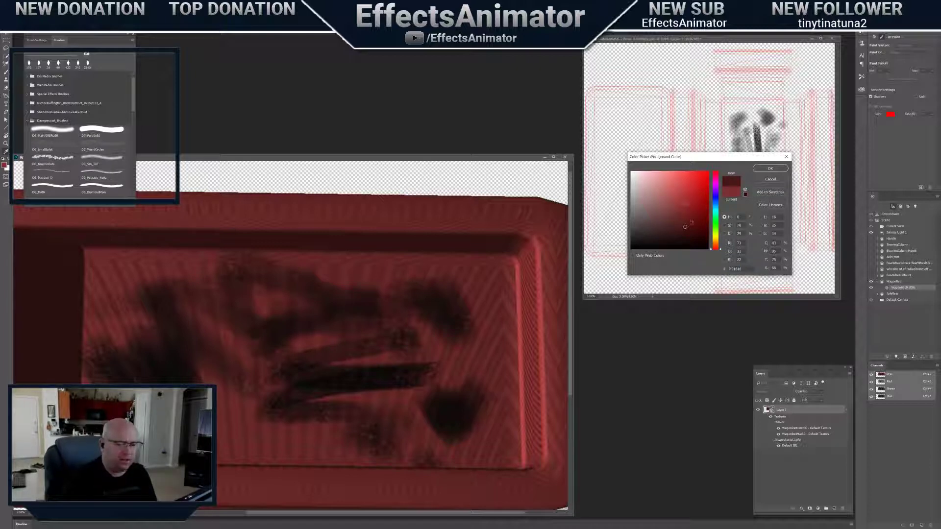
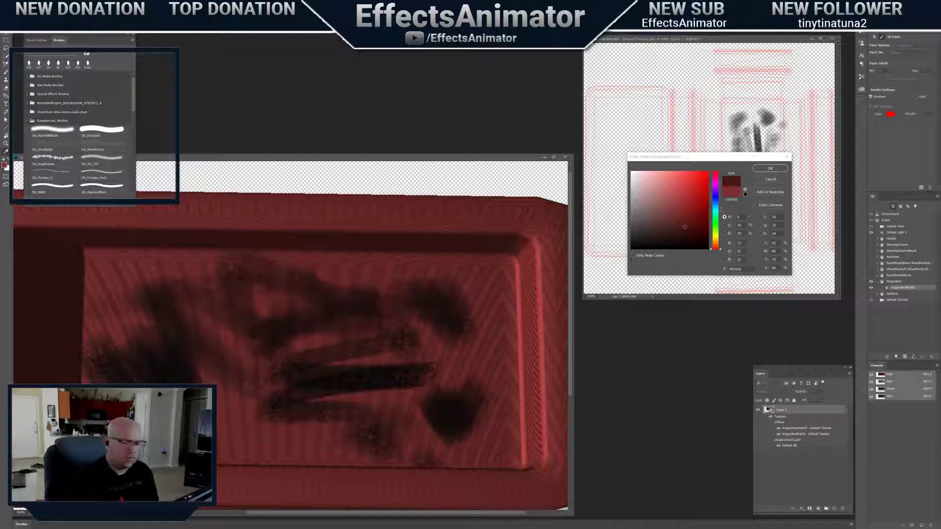
mouse_move(719, 249)
left_mouse_down()
mouse_move(665, 223)
mouse_move(689, 218)
left_mouse_up()
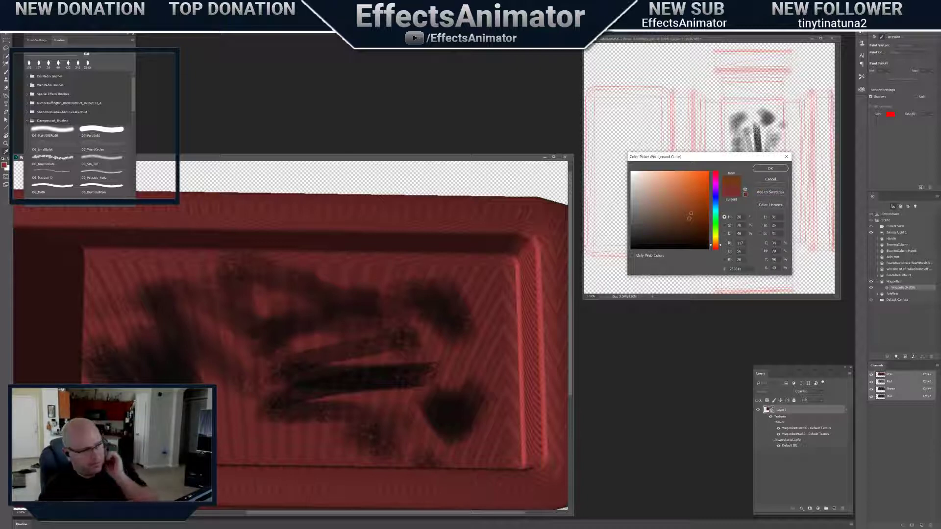
key("Return")
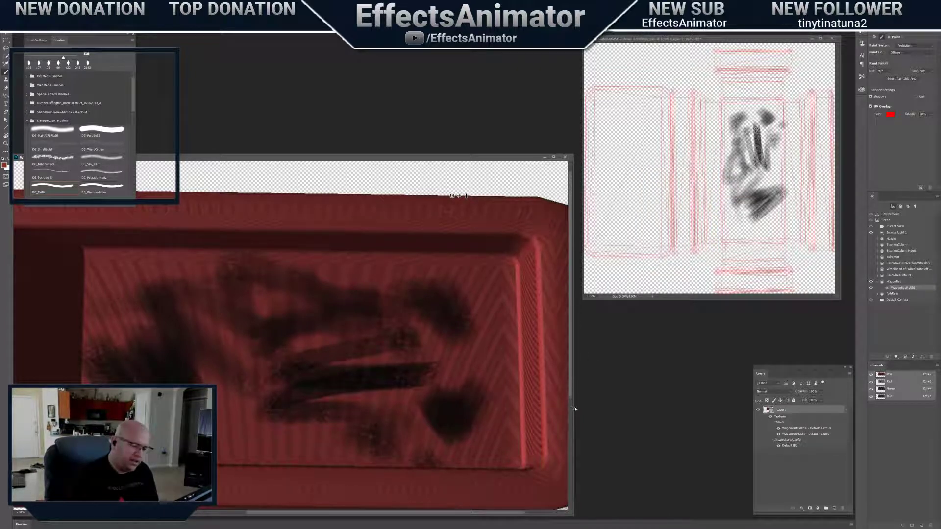
Widen the 3D wagon document window slightly and turn off shadows for Infinite Light 1 in the 3D scene
left_click_drag(573, 406, 587, 403)
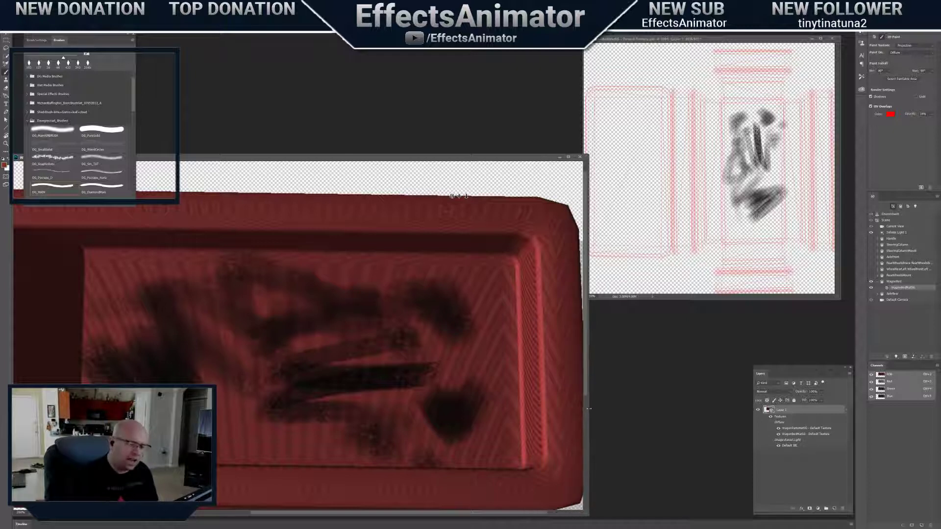
left_click_drag(591, 404, 588, 404)
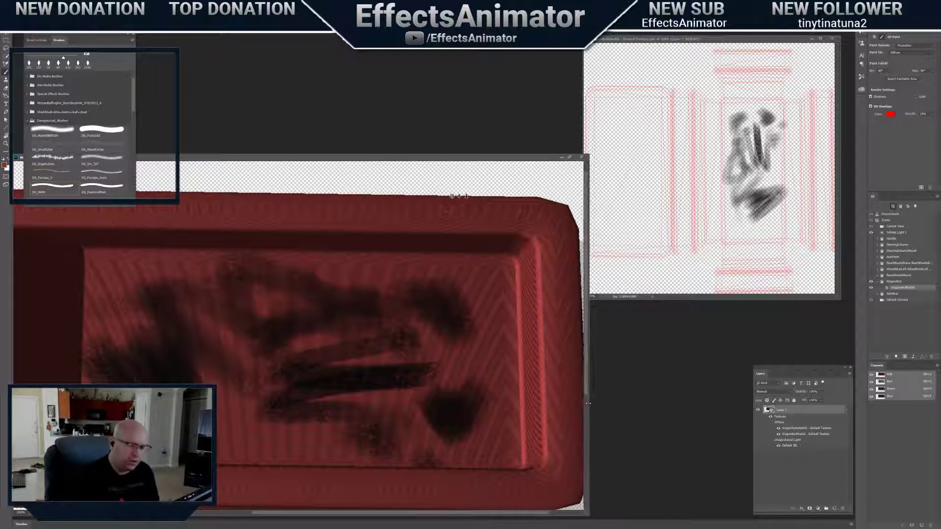
left_click_drag(452, 196, 459, 174)
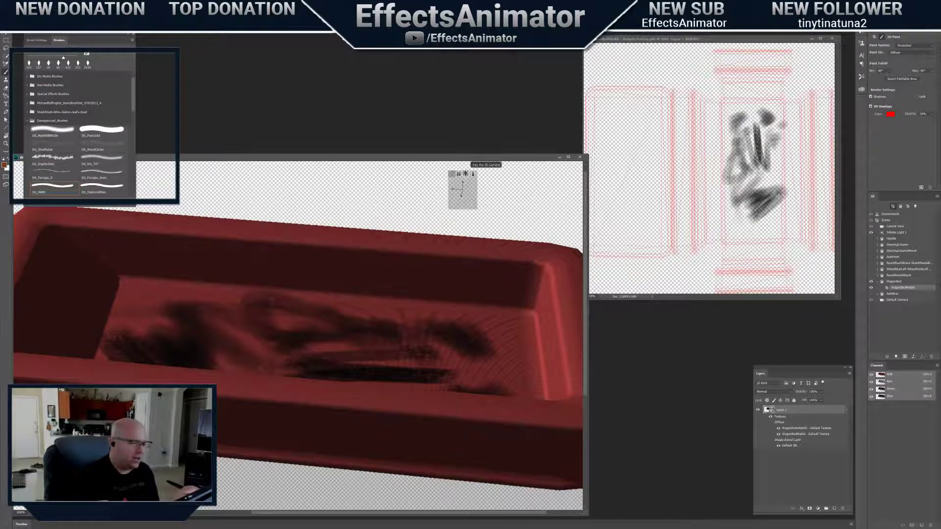
mouse_move(466, 174)
left_mouse_down()
mouse_move(473, 140)
mouse_move(475, 162)
left_mouse_up()
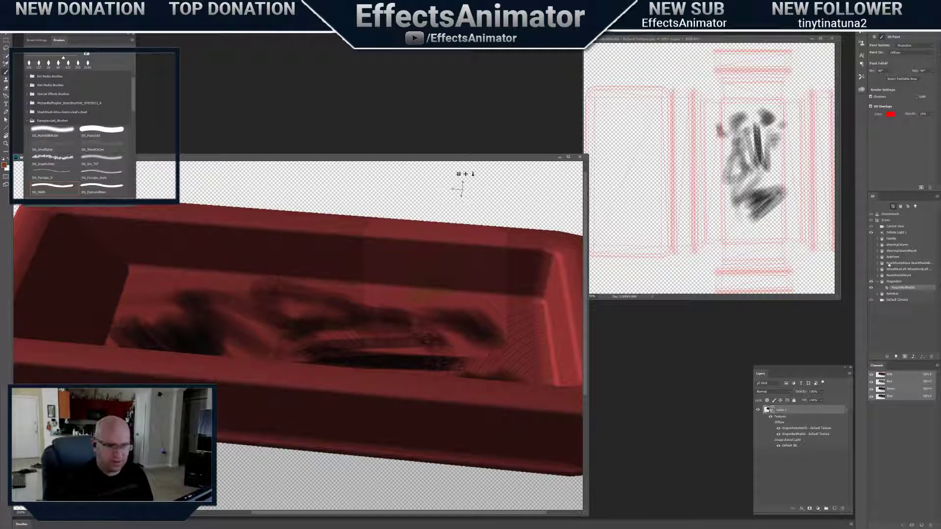
left_click(897, 233)
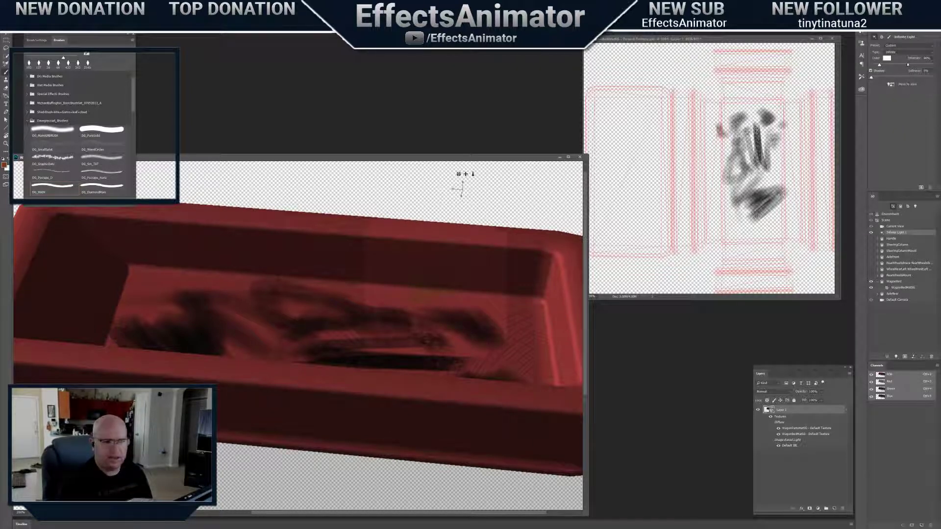
left_click(871, 71)
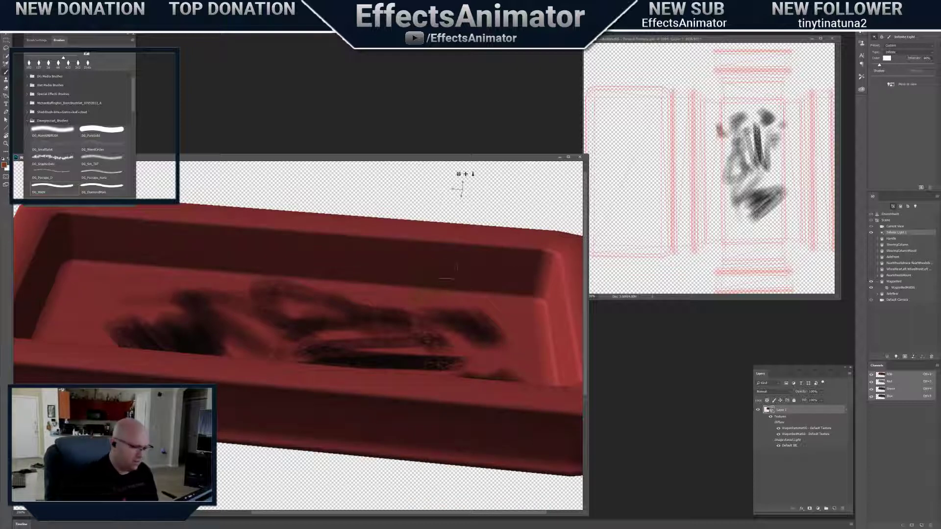
Cover the black strokes across the wagon bed's inner floor with rust colour, adjusting the brush size in the flat texture
left_click_drag(460, 292, 433, 294)
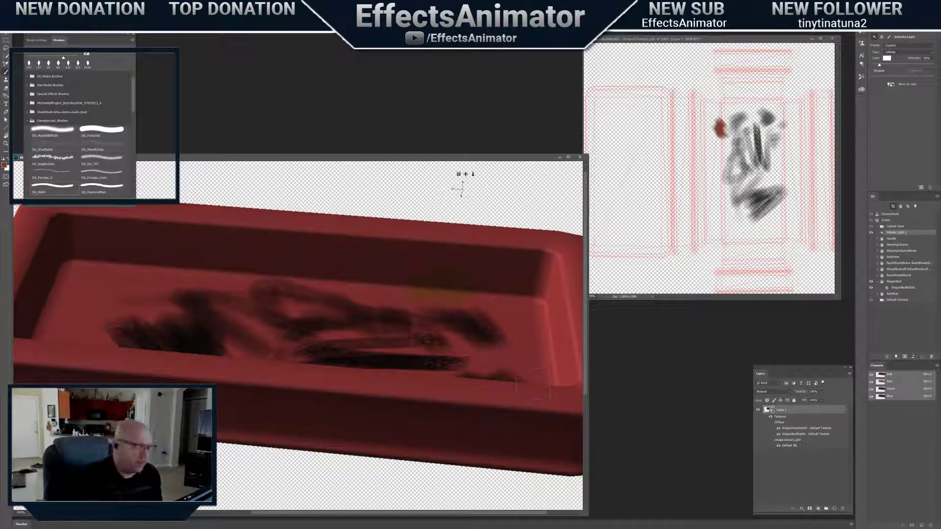
left_click(687, 216)
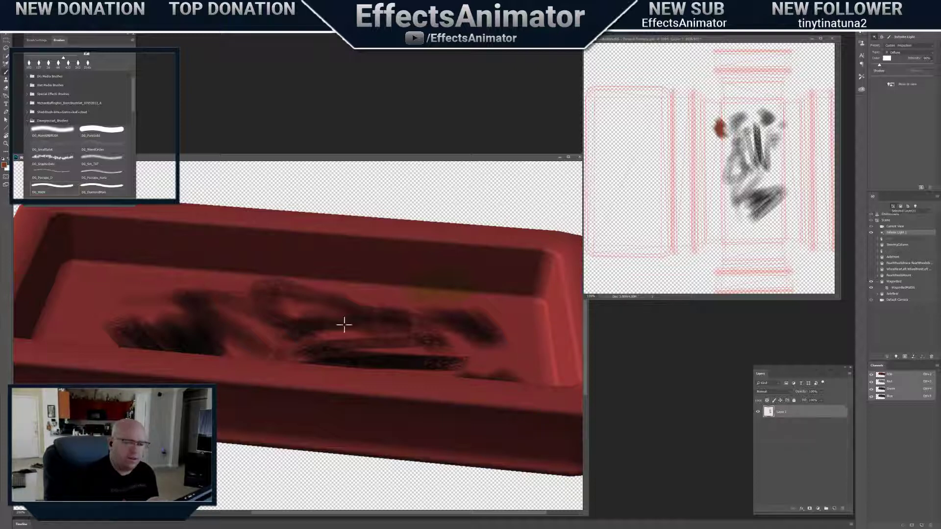
mouse_move(397, 363)
left_mouse_down()
mouse_move(349, 336)
mouse_move(371, 298)
mouse_move(292, 343)
left_mouse_up()
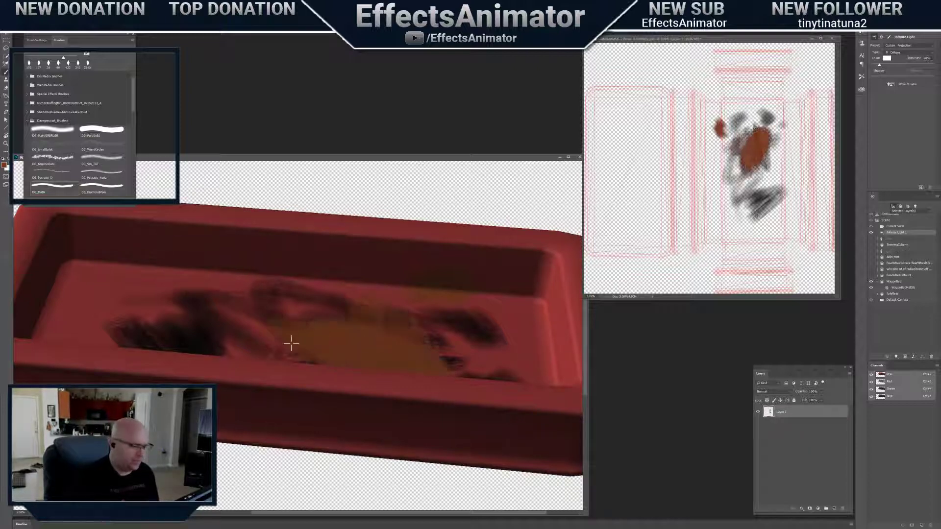
right_click(749, 163)
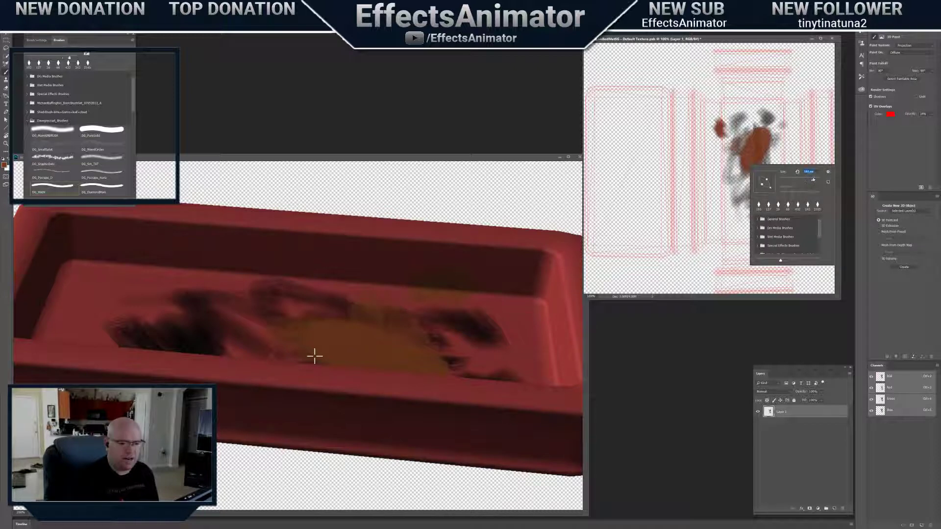
mouse_move(389, 345)
left_mouse_down()
mouse_move(368, 326)
mouse_move(420, 311)
mouse_move(378, 327)
mouse_move(385, 340)
mouse_move(247, 308)
mouse_move(312, 294)
mouse_move(326, 299)
mouse_move(200, 307)
mouse_move(240, 297)
mouse_move(164, 333)
mouse_move(210, 336)
left_mouse_up()
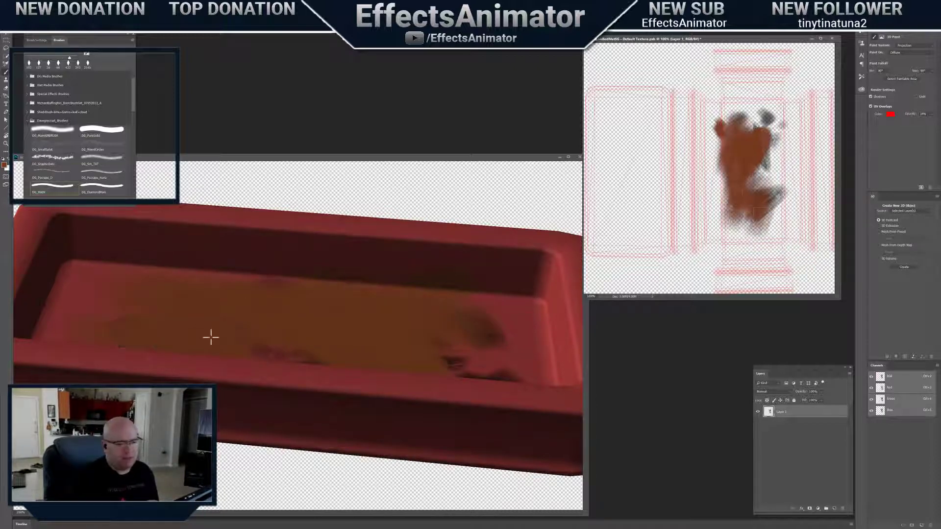
mouse_move(105, 281)
left_mouse_down()
mouse_move(364, 314)
mouse_move(469, 354)
mouse_move(509, 316)
mouse_move(502, 307)
mouse_move(499, 355)
mouse_move(400, 371)
mouse_move(482, 347)
mouse_move(532, 353)
mouse_move(466, 377)
mouse_move(116, 326)
left_mouse_up()
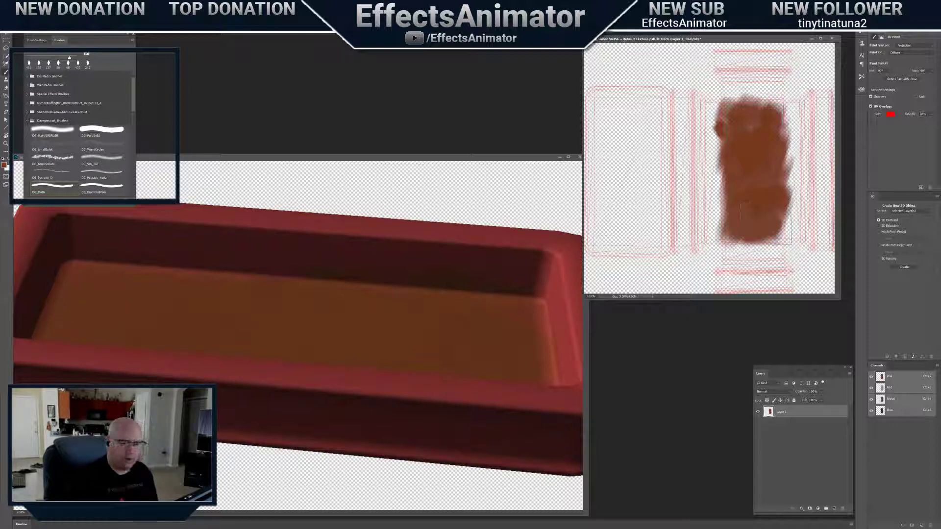
Extend the rust paint to the edges of the floor's UV area and onto the adjoining lower end strip
mouse_move(767, 224)
left_mouse_down()
mouse_move(780, 238)
mouse_move(780, 228)
left_mouse_up()
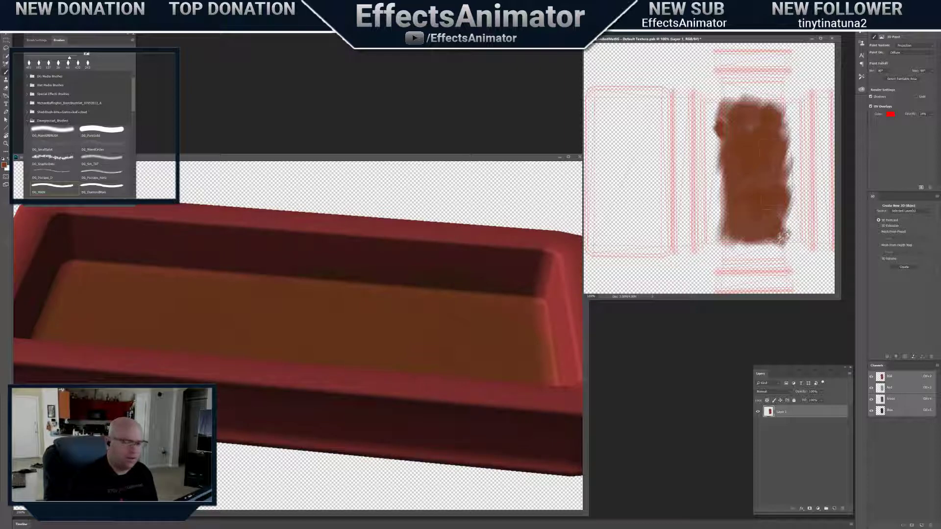
mouse_move(779, 181)
left_mouse_down()
mouse_move(787, 108)
mouse_move(787, 117)
mouse_move(759, 102)
left_mouse_up()
mouse_move(541, 377)
left_mouse_down()
mouse_move(521, 309)
mouse_move(443, 286)
mouse_move(229, 275)
left_mouse_up()
mouse_move(720, 195)
left_mouse_down()
mouse_move(720, 214)
mouse_move(738, 234)
left_mouse_up()
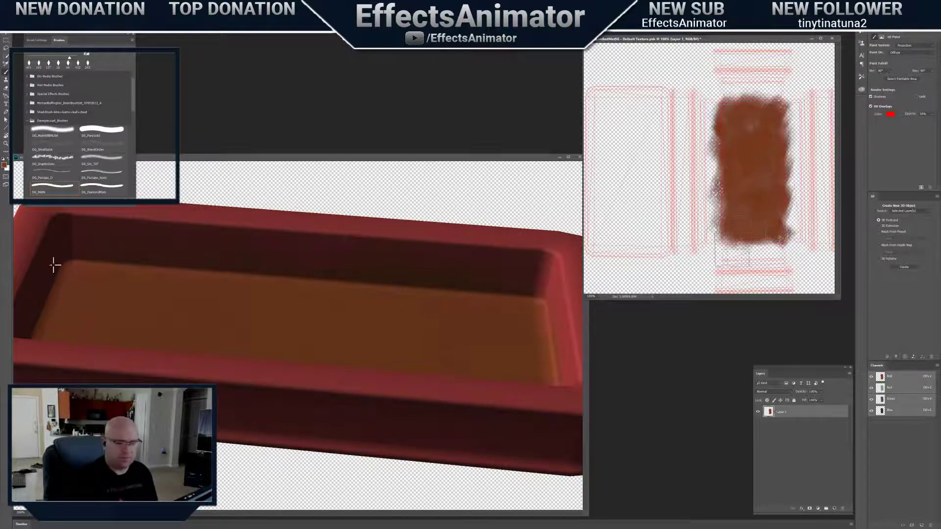
mouse_move(54, 264)
left_mouse_down()
mouse_move(34, 308)
mouse_move(57, 315)
mouse_move(51, 321)
left_mouse_up()
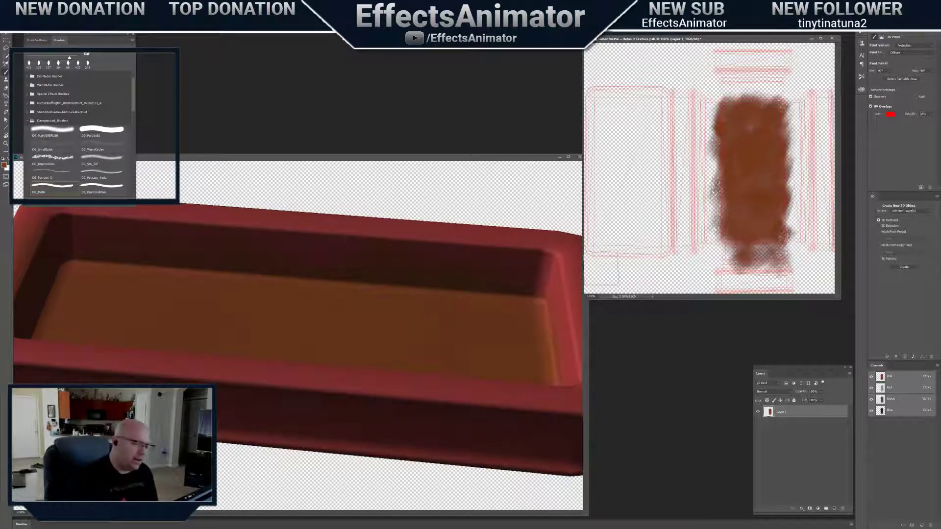
Paint rust over the side-wall strips on both sides of the floor's UV area and fill out the lower end strip
left_click(569, 167)
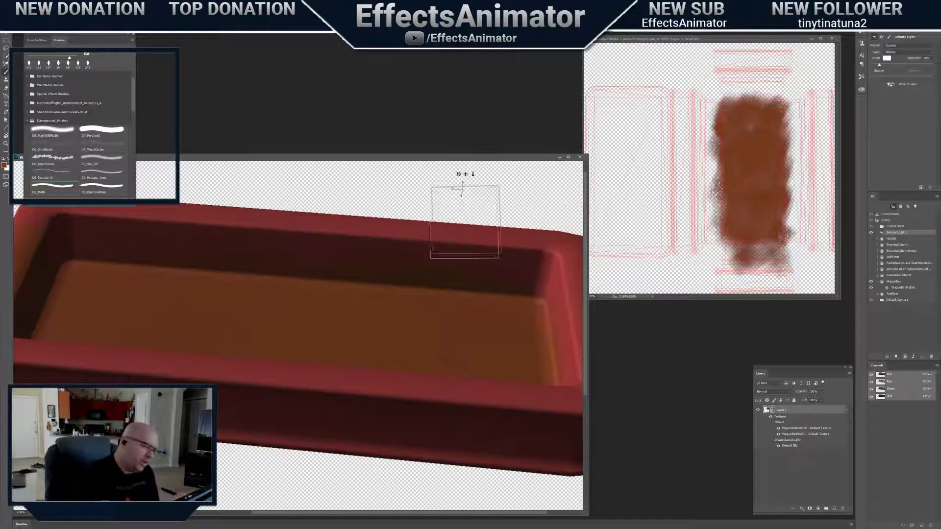
left_click_drag(459, 174, 449, 172)
left_click(610, 241)
mouse_move(713, 176)
left_mouse_down()
mouse_move(699, 134)
mouse_move(698, 152)
left_mouse_up()
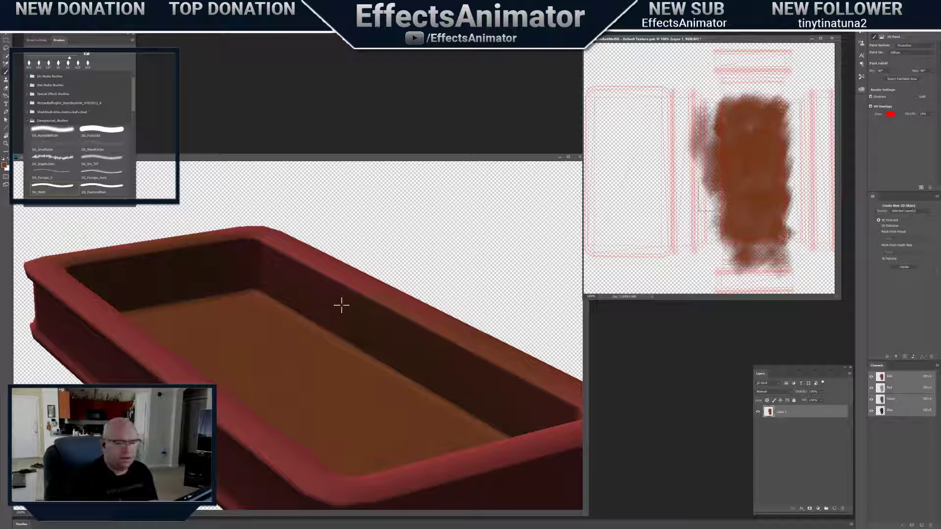
mouse_move(342, 305)
left_mouse_down()
mouse_move(310, 290)
mouse_move(245, 298)
mouse_move(215, 289)
mouse_move(207, 297)
mouse_move(188, 243)
mouse_move(149, 262)
left_mouse_up()
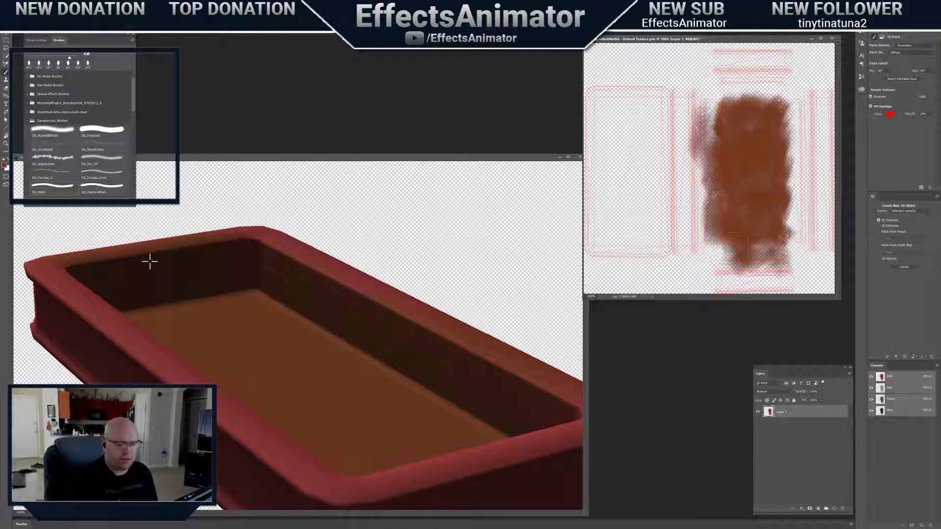
mouse_move(800, 158)
left_mouse_down()
mouse_move(791, 136)
mouse_move(804, 132)
mouse_move(796, 106)
mouse_move(801, 129)
mouse_move(776, 199)
mouse_move(769, 183)
mouse_move(781, 191)
mouse_move(794, 231)
left_mouse_up()
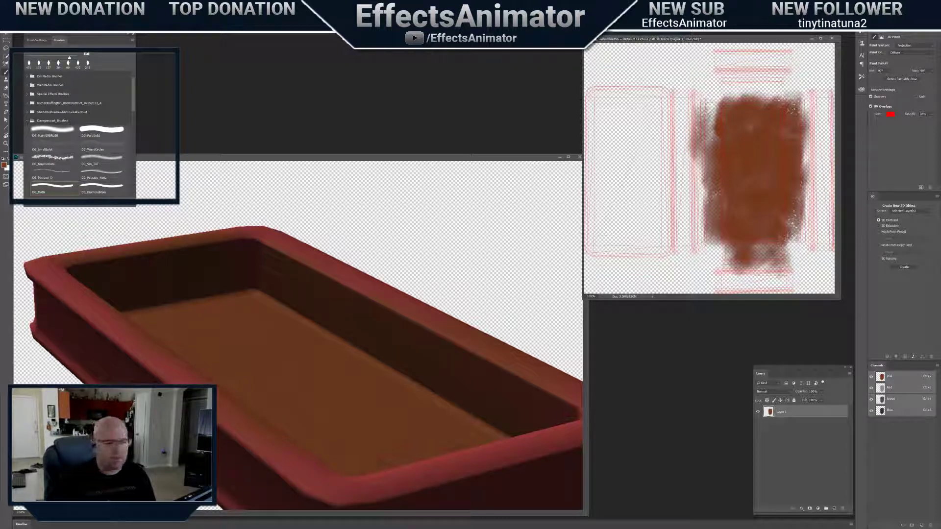
mouse_move(758, 270)
left_mouse_down()
mouse_move(732, 278)
mouse_move(789, 277)
mouse_move(745, 279)
mouse_move(723, 267)
mouse_move(778, 265)
mouse_move(764, 252)
mouse_move(792, 225)
left_mouse_up()
mouse_move(330, 292)
left_mouse_down()
mouse_move(476, 442)
mouse_move(536, 395)
mouse_move(530, 367)
mouse_move(382, 297)
mouse_move(296, 292)
left_mouse_up()
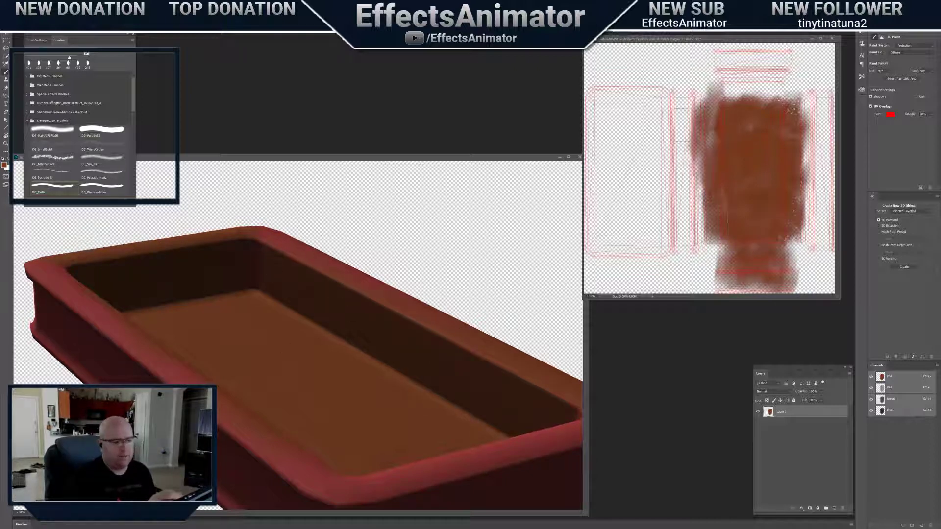
Fill the large rectangular panel beside the floor strips in the texture with the rust colour
mouse_move(682, 110)
left_mouse_down()
mouse_move(664, 100)
mouse_move(622, 93)
mouse_move(596, 111)
mouse_move(601, 151)
mouse_move(673, 192)
mouse_move(611, 213)
mouse_move(602, 241)
mouse_move(619, 178)
mouse_move(654, 144)
left_mouse_up()
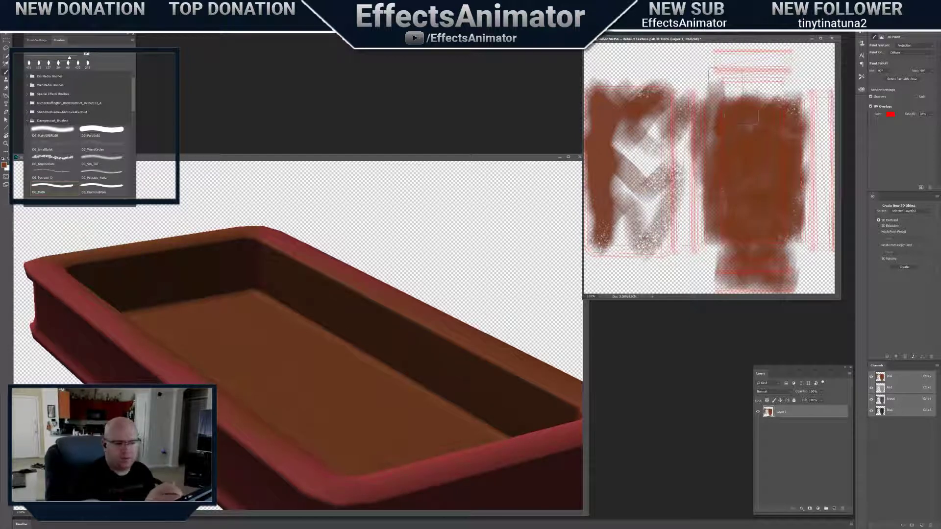
mouse_move(689, 117)
left_mouse_down()
mouse_move(637, 147)
mouse_move(634, 206)
mouse_move(651, 235)
mouse_move(590, 247)
mouse_move(590, 210)
mouse_move(584, 221)
mouse_move(676, 250)
mouse_move(599, 216)
mouse_move(647, 186)
mouse_move(672, 147)
mouse_move(684, 216)
mouse_move(650, 142)
mouse_move(622, 147)
mouse_move(649, 206)
mouse_move(635, 95)
mouse_move(674, 84)
mouse_move(595, 147)
left_mouse_up()
mouse_move(583, 196)
left_mouse_down()
mouse_move(591, 247)
mouse_move(623, 259)
mouse_move(635, 228)
mouse_move(666, 199)
mouse_move(669, 215)
mouse_move(671, 206)
mouse_move(691, 225)
left_mouse_up()
mouse_move(292, 239)
left_mouse_down()
mouse_move(343, 275)
mouse_move(286, 252)
mouse_move(357, 294)
mouse_move(468, 327)
left_mouse_up()
Paint rust over the upper end strip, the far side strips and the remaining gaps in the texture until the whole bed is covered
mouse_move(694, 211)
left_mouse_down()
mouse_move(706, 160)
mouse_move(681, 94)
mouse_move(711, 88)
mouse_move(733, 57)
mouse_move(740, 82)
mouse_move(735, 62)
mouse_move(790, 64)
mouse_move(770, 91)
mouse_move(782, 61)
mouse_move(766, 53)
left_mouse_up()
mouse_move(819, 91)
left_mouse_down()
mouse_move(814, 105)
mouse_move(823, 108)
left_mouse_up()
mouse_move(294, 498)
left_mouse_down()
mouse_move(103, 334)
mouse_move(209, 378)
mouse_move(138, 361)
mouse_move(65, 308)
left_mouse_up()
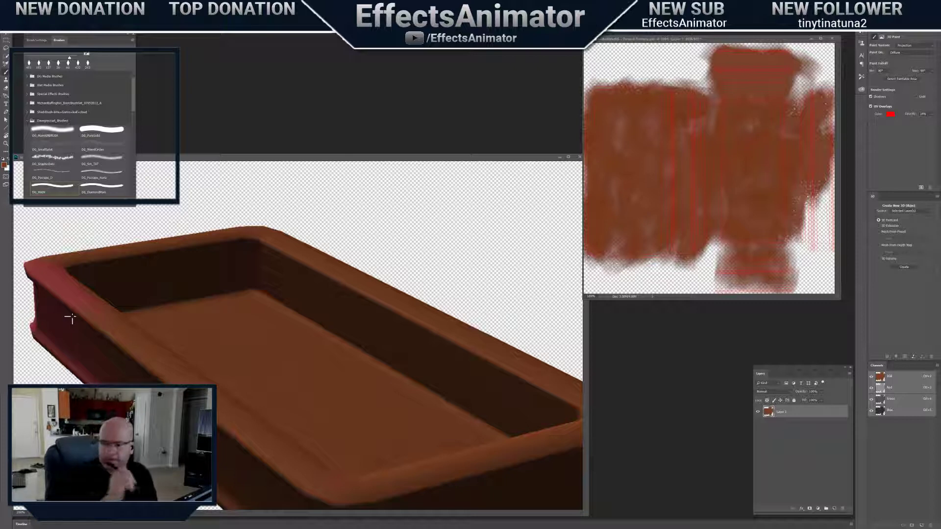
left_click_drag(224, 296, 240, 302)
mouse_move(116, 326)
left_mouse_down()
mouse_move(49, 275)
mouse_move(94, 359)
mouse_move(46, 292)
mouse_move(37, 309)
mouse_move(80, 327)
mouse_move(49, 340)
mouse_move(258, 497)
left_mouse_up()
mouse_move(714, 122)
left_mouse_down()
mouse_move(705, 93)
mouse_move(675, 88)
left_mouse_up()
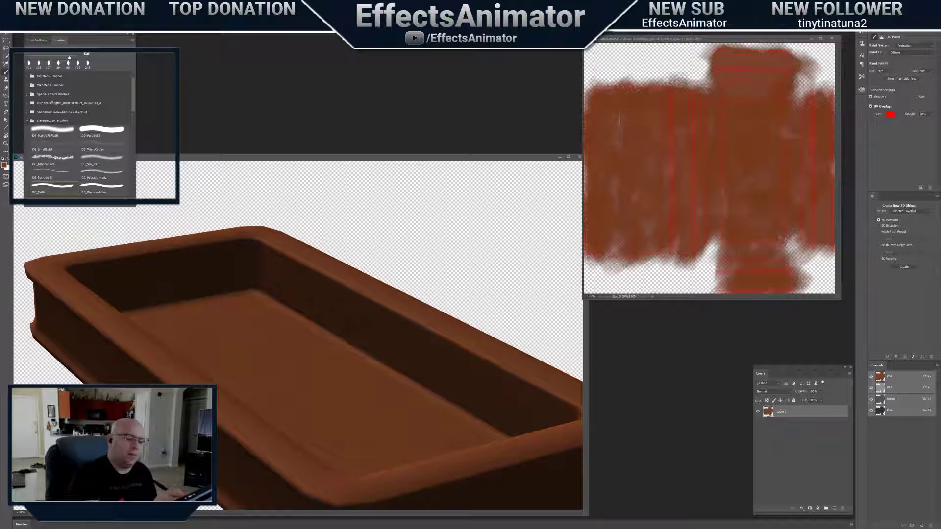
left_click_drag(658, 256, 601, 260)
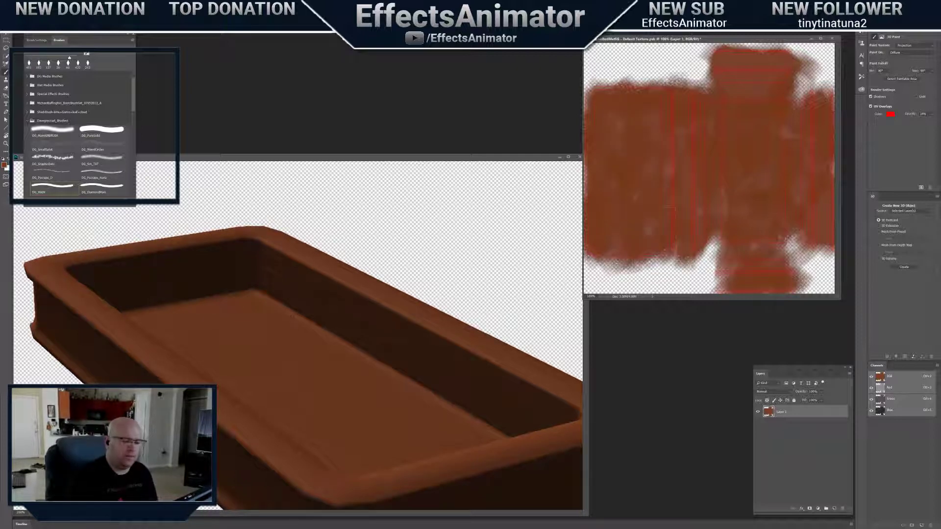
Reduce the brush size for edge detail and frame an inner corner of the 3D wagon bed close up
key("ctrl+minus")
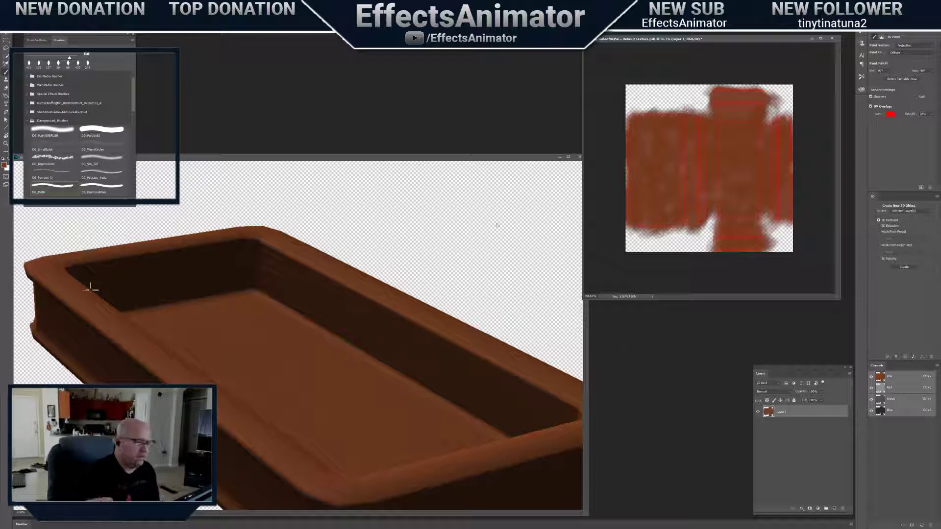
left_click(513, 158)
mouse_move(459, 174)
left_mouse_down()
mouse_move(456, 189)
mouse_move(473, 177)
mouse_move(458, 173)
mouse_move(474, 170)
mouse_move(473, 194)
mouse_move(474, 138)
mouse_move(459, 170)
mouse_move(444, 169)
mouse_move(466, 169)
left_mouse_up()
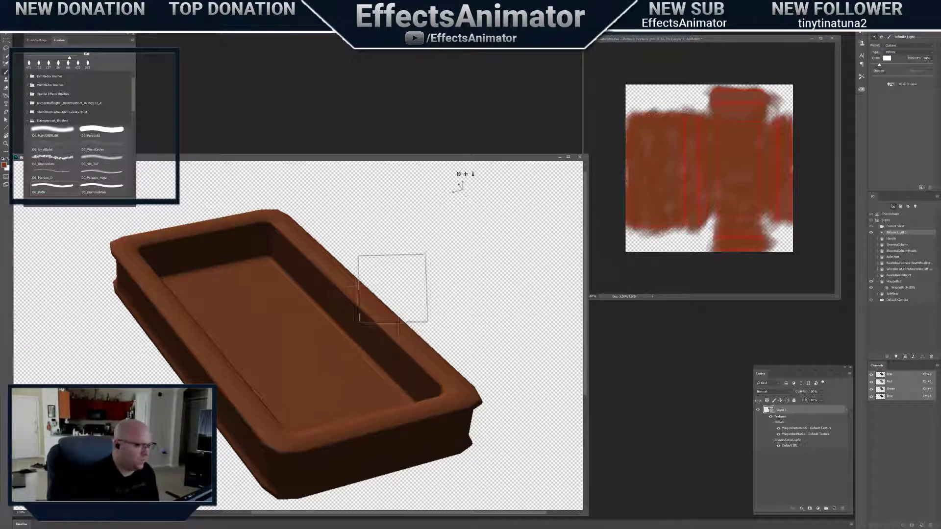
right_click(362, 337)
left_click_drag(425, 351, 405, 352)
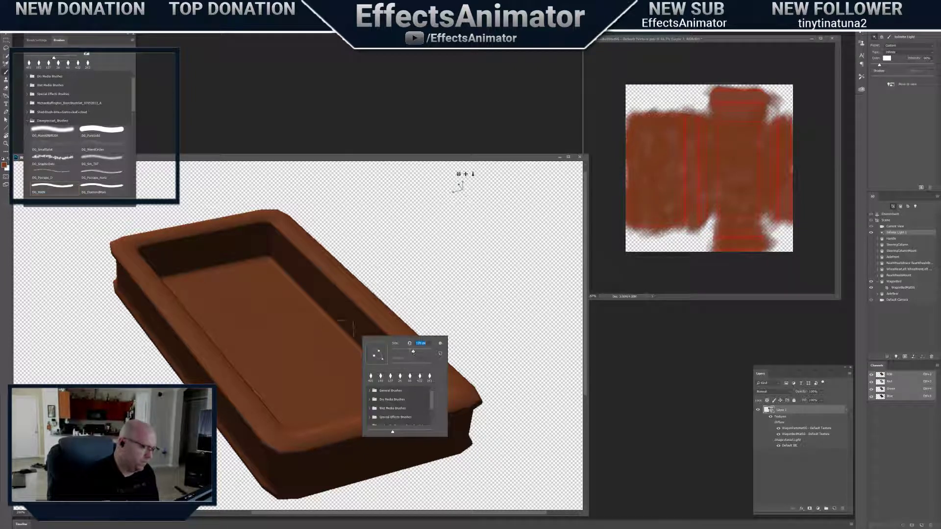
key("Return")
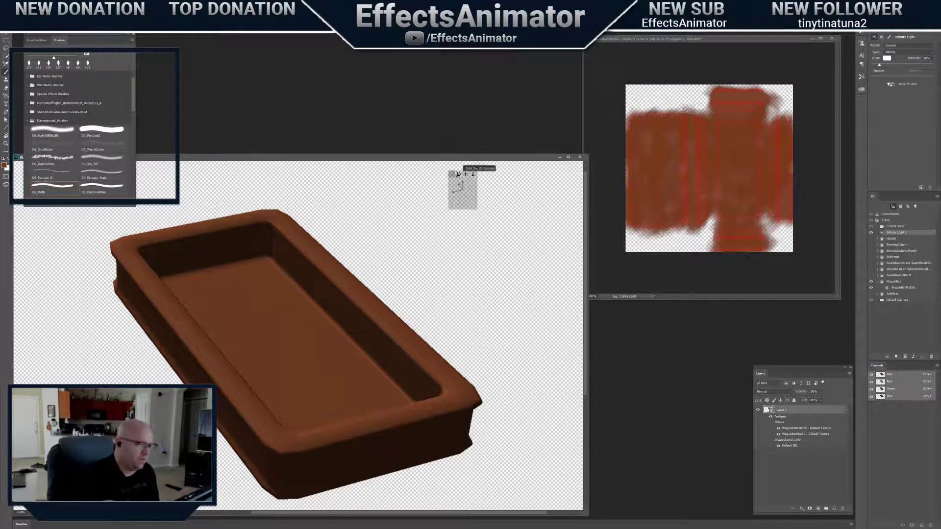
left_click_drag(459, 174, 467, 180)
left_click_drag(480, 190, 466, 174)
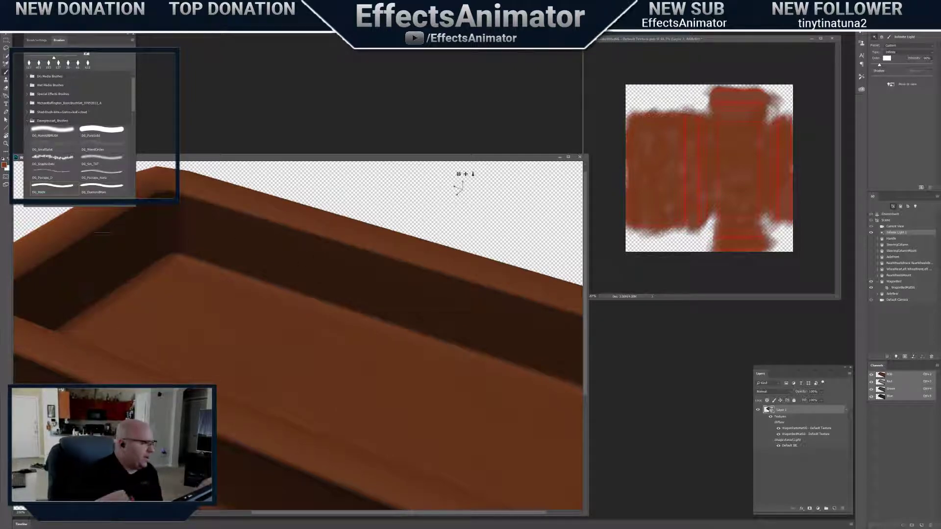
Set the foreground paint colour to a darker, slightly redder brown
left_click(4, 166)
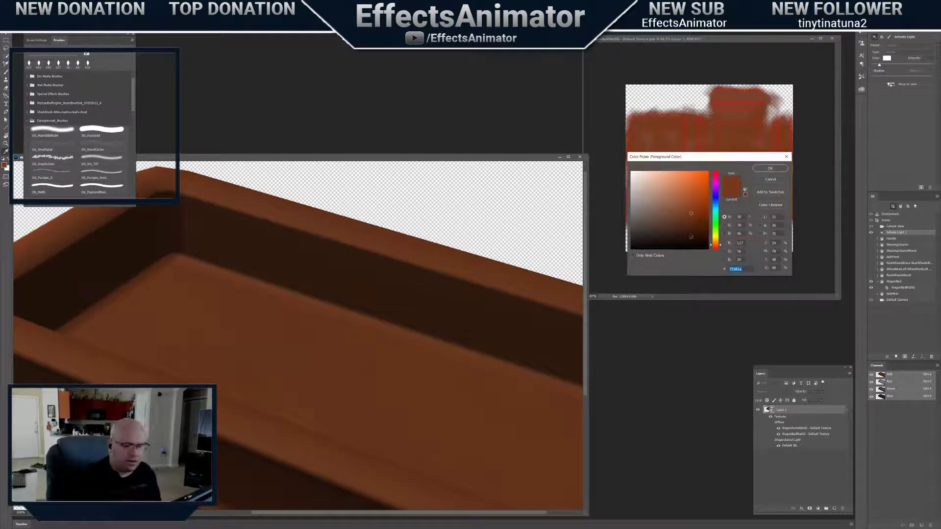
left_click_drag(724, 246, 721, 247)
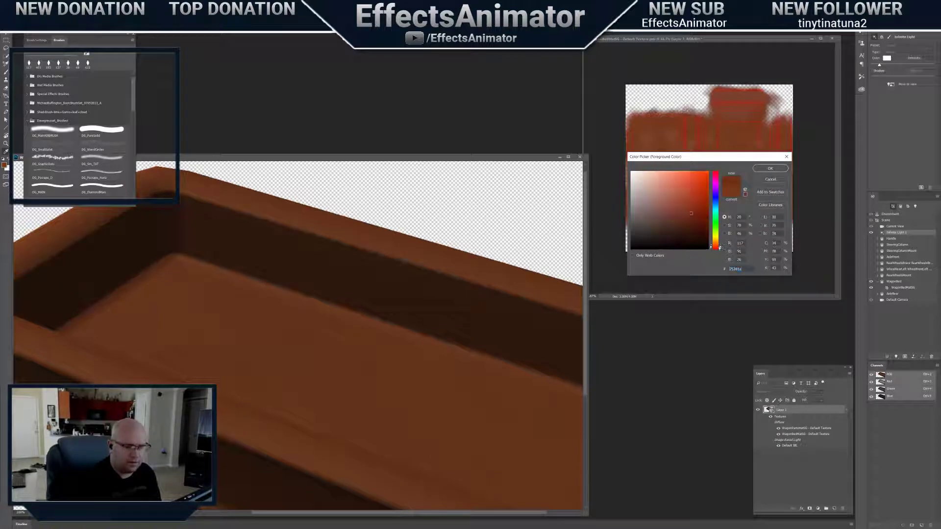
left_click(689, 228)
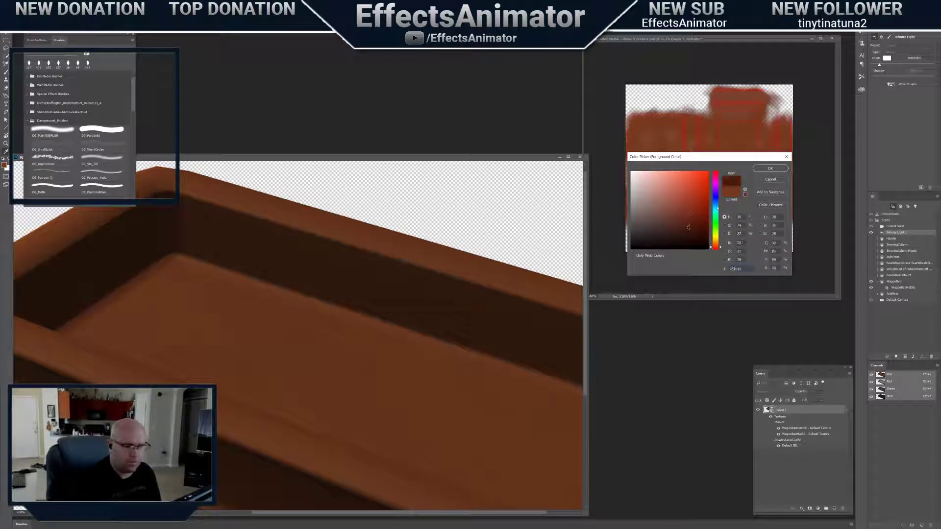
left_click(771, 168)
Paint an uneven dark rust line directly on the 3D bed along the seam between the long inner wall and the floor
mouse_move(441, 329)
left_mouse_down()
mouse_move(426, 333)
mouse_move(451, 344)
mouse_move(399, 321)
mouse_move(500, 362)
left_mouse_up()
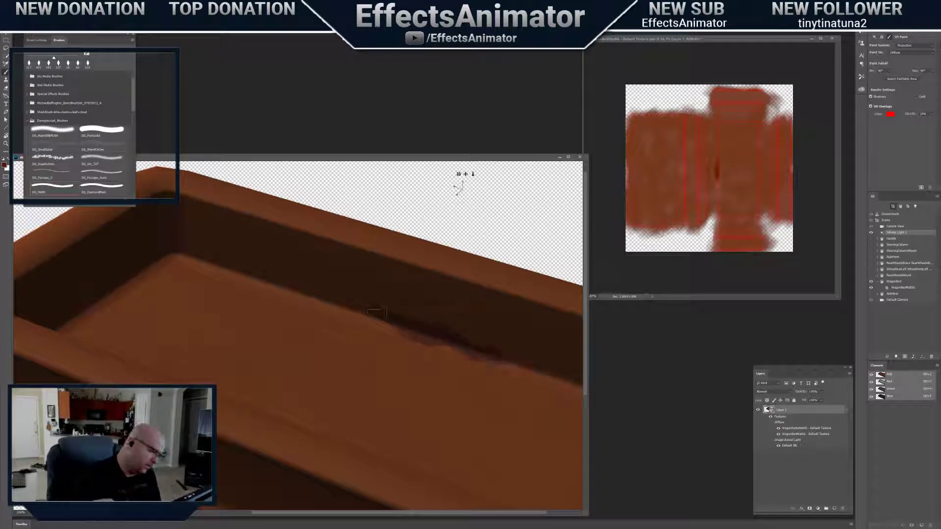
mouse_move(377, 313)
left_mouse_down()
mouse_move(355, 308)
mouse_move(398, 318)
mouse_move(308, 300)
mouse_move(193, 254)
mouse_move(263, 287)
mouse_move(351, 300)
left_mouse_up()
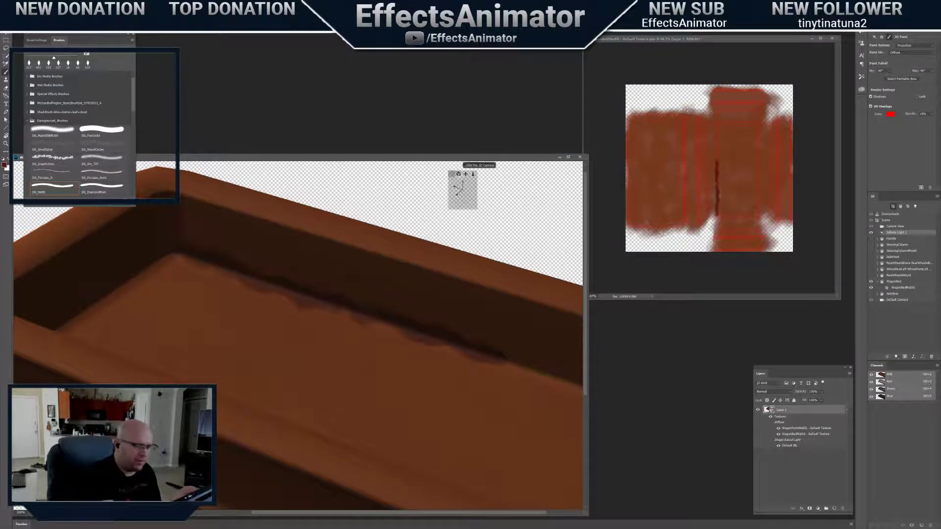
mouse_move(458, 175)
left_mouse_down()
mouse_move(450, 177)
mouse_move(465, 175)
left_mouse_up()
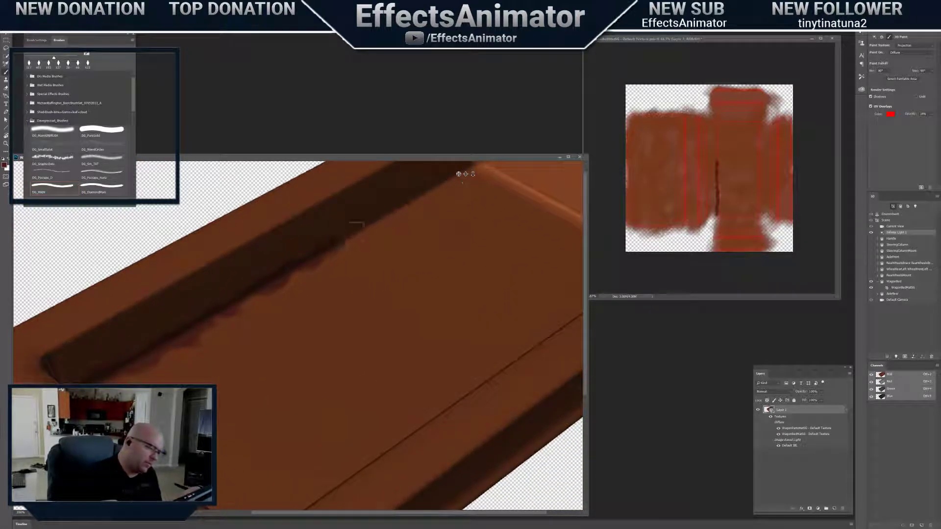
mouse_move(356, 231)
left_mouse_down()
mouse_move(382, 208)
mouse_move(384, 218)
left_mouse_up()
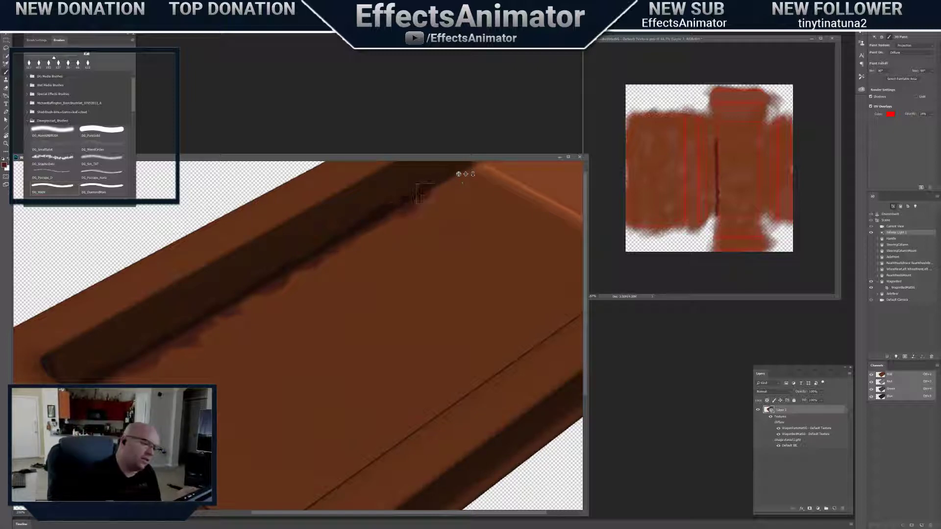
Continue the dark rust line around the inner corner and across the full seam between the end wall and the floor
mouse_move(466, 174)
left_mouse_down()
mouse_move(374, 248)
mouse_move(397, 243)
left_mouse_up()
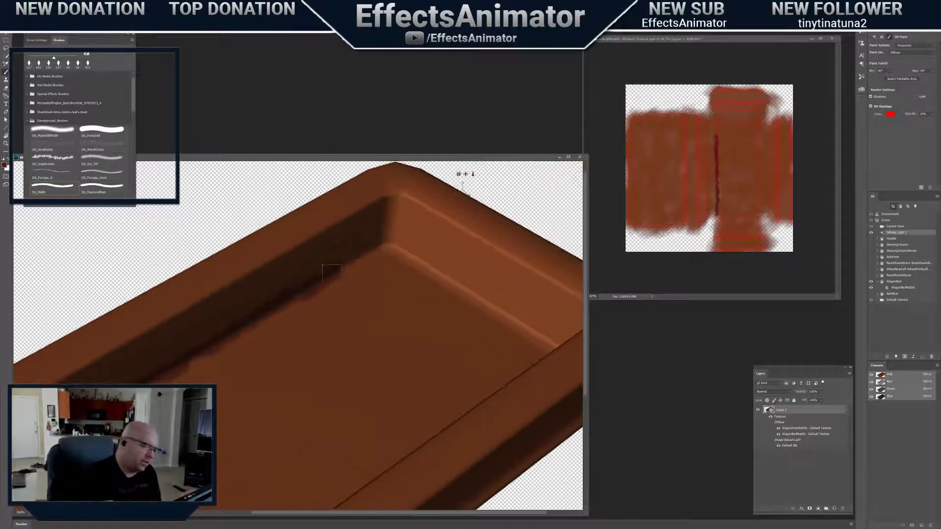
mouse_move(334, 274)
left_mouse_down()
mouse_move(371, 249)
mouse_move(409, 252)
mouse_move(388, 233)
mouse_move(461, 287)
left_mouse_up()
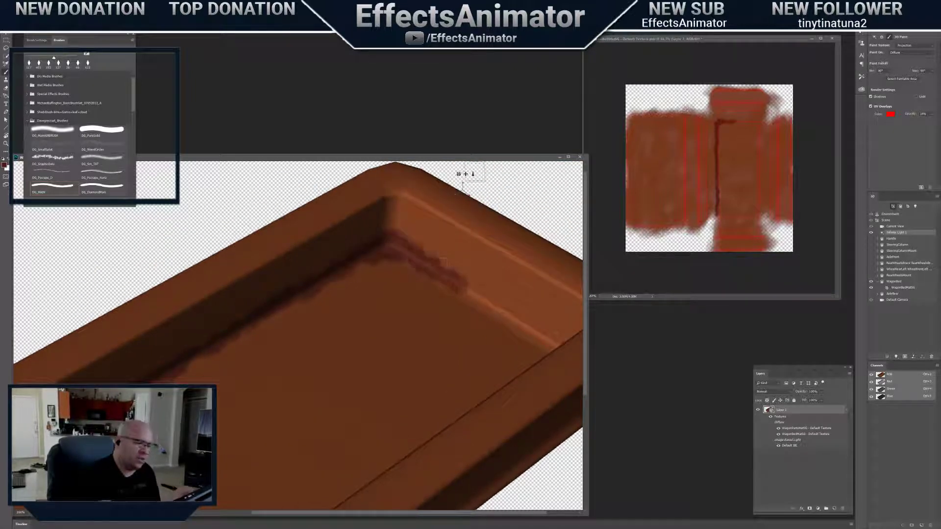
mouse_move(458, 174)
left_mouse_down()
mouse_move(468, 171)
mouse_move(438, 180)
left_mouse_up()
mouse_move(220, 321)
left_mouse_down()
mouse_move(246, 327)
mouse_move(198, 311)
mouse_move(223, 309)
mouse_move(258, 329)
mouse_move(288, 322)
mouse_move(284, 334)
left_mouse_up()
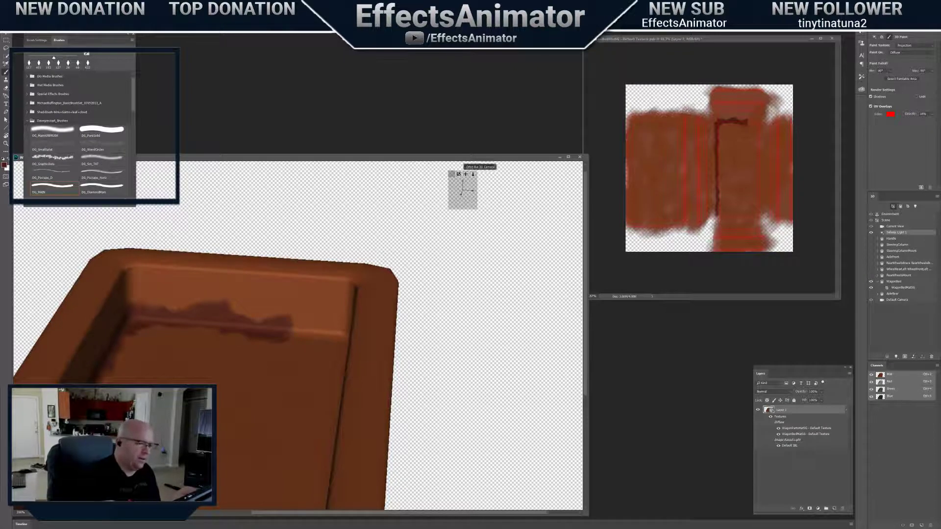
left_click_drag(458, 173, 491, 169)
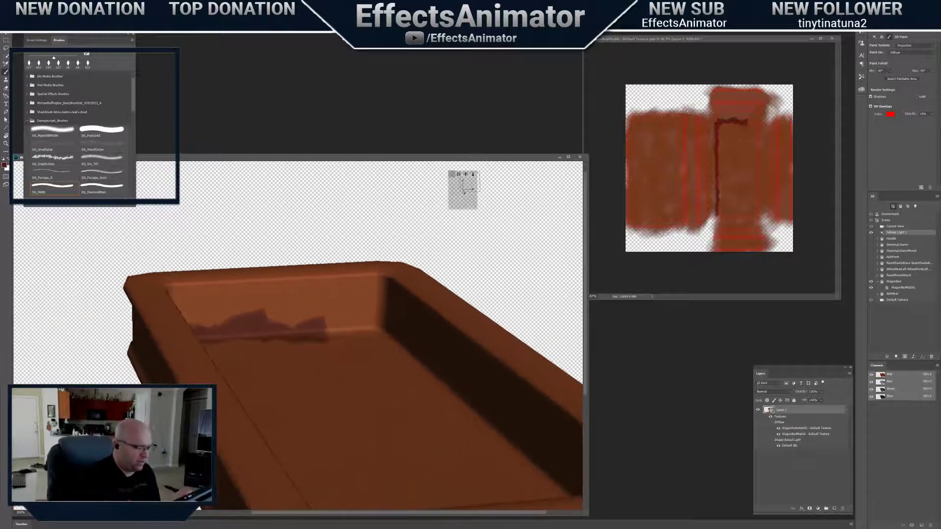
left_click_drag(330, 328, 387, 328)
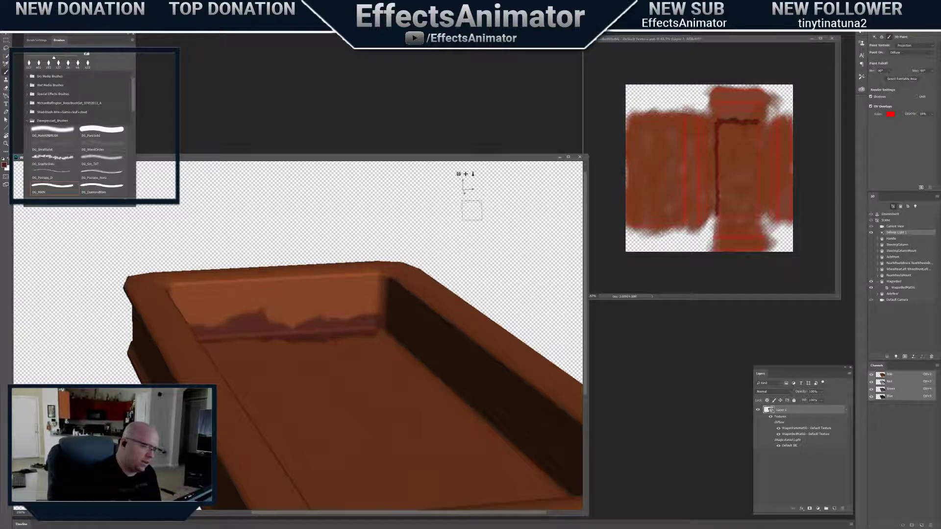
Select the infinite light and move it to the current view, looking down into the wagon bed from an angle
left_click_drag(459, 174, 467, 174)
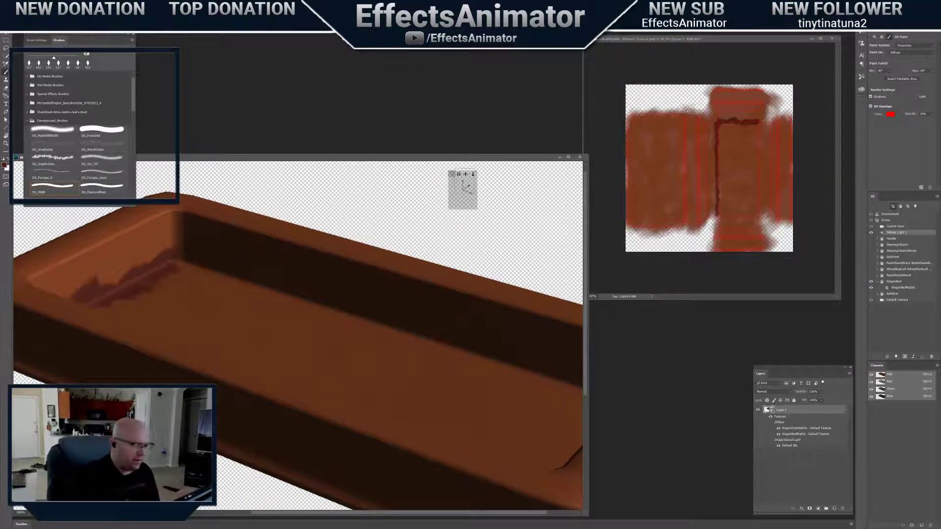
left_click_drag(460, 174, 468, 176)
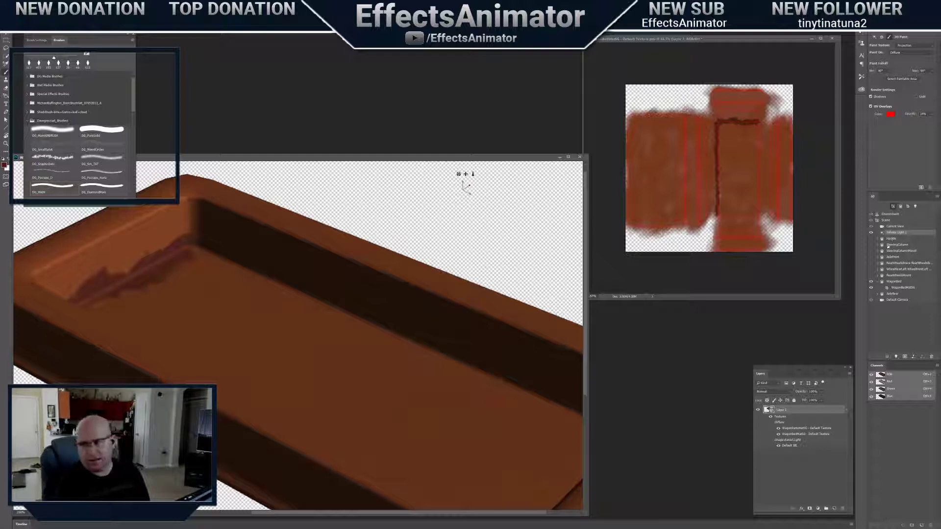
left_click(899, 233)
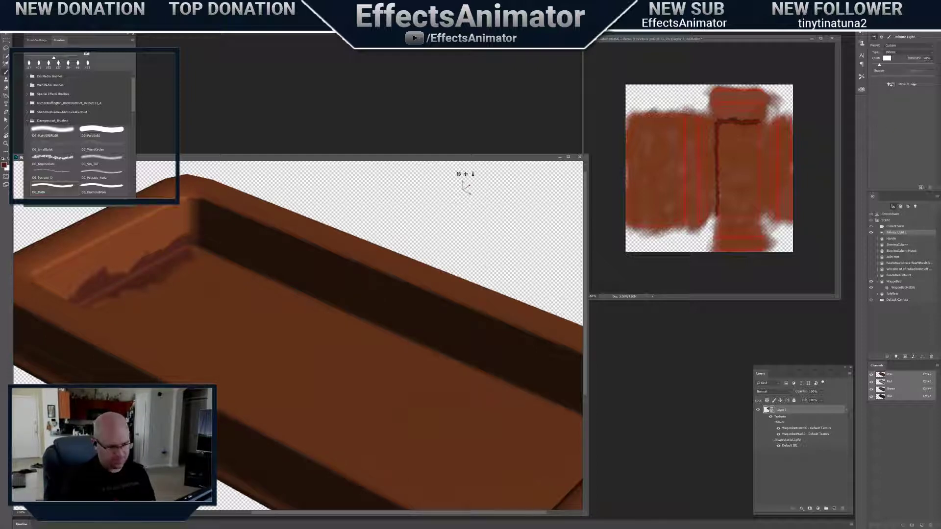
left_click(891, 86)
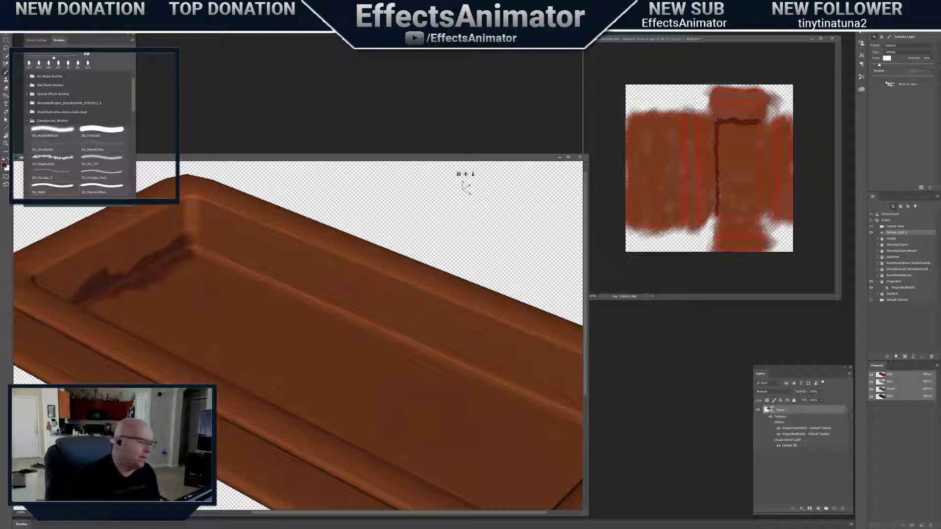
Paint an uneven dark rust line on the 3D bed from the inner corner along the opposite long wall's floor seam
left_click_drag(465, 174, 466, 174)
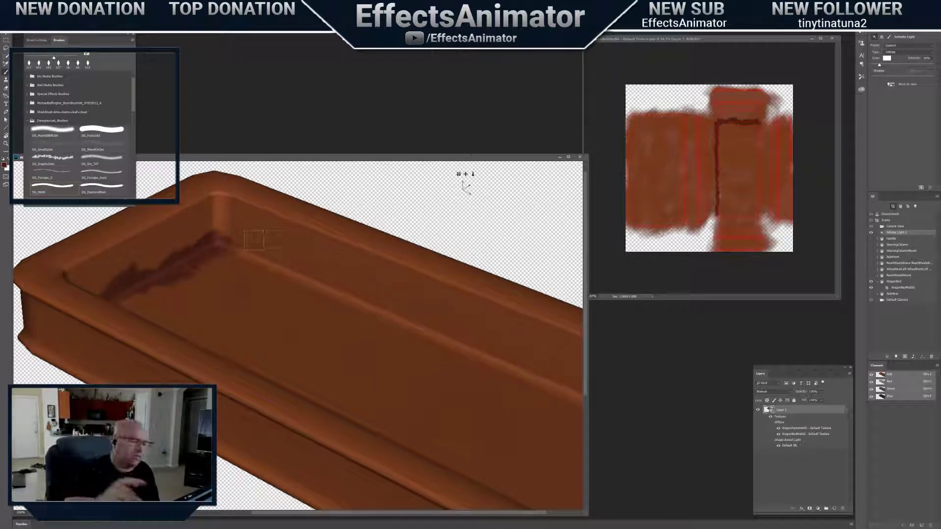
mouse_move(253, 240)
left_mouse_down()
mouse_move(241, 248)
mouse_move(283, 266)
mouse_move(224, 235)
left_mouse_up()
mouse_move(289, 262)
left_mouse_down()
mouse_move(426, 330)
mouse_move(384, 319)
mouse_move(448, 330)
mouse_move(515, 371)
left_mouse_up()
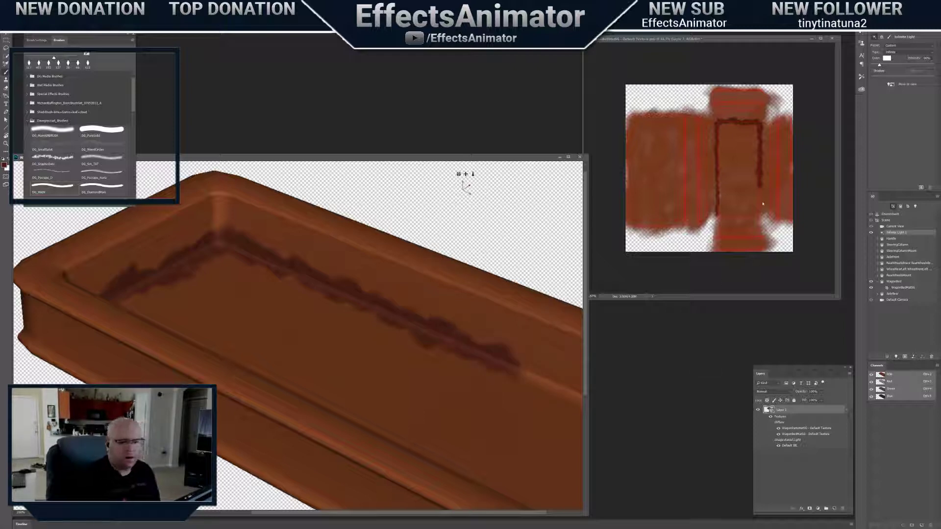
Finish the dark rust outline in the flat texture document by extending the long seam and painting across the remaining end seam
left_click(755, 227)
scroll(755, 227, "up", 2)
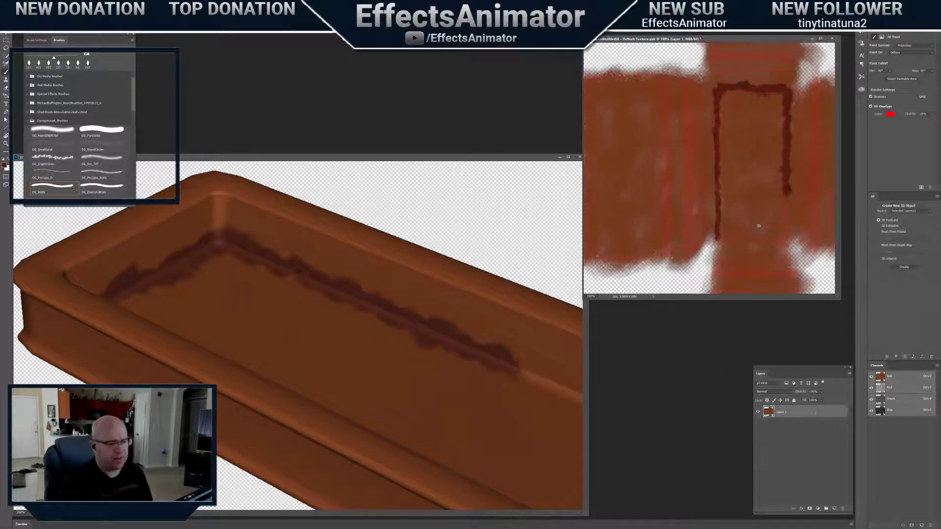
mouse_move(688, 180)
left_mouse_down()
mouse_move(690, 148)
mouse_move(686, 197)
left_mouse_up()
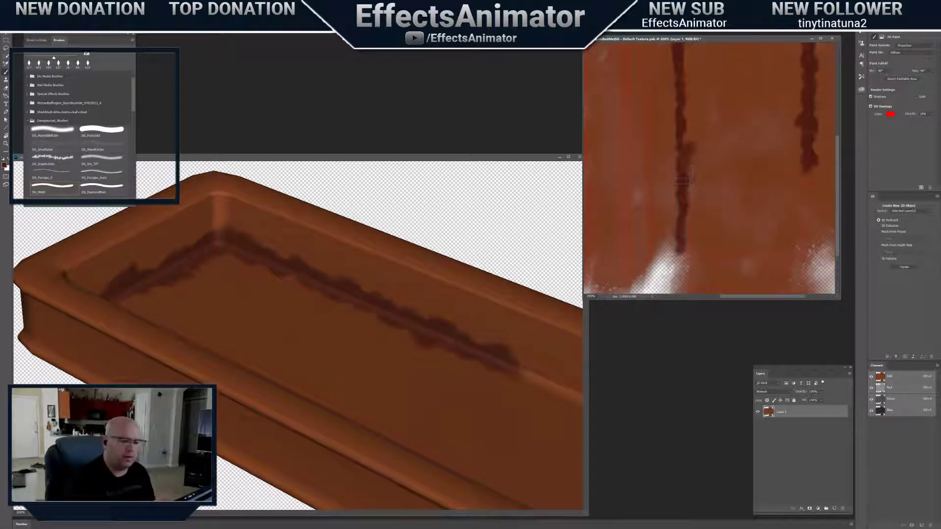
left_click_drag(776, 243, 729, 250)
left_click_drag(529, 380, 581, 409)
mouse_move(761, 257)
left_mouse_down()
mouse_move(679, 263)
mouse_move(637, 251)
left_mouse_up()
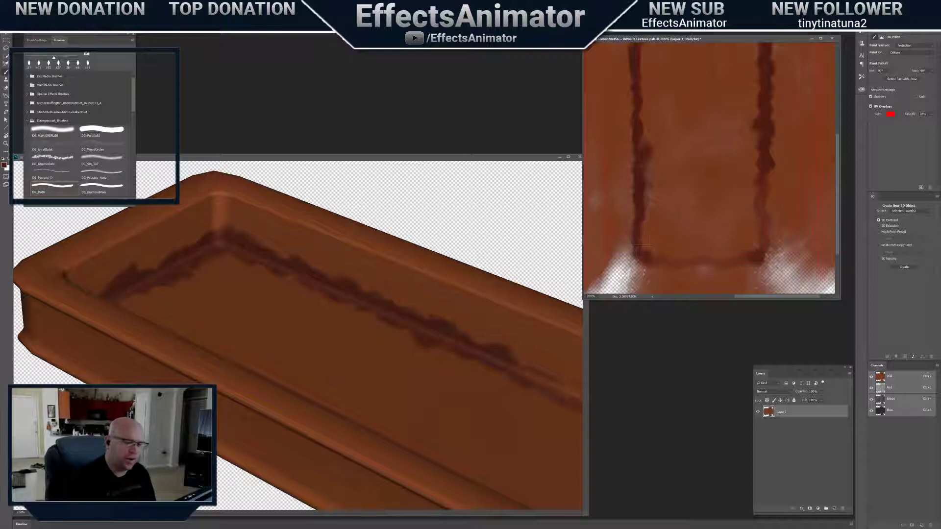
Thicken the dark rust on the far part of the long seam and along the newly painted end seam
left_click(520, 213)
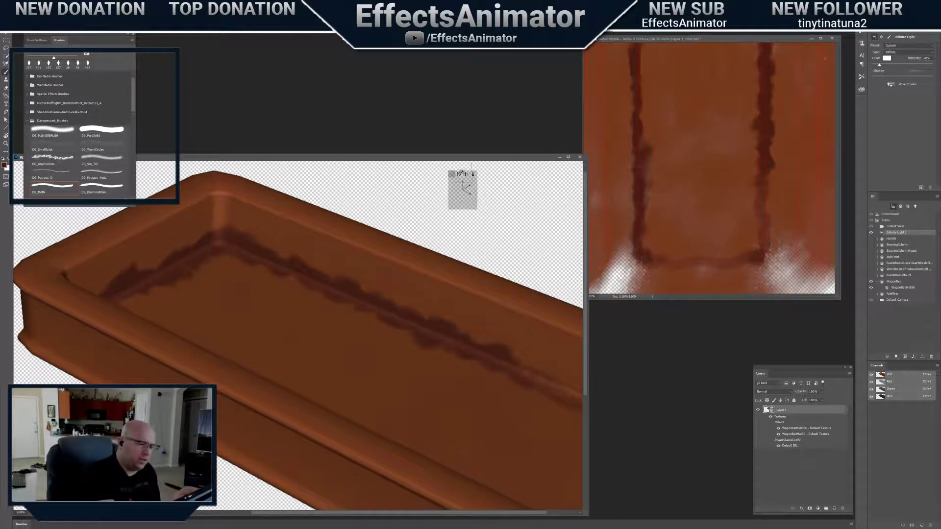
left_click_drag(459, 173, 478, 192)
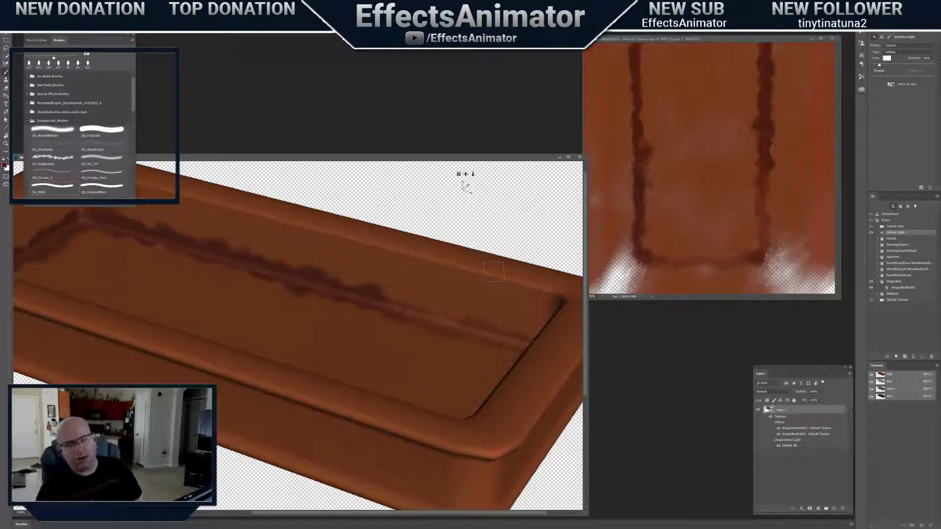
left_click_drag(418, 310, 506, 335)
left_click(691, 276)
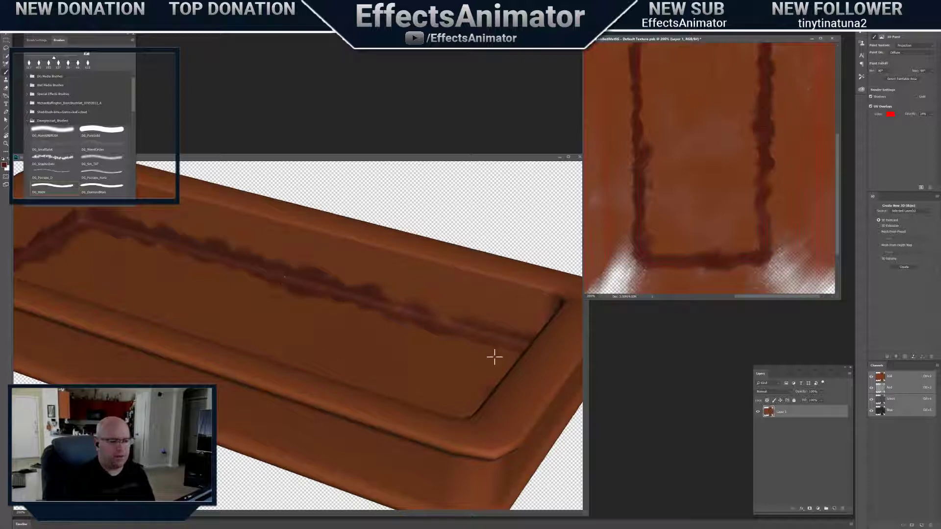
key("ctrl+minus")
key("ctrl+minus")
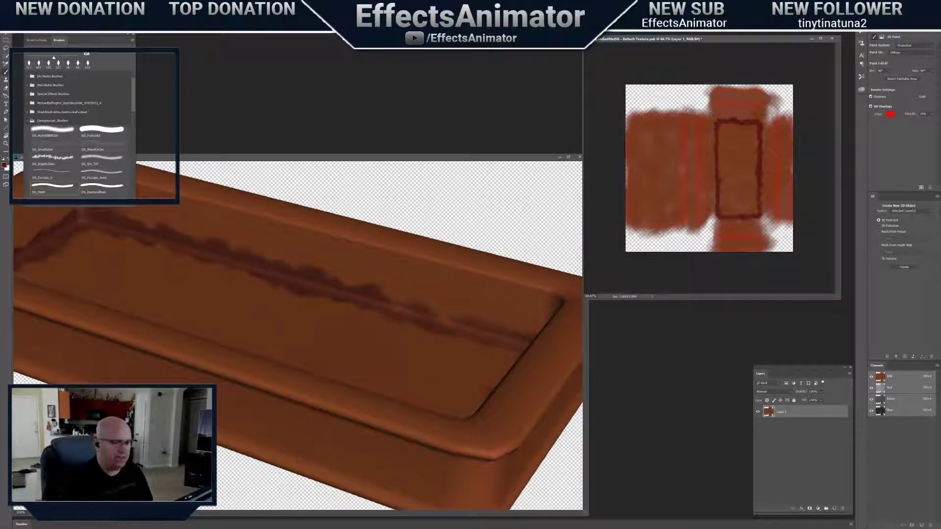
Add dark rust blotches along the middle of the long seam and frame the whole bed from above
left_click(464, 184)
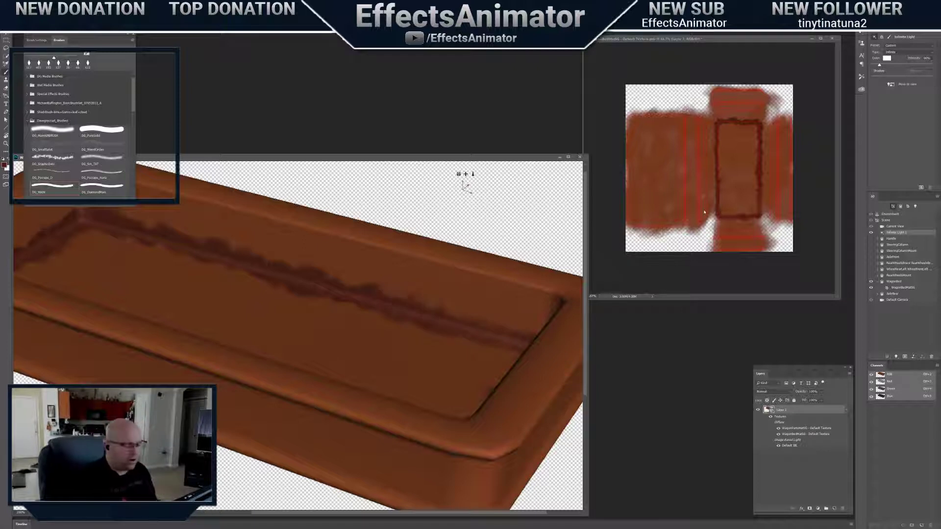
left_click_drag(458, 174, 475, 165)
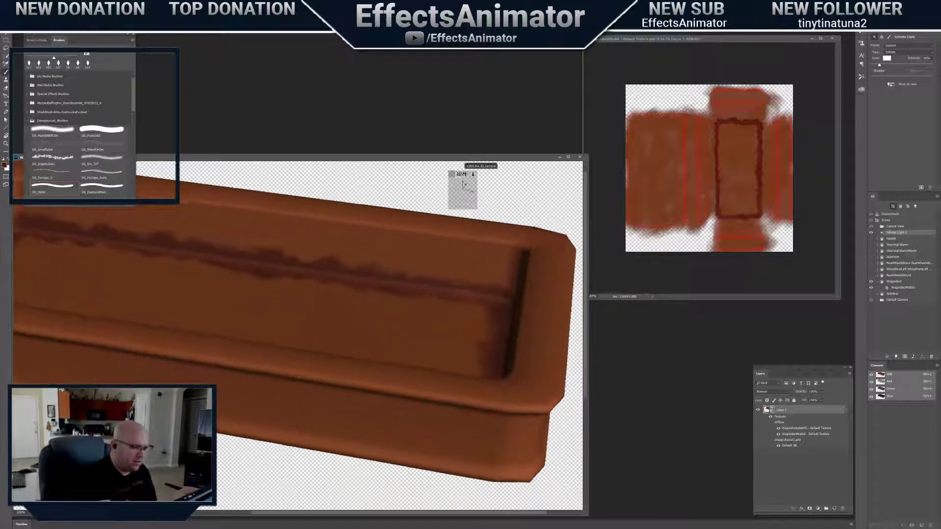
left_click(759, 181)
mouse_move(291, 261)
left_mouse_down()
mouse_move(317, 273)
mouse_move(315, 260)
mouse_move(333, 268)
left_mouse_up()
left_click(759, 290)
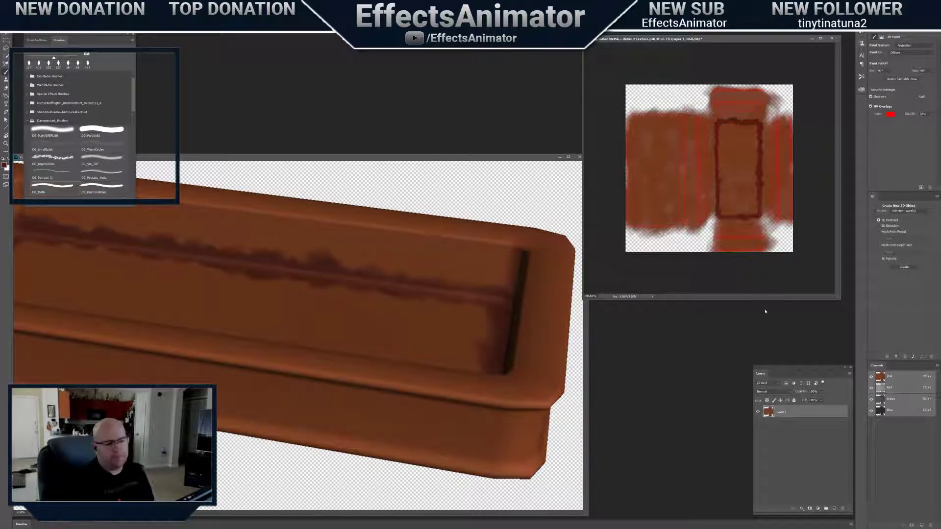
left_click(306, 263)
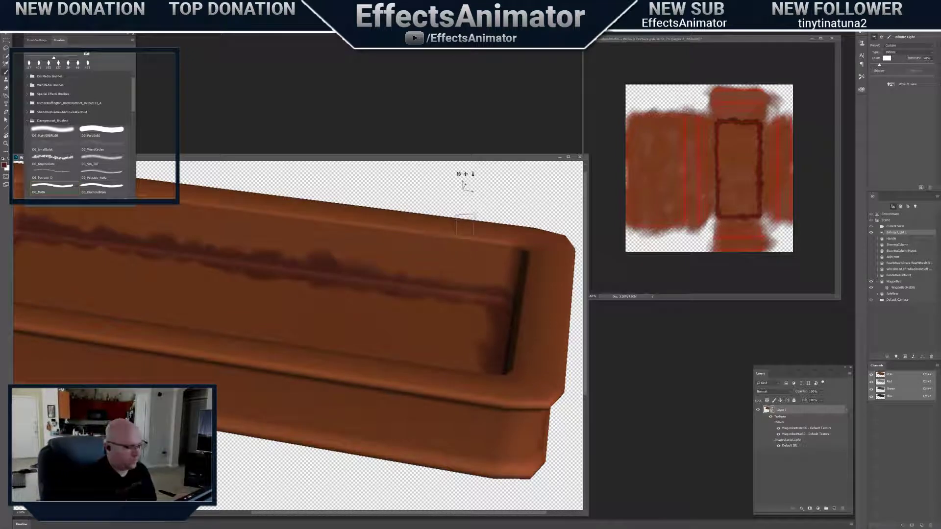
left_click_drag(459, 174, 451, 154)
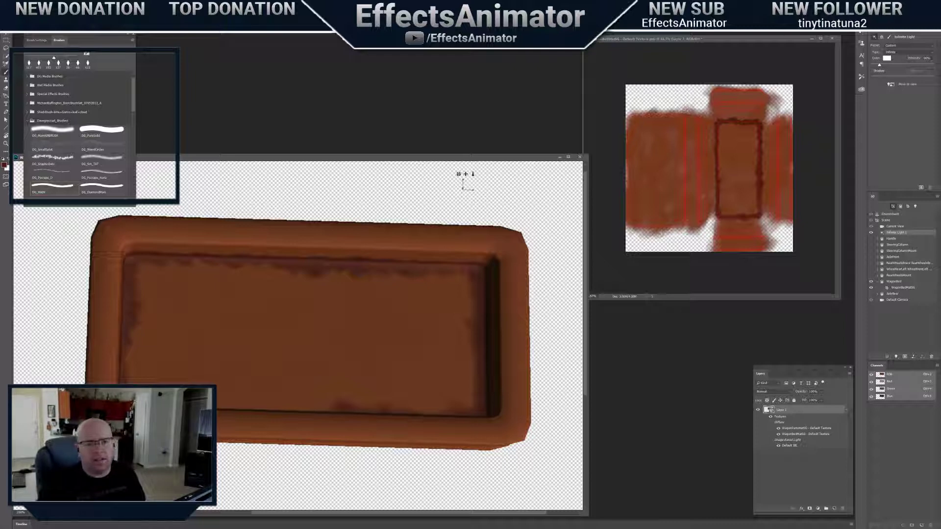
Switch to the browser and examine how rust spreads on the toy wagons in the "rusty wagon" Google Images results
left_click_drag(726, 528, 685, 165)
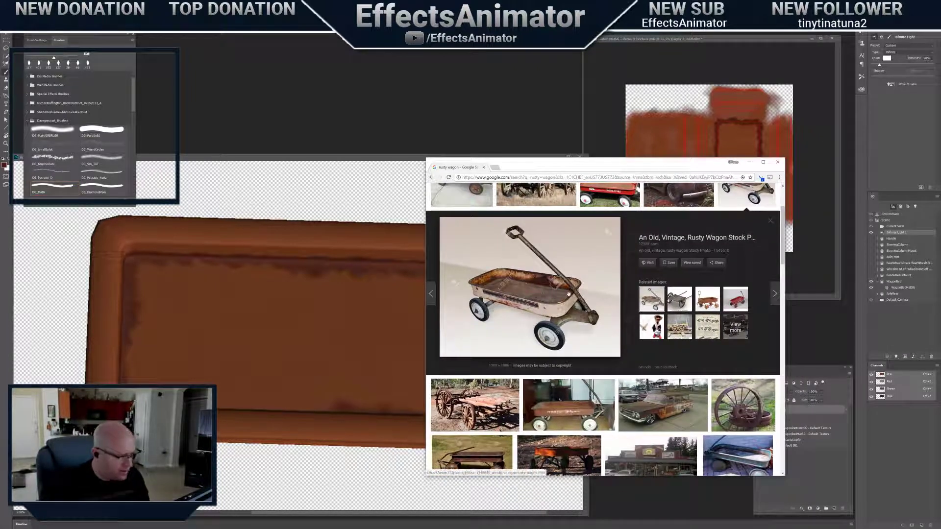
scroll(549, 301, "up", 1)
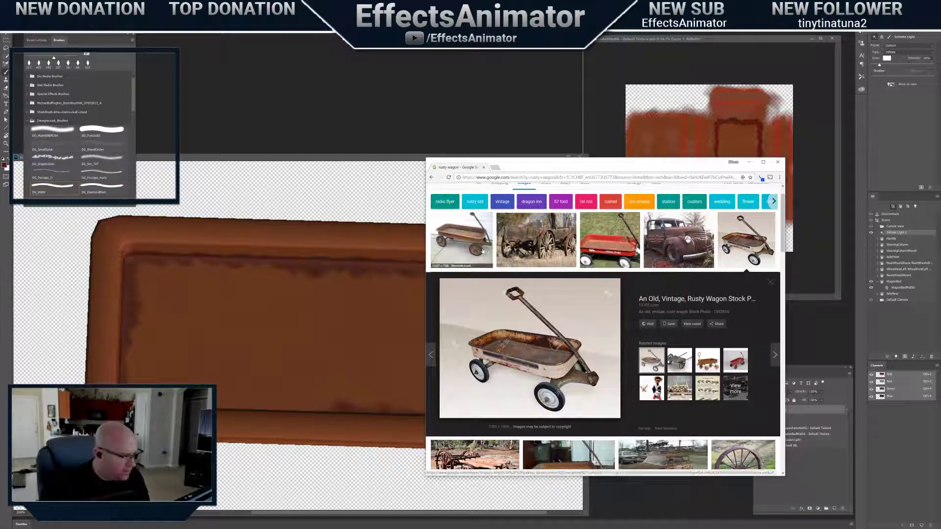
left_click(461, 241)
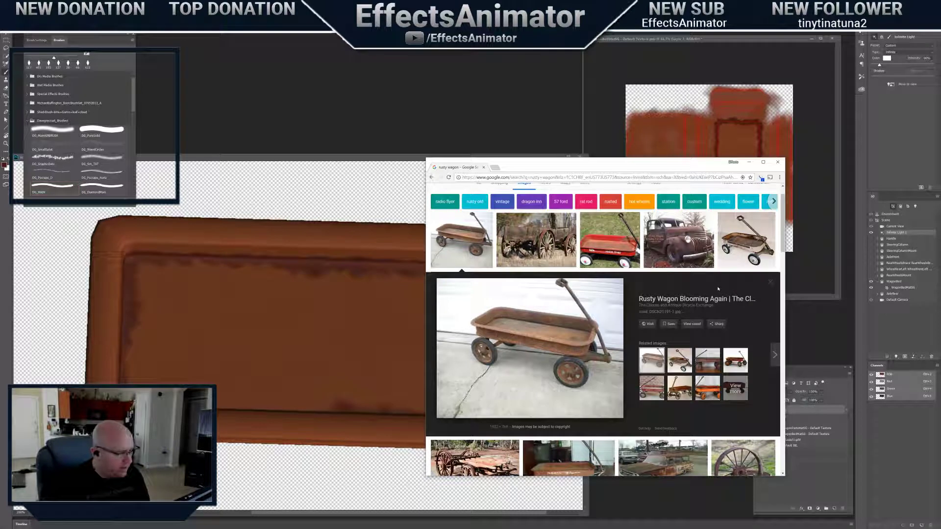
scroll(608, 329, "down", 1)
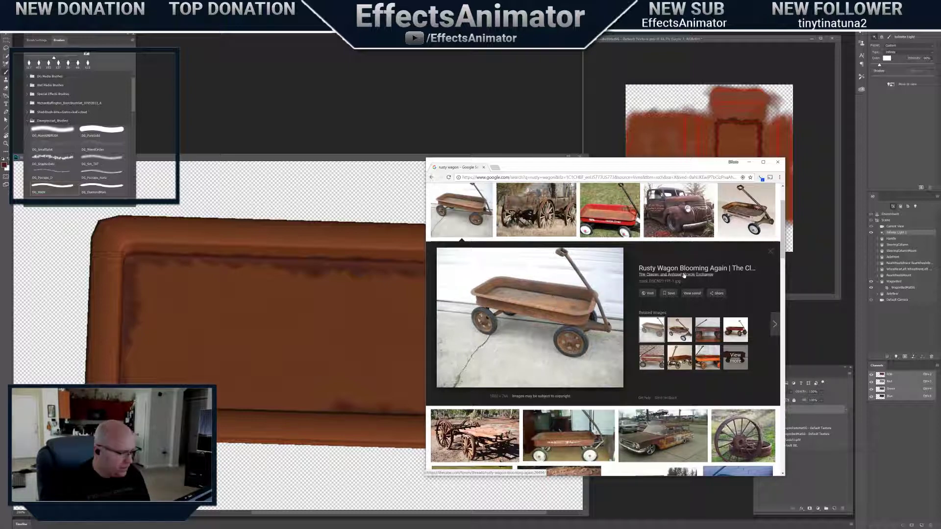
left_click(771, 251)
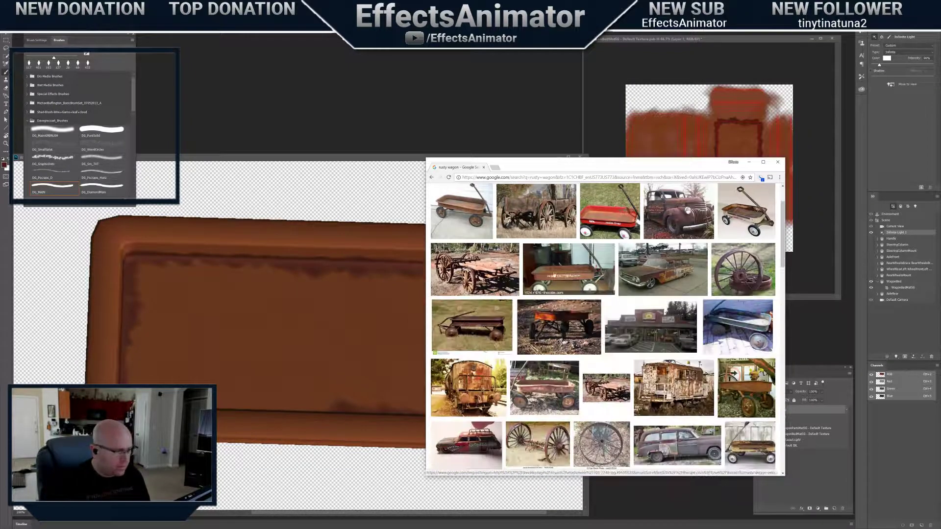
left_click(579, 270)
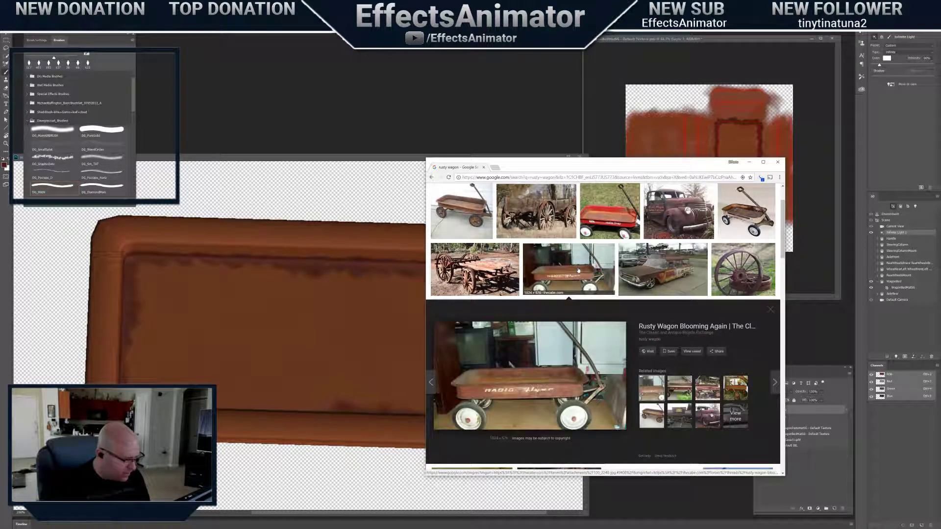
left_click(771, 311)
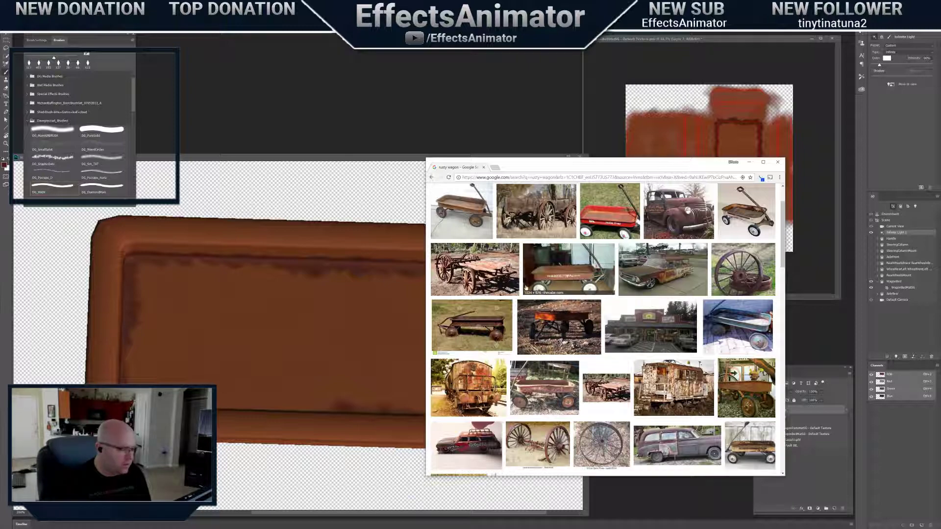
scroll(490, 272, "up", 3)
left_click(490, 272)
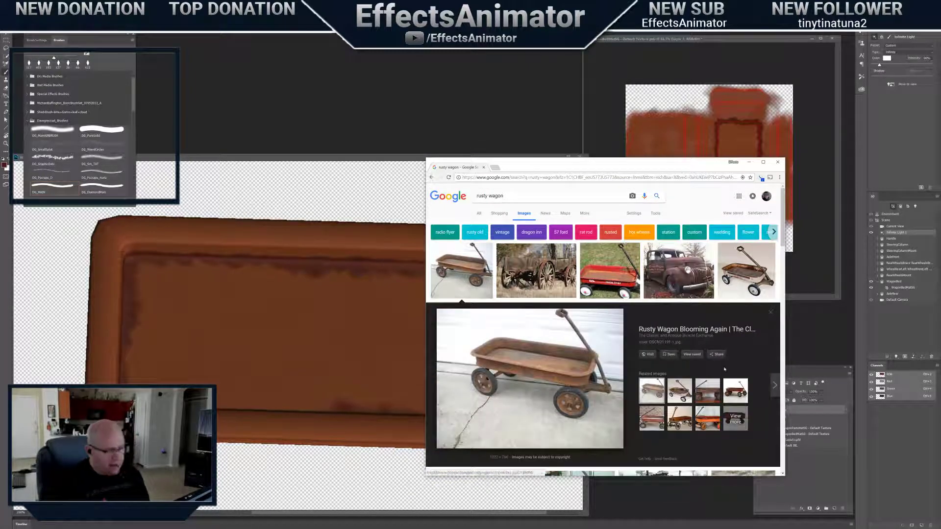
left_click(819, 369)
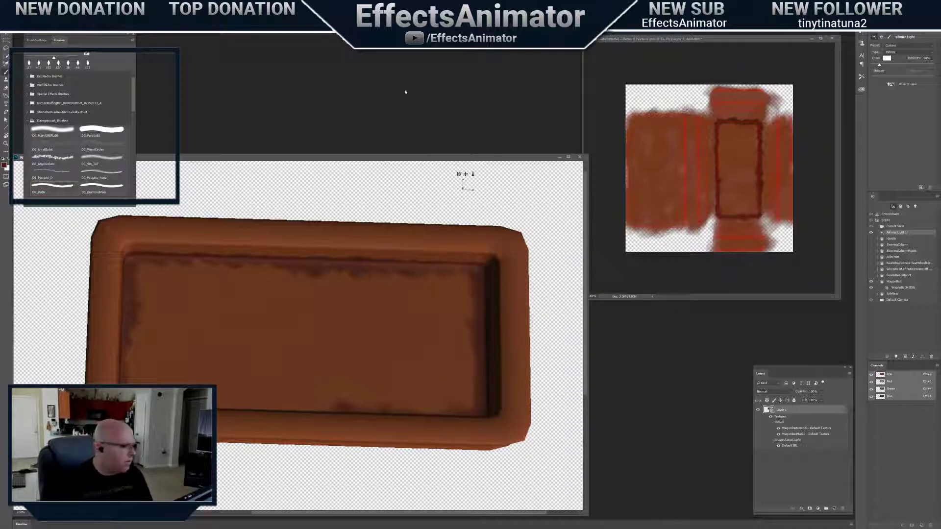
Move the texture document's window clear of the 3D view, then try a dark rust zigzag on the bed floor and undo it
left_click(663, 69)
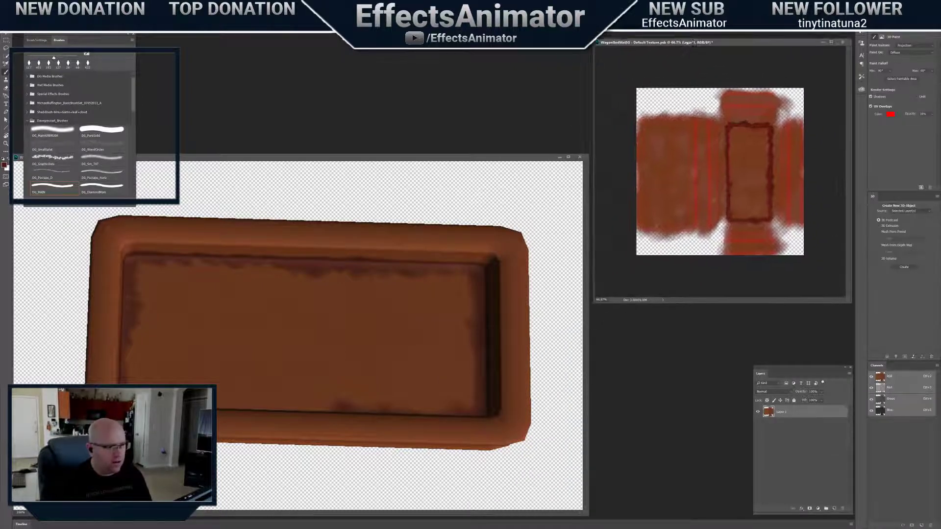
mouse_move(677, 37)
left_mouse_down()
mouse_move(663, 41)
mouse_move(676, 43)
left_mouse_up()
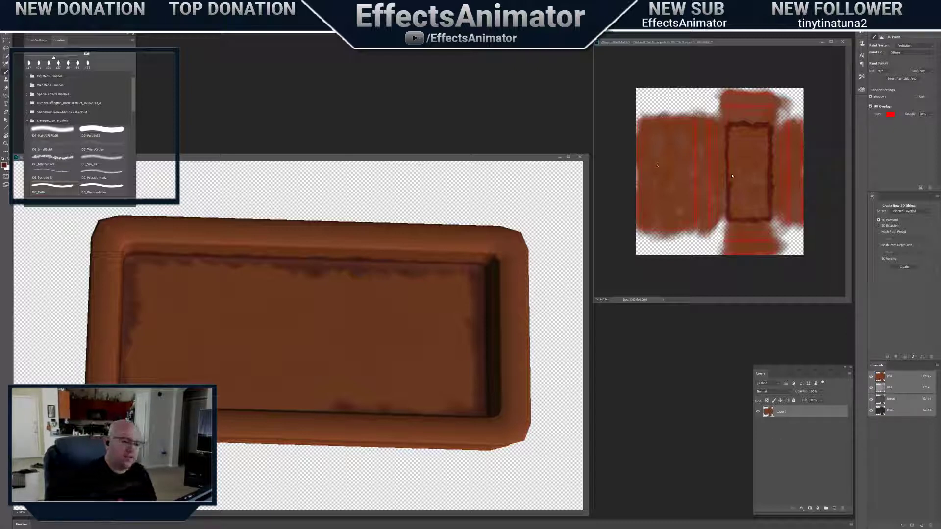
mouse_move(325, 405)
left_mouse_down()
mouse_move(334, 388)
mouse_move(384, 397)
mouse_move(434, 336)
left_mouse_up()
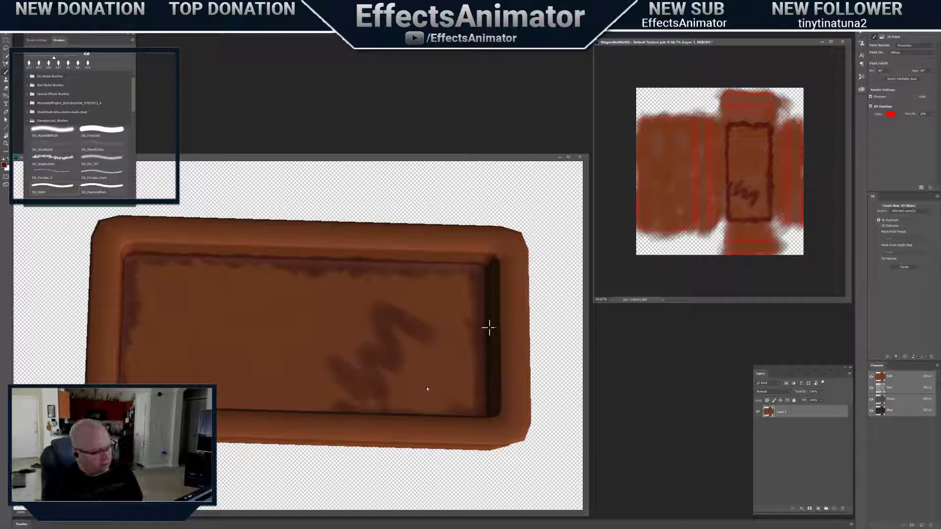
key("ctrl+z")
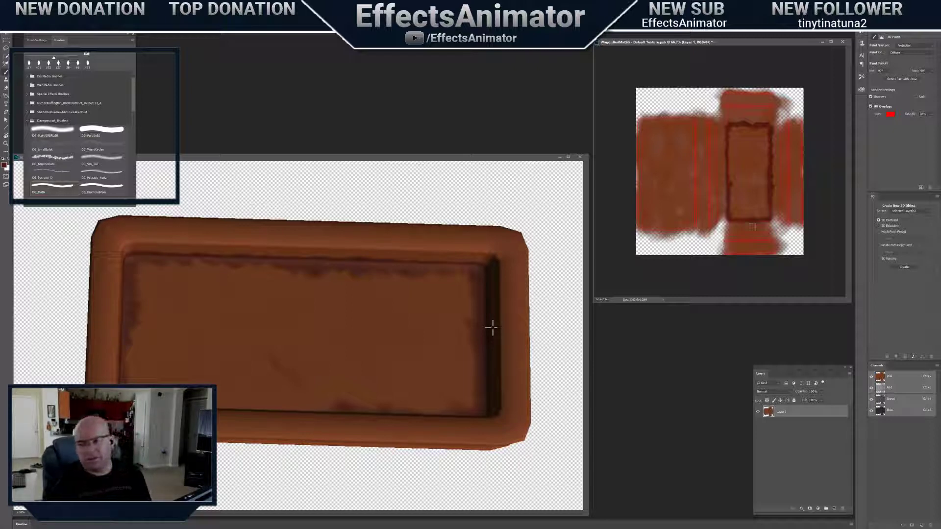
Tilt the wagon bed in the 3D view and set the foreground colour to a grey-brown with 21% saturation and 41% brightness
left_click(545, 159)
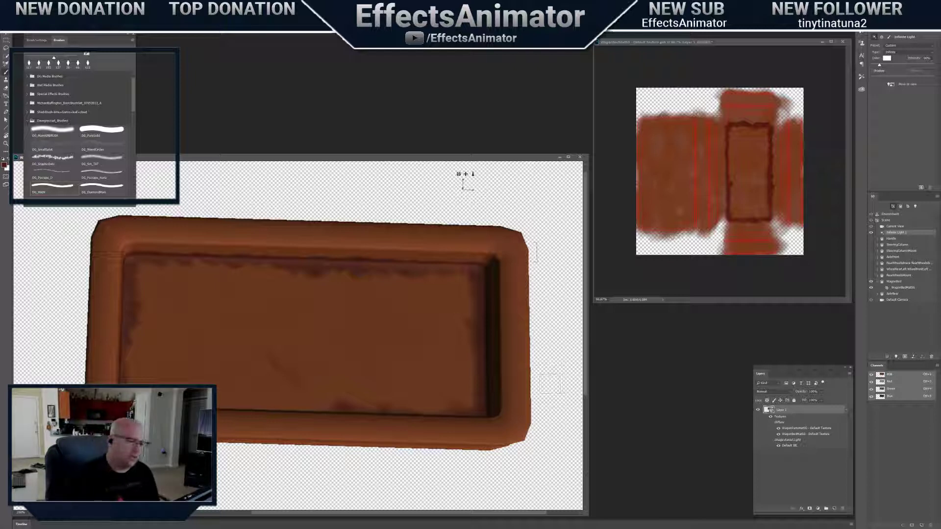
left_click_drag(458, 174, 466, 174)
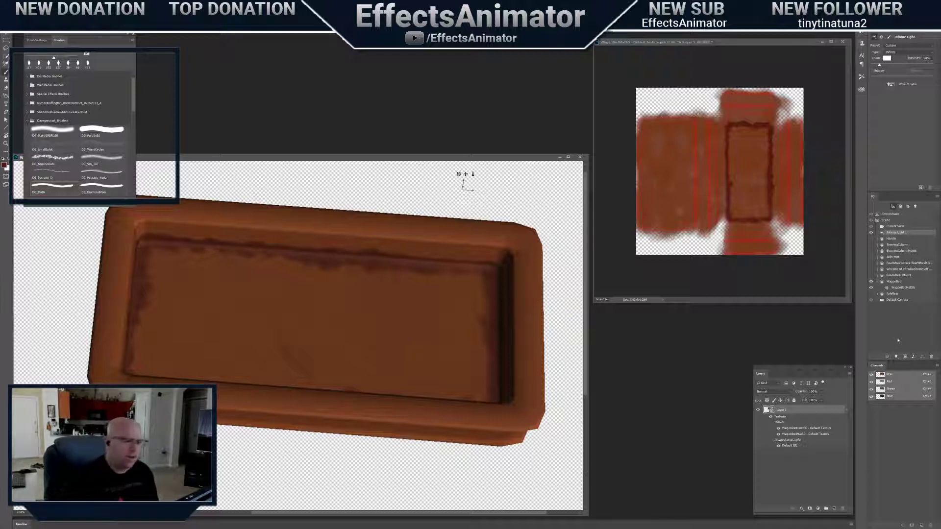
left_click_drag(505, 158, 505, 159)
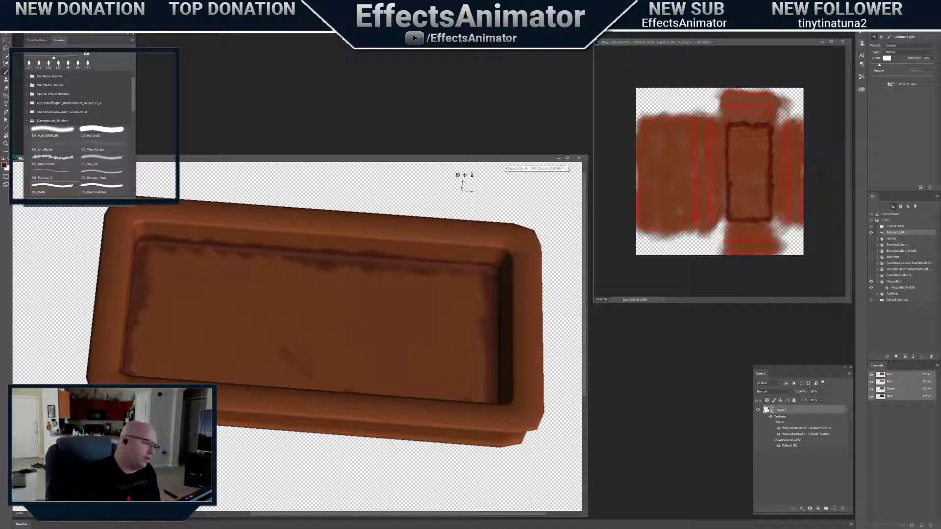
left_click(4, 165)
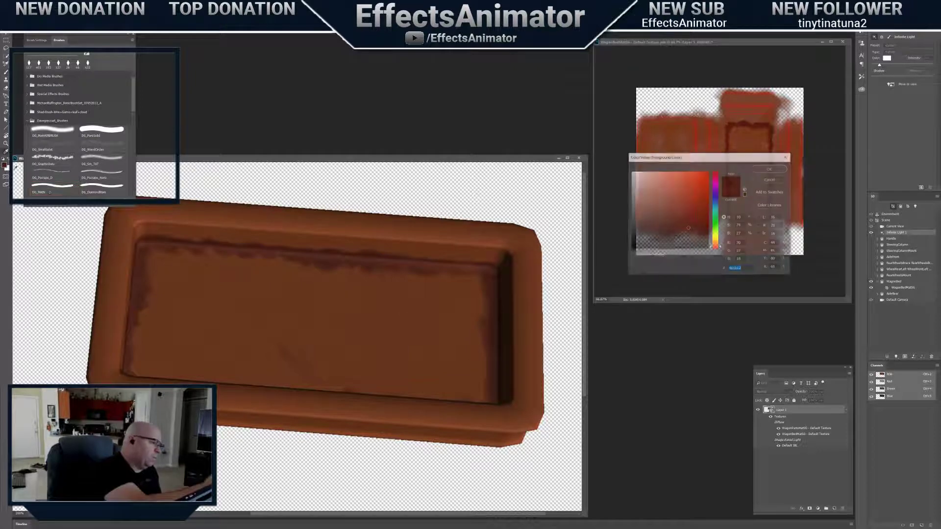
left_click_drag(719, 165, 591, 110)
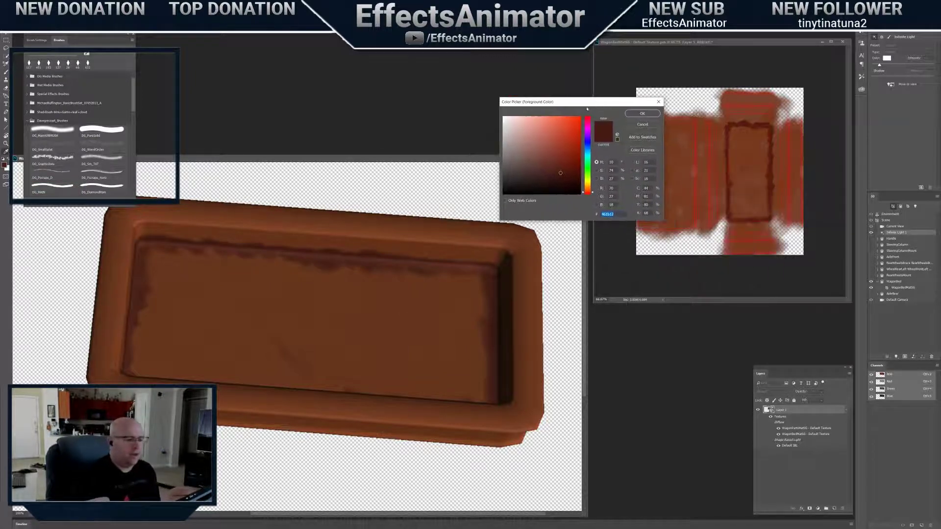
left_click(529, 147)
left_click(522, 147)
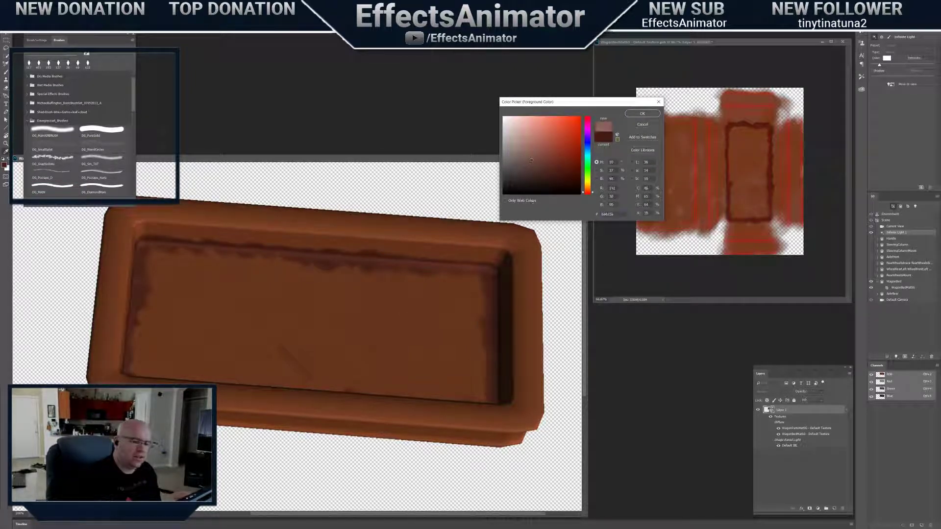
left_click(519, 162)
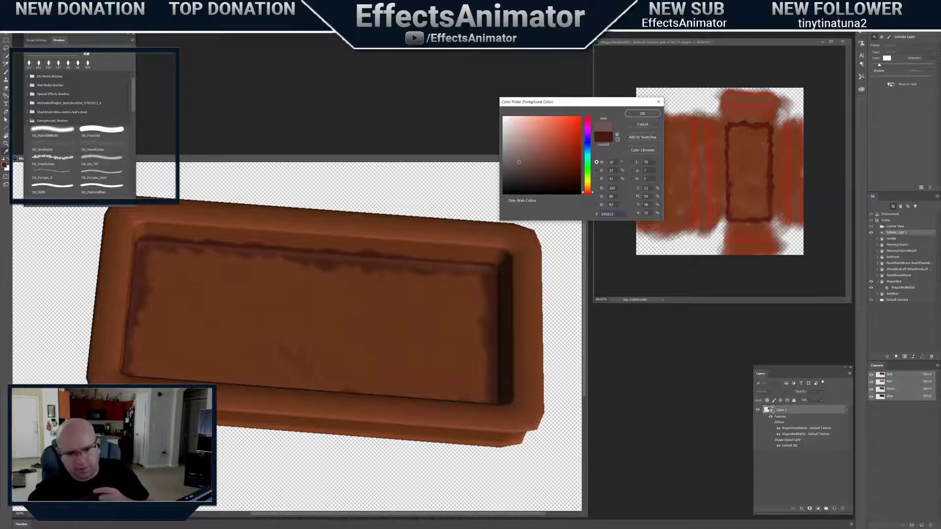
key("alt+Tab")
key("alt+Tab")
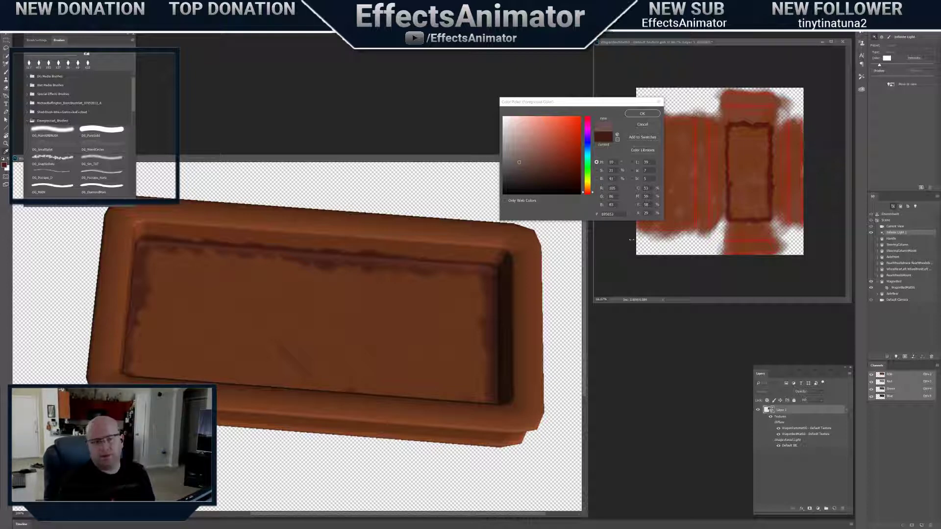
left_click(644, 113)
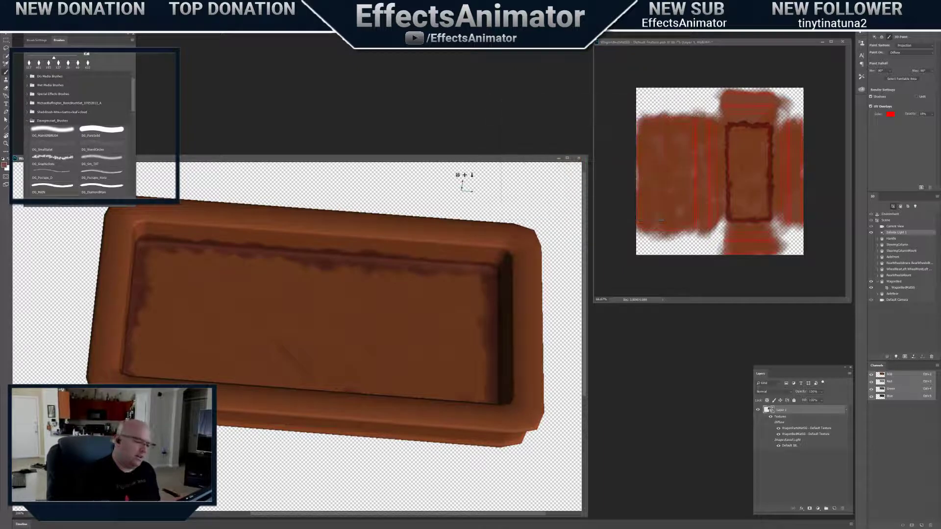
Enlarge the texture document's window and frame the rust-outlined floor rectangle in it
left_click_drag(463, 174, 444, 161)
left_click(750, 143)
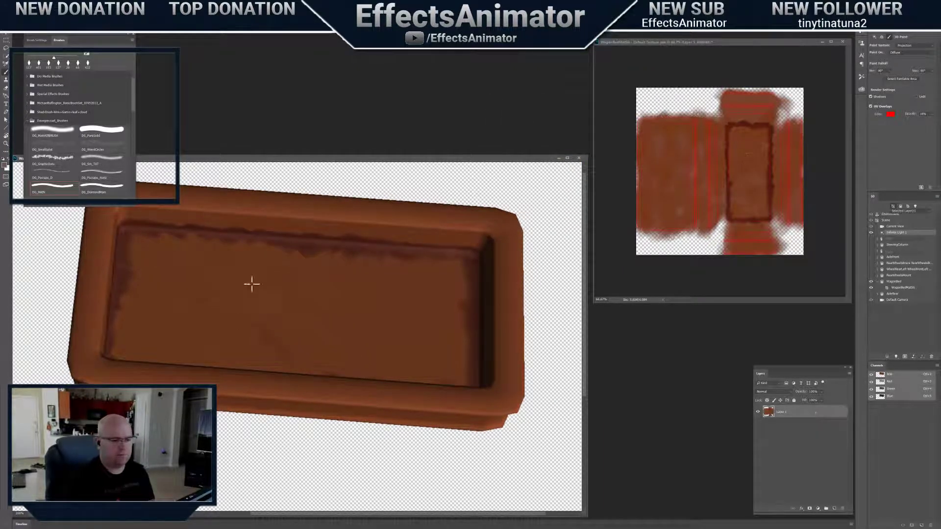
key("ctrl+1")
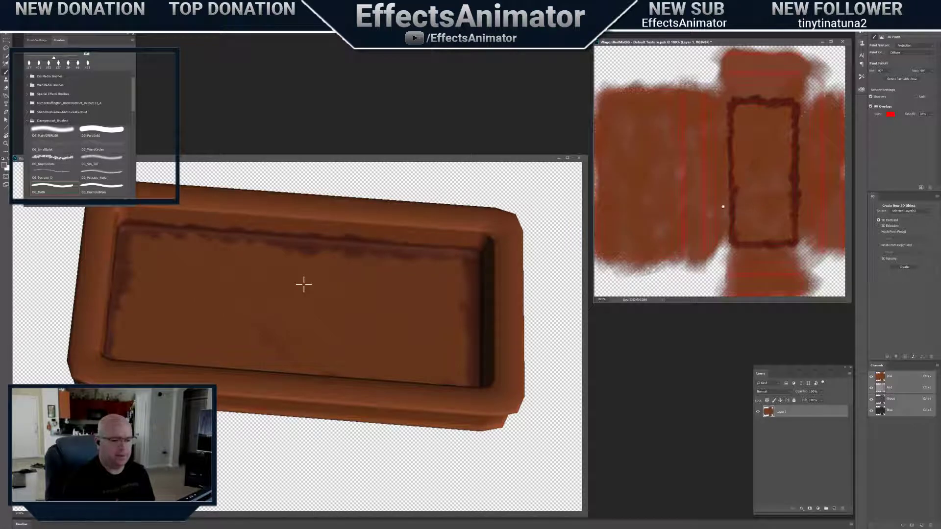
scroll(761, 208, "up", 1)
left_click_drag(766, 227, 735, 246)
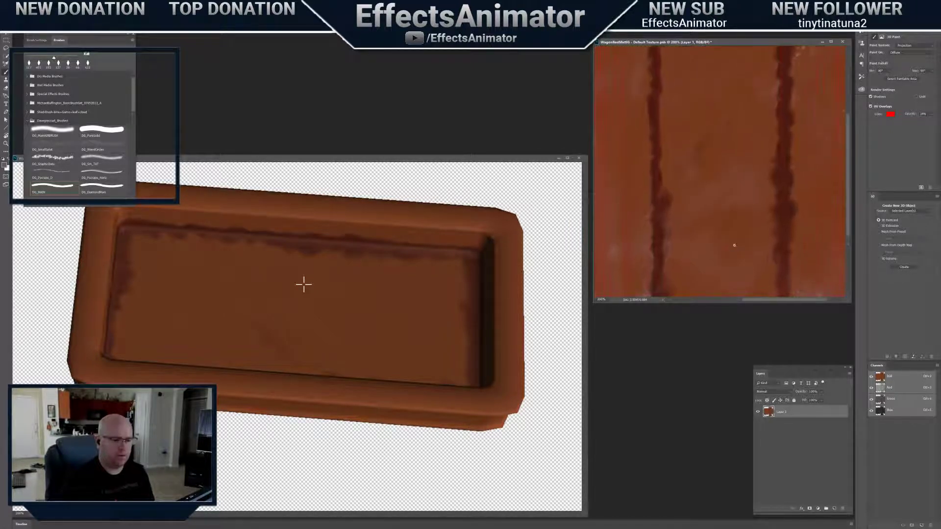
scroll(737, 233, "down", 1)
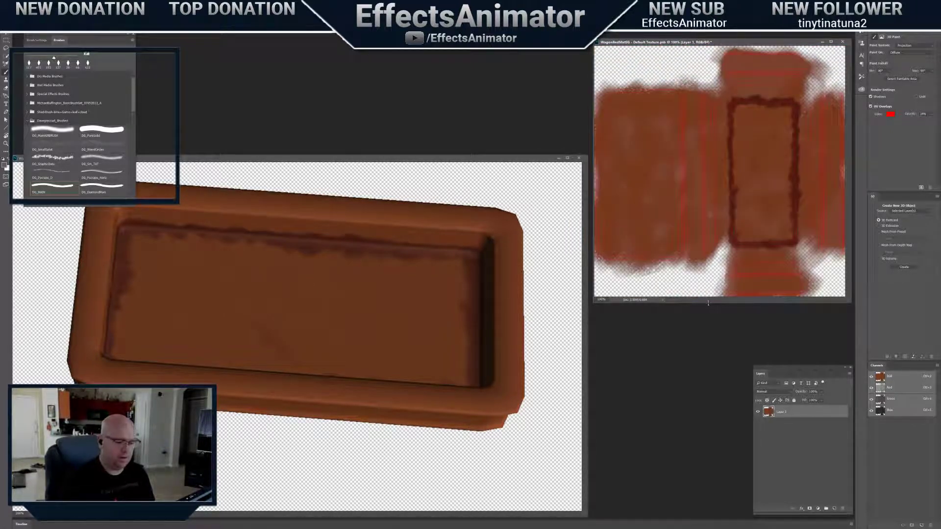
left_click_drag(708, 303, 708, 395)
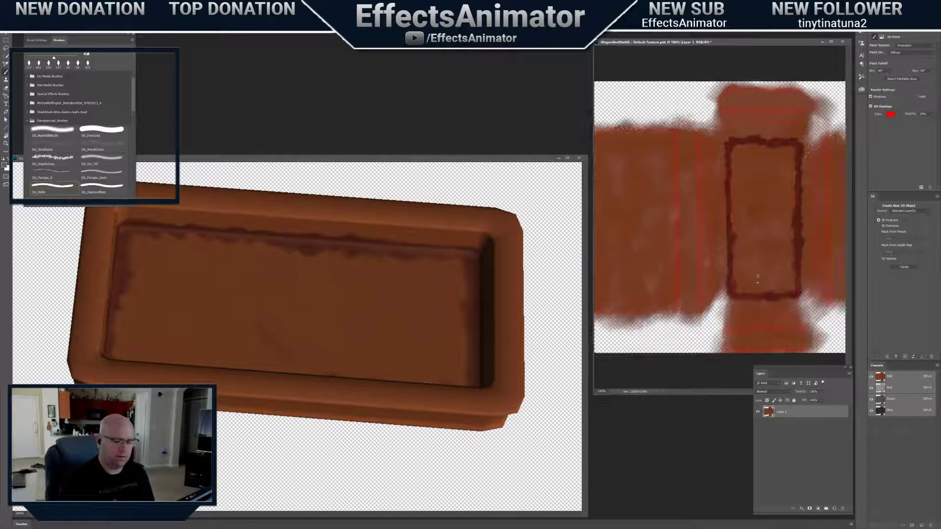
scroll(759, 283, "up", 1)
left_click_drag(757, 293, 703, 352)
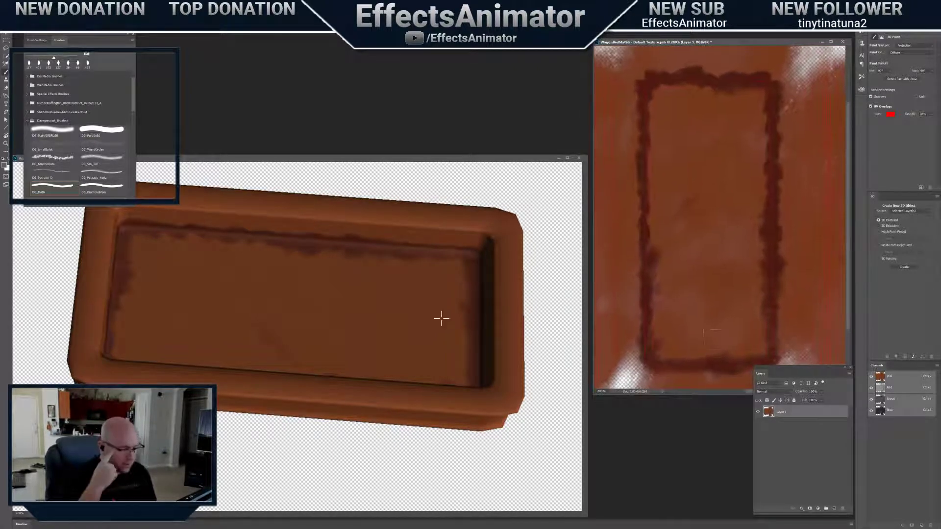
Paint a grey-brown worn patch across the middle and one end of the bed floor with an enlarged brush
left_click_drag(356, 309, 368, 311)
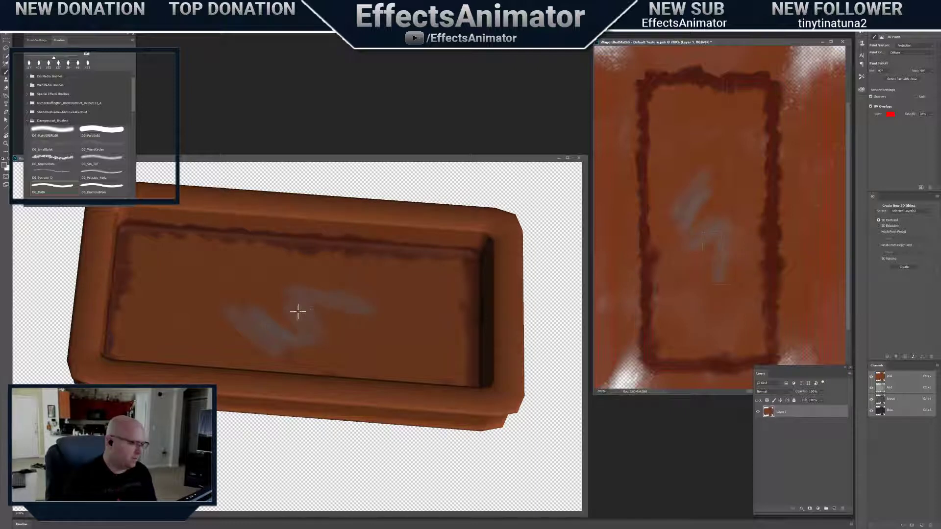
right_click(309, 306)
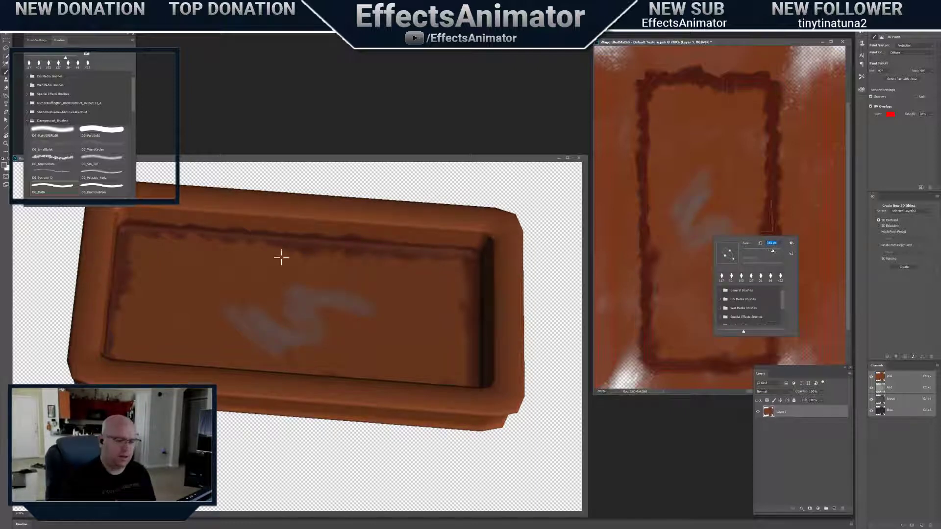
mouse_move(281, 256)
left_mouse_down()
mouse_move(261, 306)
mouse_move(294, 313)
mouse_move(370, 301)
mouse_move(330, 344)
mouse_move(407, 289)
mouse_move(241, 267)
mouse_move(207, 281)
mouse_move(221, 313)
mouse_move(373, 263)
mouse_move(318, 254)
mouse_move(242, 292)
mouse_move(311, 275)
mouse_move(407, 298)
left_mouse_up()
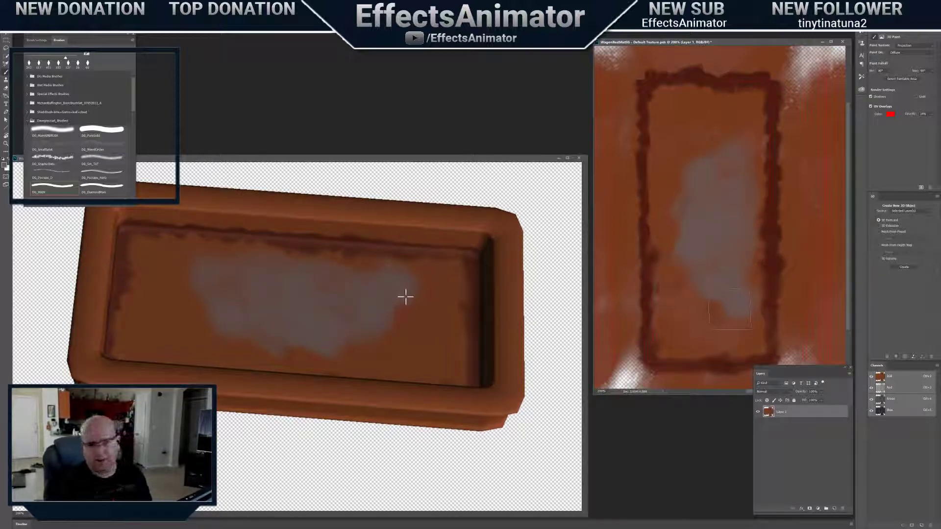
mouse_move(343, 308)
left_mouse_down()
mouse_move(371, 344)
mouse_move(400, 335)
mouse_move(432, 351)
mouse_move(404, 303)
mouse_move(411, 362)
left_mouse_up()
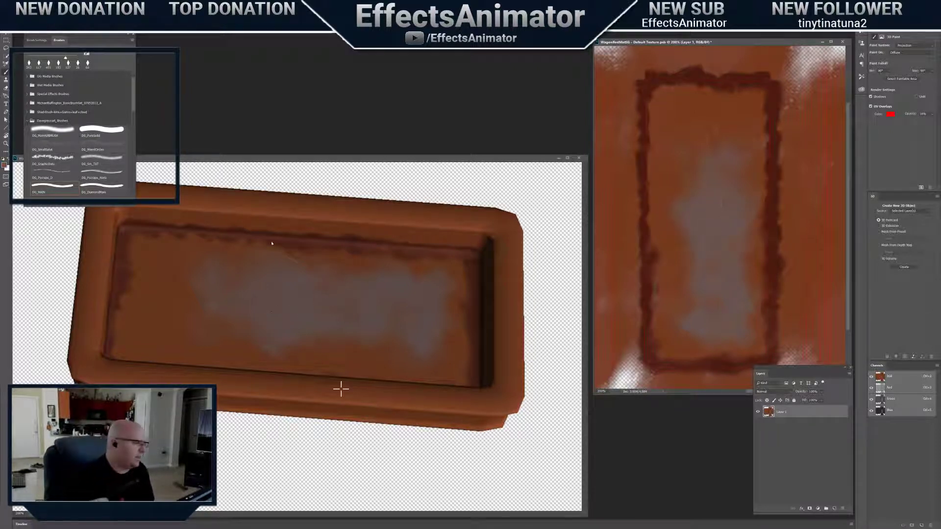
Choose a darker grey as the foreground colour and paint dark smudges within the grey patch near the floor's end
key("n")
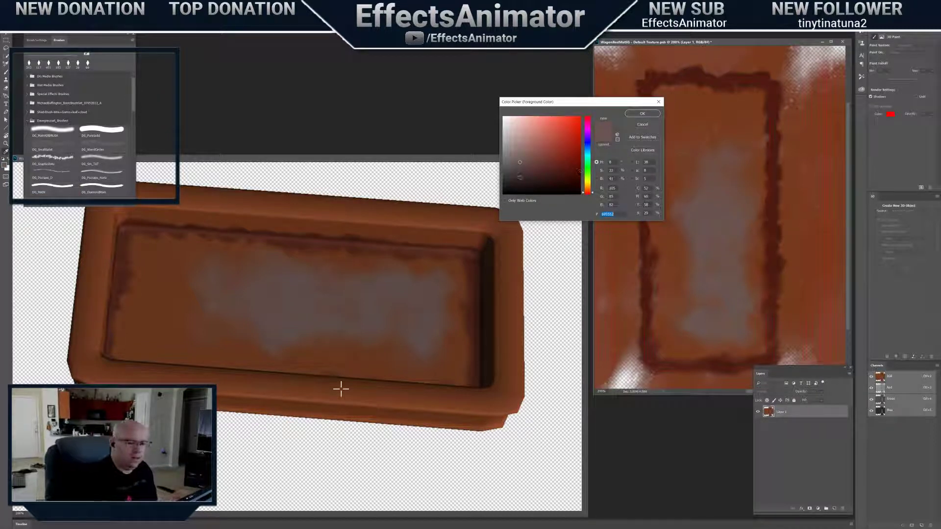
key("Return")
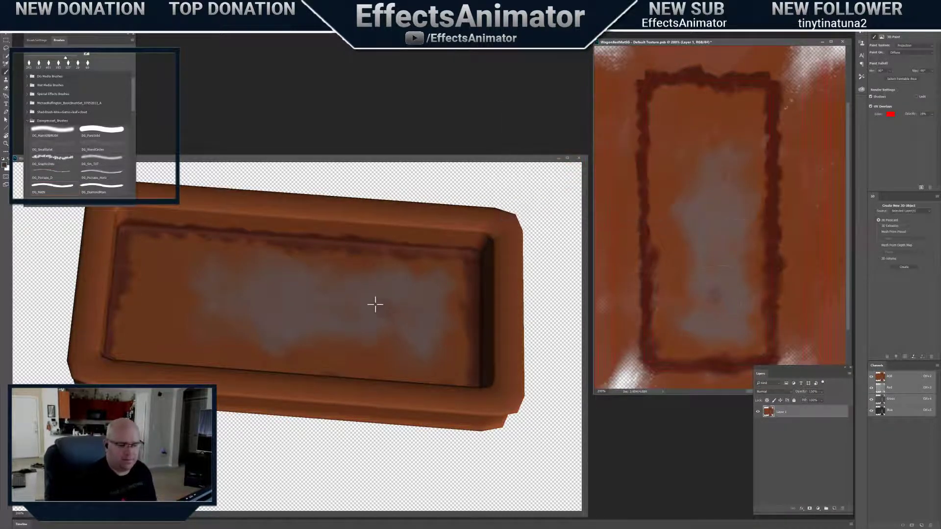
mouse_move(375, 305)
left_mouse_down()
mouse_move(334, 301)
mouse_move(367, 320)
mouse_move(385, 310)
mouse_move(325, 307)
left_mouse_up()
mouse_move(413, 285)
left_mouse_down()
mouse_move(424, 288)
mouse_move(416, 287)
mouse_move(422, 311)
mouse_move(431, 319)
mouse_move(425, 299)
mouse_move(441, 319)
mouse_move(431, 315)
mouse_move(441, 332)
mouse_move(427, 338)
mouse_move(437, 306)
left_mouse_up()
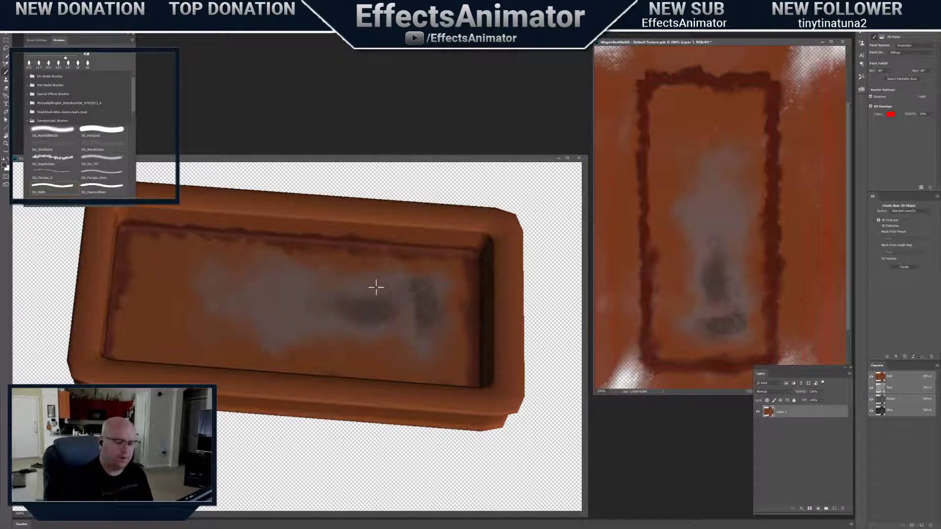
mouse_move(342, 304)
left_mouse_down()
mouse_move(359, 314)
mouse_move(323, 307)
left_mouse_up()
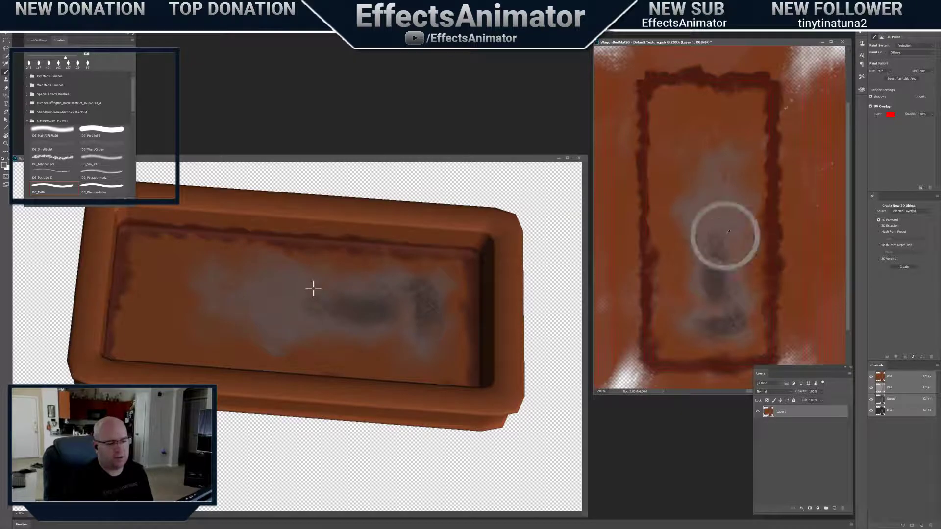
Blend sampled tones and dark reddish-brown strokes into the grey patch on the floor, reducing the brush size
left_click(315, 306, "alt")
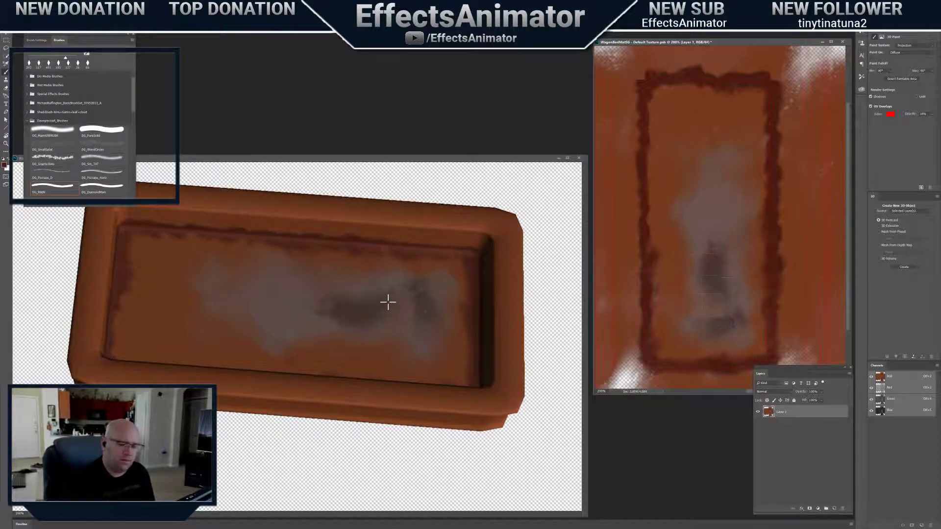
mouse_move(285, 281)
left_mouse_down()
mouse_move(273, 277)
mouse_move(348, 284)
left_mouse_up()
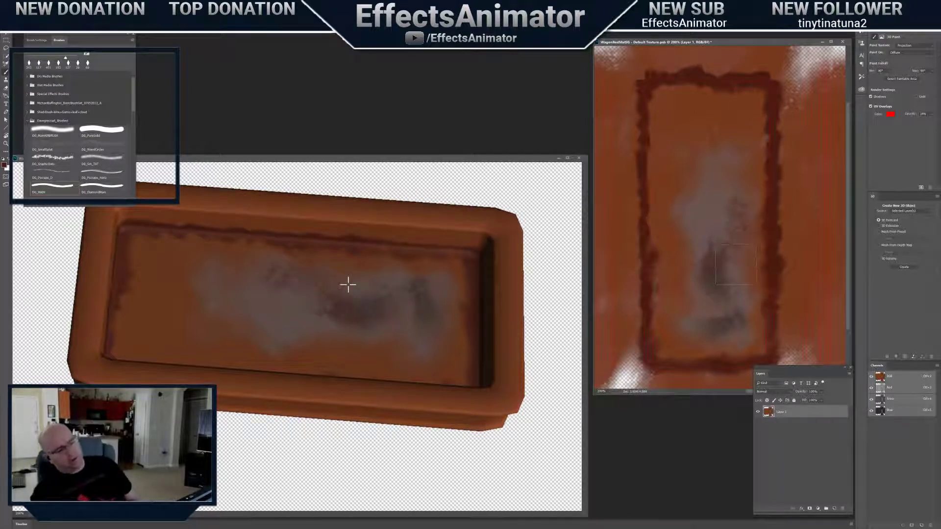
right_click(295, 281)
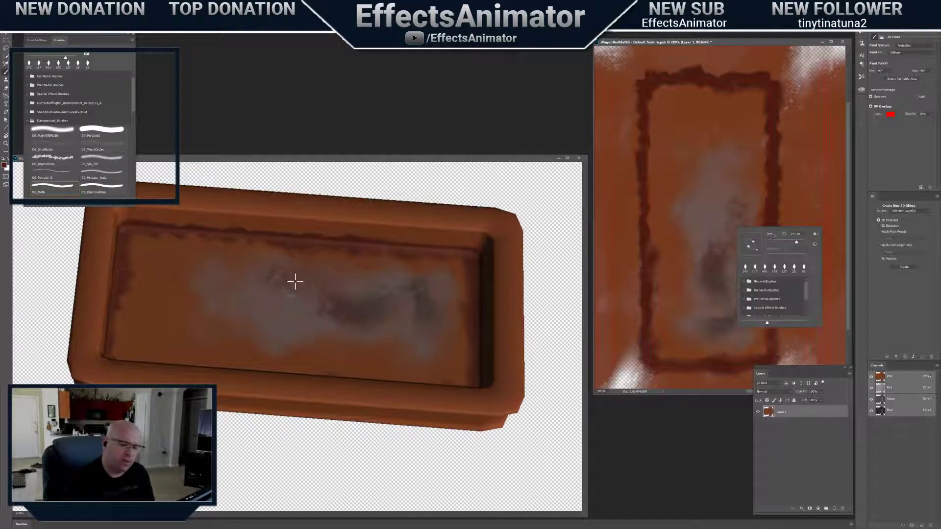
left_click_drag(796, 241, 789, 241)
left_click(297, 283)
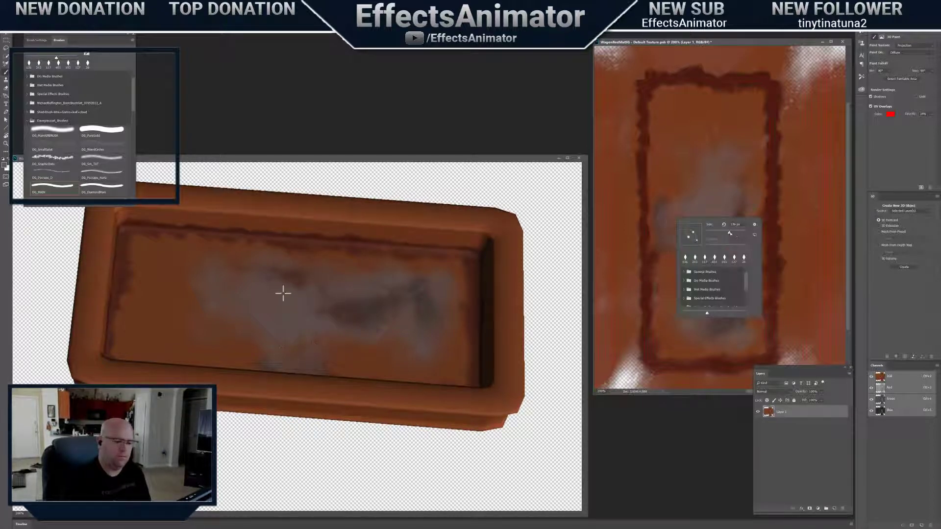
Cover the rest of the bed floor with mottled grey-brown up to the rust outline, and review the full texture layout
left_click_drag(278, 360, 321, 352)
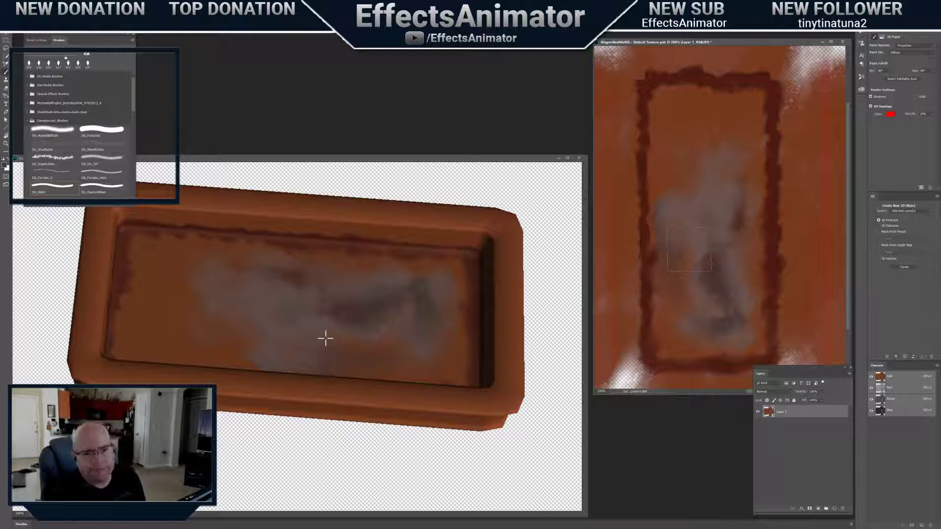
mouse_move(147, 350)
left_mouse_down()
mouse_move(228, 305)
mouse_move(165, 312)
mouse_move(138, 338)
mouse_move(237, 350)
mouse_move(157, 359)
mouse_move(143, 283)
mouse_move(142, 317)
mouse_move(136, 288)
left_mouse_up()
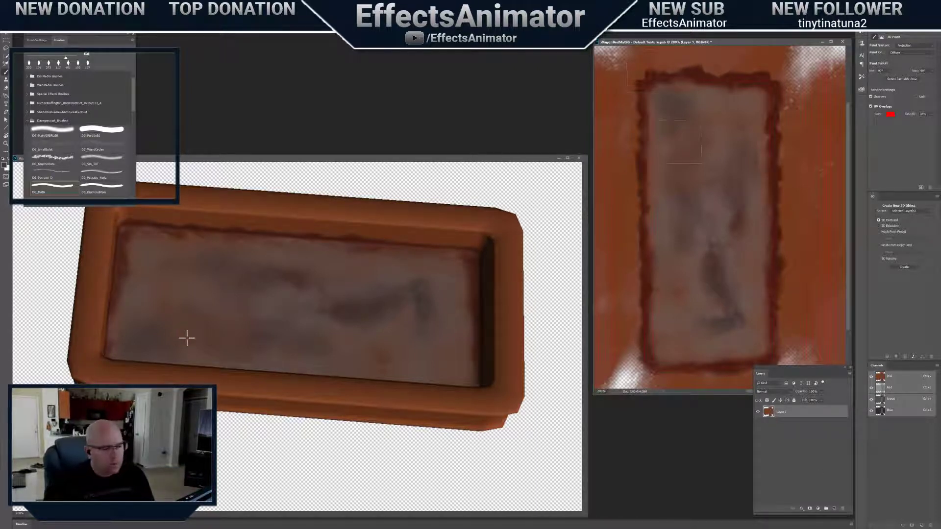
left_click_drag(744, 208, 739, 221)
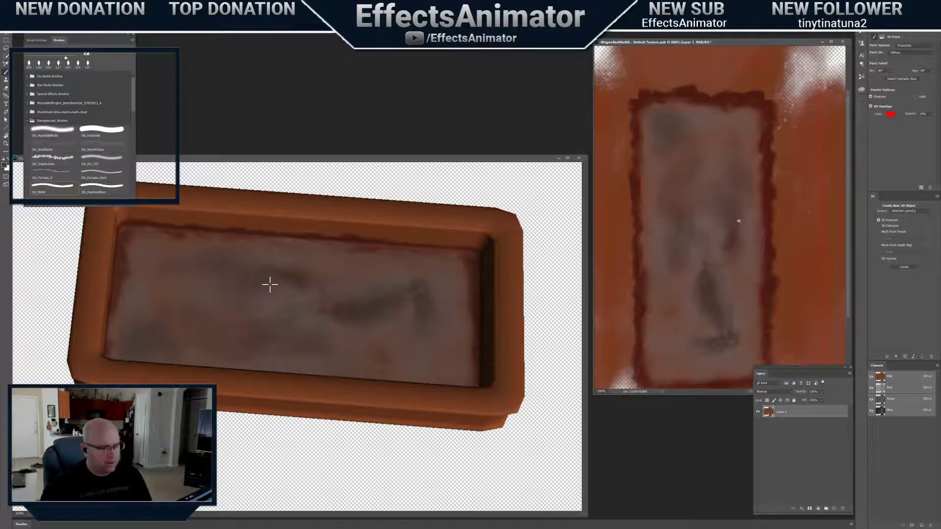
key("ctrl+minus")
key("ctrl+minus")
key("ctrl+minus")
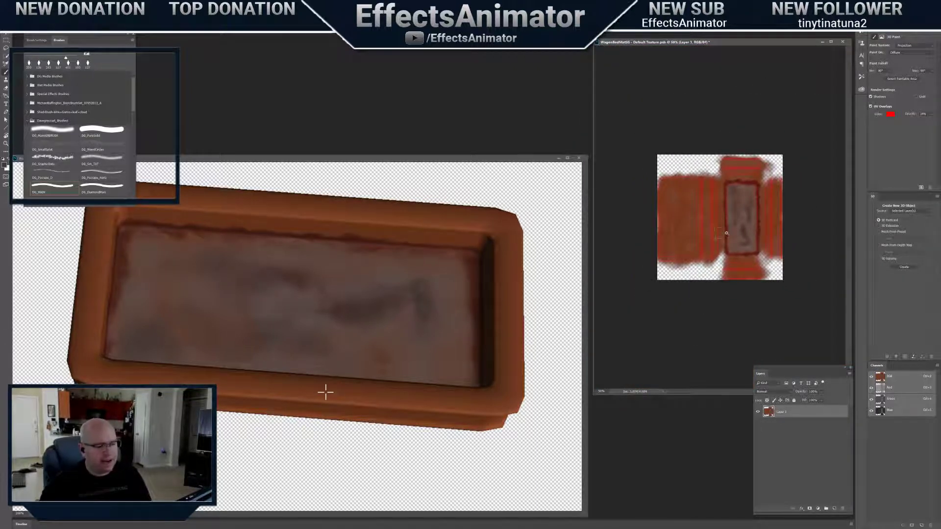
key("ctrl+plus")
key("ctrl+plus")
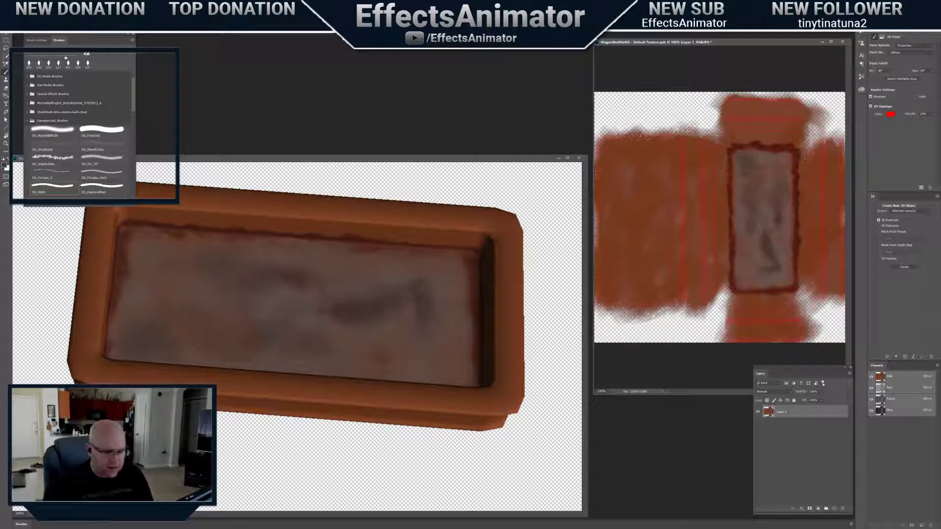
Return to the 3D model document and select the wagon bed's material, WagonBedMatSG, in the 3D scene
left_click(315, 161)
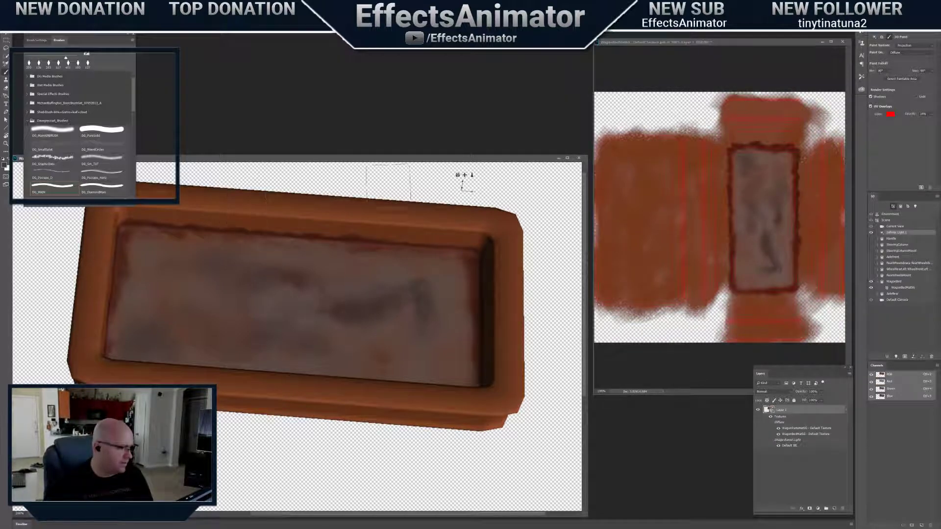
left_click_drag(392, 162, 392, 159)
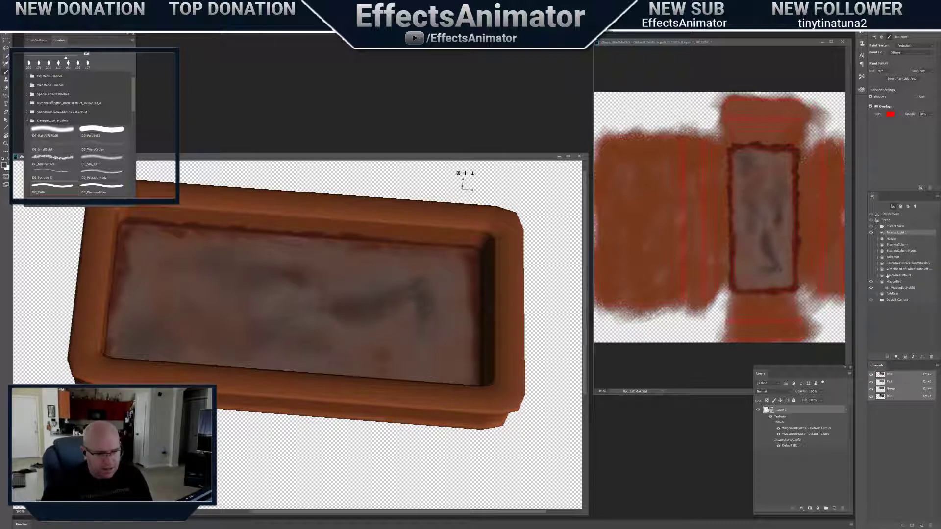
left_click(899, 287)
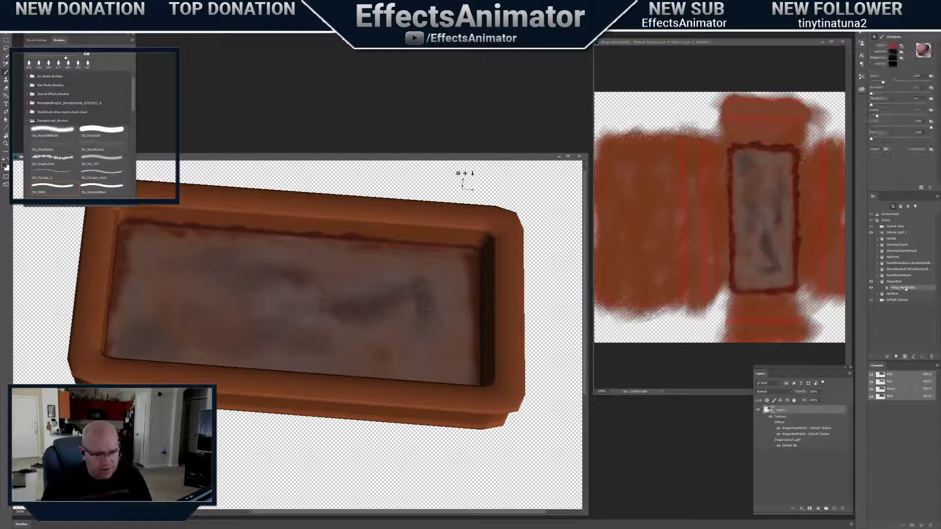
Open the wagon bed material's diffuse texture for editing and move its document window slightly higher beside the 3D model
left_click(901, 47)
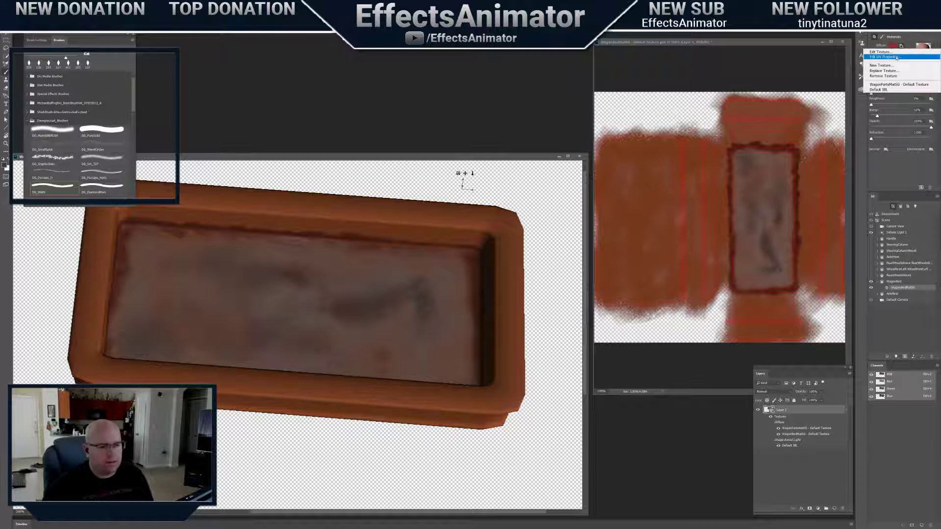
left_click(897, 52)
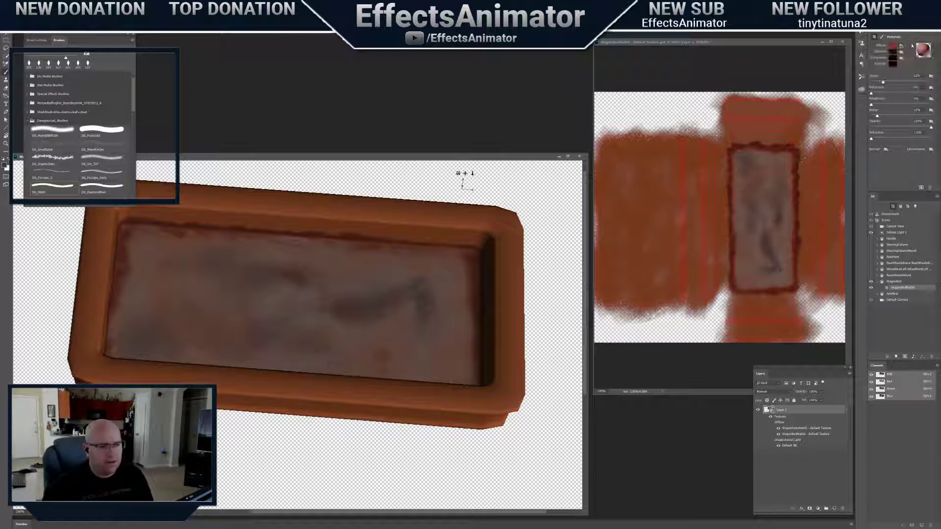
left_click(715, 42)
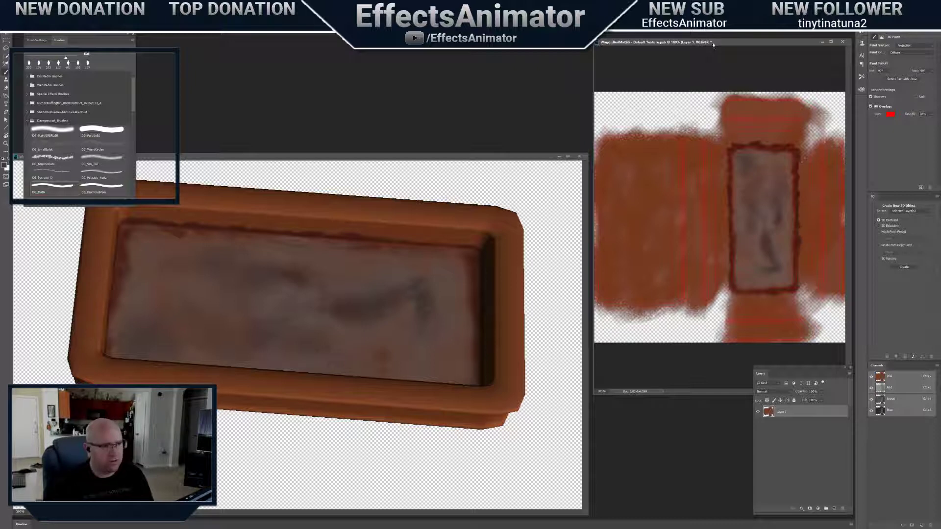
left_click_drag(713, 44, 707, 40)
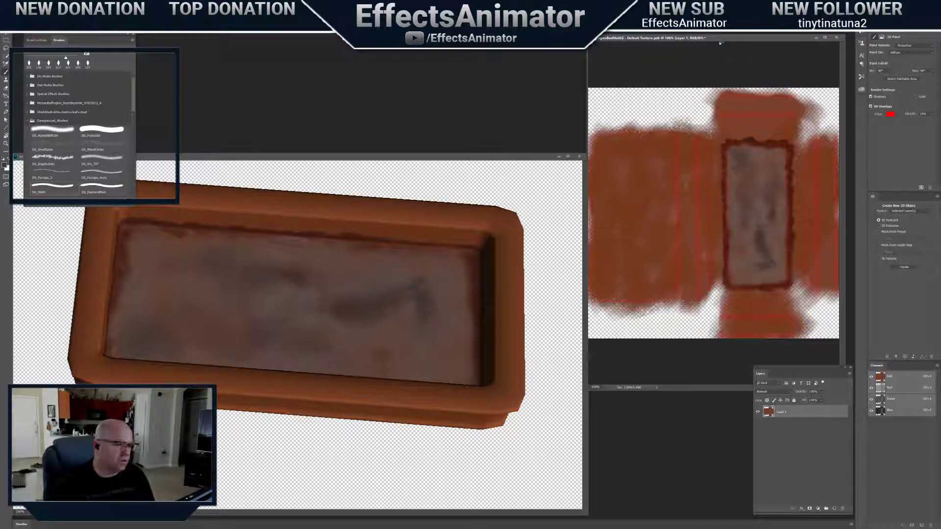
left_click_drag(717, 42, 721, 38)
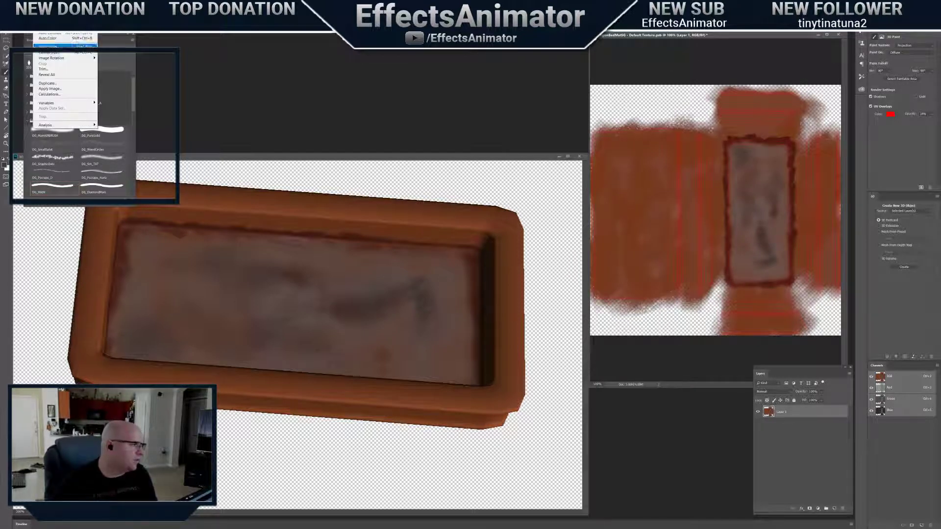
key("ctrl+alt+i")
left_click_drag(607, 166, 538, 83)
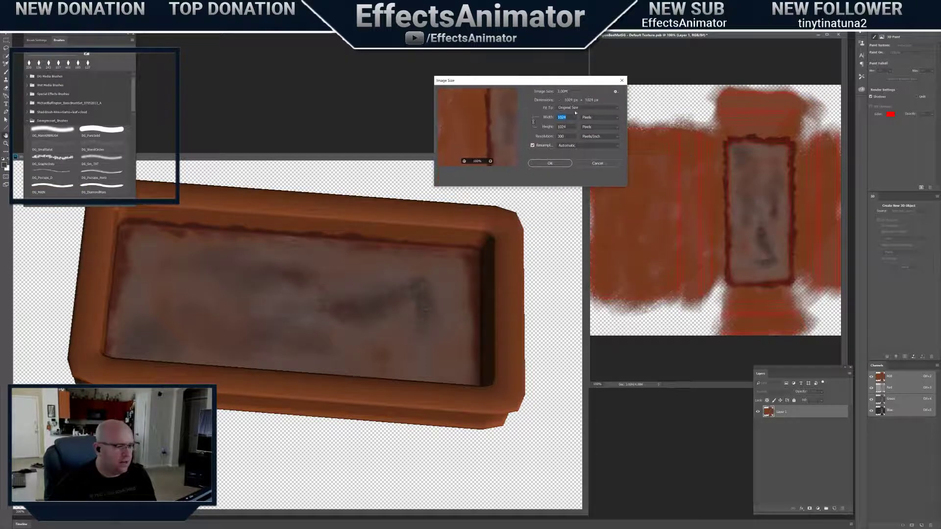
left_click(593, 120)
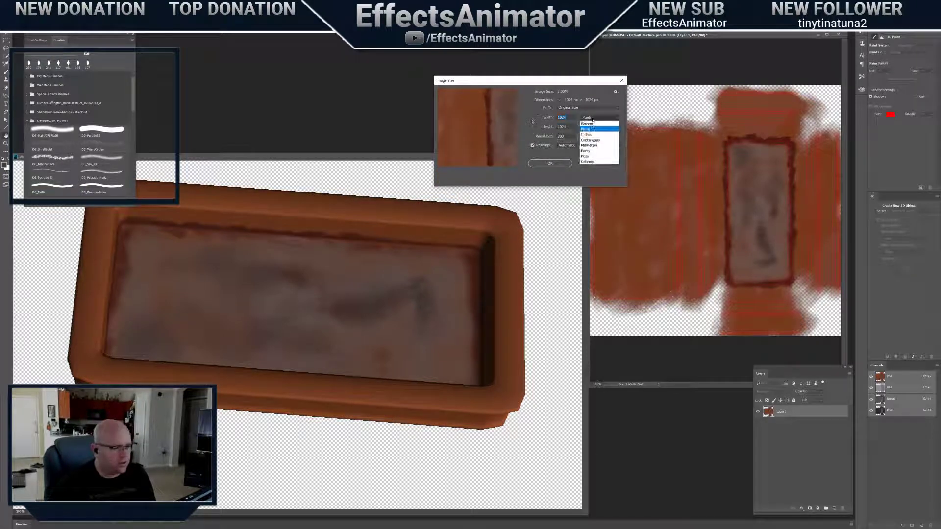
left_click(593, 120)
double_click(562, 127)
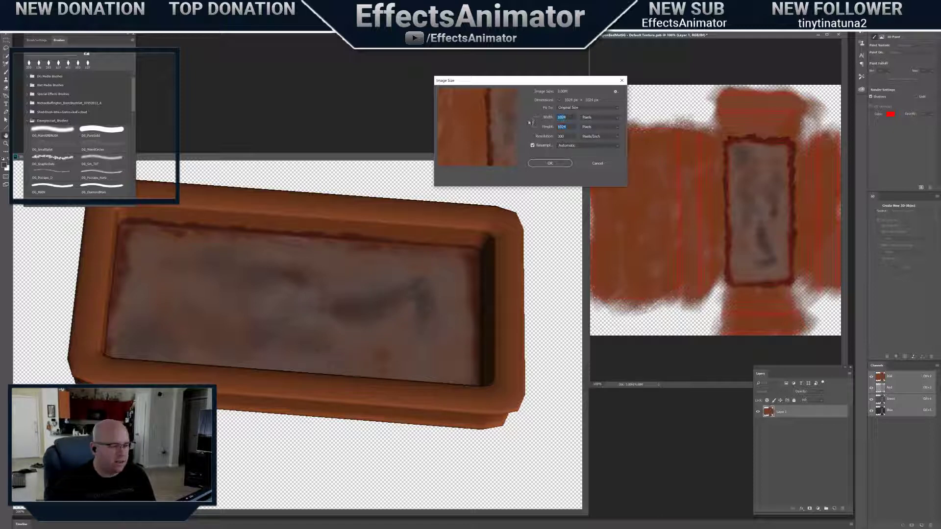
type("2048")
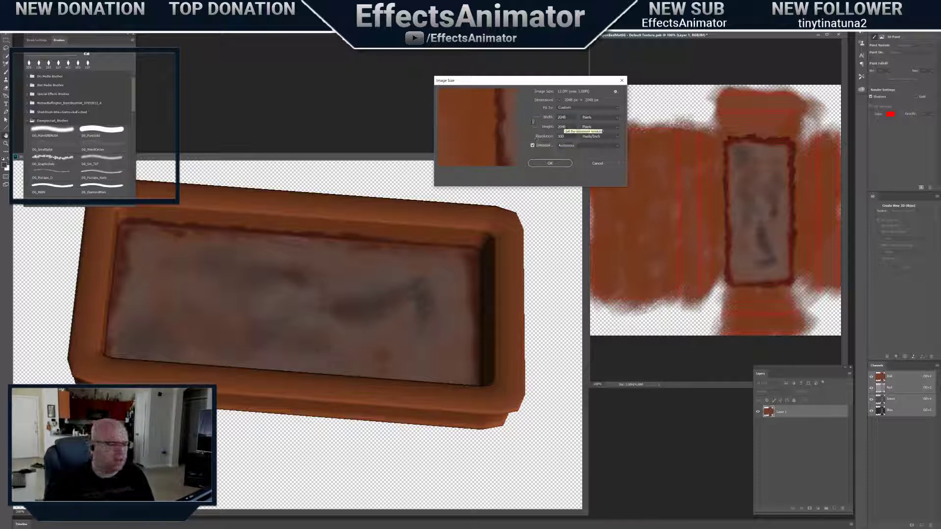
double_click(572, 127)
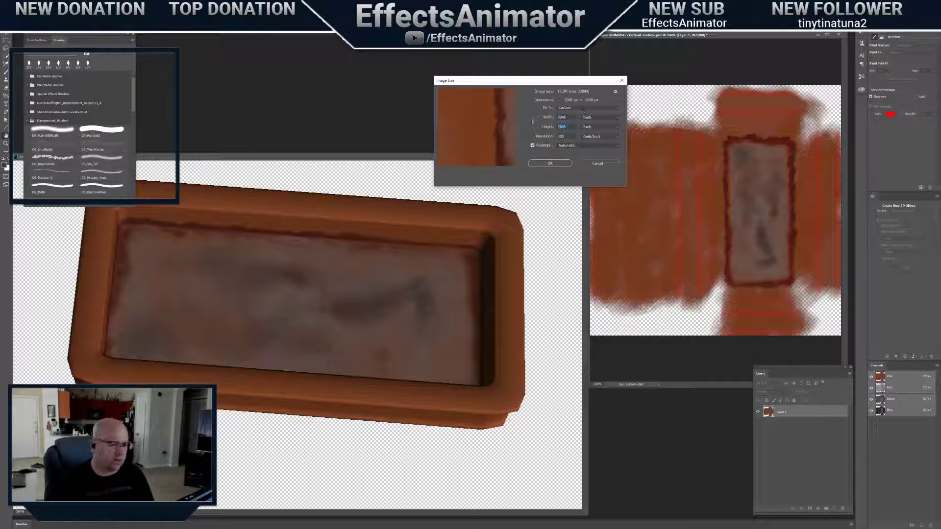
key("shift+Tab")
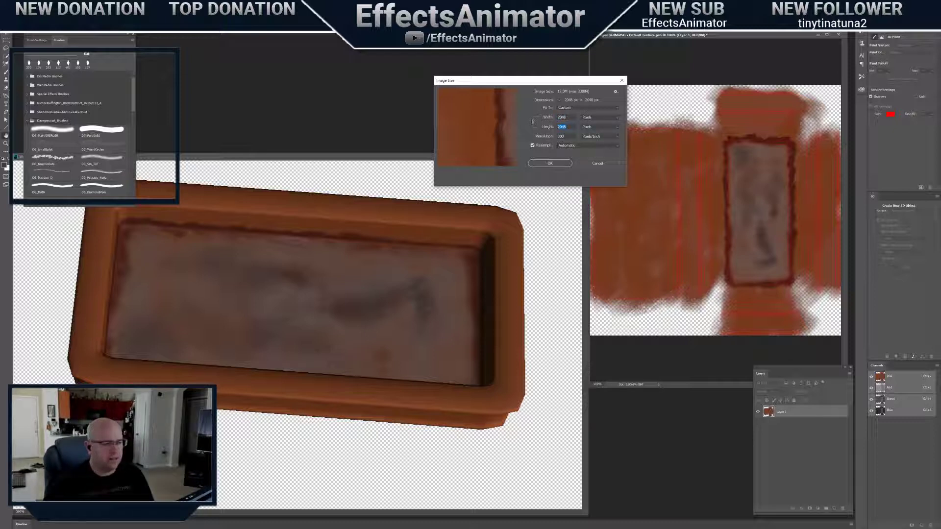
key("shift+Tab")
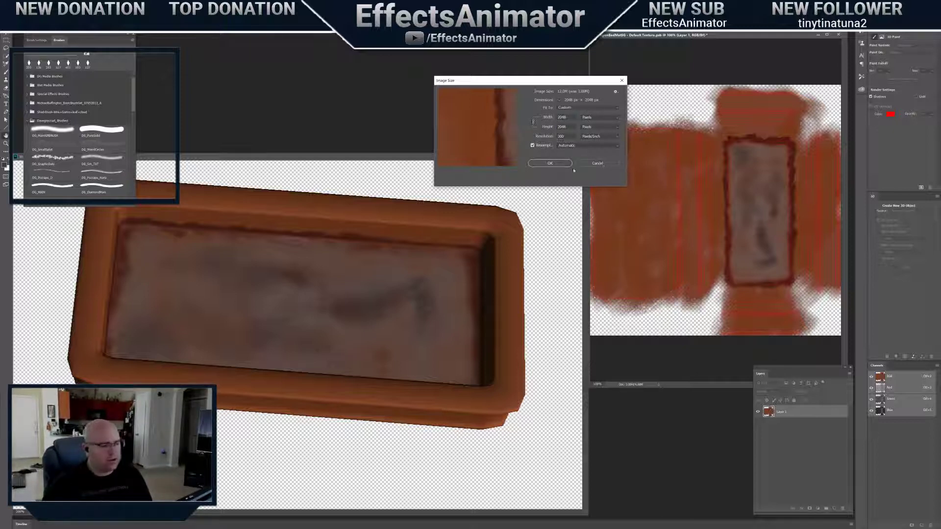
left_click(598, 164)
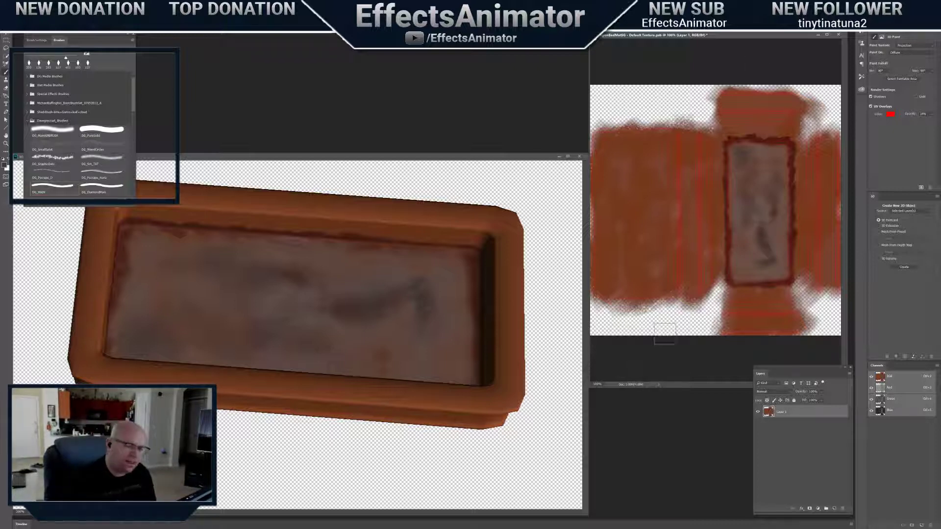
Choose a red foreground colour and paint a short patch of it on the bed's long inner wall, beside the dark rust outline
left_click(748, 283, "ctrl")
left_click_drag(751, 289, 703, 359)
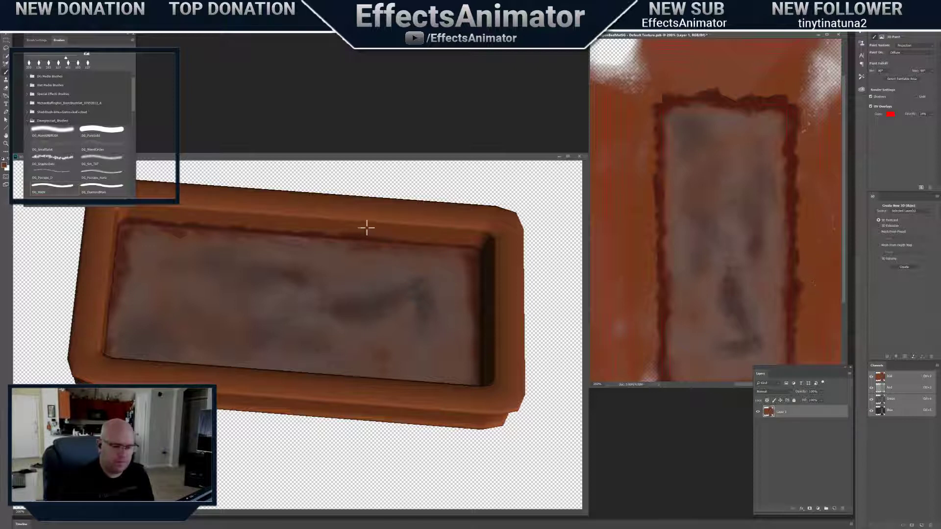
key("n")
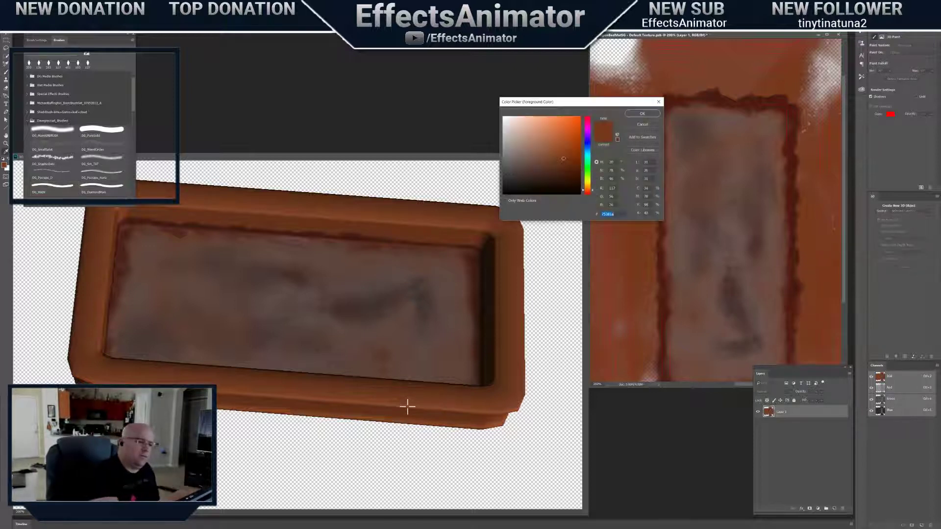
type("75201a")
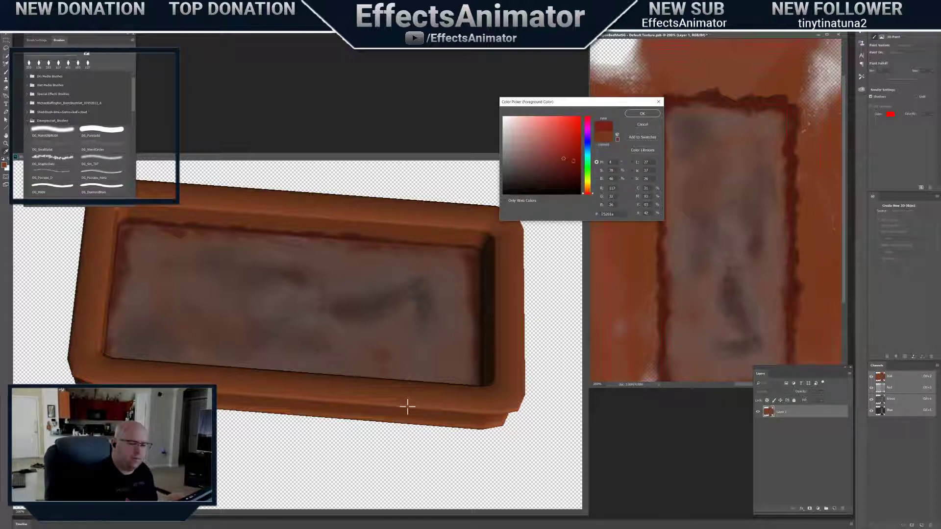
left_click(639, 115)
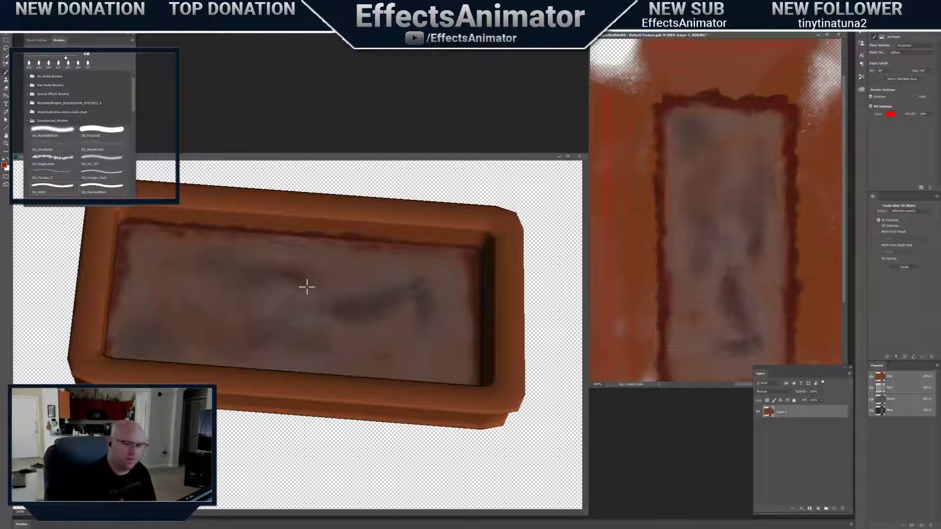
mouse_move(288, 221)
left_mouse_down()
mouse_move(252, 217)
mouse_move(309, 228)
mouse_move(285, 208)
left_mouse_up()
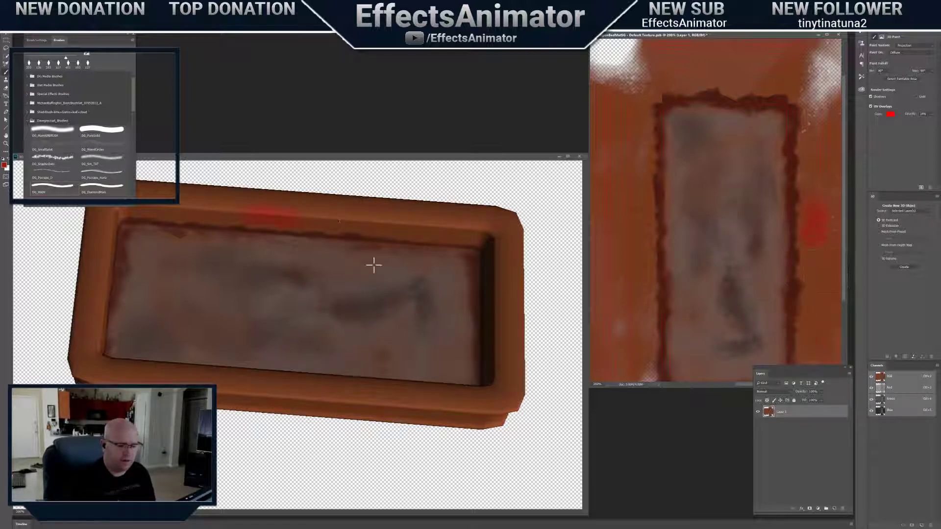
Paint mottled red over the brown texture along the far long side of the wagon bed, adjusting the brush size for the strokes
left_click_drag(774, 278, 724, 284)
right_click(776, 247)
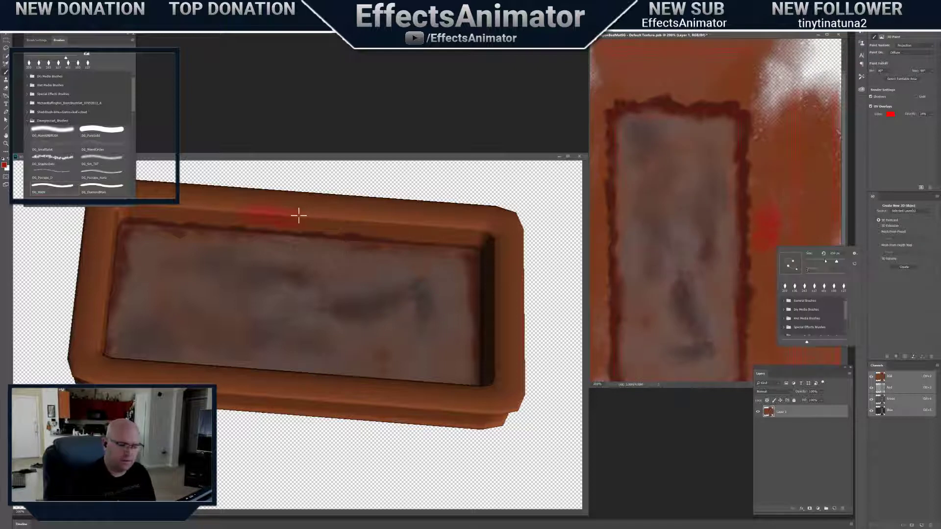
left_click_drag(298, 216, 284, 211)
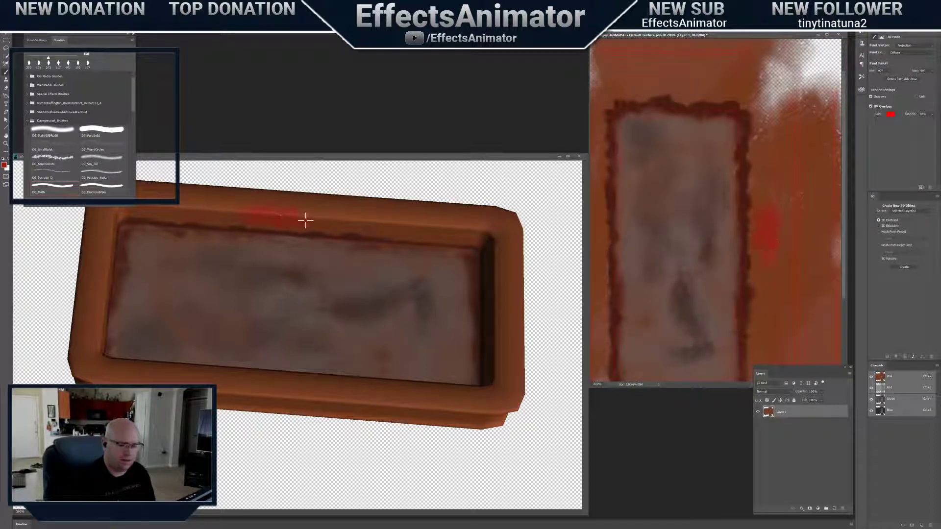
mouse_move(213, 210)
left_mouse_down()
mouse_move(304, 214)
mouse_move(305, 229)
mouse_move(280, 222)
mouse_move(337, 222)
left_mouse_up()
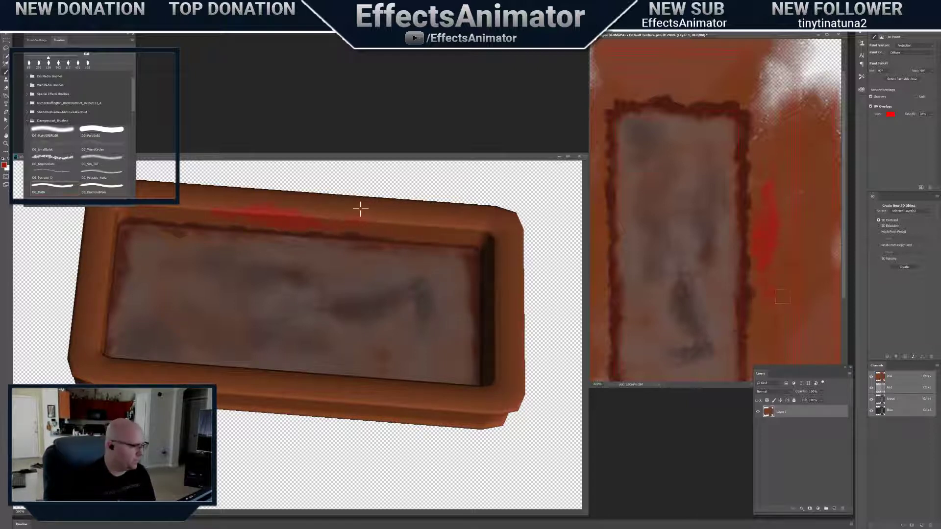
left_click_drag(384, 224, 315, 219)
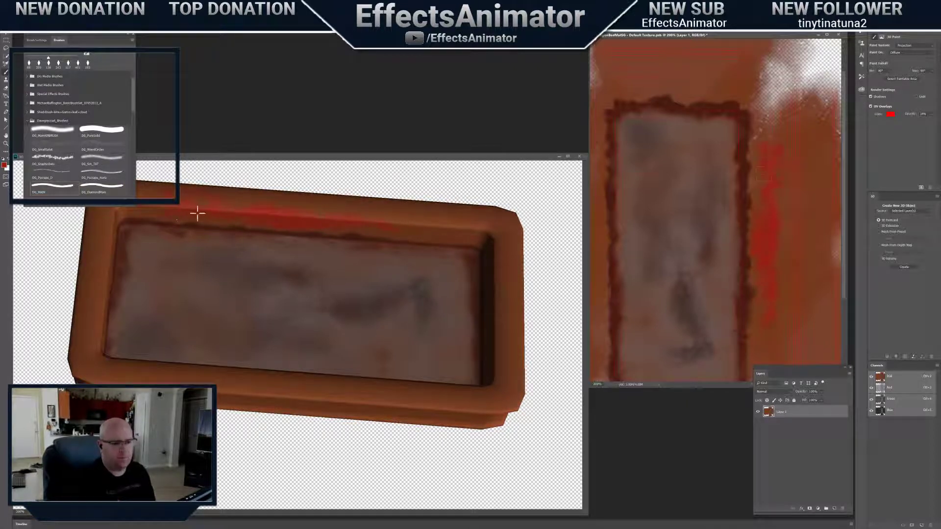
mouse_move(193, 211)
left_mouse_down()
mouse_move(197, 203)
mouse_move(189, 208)
left_mouse_up()
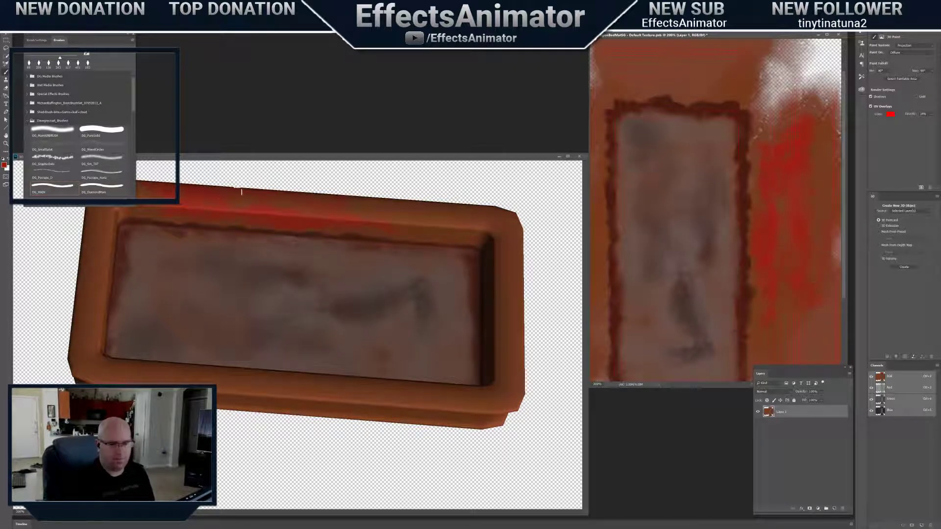
Extend the red paint along the far side's rim toward its right end, and dab red onto the nearby bed floor
mouse_move(241, 191)
left_mouse_down()
mouse_move(281, 207)
mouse_move(357, 206)
left_mouse_up()
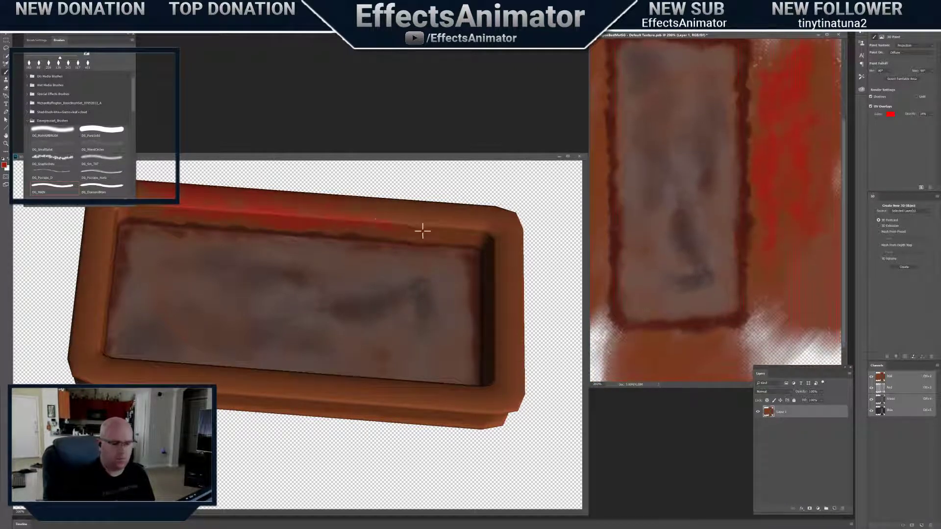
left_click_drag(423, 231, 337, 230)
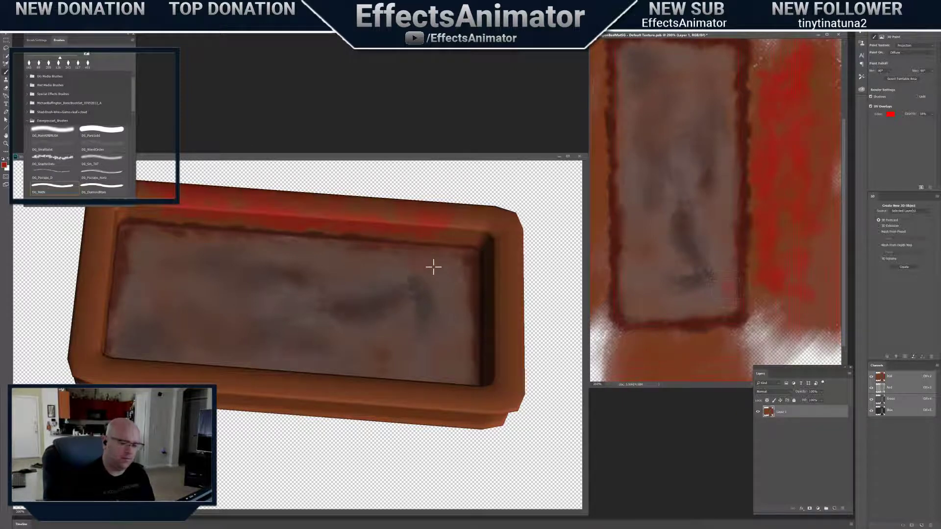
mouse_move(433, 267)
left_mouse_down()
mouse_move(423, 261)
mouse_move(452, 256)
mouse_move(443, 233)
mouse_move(397, 221)
left_mouse_up()
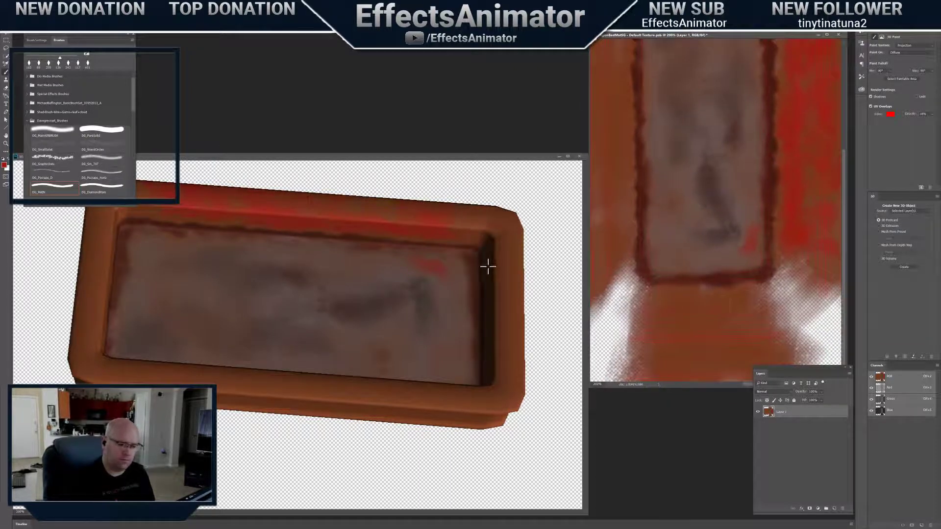
Paint red over the wagon bed's right short end and the adjoining corner of the near long side
mouse_move(487, 267)
left_mouse_down()
mouse_move(489, 356)
mouse_move(491, 321)
mouse_move(519, 322)
mouse_move(500, 363)
mouse_move(515, 256)
mouse_move(519, 286)
mouse_move(516, 256)
mouse_move(494, 264)
mouse_move(506, 256)
mouse_move(514, 280)
left_mouse_up()
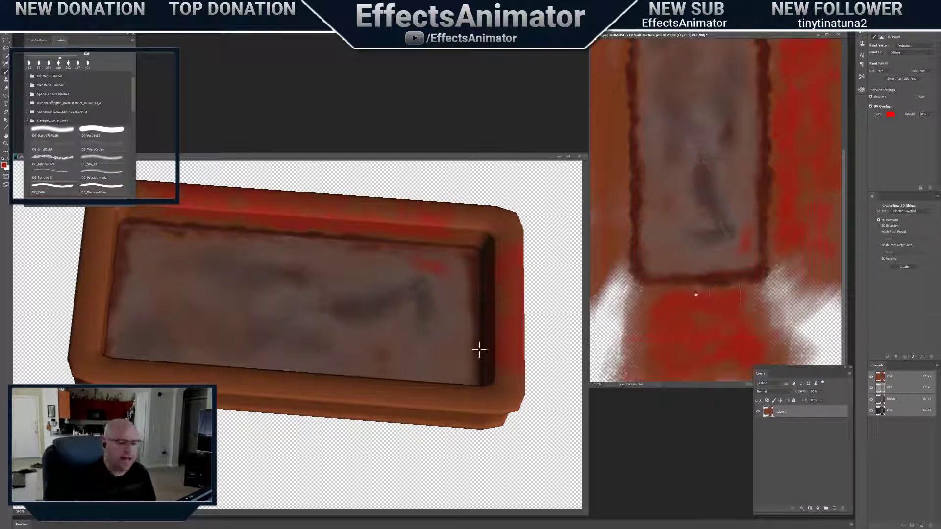
left_click_drag(695, 294, 769, 326)
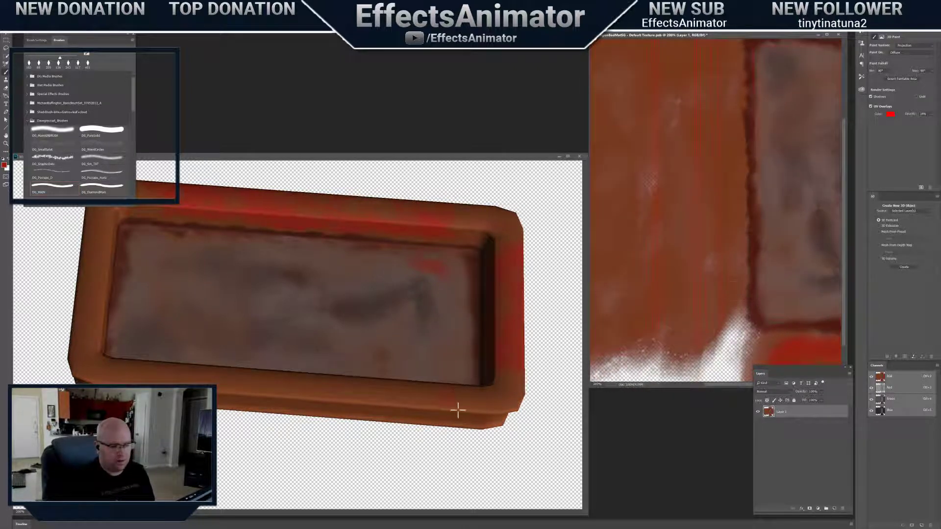
left_click_drag(467, 404, 428, 420)
left_click_drag(707, 309, 724, 315)
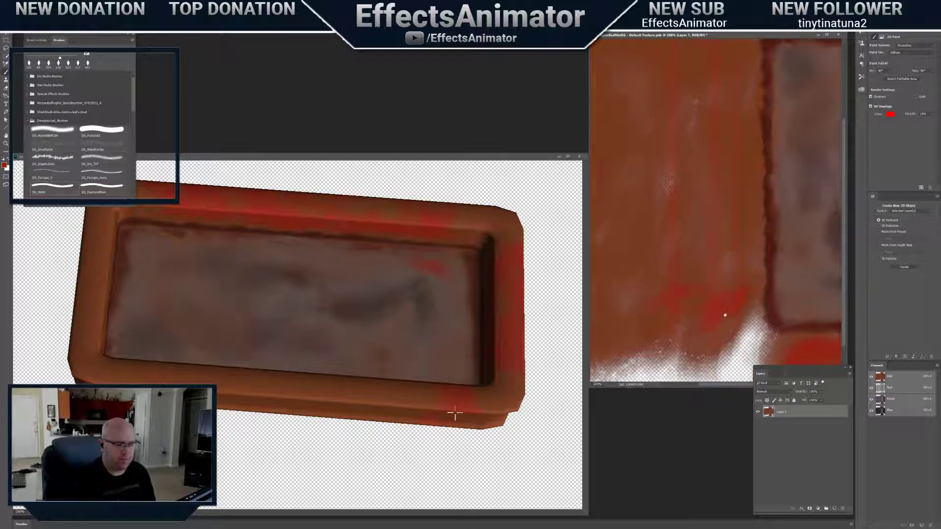
Cover the remaining brown side and end sections of the wagon bed with mottled red using a larger brush
key("ctrl+minus")
key("ctrl+minus")
right_click(688, 237)
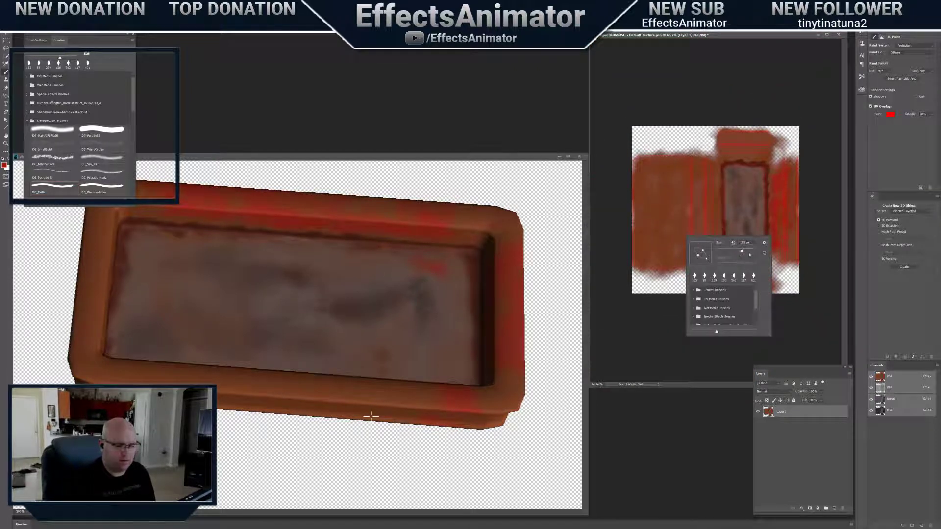
left_click(394, 330)
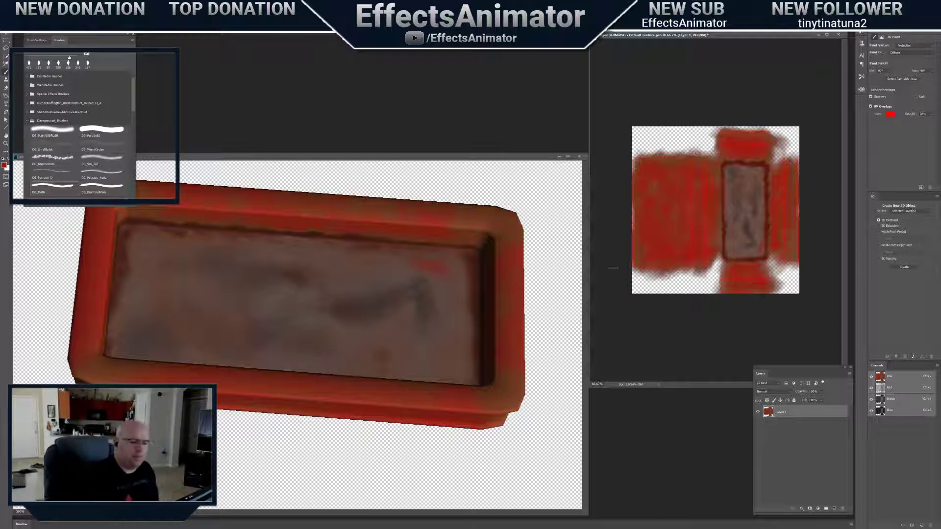
In the 3D view, touch up the dark blotches at the base of the far inner wall with red using a smaller brush
left_click(490, 156)
mouse_move(460, 172)
left_mouse_down()
mouse_move(456, 156)
mouse_move(462, 172)
left_mouse_up()
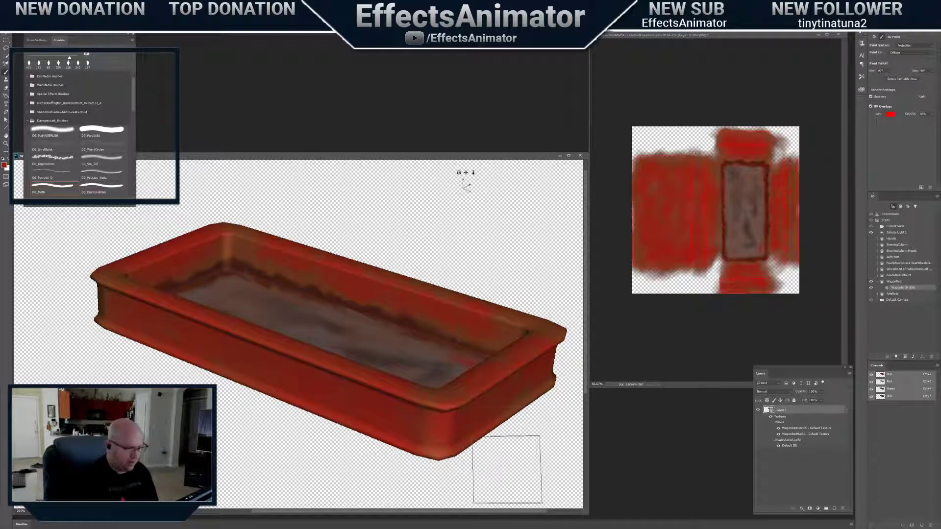
mouse_move(458, 172)
left_mouse_down()
mouse_move(469, 186)
mouse_move(458, 183)
mouse_move(456, 200)
mouse_move(474, 180)
mouse_move(451, 172)
left_mouse_up()
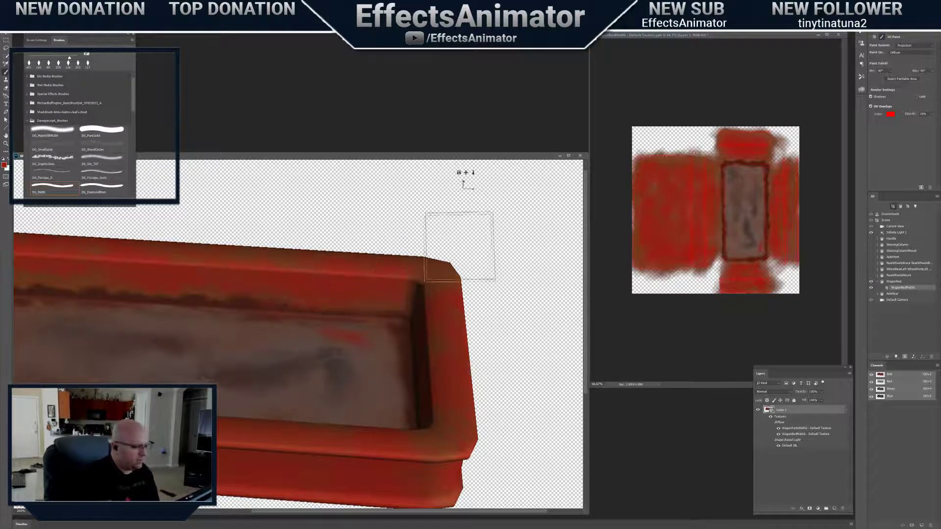
mouse_move(466, 172)
left_mouse_down()
mouse_move(495, 174)
mouse_move(441, 192)
left_mouse_up()
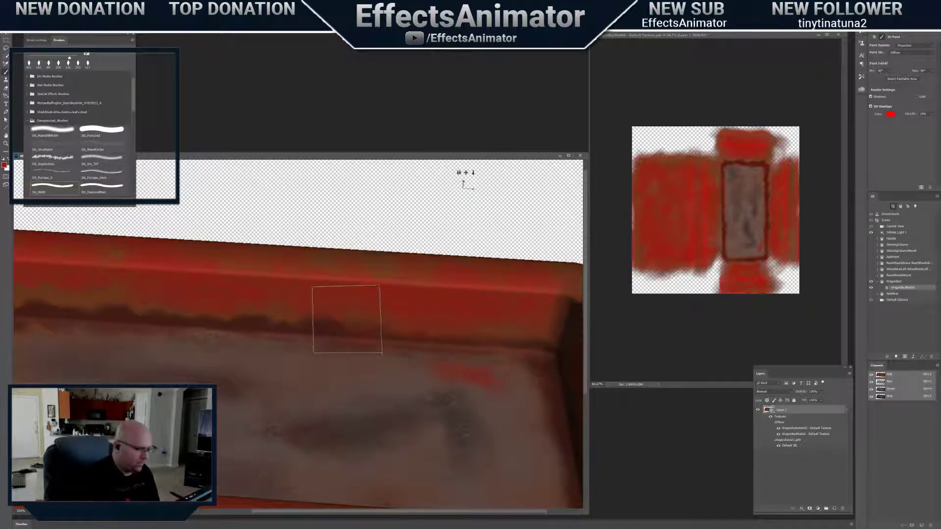
right_click(347, 321)
left_click(331, 321)
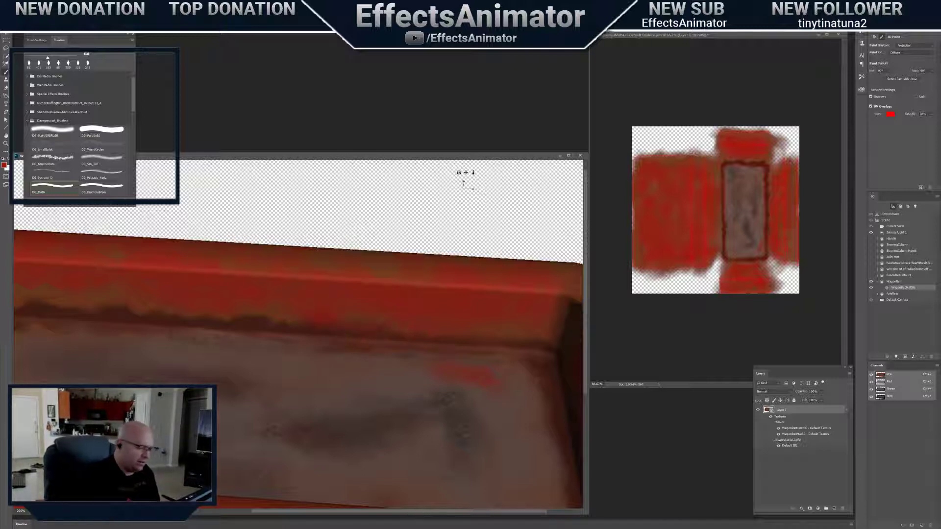
Refine the dark seam between the far inner wall and the floor, and retouch the wall above it with a resized brush
mouse_move(465, 173)
left_mouse_down()
mouse_move(474, 171)
mouse_move(462, 170)
left_mouse_up()
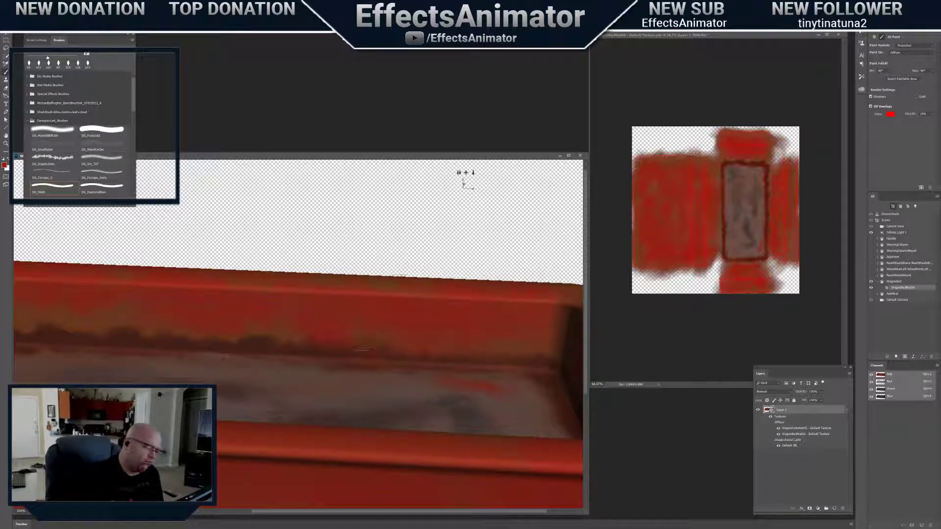
left_click_drag(463, 183, 462, 185)
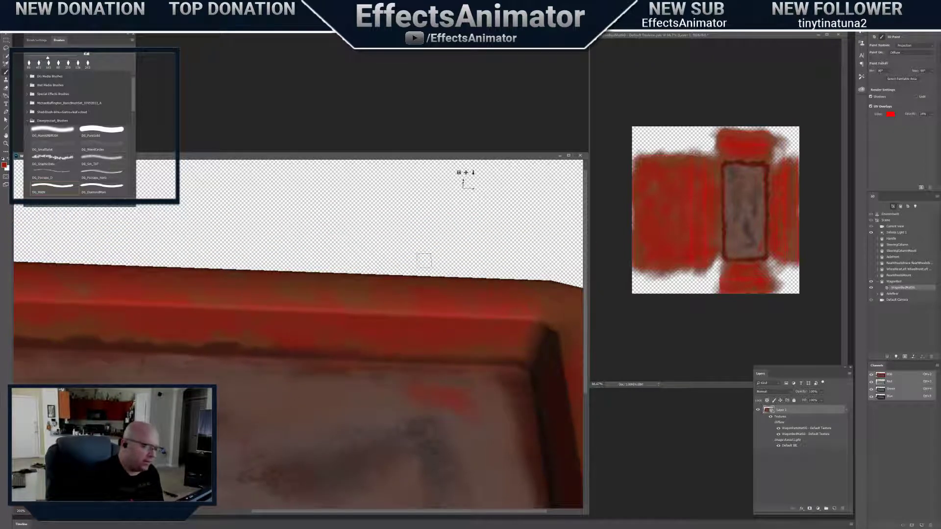
right_click(432, 240)
left_click(364, 312)
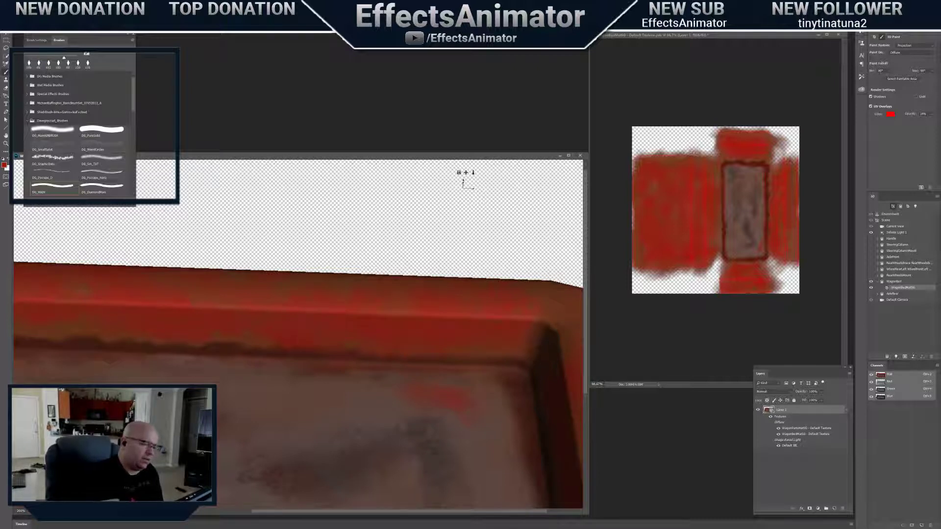
Paint soft dark brown grime along the base of the far inner wall, working from the left corner toward the right end
left_click_drag(462, 185, 510, 173)
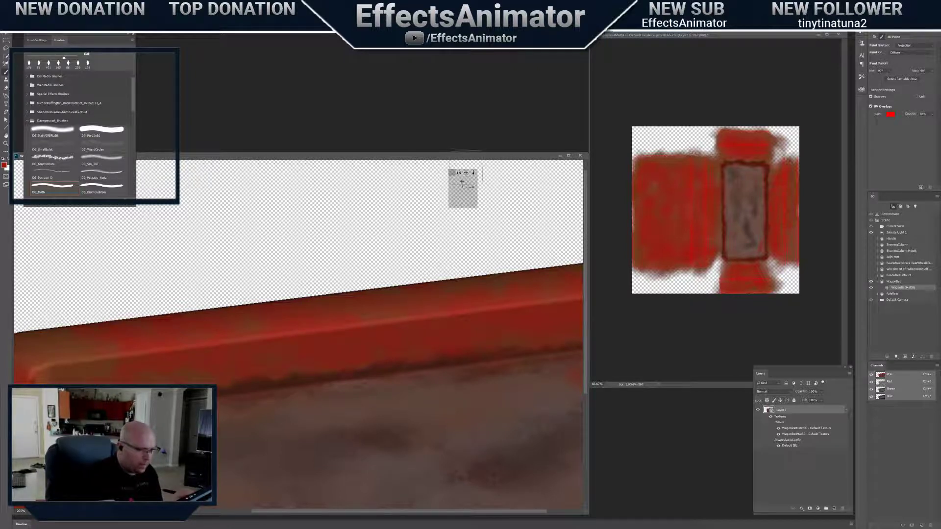
left_click_drag(466, 173, 469, 152)
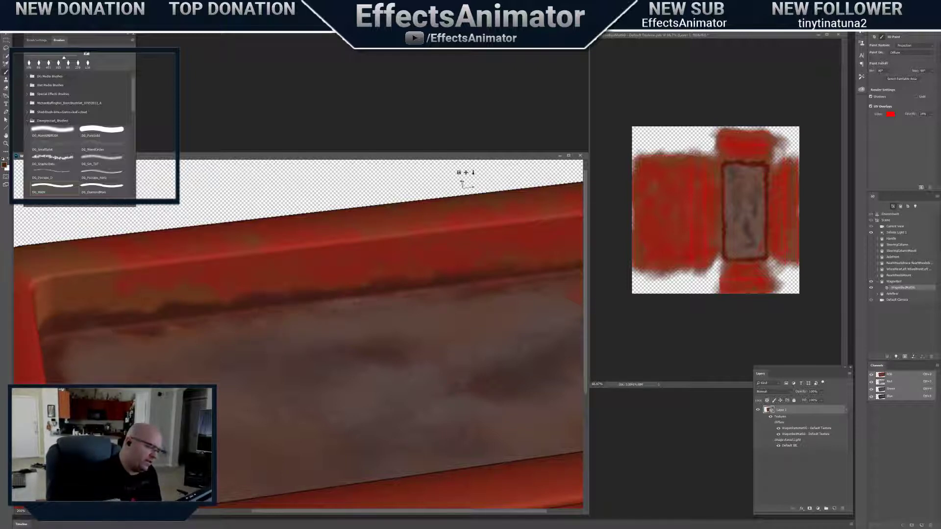
right_click(354, 352)
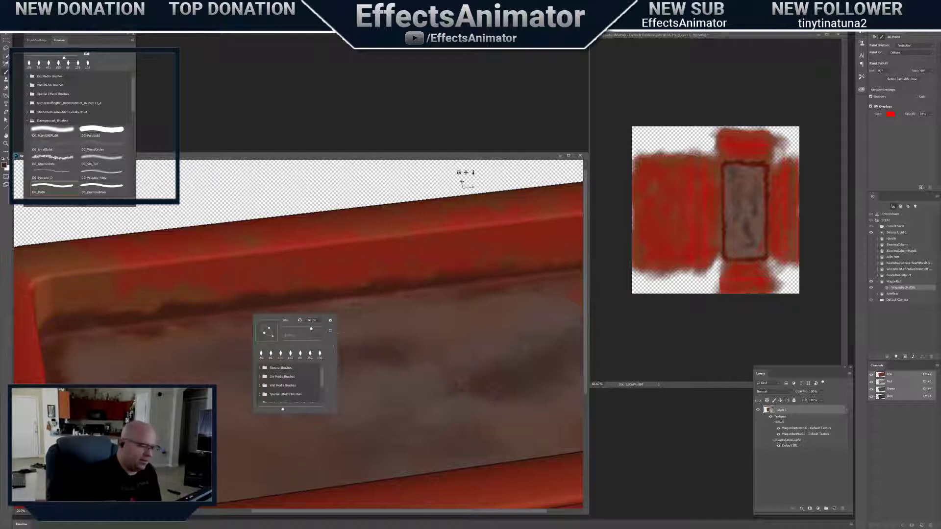
left_click(354, 185)
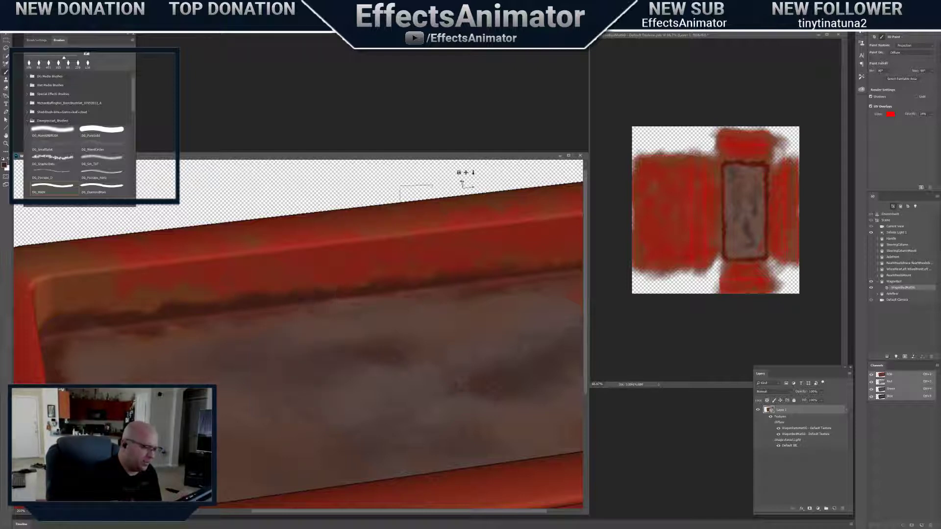
mouse_move(466, 173)
left_mouse_down()
mouse_move(466, 223)
mouse_move(457, 184)
mouse_move(456, 211)
mouse_move(461, 184)
left_mouse_up()
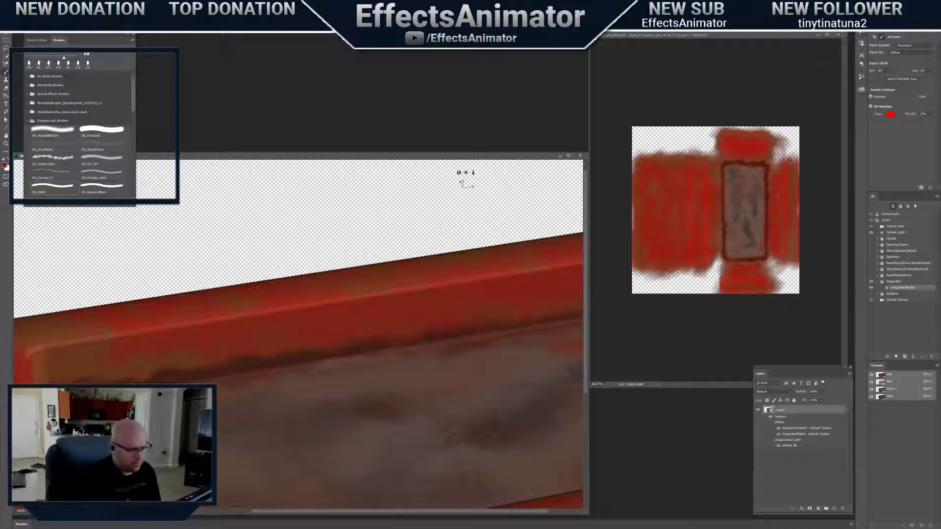
left_click_drag(466, 173, 250, 197)
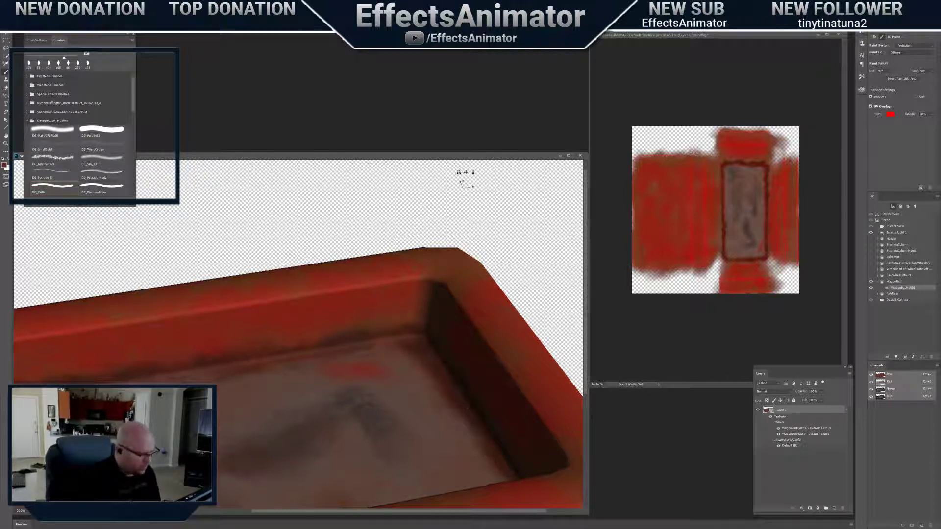
Move the infinite light to the current view to light the shaded inner wall at the bed's right end
mouse_move(459, 173)
left_mouse_down()
mouse_move(473, 173)
mouse_move(459, 178)
left_mouse_up()
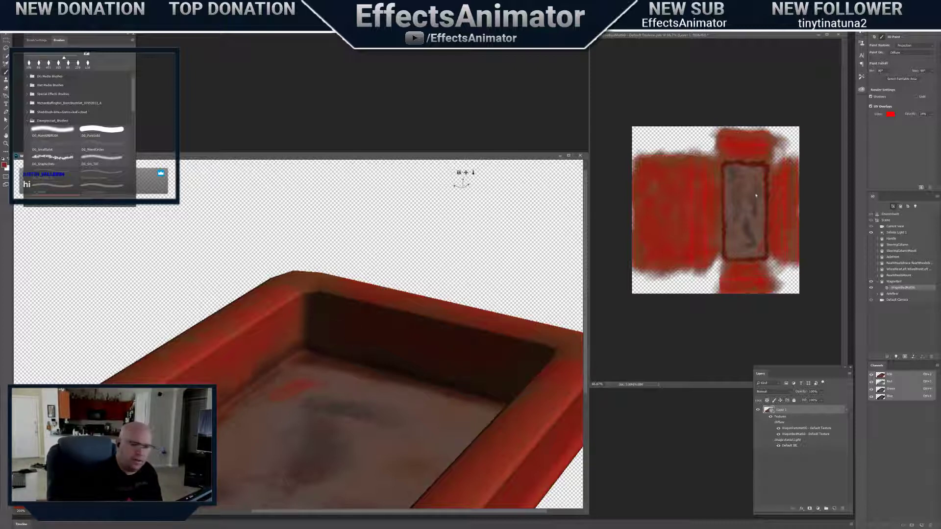
left_click(897, 232)
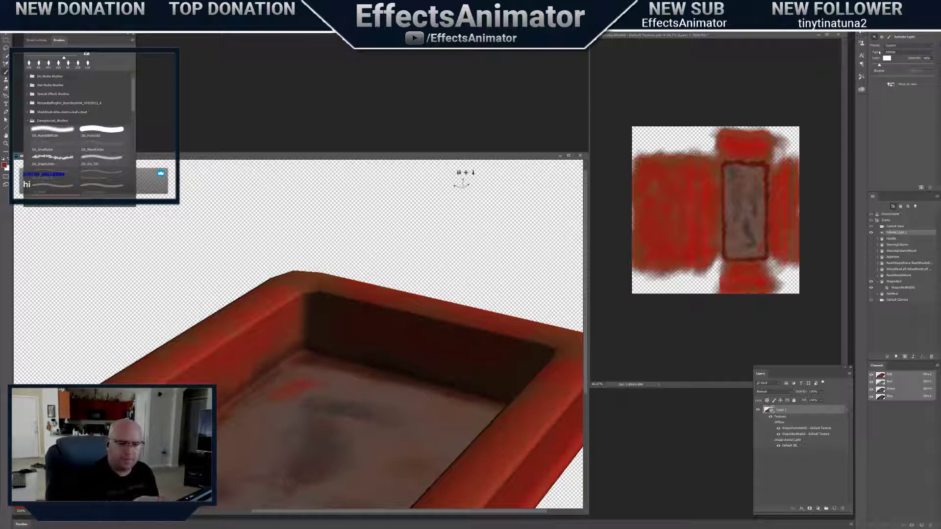
left_click(891, 84)
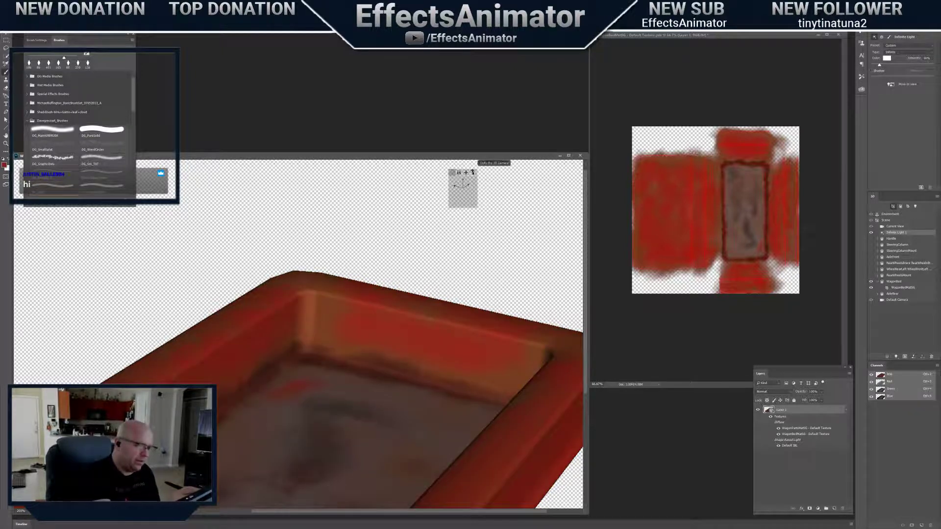
Paint dark grime into the bottom of the inner corner where the far wall meets the right end wall
left_click_drag(466, 172, 462, 180)
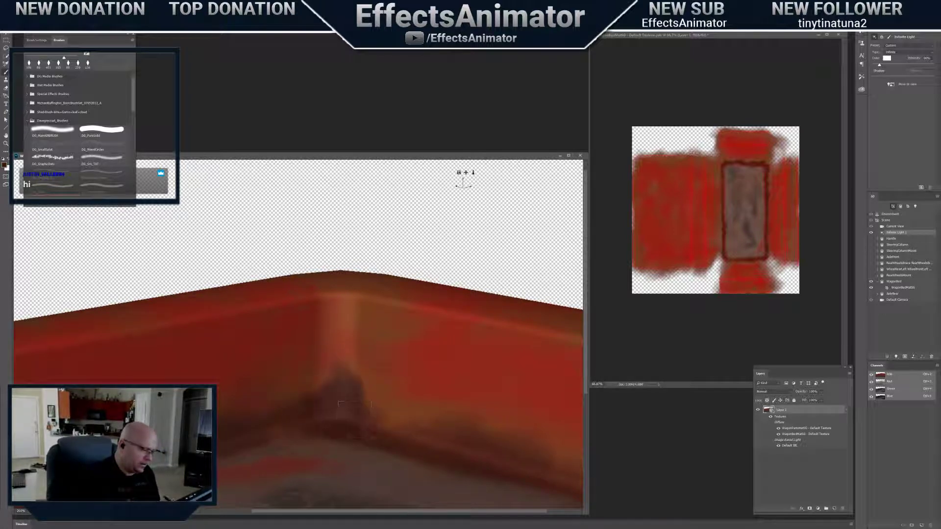
mouse_move(459, 172)
left_mouse_down()
mouse_move(473, 171)
mouse_move(474, 154)
mouse_move(462, 191)
left_mouse_up()
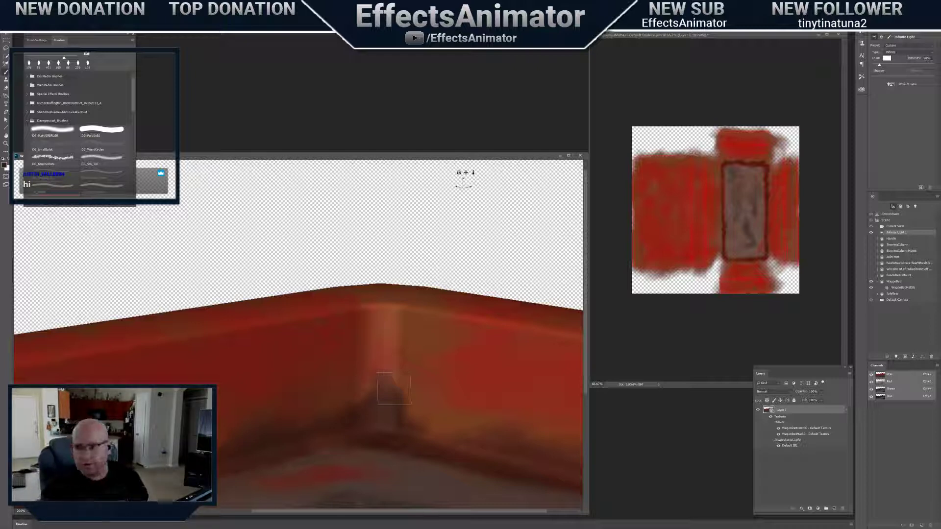
mouse_move(459, 173)
left_mouse_down()
mouse_move(465, 192)
mouse_move(446, 173)
mouse_move(462, 185)
left_mouse_up()
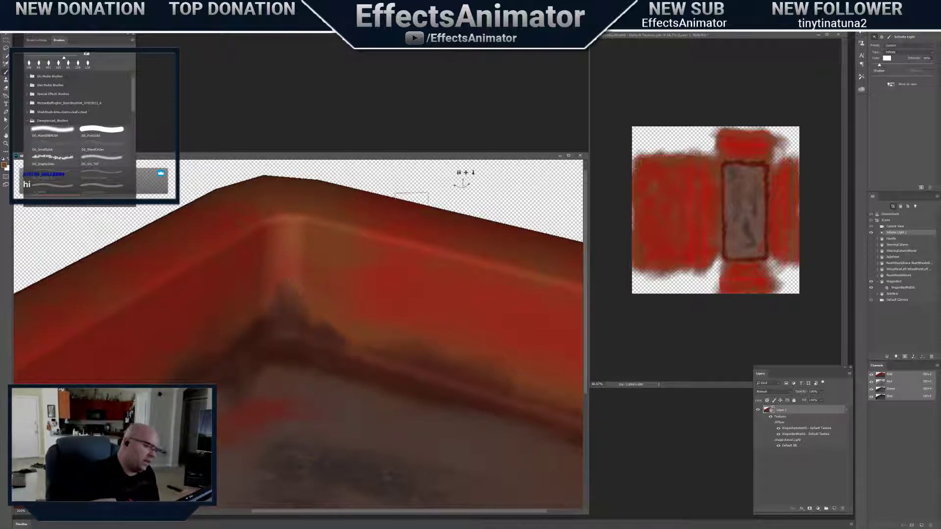
Retouch the dark grime beside the bed's inner corner with a smaller brush, softening it into the base of the adjoining wall
mouse_move(466, 173)
left_mouse_down()
mouse_move(474, 173)
mouse_move(458, 170)
mouse_move(463, 186)
left_mouse_up()
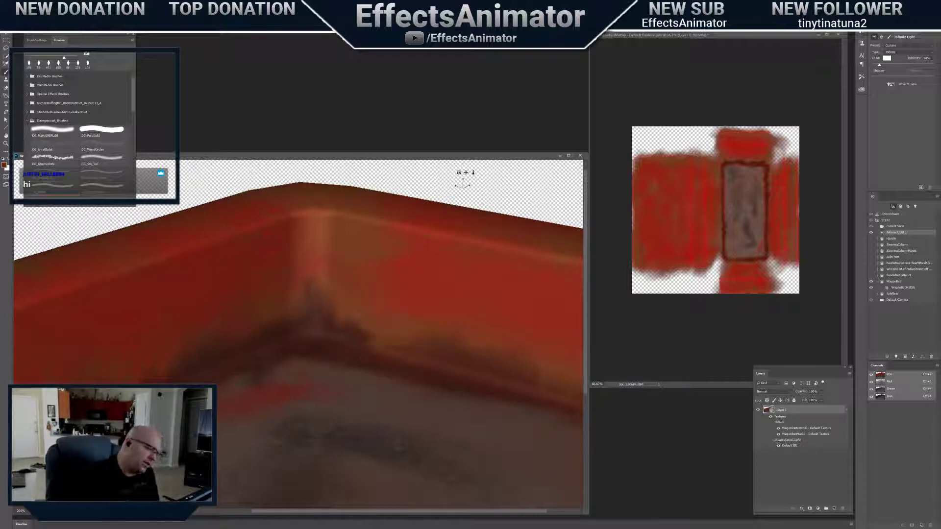
left_click_drag(459, 172, 461, 174)
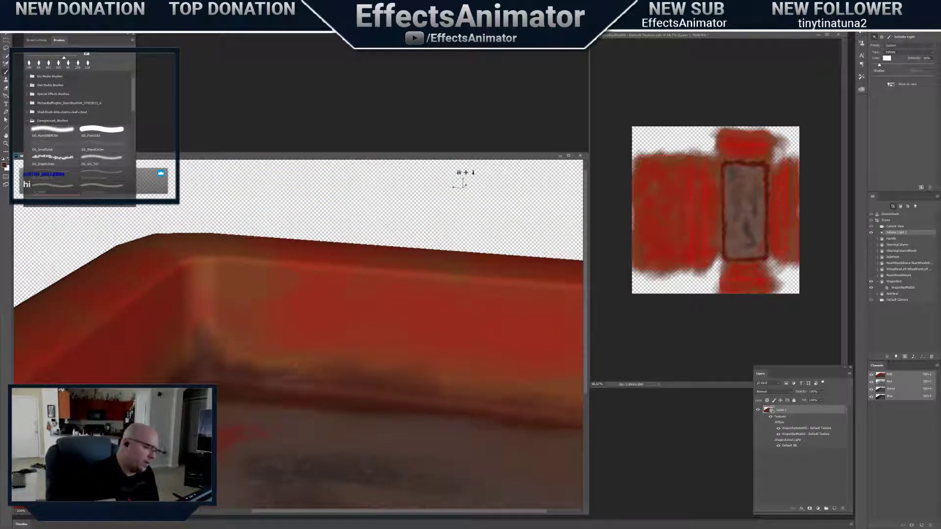
right_click(297, 361)
key("Escape")
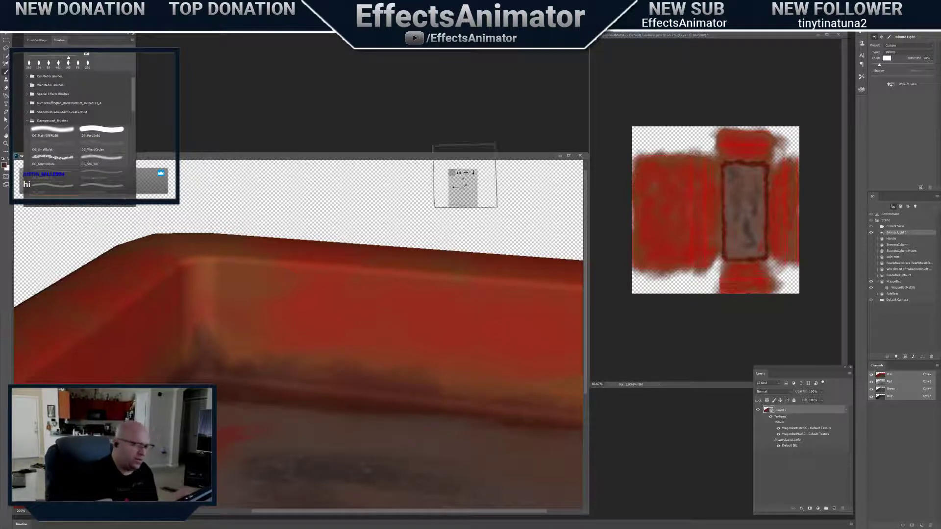
mouse_move(459, 173)
left_mouse_down()
mouse_move(445, 196)
mouse_move(508, 84)
left_mouse_up()
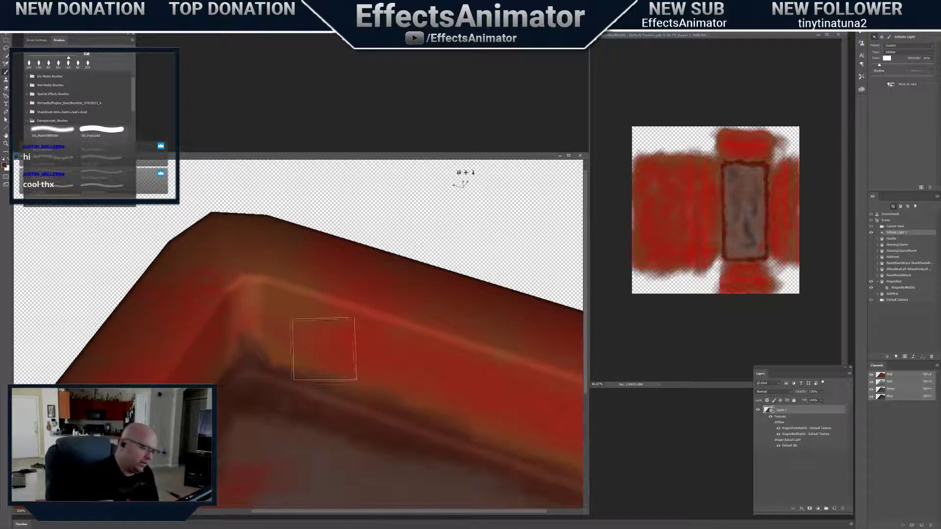
right_click(298, 366)
left_click_drag(338, 382, 329, 382)
key("Return")
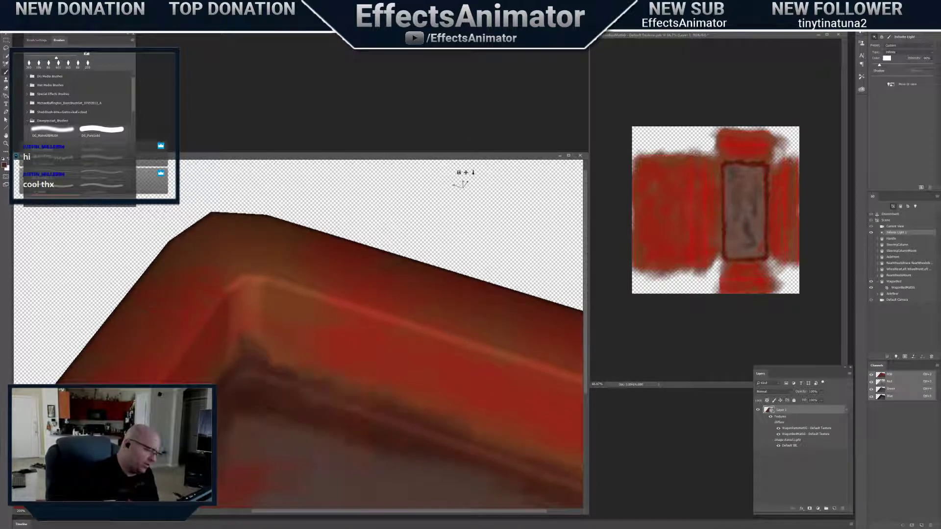
left_click_drag(258, 349, 294, 367)
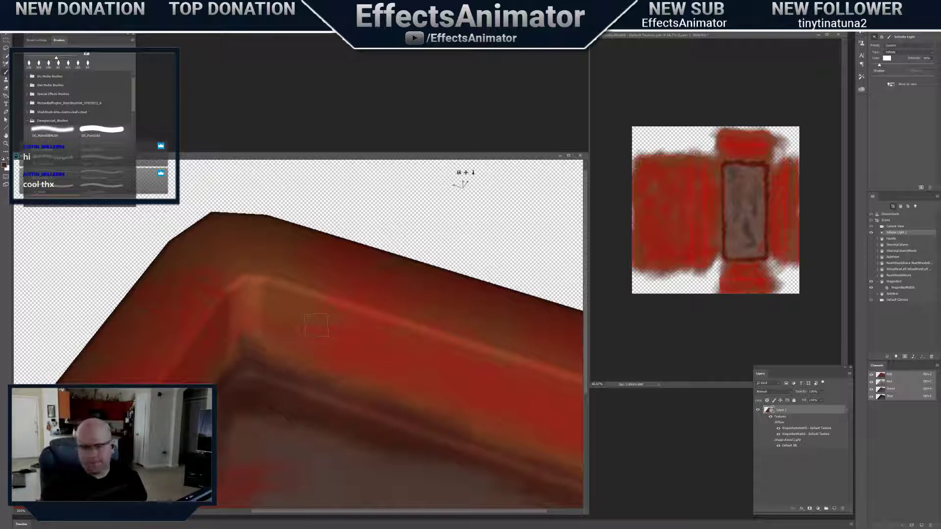
Blend dark grime along the seam between the end wall and the floor, varying the brush size between strokes
left_click_drag(459, 173, 490, 182)
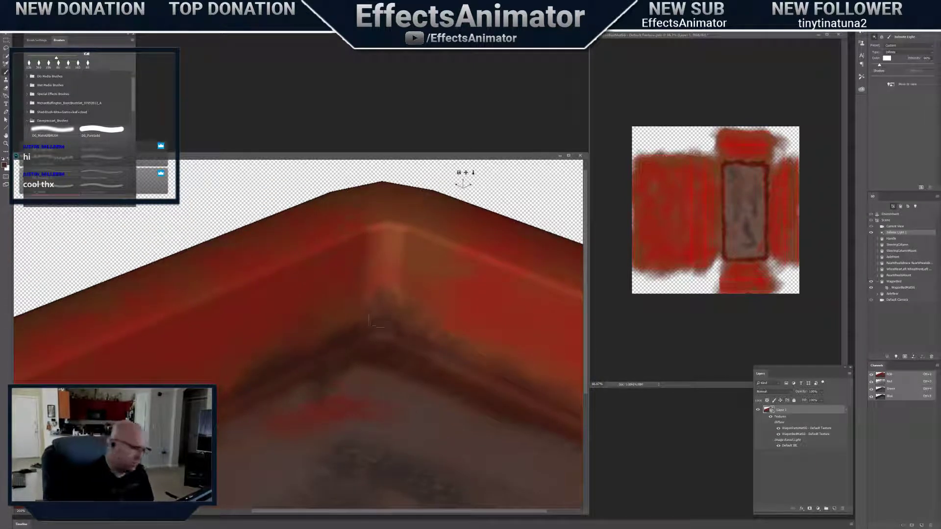
mouse_move(460, 172)
left_mouse_down()
mouse_move(465, 182)
mouse_move(465, 161)
left_mouse_up()
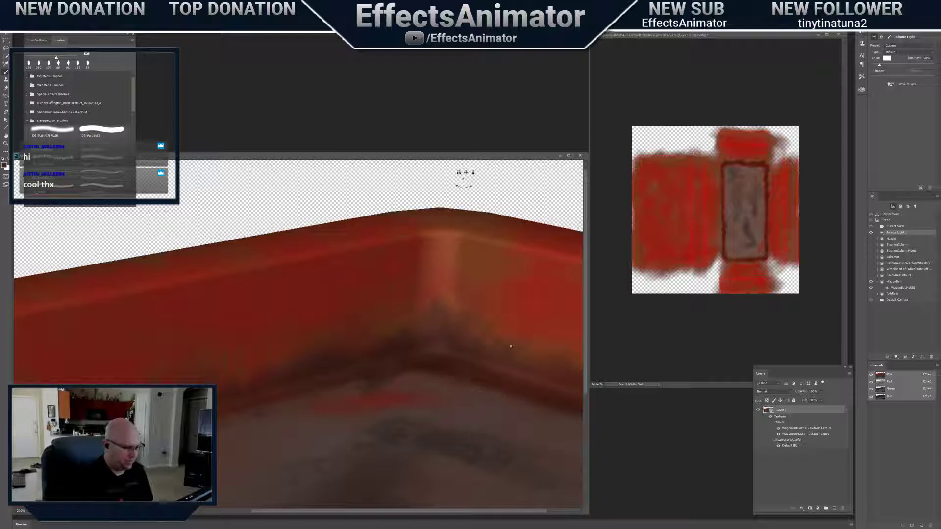
left_click_drag(474, 172, 452, 173)
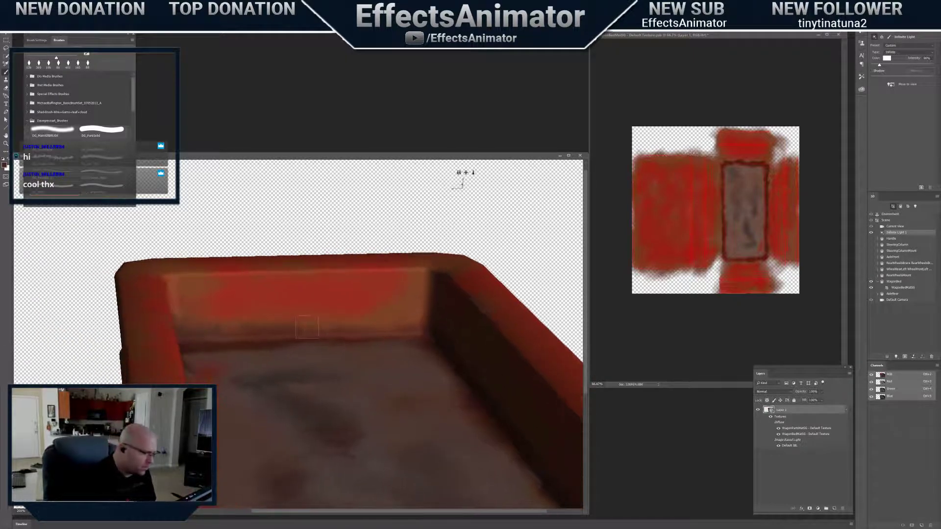
right_click(349, 329)
left_click(409, 345)
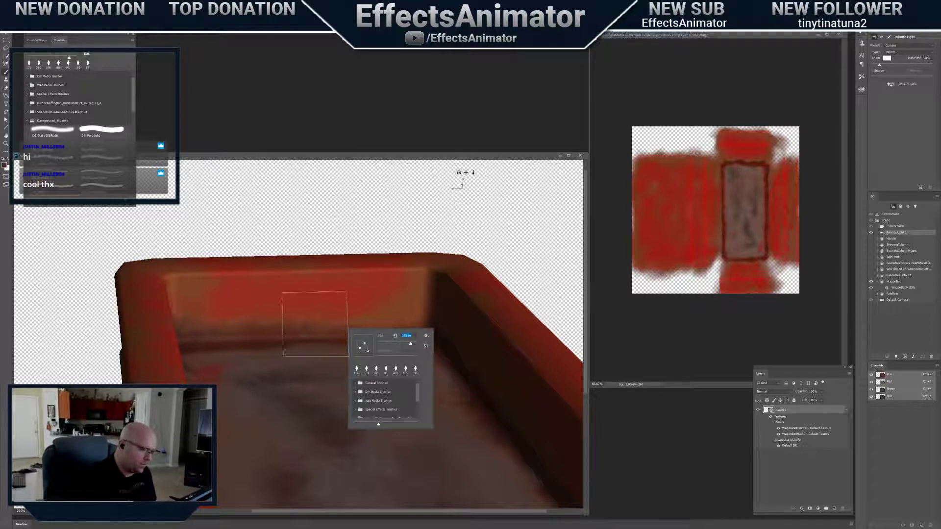
left_click(314, 333)
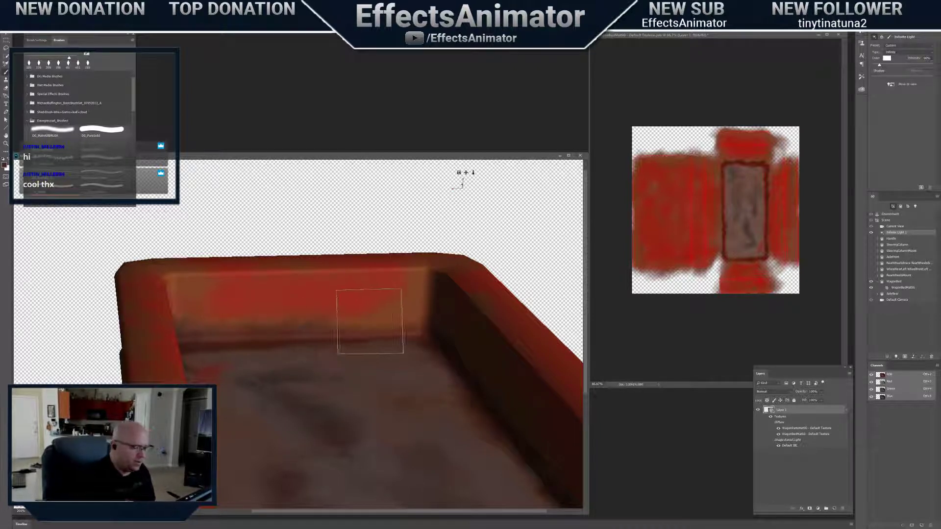
right_click(398, 328)
left_click(455, 344)
left_click(364, 332)
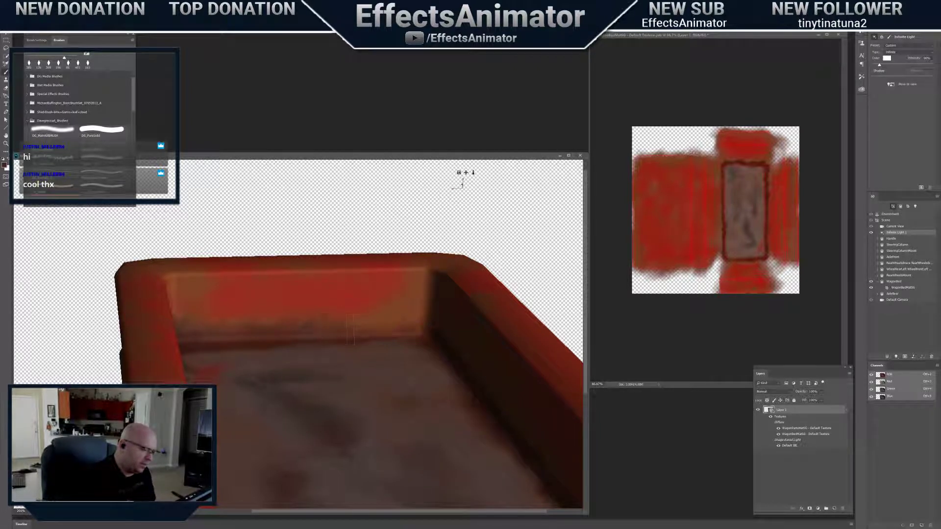
mouse_move(458, 172)
left_mouse_down()
mouse_move(444, 169)
mouse_move(444, 179)
left_mouse_up()
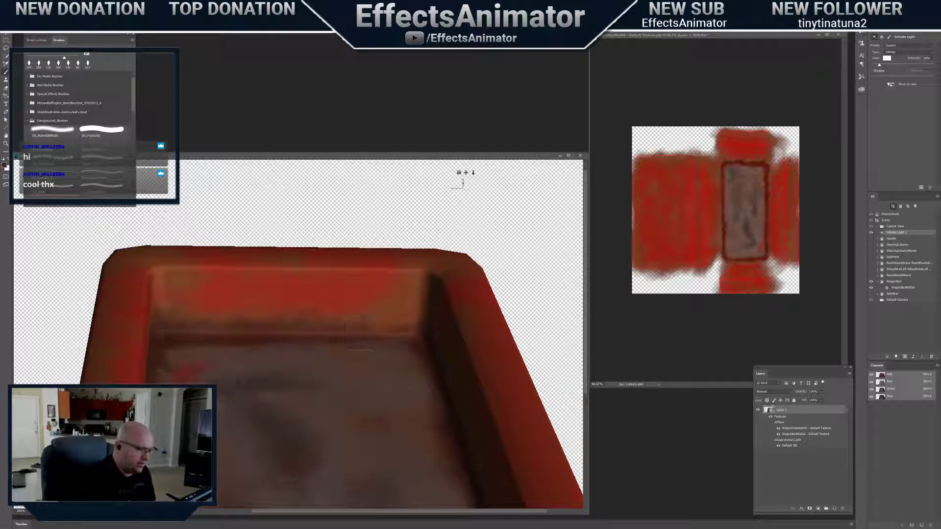
Sample the end wall's red and repaint worn red and rust tones above the dark seam with resized brushes
left_click(317, 307, "alt")
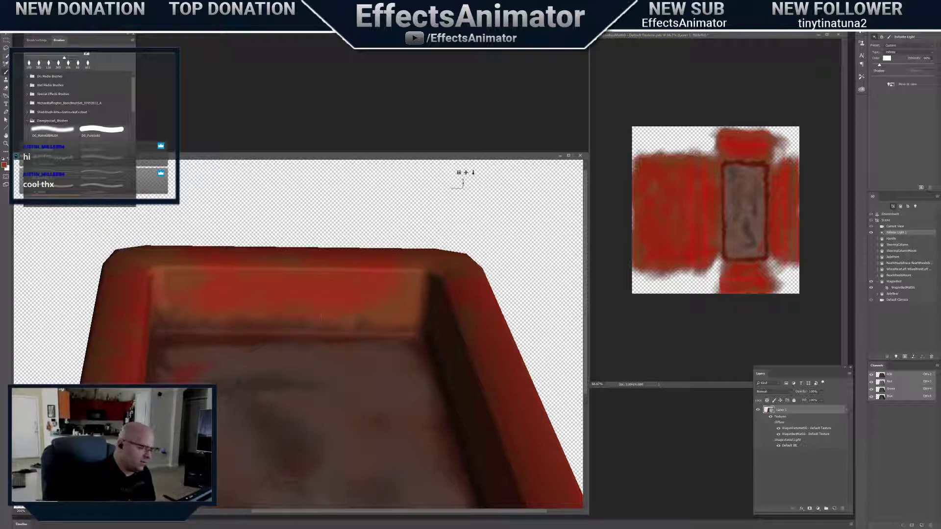
right_click(374, 314)
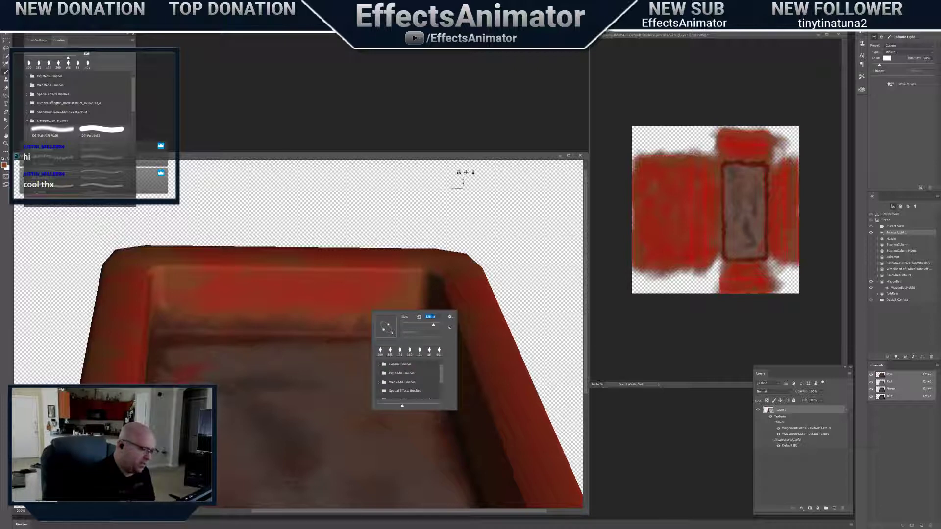
key("Return")
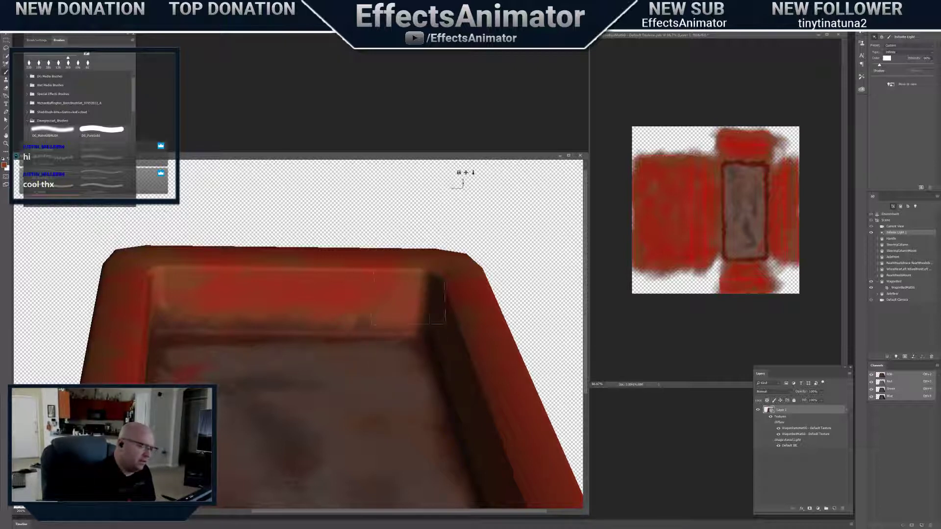
right_click(387, 313)
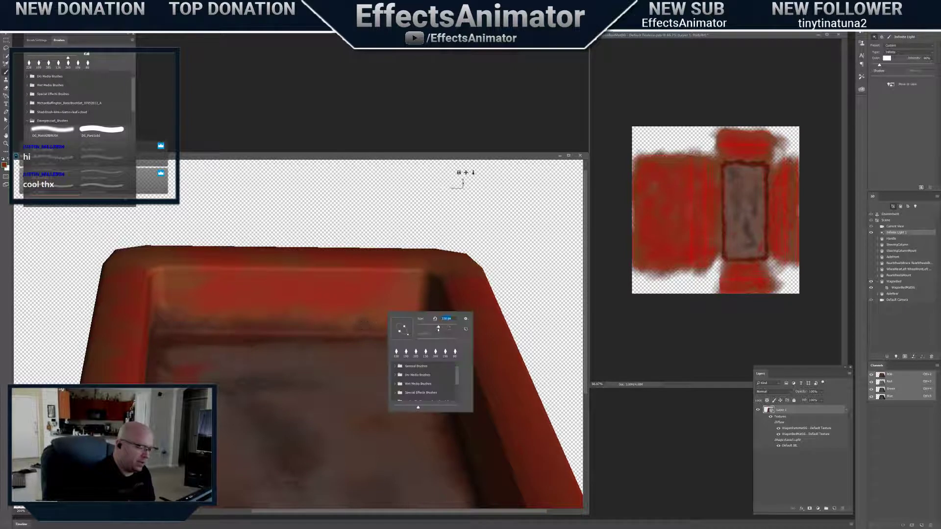
left_click(438, 329)
key("Return")
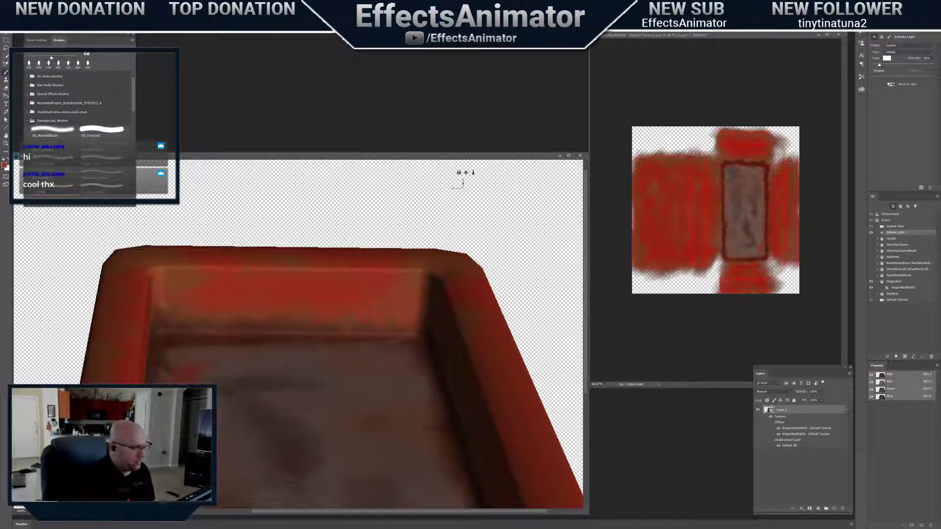
mouse_move(459, 173)
left_mouse_down()
mouse_move(427, 183)
mouse_move(475, 175)
mouse_move(462, 173)
left_mouse_up()
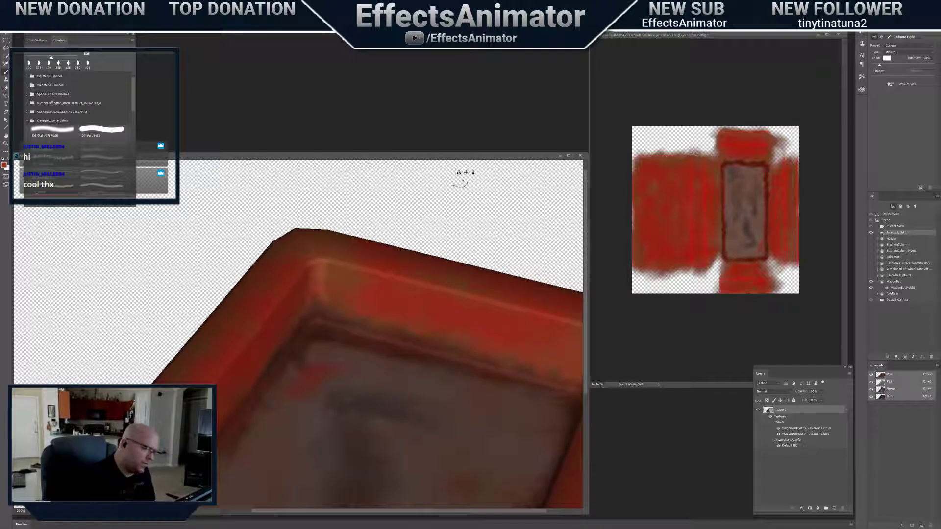
right_click(370, 294)
key("Escape")
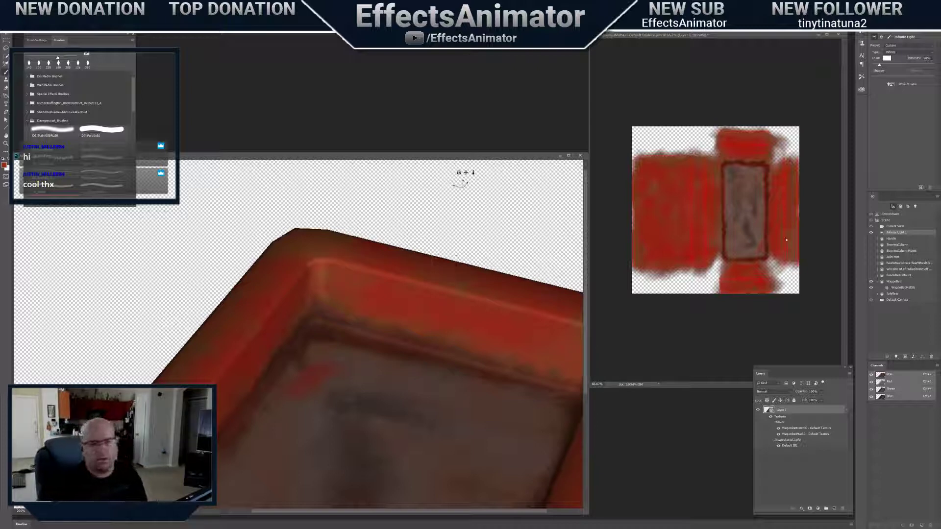
Check the rusty wagon reference photo in the browser, and paint dark brown grime along the upper inner edge on both sides of the corner
key("alt+Tab")
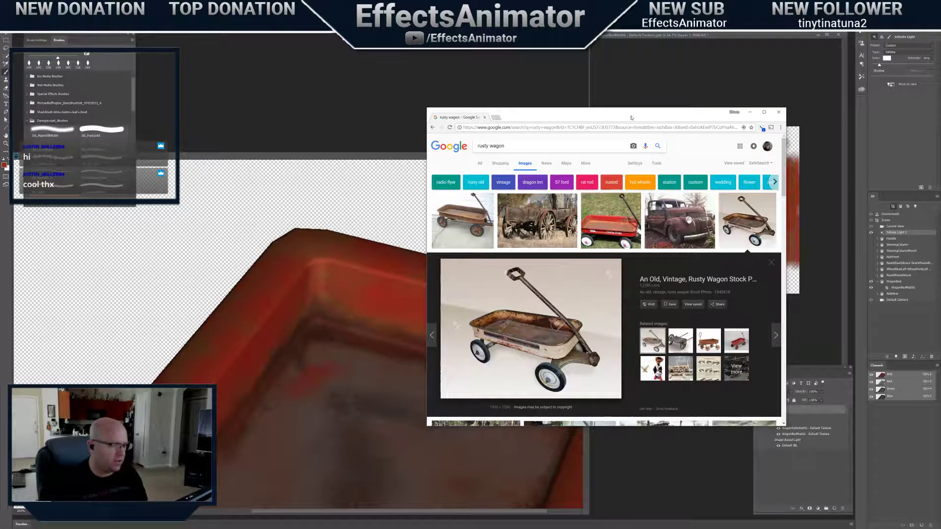
key("alt+Tab")
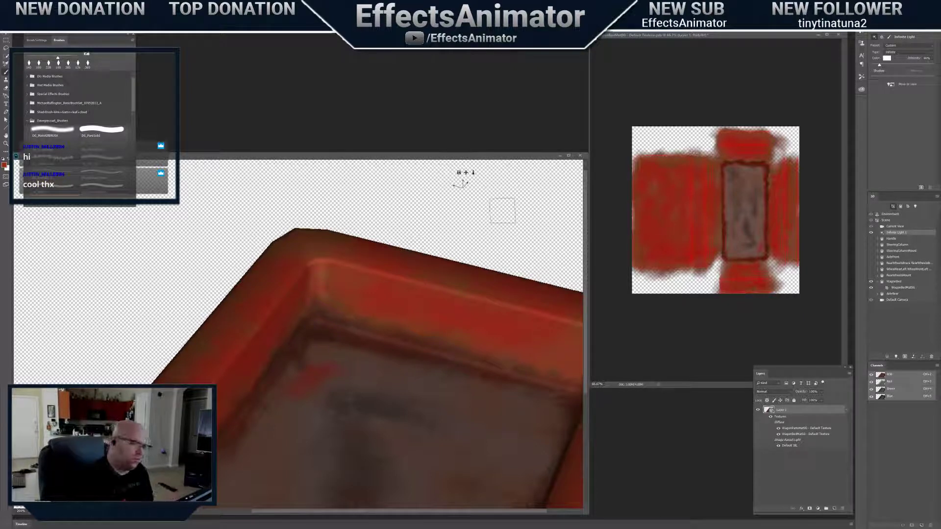
mouse_move(459, 173)
left_mouse_down()
mouse_move(464, 167)
mouse_move(425, 332)
left_mouse_up()
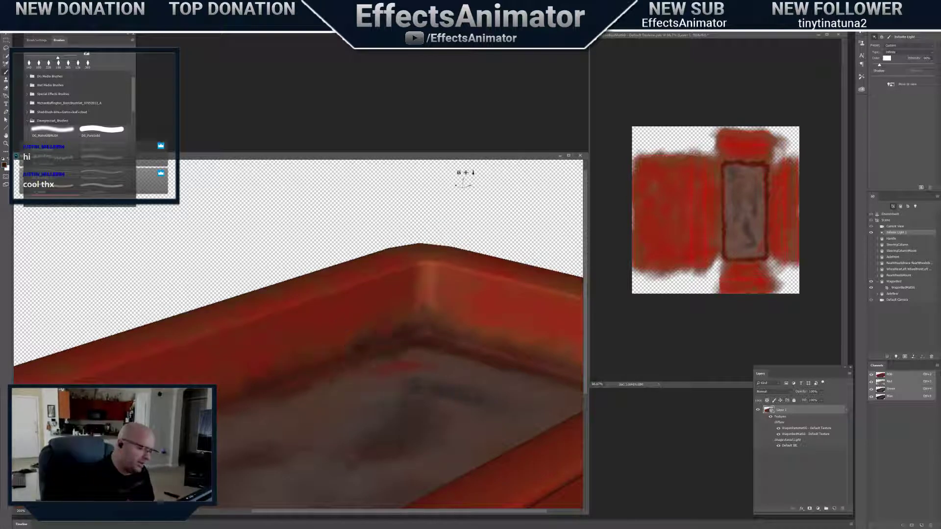
left_click_drag(410, 267, 336, 294)
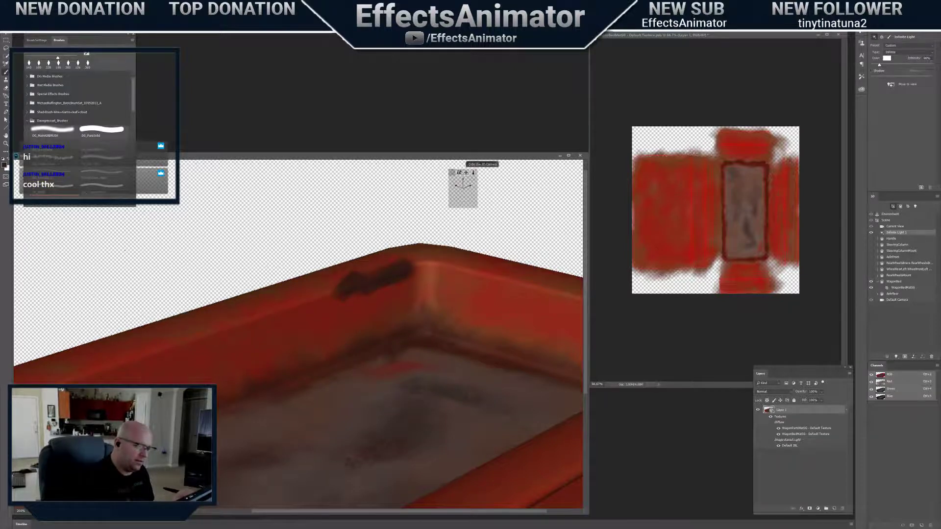
left_click_drag(459, 173, 464, 195)
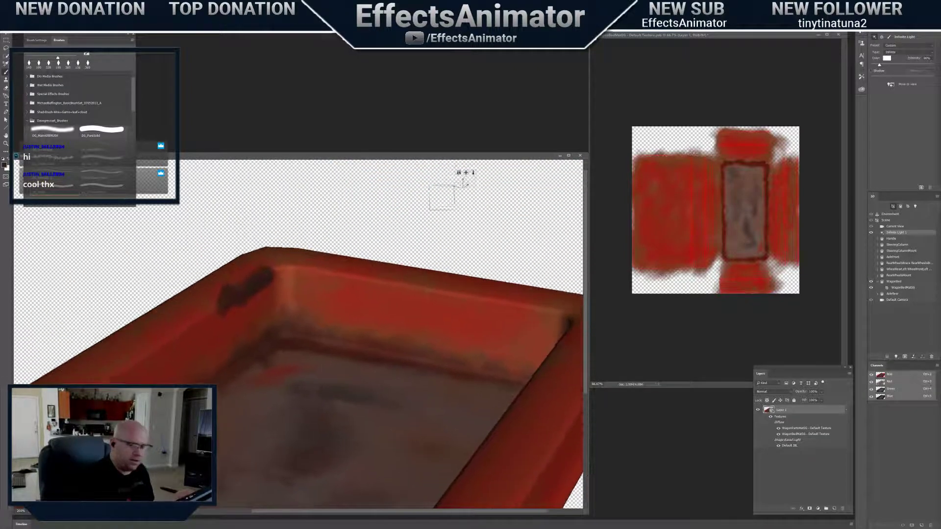
left_click_drag(289, 266, 389, 288)
left_click_drag(240, 271, 244, 276)
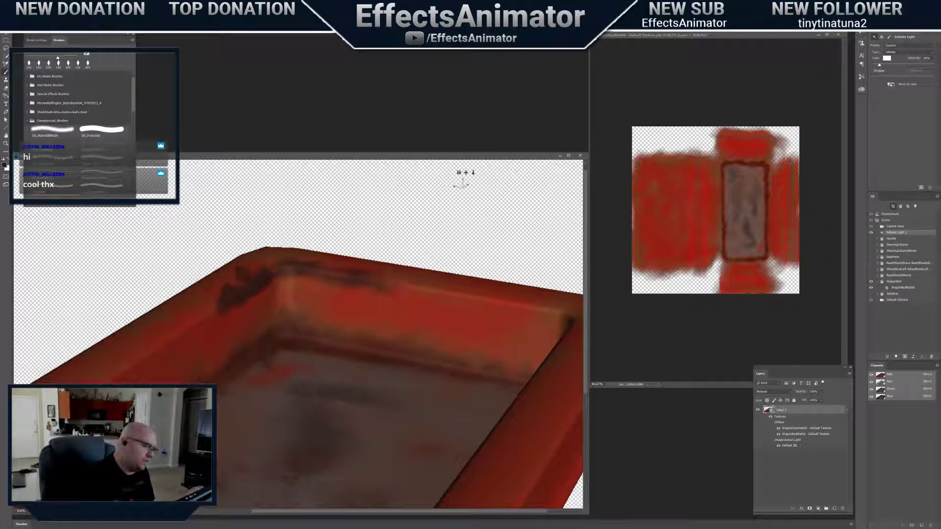
Extend an irregular band of dark grime from the corner along the upper inner edge of the long side wall with a resized brush
mouse_move(459, 172)
left_mouse_down()
mouse_move(485, 201)
mouse_move(425, 178)
mouse_move(448, 171)
left_mouse_up()
left_click_drag(280, 368, 208, 364)
right_click(347, 361)
mouse_move(318, 364)
left_mouse_down()
mouse_move(261, 365)
mouse_move(303, 359)
mouse_move(293, 358)
left_mouse_up()
left_click_drag(466, 173, 471, 172)
mouse_move(346, 339)
left_mouse_down()
mouse_move(393, 339)
mouse_move(384, 345)
mouse_move(461, 338)
left_mouse_up()
mouse_move(306, 341)
left_mouse_down()
mouse_move(321, 349)
mouse_move(258, 332)
mouse_move(242, 339)
mouse_move(274, 350)
left_mouse_up()
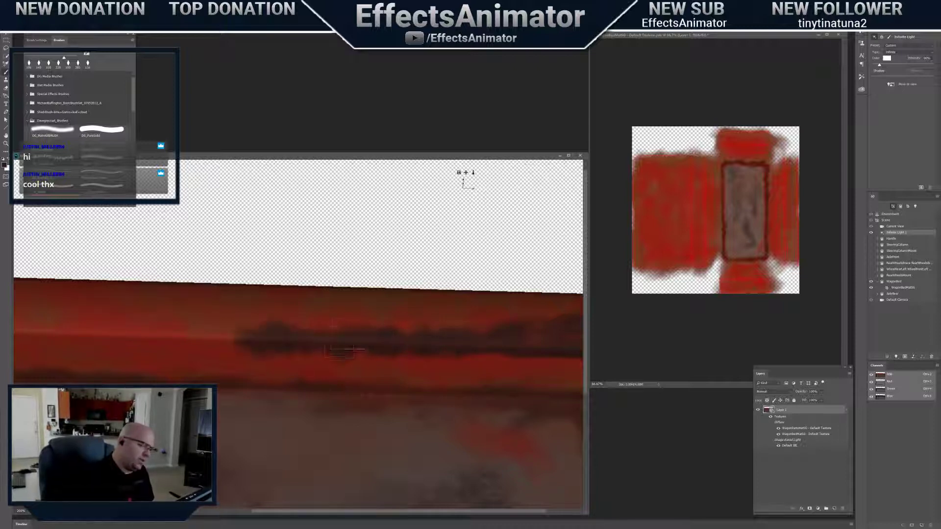
mouse_move(333, 337)
left_mouse_down()
mouse_move(207, 326)
mouse_move(243, 339)
left_mouse_up()
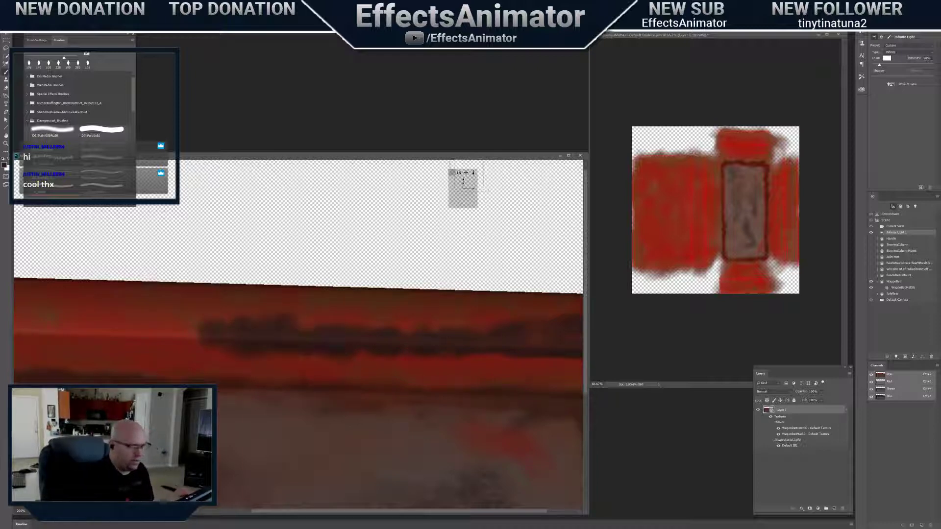
Continue the dark grime band along the side wall's upper edge toward the opposite corner, giving it ragged, tapering borders
left_click_drag(466, 173, 509, 171)
mouse_move(392, 312)
left_mouse_down()
mouse_move(416, 332)
mouse_move(456, 324)
mouse_move(435, 325)
left_mouse_up()
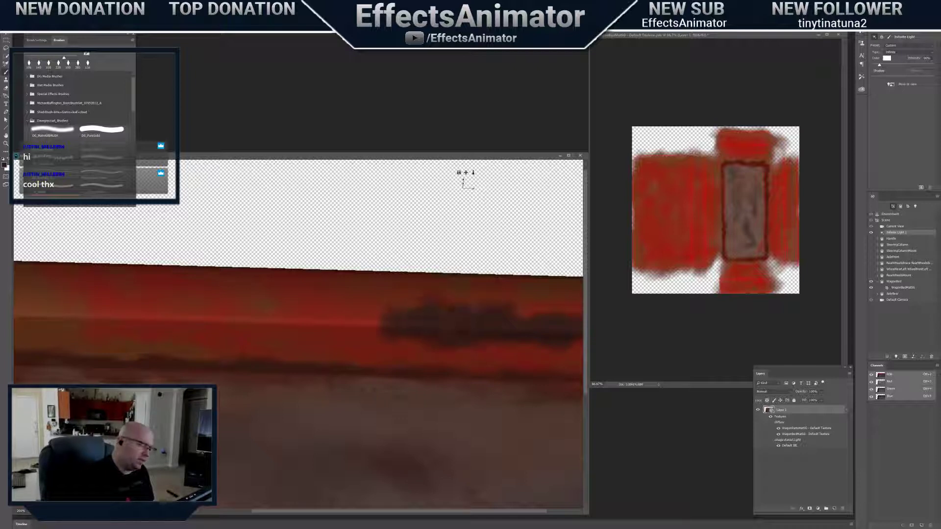
mouse_move(378, 319)
left_mouse_down()
mouse_move(346, 316)
mouse_move(439, 324)
left_mouse_up()
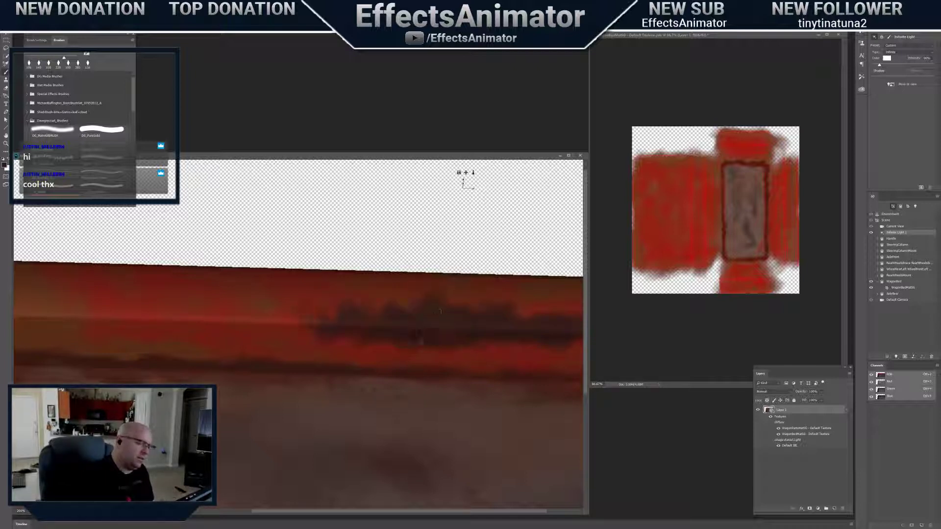
mouse_move(316, 321)
left_mouse_down()
mouse_move(296, 320)
mouse_move(300, 336)
left_mouse_up()
left_click_drag(466, 173, 483, 174)
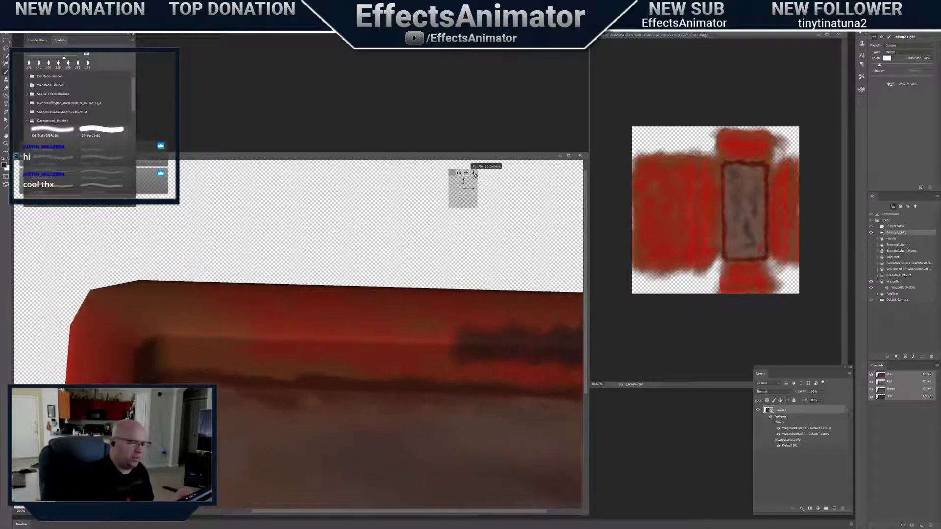
mouse_move(473, 329)
left_mouse_down()
mouse_move(434, 331)
mouse_move(450, 327)
mouse_move(463, 340)
left_mouse_up()
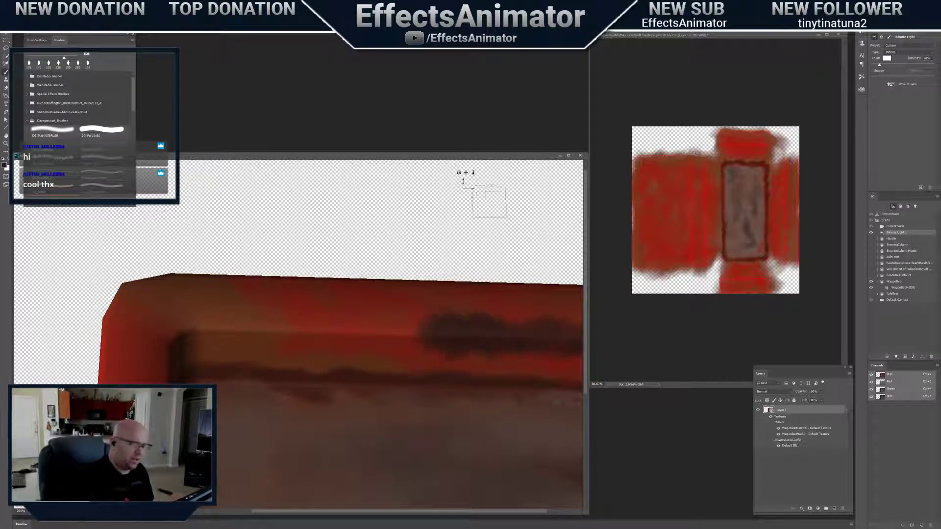
left_click_drag(466, 172, 454, 174)
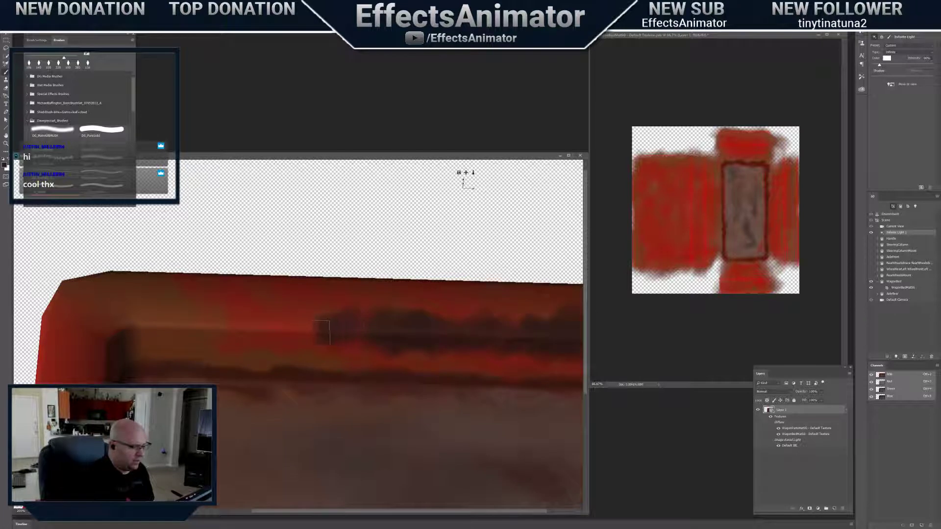
left_click_drag(322, 333, 299, 332)
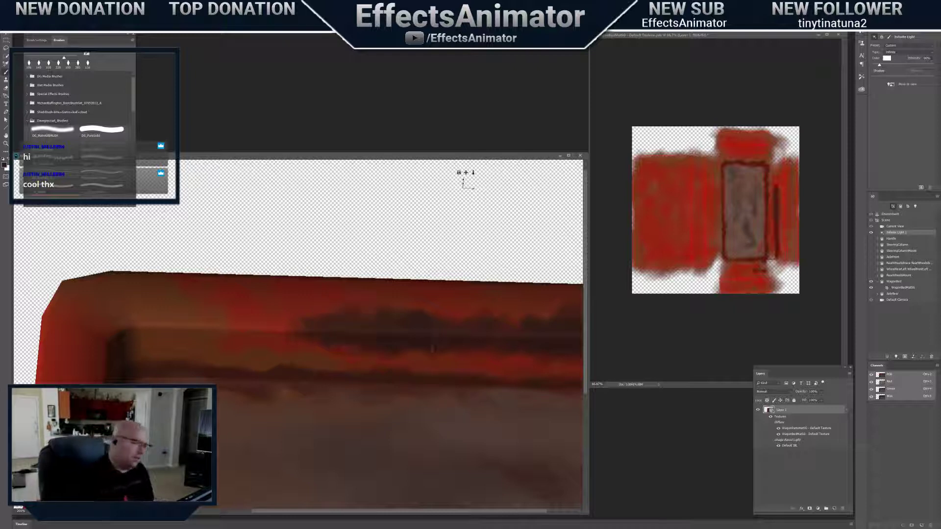
left_click_drag(458, 172, 457, 173)
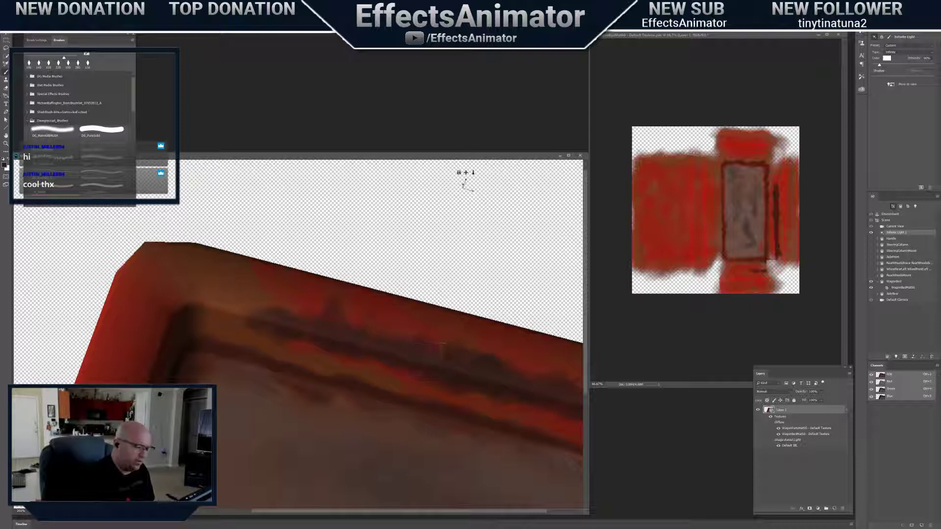
Join the side wall's grime band to the corner and extend it along the end wall's upper inner edge, with the light moved to the current view
mouse_move(198, 294)
left_mouse_down()
mouse_move(189, 297)
mouse_move(235, 309)
mouse_move(255, 296)
mouse_move(266, 332)
mouse_move(340, 309)
left_mouse_up()
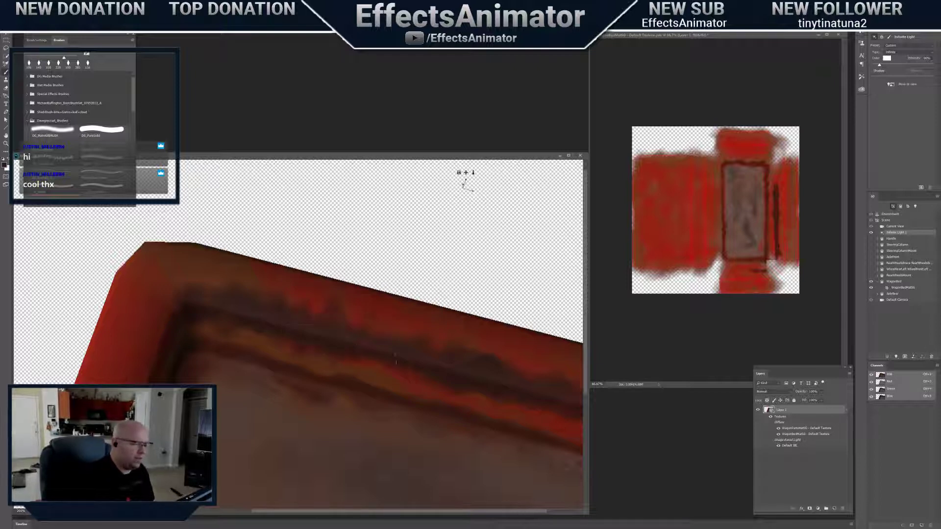
mouse_move(459, 173)
left_mouse_down()
mouse_move(442, 166)
mouse_move(465, 147)
mouse_move(471, 173)
left_mouse_up()
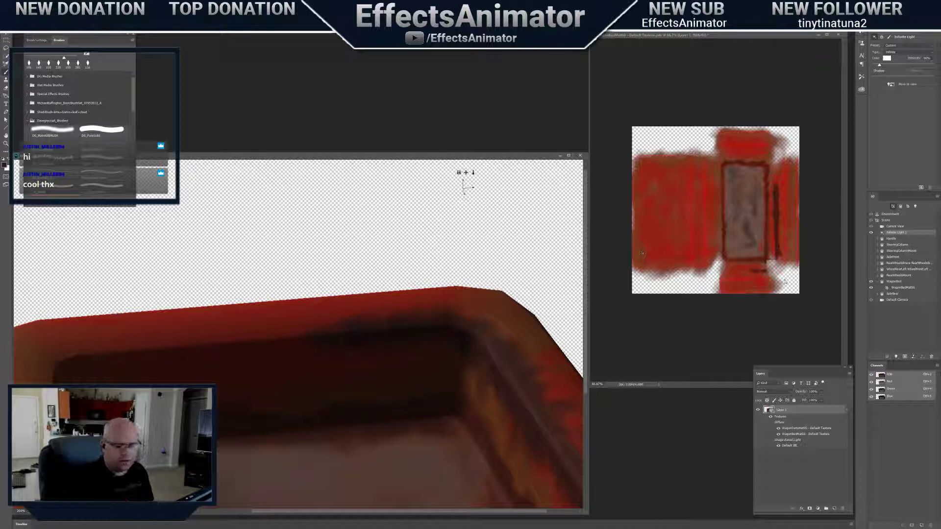
left_click_drag(466, 173, 466, 169)
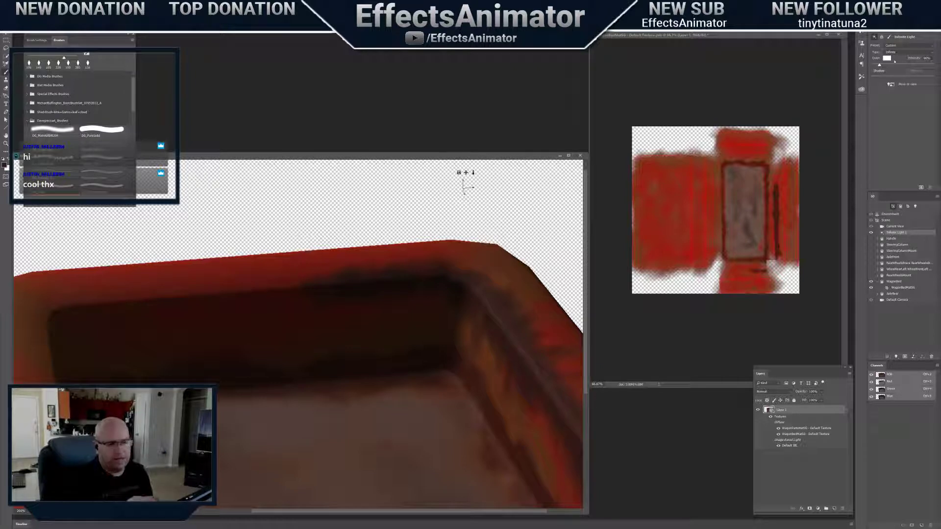
left_click(890, 85)
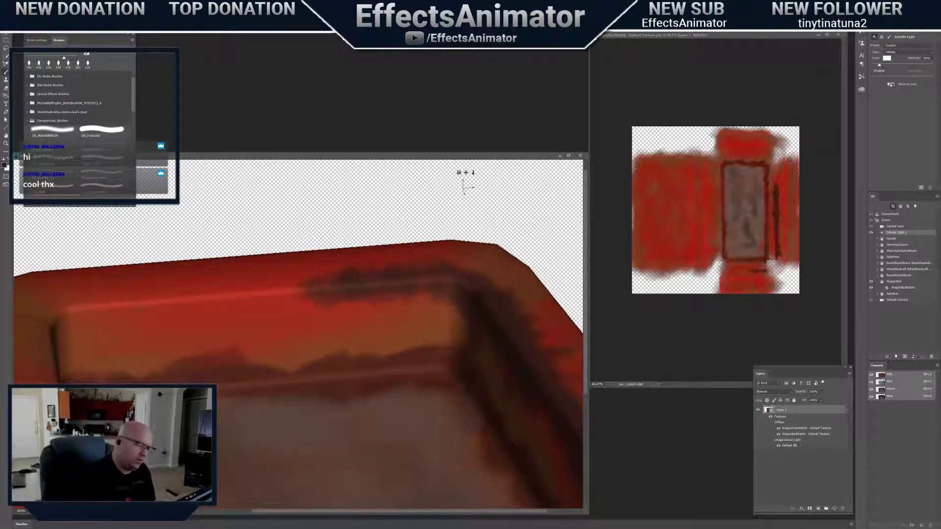
right_click(459, 302)
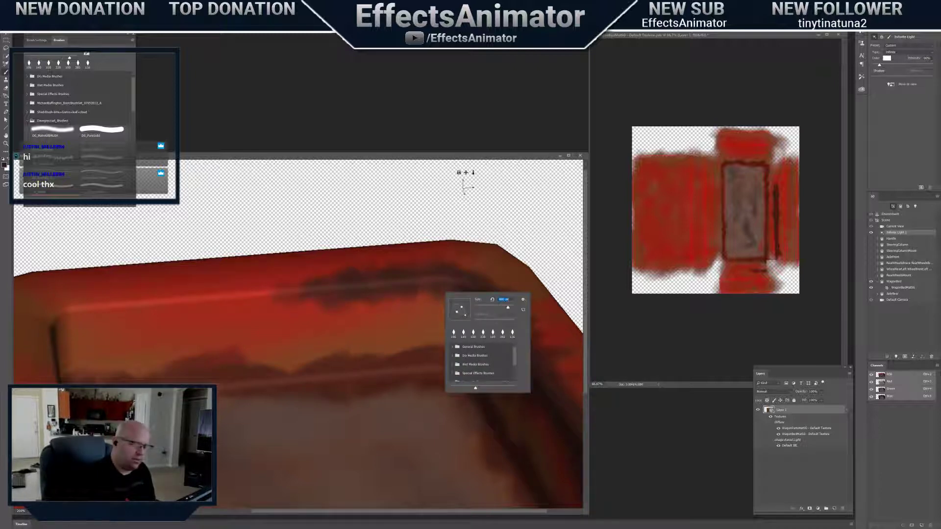
mouse_move(398, 285)
left_mouse_down()
mouse_move(296, 304)
mouse_move(273, 297)
mouse_move(362, 289)
mouse_move(322, 284)
mouse_move(249, 306)
mouse_move(436, 277)
mouse_move(433, 290)
mouse_move(476, 298)
mouse_move(461, 286)
mouse_move(432, 297)
mouse_move(369, 284)
mouse_move(175, 294)
mouse_move(168, 307)
mouse_move(381, 285)
mouse_move(455, 302)
left_mouse_up()
Extend the dark grime along the end wall's upper inner edge to its other corner, using a resized brush for a ragged lower border
mouse_move(459, 173)
left_mouse_down()
mouse_move(463, 165)
mouse_move(485, 174)
left_mouse_up()
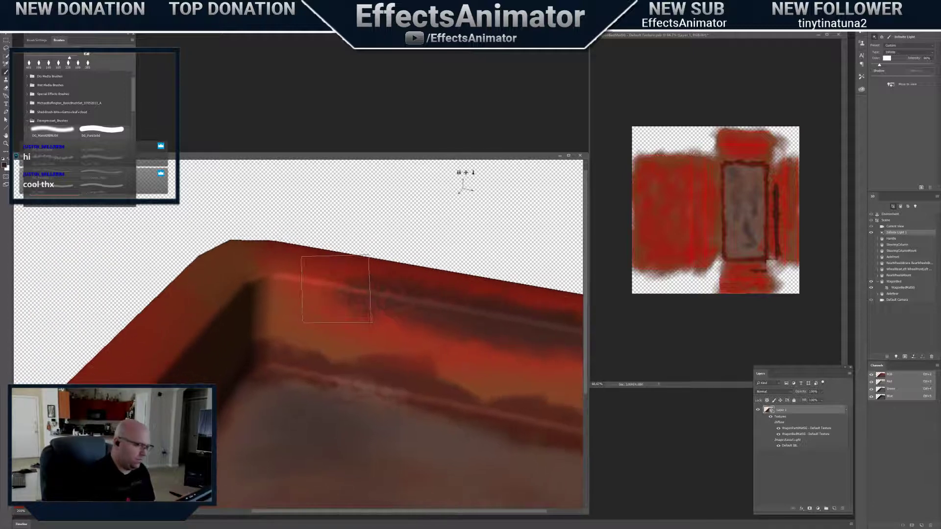
right_click(332, 289)
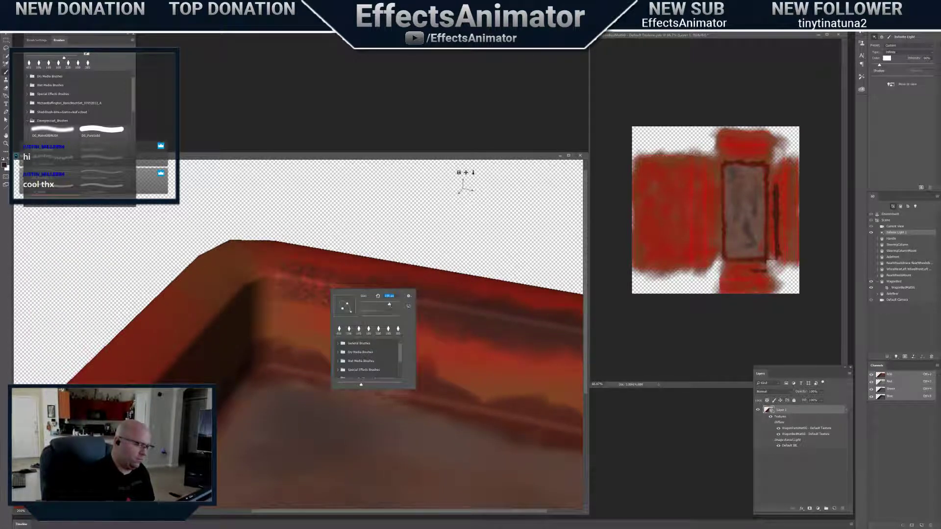
left_click_drag(290, 279, 446, 338)
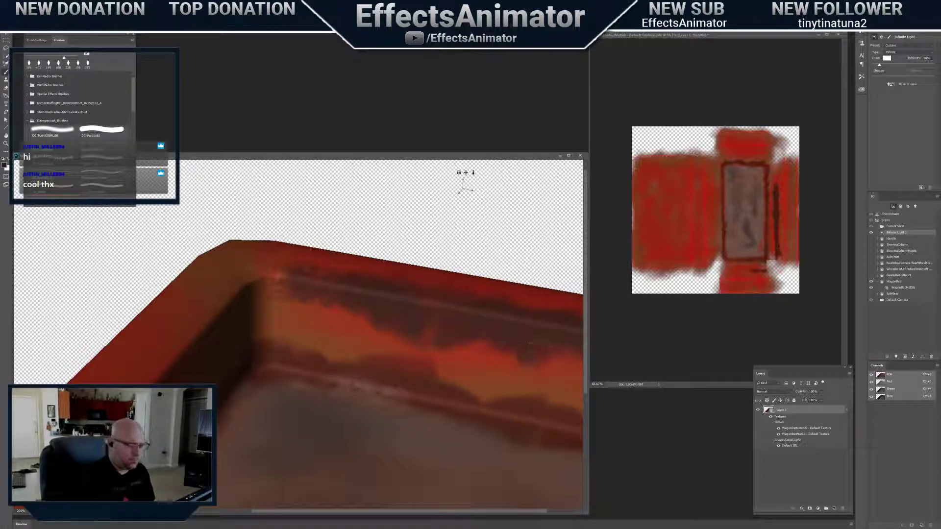
Add mottled rust texture to the end wall's orange paint below the grime band with an enlarged brush
right_click(486, 388)
left_click_drag(547, 402, 555, 402)
mouse_move(508, 374)
left_mouse_down()
mouse_move(478, 377)
mouse_move(455, 364)
mouse_move(476, 380)
mouse_move(535, 379)
mouse_move(526, 386)
mouse_move(431, 359)
mouse_move(340, 356)
mouse_move(288, 332)
mouse_move(386, 353)
mouse_move(496, 407)
mouse_move(504, 383)
mouse_move(480, 313)
mouse_move(434, 303)
mouse_move(472, 362)
mouse_move(474, 345)
mouse_move(438, 299)
left_mouse_up()
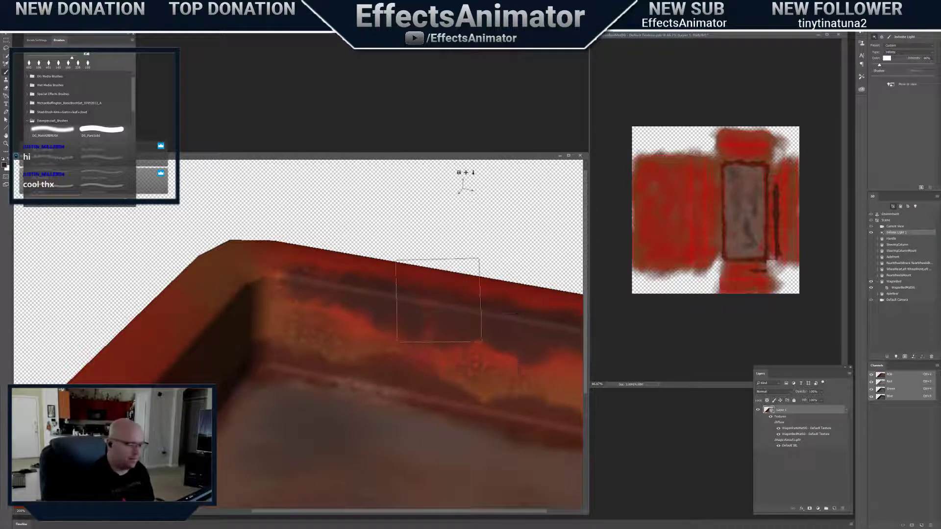
Fill the end wall's corner with dark grime using a smaller brush and carry it around onto the adjoining side wall's upper inner edge
right_click(289, 284)
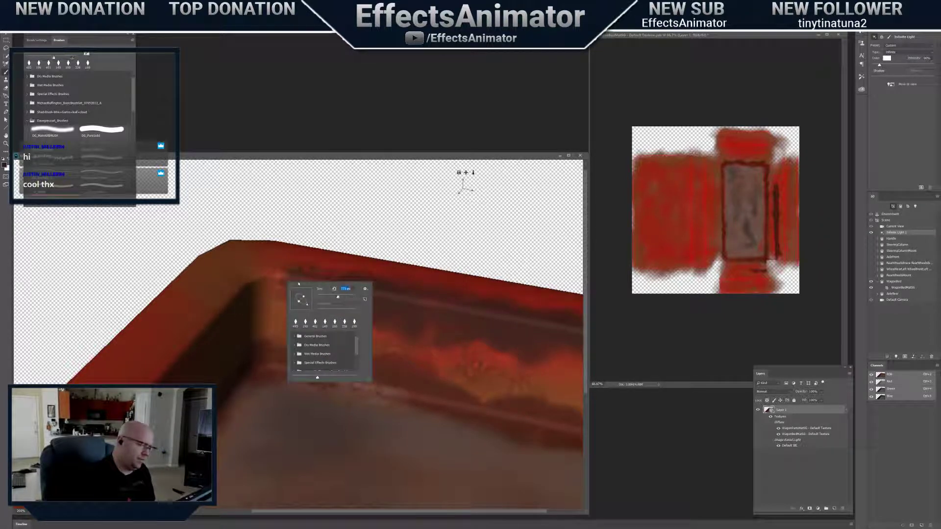
left_click(258, 280)
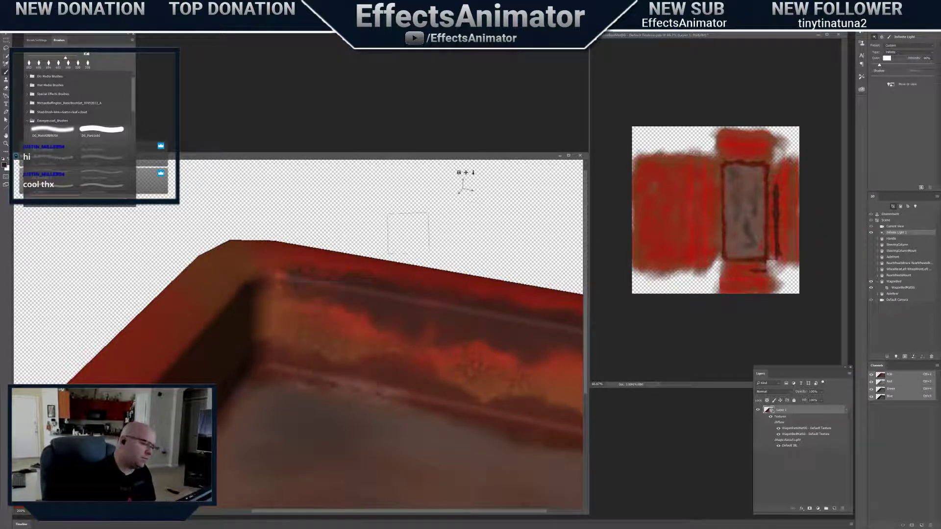
mouse_move(460, 173)
left_mouse_down()
mouse_move(434, 174)
mouse_move(549, 161)
left_mouse_up()
mouse_move(315, 294)
left_mouse_down()
mouse_move(256, 309)
mouse_move(350, 289)
mouse_move(387, 294)
left_mouse_up()
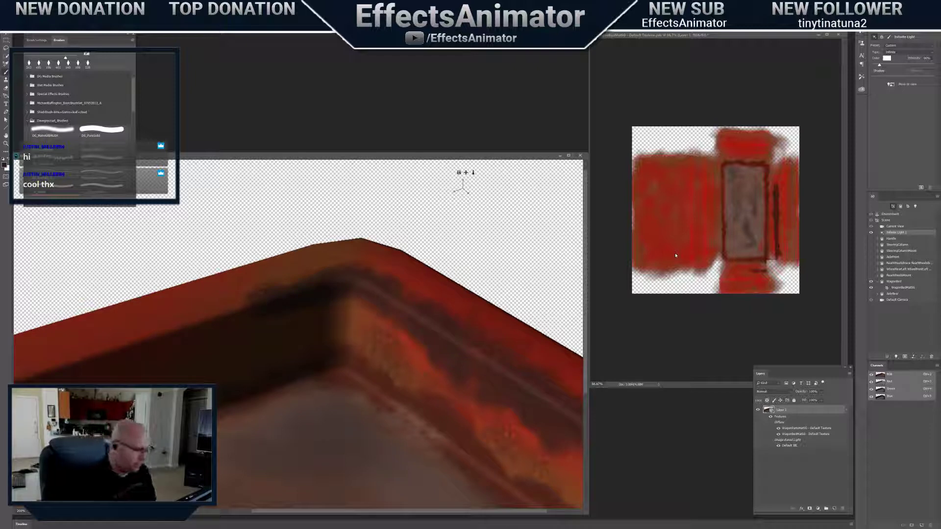
left_click_drag(235, 310, 213, 311)
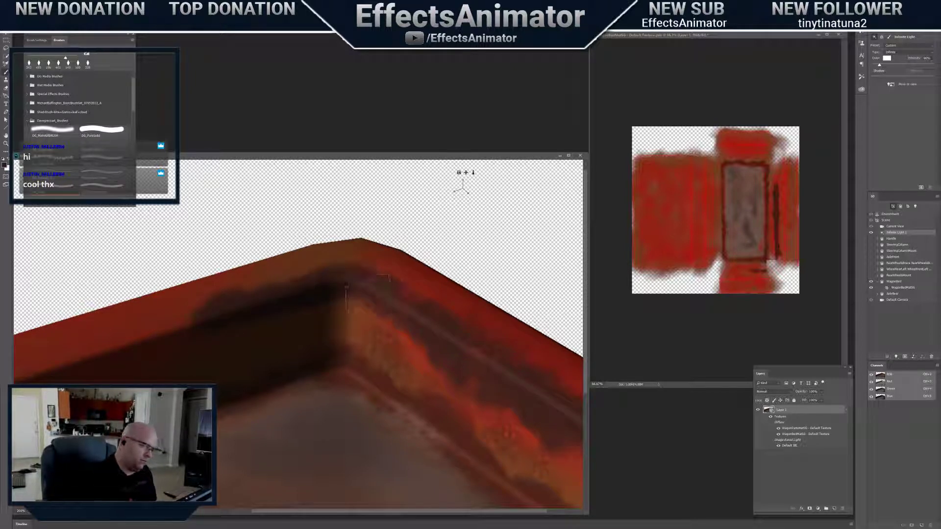
left_click_drag(367, 293, 363, 305)
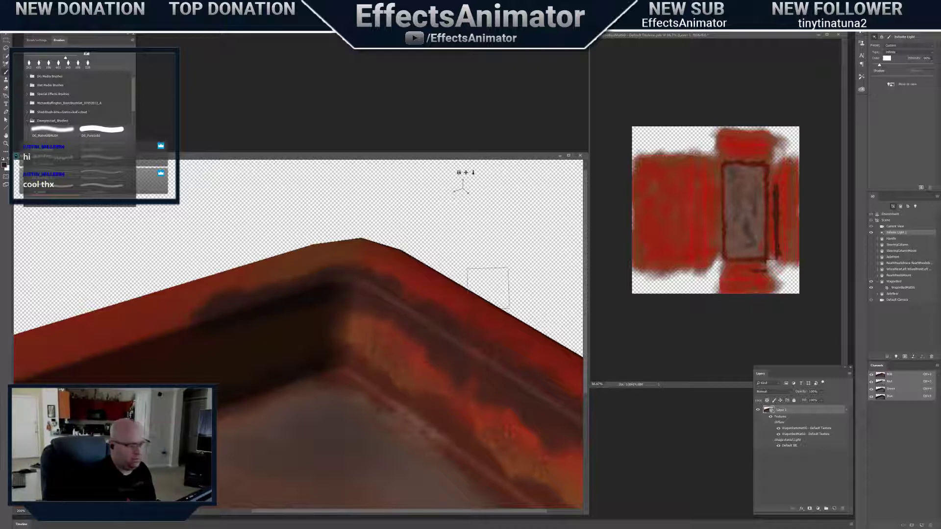
Move the light to the current view and extend an irregular dark grime band from the corner along the second side wall's upper inner edge
mouse_move(466, 173)
left_mouse_down()
mouse_move(547, 172)
mouse_move(587, 159)
mouse_move(468, 167)
left_mouse_up()
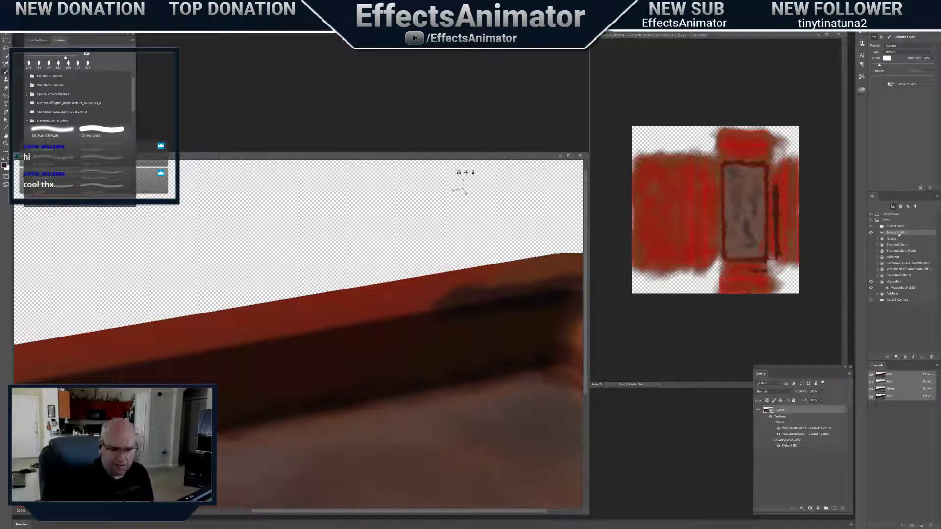
left_click(891, 85)
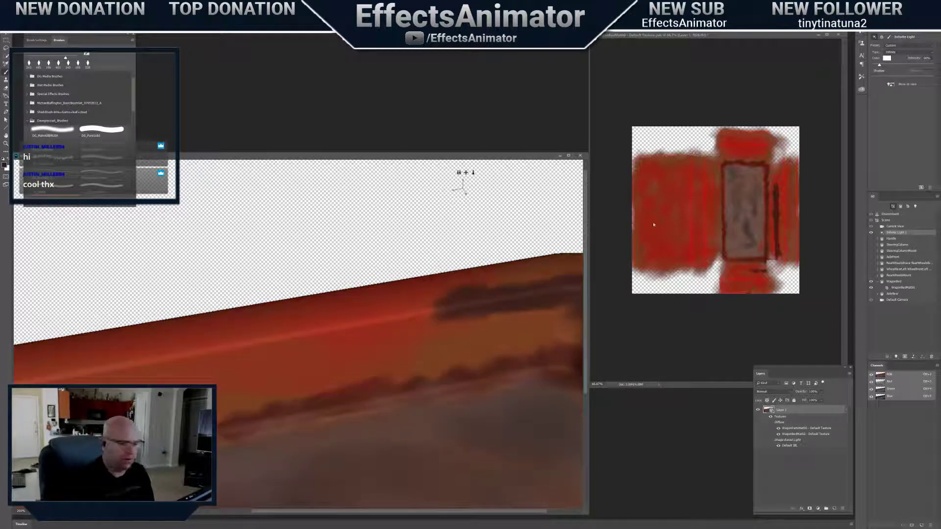
mouse_move(443, 311)
left_mouse_down()
mouse_move(410, 316)
mouse_move(426, 325)
mouse_move(358, 320)
mouse_move(357, 329)
mouse_move(482, 305)
left_mouse_up()
mouse_move(505, 316)
left_mouse_down()
mouse_move(522, 296)
mouse_move(481, 320)
left_mouse_up()
mouse_move(543, 321)
left_mouse_down()
mouse_move(559, 315)
mouse_move(319, 338)
mouse_move(301, 331)
mouse_move(362, 358)
mouse_move(329, 313)
mouse_move(402, 338)
mouse_move(392, 347)
mouse_move(479, 331)
left_mouse_up()
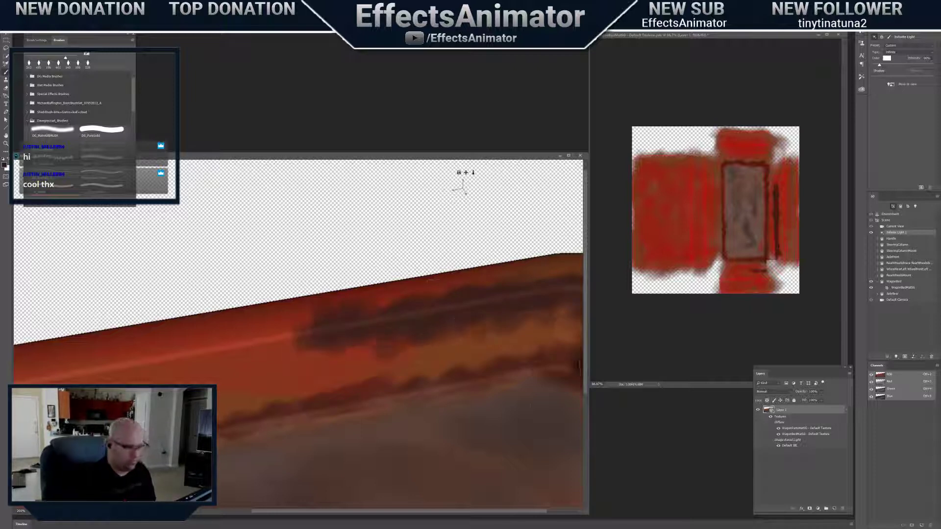
Mottle the rusty orange area below the second side wall's grime band near the corner with an enlarged brush
right_click(462, 362)
left_click_drag(523, 378, 532, 378)
left_click(443, 347)
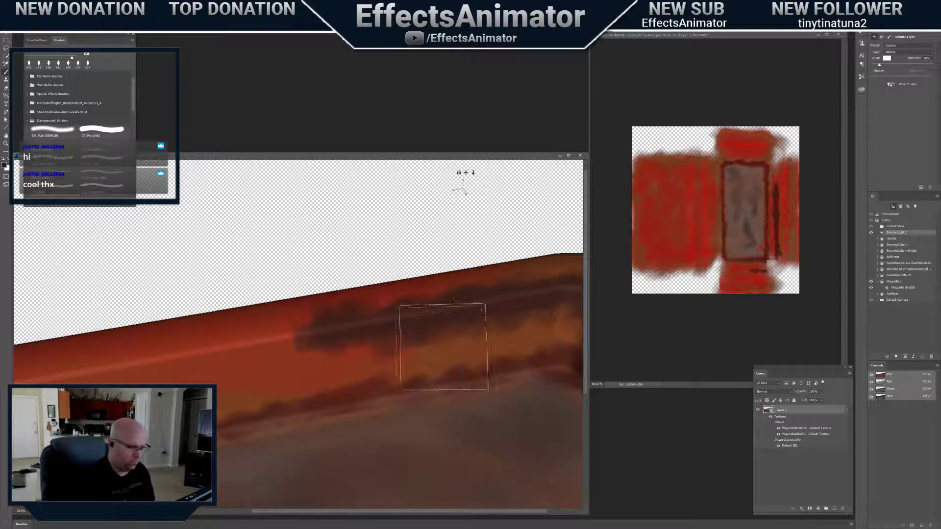
left_click_drag(395, 360, 493, 336)
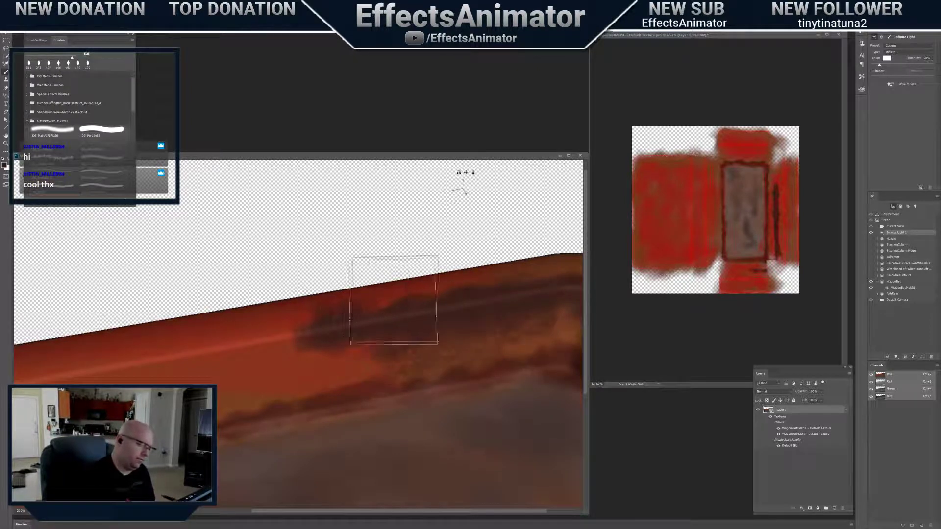
Lengthen the tapering end of the second side wall's grime band with small dark strokes from a reduced brush
right_click(415, 295)
left_click_drag(480, 321, 468, 321)
left_click(343, 319)
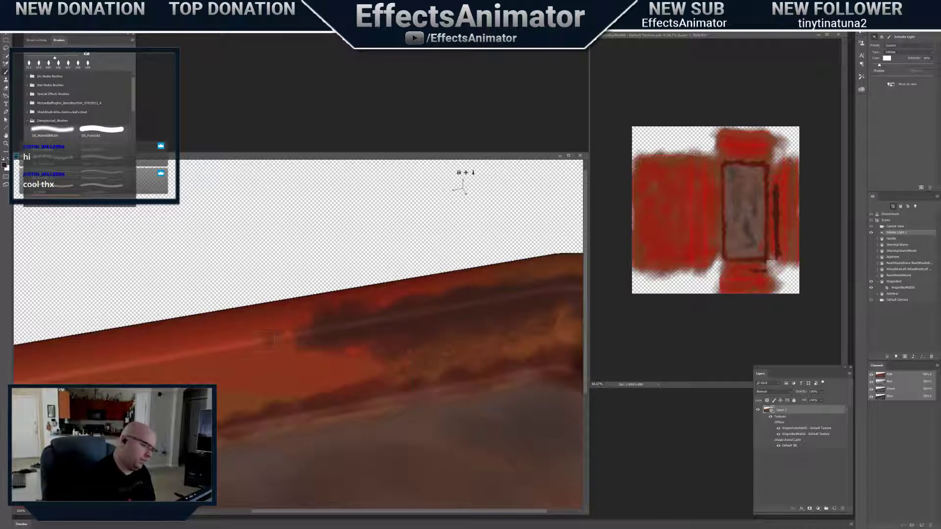
mouse_move(265, 341)
left_mouse_down()
mouse_move(294, 338)
mouse_move(304, 322)
left_mouse_up()
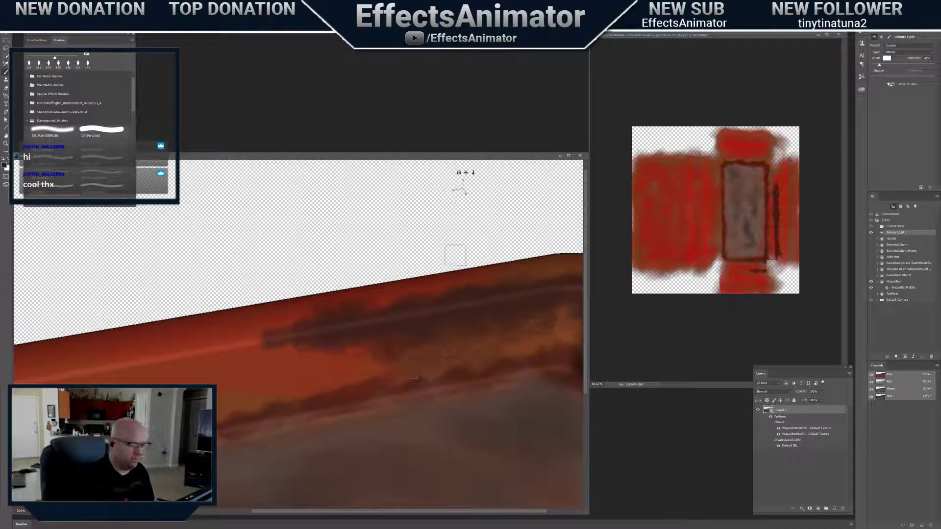
Extend the ragged grime band farther along the second side wall with a resized brush, sampling the wall's red just below the band
mouse_move(466, 172)
left_mouse_down()
mouse_move(475, 161)
mouse_move(456, 173)
left_mouse_up()
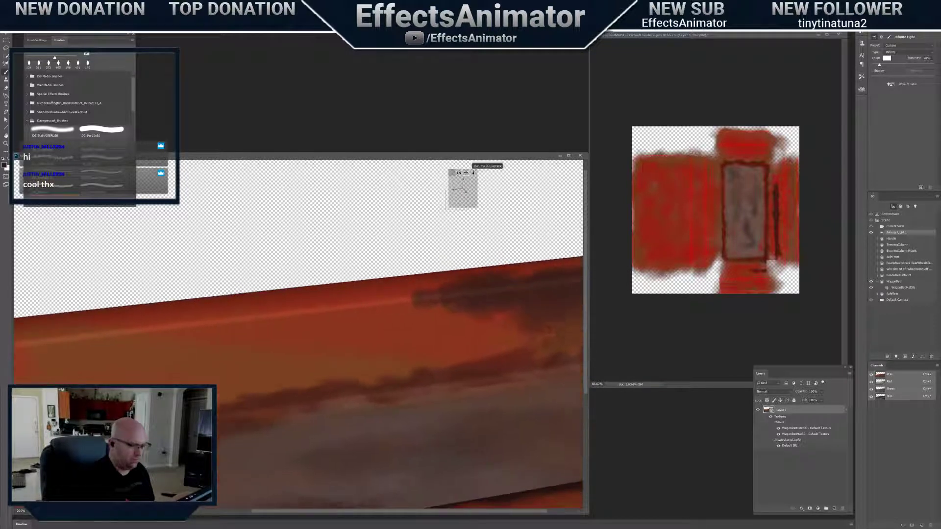
right_click(442, 302)
left_click_drag(498, 318, 500, 318)
left_click_drag(382, 301, 466, 306)
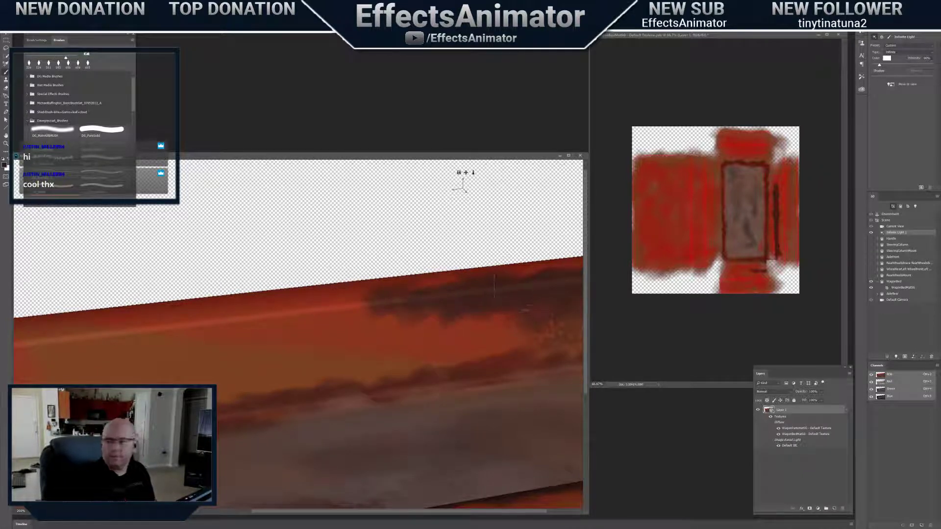
left_click(496, 322, "alt")
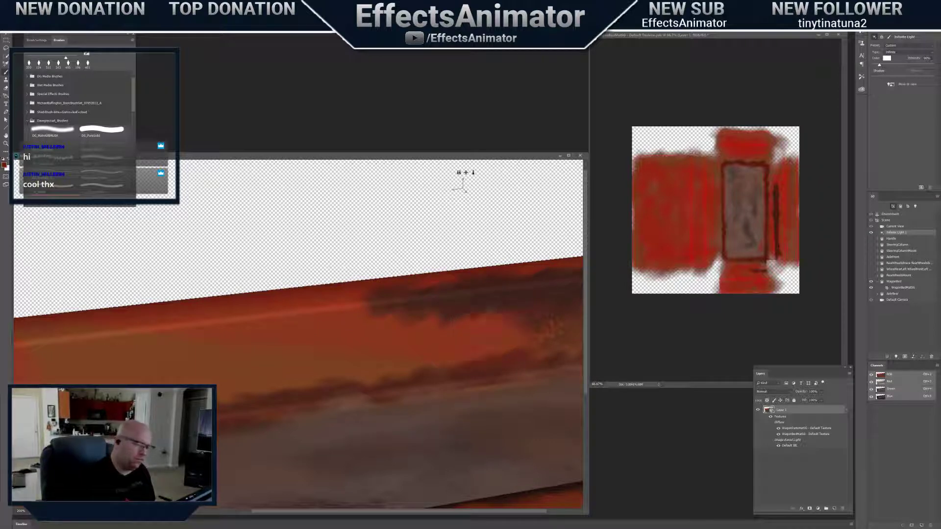
mouse_move(325, 317)
left_mouse_down()
mouse_move(366, 315)
mouse_move(372, 303)
mouse_move(425, 314)
left_mouse_up()
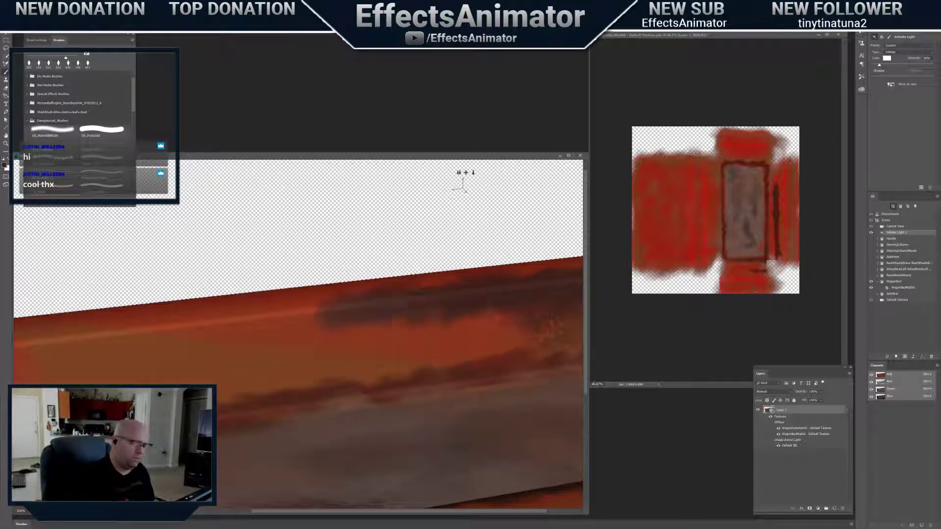
Continue the dark grime across the middle of the second side wall's upper edge, widening it into uneven patches above and below the highlight
left_click_drag(459, 172, 445, 163)
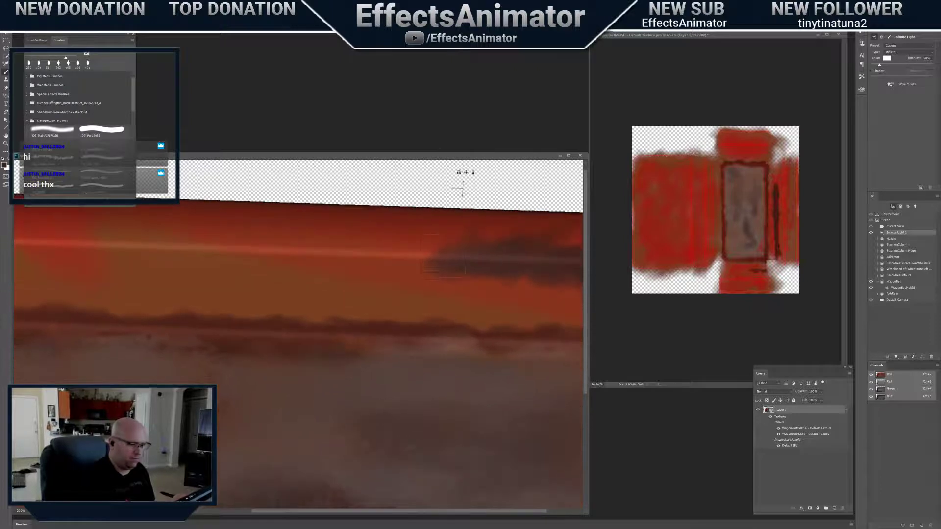
left_click_drag(448, 250, 522, 247)
left_click_drag(396, 261, 510, 272)
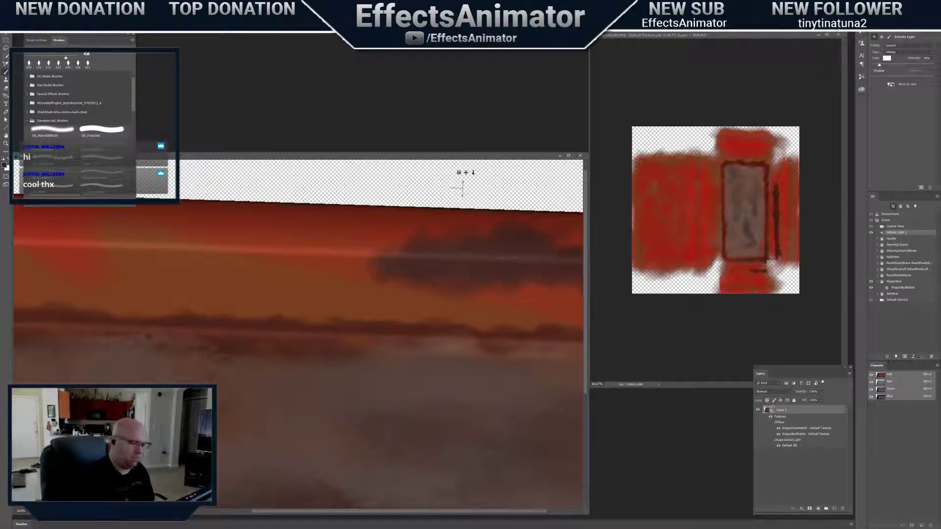
mouse_move(354, 256)
left_mouse_down()
mouse_move(396, 255)
mouse_move(275, 256)
mouse_move(362, 266)
left_mouse_up()
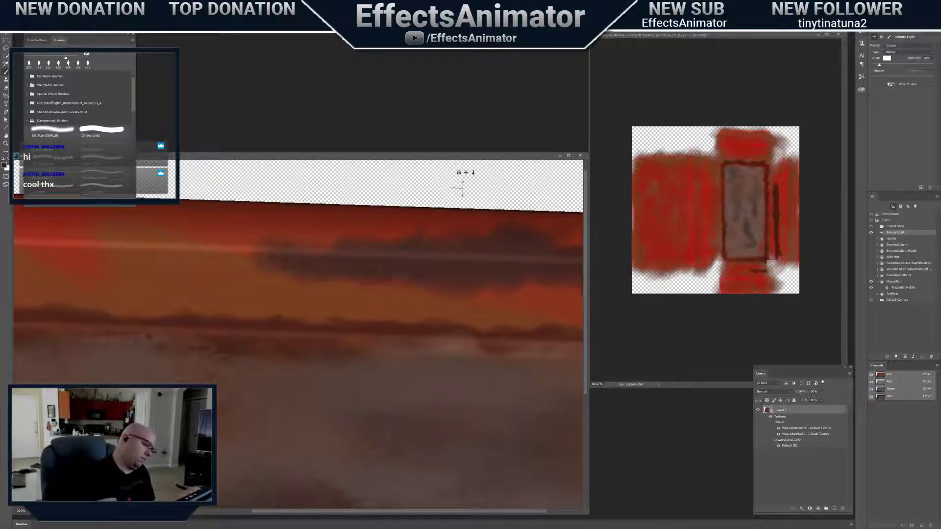
left_click_drag(299, 259, 369, 268)
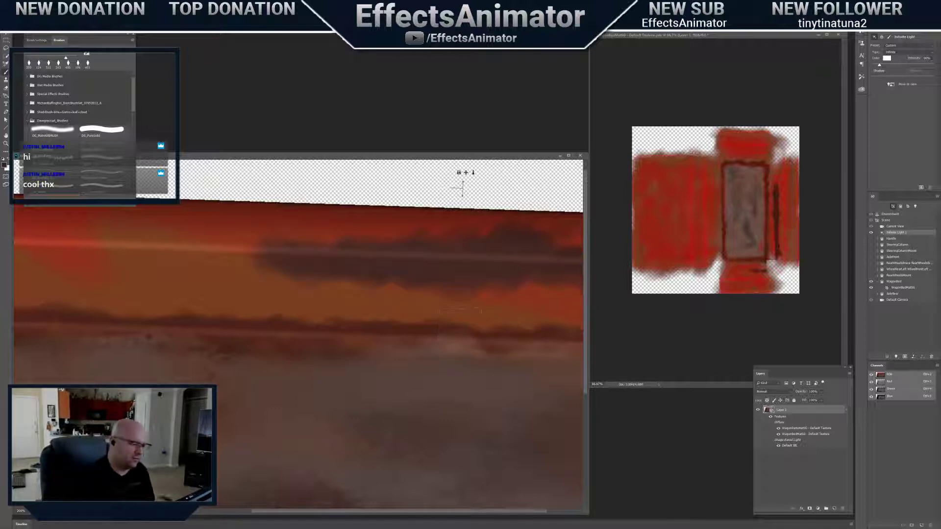
left_click_drag(265, 245, 238, 251)
Complete the dark grime band along the rest of the second side wall's upper inner edge up to the far corner
left_click_drag(473, 172, 473, 207)
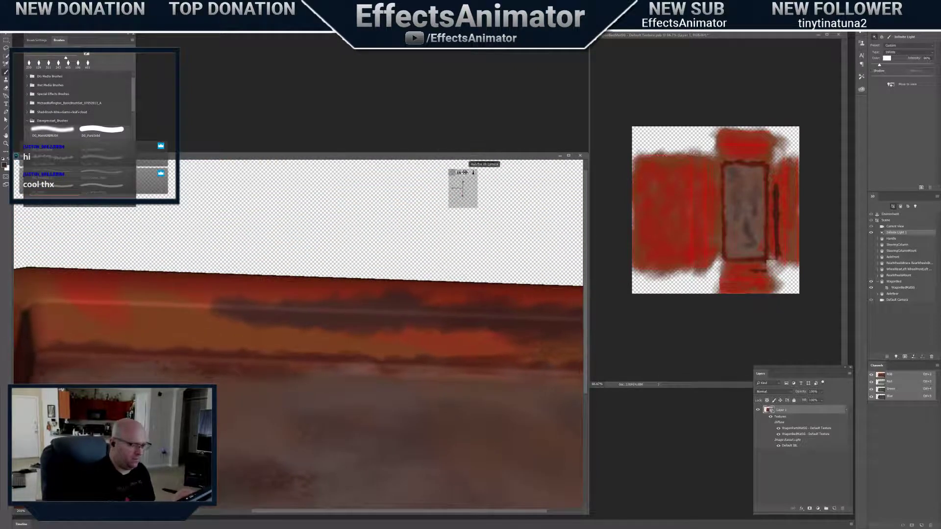
mouse_move(466, 173)
left_mouse_down()
mouse_move(615, 128)
mouse_move(596, 134)
left_mouse_up()
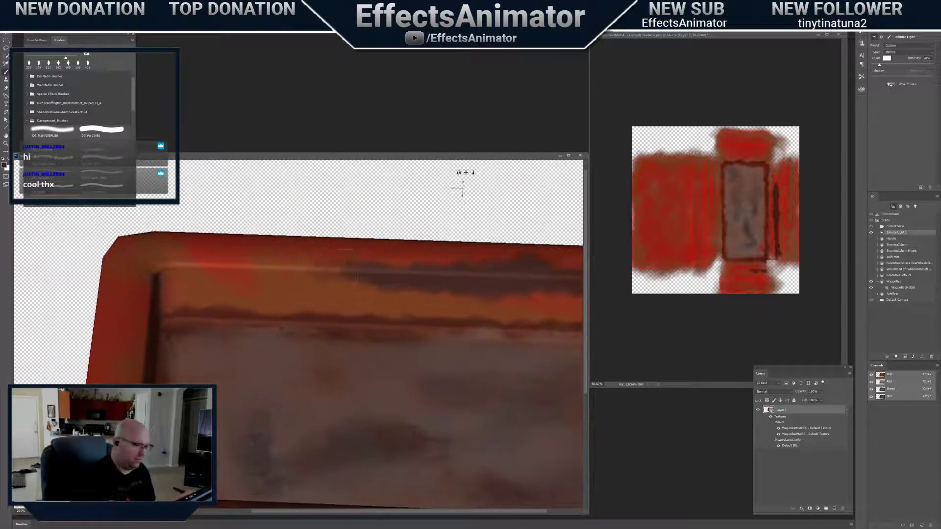
left_click_drag(338, 278, 355, 276)
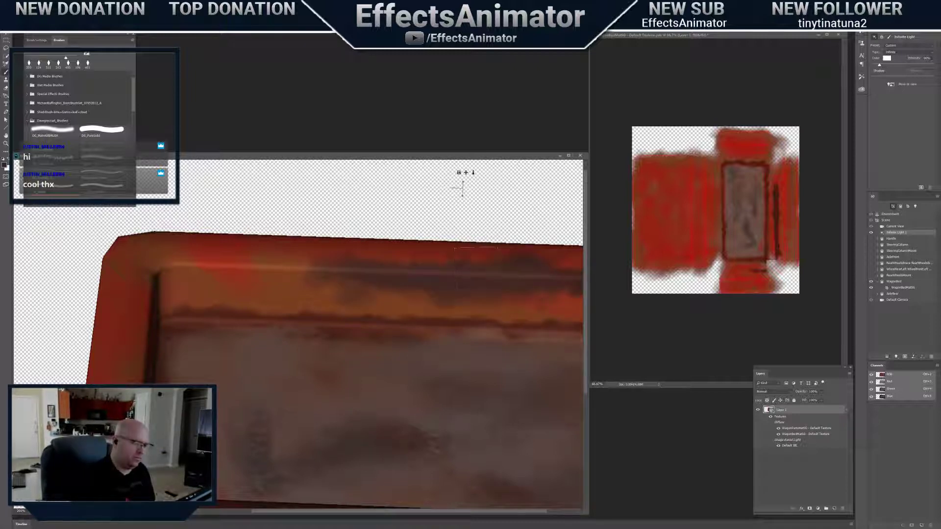
mouse_move(339, 270)
left_mouse_down()
mouse_move(293, 273)
mouse_move(318, 262)
left_mouse_up()
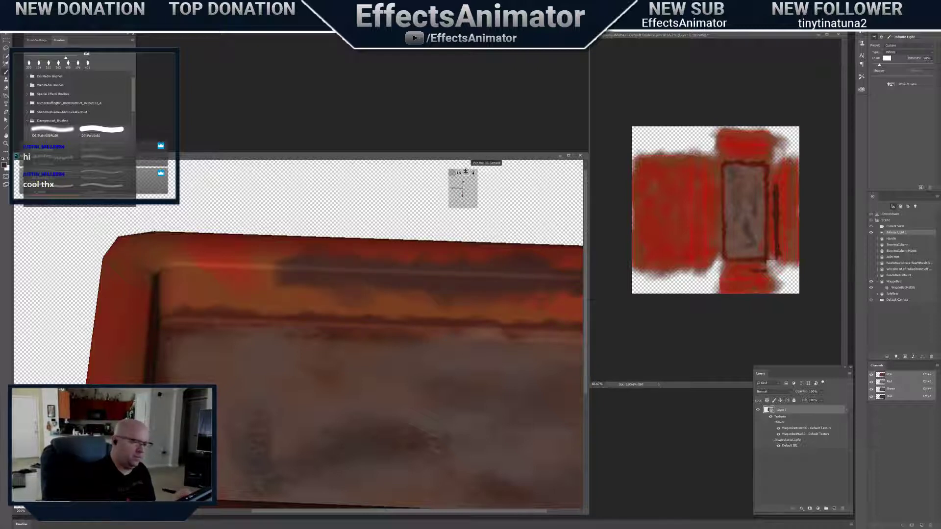
left_click_drag(466, 172, 612, 188)
mouse_move(422, 271)
left_mouse_down()
mouse_move(417, 284)
mouse_move(324, 285)
mouse_move(400, 285)
left_mouse_up()
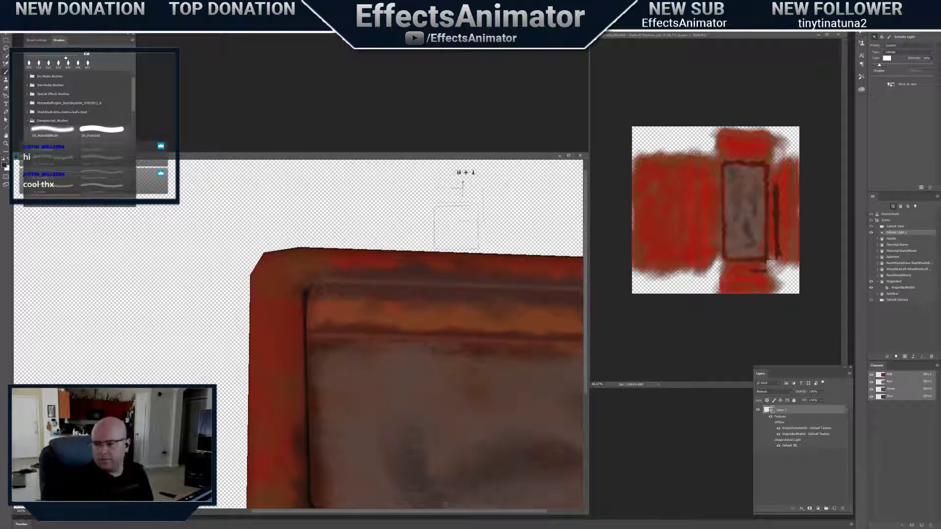
mouse_move(459, 172)
left_mouse_down()
mouse_move(445, 165)
mouse_move(466, 170)
mouse_move(466, 157)
left_mouse_up()
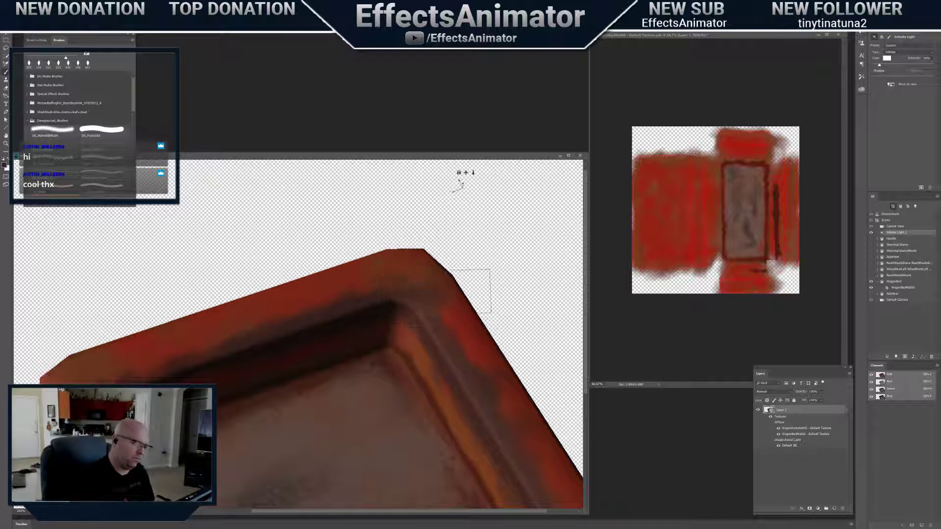
Examine the whole wagon bed from above and from low side angles to judge the grime on the walls, rim and floor
left_click_drag(466, 173, 455, 110)
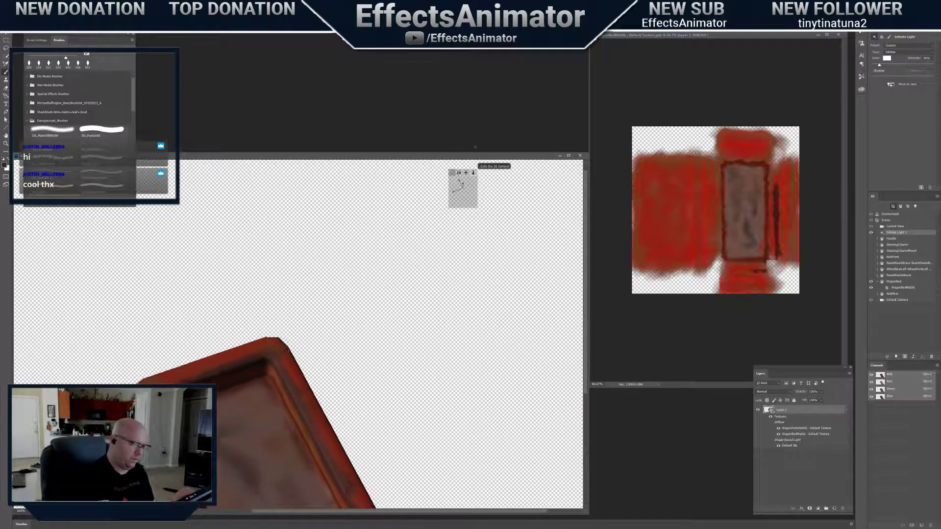
left_click_drag(466, 173, 477, 130)
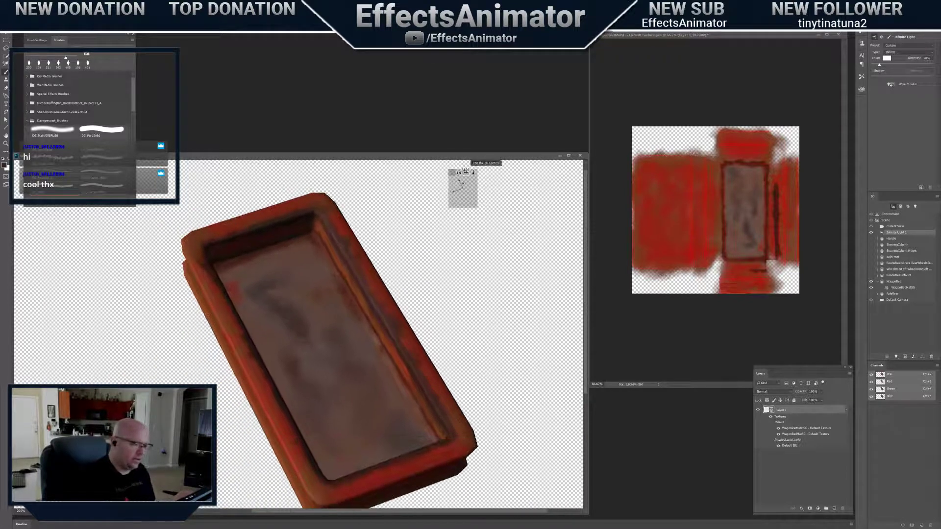
left_click_drag(459, 173, 466, 233)
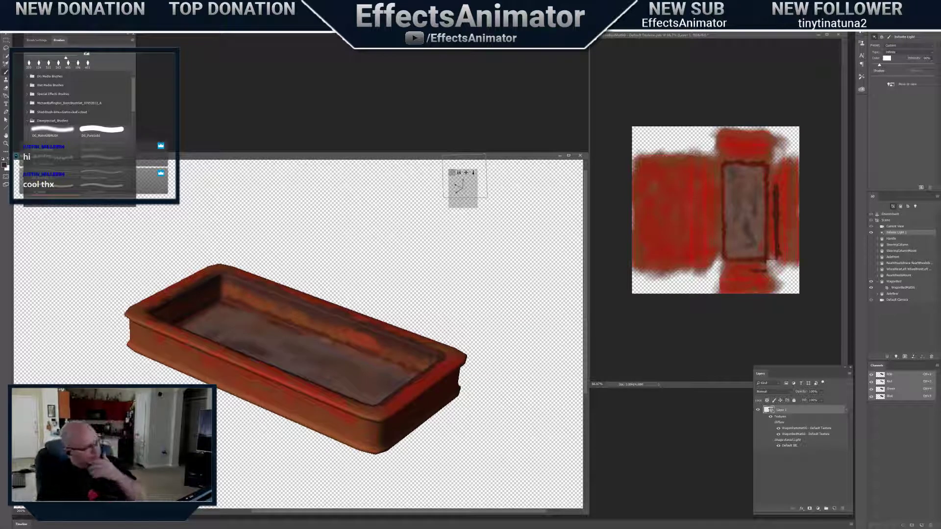
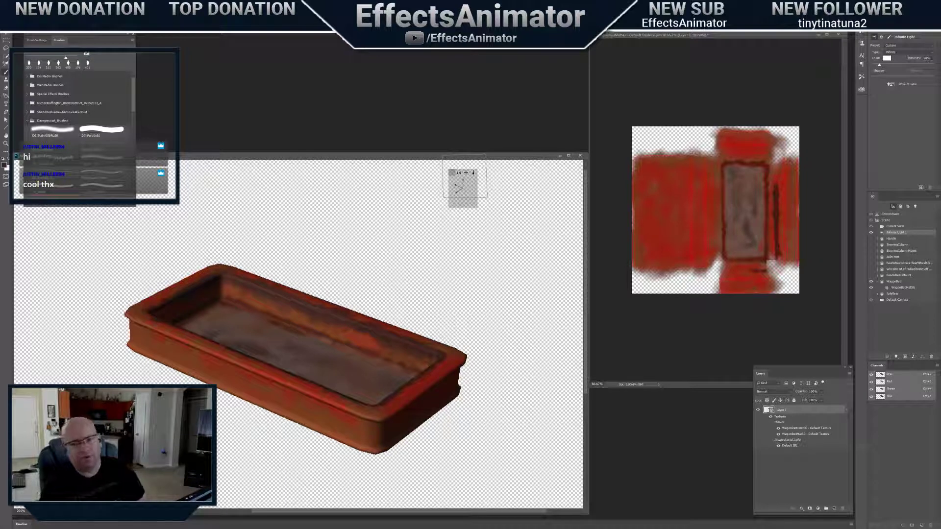
left_click_drag(459, 173, 434, 201)
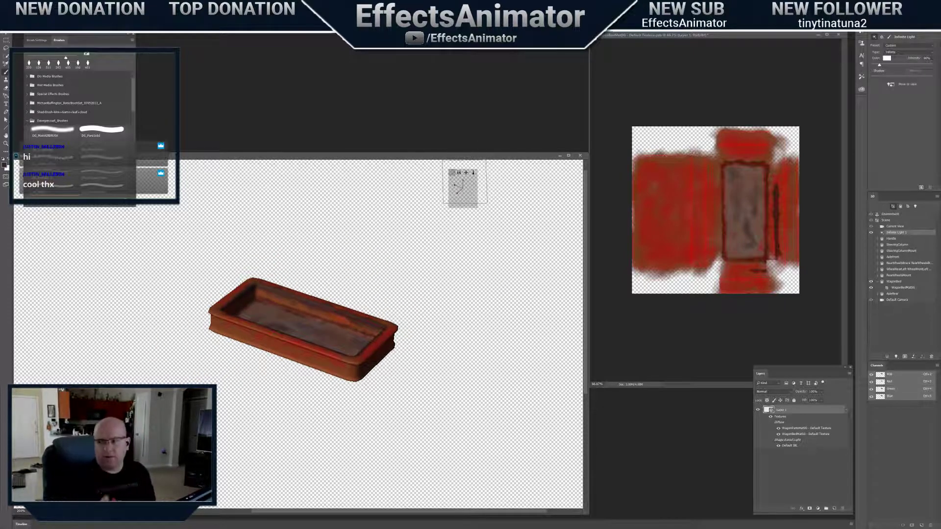
left_click_drag(473, 173, 481, 274)
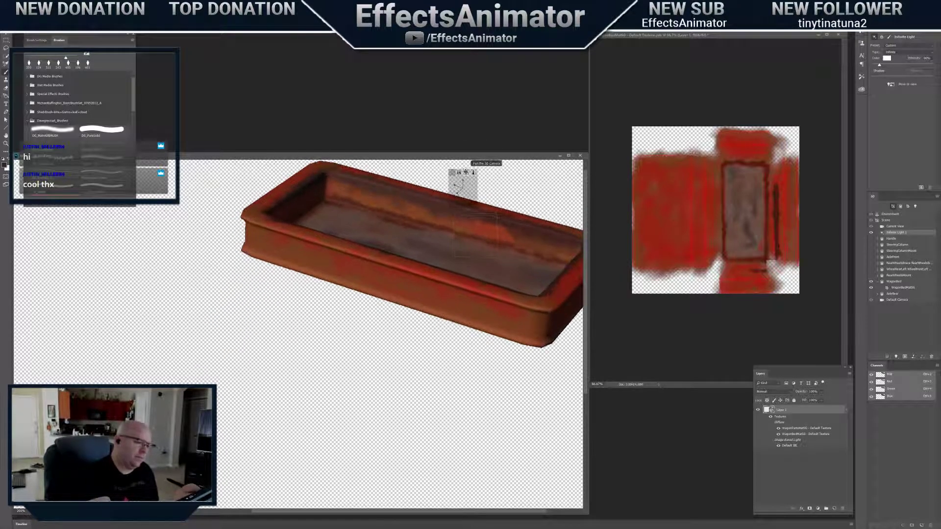
left_click_drag(466, 172, 304, 260)
left_click_drag(473, 173, 474, 198)
mouse_move(468, 173)
left_mouse_down()
mouse_move(502, 178)
mouse_move(475, 174)
mouse_move(471, 187)
left_mouse_up()
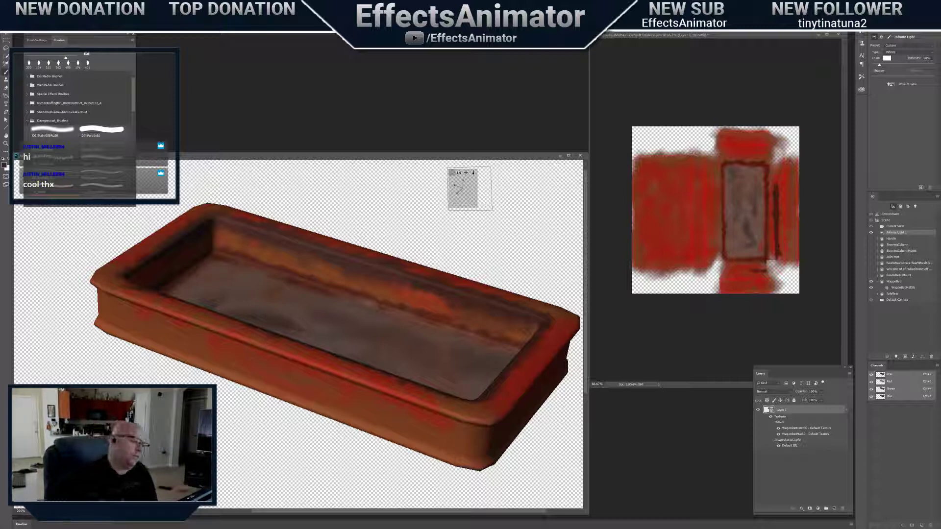
left_click_drag(459, 173, 465, 175)
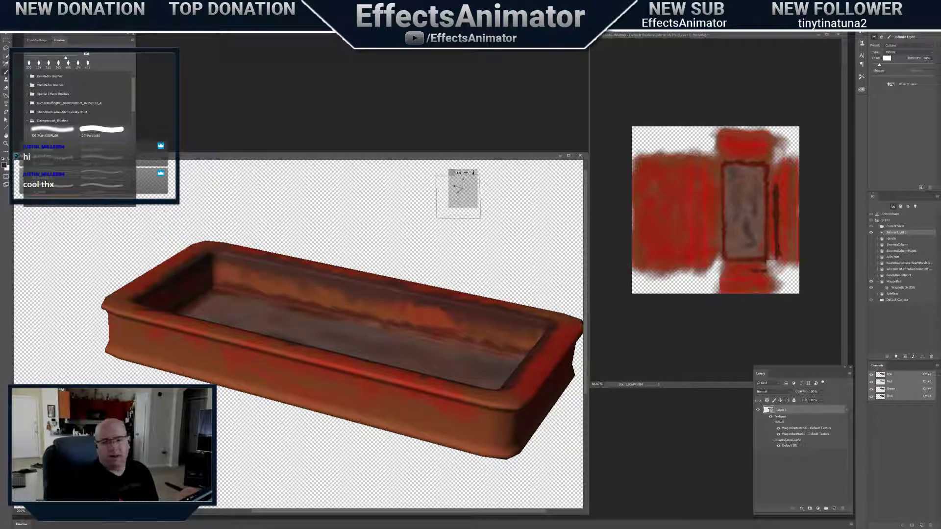
With a smaller brush, dab sampled orange-red and dark tones along the lower seam at the middle of the long inner wall
mouse_move(466, 173)
left_mouse_down()
mouse_move(472, 182)
mouse_move(460, 167)
left_mouse_up()
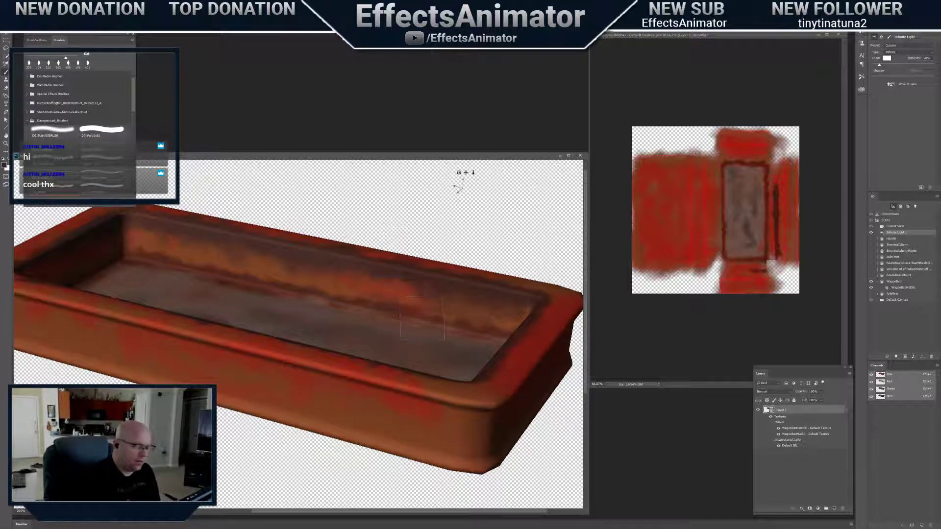
right_click(417, 310)
left_click_drag(476, 323, 470, 323)
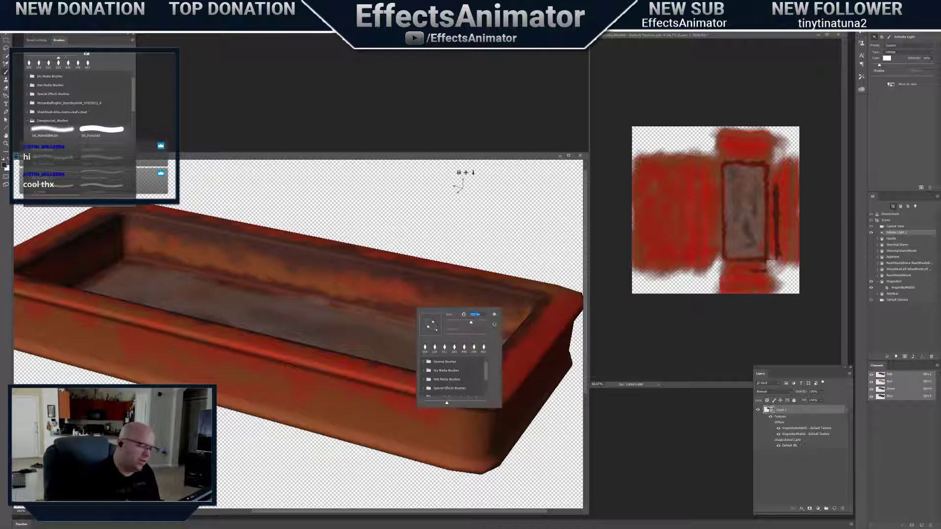
left_click(397, 300)
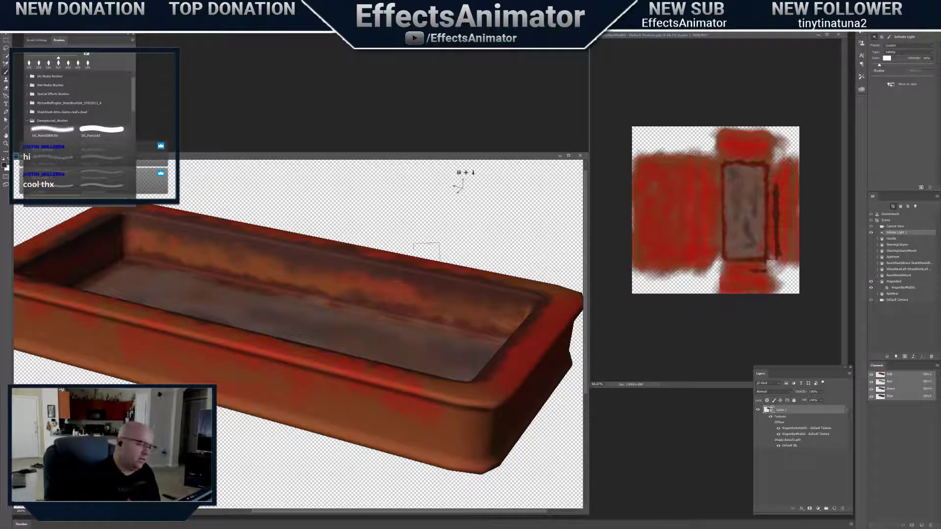
left_click_drag(460, 172, 473, 178)
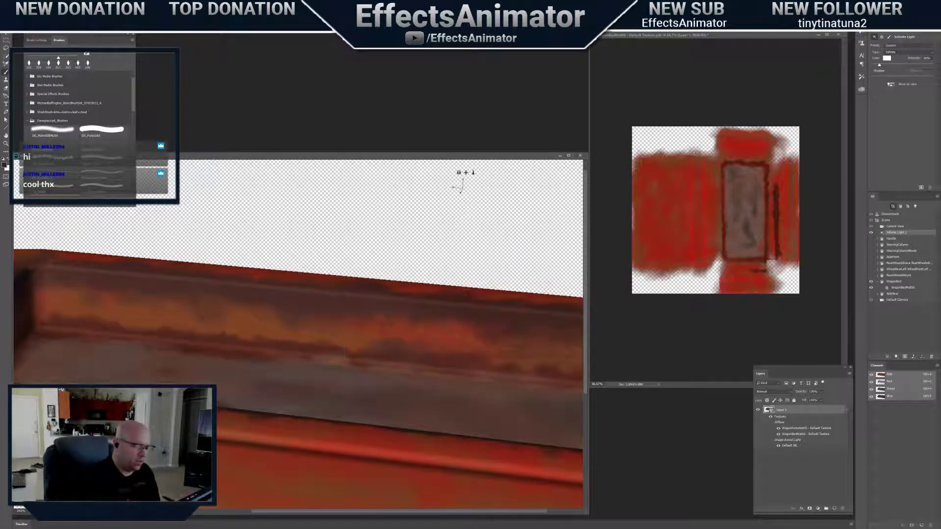
left_click(416, 330, "alt")
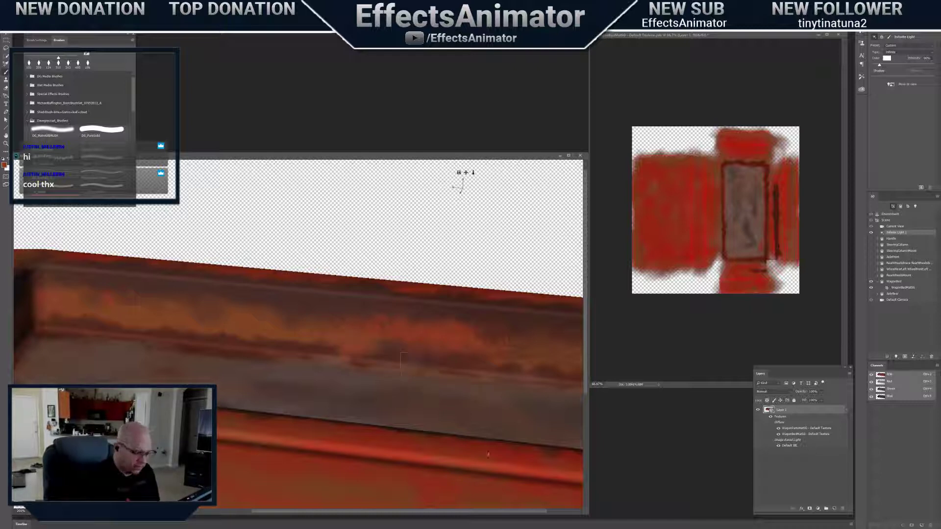
left_click(401, 440, "alt")
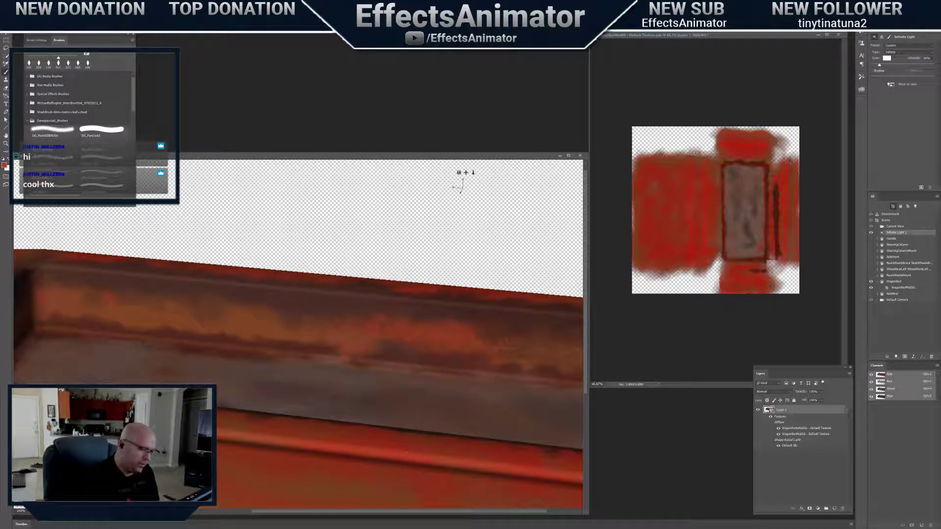
left_click(336, 347)
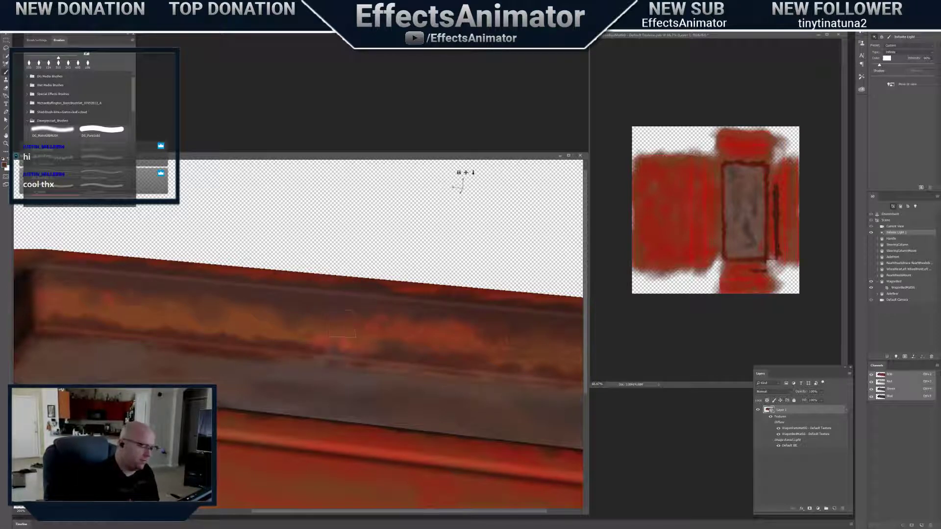
left_click_drag(337, 355, 330, 360)
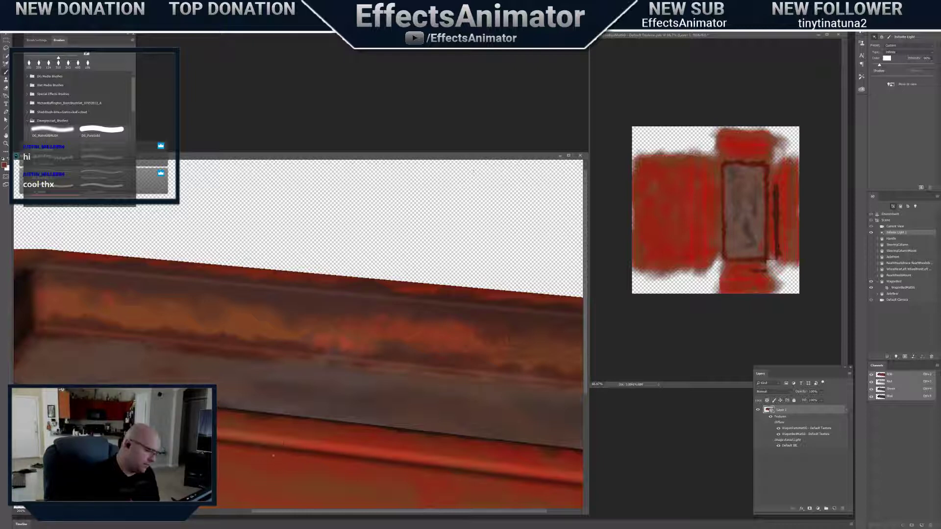
Sample the wall's red and, with a resized brush, spread worn red patches along the long inner wall toward the corner
left_click(309, 333, "alt")
right_click(316, 331)
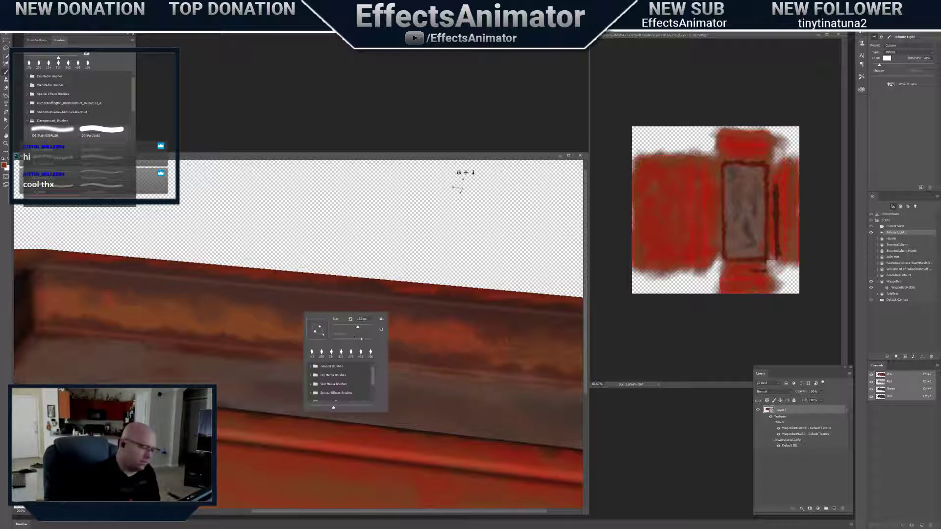
key("Return")
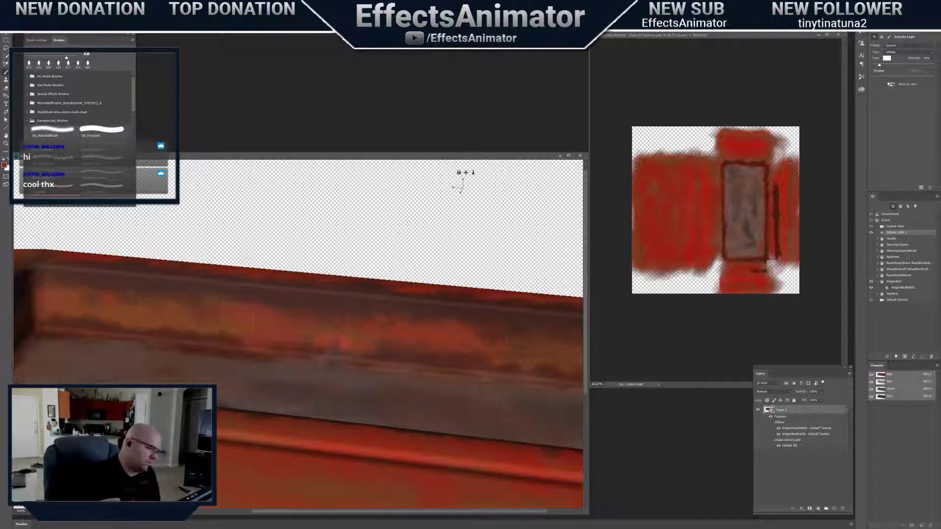
Paint a soft dark smudge on the bed's floor near the inner corner with a resized brush
left_click_drag(466, 173, 515, 168)
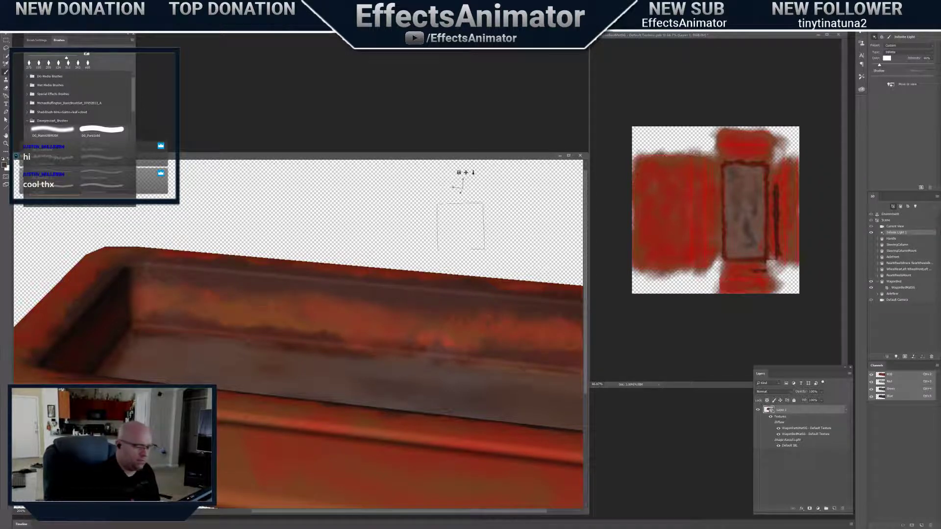
left_click_drag(459, 173, 454, 182)
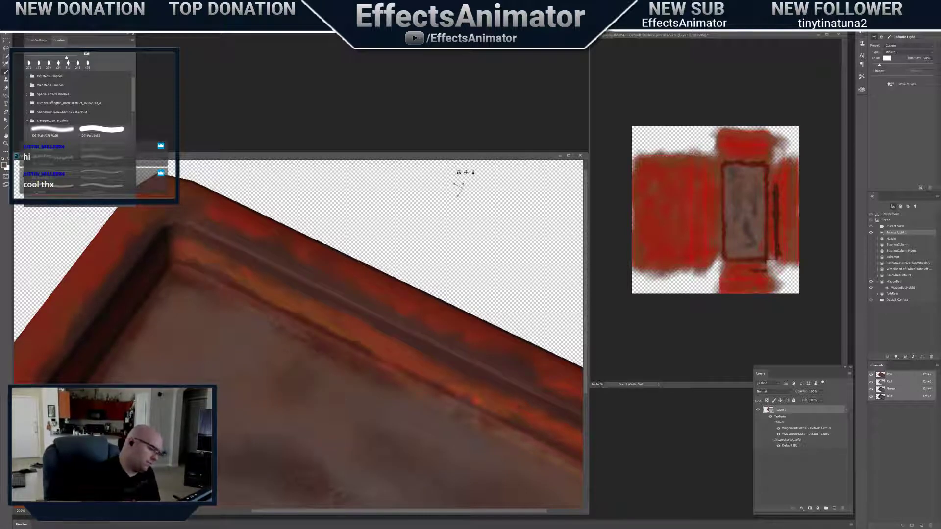
right_click(250, 390)
left_click(284, 403)
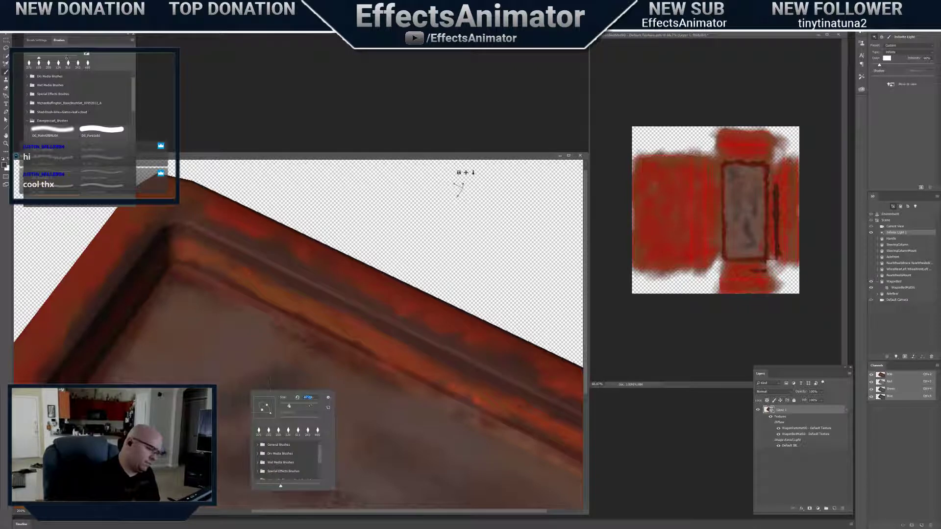
key("Return")
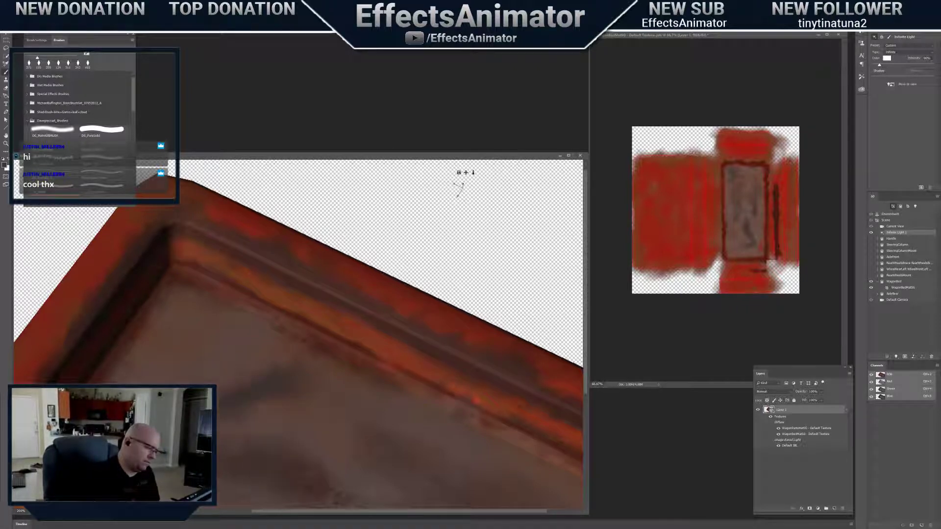
Extend and darken the floor smudge near the inner corner into a longer, uneven stain, varying the brush size
right_click(272, 378)
left_click(318, 396)
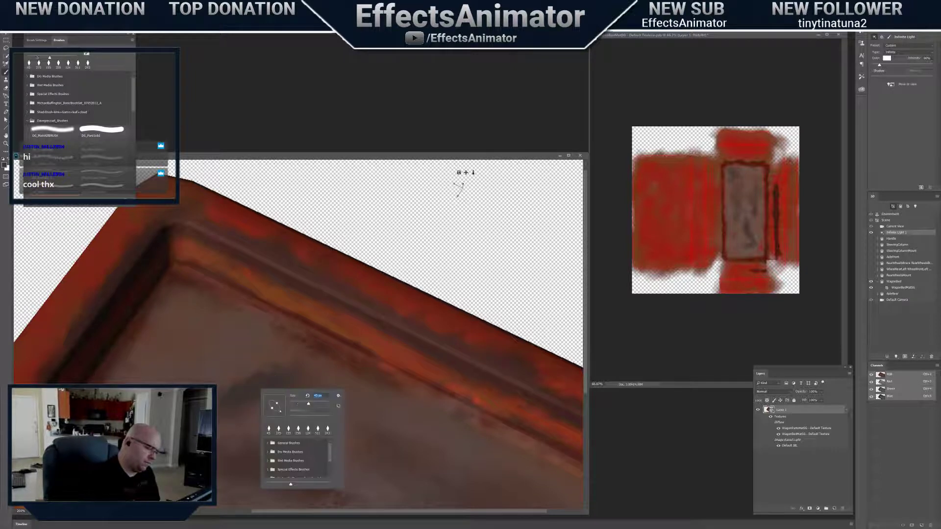
key("Return")
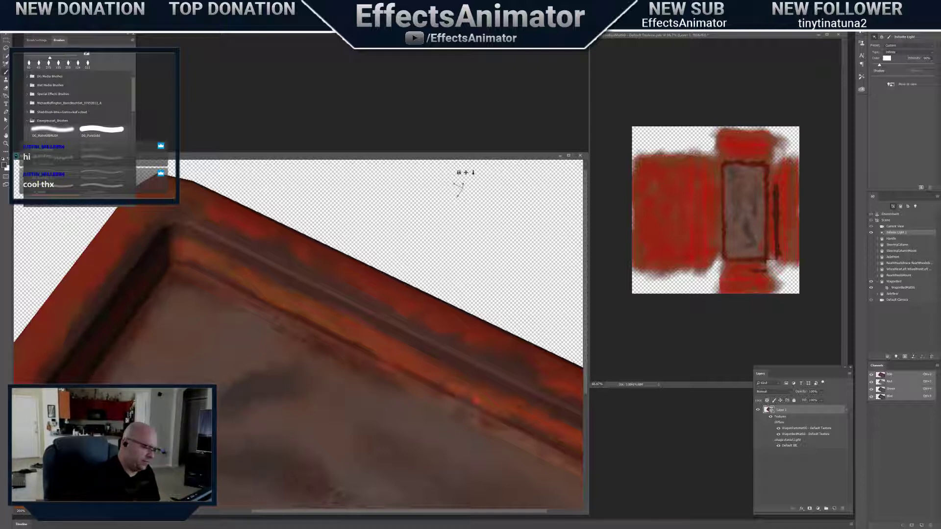
right_click(243, 383)
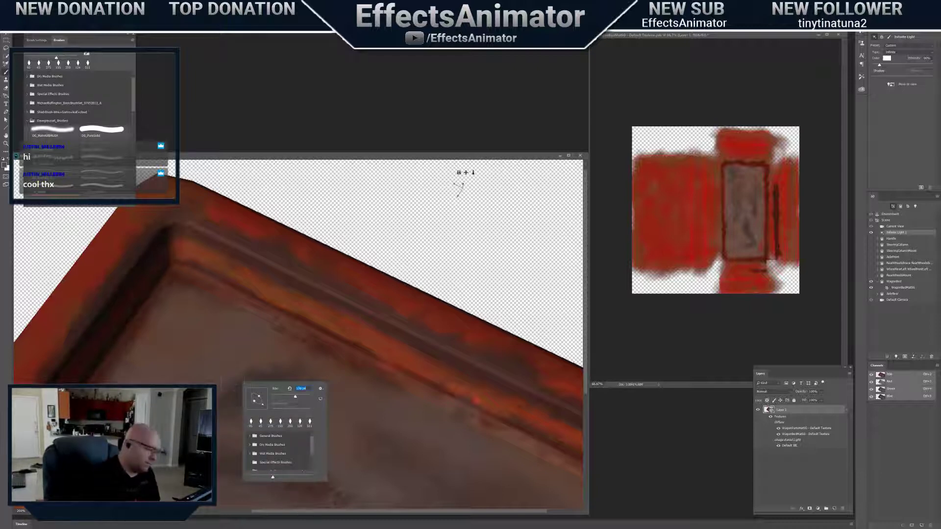
key("Return")
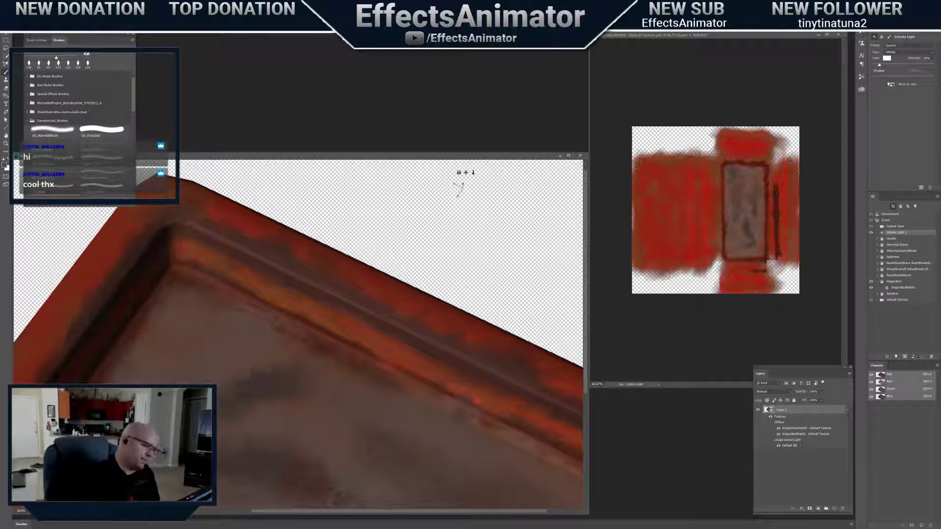
Build up a broad dark stain on the floor at the bed's opposite end with differently sized brushes
mouse_move(473, 173)
left_mouse_down()
mouse_move(472, 146)
mouse_move(465, 165)
left_mouse_up()
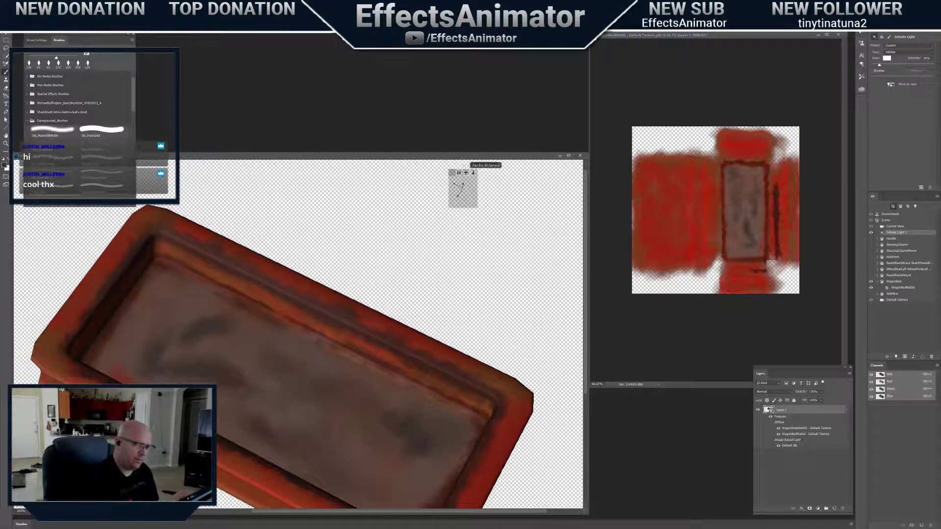
left_click_drag(465, 172, 469, 166)
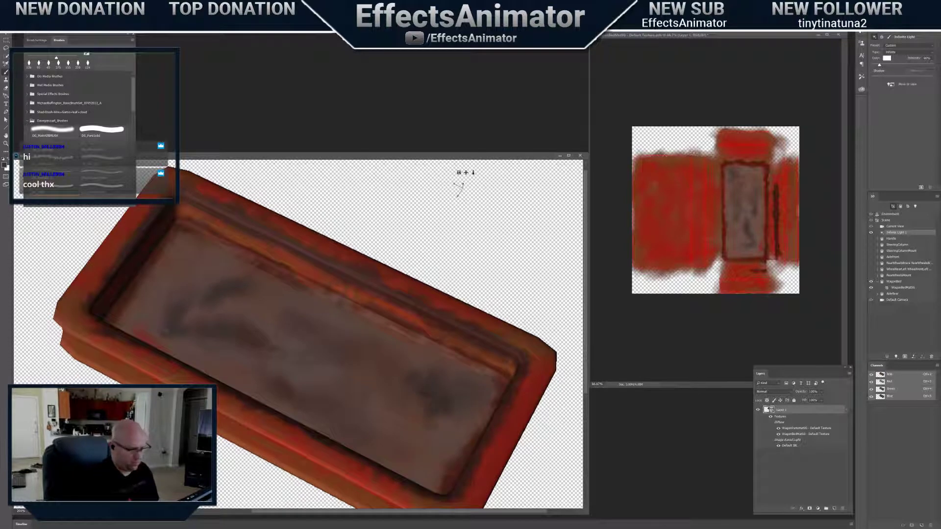
right_click(438, 420)
left_click(492, 440)
left_click(461, 399)
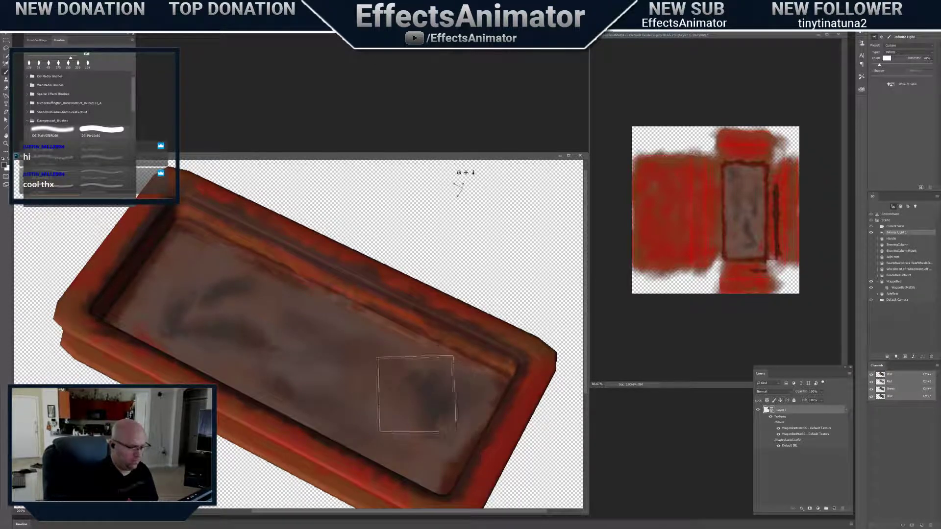
right_click(439, 416)
left_click(482, 430)
left_click(418, 380)
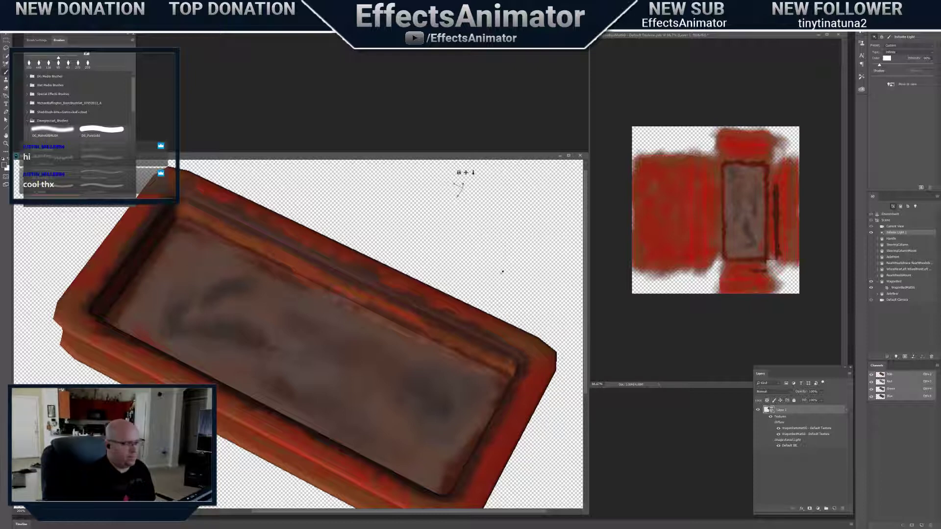
Sample the dark grime beside the floor edge and paint a ragged dark patch on the end rim's outer edge near the corner
mouse_move(459, 172)
left_mouse_down()
mouse_move(478, 137)
mouse_move(528, 201)
mouse_move(491, 189)
mouse_move(548, 187)
mouse_move(469, 170)
mouse_move(451, 183)
mouse_move(466, 168)
left_mouse_up()
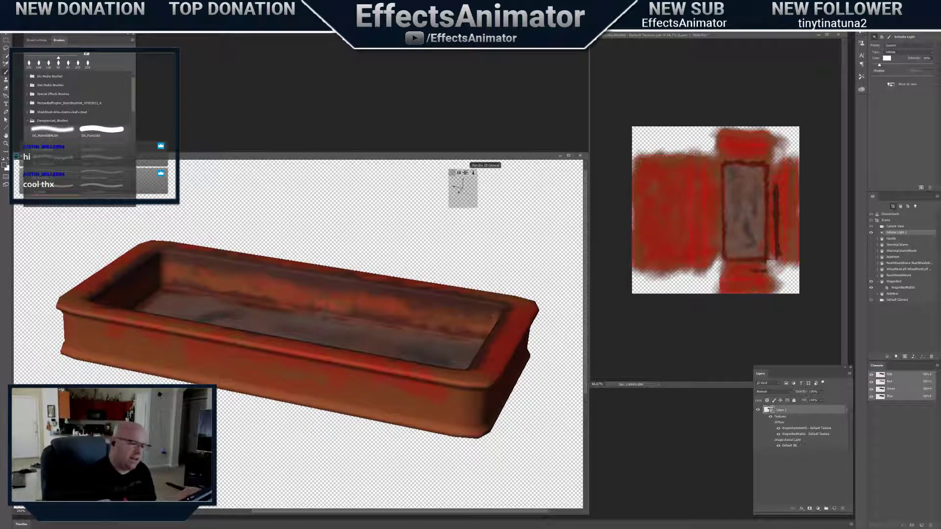
left_click_drag(466, 173, 466, 168)
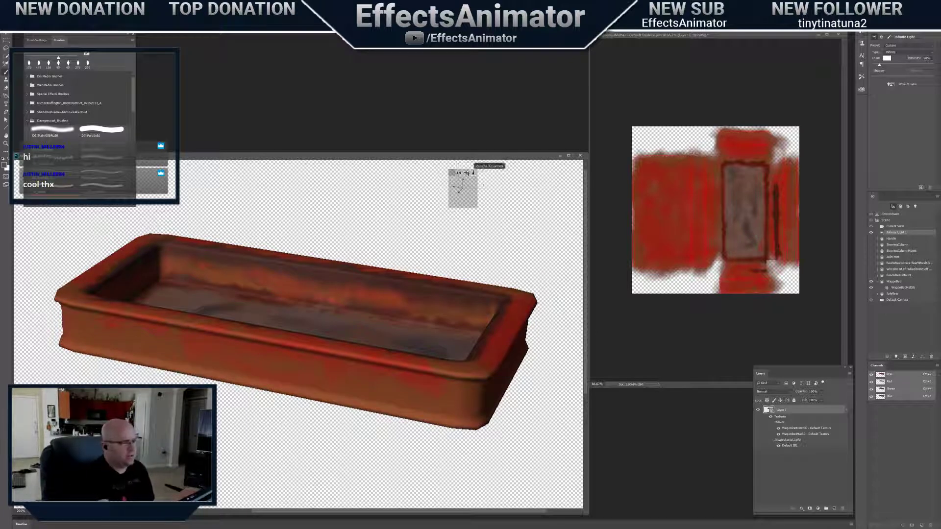
left_click_drag(465, 172, 352, 387)
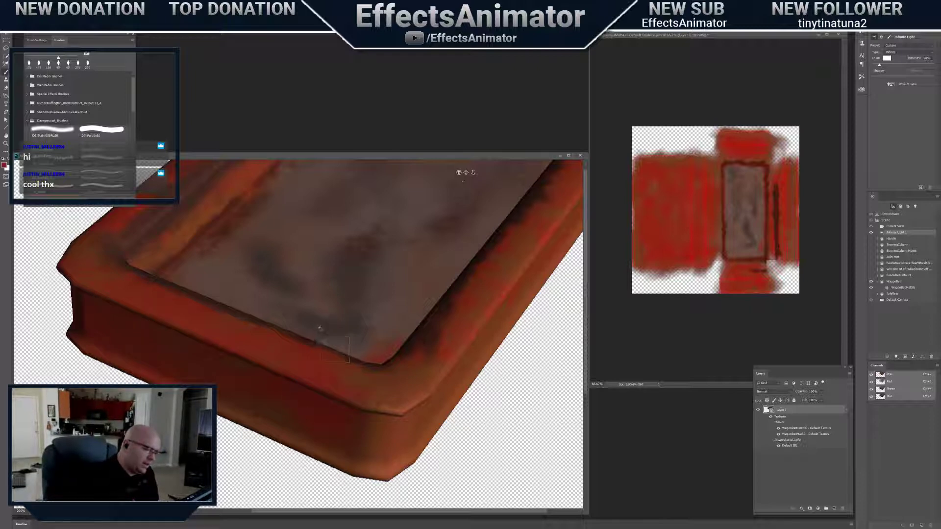
left_click(489, 255, "alt")
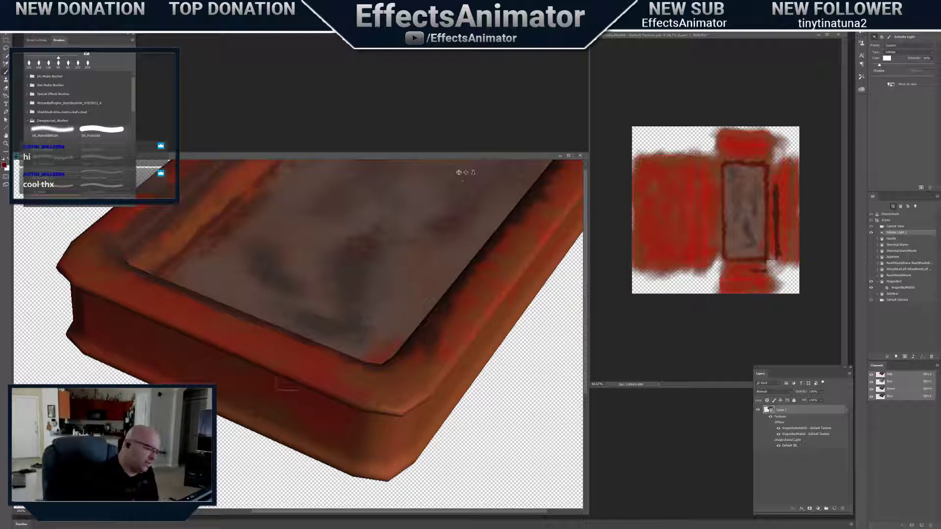
mouse_move(289, 377)
left_mouse_down()
mouse_move(293, 368)
mouse_move(340, 388)
mouse_move(321, 386)
left_mouse_up()
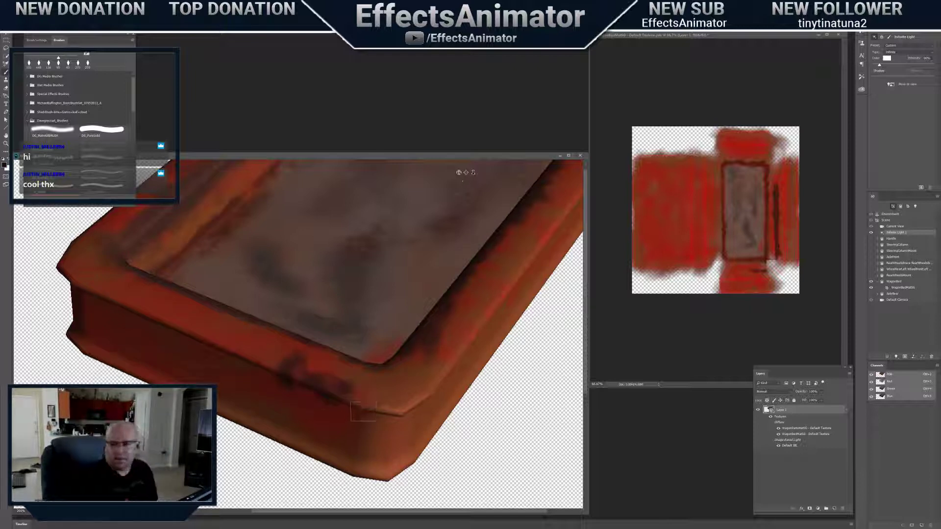
Resize the brush and extend the dark, ragged grime along the end rim's outer edge and around its corner
right_click(378, 393)
left_click(439, 404)
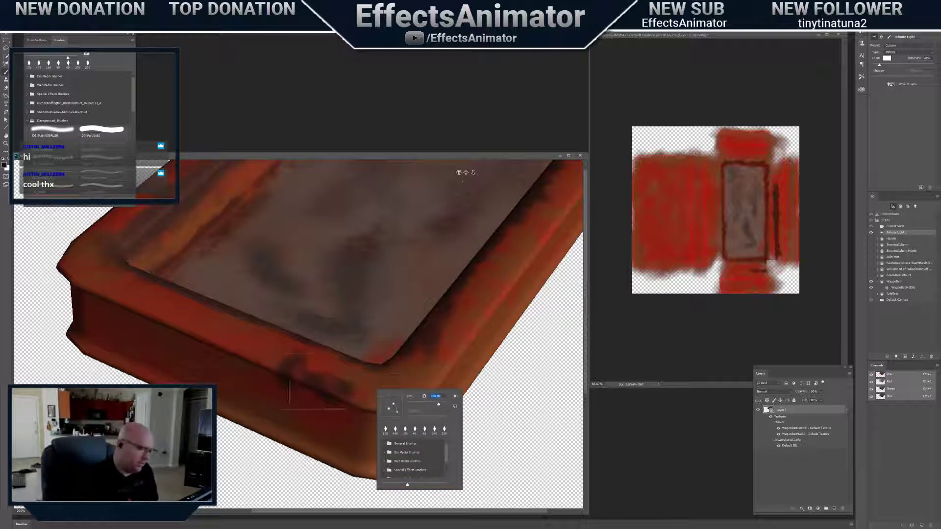
left_click(318, 382)
mouse_move(260, 364)
left_mouse_down()
mouse_move(409, 408)
mouse_move(441, 373)
mouse_move(428, 400)
mouse_move(463, 349)
mouse_move(436, 396)
left_mouse_up()
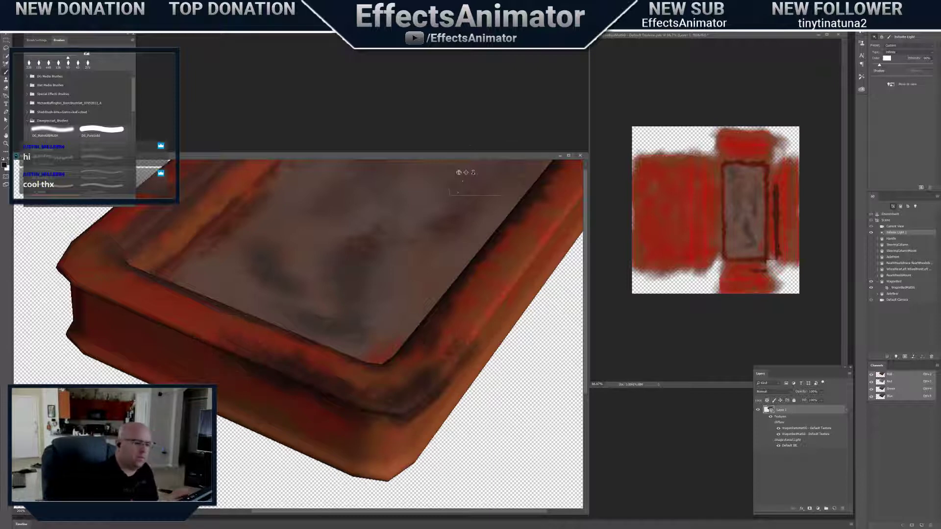
Move the infinite light to the current view and paint patchy dark grime beneath the end rim with a resized brush
mouse_move(459, 173)
left_mouse_down()
mouse_move(463, 162)
mouse_move(464, 177)
left_mouse_up()
right_click(256, 391)
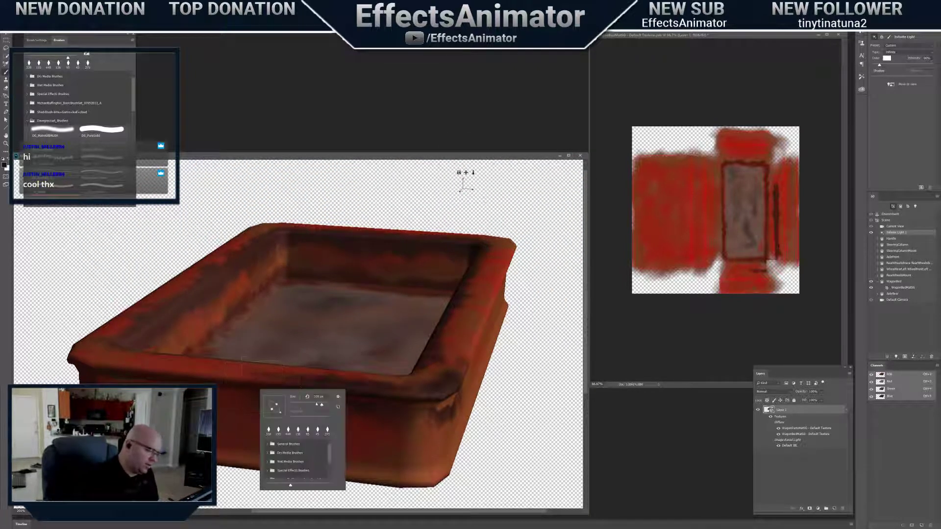
left_click(317, 405)
left_click(251, 391)
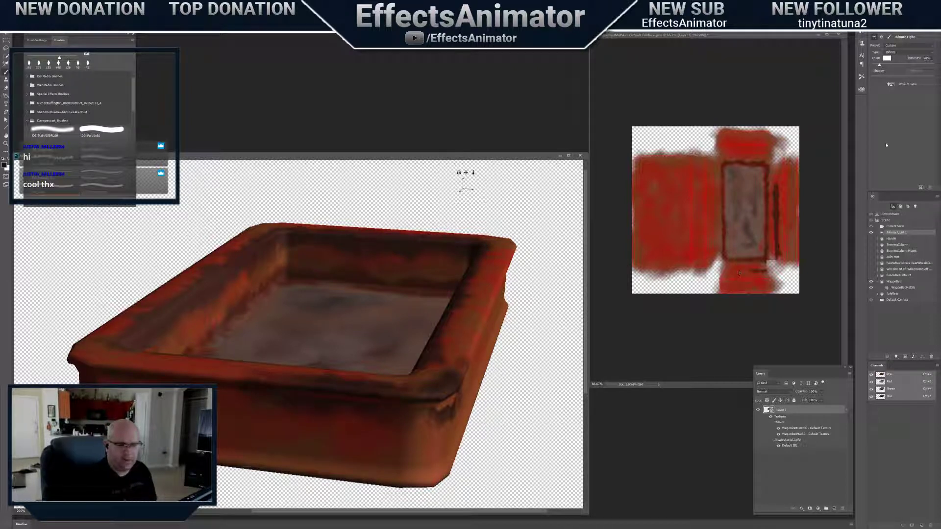
left_click(891, 85)
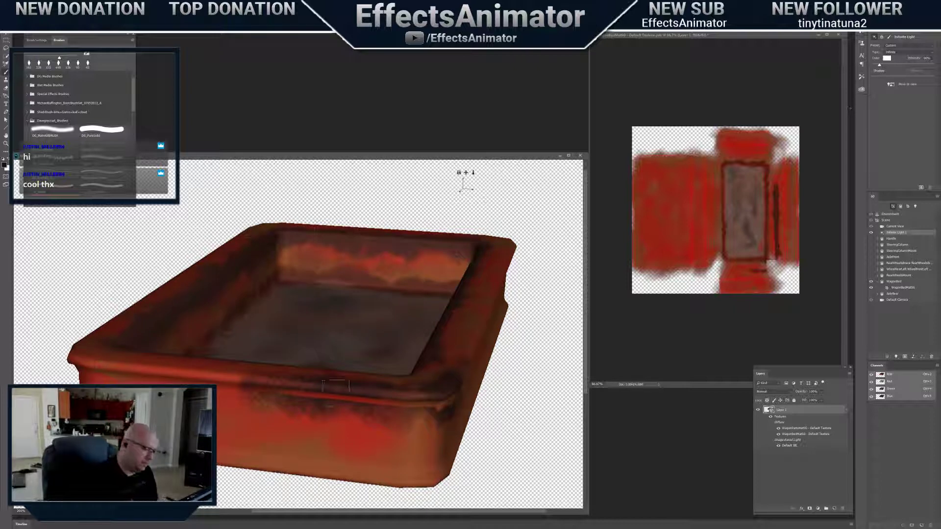
mouse_move(324, 386)
left_mouse_down()
mouse_move(237, 374)
mouse_move(339, 392)
mouse_move(304, 394)
mouse_move(317, 405)
mouse_move(140, 369)
mouse_move(196, 374)
mouse_move(256, 398)
left_mouse_up()
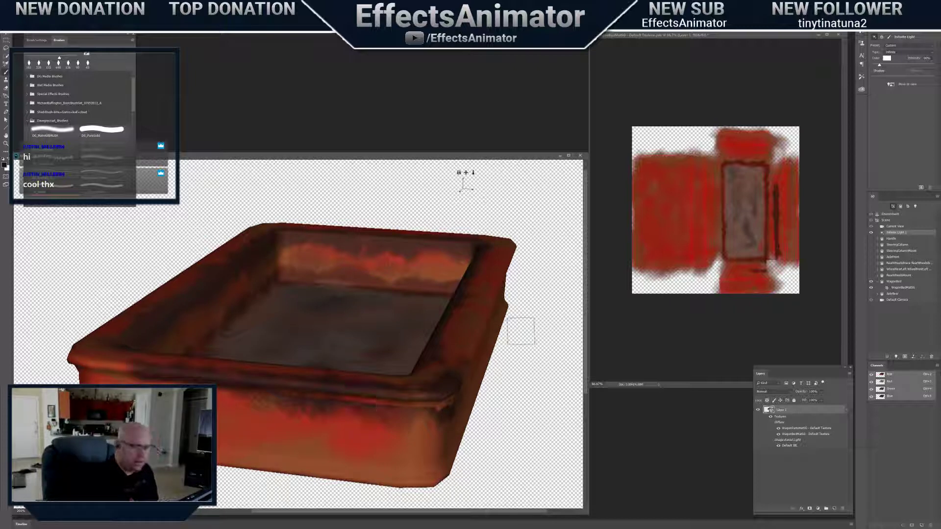
Try dark strokes on the large red panel of the flat texture and undo them
mouse_move(473, 172)
left_mouse_down()
mouse_move(463, 187)
mouse_move(456, 179)
left_mouse_up()
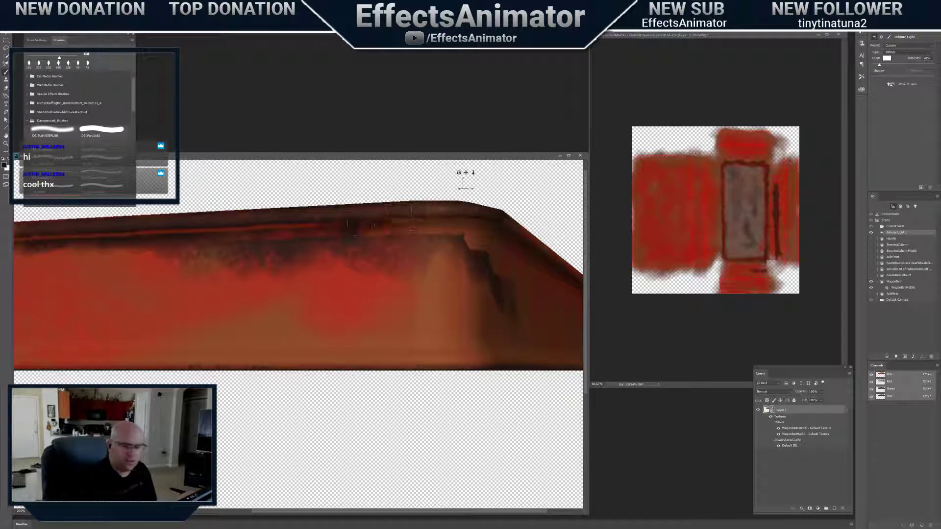
left_click_drag(459, 173, 463, 184)
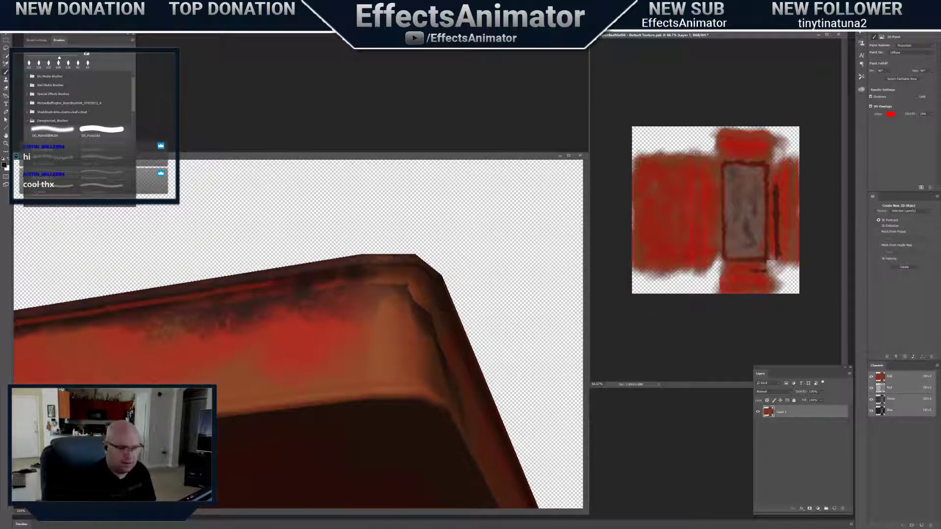
mouse_move(685, 236)
left_mouse_down()
mouse_move(707, 248)
mouse_move(667, 205)
mouse_move(672, 221)
left_mouse_up()
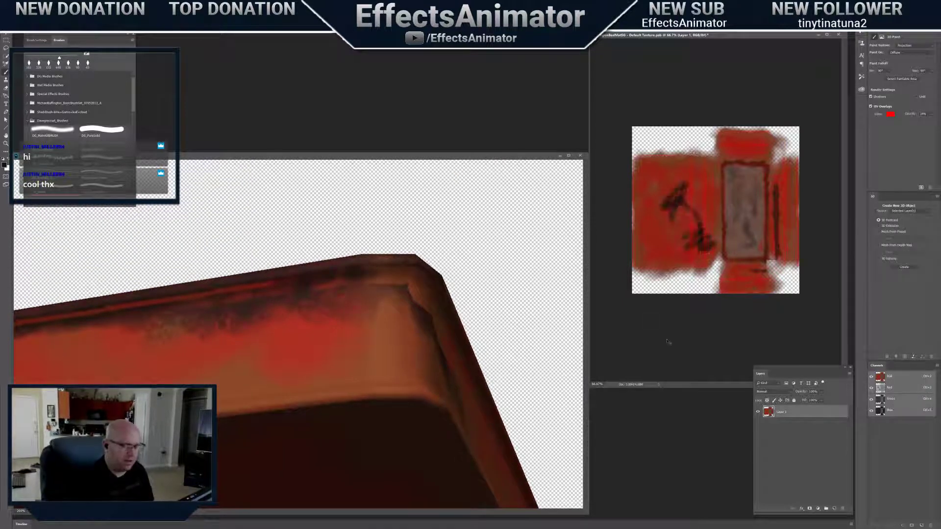
key("ctrl+z")
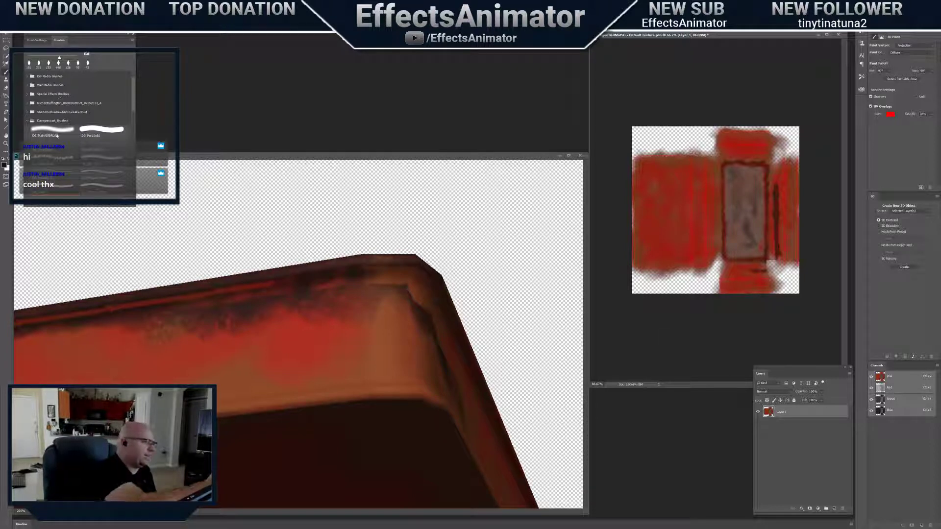
Try a dark stroke on the grey floor area of the flat texture and undo it
left_click(436, 185)
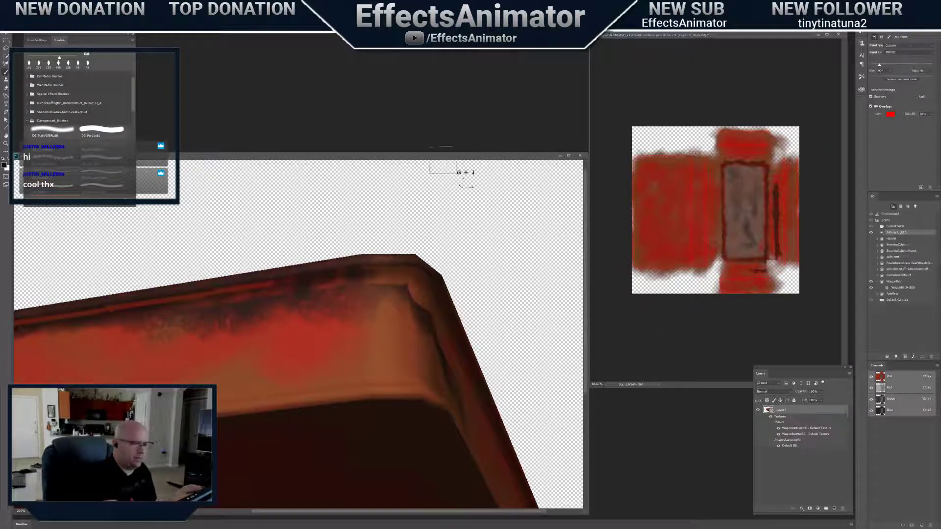
left_click_drag(458, 172, 527, 215)
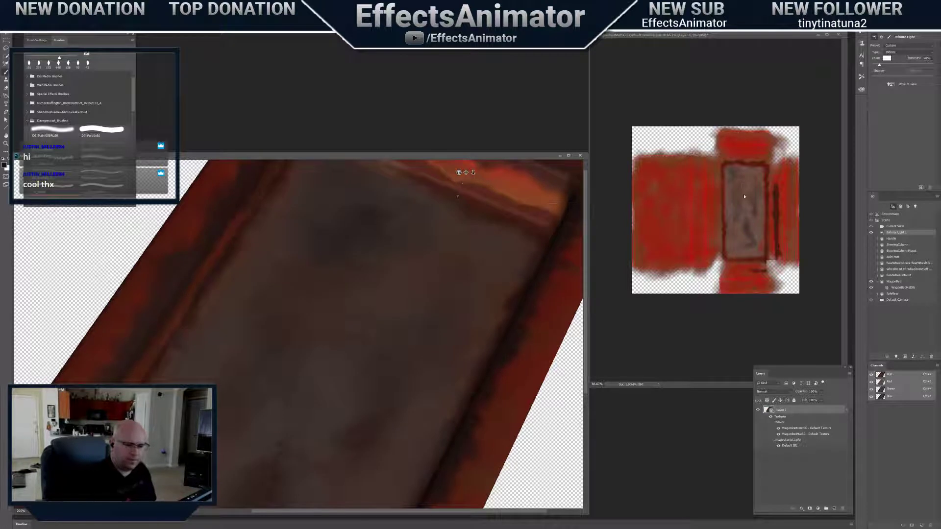
left_click_drag(361, 294, 343, 313)
left_click(729, 299)
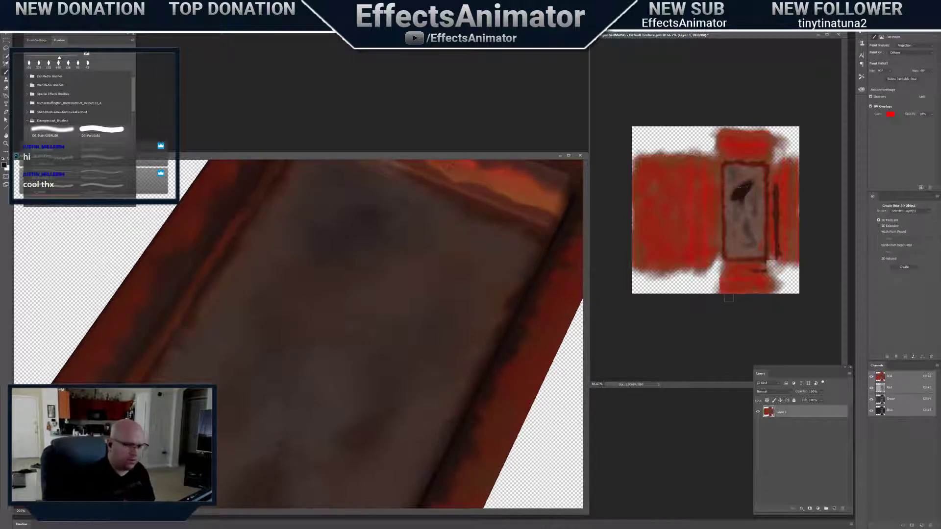
key("ctrl+z")
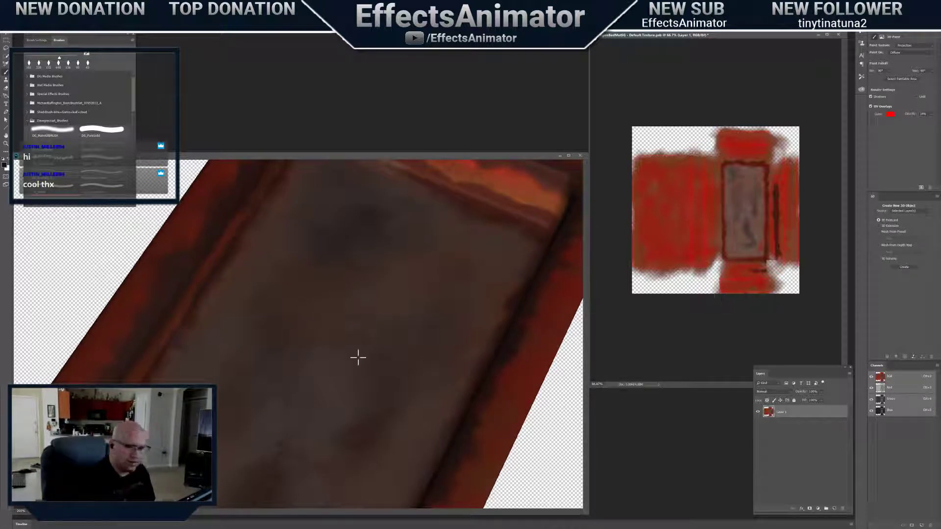
Scribble a dark test patch on the flat texture's floor, check it on the 3D bed, and undo the latest changes
mouse_move(737, 200)
left_mouse_down()
mouse_move(747, 181)
mouse_move(747, 205)
left_mouse_up()
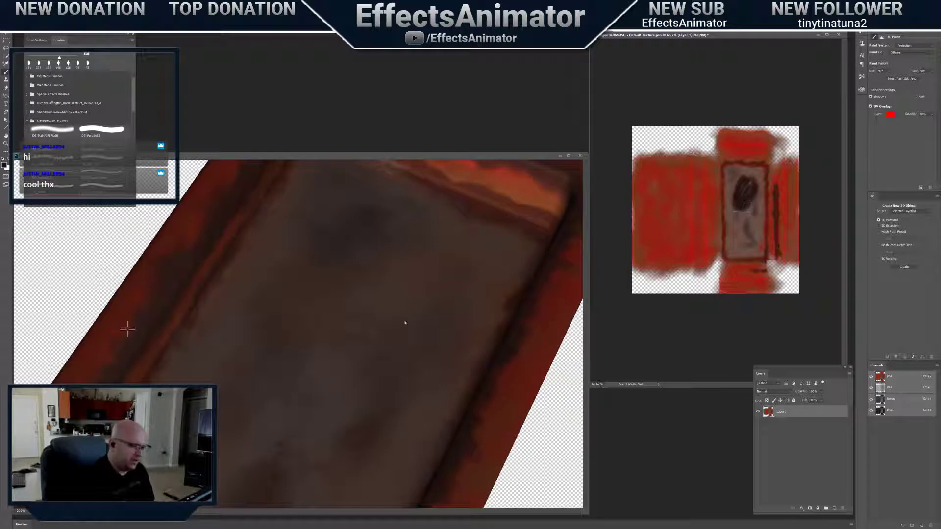
left_click(486, 156)
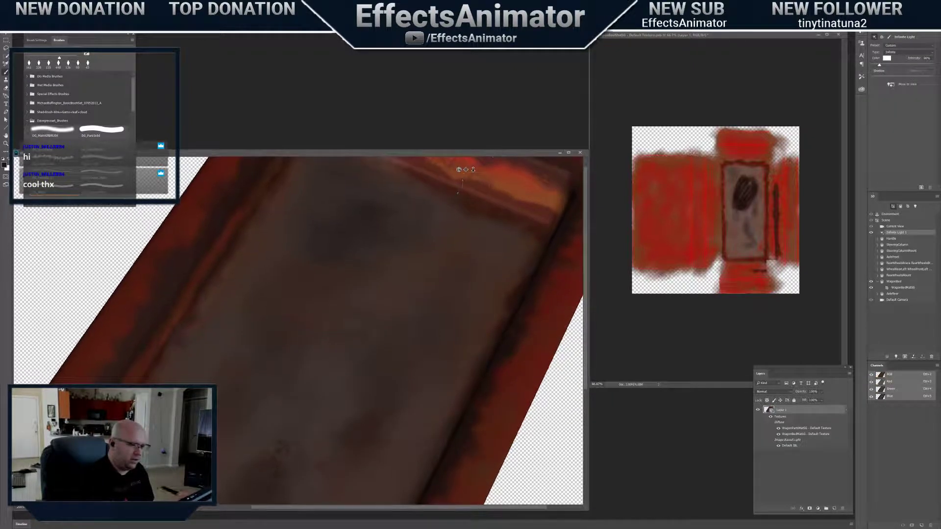
left_click_drag(473, 170, 483, 111)
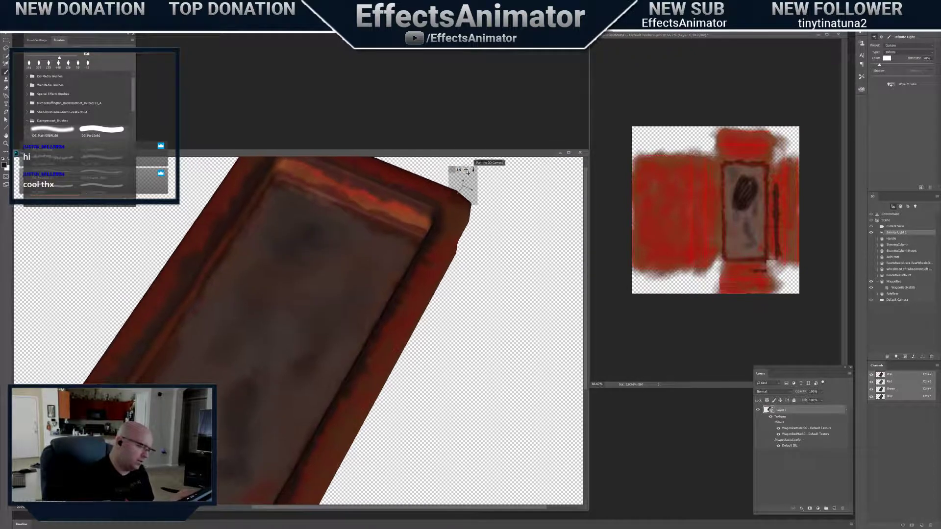
key("ctrl+z")
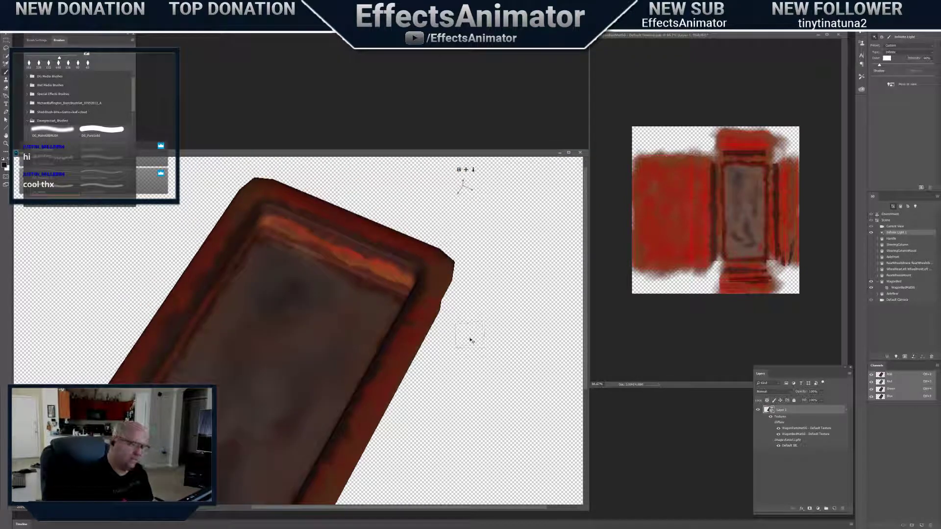
key("ctrl+z")
key("ctrl+z")
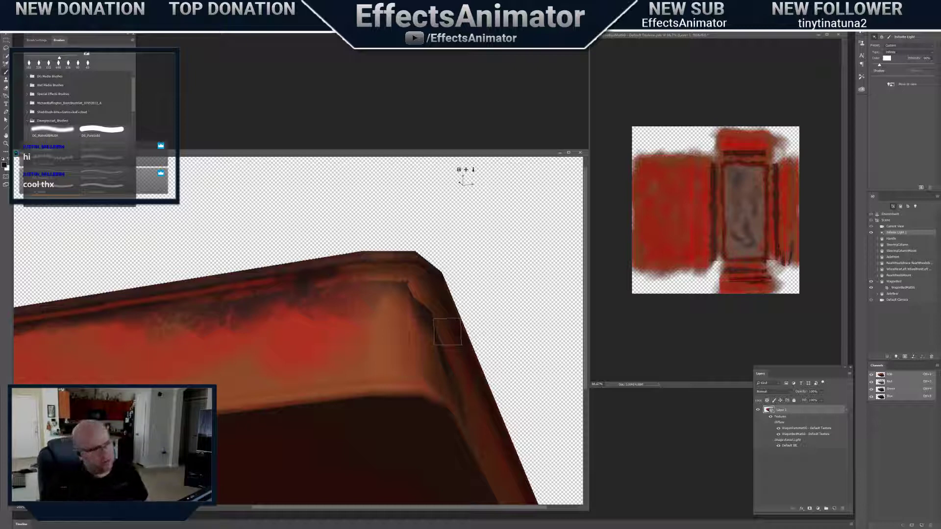
Close the flat texture document without saving its changes
left_click(651, 319)
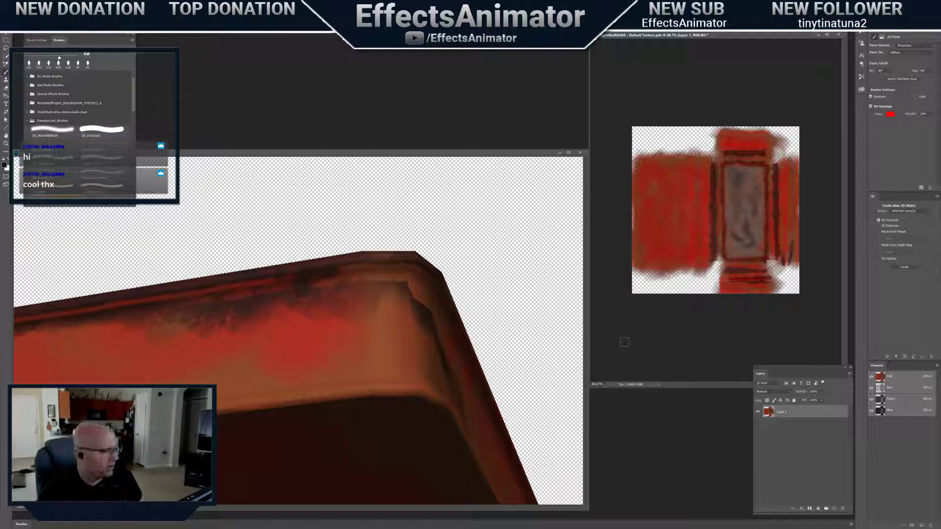
left_click(521, 152)
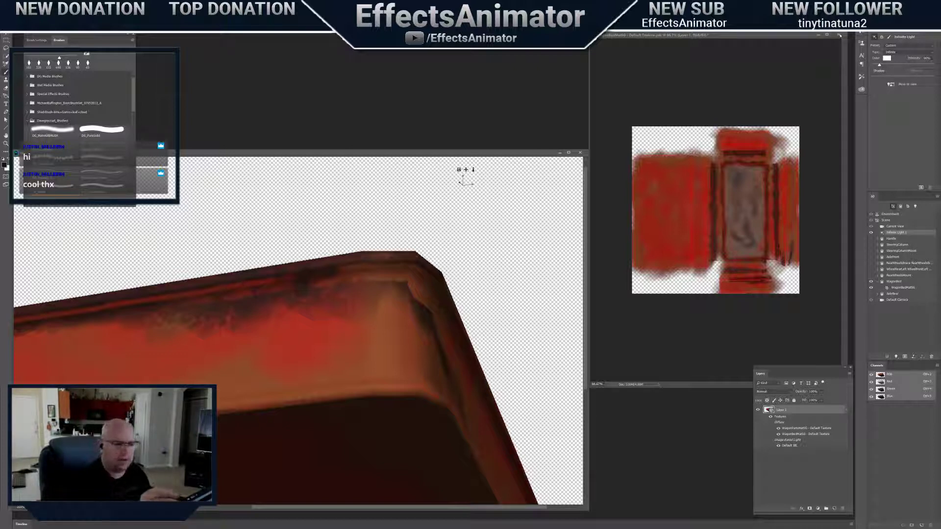
left_click(838, 35)
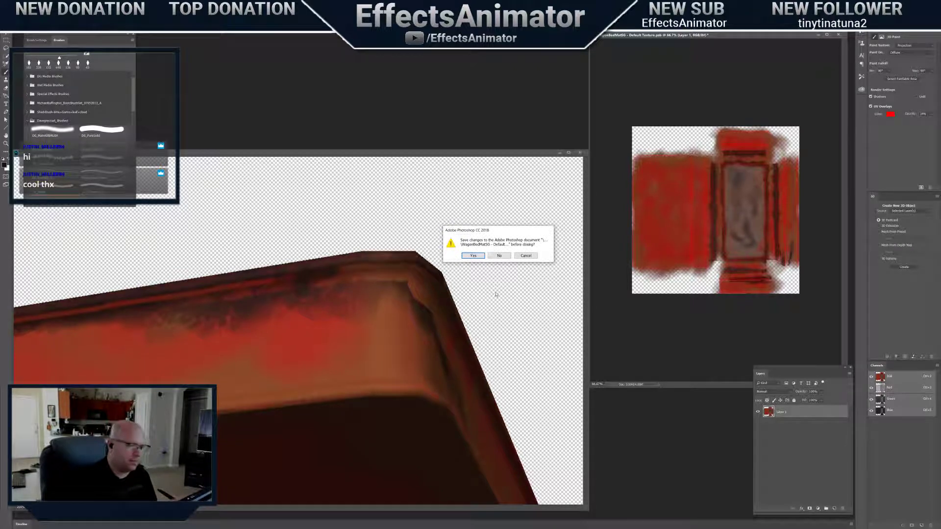
left_click(499, 256)
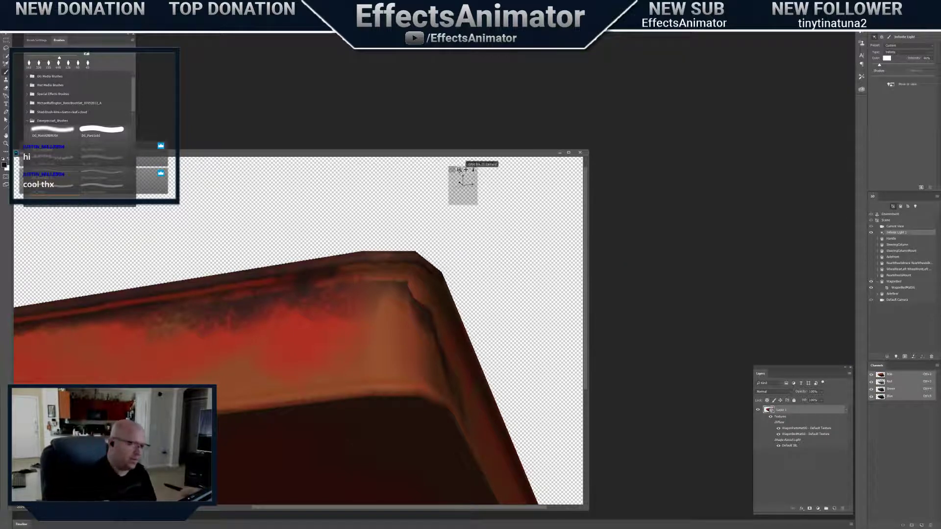
Reopen the wagon bed material's diffuse texture in a floating window and arrange it beside an enlarged 3D view
mouse_move(459, 170)
left_mouse_down()
mouse_move(467, 184)
mouse_move(468, 156)
mouse_move(529, 89)
left_mouse_up()
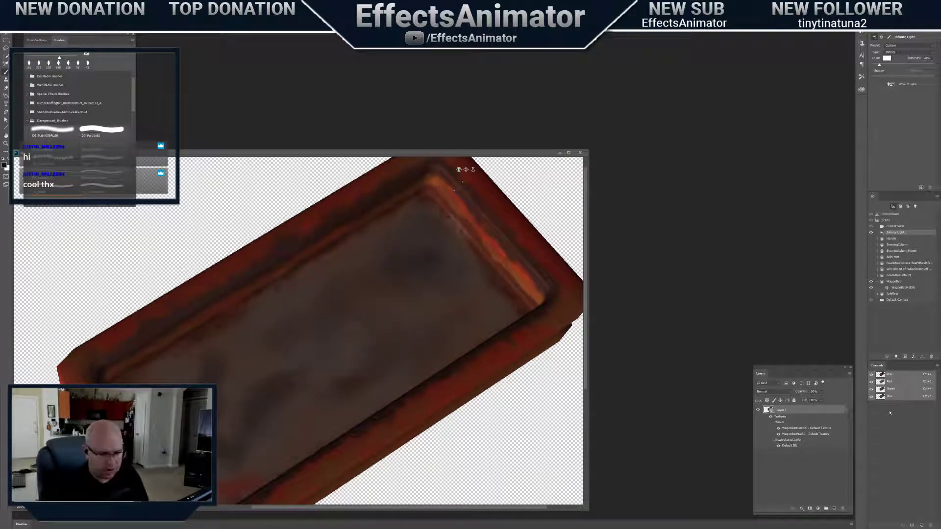
left_click(904, 288)
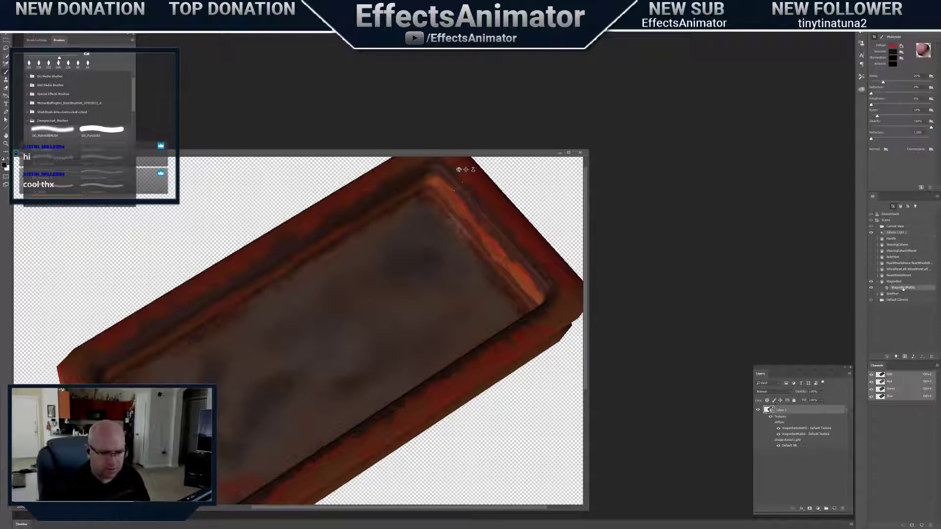
left_click(901, 46)
left_click(889, 71)
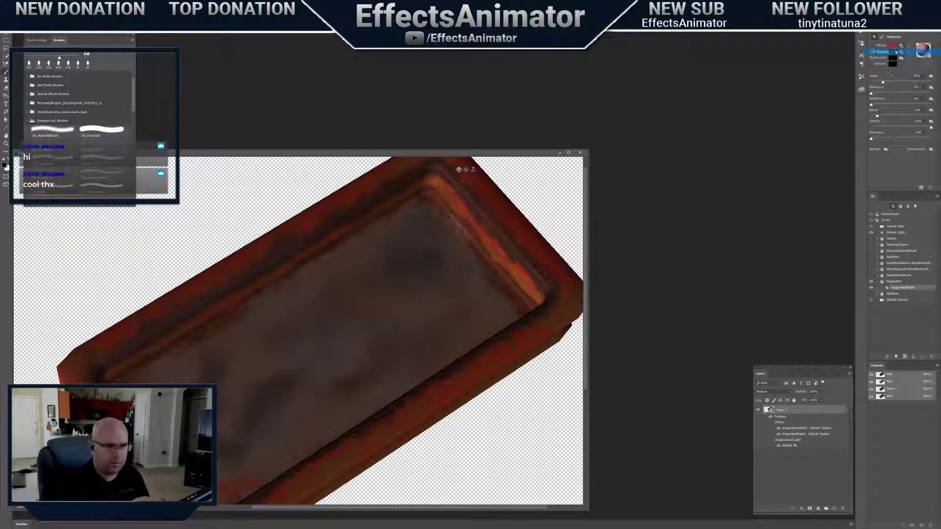
left_click_drag(119, 163, 682, 54)
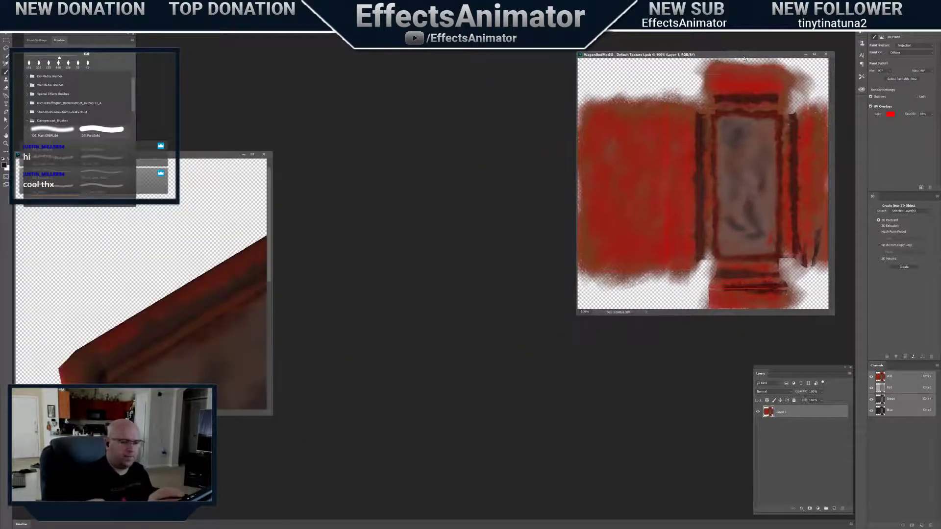
left_click_drag(743, 58, 748, 60)
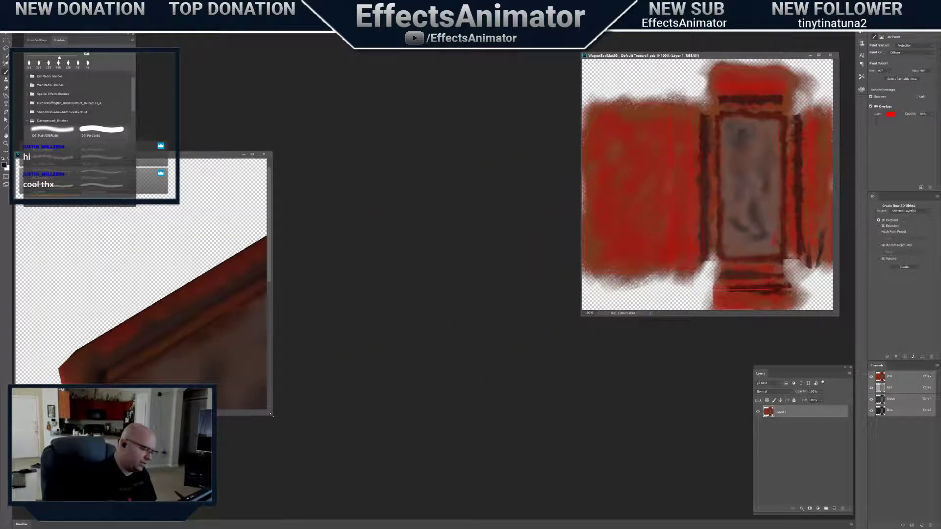
left_click_drag(271, 414, 619, 512)
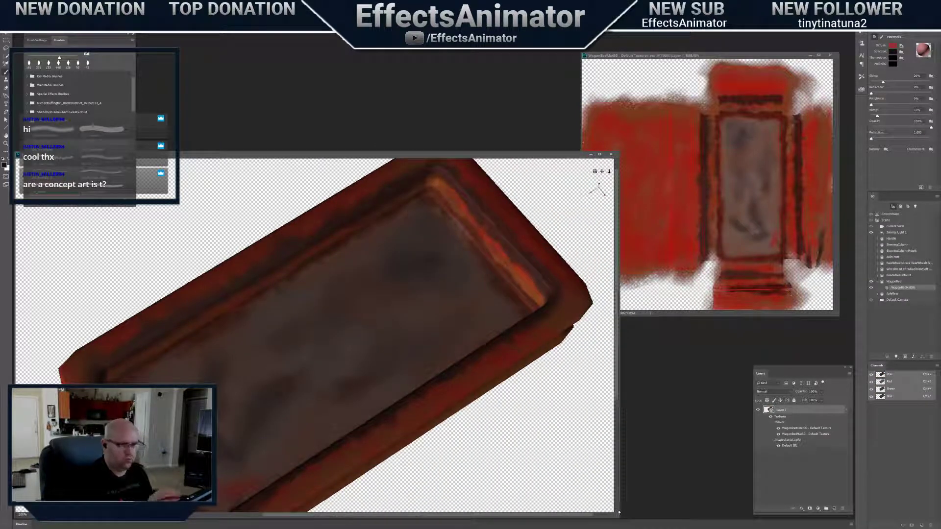
Test a short dark stroke on the reopened texture's floor area, compare it with the 3D bed, and undo it
left_click(823, 57)
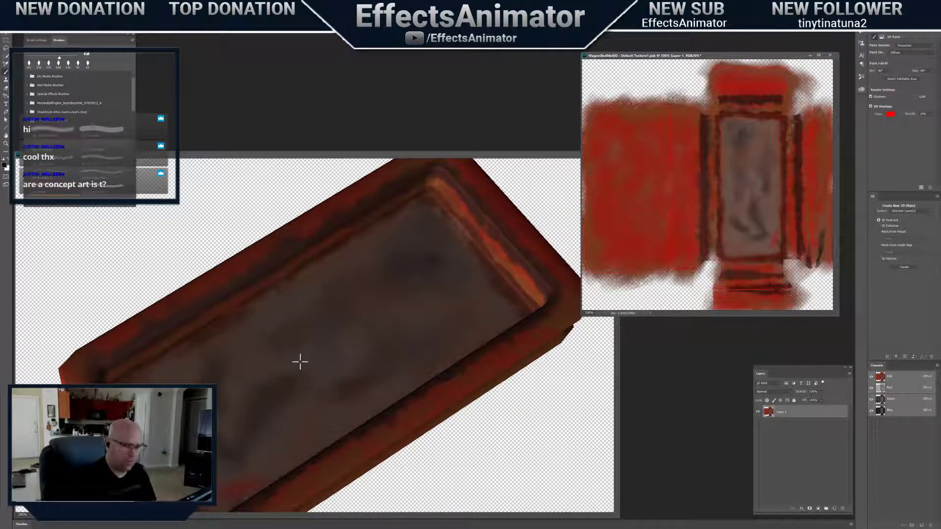
mouse_move(300, 361)
left_mouse_down()
mouse_move(310, 343)
mouse_move(245, 346)
left_mouse_up()
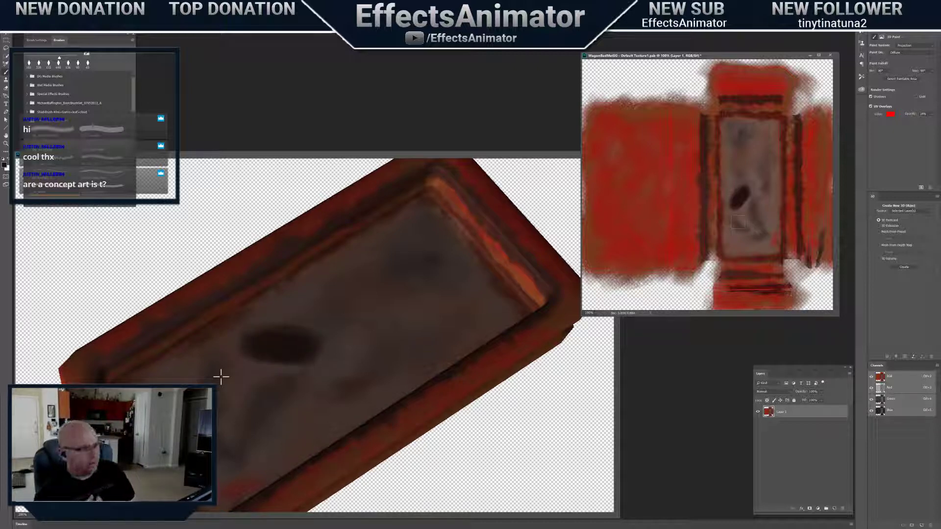
key("ctrl+z")
left_click(221, 376)
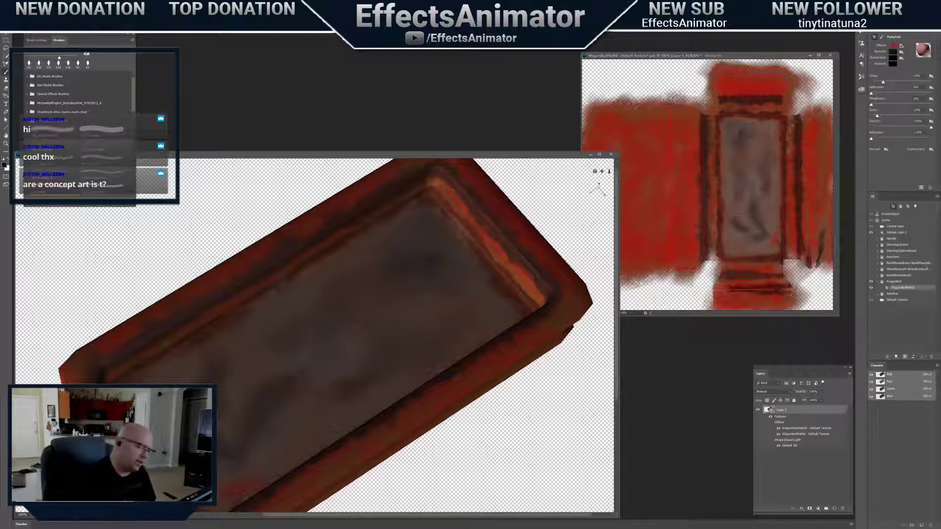
Test a dark stroke directly on the 3D bed's floor, undo it, and return to the flat texture
mouse_move(410, 323)
left_mouse_down()
mouse_move(422, 316)
mouse_move(390, 334)
left_mouse_up()
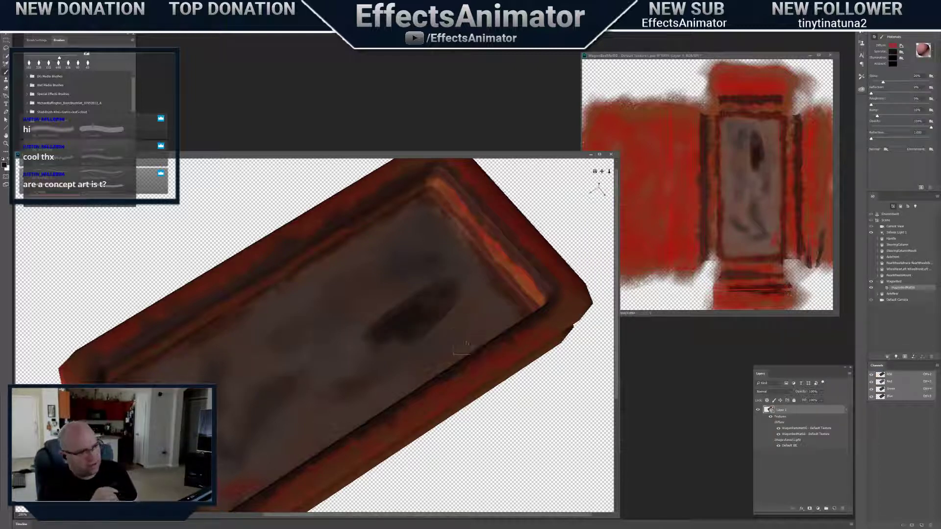
key("ctrl+z")
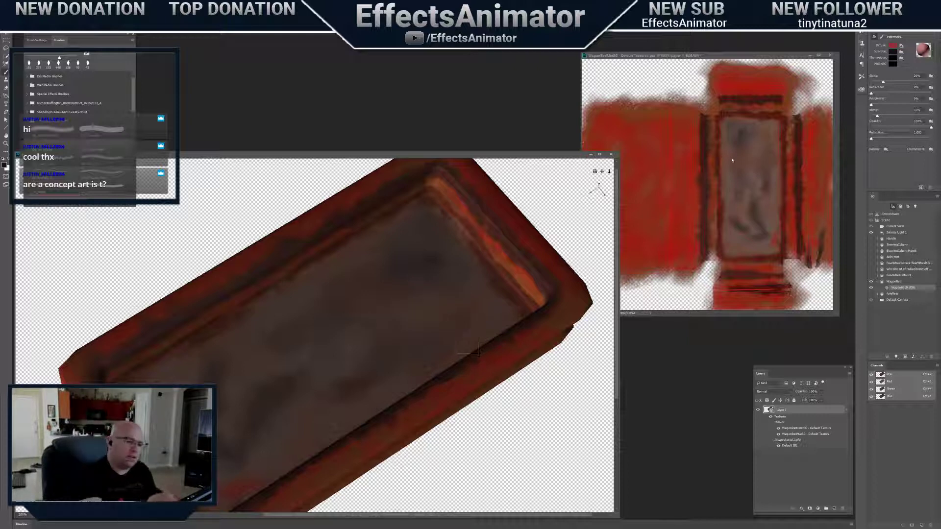
left_click(737, 170)
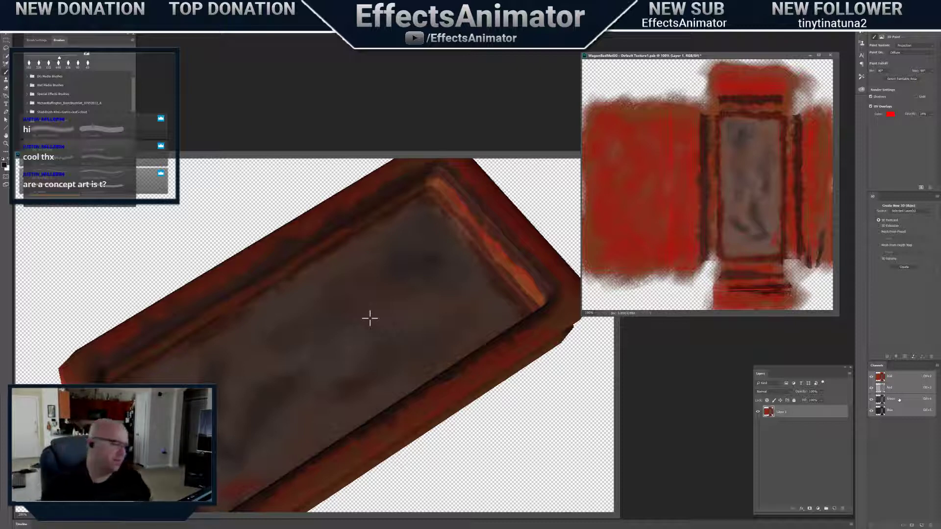
Paint a dark grime band directly on the 3D bed, along the upper edge of one outer side wall
left_click(370, 318)
mouse_move(594, 171)
left_mouse_down()
mouse_move(603, 170)
mouse_move(593, 171)
left_mouse_up()
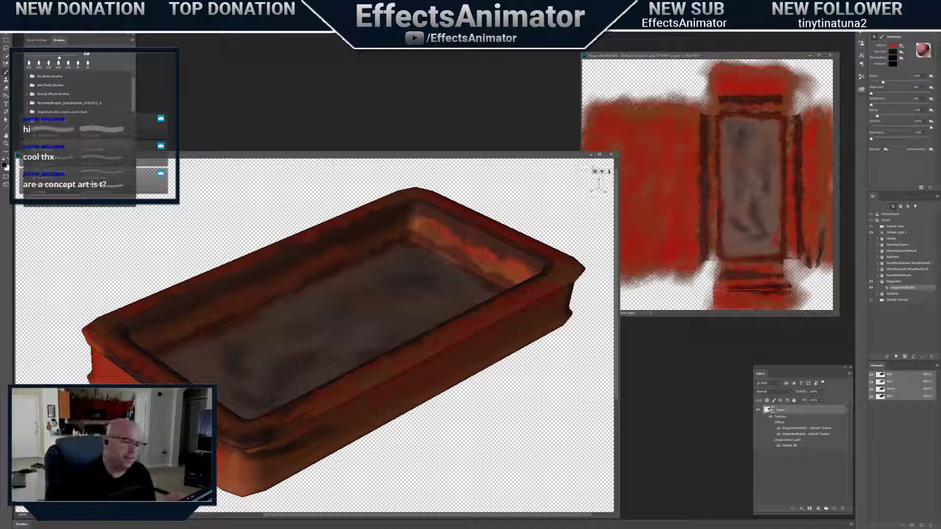
mouse_move(602, 171)
left_mouse_down()
mouse_move(628, 170)
mouse_move(590, 159)
mouse_move(604, 171)
mouse_move(599, 212)
mouse_move(609, 177)
mouse_move(609, 197)
mouse_move(608, 172)
mouse_move(591, 160)
mouse_move(620, 190)
mouse_move(586, 171)
mouse_move(608, 179)
left_mouse_up()
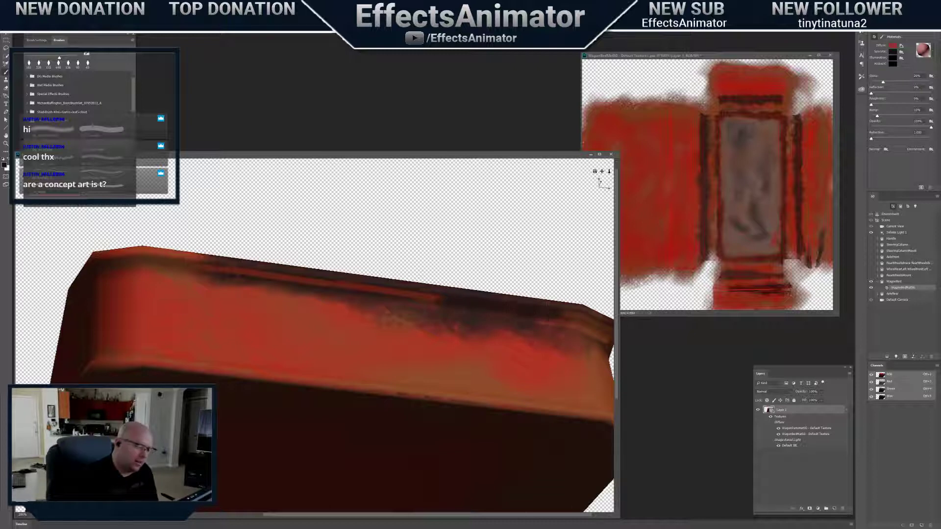
mouse_move(412, 296)
left_mouse_down()
mouse_move(340, 287)
mouse_move(406, 287)
mouse_move(438, 305)
mouse_move(192, 268)
left_mouse_up()
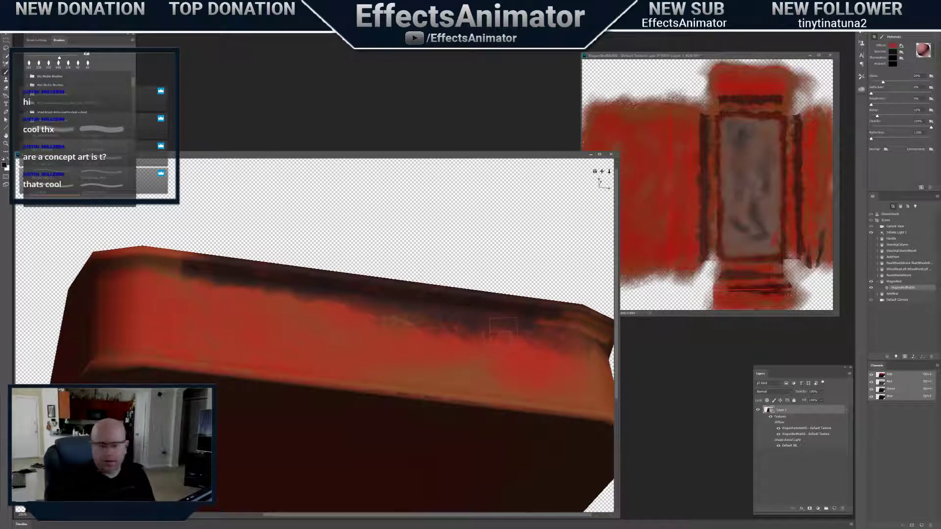
Extend the dark grime along the same outer wall's upper edge toward its corner, enlarging the brush for the final strokes
mouse_move(602, 171)
left_mouse_down()
mouse_move(612, 172)
mouse_move(596, 177)
left_mouse_up()
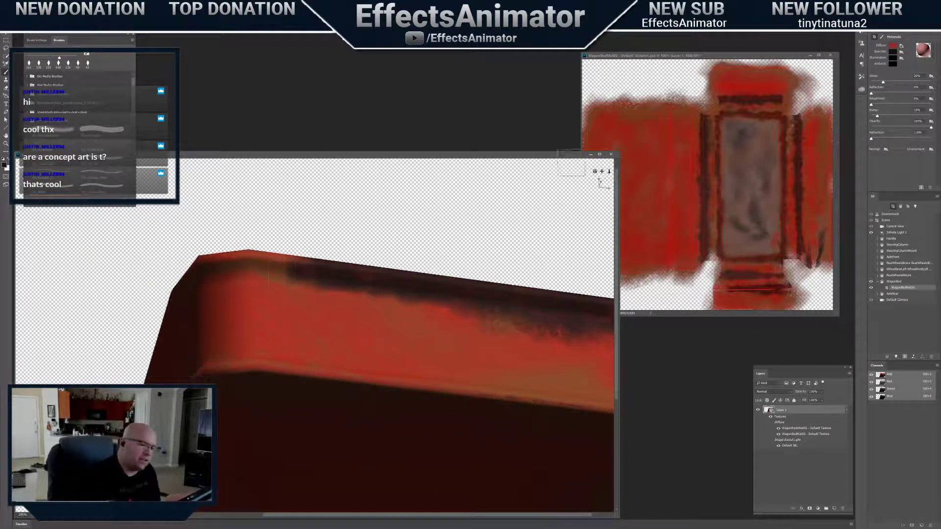
mouse_move(299, 354)
left_mouse_down()
mouse_move(300, 339)
mouse_move(297, 350)
mouse_move(324, 343)
left_mouse_up()
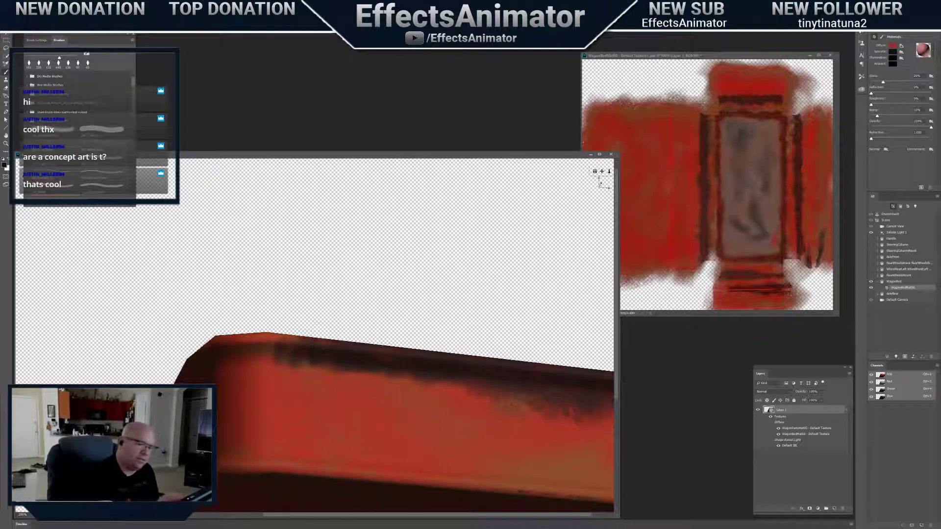
left_click_drag(602, 171, 612, 162)
left_click_drag(323, 308, 316, 311)
right_click(362, 308)
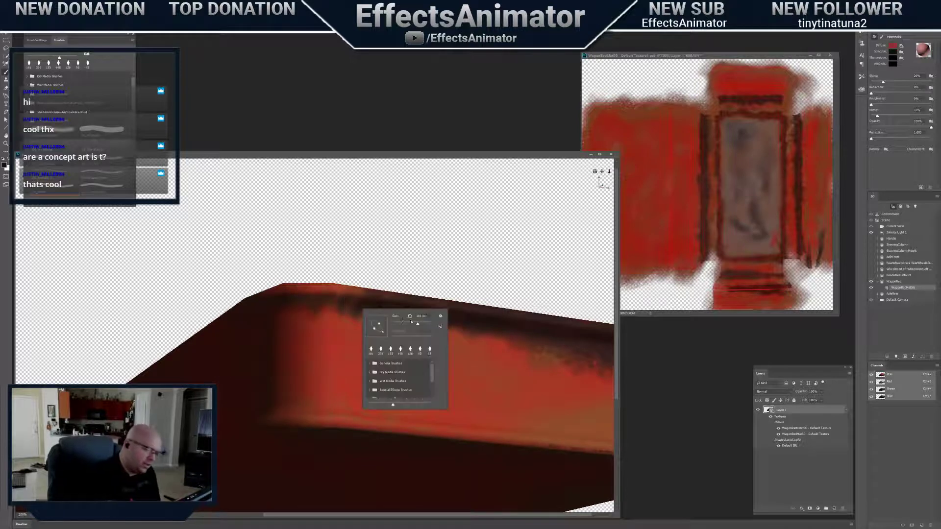
left_click_drag(417, 324, 425, 324)
mouse_move(360, 304)
left_mouse_down()
mouse_move(337, 301)
mouse_move(367, 303)
mouse_move(360, 295)
mouse_move(394, 313)
mouse_move(410, 300)
mouse_move(482, 286)
left_mouse_up()
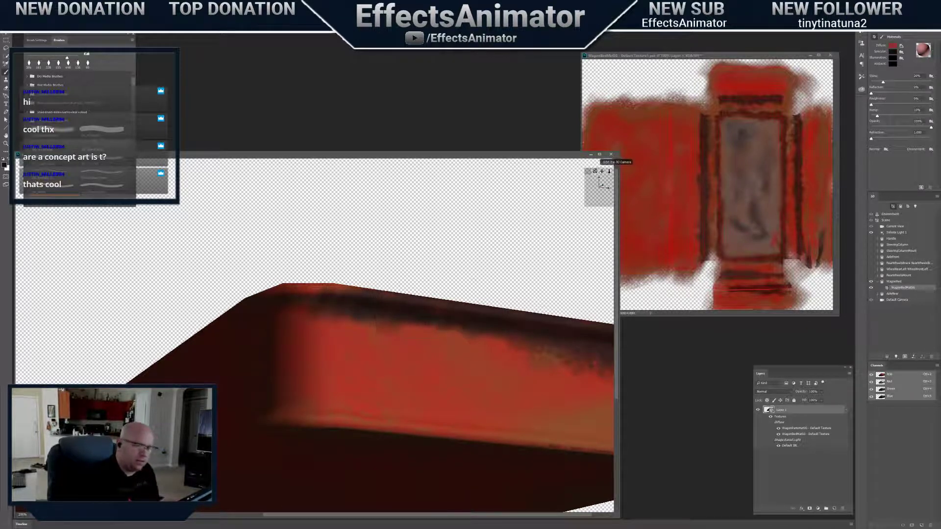
Move Infinite Light 1 to the current view and paint dark grime around the bed's upper outer corner
left_click_drag(608, 160, 600, 178)
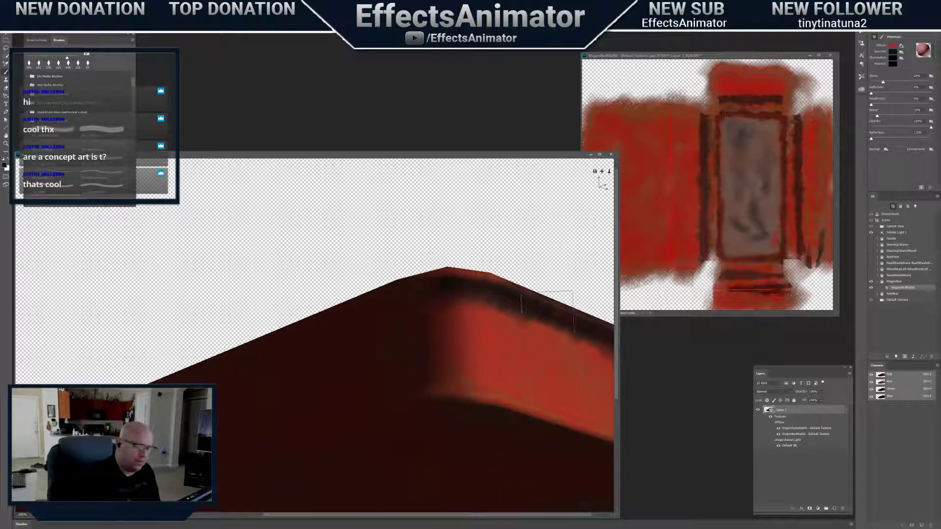
left_click(898, 237)
left_click(897, 232)
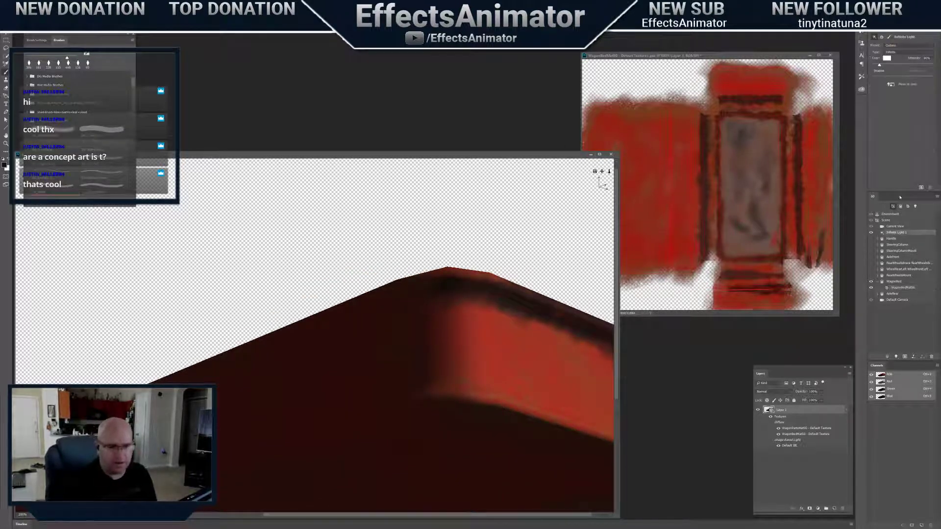
mouse_move(466, 289)
left_mouse_down()
mouse_move(444, 285)
mouse_move(498, 295)
mouse_move(473, 303)
mouse_move(488, 298)
mouse_move(478, 279)
mouse_move(381, 296)
mouse_move(460, 267)
left_mouse_up()
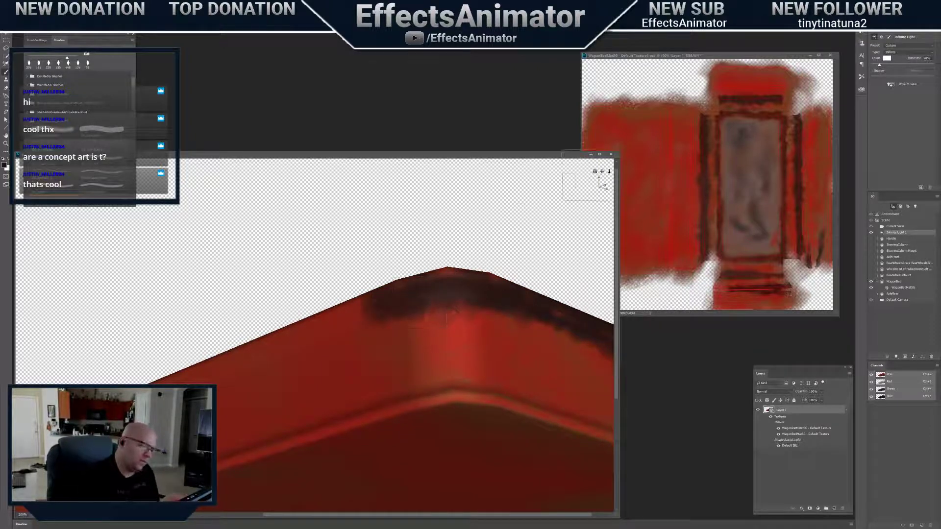
Continue the dark grime band from the corner along the upper edge of the adjoining long outer side
left_click_drag(595, 171, 607, 170)
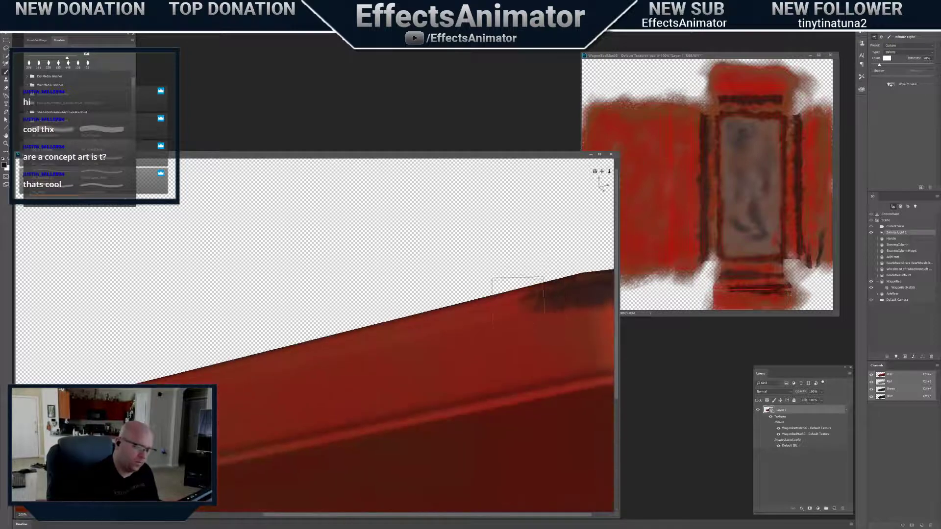
mouse_move(518, 303)
left_mouse_down()
mouse_move(480, 316)
mouse_move(548, 261)
mouse_move(523, 257)
mouse_move(535, 242)
mouse_move(461, 319)
mouse_move(396, 330)
mouse_move(478, 309)
mouse_move(522, 318)
left_mouse_up()
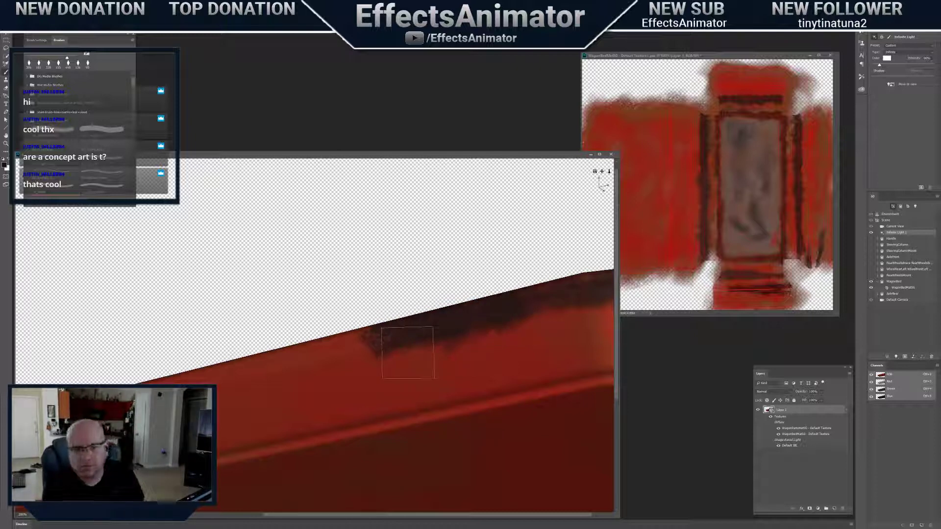
mouse_move(408, 352)
left_mouse_down()
mouse_move(361, 336)
mouse_move(305, 352)
mouse_move(368, 328)
mouse_move(207, 367)
mouse_move(312, 350)
mouse_move(372, 325)
left_mouse_up()
left_click_drag(594, 171, 550, 171)
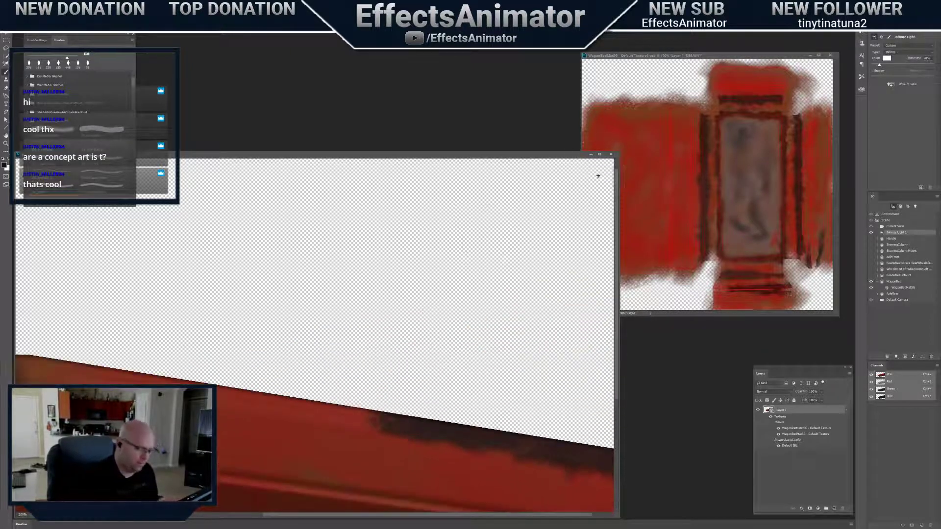
mouse_move(367, 414)
left_mouse_down()
mouse_move(316, 404)
mouse_move(425, 414)
left_mouse_up()
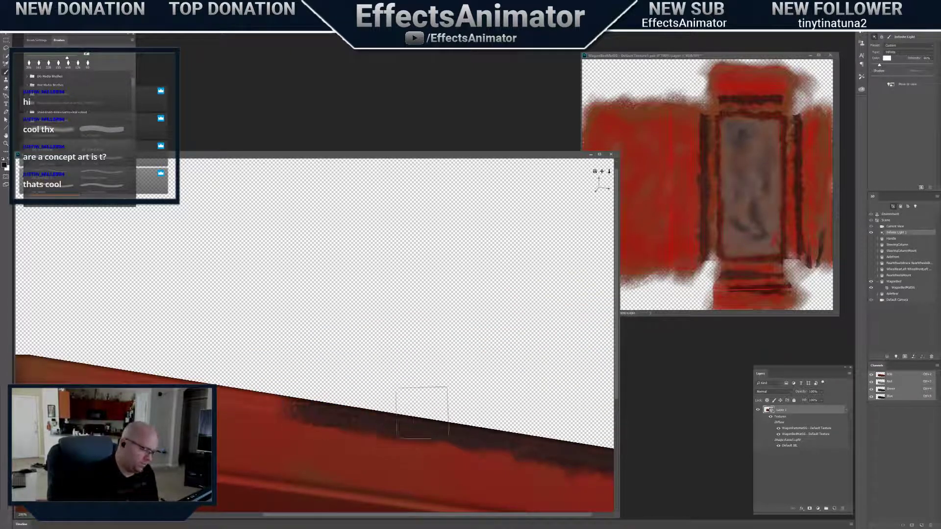
Carry the dark, ragged grime band along the rest of the long outer side's upper edge toward its far corner
mouse_move(595, 171)
left_mouse_down()
mouse_move(578, 173)
mouse_move(616, 173)
mouse_move(639, 148)
left_mouse_up()
left_click_drag(595, 171, 605, 157)
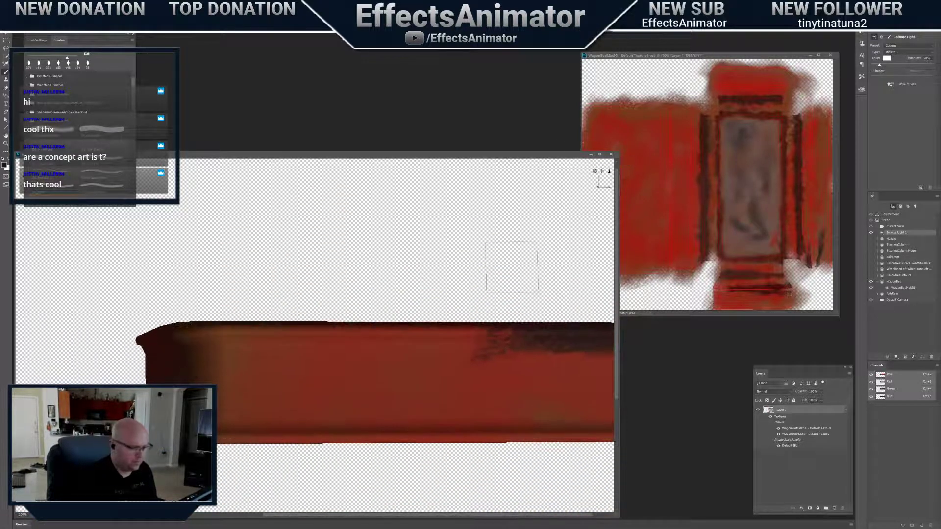
left_click_drag(490, 339, 562, 334)
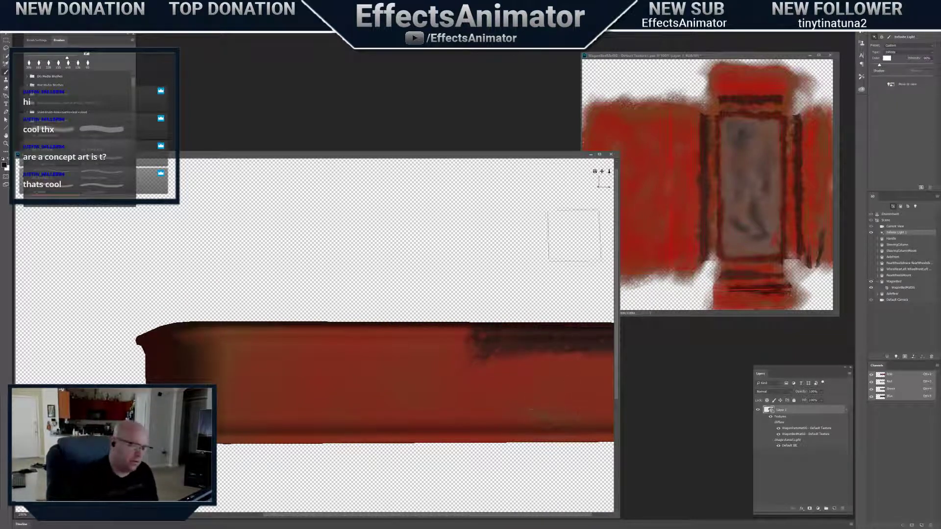
left_click_drag(602, 171, 545, 142)
left_click_drag(395, 306, 385, 309)
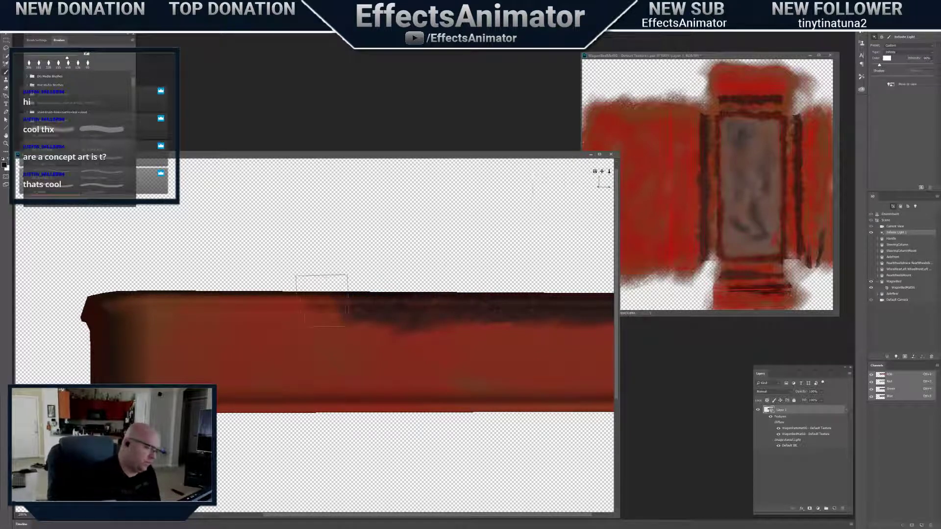
mouse_move(321, 300)
left_mouse_down()
mouse_move(290, 301)
mouse_move(336, 308)
mouse_move(249, 301)
mouse_move(313, 304)
left_mouse_up()
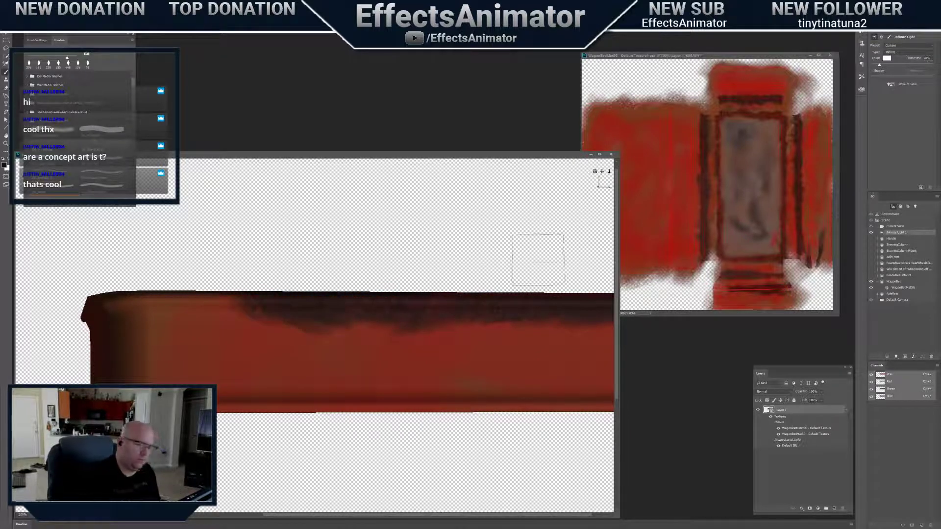
left_click_drag(602, 171, 637, 169)
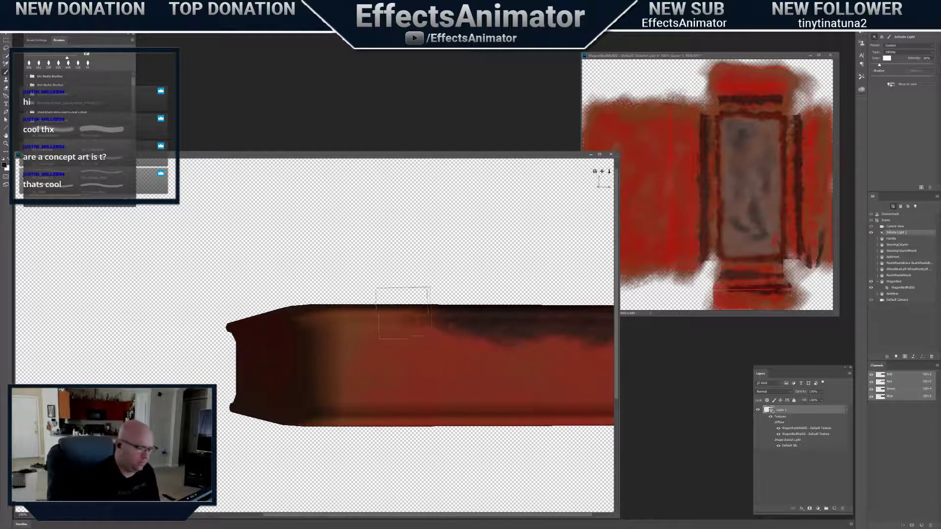
mouse_move(403, 312)
left_mouse_down()
mouse_move(364, 312)
mouse_move(471, 309)
left_mouse_up()
Realign the infinite light with the current view and paint dark grime around the long side's far upper corner
mouse_move(601, 172)
left_mouse_down()
mouse_move(630, 175)
mouse_move(597, 173)
mouse_move(608, 192)
mouse_move(564, 169)
mouse_move(632, 164)
left_mouse_up()
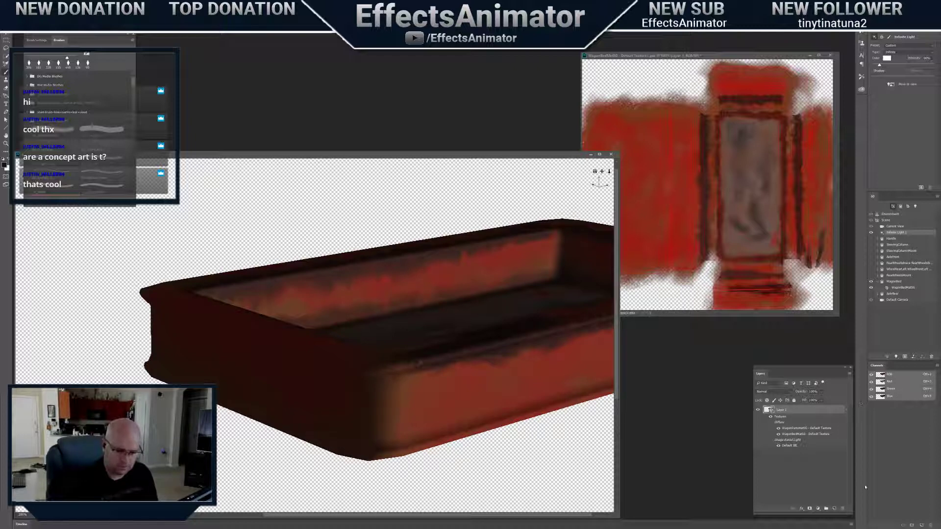
left_click(891, 82)
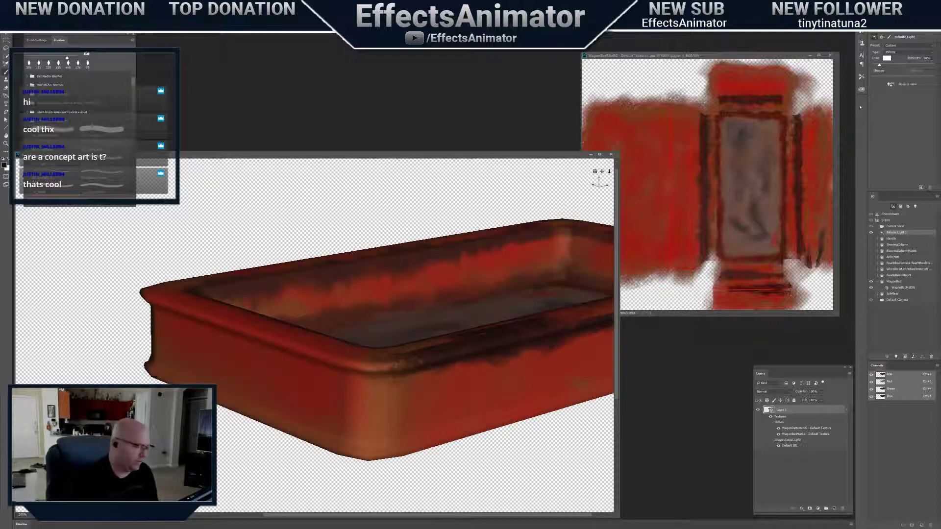
mouse_move(595, 171)
left_mouse_down()
mouse_move(604, 158)
mouse_move(594, 168)
left_mouse_up()
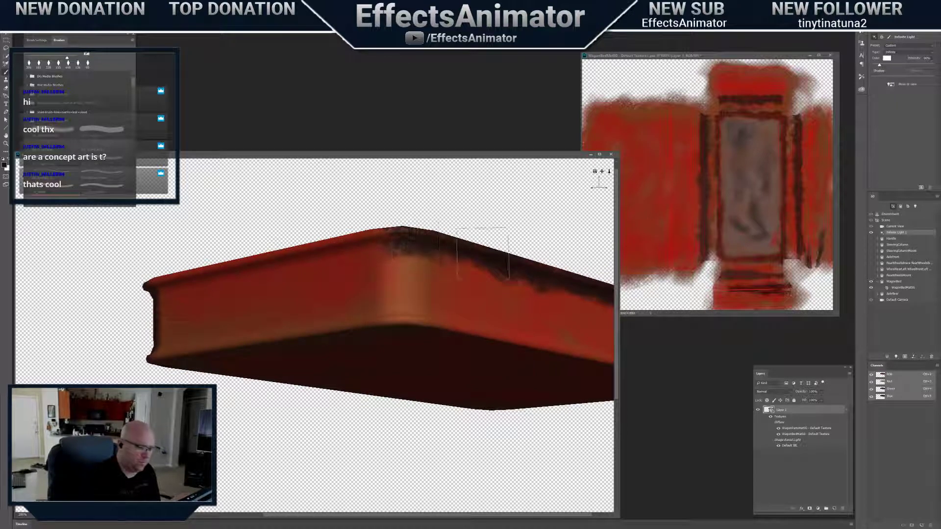
left_click(899, 81)
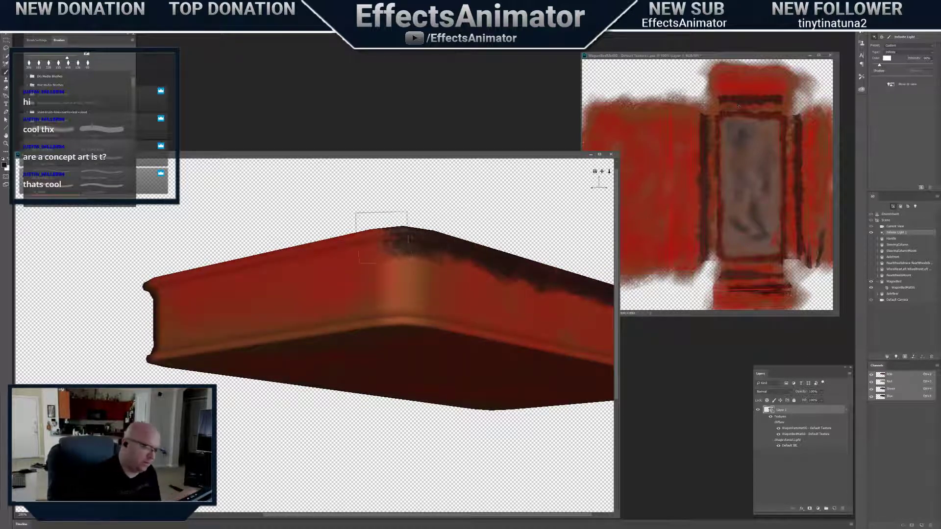
mouse_move(381, 238)
left_mouse_down()
mouse_move(360, 240)
mouse_move(383, 240)
left_mouse_up()
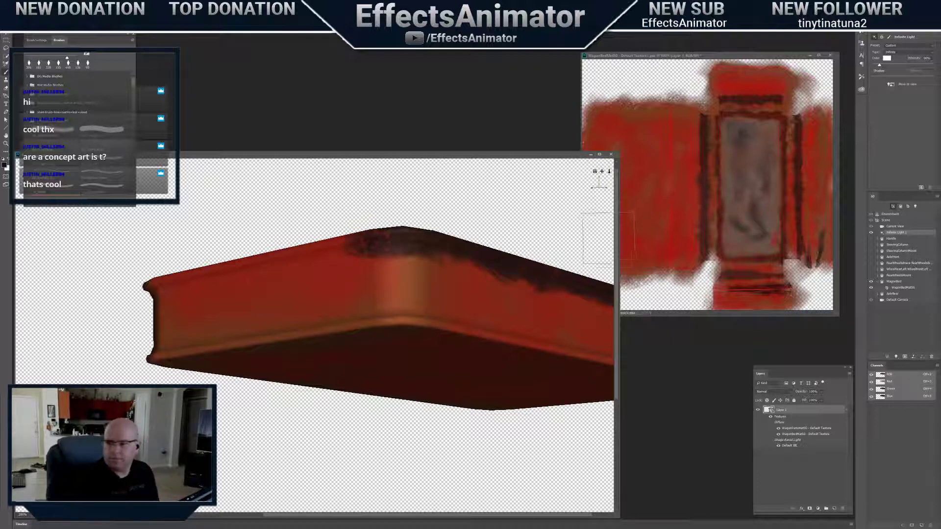
Paint speckled dark grime along the upper edge of the adjoining short outer side and enlarge the brush
left_click_drag(595, 172, 621, 160)
mouse_move(523, 254)
left_mouse_down()
mouse_move(611, 281)
mouse_move(500, 258)
mouse_move(403, 264)
mouse_move(516, 259)
mouse_move(427, 270)
mouse_move(470, 264)
mouse_move(537, 296)
mouse_move(496, 260)
mouse_move(524, 256)
mouse_move(379, 266)
mouse_move(418, 271)
left_mouse_up()
right_click(557, 267)
right_click(501, 265)
Reduce the brush size and extend the dark grime across the short outer side's upper edge to its next corner
left_click_drag(595, 171, 567, 220)
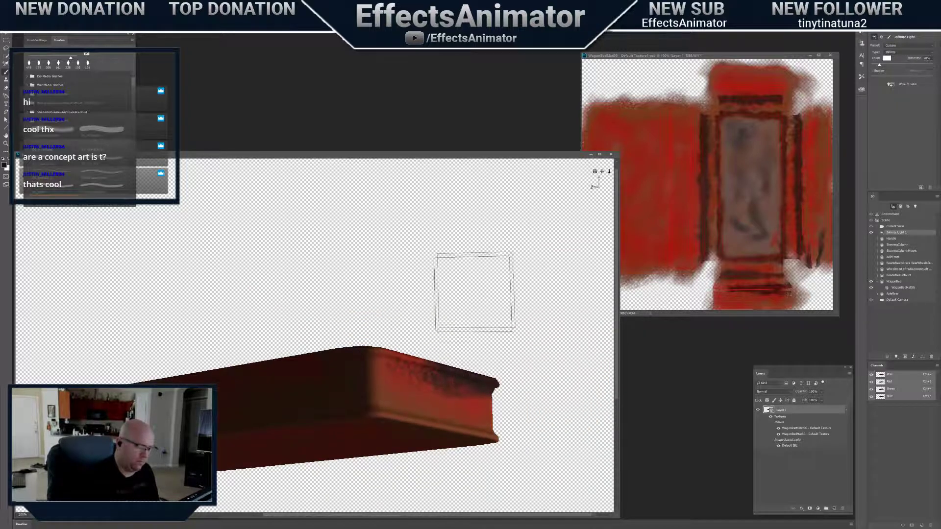
mouse_move(603, 171)
left_mouse_down()
mouse_move(590, 173)
mouse_move(610, 166)
mouse_move(593, 172)
mouse_move(590, 262)
left_mouse_up()
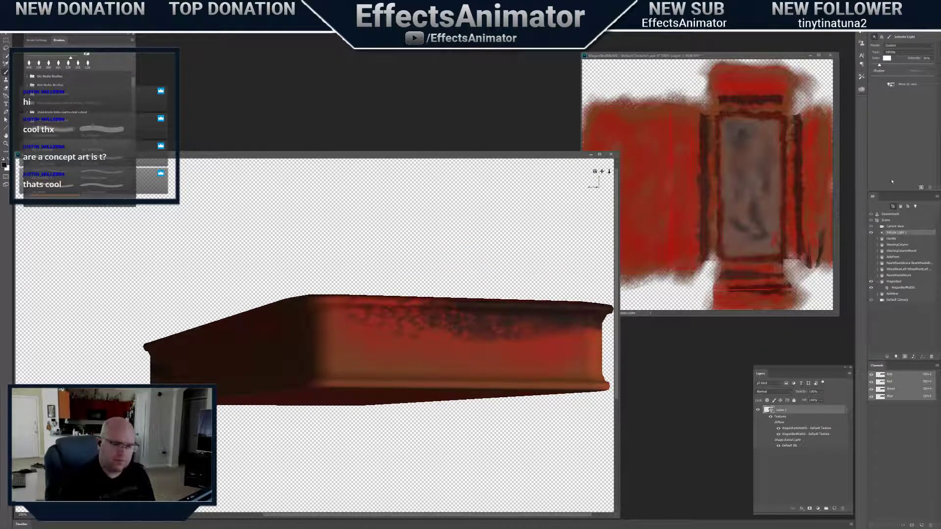
right_click(378, 320)
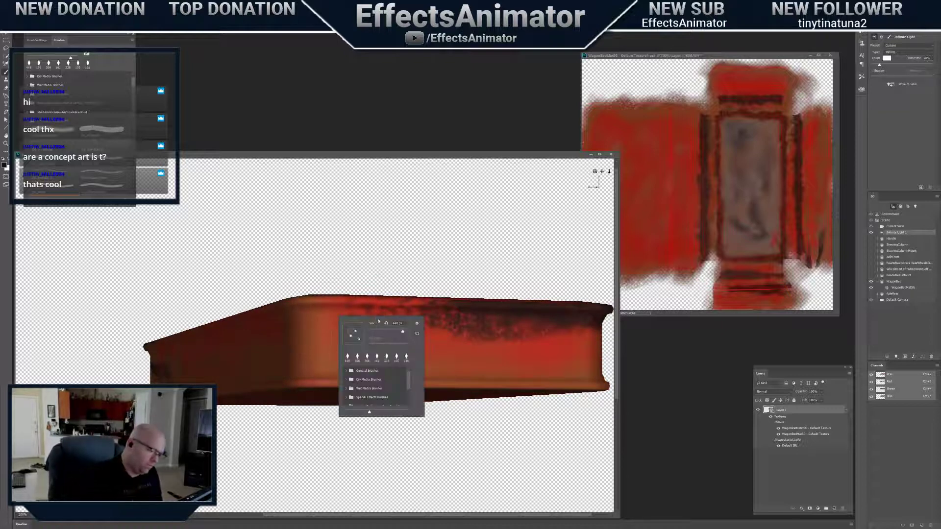
mouse_move(405, 308)
left_mouse_down()
mouse_move(420, 301)
mouse_move(458, 314)
mouse_move(314, 296)
mouse_move(436, 296)
left_mouse_up()
mouse_move(595, 172)
left_mouse_down()
mouse_move(629, 162)
mouse_move(533, 198)
mouse_move(596, 176)
mouse_move(598, 186)
left_mouse_up()
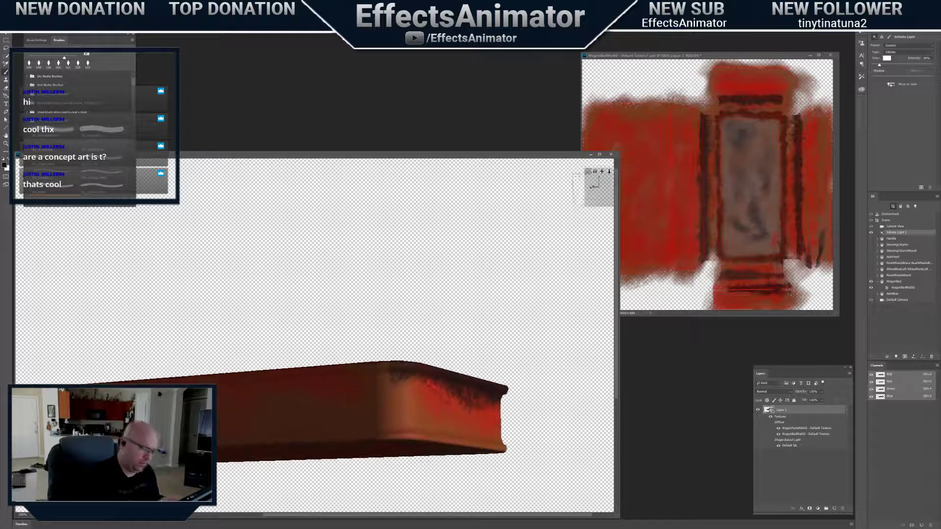
mouse_move(391, 364)
left_mouse_down()
mouse_move(382, 365)
mouse_move(402, 363)
left_mouse_up()
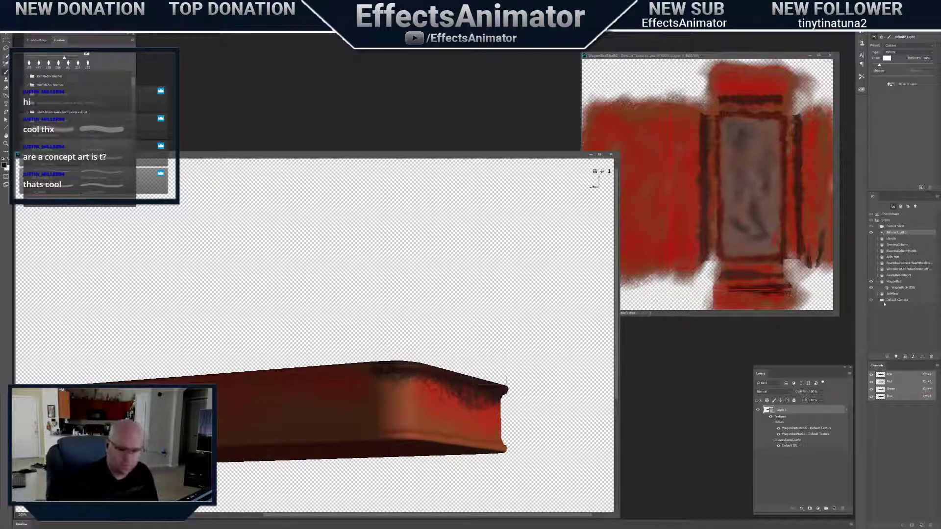
Move the infinite light to the current view and paint the dark grime band from the corner along the remaining long side's upper edge
left_click(896, 85)
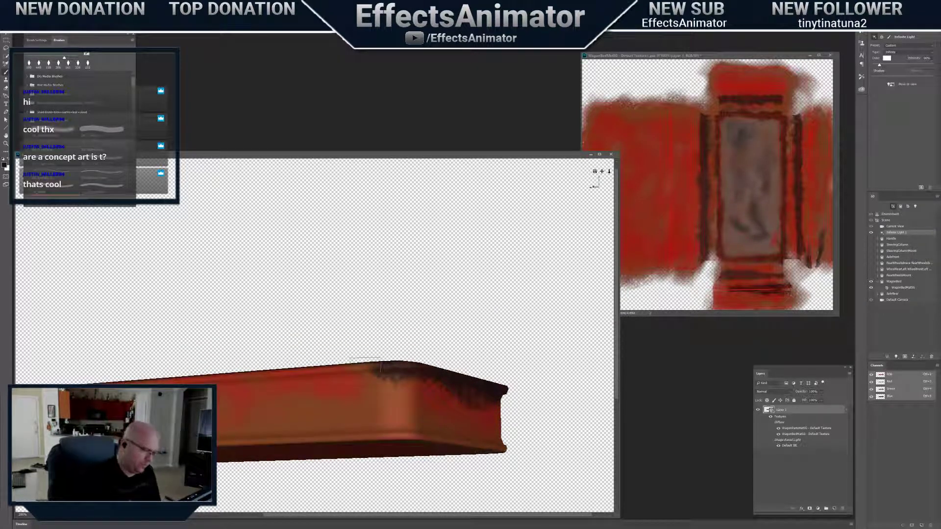
left_click(368, 374)
left_click_drag(601, 171, 627, 163)
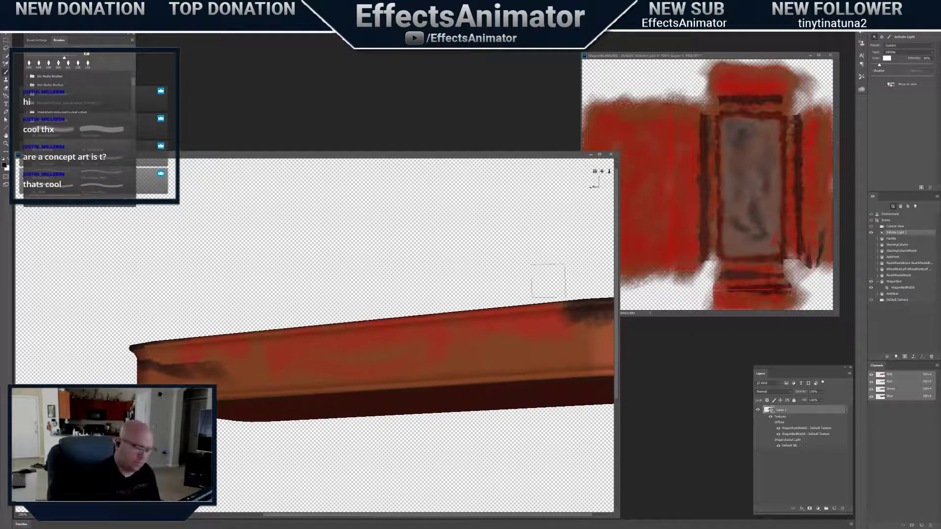
mouse_move(548, 280)
left_mouse_down()
mouse_move(561, 309)
mouse_move(515, 318)
mouse_move(574, 312)
left_mouse_up()
mouse_move(475, 314)
left_mouse_down()
mouse_move(506, 314)
mouse_move(467, 319)
mouse_move(539, 327)
left_mouse_up()
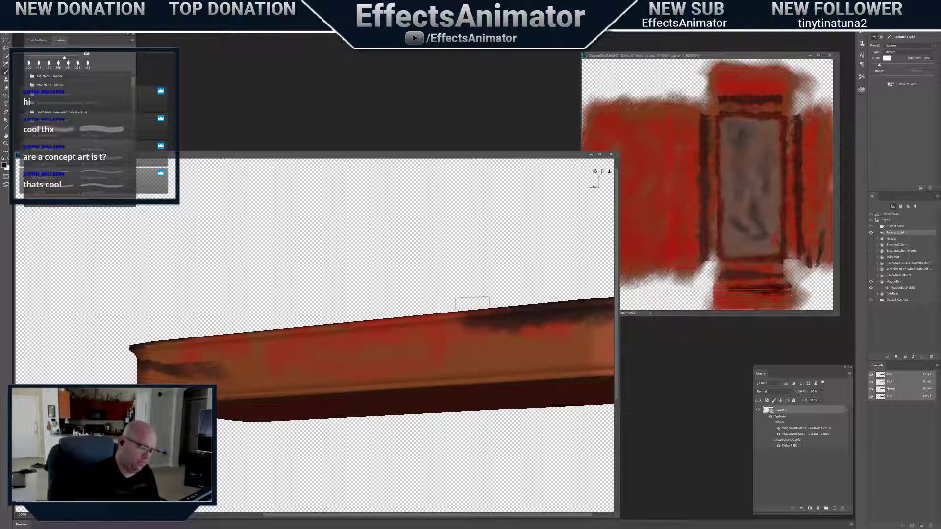
mouse_move(472, 303)
left_mouse_down()
mouse_move(382, 321)
mouse_move(482, 305)
left_mouse_up()
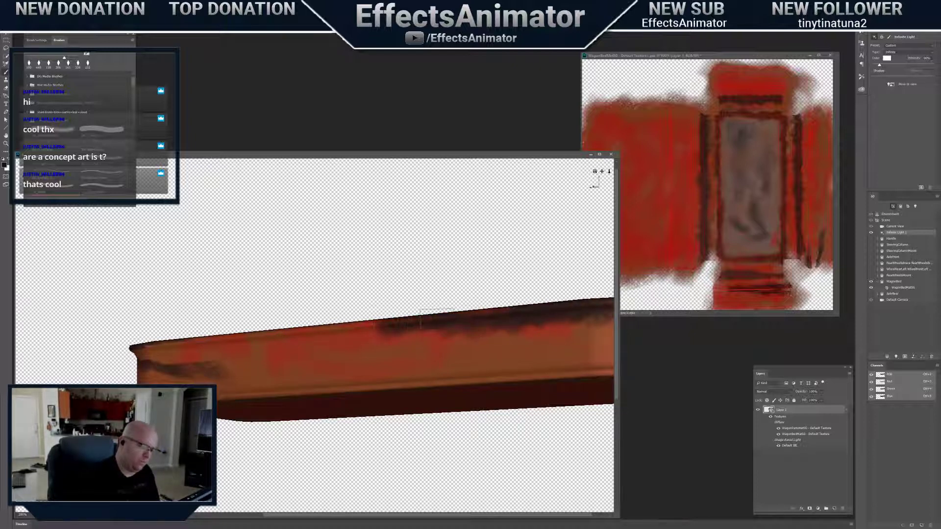
mouse_move(370, 328)
left_mouse_down()
mouse_move(387, 326)
mouse_move(346, 327)
mouse_move(412, 317)
left_mouse_up()
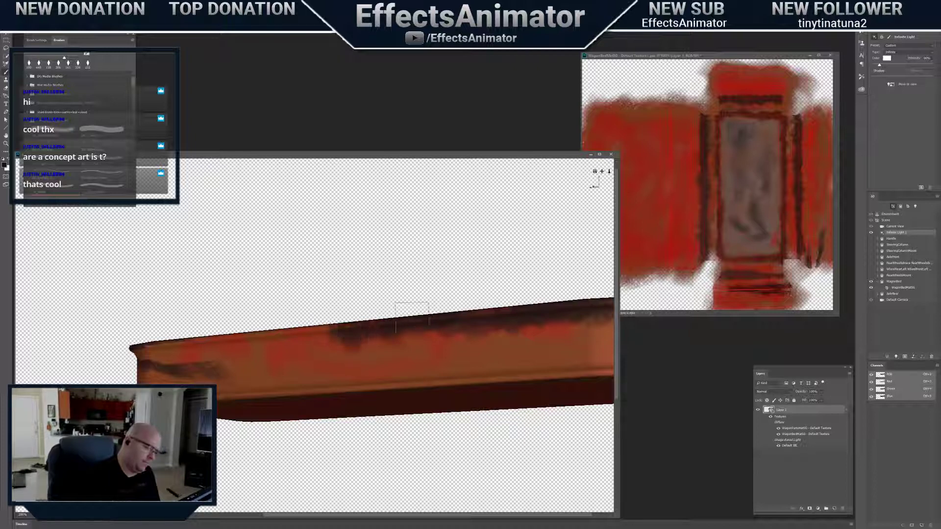
left_click_drag(334, 324, 316, 327)
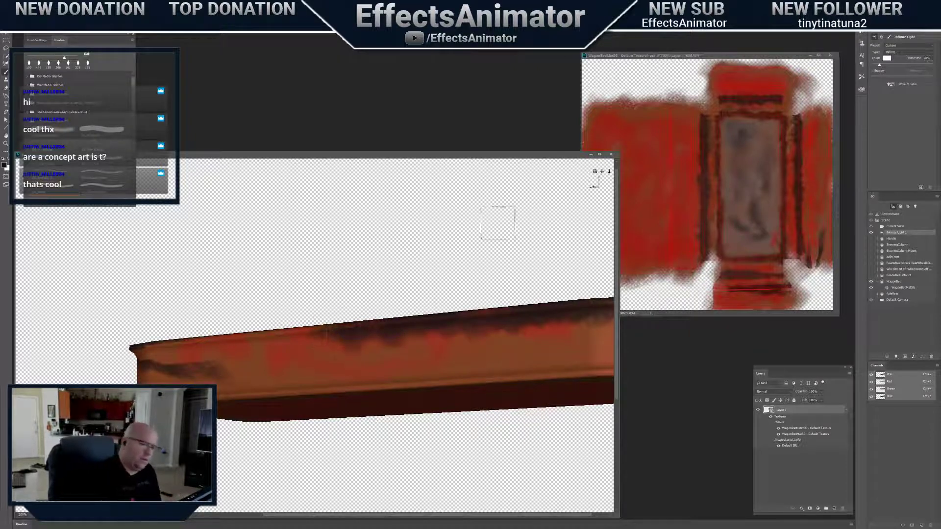
Paint dark grime along the upper edge of the long outer side at its unfinished end, reaching the corner
left_click_drag(594, 171, 620, 183)
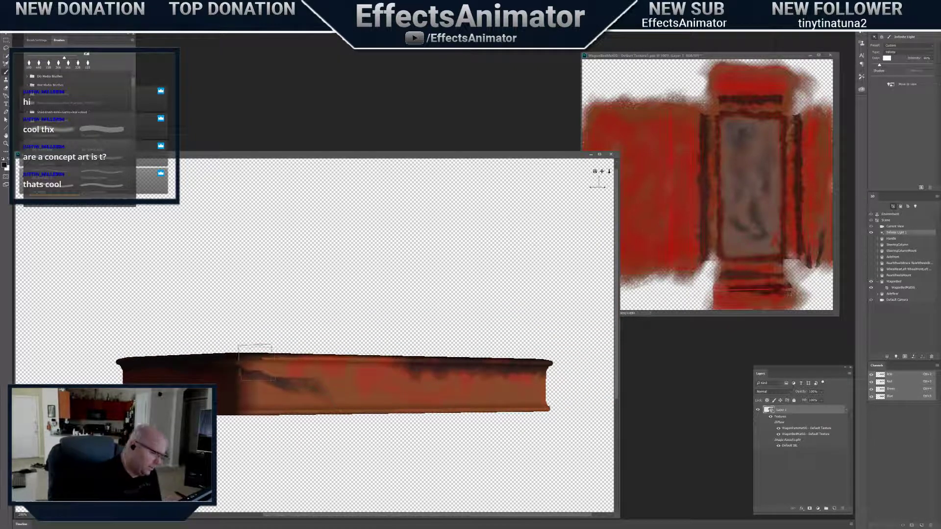
left_click_drag(254, 363, 335, 360)
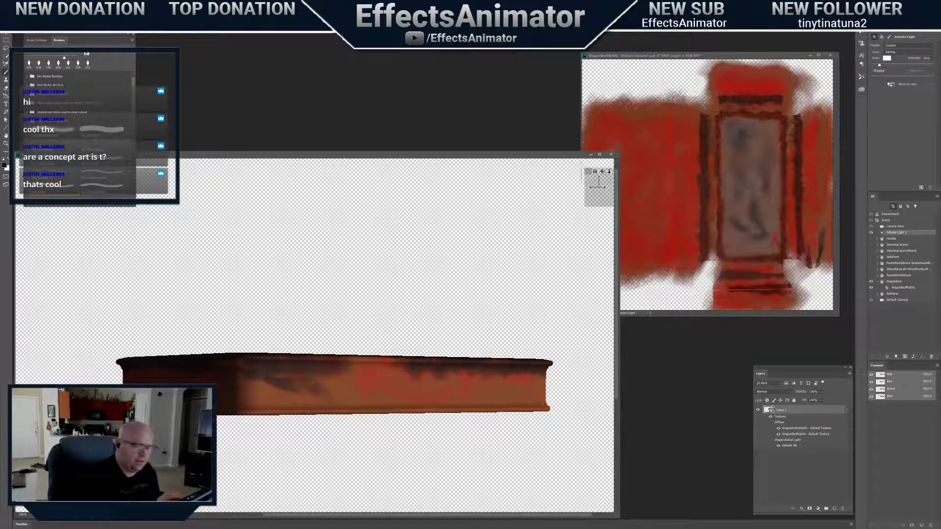
left_click_drag(603, 171, 612, 157)
left_click_drag(467, 345, 473, 348)
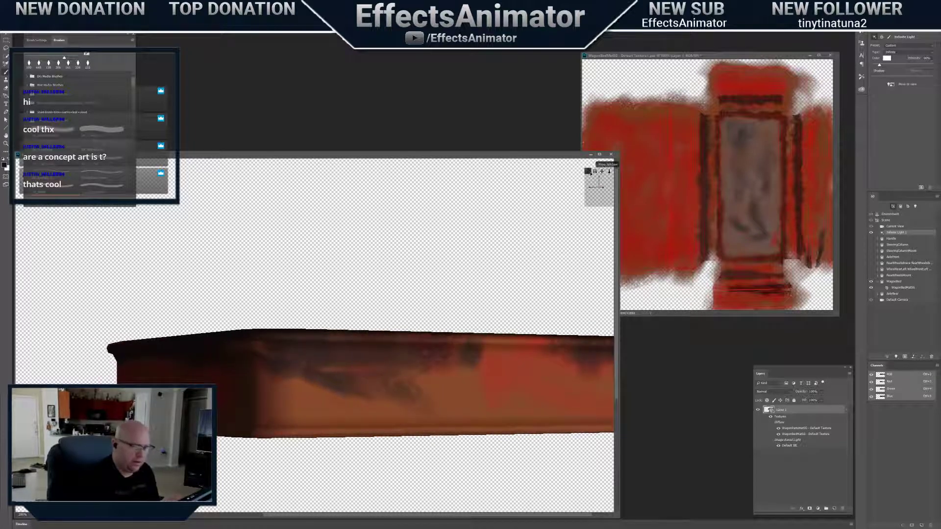
mouse_move(592, 173)
left_mouse_down()
mouse_move(559, 174)
mouse_move(597, 167)
left_mouse_up()
left_click_drag(343, 366, 431, 368)
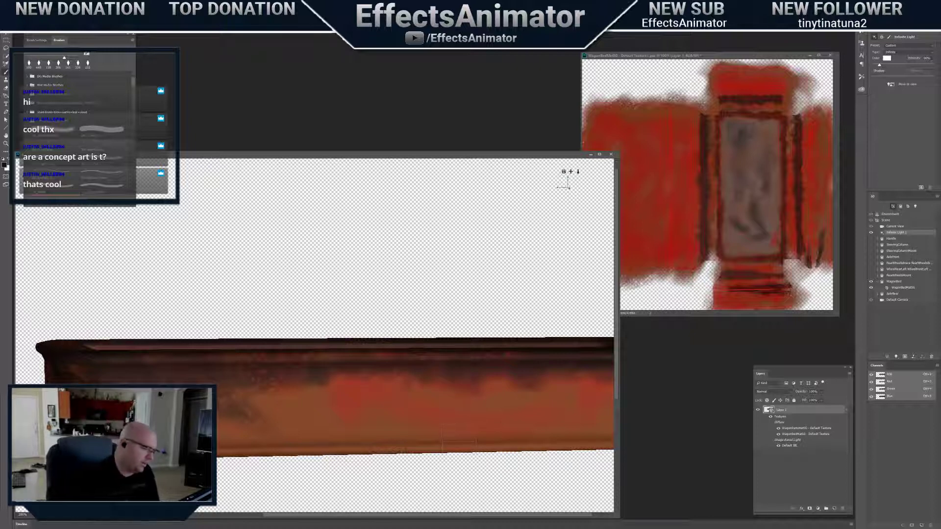
Enlarge the brush and blend more red paint into the long side below the dark grime near its corner
left_click_drag(570, 171, 590, 171)
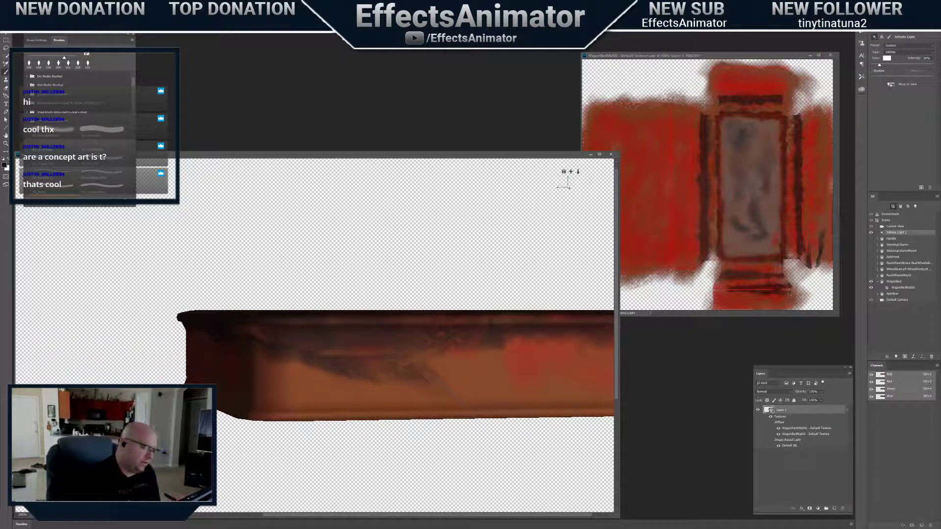
mouse_move(425, 372)
left_mouse_down()
mouse_move(414, 360)
mouse_move(439, 375)
mouse_move(431, 350)
mouse_move(362, 363)
left_mouse_up()
right_click(471, 377)
double_click(526, 411)
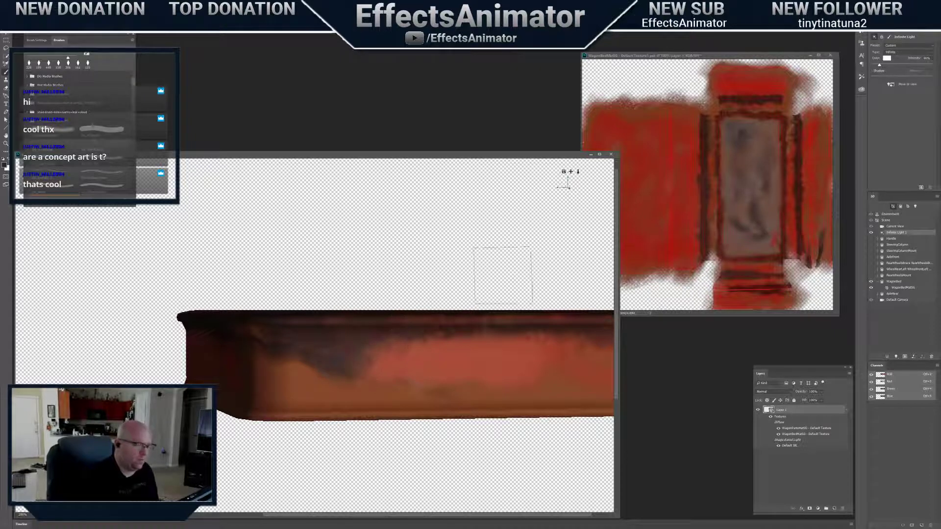
Move the infinite light to the current view, reduce the brush size and cover the bare orange strip at the outer upper corner with dark grime
left_click_drag(564, 171, 558, 188)
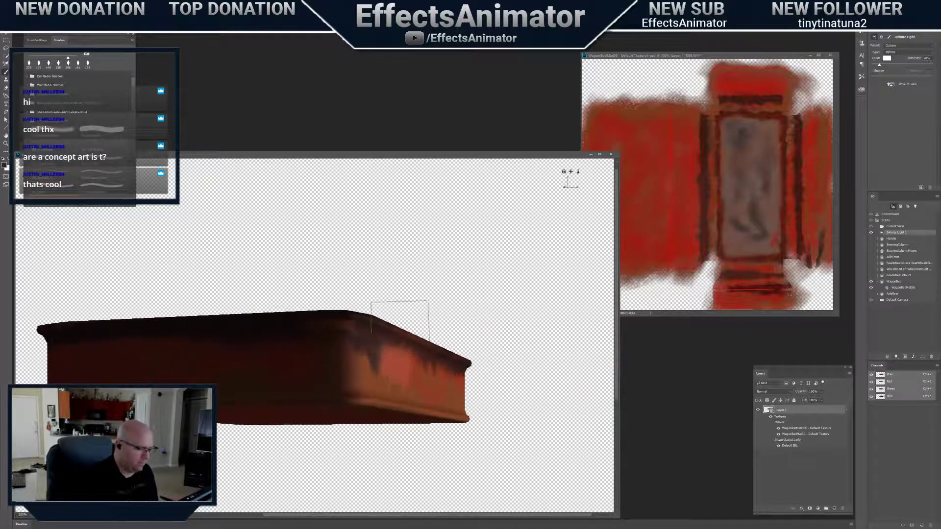
left_click(890, 85)
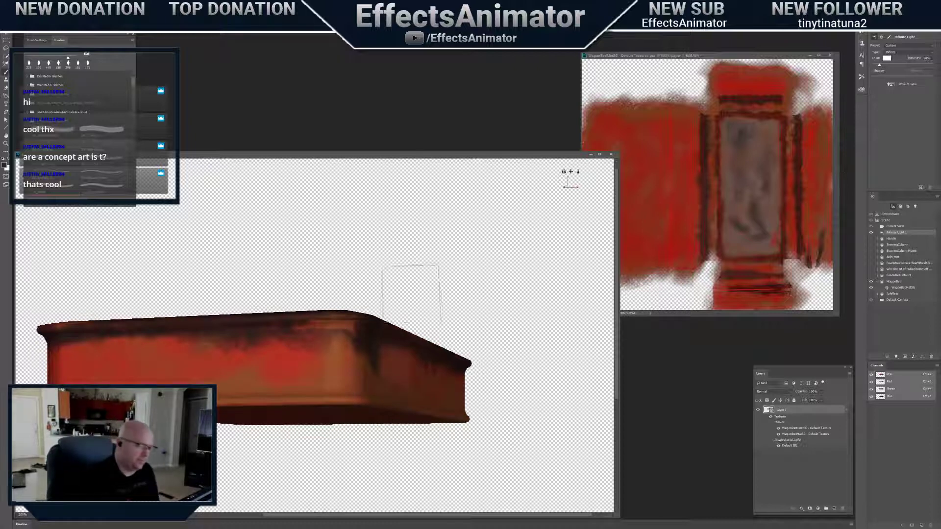
mouse_move(579, 171)
left_mouse_down()
mouse_move(596, 189)
mouse_move(569, 176)
left_mouse_up()
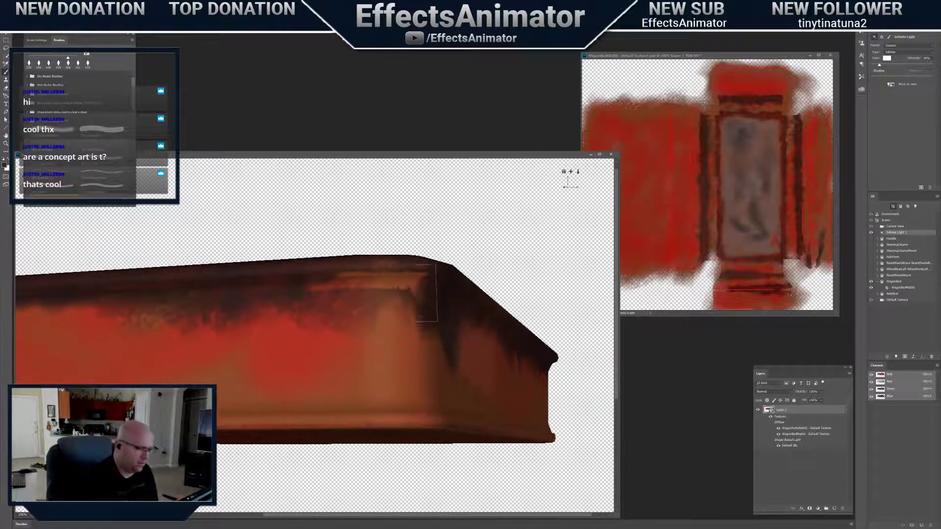
right_click(413, 297)
key("Escape")
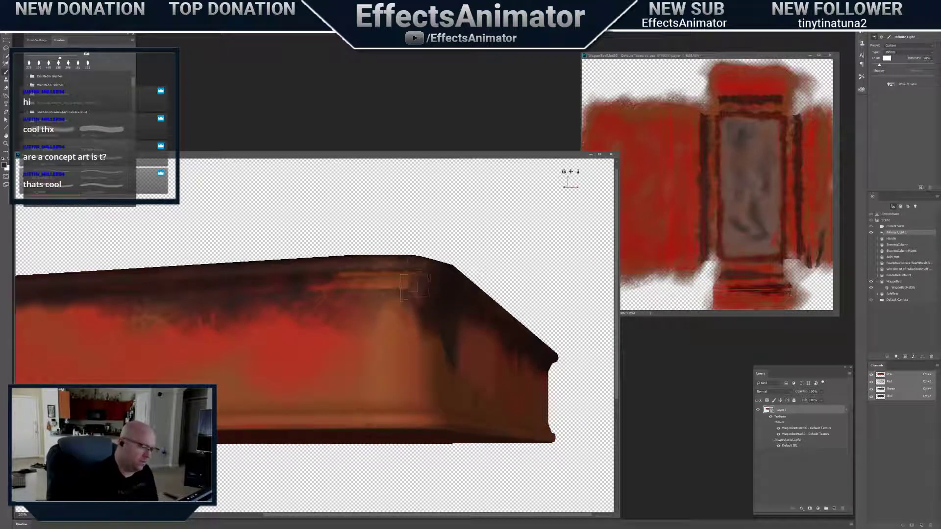
left_click_drag(422, 286, 352, 278)
left_click_drag(570, 171, 568, 179)
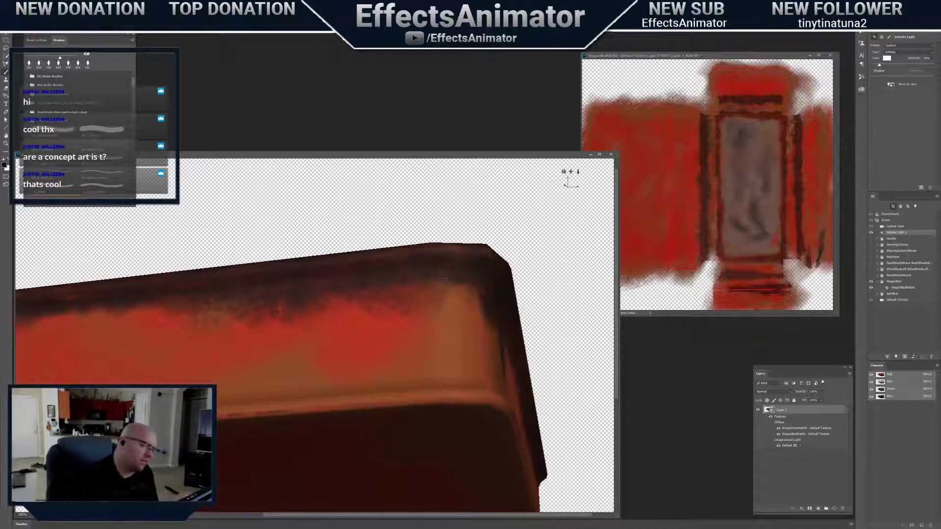
left_click_drag(564, 172, 540, 196)
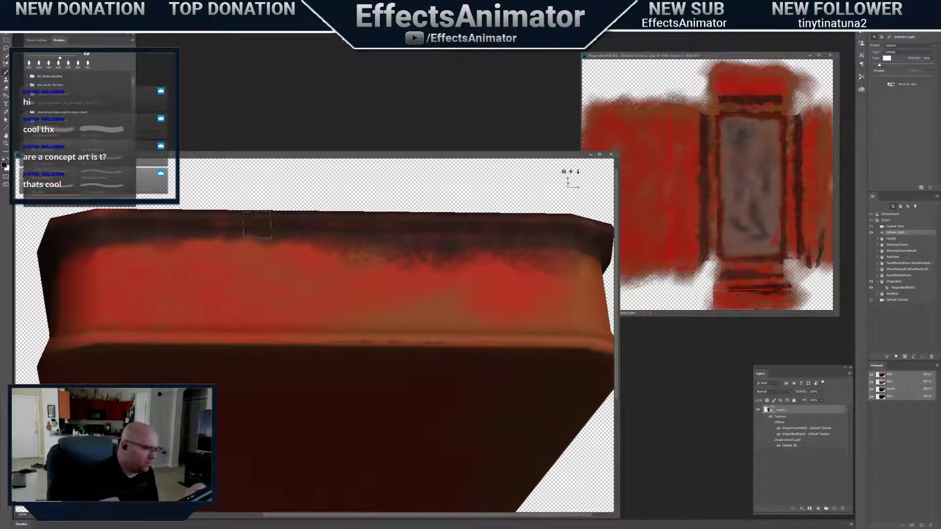
Sample a color from the top rim near the bed's corner and paint darker, streaky grime along the rim there
left_click_drag(564, 172, 586, 149)
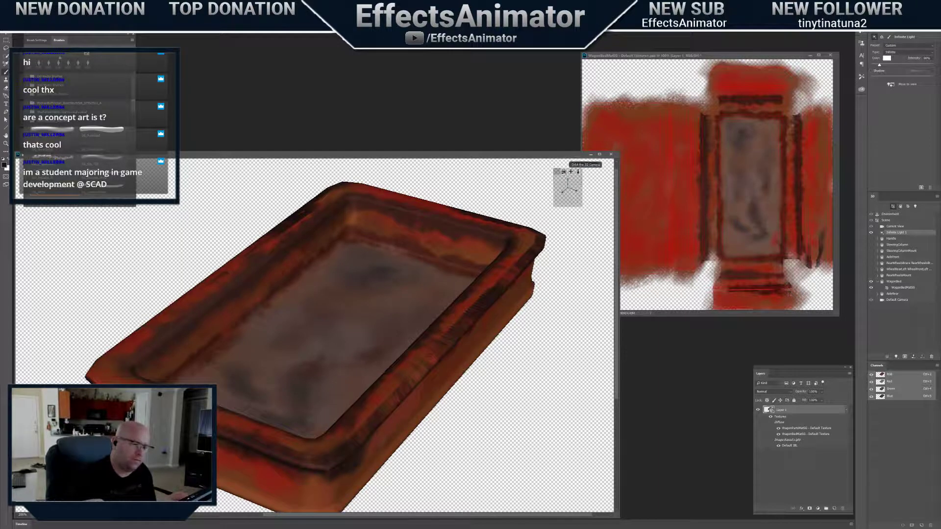
mouse_move(564, 171)
left_mouse_down()
mouse_move(567, 183)
mouse_move(571, 173)
mouse_move(559, 178)
mouse_move(578, 177)
mouse_move(566, 172)
left_mouse_up()
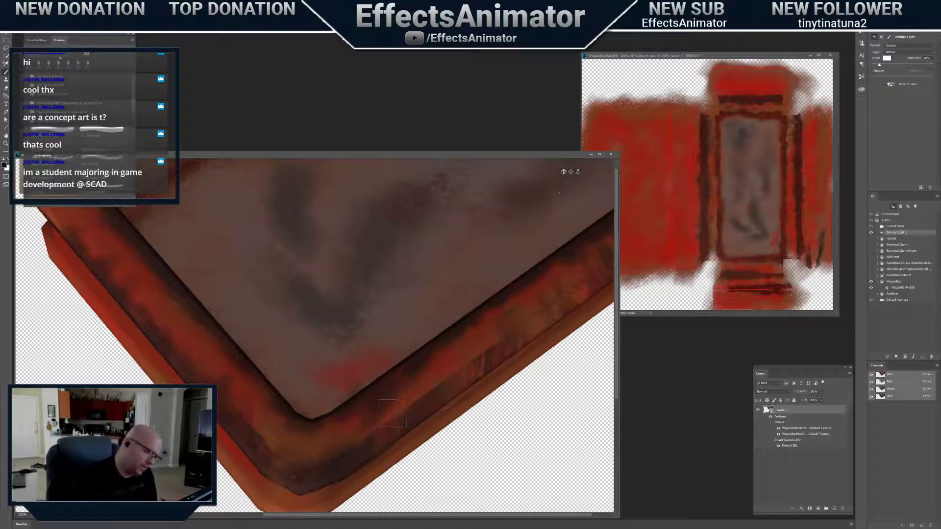
left_click(389, 414, "alt")
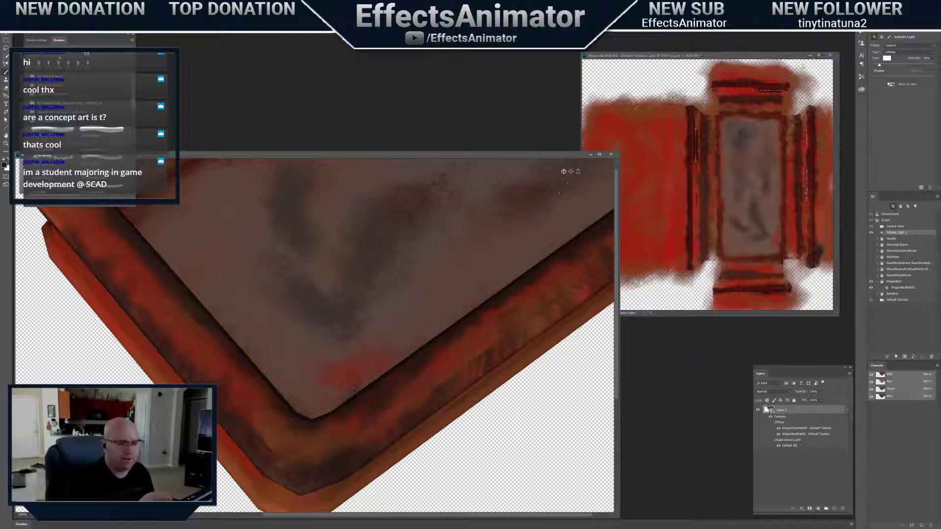
Try a short dark brush stroke across the vertical seam directly in the flat wagon bed texture, then undo it
left_click(675, 315)
scroll(696, 243, "up", 3)
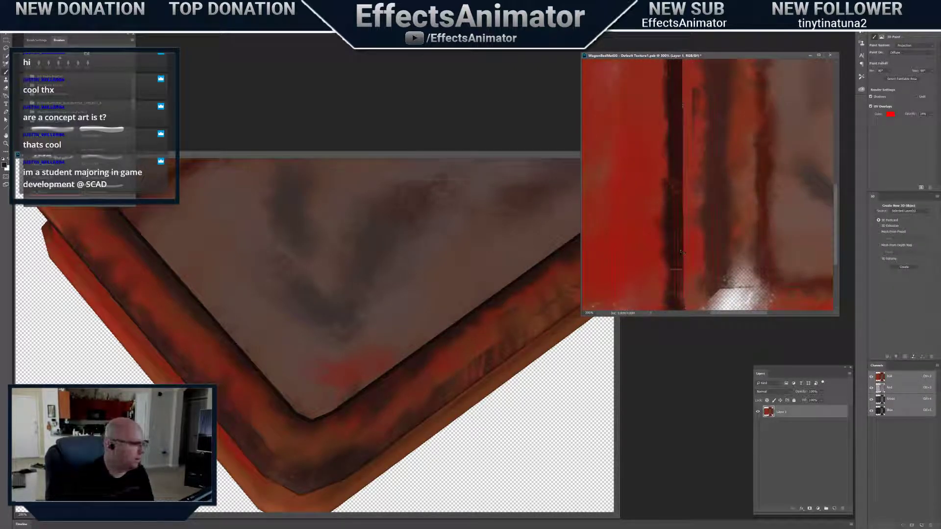
left_click(546, 156)
mouse_move(578, 172)
left_mouse_down()
mouse_move(578, 162)
mouse_move(578, 216)
mouse_move(593, 172)
mouse_move(556, 211)
left_mouse_up()
left_click(683, 163)
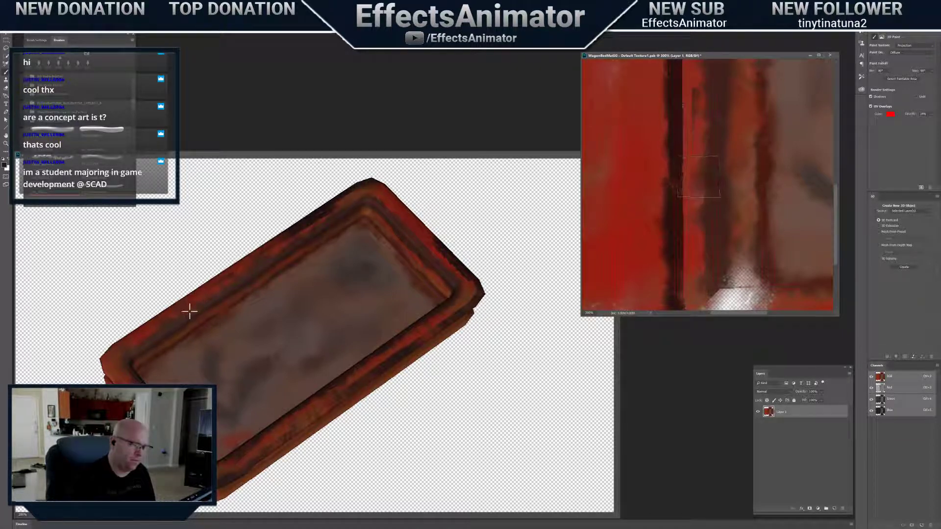
left_click_drag(189, 311, 185, 309)
mouse_move(706, 179)
left_mouse_down()
mouse_move(673, 186)
mouse_move(727, 173)
left_mouse_up()
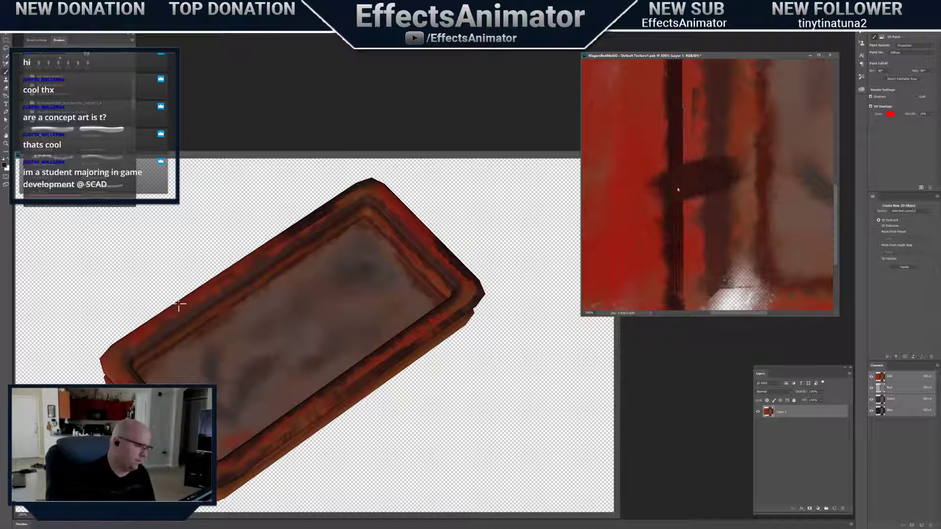
left_click(537, 270)
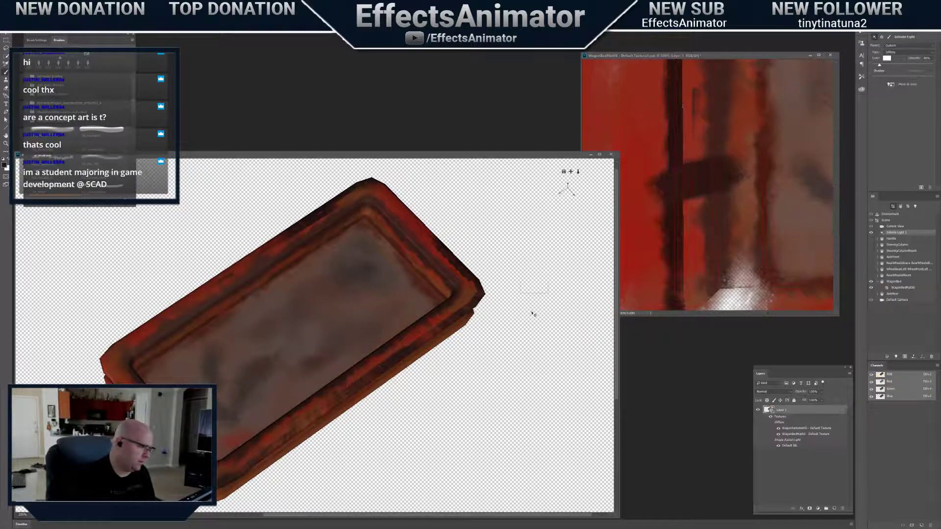
left_click(725, 191)
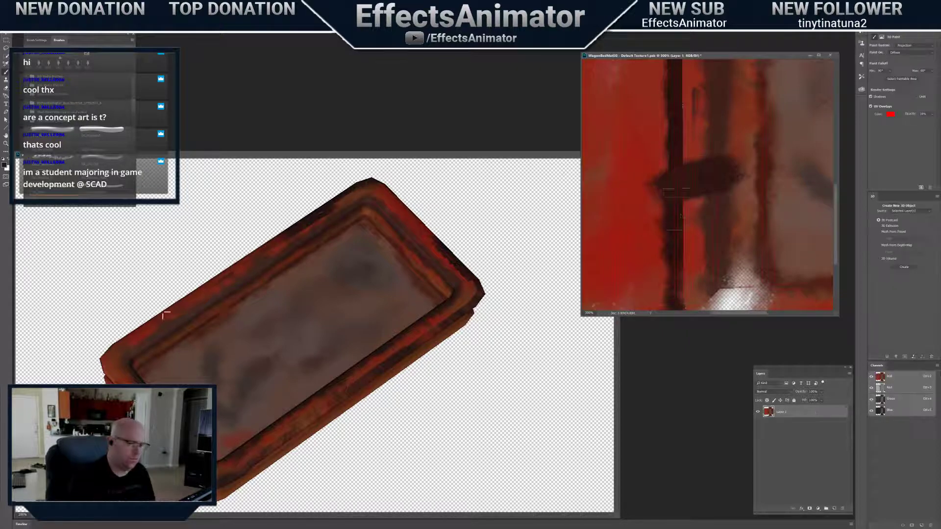
key("ctrl+z")
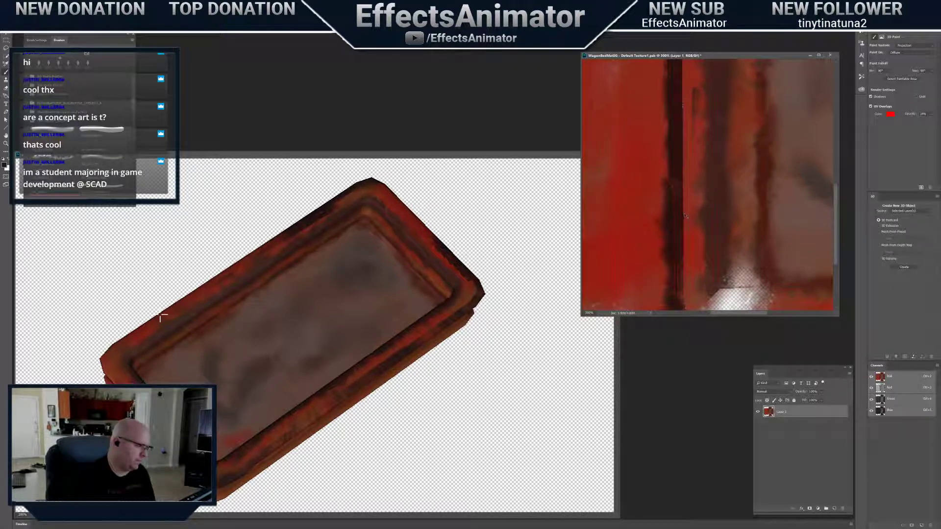
Try a broad dark patch across the lower end of the seam in the flat texture, then undo it
left_click(529, 266)
left_click(642, 302)
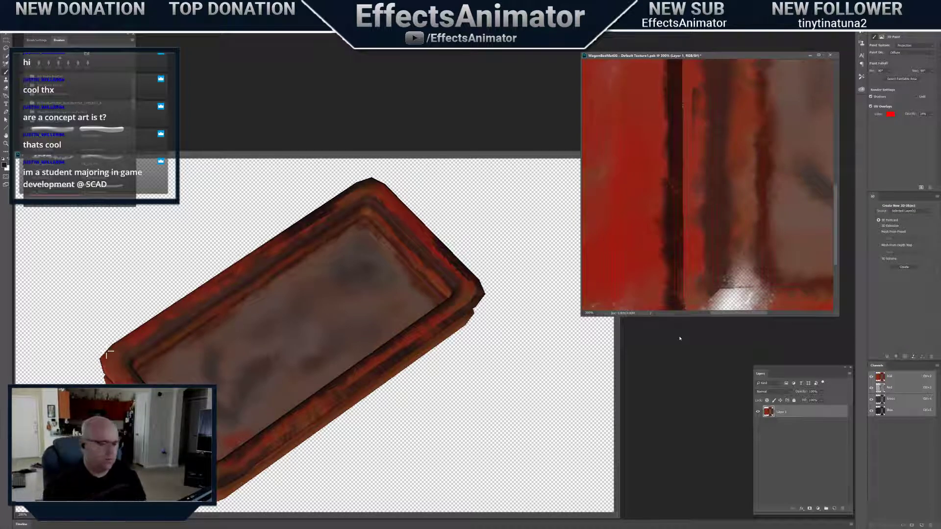
left_click_drag(711, 281, 736, 281)
scroll(177, 376, "down", 3)
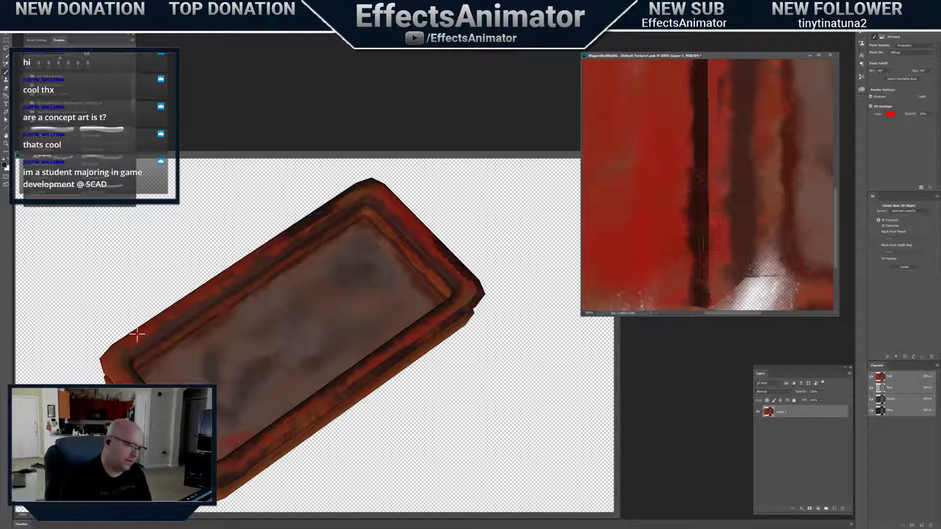
mouse_move(138, 332)
left_mouse_down()
mouse_move(156, 333)
mouse_move(142, 331)
left_mouse_up()
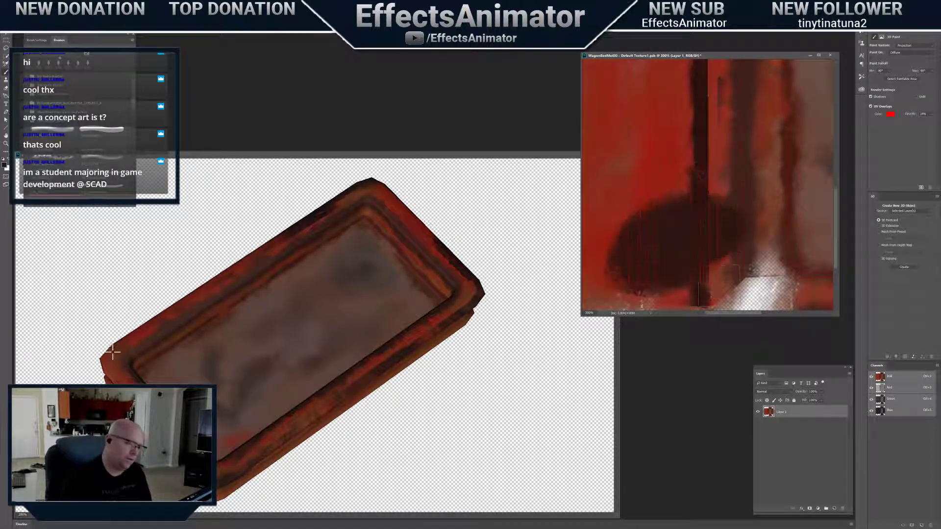
left_click(548, 340)
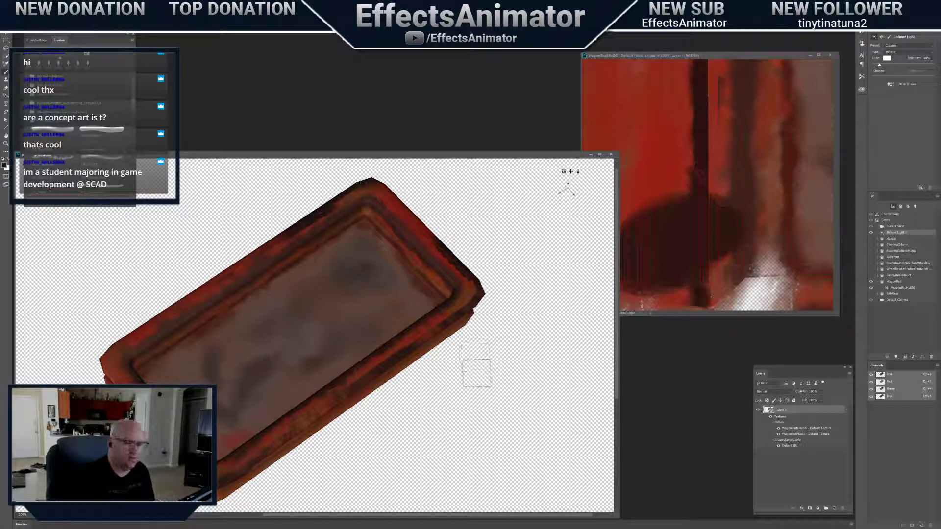
left_click(743, 53)
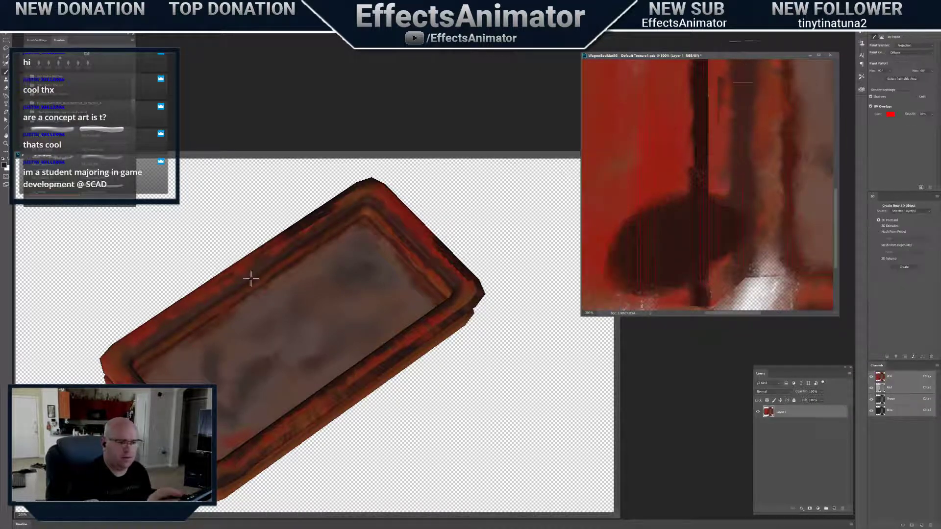
key("ctrl+z")
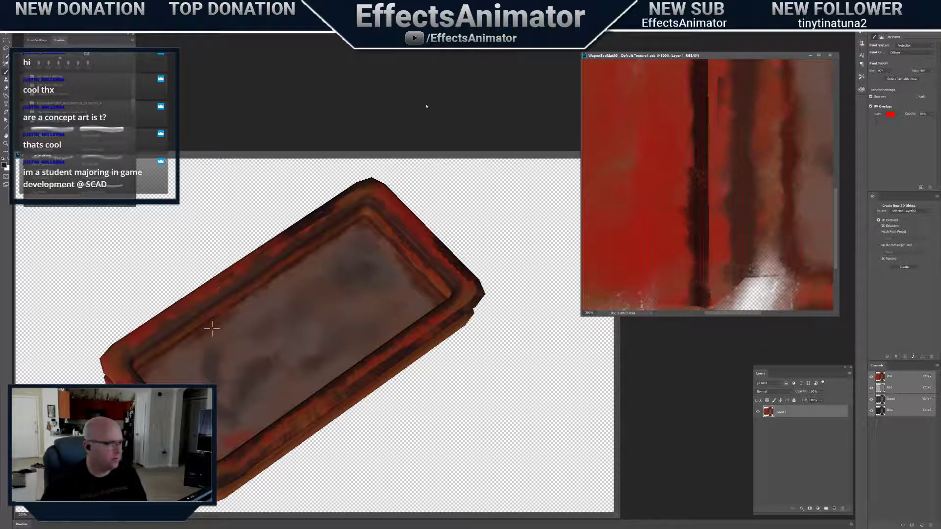
Save the 3D wagon document in Photoshop format with Maximize Compatibility enabled
left_click(427, 157)
key("ctrl+s")
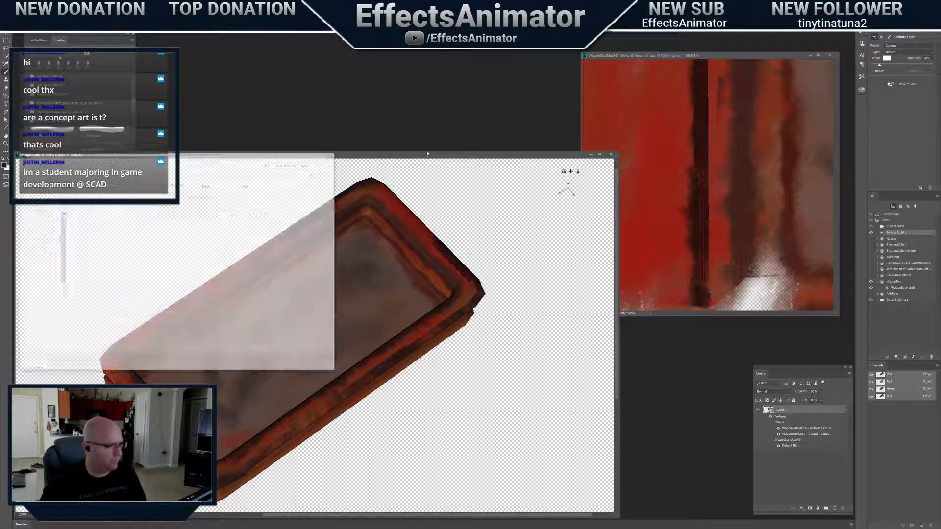
key("Escape")
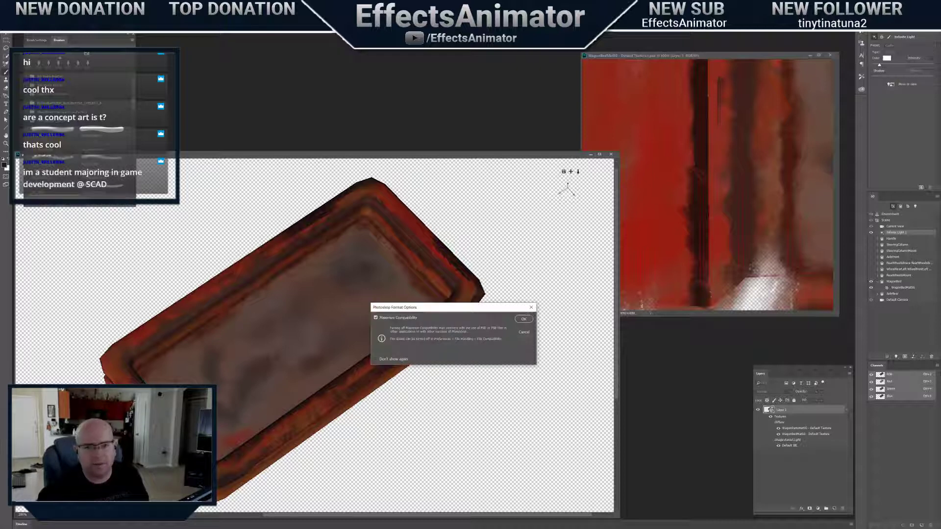
key("Return")
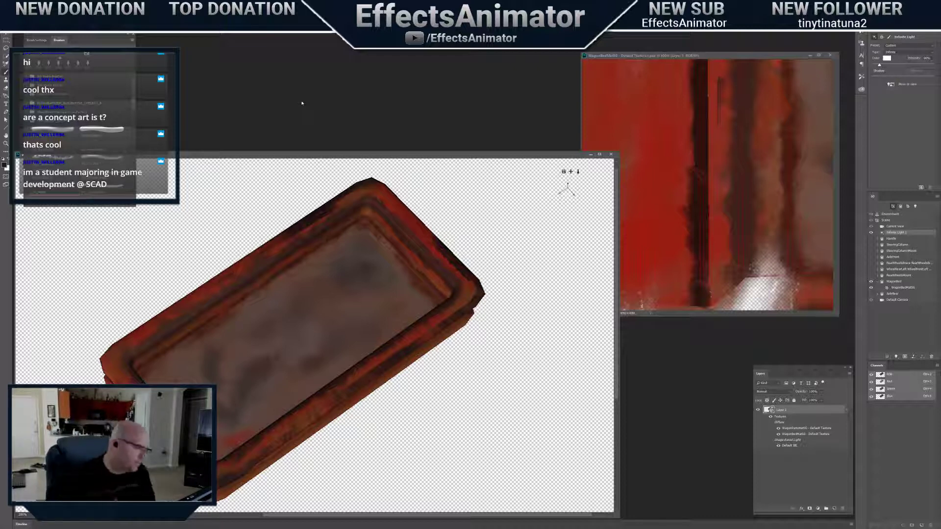
Close the 3D wagon document and the wagon bed texture document
left_click_drag(438, 154, 437, 155)
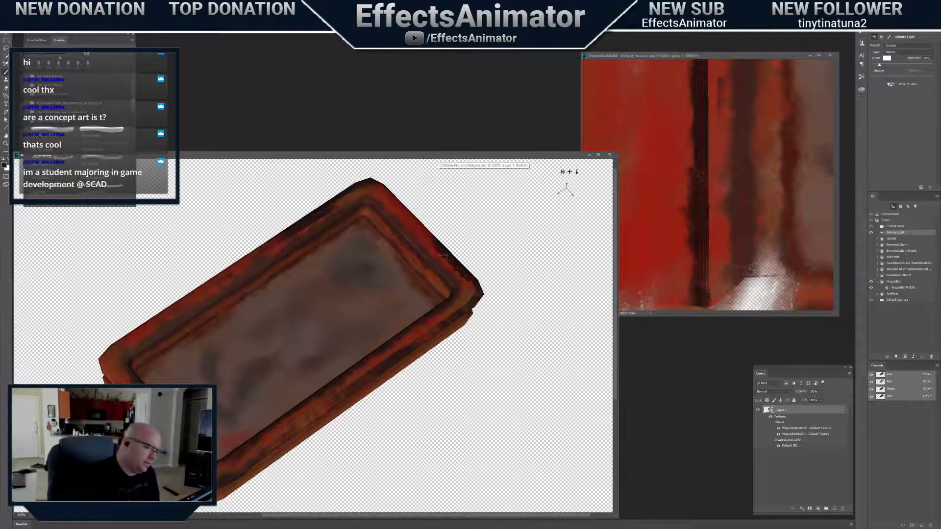
left_click(610, 155)
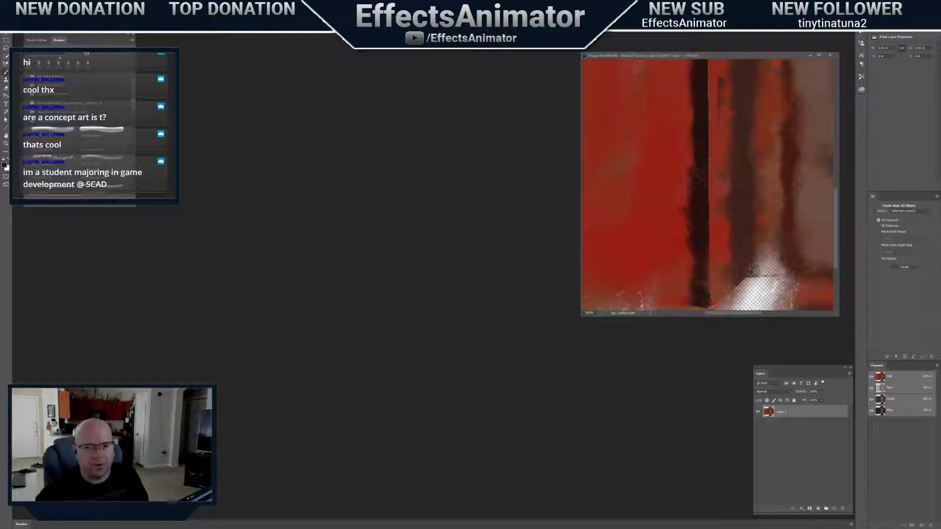
left_click(829, 56)
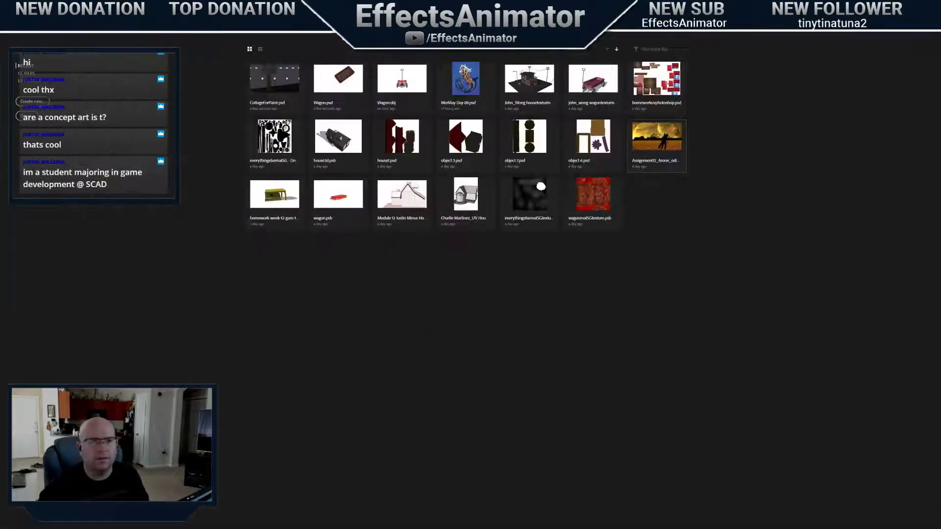
Reopen Wagon.psd and orbit the scene to a low angle showing the bed's outer sides
left_click_drag(470, 18, 940, 135)
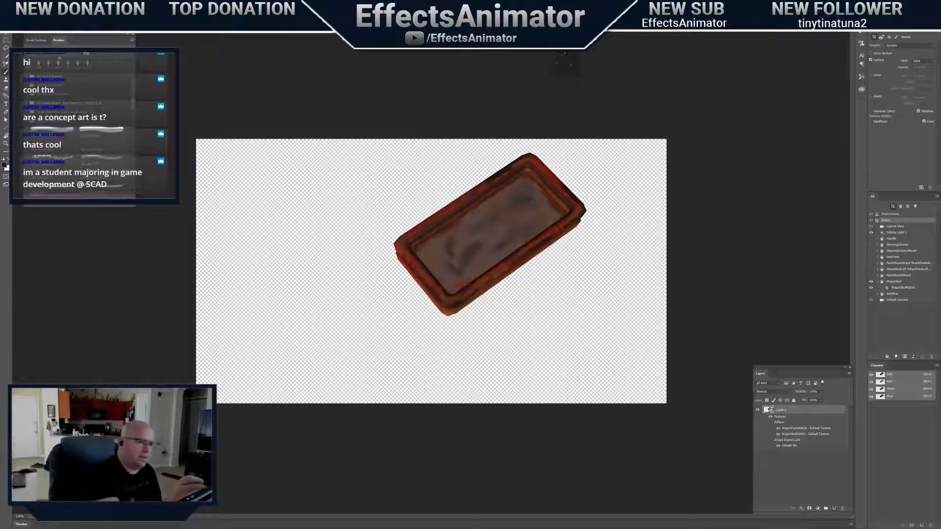
left_click_drag(492, 196, 447, 210)
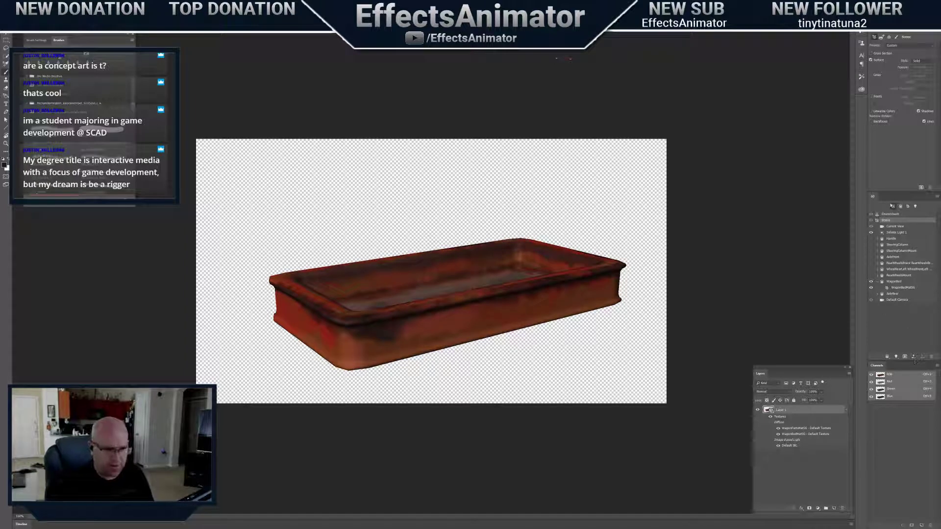
Open the wagon bed material's diffuse texture and place it in a floating window beside the 3D view
left_click(903, 287)
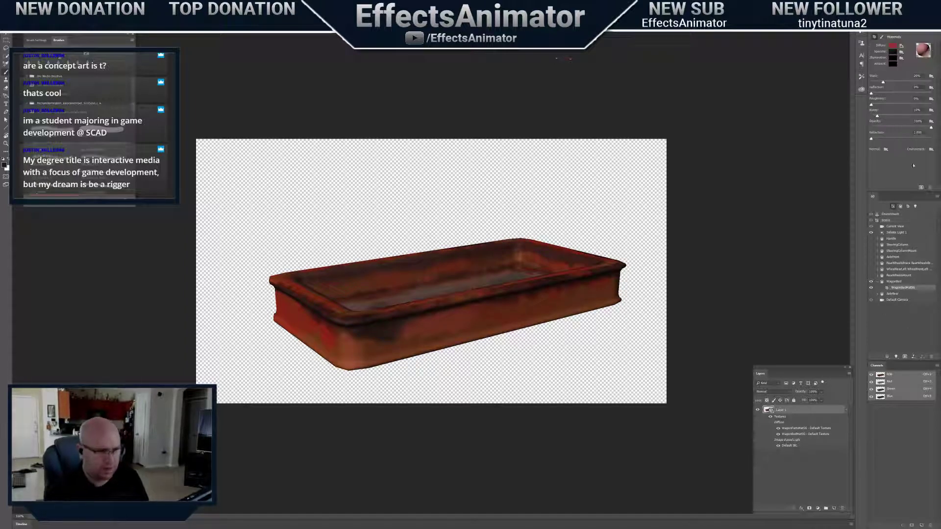
left_click(901, 45)
left_click(901, 54)
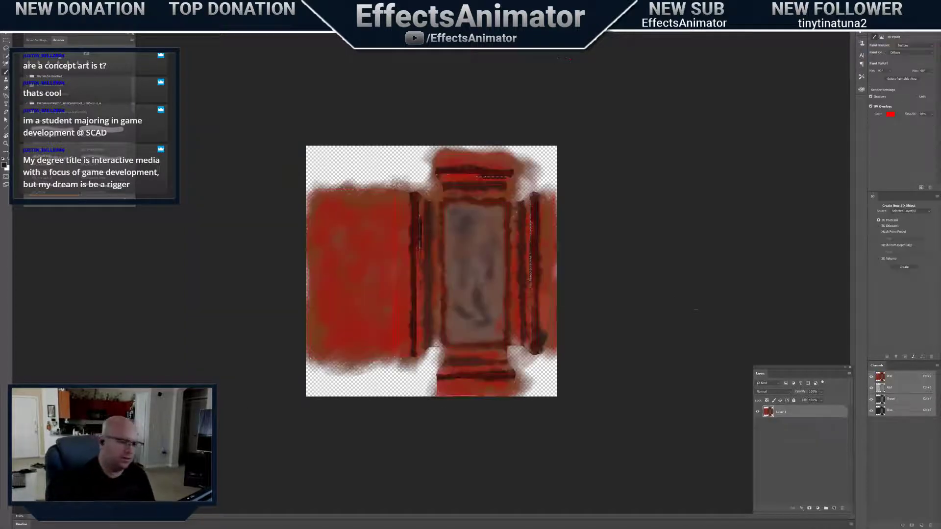
left_click_drag(204, 25, 806, 43)
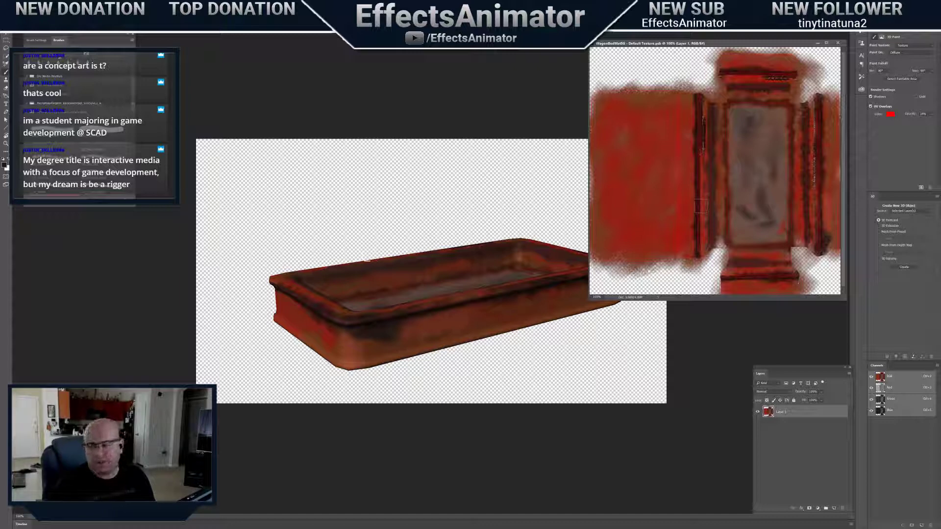
Paint dark rusty grime over the red along one long rim of the wagon bed, seen from above
left_click(454, 103)
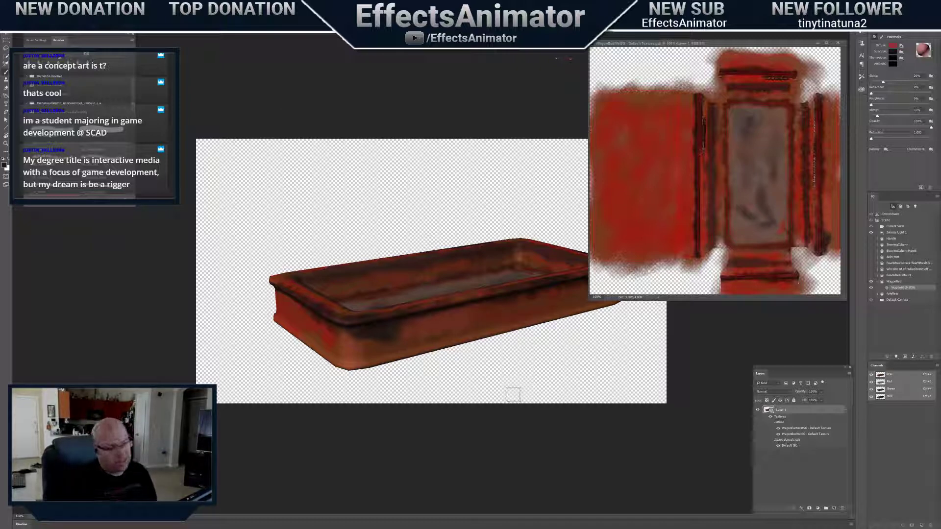
left_click_drag(563, 61, 584, 118)
left_click_drag(564, 53, 573, 61)
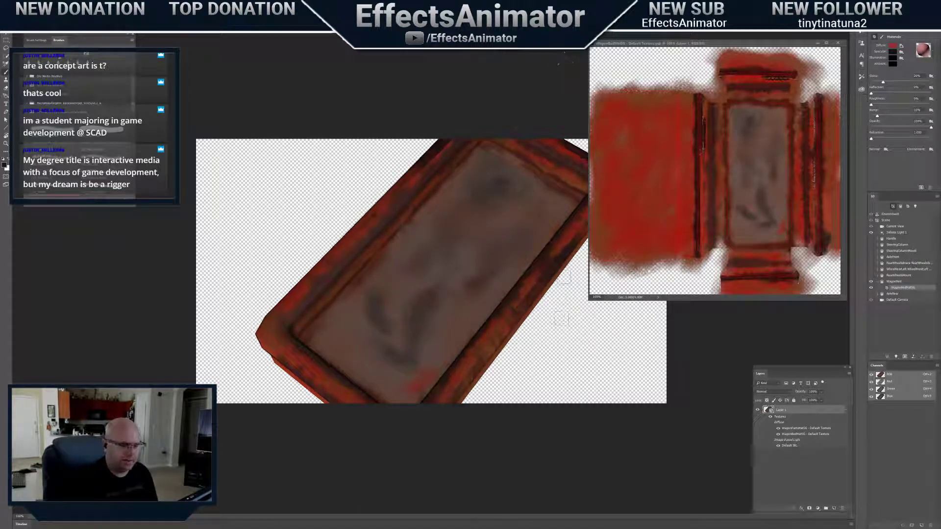
left_click_drag(560, 252, 574, 234)
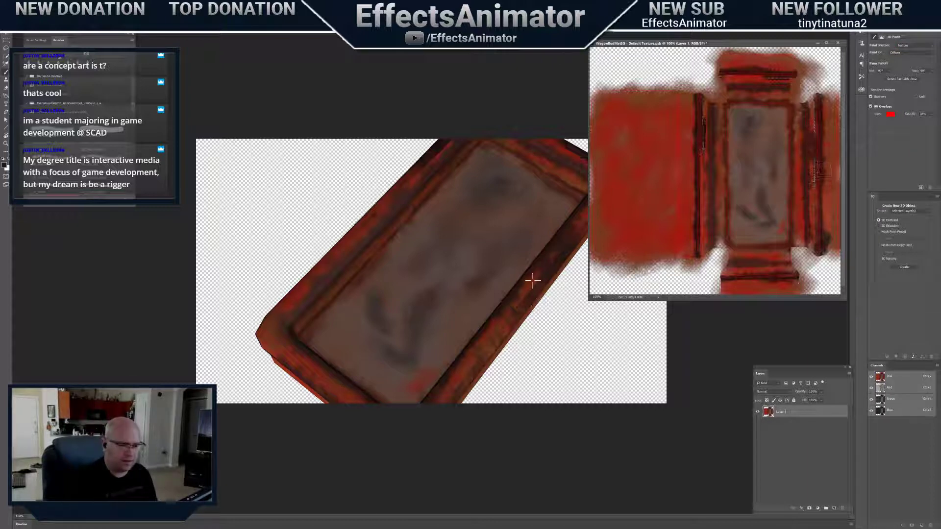
left_click_drag(532, 280, 486, 352)
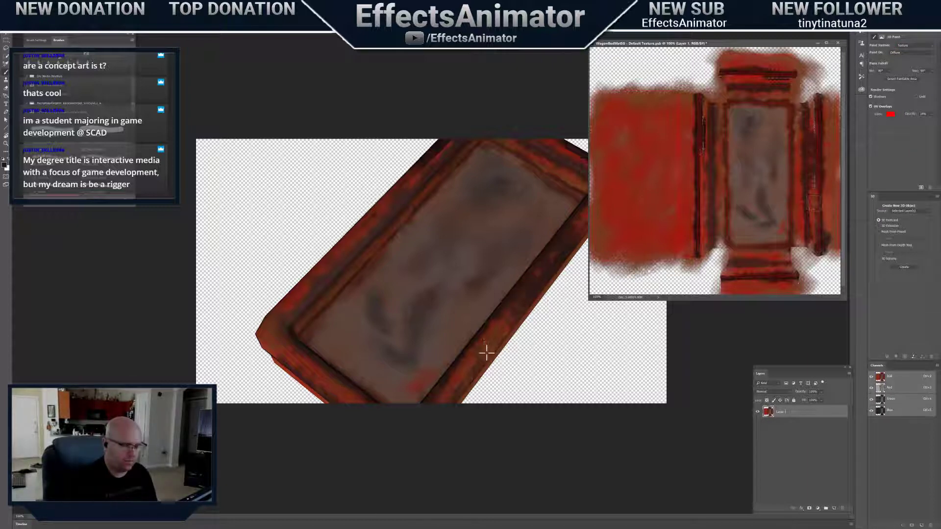
left_click(813, 203, "ctrl")
left_click_drag(769, 184, 752, 246)
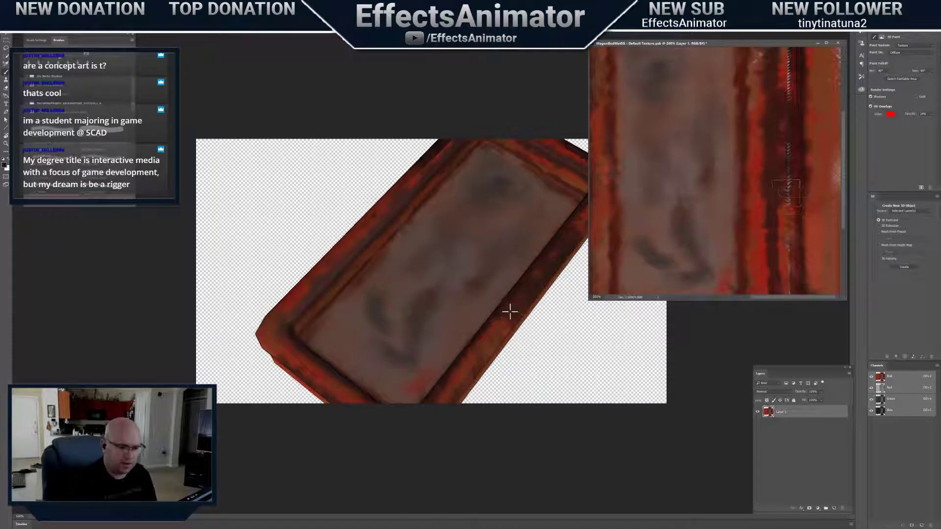
right_click(788, 204)
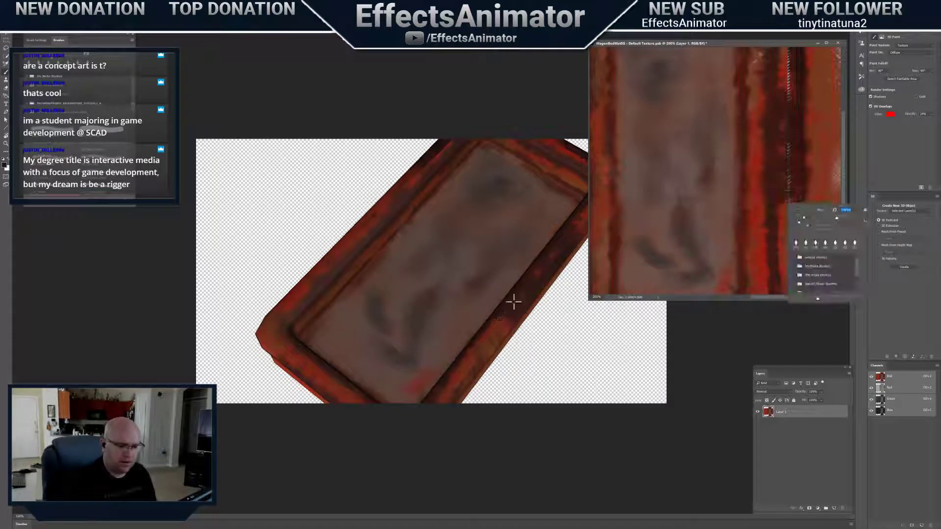
left_click(785, 185)
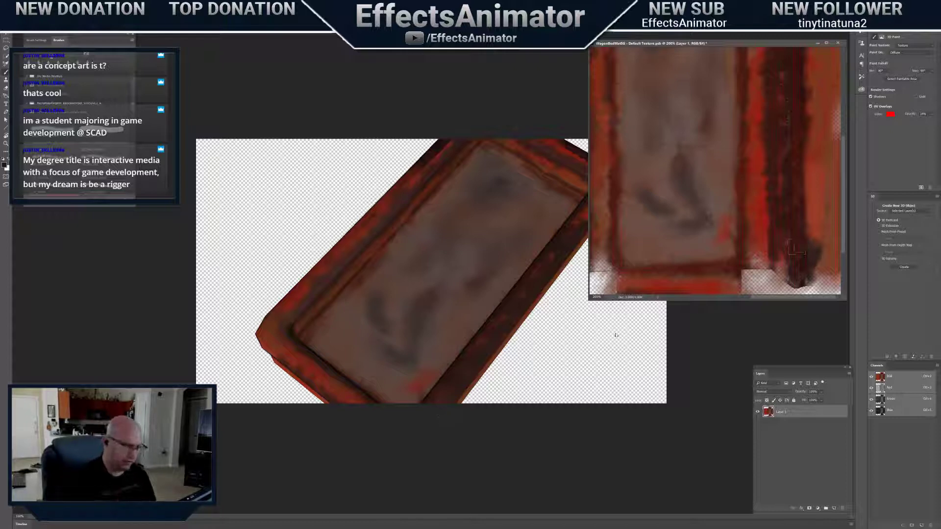
Continue the dark grime around the near corner and across the wagon bed's near short rim
left_click(416, 93)
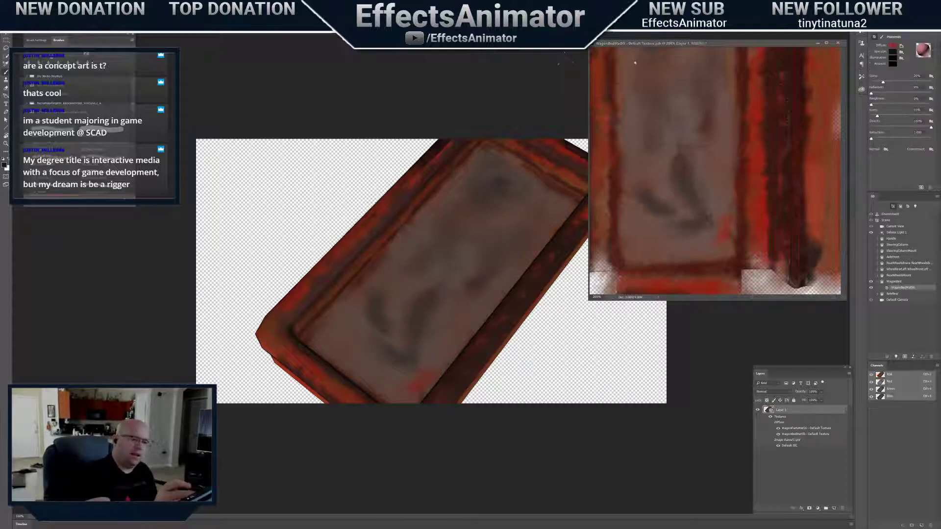
left_click_drag(441, 294, 402, 234)
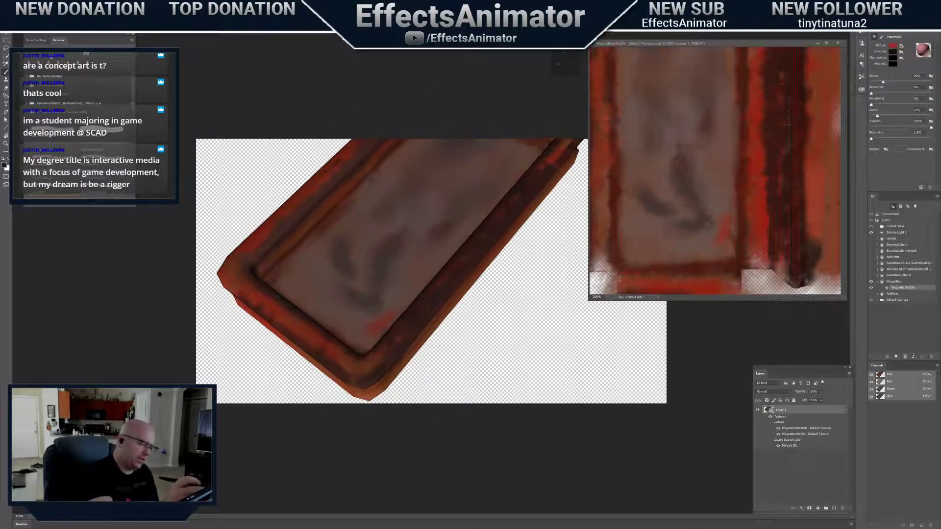
left_click(657, 43)
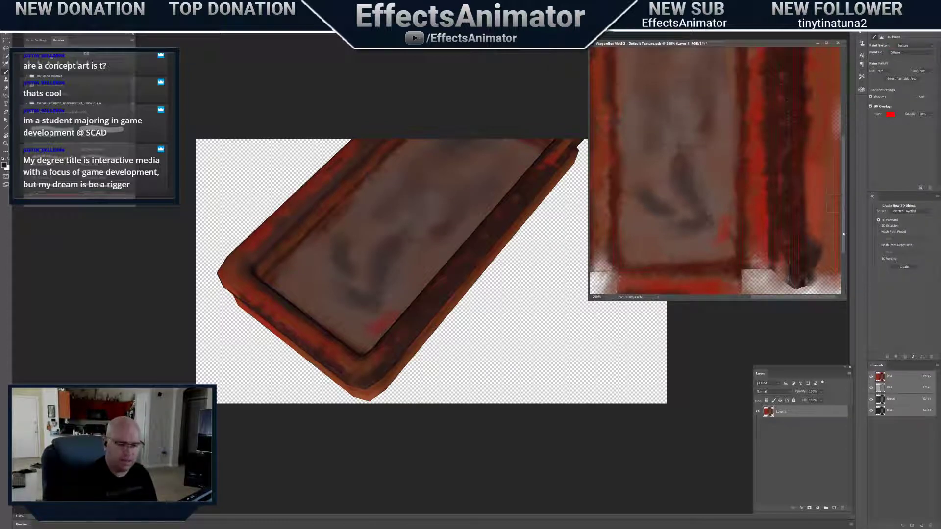
scroll(843, 234, "down", 3)
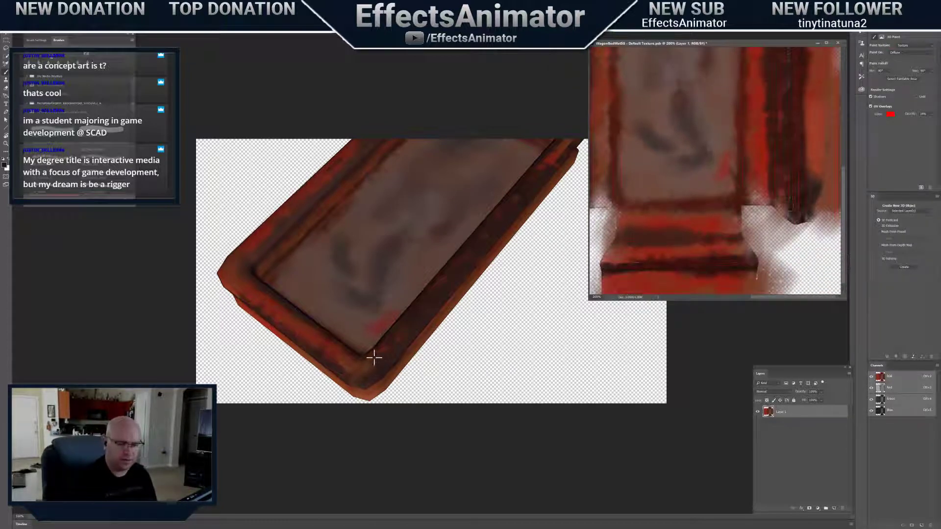
mouse_move(381, 372)
left_mouse_down()
mouse_move(368, 378)
mouse_move(381, 367)
left_mouse_up()
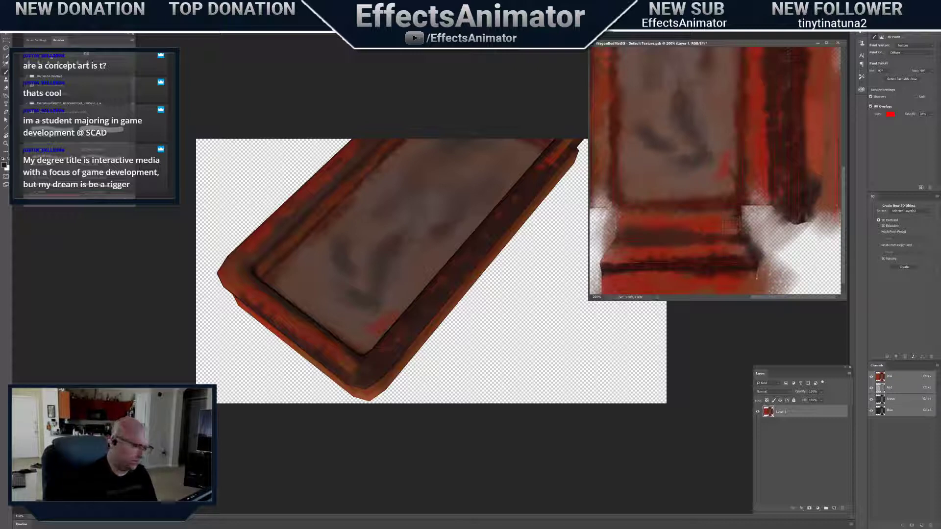
mouse_move(358, 381)
left_mouse_down()
mouse_move(361, 367)
mouse_move(226, 277)
mouse_move(284, 302)
mouse_move(269, 316)
mouse_move(257, 301)
mouse_move(348, 360)
left_mouse_up()
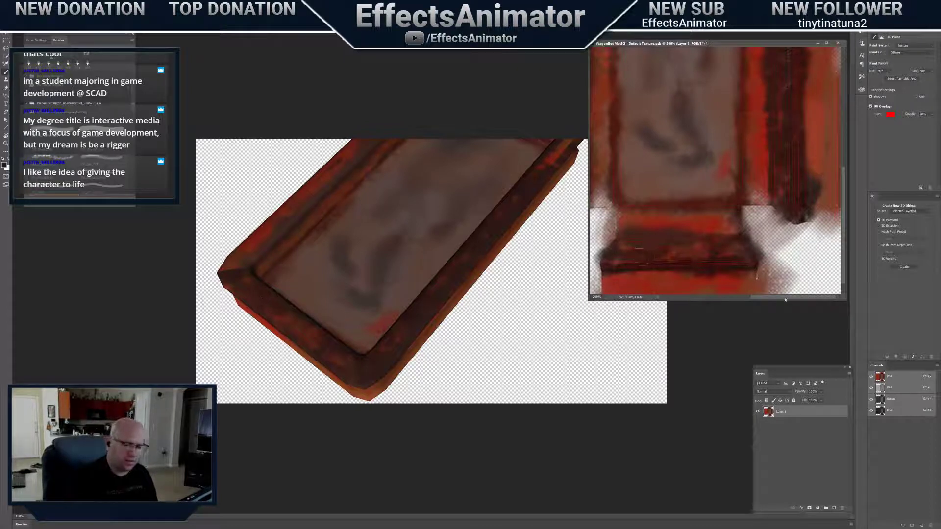
Paint dark grime from the other near corner along the opposite long rim of the wagon bed
left_click_drag(785, 300, 742, 300)
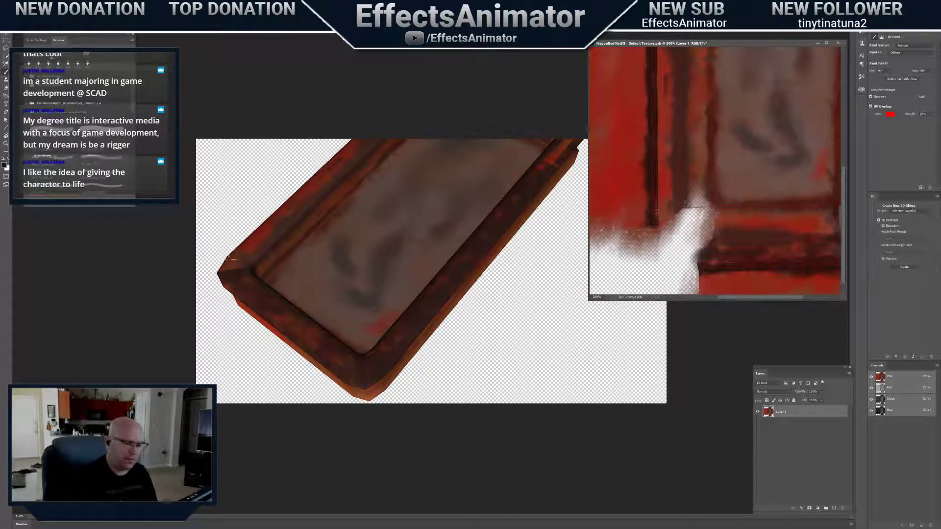
mouse_move(229, 257)
left_mouse_down()
mouse_move(228, 267)
mouse_move(257, 237)
mouse_move(273, 237)
mouse_move(240, 248)
mouse_move(269, 229)
left_mouse_up()
right_click(282, 212)
left_click(296, 201)
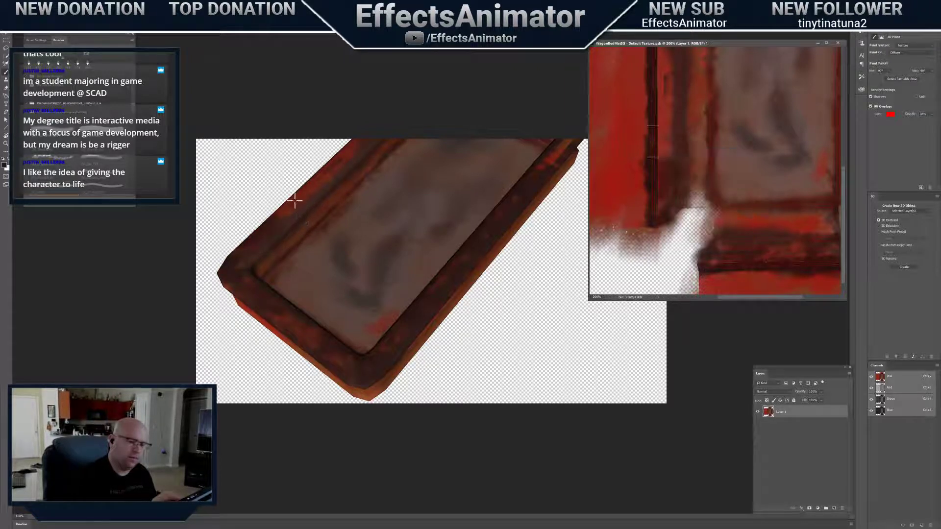
left_click_drag(295, 201, 233, 254)
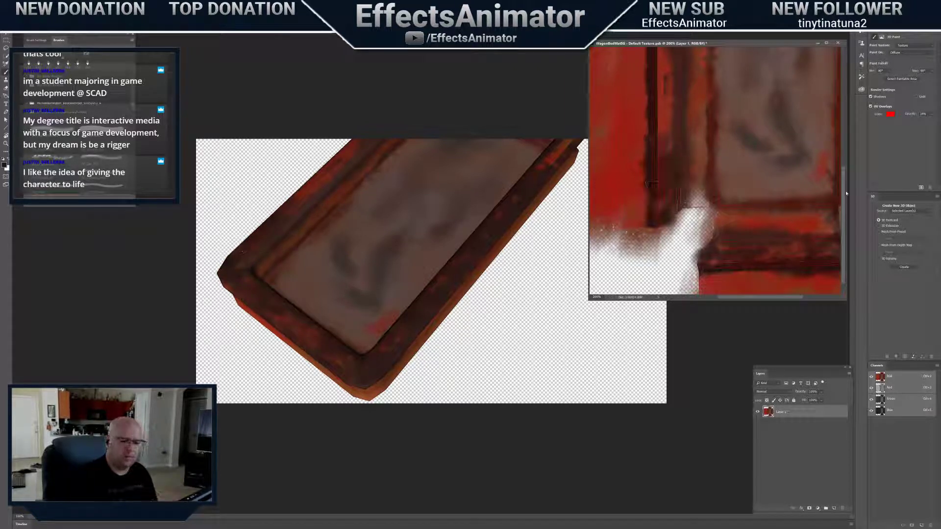
left_click_drag(843, 201, 843, 166)
mouse_move(304, 190)
left_mouse_down()
mouse_move(314, 180)
mouse_move(309, 191)
mouse_move(323, 185)
left_mouse_up()
left_click_drag(842, 166, 841, 141)
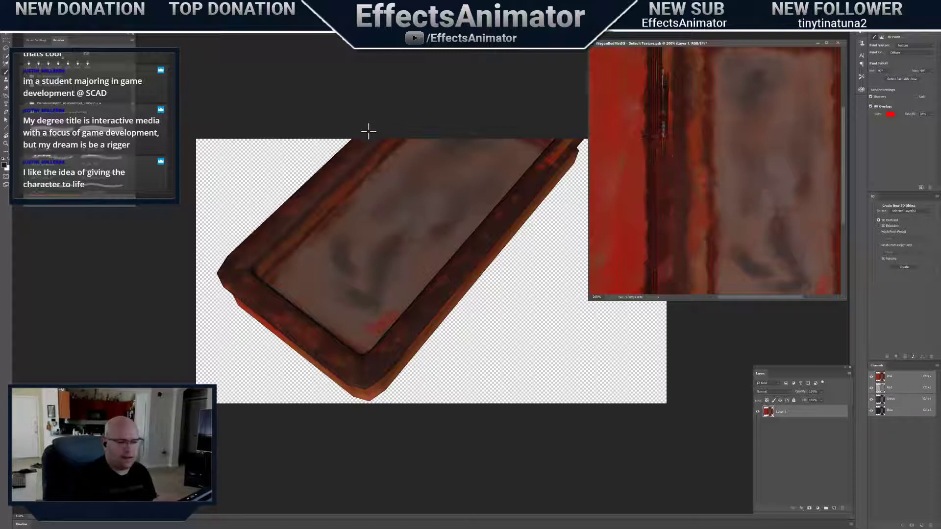
left_click_drag(843, 170, 848, 142)
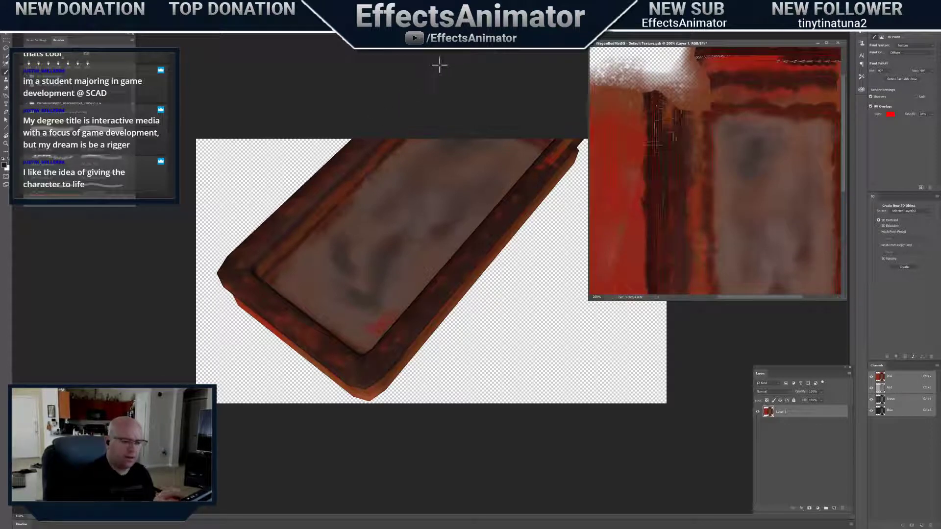
Extend the dark grime from the newly painted long rim around the adjoining far corner of the bed
scroll(842, 174, "up", 3)
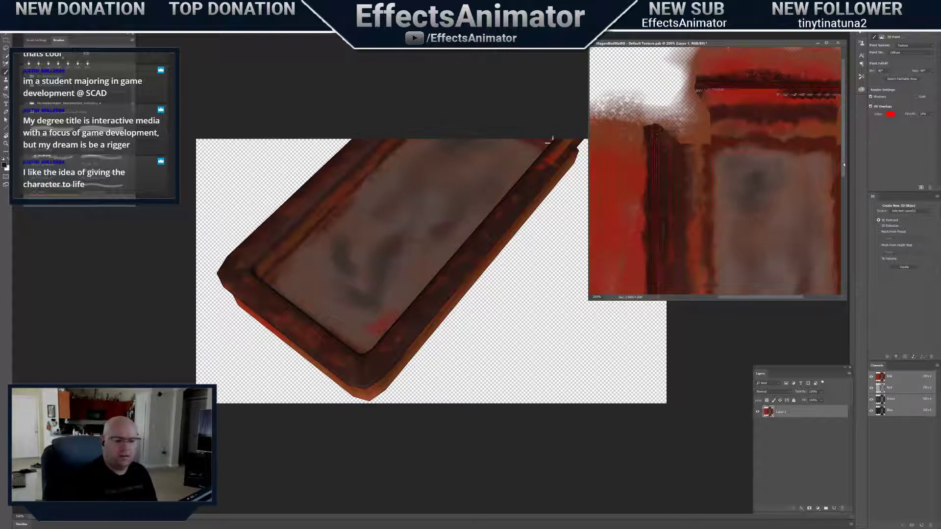
scroll(844, 164, "up", 2)
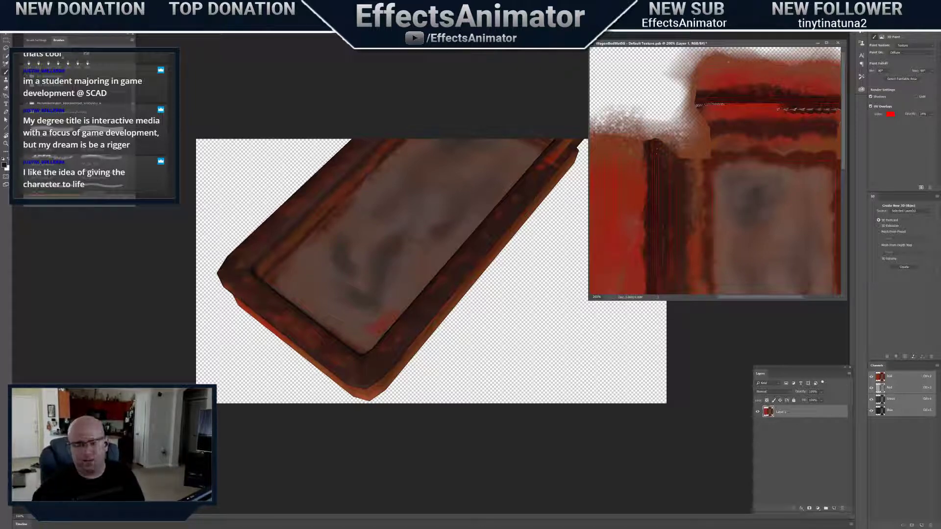
left_click(691, 332)
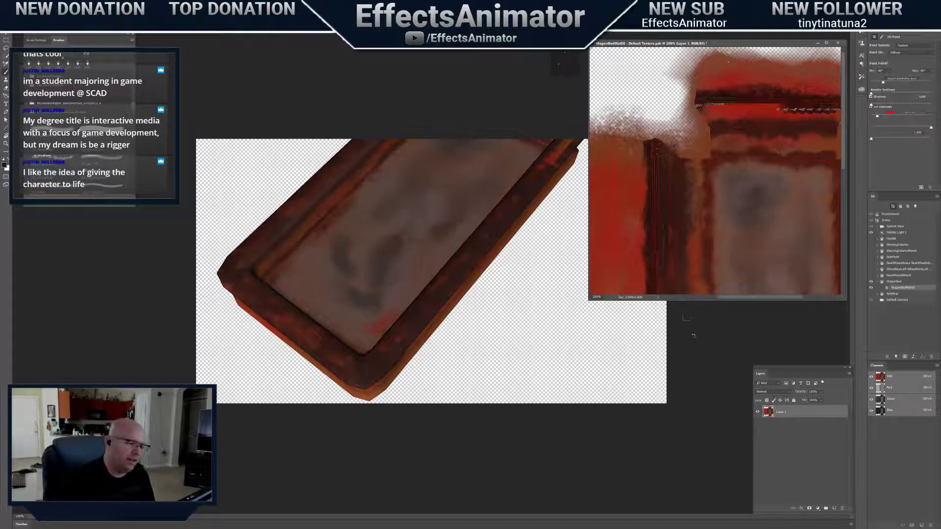
left_click_drag(559, 58, 462, 188)
left_click_drag(573, 65, 573, 104)
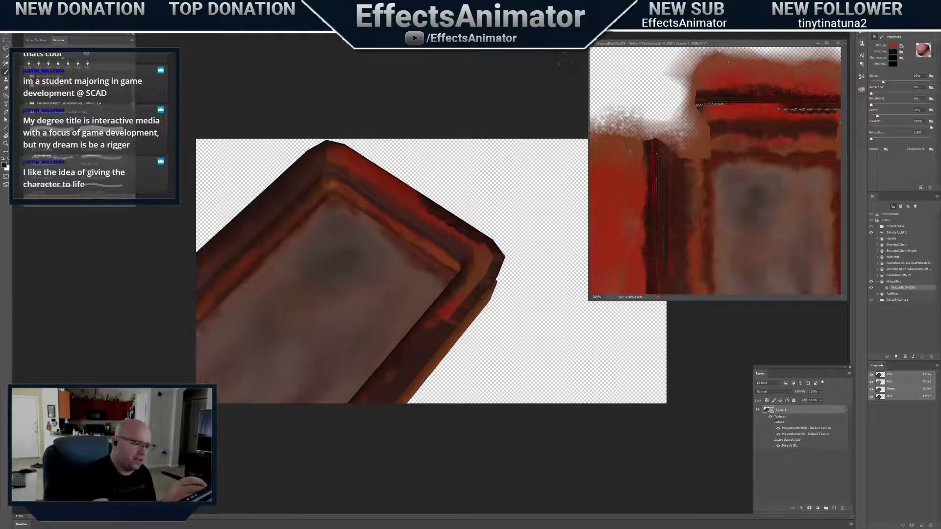
left_click(750, 158)
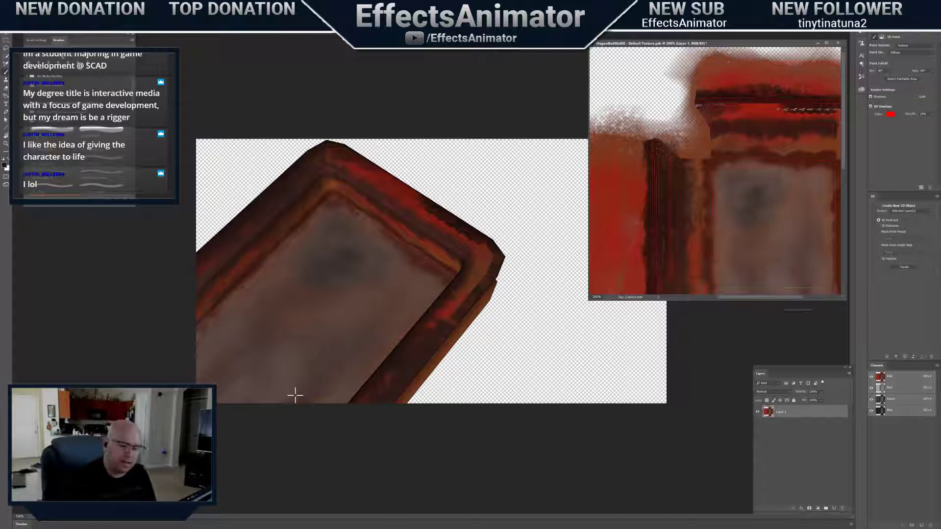
left_click_drag(800, 296, 812, 297)
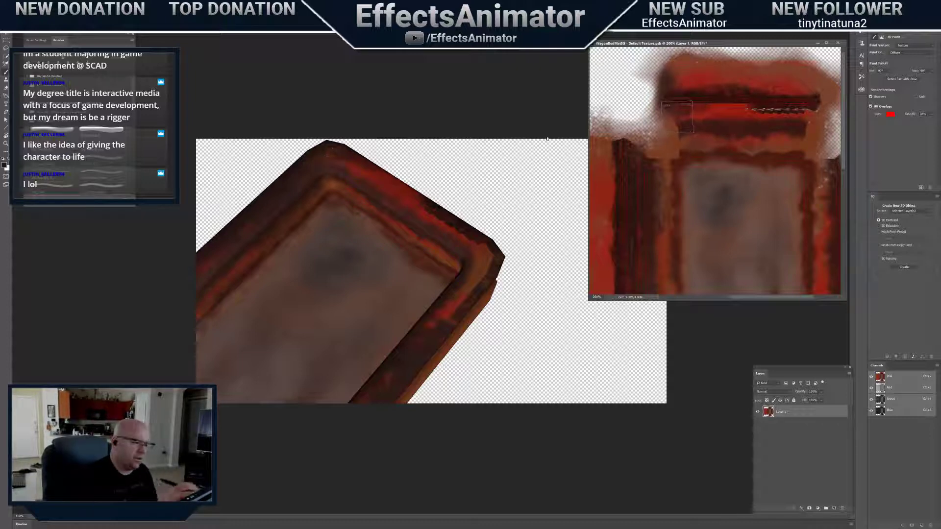
left_click(329, 155)
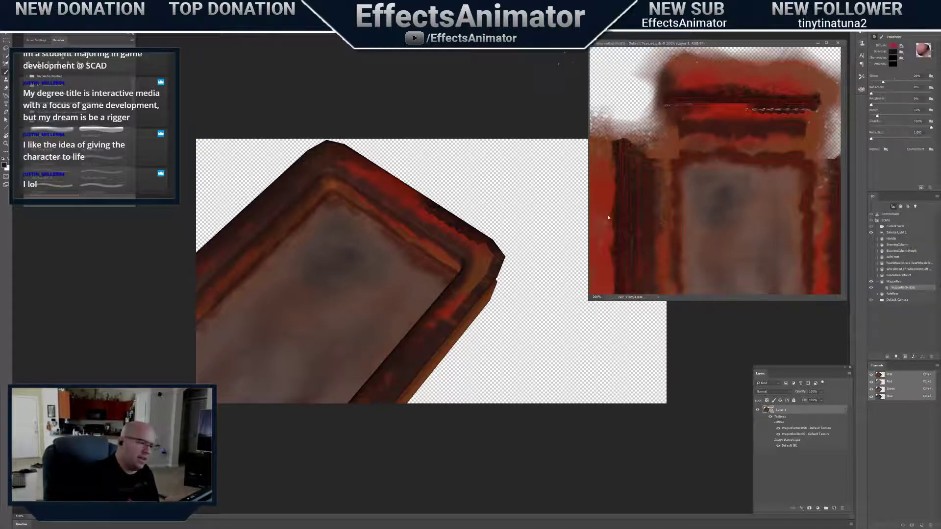
left_click(768, 268)
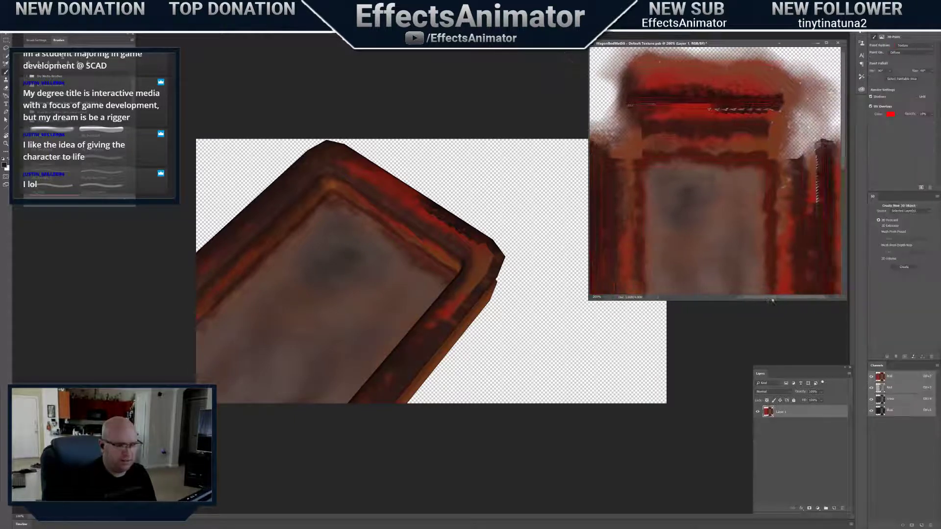
Darken the far short rim, its second corner and the remaining red patch on the adjoining long rim
left_click_drag(769, 87, 768, 73)
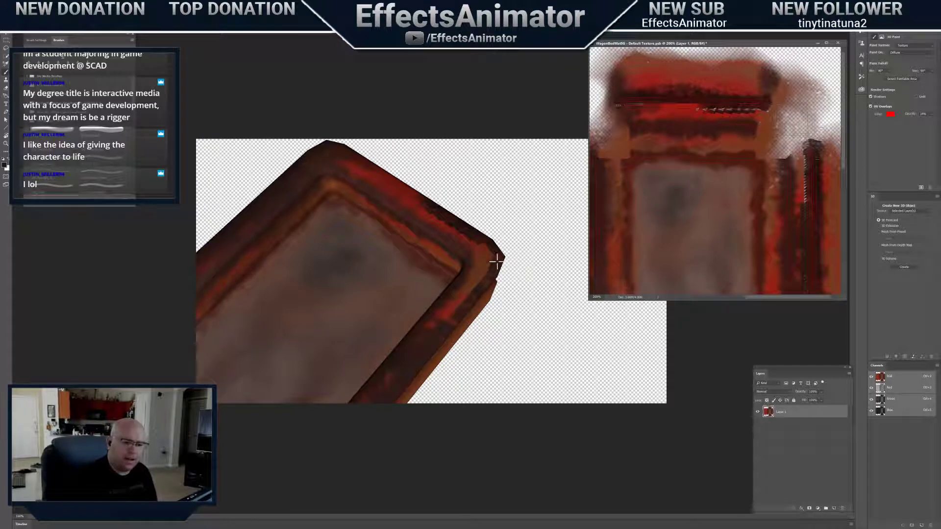
left_click_drag(495, 259, 498, 256)
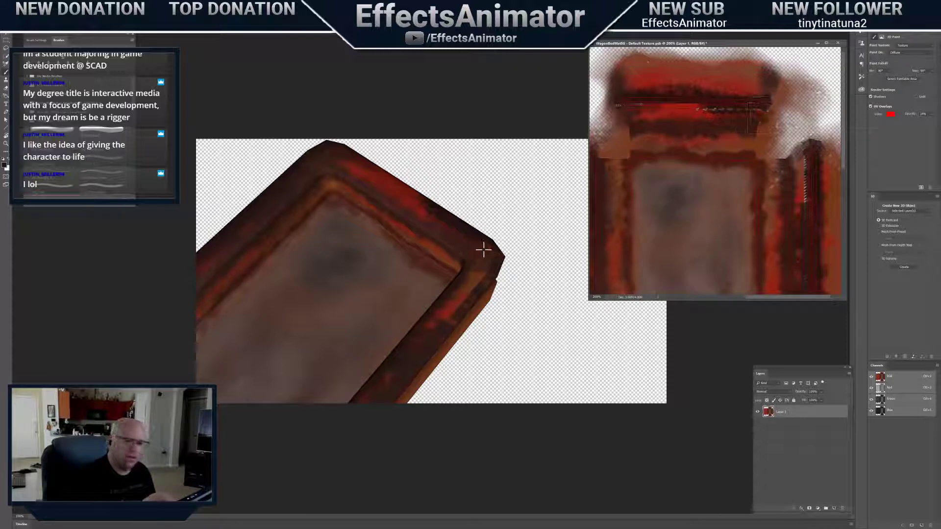
mouse_move(413, 199)
left_mouse_down()
mouse_move(355, 164)
mouse_move(459, 221)
left_mouse_up()
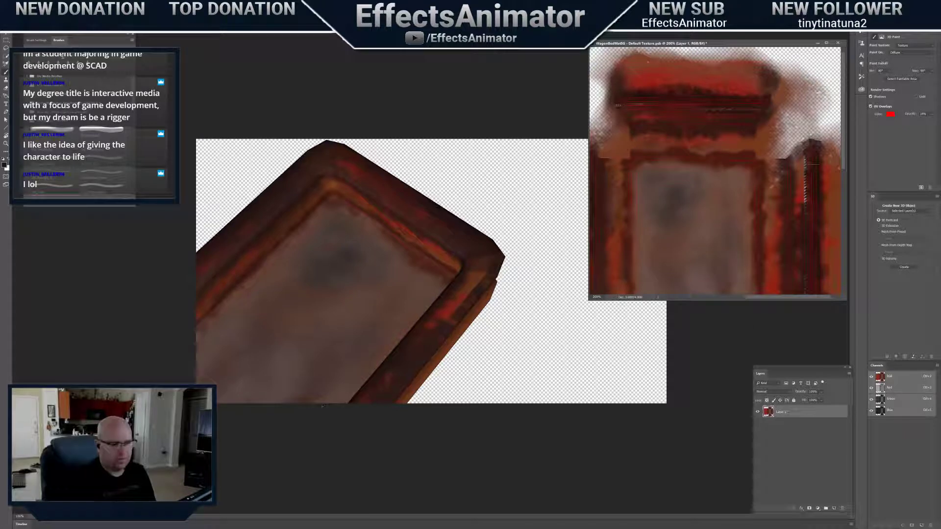
left_click(498, 269)
left_click_drag(497, 268, 445, 318)
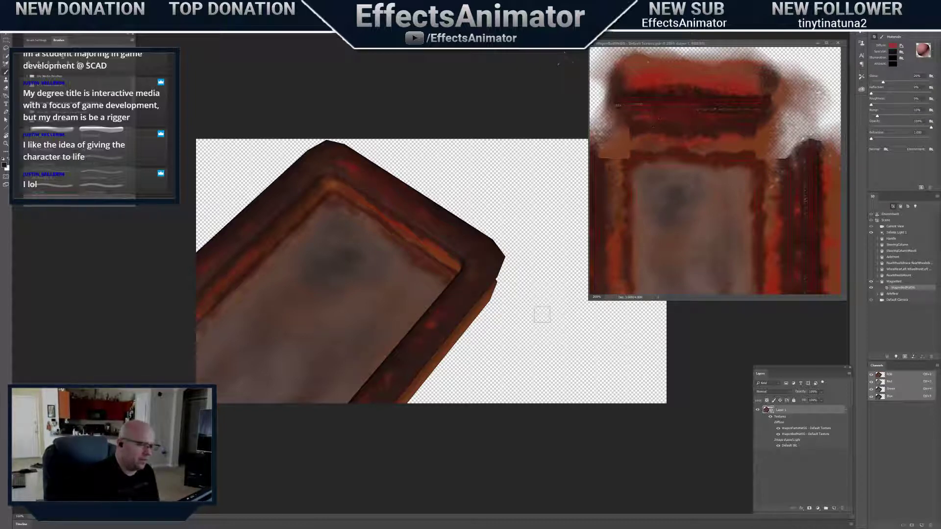
Sample the side's red and dab it over the dark smudge below the rim beside the near corner of the wagon bed
left_click_drag(549, 313, 545, 245)
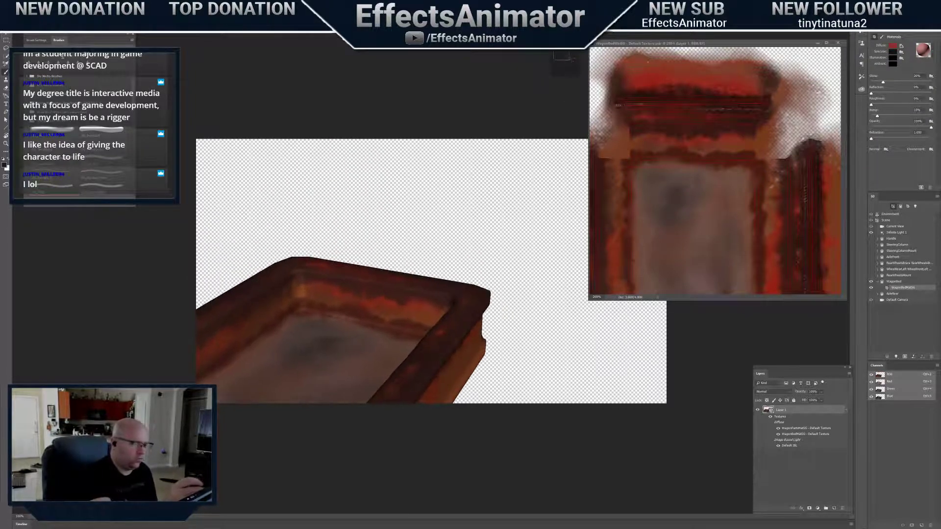
left_click_drag(441, 304, 557, 239)
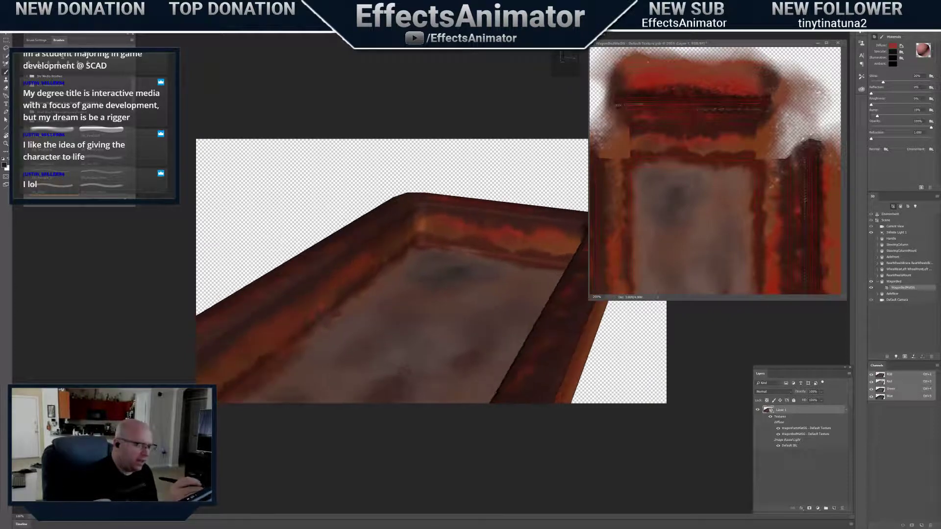
left_click_drag(441, 294, 442, 318)
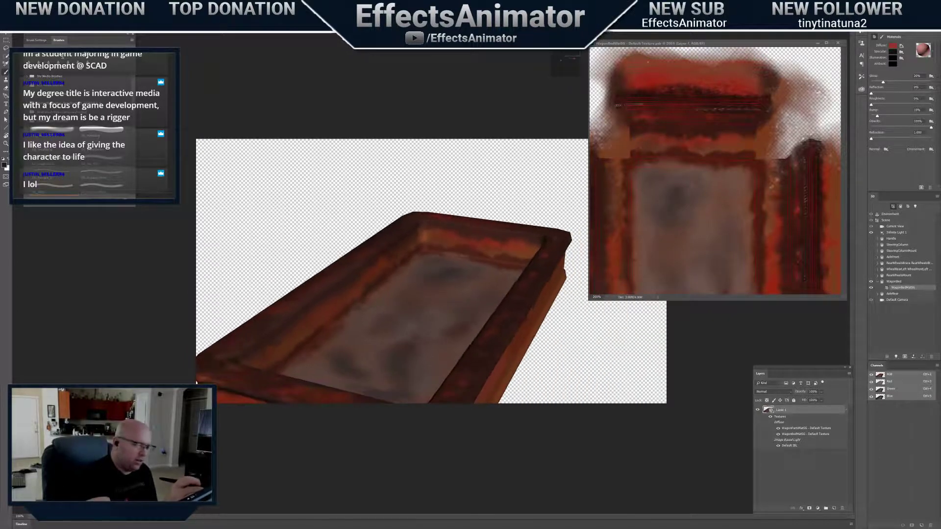
left_click_drag(404, 350, 443, 289)
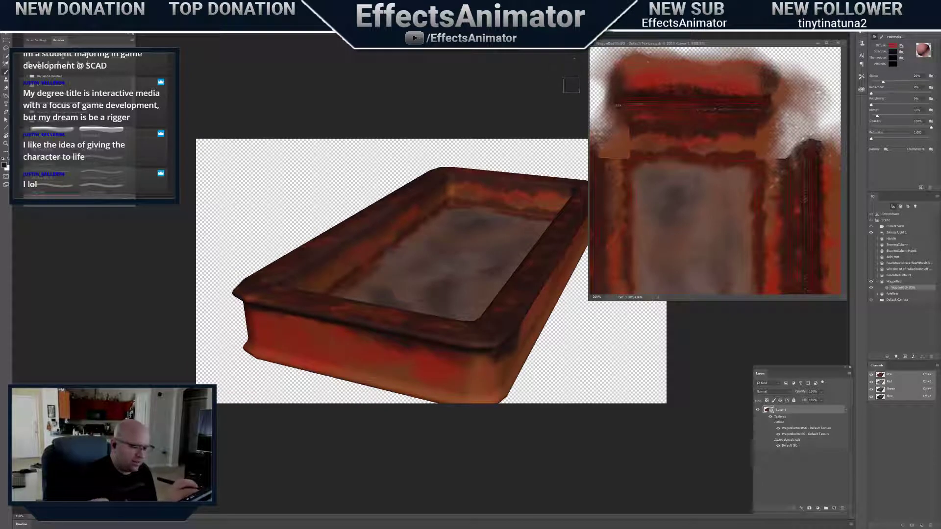
left_click_drag(565, 61, 529, 47)
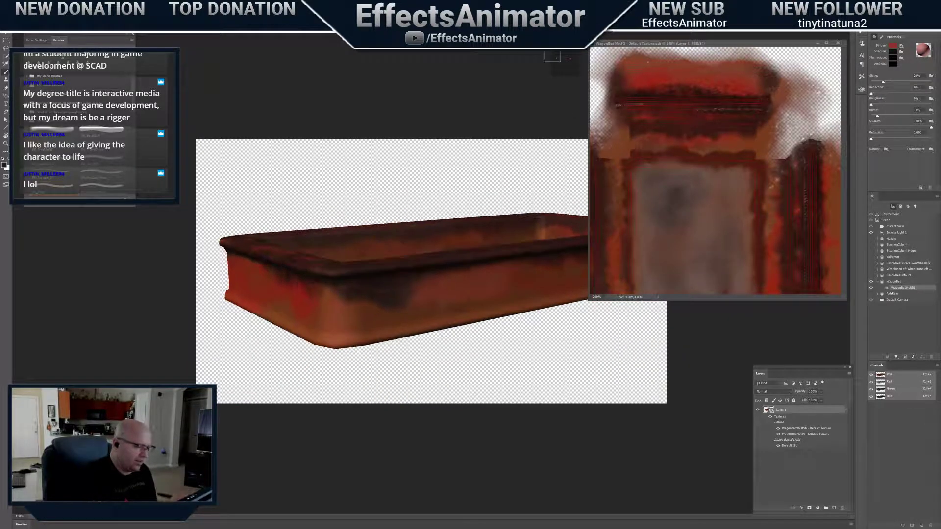
left_click(300, 304, "alt")
right_click(458, 301)
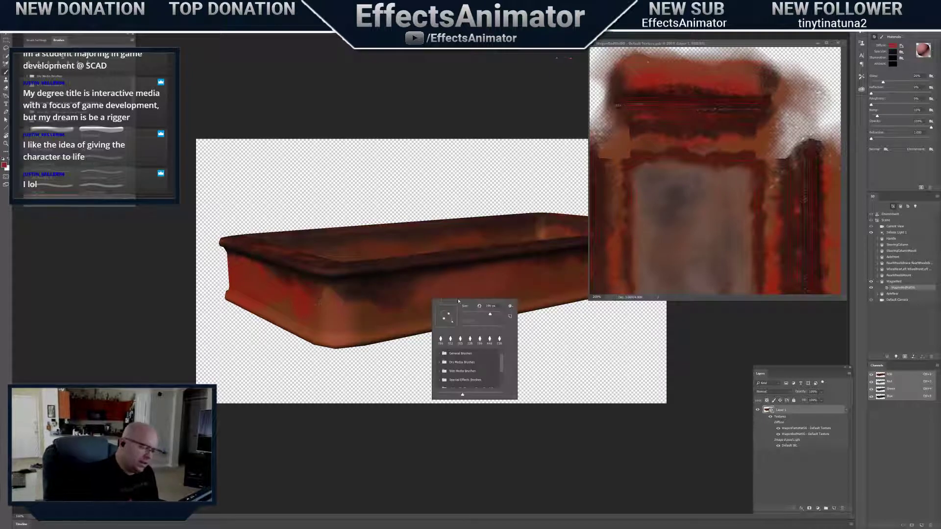
left_click(398, 304)
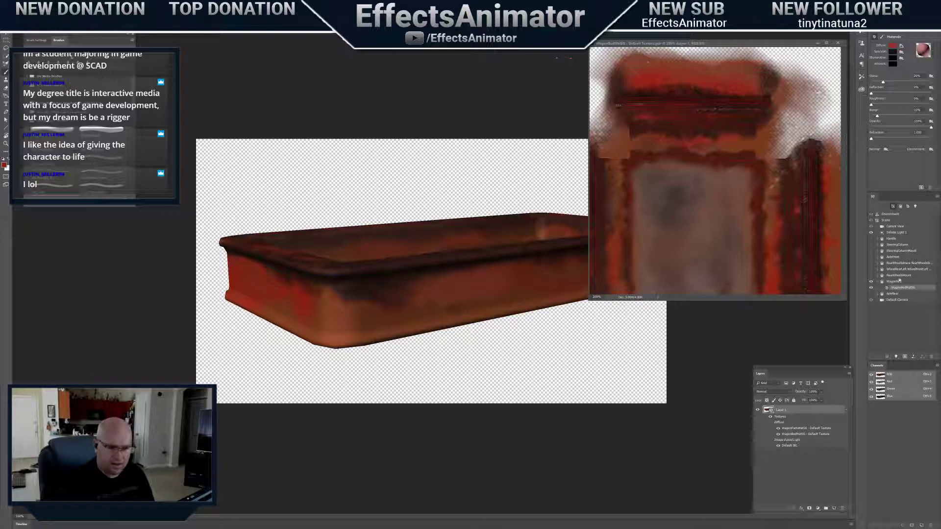
Move Infinite Light 1 to the current view and adjust the brush size for painting the bed's outer side
left_click(897, 233)
left_click(890, 85)
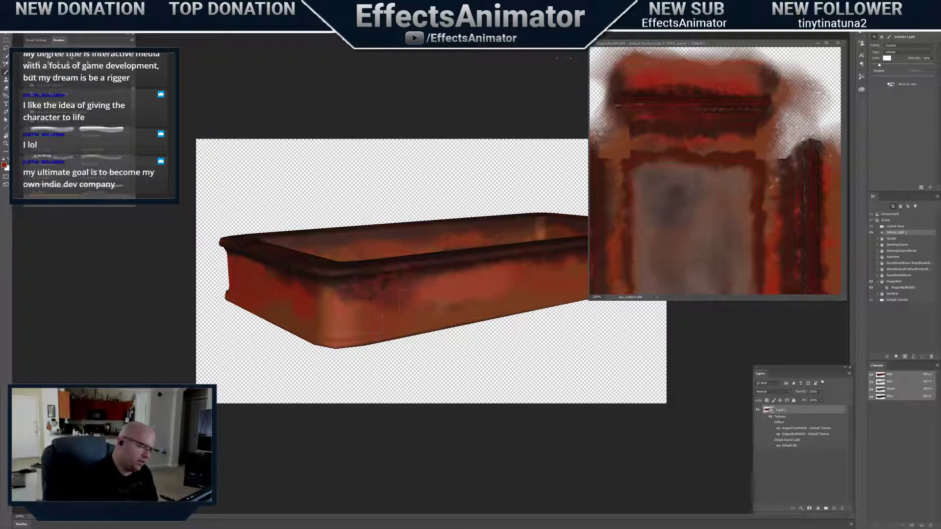
right_click(415, 301)
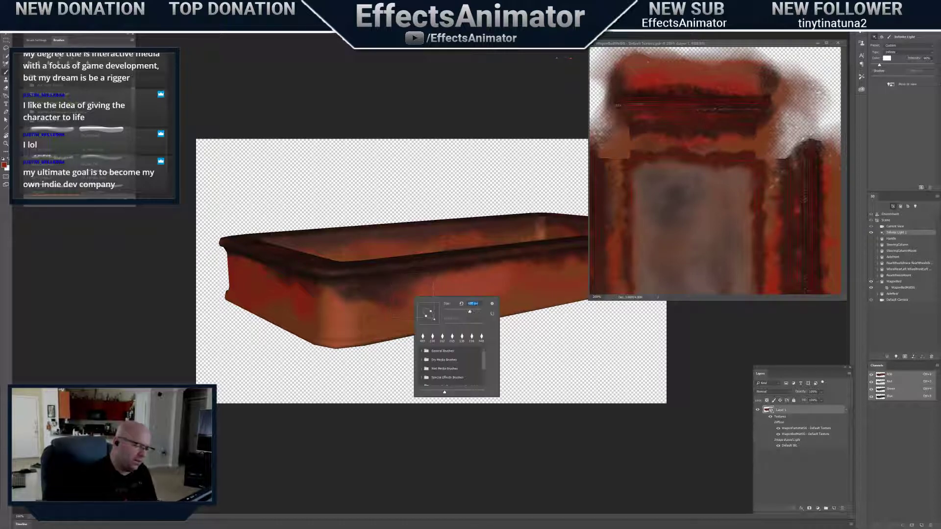
key("Return")
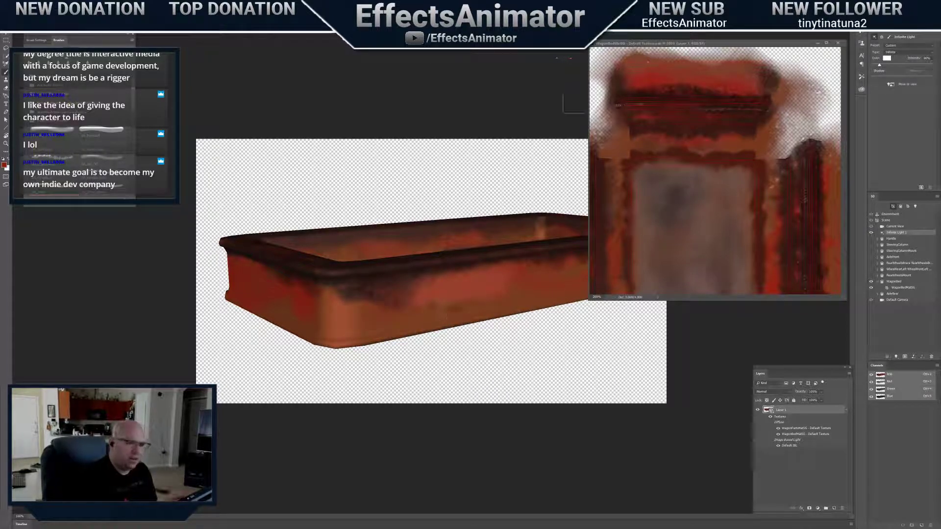
Resize the brush and paint red over the outer corner and the dark smudge beside it
mouse_move(566, 65)
left_mouse_down()
mouse_move(566, 98)
mouse_move(568, 55)
mouse_move(589, 38)
left_mouse_up()
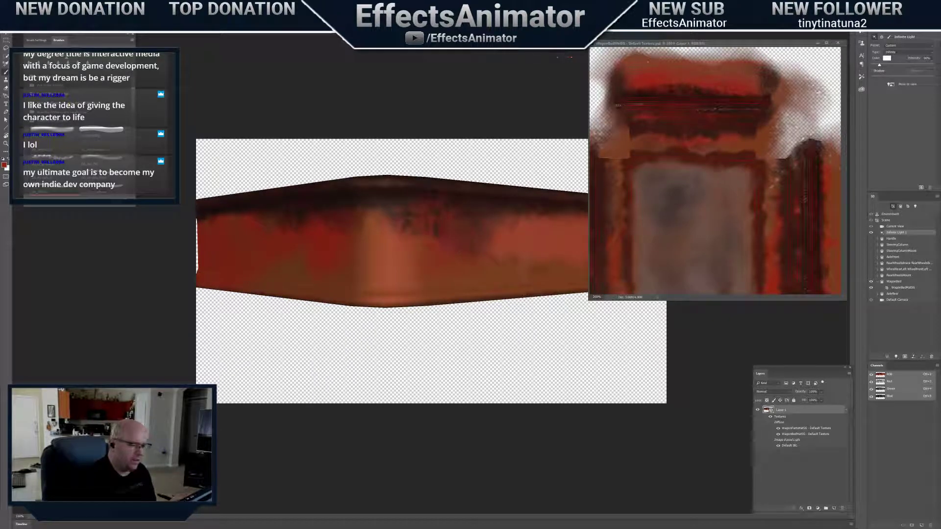
right_click(482, 246)
left_click_drag(542, 259, 539, 259)
key("Return")
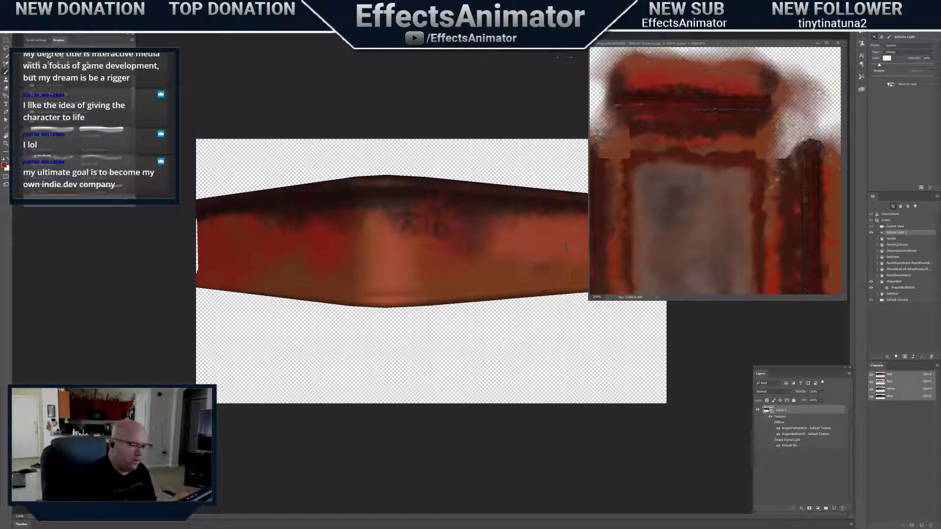
left_click_drag(559, 64, 539, 87)
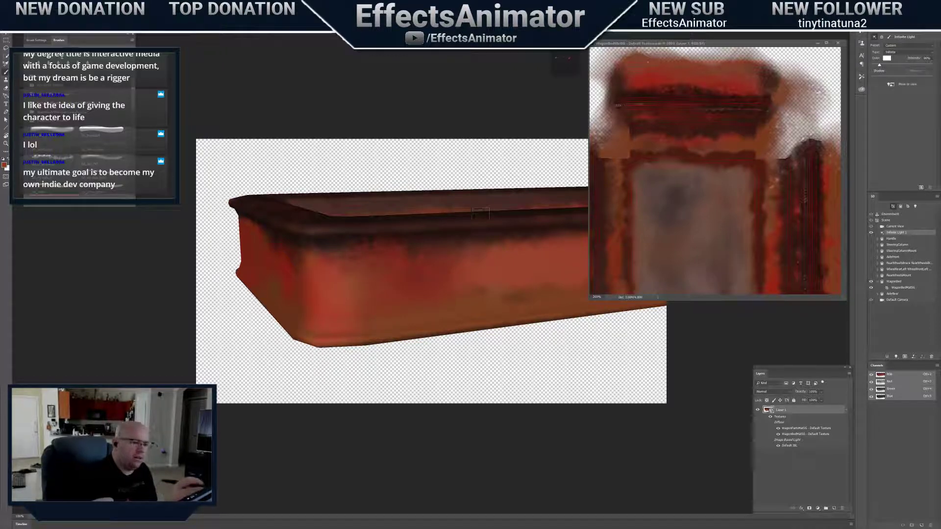
Paint black grime running down from the rim over the outer corner, using the default foreground colour and a resized brush
left_click_drag(454, 279, 473, 184)
key("d")
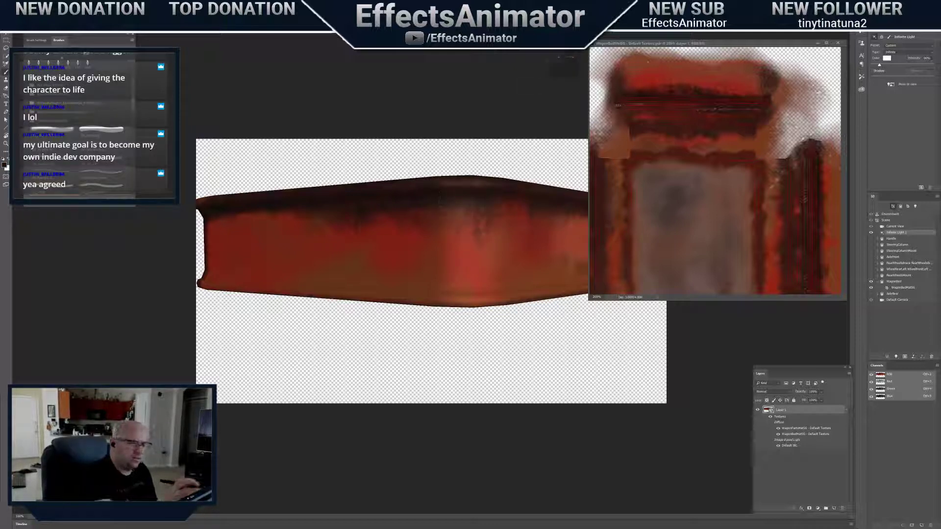
left_click_drag(515, 165, 460, 186)
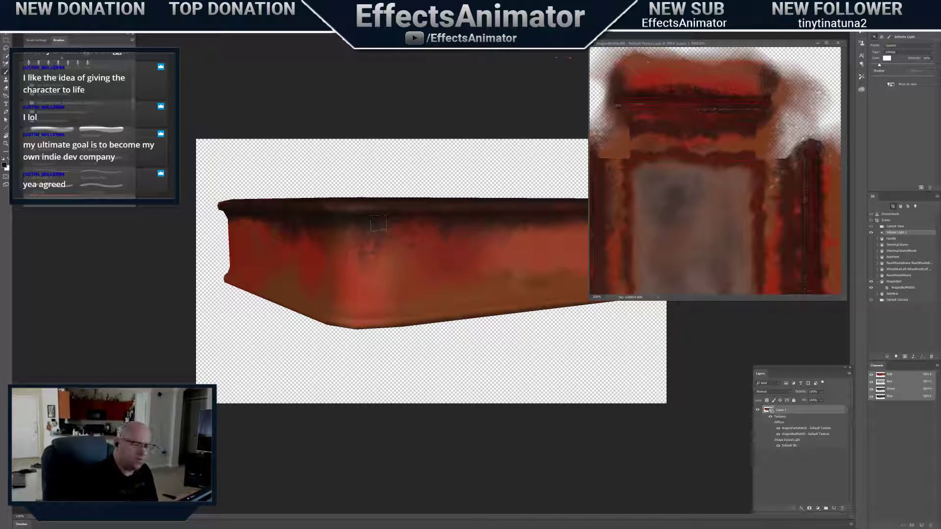
right_click(369, 256)
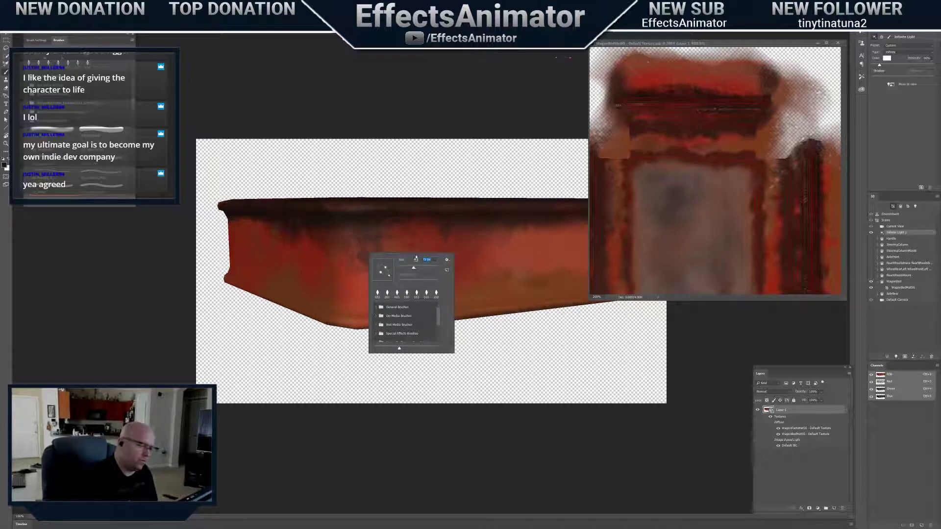
mouse_move(362, 235)
left_mouse_down()
mouse_move(368, 247)
mouse_move(358, 256)
mouse_move(424, 273)
mouse_move(451, 300)
mouse_move(439, 294)
left_mouse_up()
Sample the neighbouring reds and paint over the lower tip of the dark patch on the outer corner
key("v")
scroll(440, 282, "up", 3)
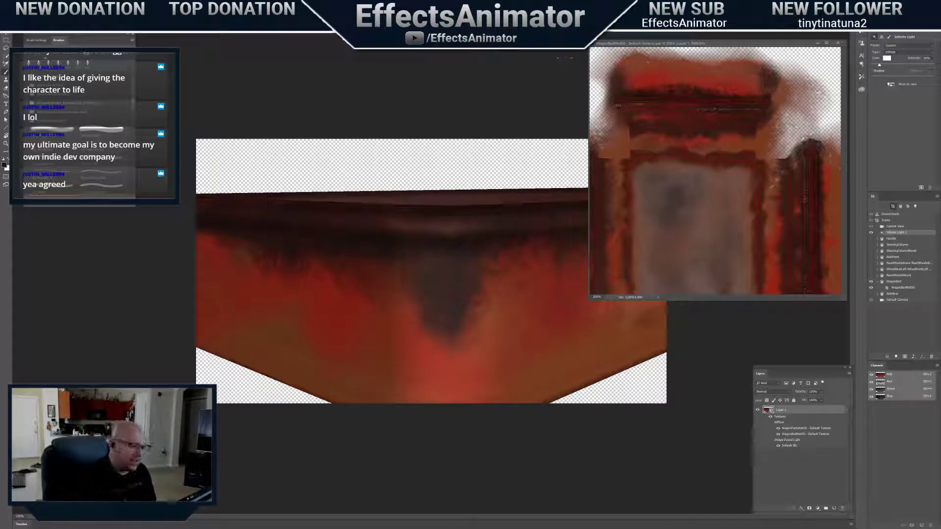
left_click(469, 337, "alt")
left_click_drag(441, 336, 463, 347)
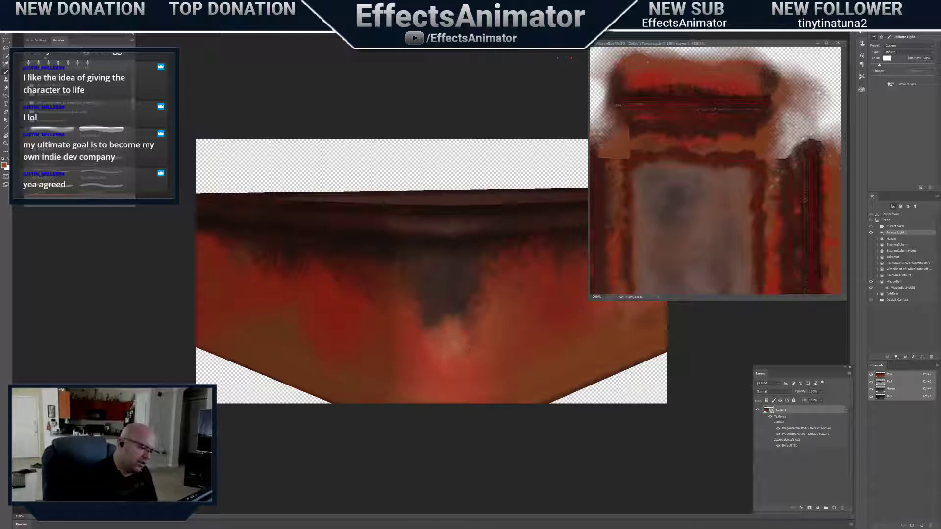
left_click(331, 318, "alt")
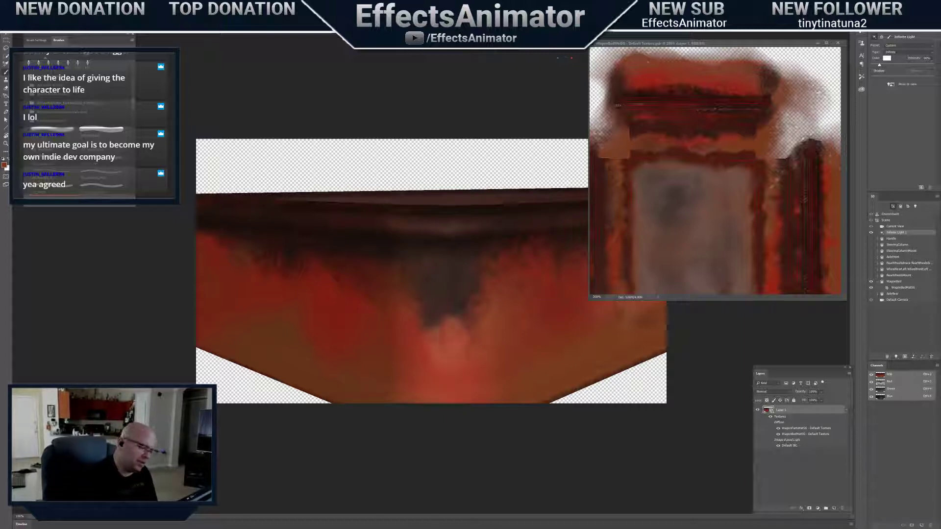
mouse_move(452, 314)
left_mouse_down()
mouse_move(451, 301)
mouse_move(445, 314)
left_mouse_up()
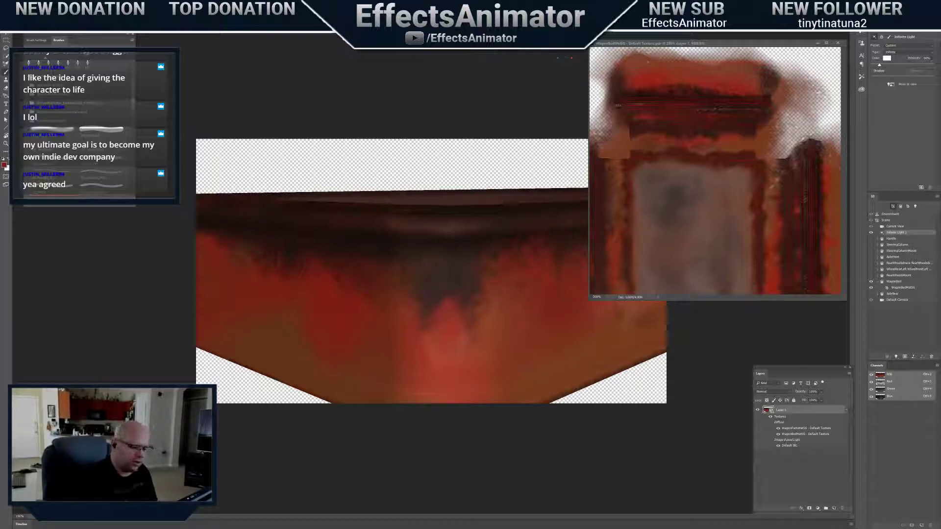
Resize the brush, pull red streaks up through the dark corner patch and undo the last stroke
right_click(474, 325)
left_click_drag(519, 337, 524, 337)
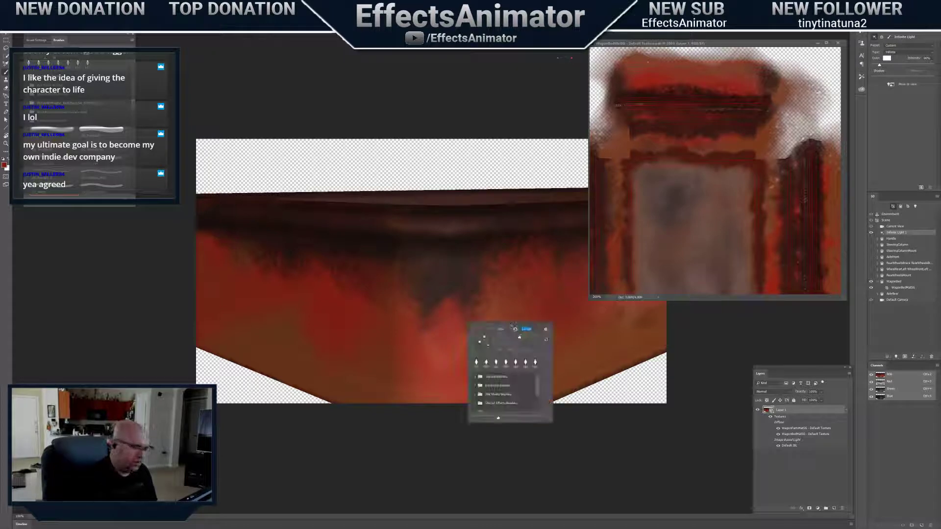
left_click_drag(447, 279, 448, 316)
key("ctrl+z")
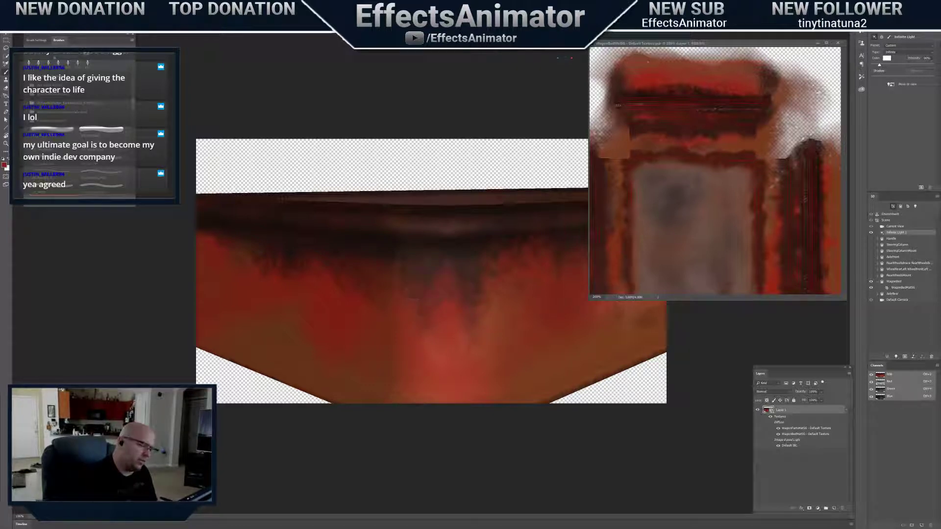
mouse_move(559, 59)
left_mouse_down()
mouse_move(577, 60)
mouse_move(558, 65)
left_mouse_up()
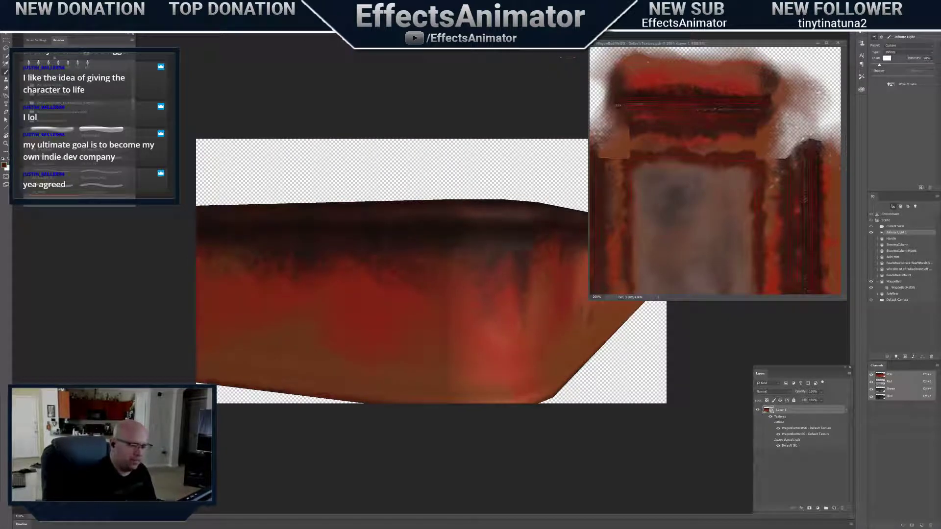
Turn to the next outer corner of the wagon bed and move the infinite light to that view
left_click_drag(569, 64, 564, 64)
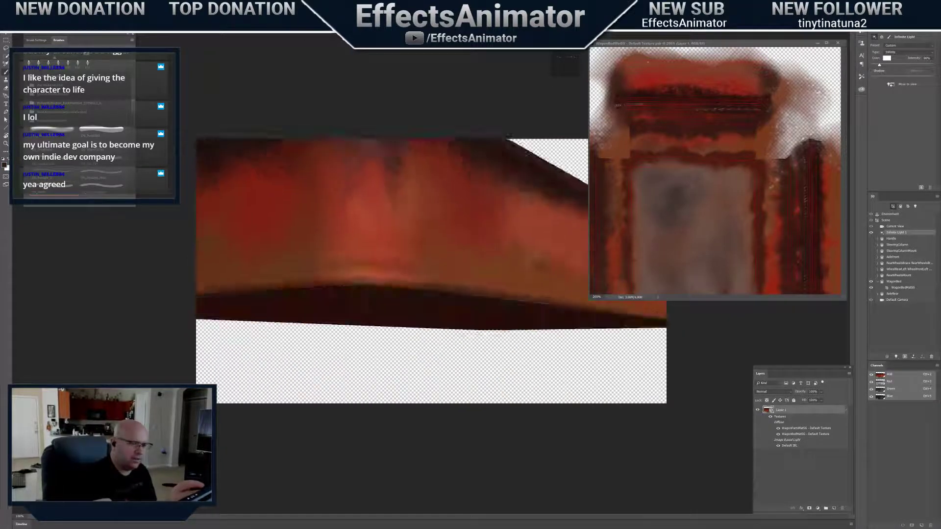
left_click_drag(508, 136, 528, 121)
mouse_move(559, 57)
left_mouse_down()
mouse_move(571, 29)
mouse_move(566, 59)
mouse_move(575, 61)
left_mouse_up()
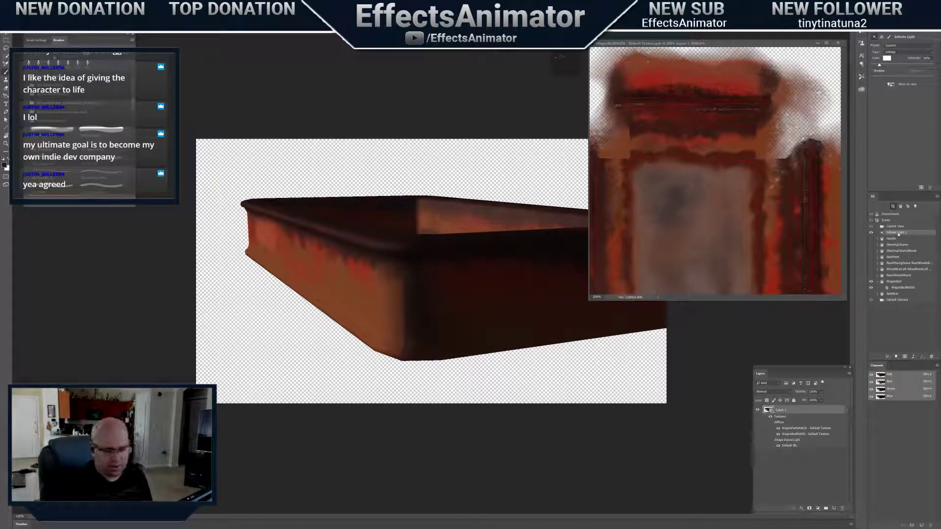
left_click(890, 86)
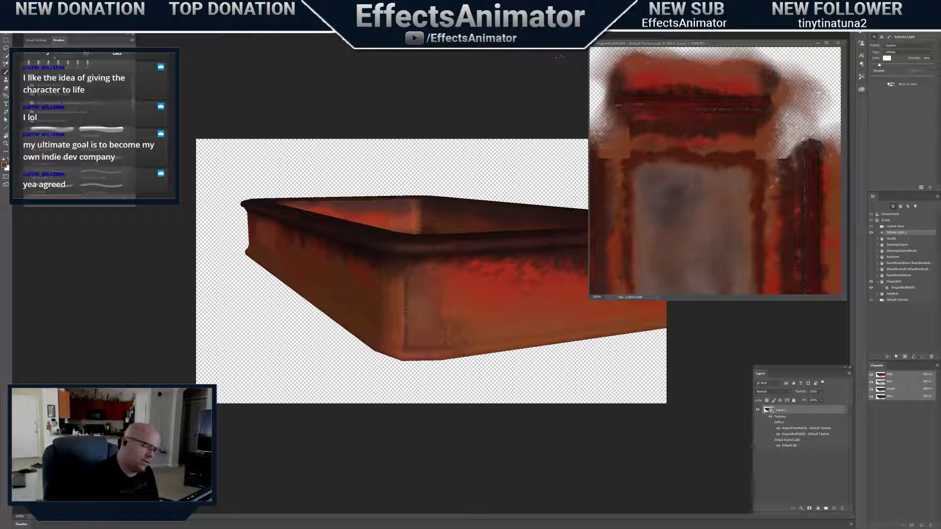
Paint a sampled dark tone down this corner's vertical edge and cover it with red sampled from the adjoining side
left_click(477, 241, "alt")
mouse_move(401, 300)
left_mouse_down()
mouse_move(412, 277)
mouse_move(403, 341)
left_mouse_up()
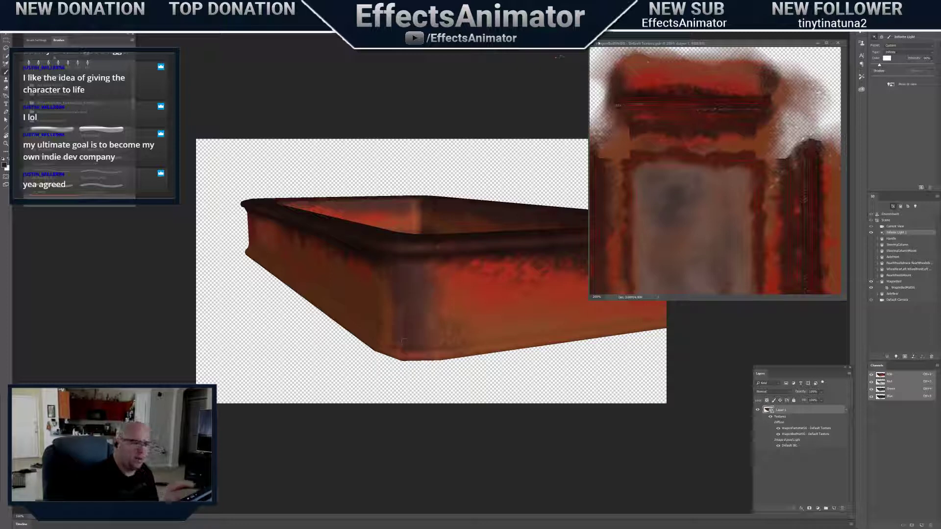
mouse_move(565, 65)
left_mouse_down()
mouse_move(577, 79)
mouse_move(575, 69)
left_mouse_up()
left_click(510, 316, "alt")
mouse_move(455, 341)
left_mouse_down()
mouse_move(455, 360)
mouse_move(438, 329)
mouse_move(436, 360)
left_mouse_up()
left_click_drag(437, 320, 456, 312)
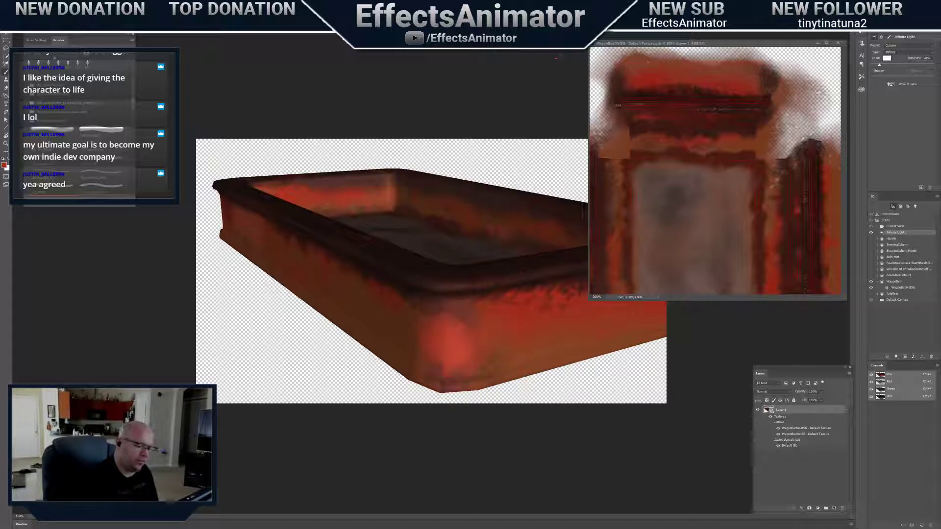
Sample the rim's dark tone and stipple speckled grime over the red corner with a resized brush
left_click(483, 264, "alt")
mouse_move(449, 358)
left_mouse_down()
mouse_move(456, 317)
mouse_move(441, 333)
left_mouse_up()
right_click(450, 352)
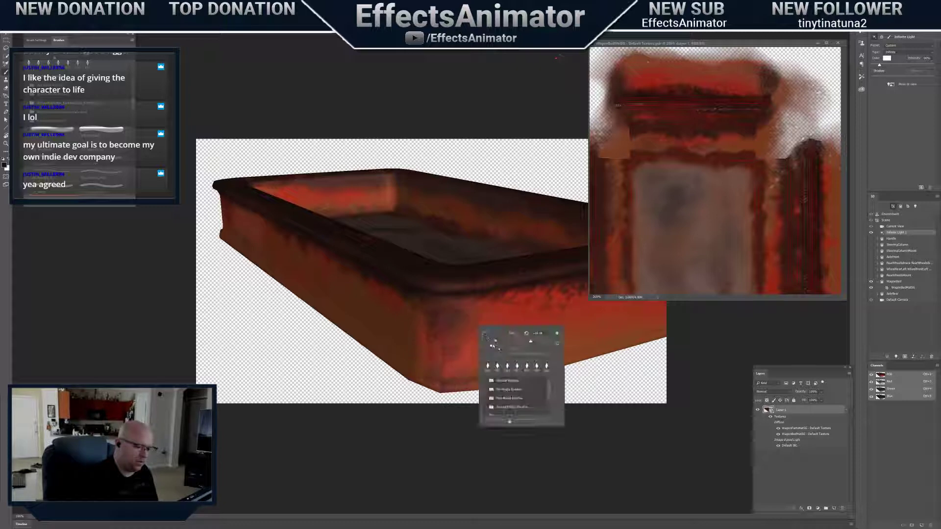
mouse_move(484, 312)
left_mouse_down()
mouse_move(496, 338)
mouse_move(481, 329)
left_mouse_up()
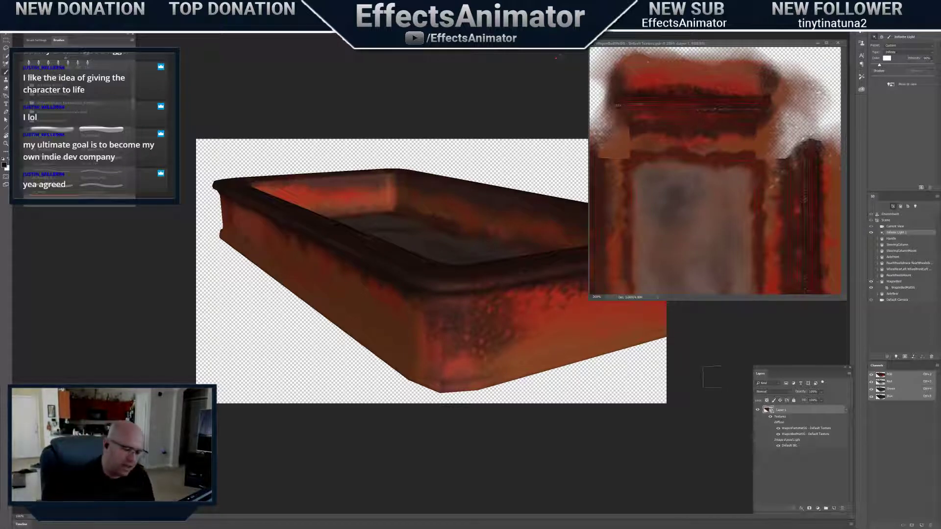
right_click(703, 347)
left_click(557, 57)
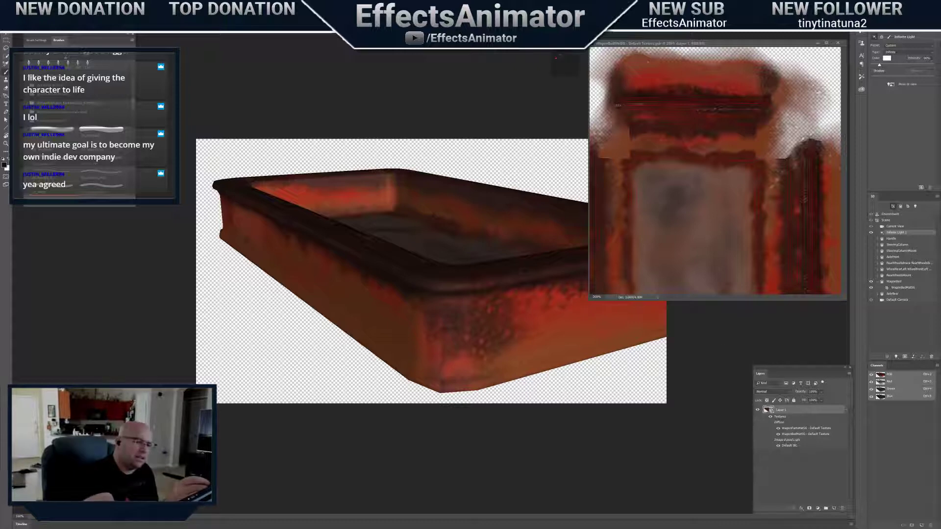
Sample the side's red and dab it into the speckled grime to break up its edge beside the corner
left_click_drag(557, 57, 493, 49)
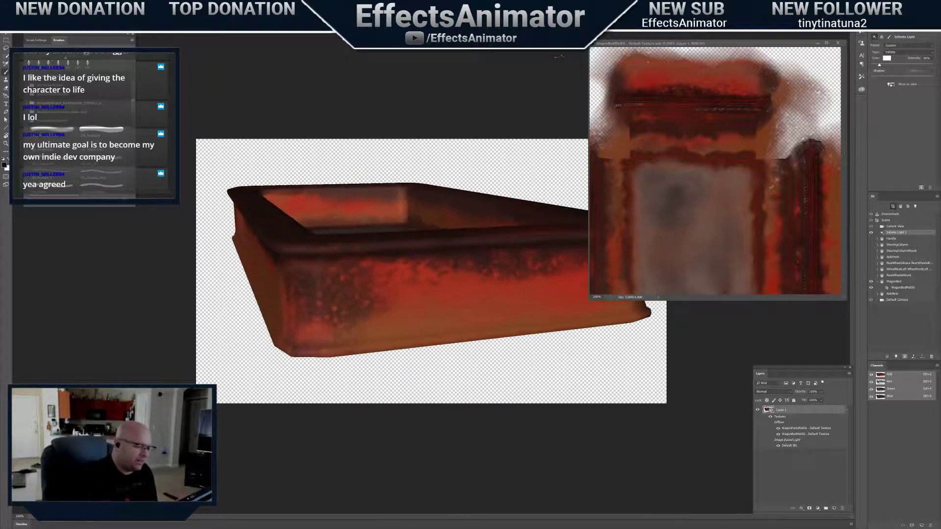
left_click(376, 280, "alt")
left_click_drag(373, 280, 358, 311)
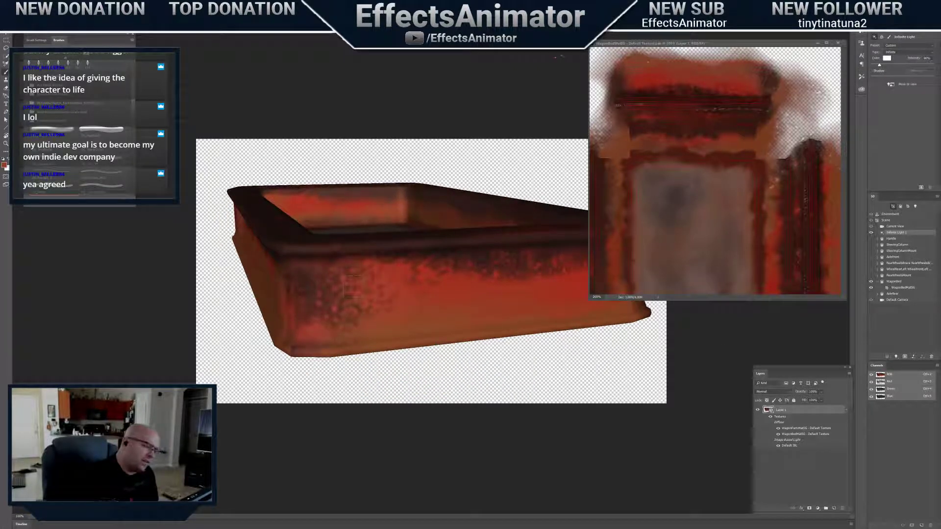
Resize the brush, touch up the red beside the speckled corner and blend a sampled dark tone in below the rim
right_click(463, 296)
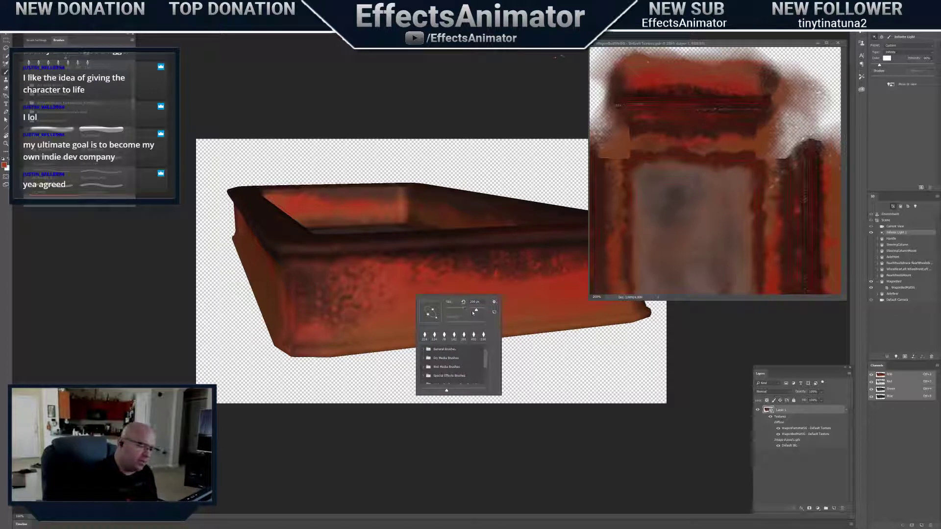
left_click_drag(472, 312, 472, 310)
key("Return")
mouse_move(432, 267)
left_mouse_down()
mouse_move(442, 259)
mouse_move(411, 275)
mouse_move(445, 281)
left_mouse_up()
left_click(443, 251, "alt")
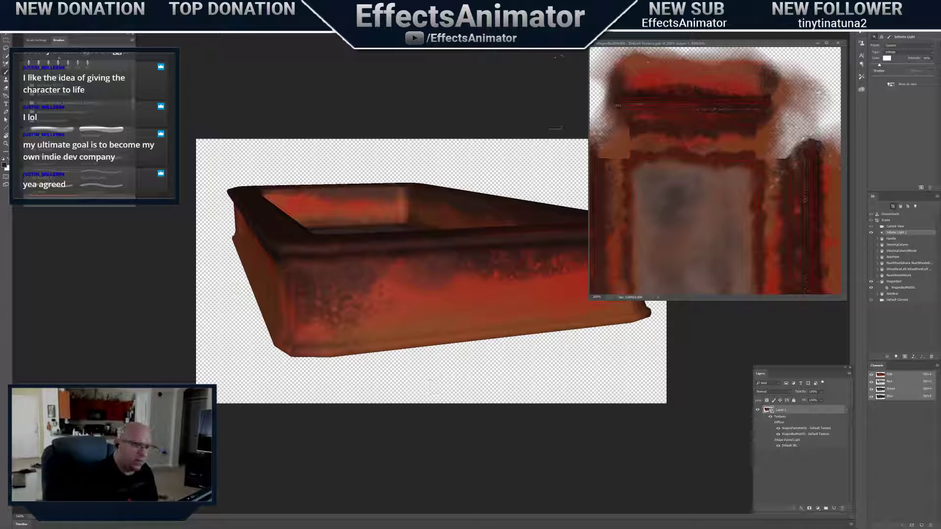
Brush light red over the lower part of the dark-stained outer corner, leaving grime below the rim
left_click_drag(570, 59, 584, 12)
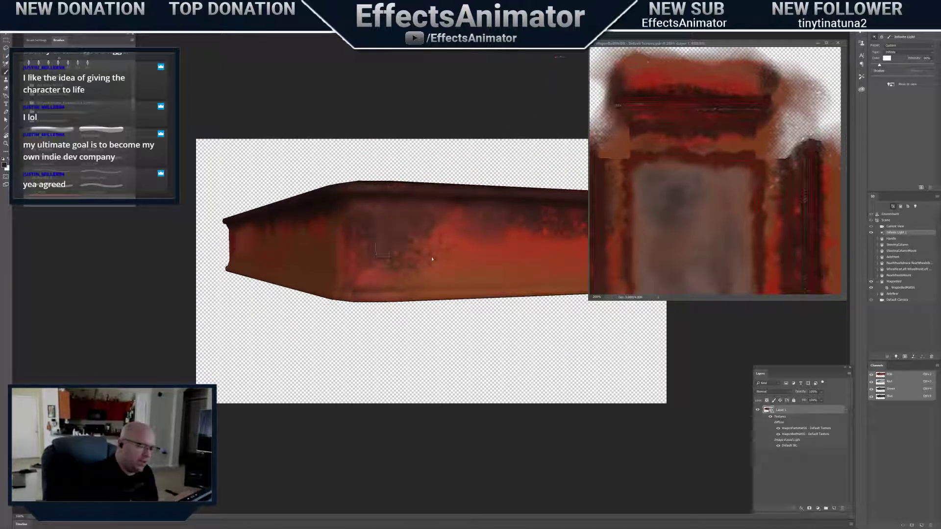
mouse_move(569, 59)
left_mouse_down()
mouse_move(609, 32)
mouse_move(560, 57)
mouse_move(578, 60)
left_mouse_up()
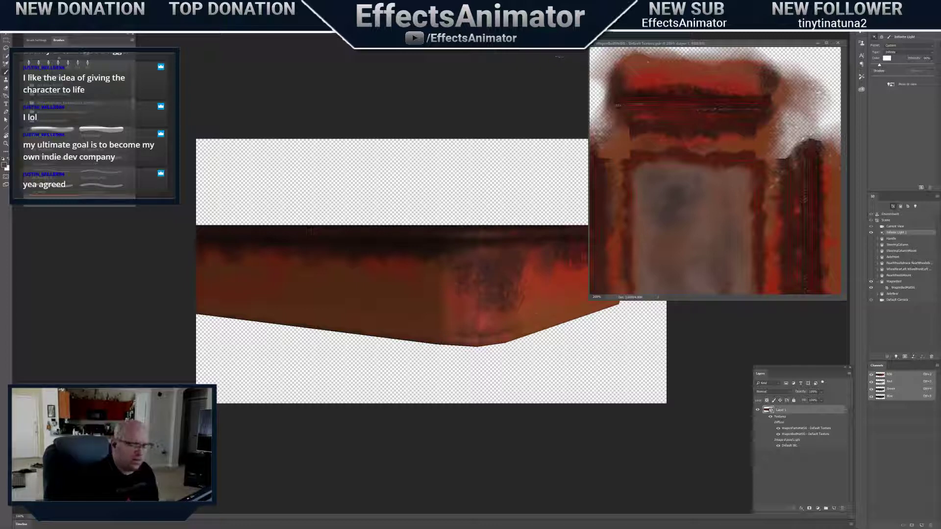
mouse_move(473, 294)
left_mouse_down()
mouse_move(490, 275)
mouse_move(470, 270)
mouse_move(504, 288)
left_mouse_up()
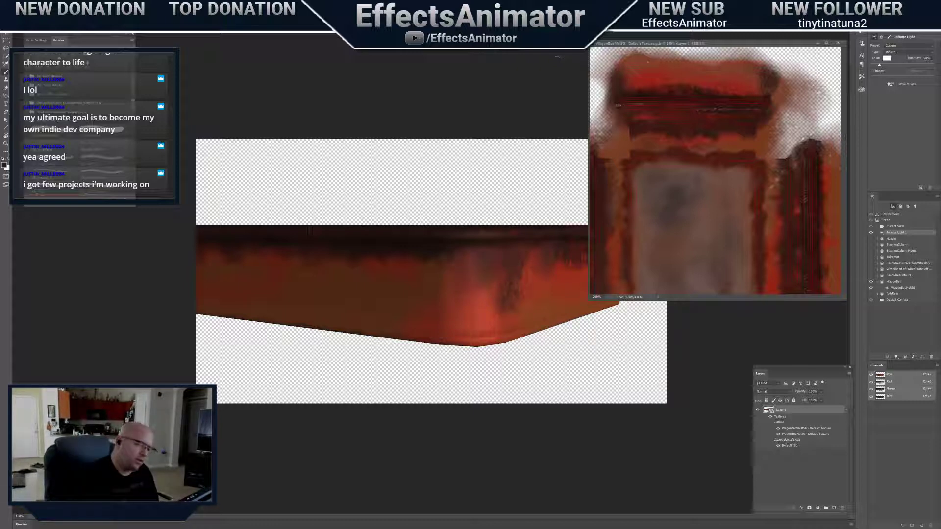
left_click_drag(505, 191, 559, 57)
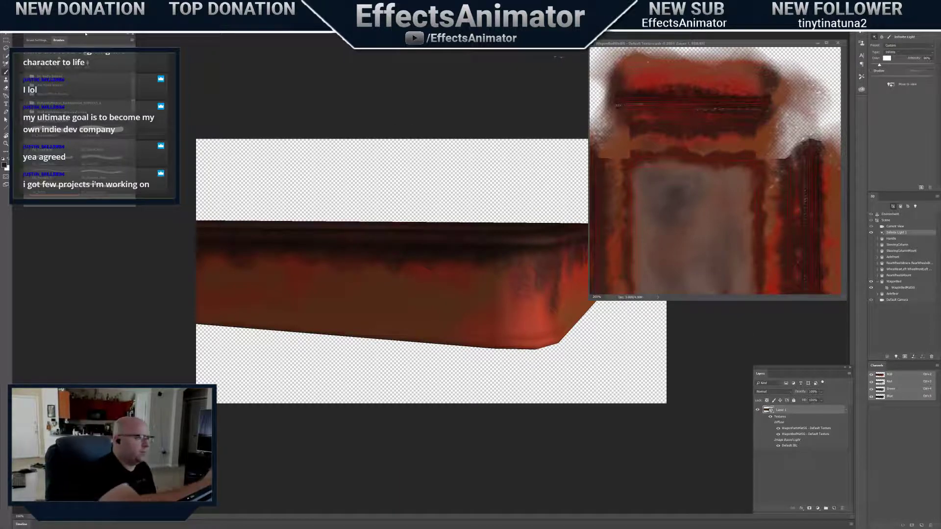
Enlarge and reposition the wagon model's window and shift the texture window up beside it
left_click_drag(86, 29, 85, 49)
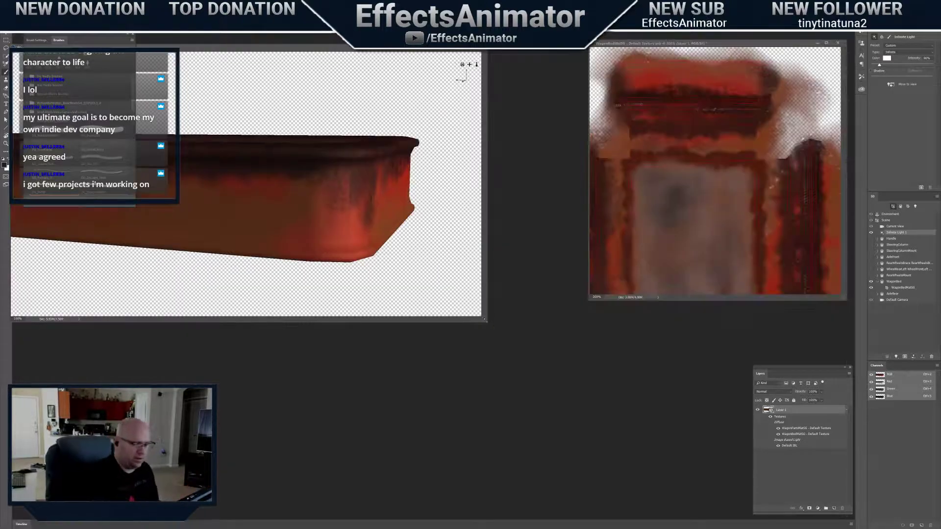
left_click_drag(486, 322, 625, 446)
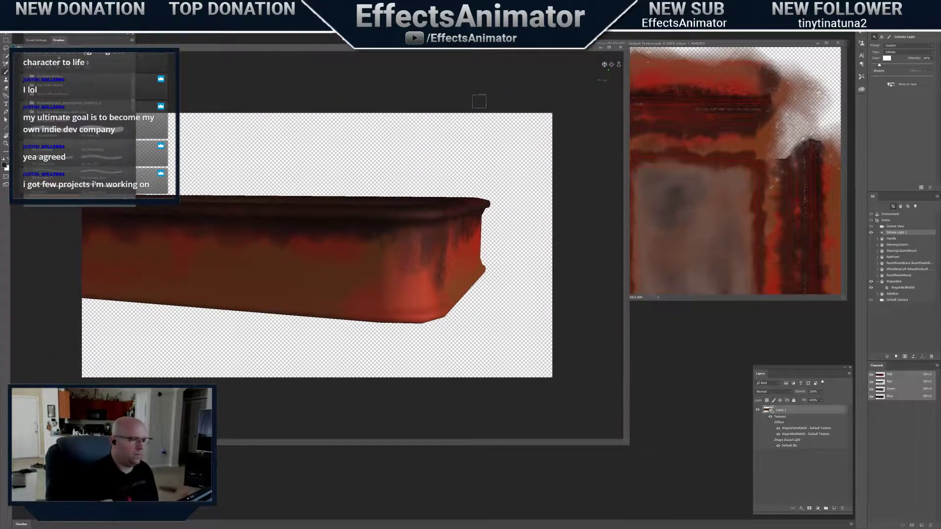
left_click_drag(466, 55, 466, 122)
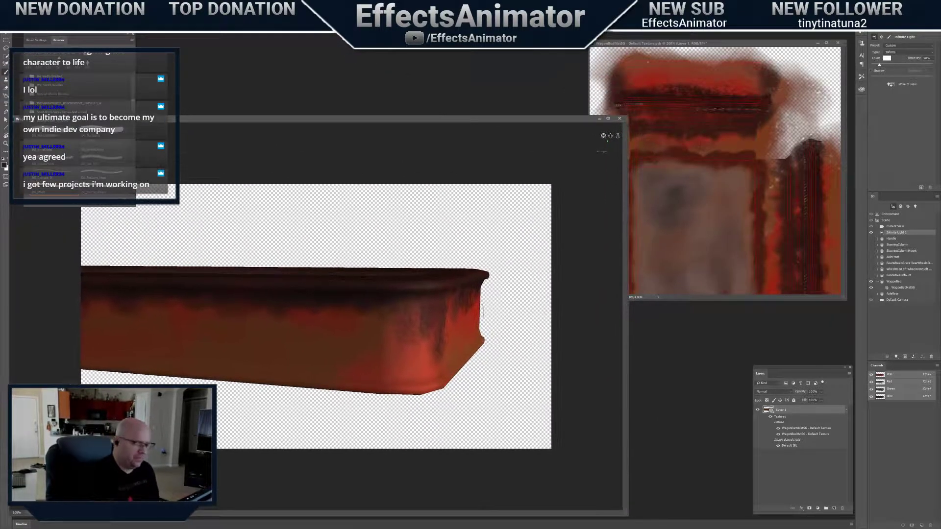
left_click_drag(603, 136, 588, 163)
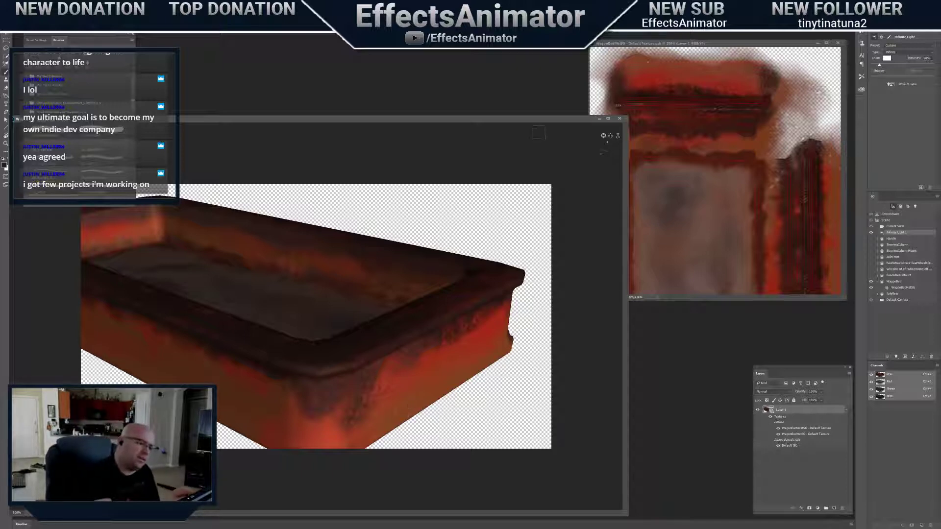
left_click_drag(772, 45, 780, 36)
left_click(265, 289)
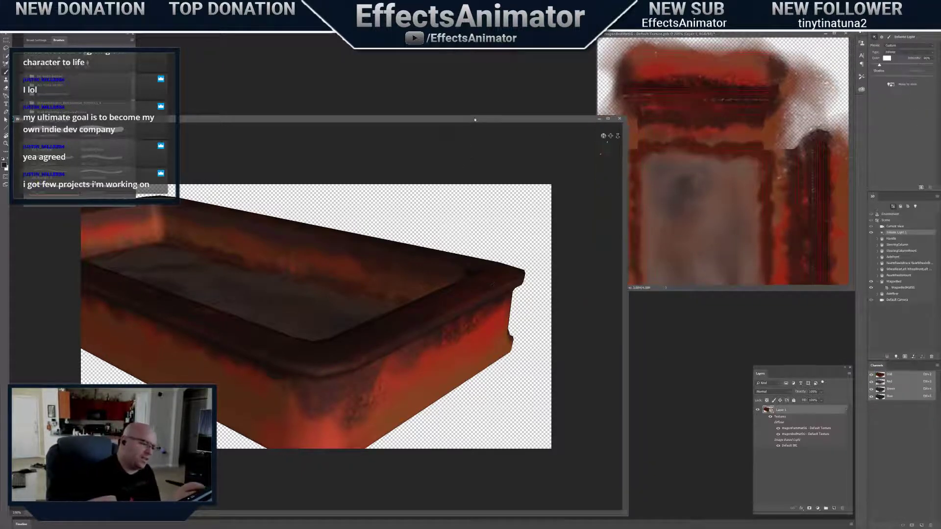
left_click_drag(475, 119, 474, 118)
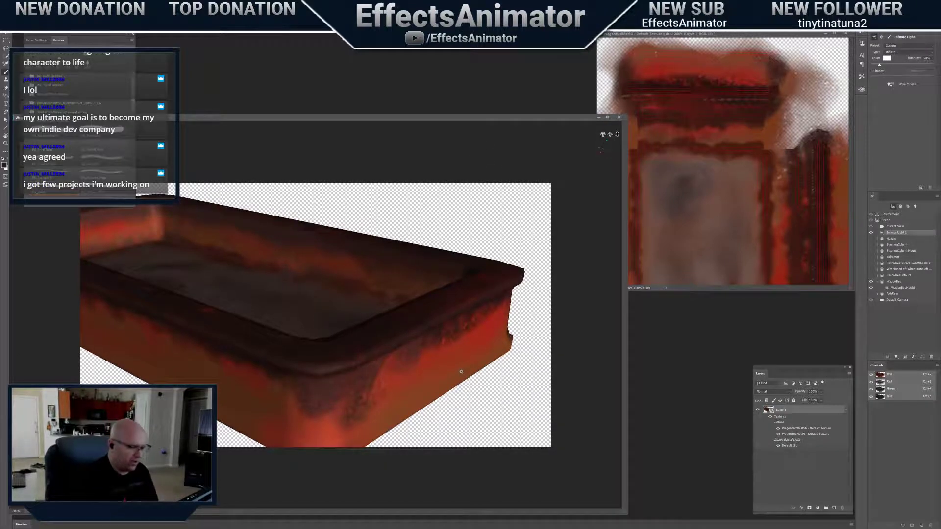
Resize the brush and paint a dark grime patch below the rim, tapering down the front corner
left_click(461, 371, "ctrl")
left_click_drag(461, 374, 601, 345)
left_click_drag(603, 134, 639, 126)
left_click_drag(610, 133, 610, 143)
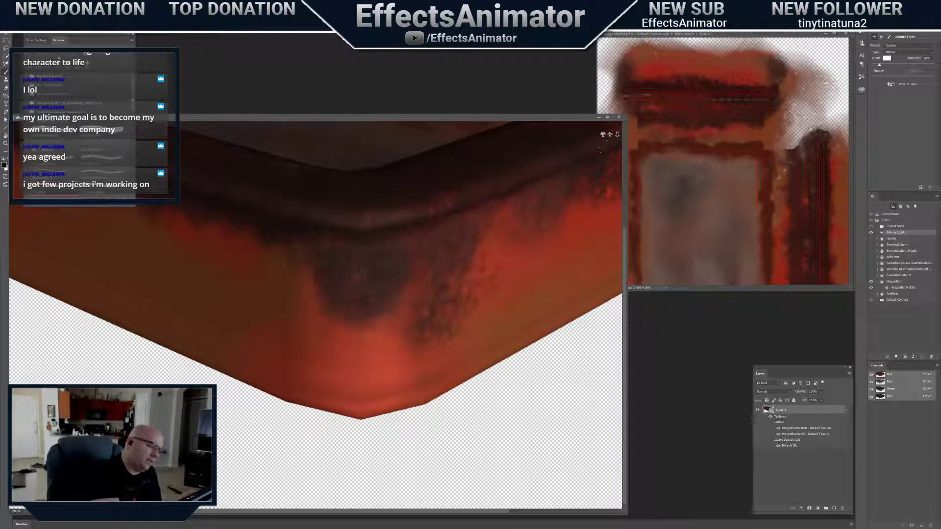
right_click(427, 304)
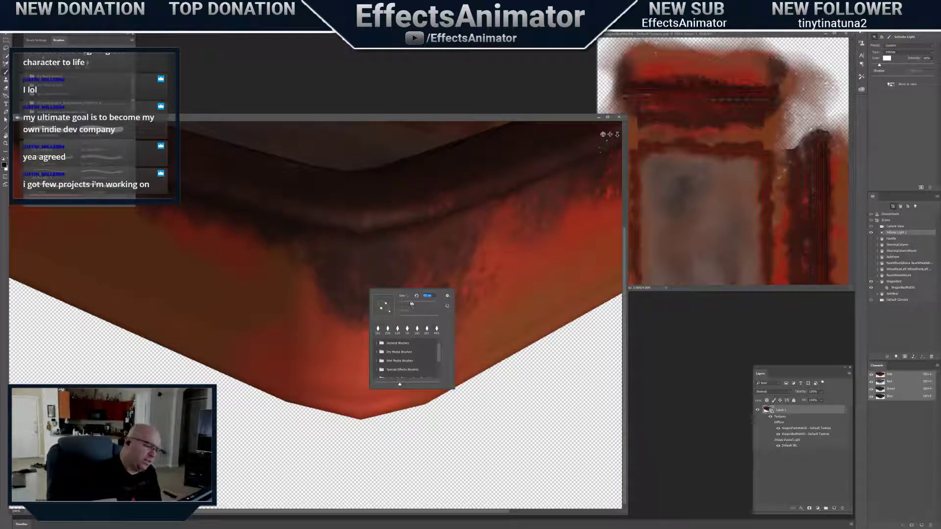
left_click(357, 282)
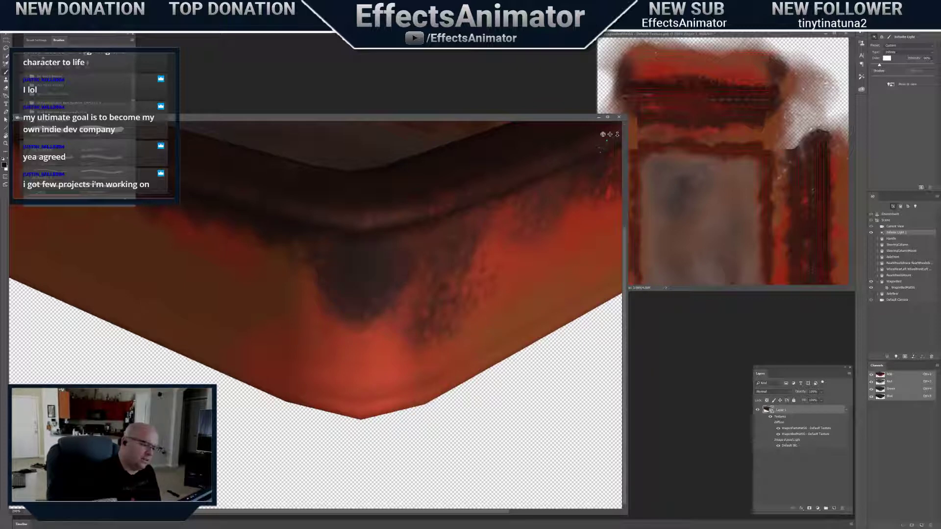
mouse_move(363, 335)
left_mouse_down()
mouse_move(373, 325)
mouse_move(372, 340)
mouse_move(431, 279)
mouse_move(456, 228)
left_mouse_up()
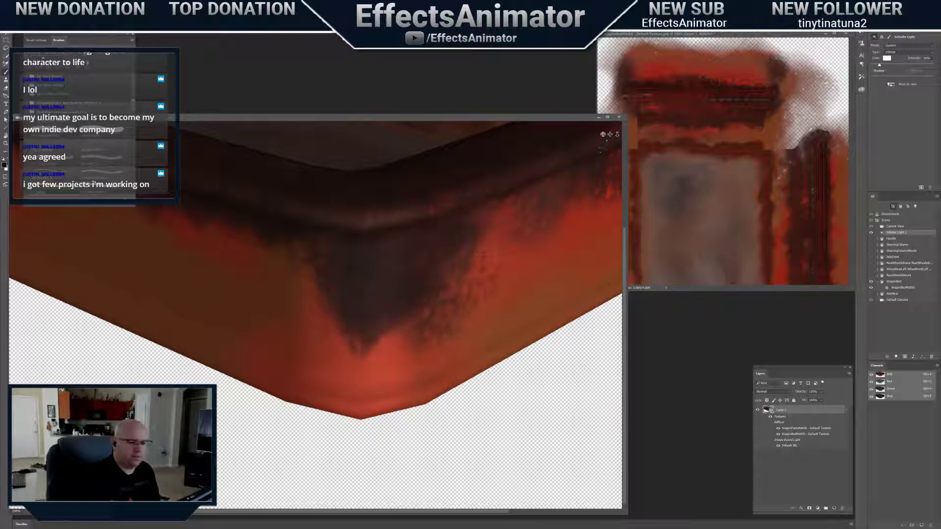
Sample the corner's red and use a resized brush to break up the lower tip of the dark grime patch
left_click_drag(603, 134, 649, 158)
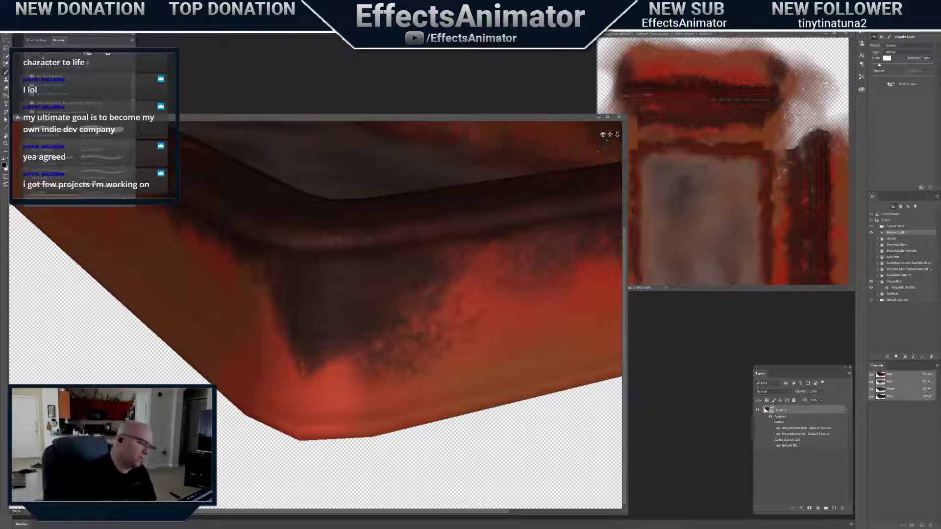
left_click(333, 384, "alt")
right_click(338, 372)
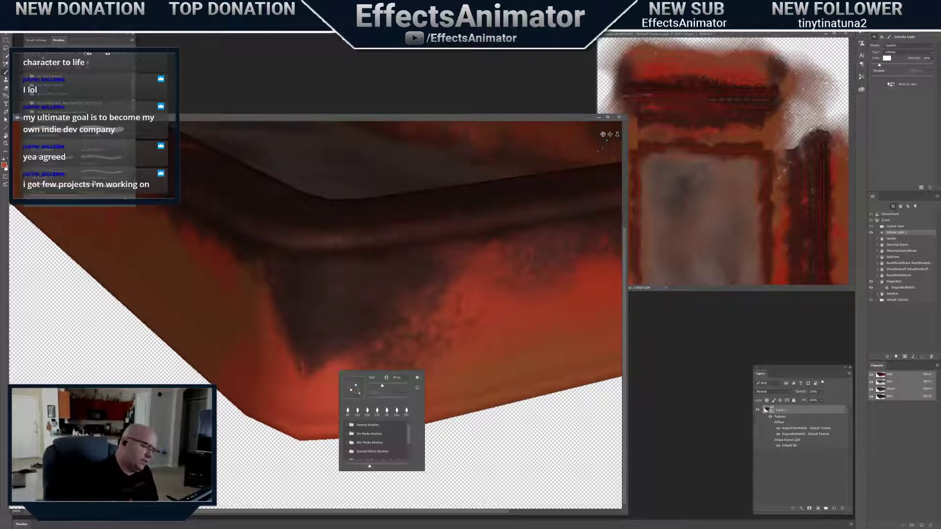
left_click_drag(385, 384, 391, 385)
left_click(342, 373, "alt")
left_click_drag(333, 364, 299, 351)
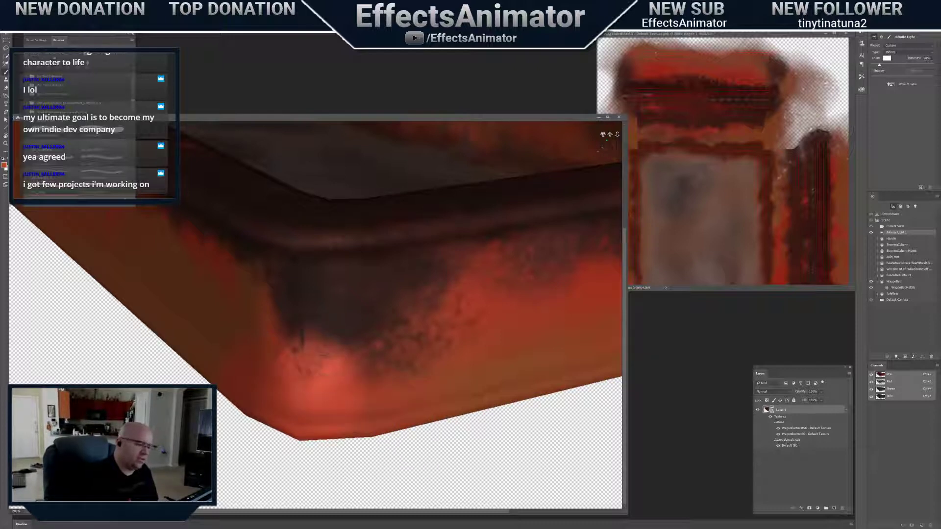
Resize the brush and dab sampled red in mottled strokes over the brown long side next to the grimy corner
left_click_drag(610, 134, 608, 136)
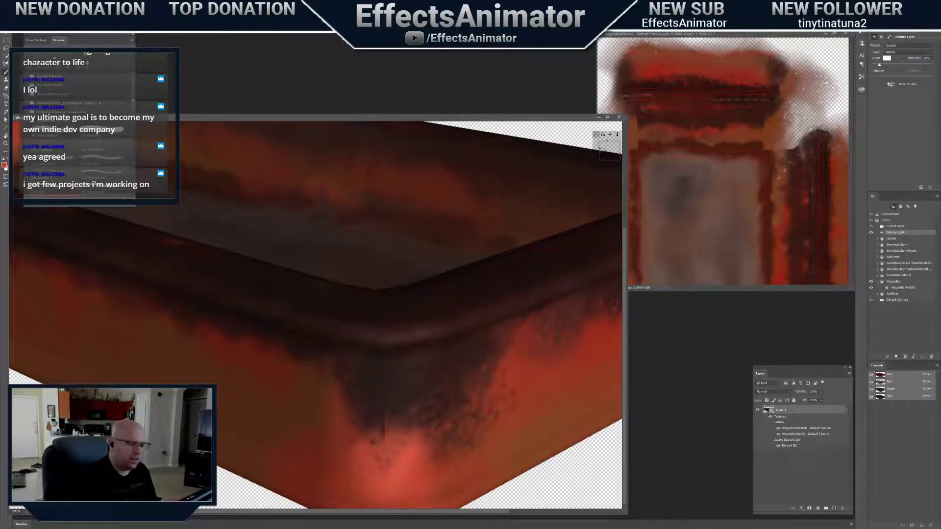
left_click_drag(603, 133, 604, 146)
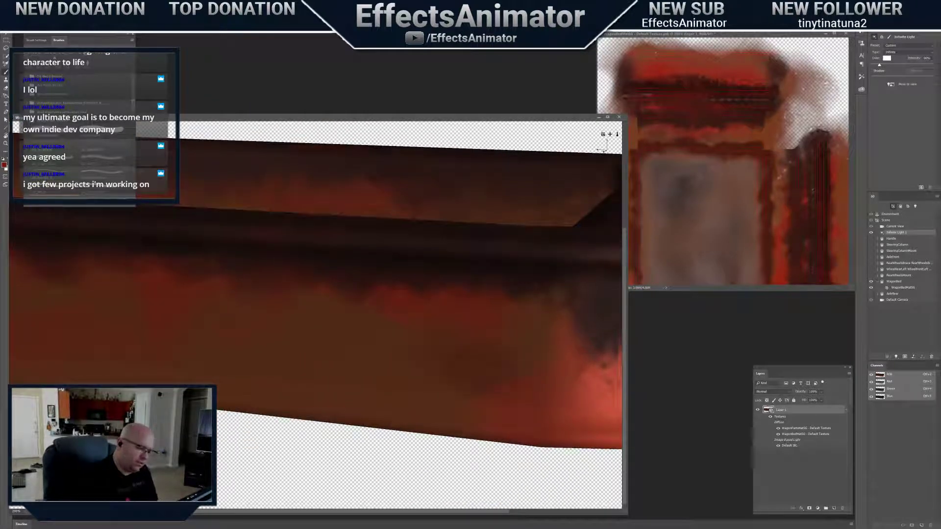
right_click(503, 351)
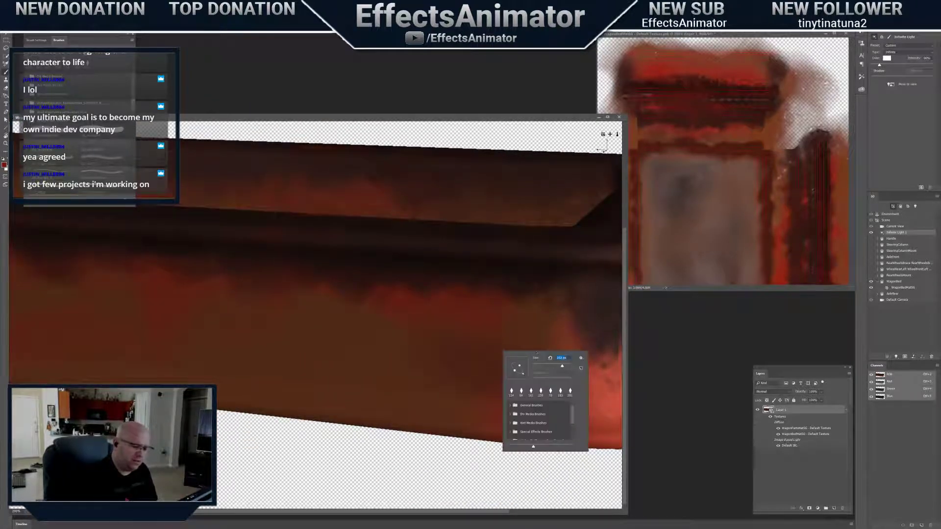
key("Return")
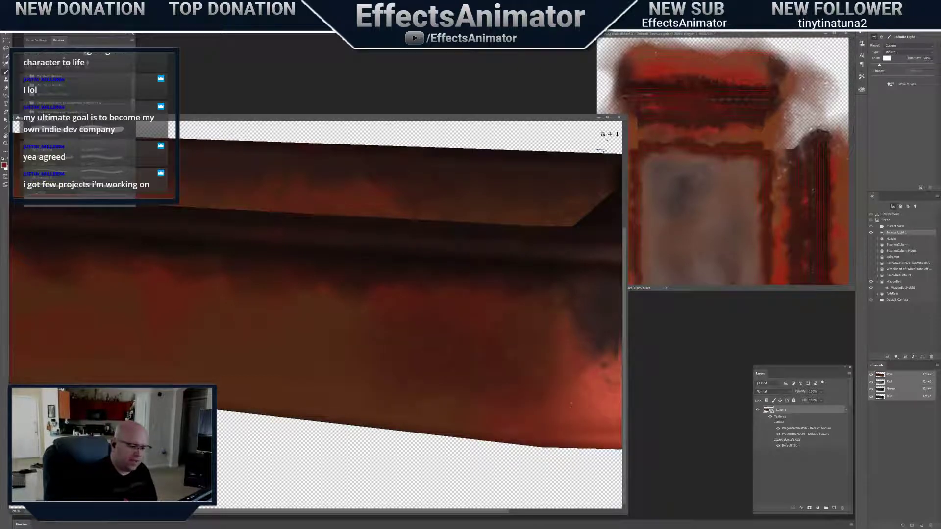
left_click(564, 382, "alt")
left_click_drag(434, 349, 490, 360)
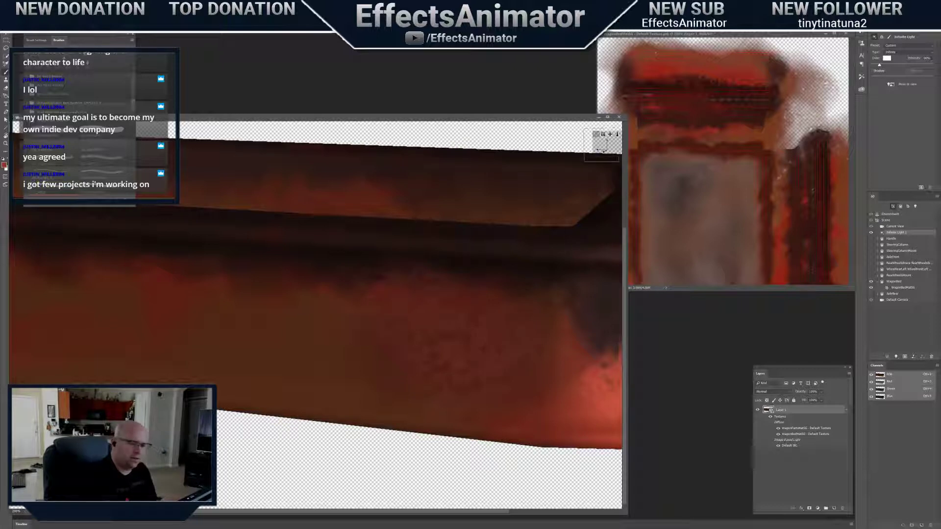
Cover the remaining brown on the outer long side with red below the dark rim grime
left_click_drag(603, 135, 614, 129)
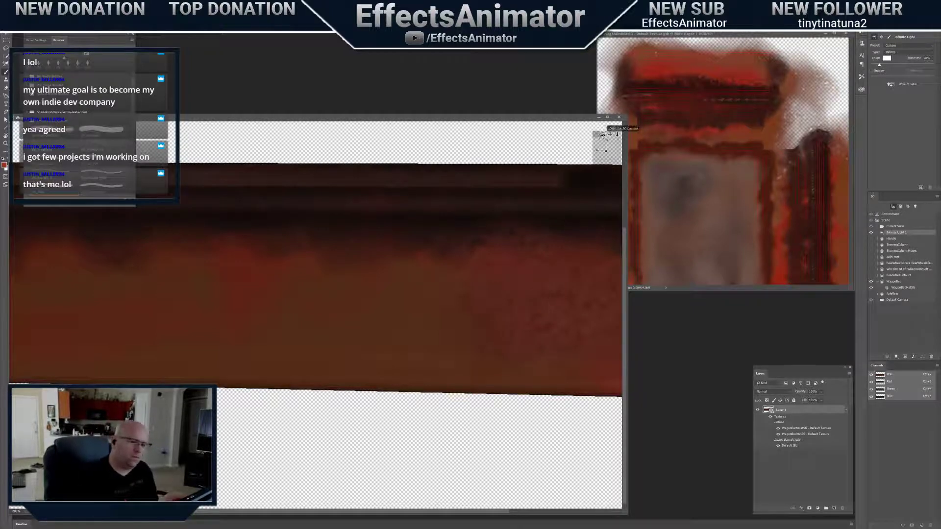
mouse_move(617, 135)
left_mouse_down()
mouse_move(615, 120)
mouse_move(595, 139)
mouse_move(612, 135)
left_mouse_up()
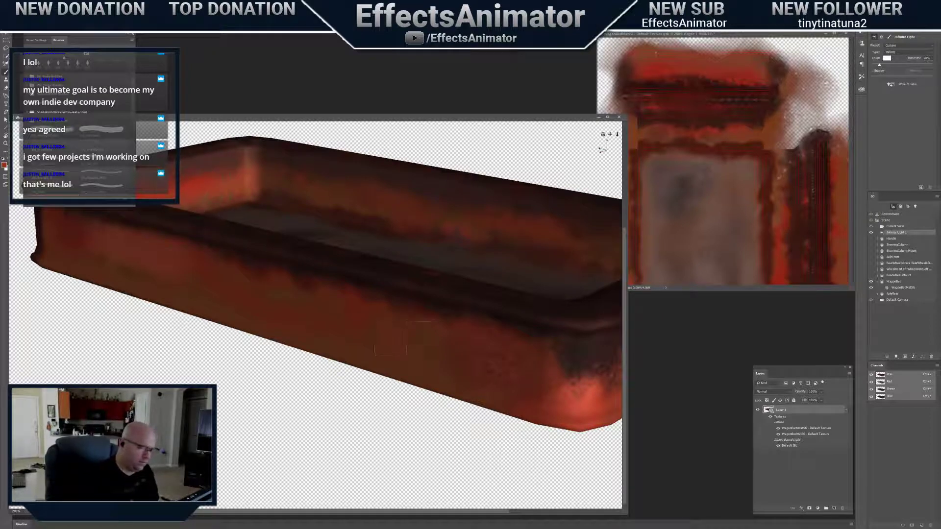
left_click_drag(602, 134, 799, 187)
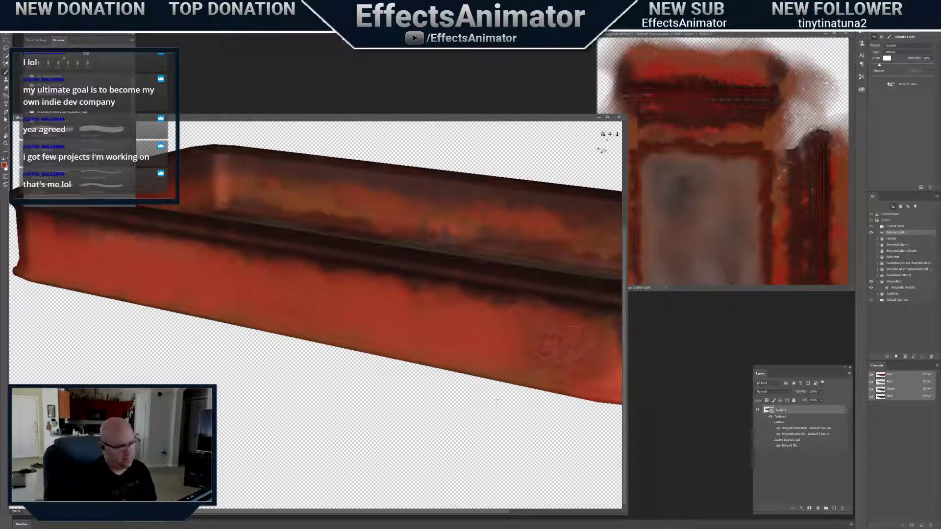
mouse_move(603, 135)
left_mouse_down()
mouse_move(594, 153)
mouse_move(599, 146)
left_mouse_up()
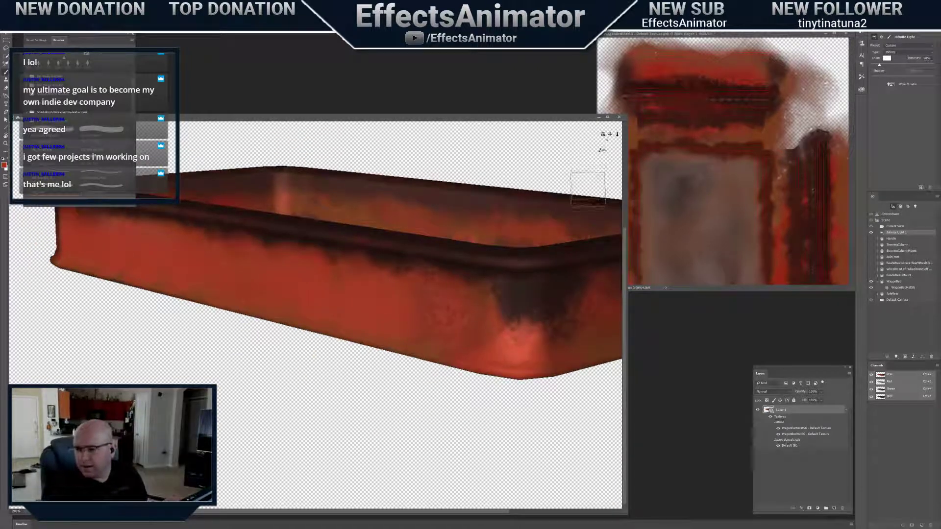
mouse_move(610, 134)
left_mouse_down()
mouse_move(595, 137)
mouse_move(618, 136)
left_mouse_up()
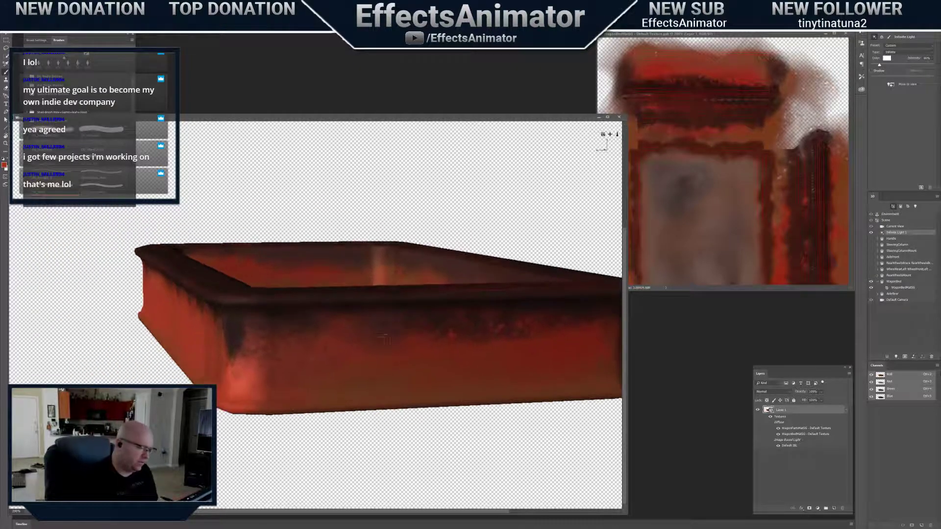
Paint red across the outer short end, aligning the infinite light to the view there and at the next corner
left_click(888, 85)
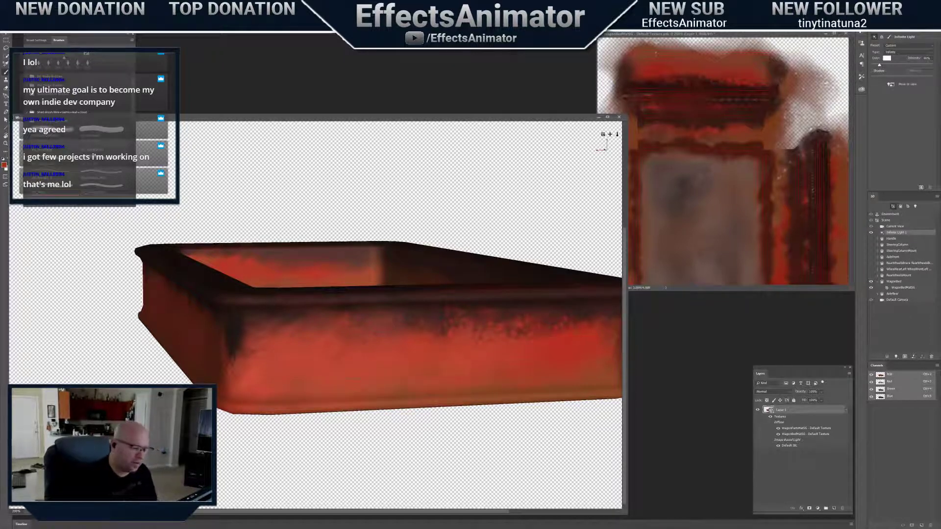
left_click_drag(610, 134, 595, 131)
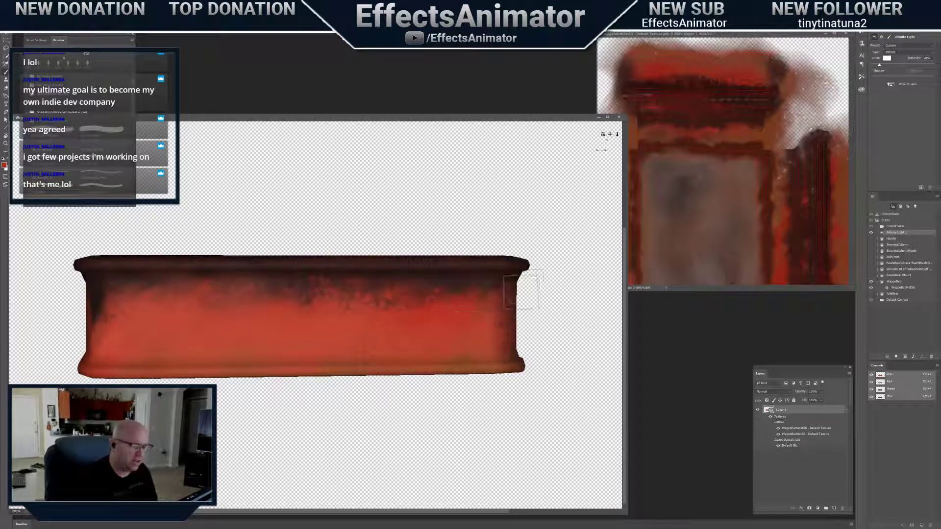
mouse_move(602, 134)
left_mouse_down()
mouse_move(595, 129)
mouse_move(617, 134)
left_mouse_up()
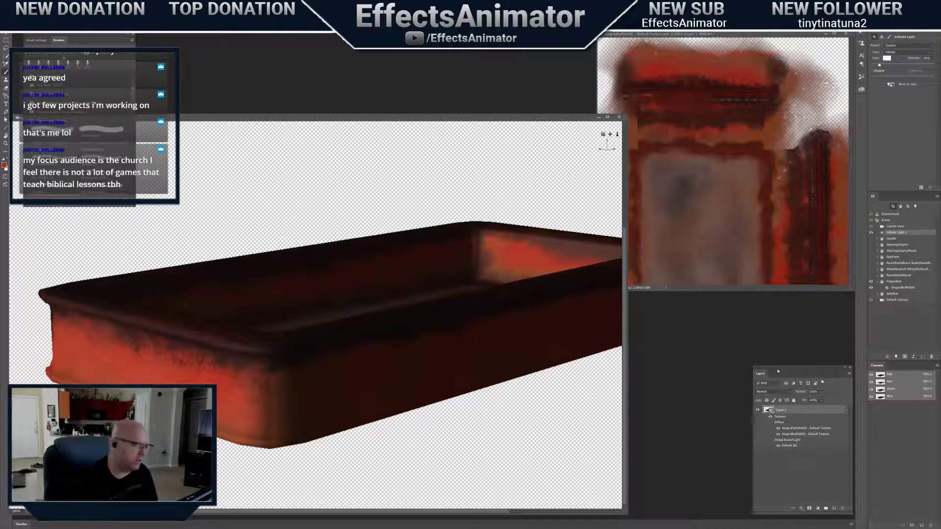
left_click(890, 84)
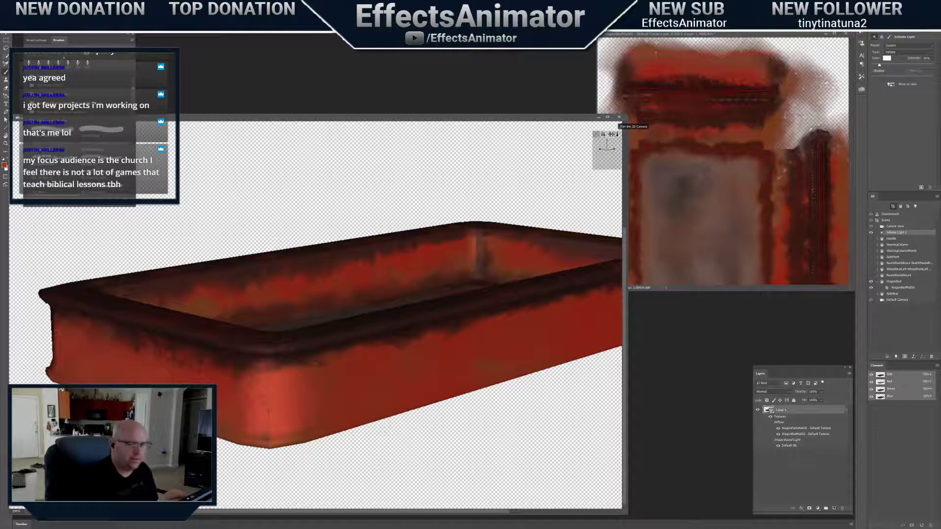
Resize the brush and paint a dark grime patch beneath the rim on the rounded outer corner
left_click_drag(610, 134, 696, 112)
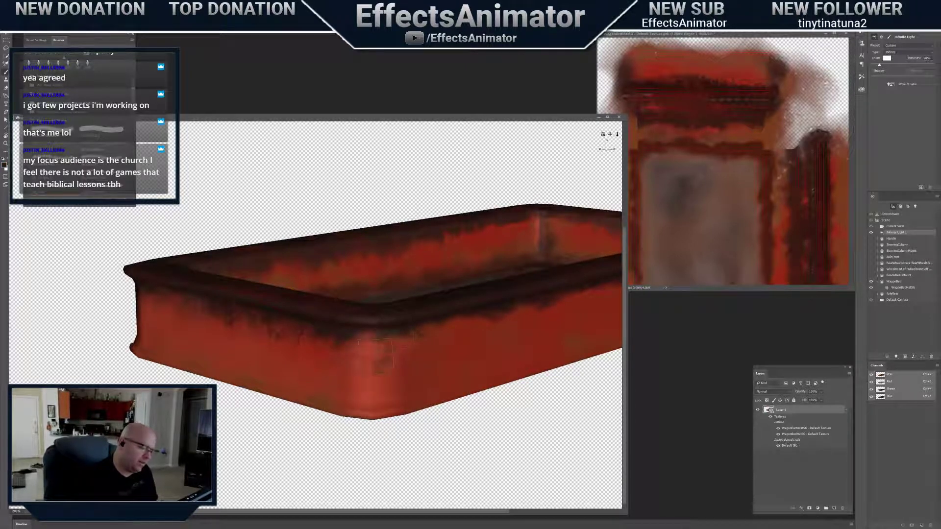
right_click(376, 353)
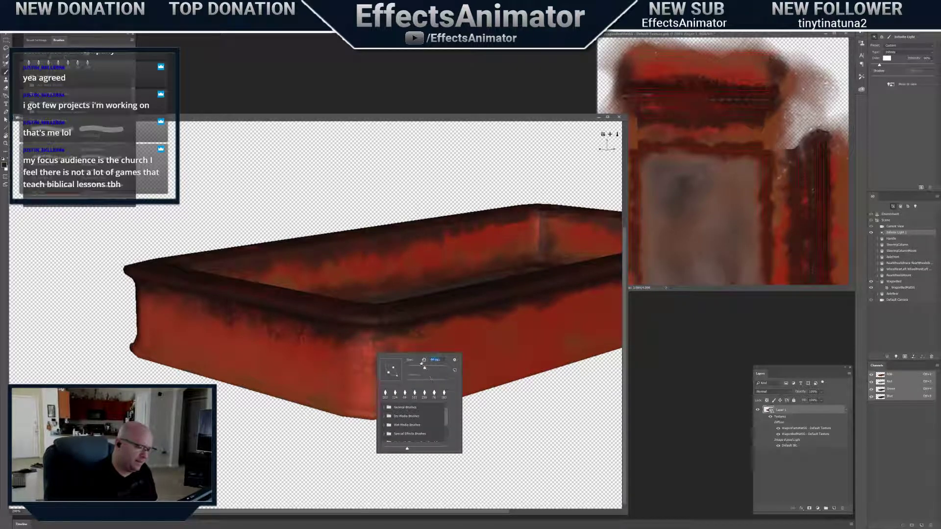
mouse_move(369, 353)
left_mouse_down()
mouse_move(376, 347)
mouse_move(366, 341)
left_mouse_up()
left_click(421, 314, "alt")
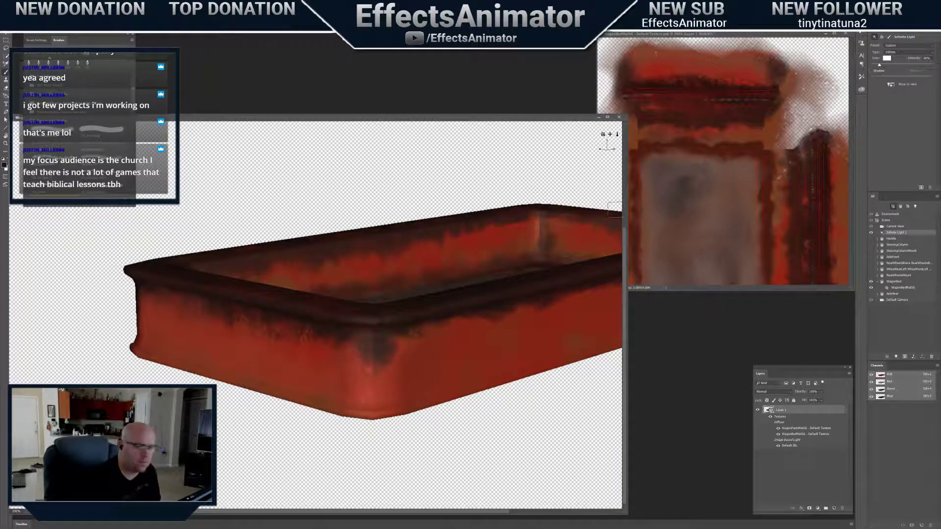
Widen the corner's dark patch along both adjoining sides and break up its lower edge with a resized brush
left_click_drag(603, 133, 609, 130)
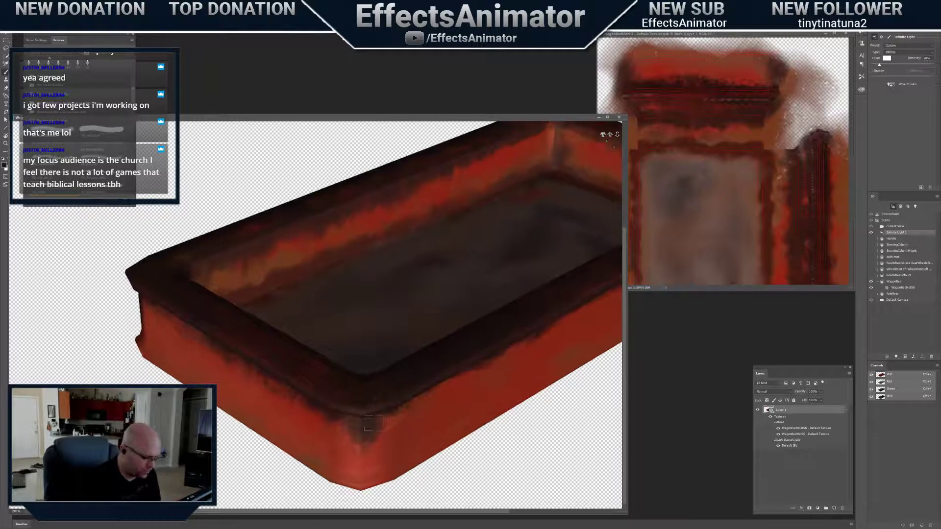
mouse_move(367, 430)
left_mouse_down()
mouse_move(345, 420)
mouse_move(378, 416)
mouse_move(397, 429)
mouse_move(389, 423)
mouse_move(421, 422)
mouse_move(390, 440)
left_mouse_up()
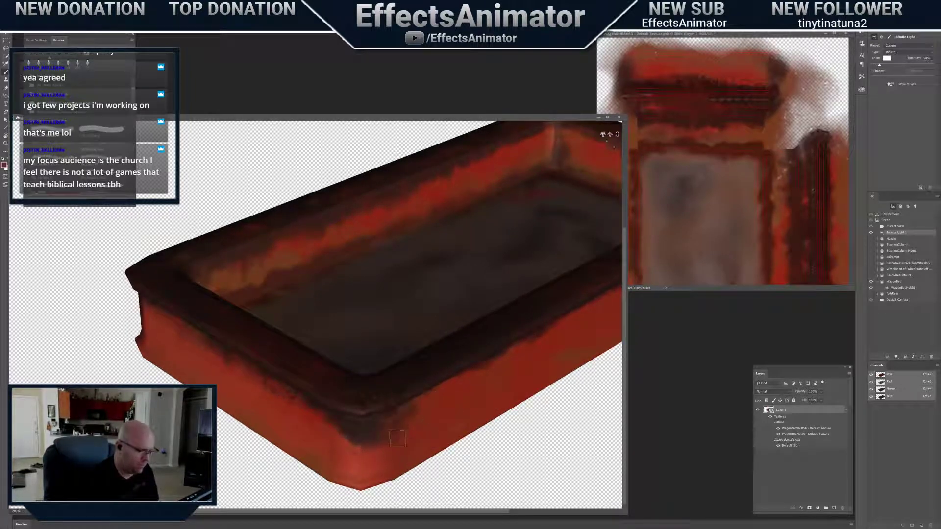
right_click(413, 426)
left_click(426, 425)
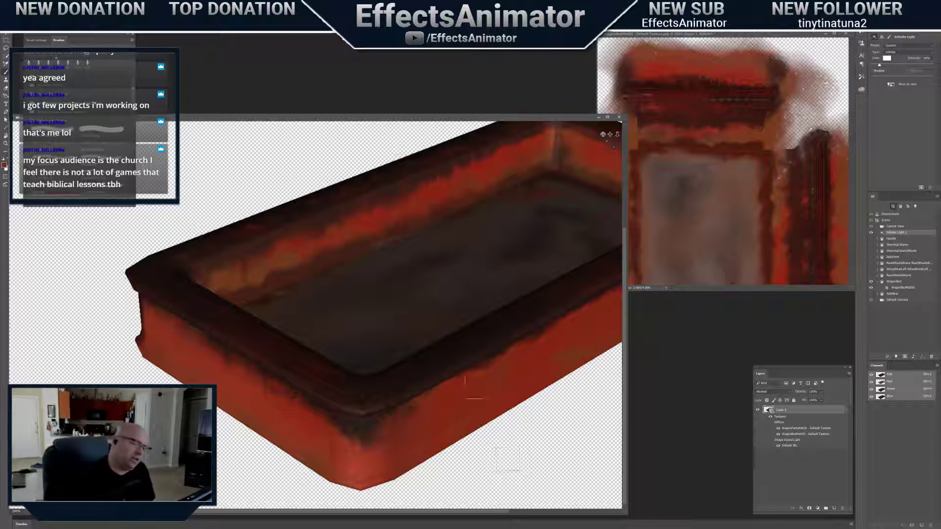
Resize the brush and dab a dark spot in the middle of the red outer long side
mouse_move(603, 134)
left_mouse_down()
mouse_move(579, 114)
mouse_move(526, 112)
mouse_move(534, 109)
left_mouse_up()
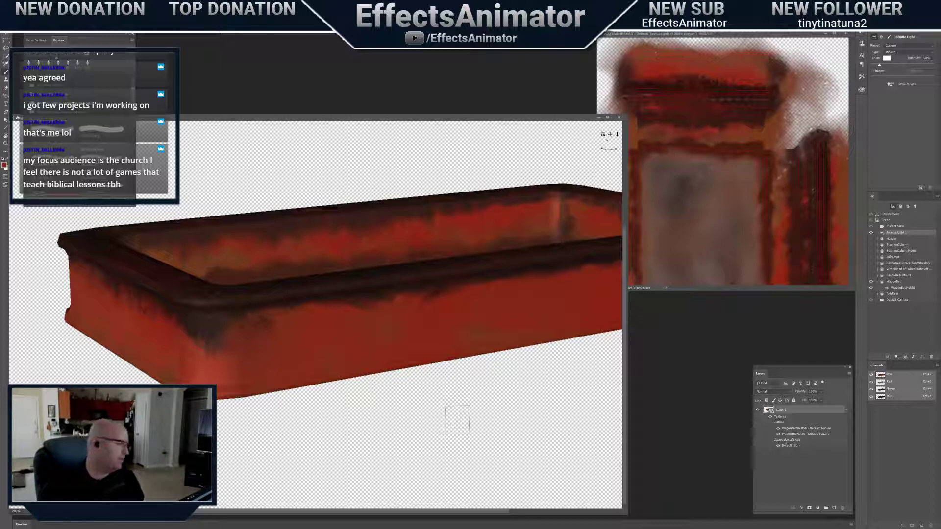
left_click_drag(610, 134, 607, 142)
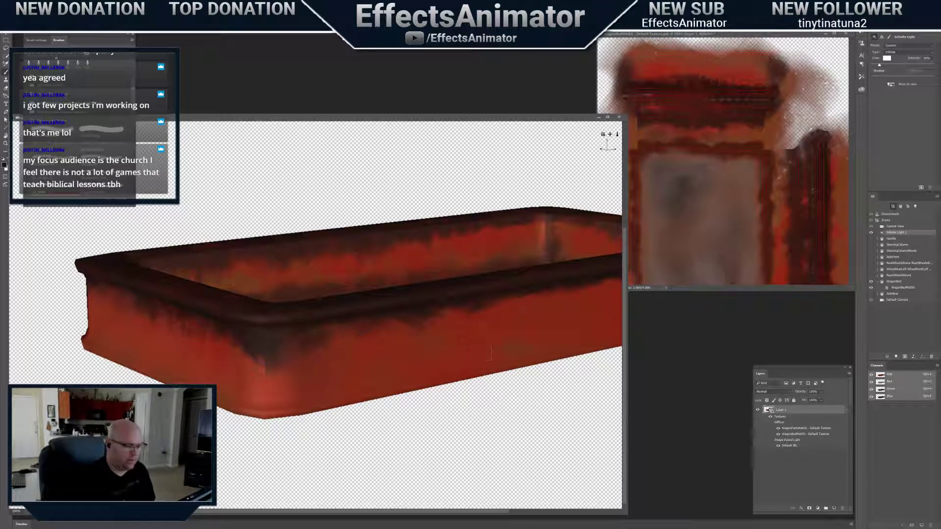
left_click_drag(602, 134, 592, 136)
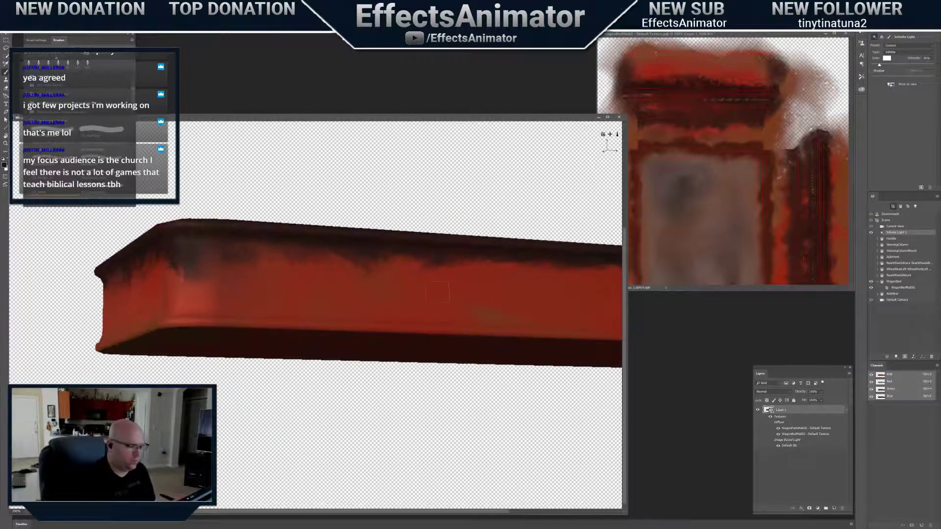
right_click(444, 294)
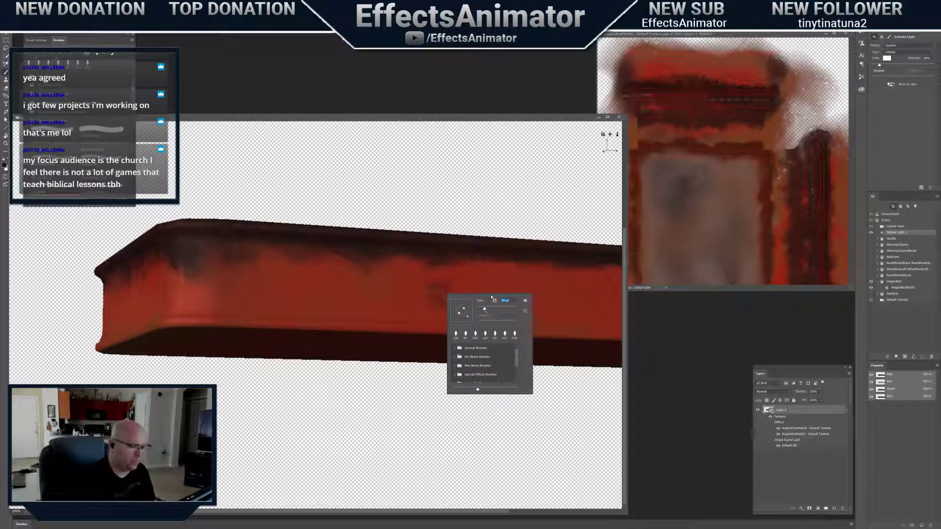
left_click_drag(440, 290, 444, 298)
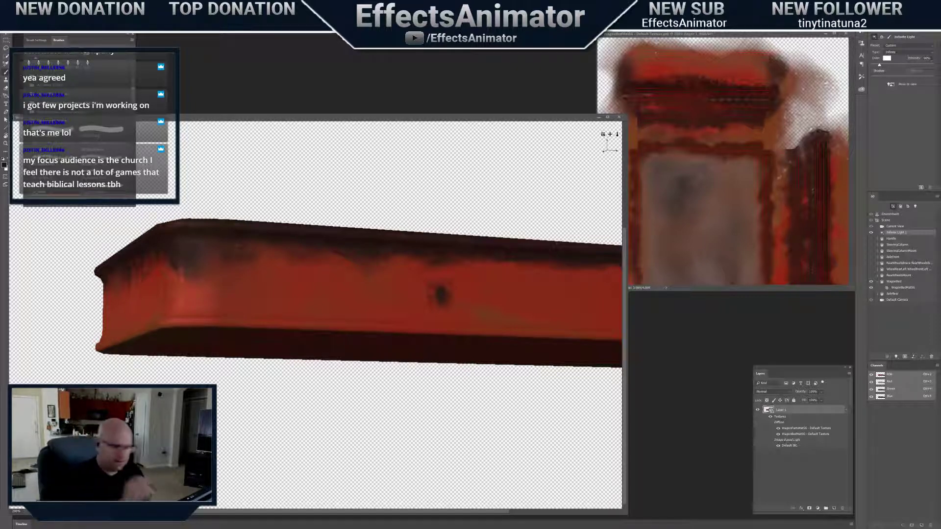
Stretch the dark spot vertically and trim its edges with sampled red to form a narrow, irregular chip
left_click_drag(603, 134, 592, 161)
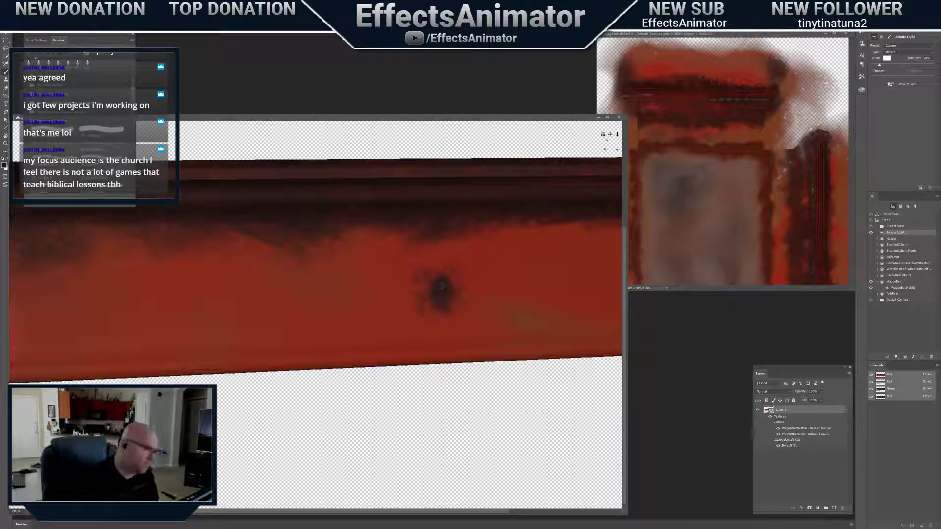
mouse_move(443, 287)
left_mouse_down()
mouse_move(469, 305)
mouse_move(447, 316)
left_mouse_up()
left_click(458, 303, "alt")
left_click(457, 310, "alt")
mouse_move(452, 284)
left_mouse_down()
mouse_move(432, 290)
mouse_move(435, 283)
left_mouse_up()
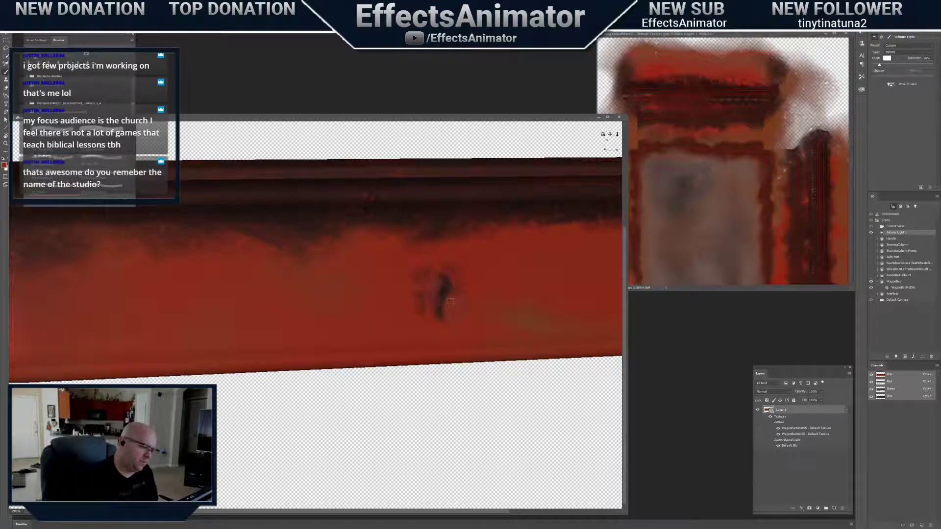
Resize the brush and refine the chip's core with the rim's dark brown, sampling the surrounding red for its edge
right_click(455, 296)
left_click(445, 293, "alt")
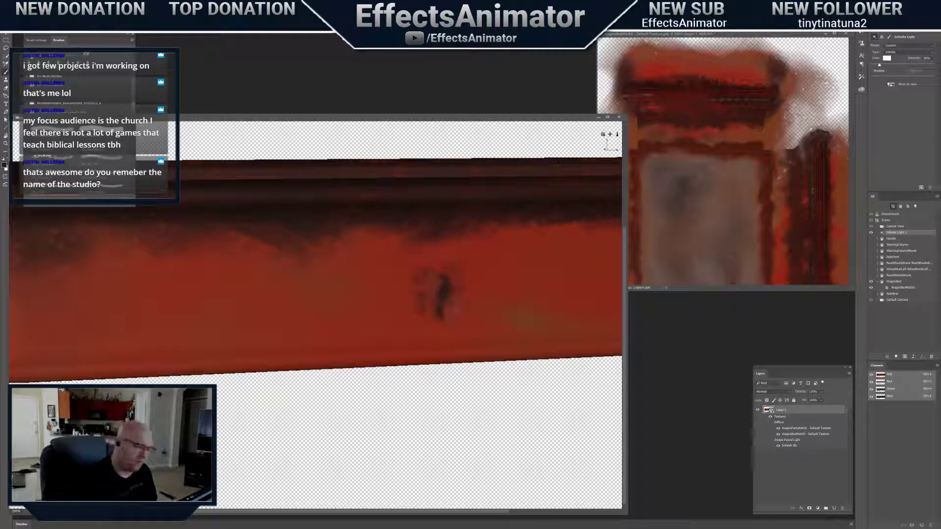
left_click(445, 209, "alt")
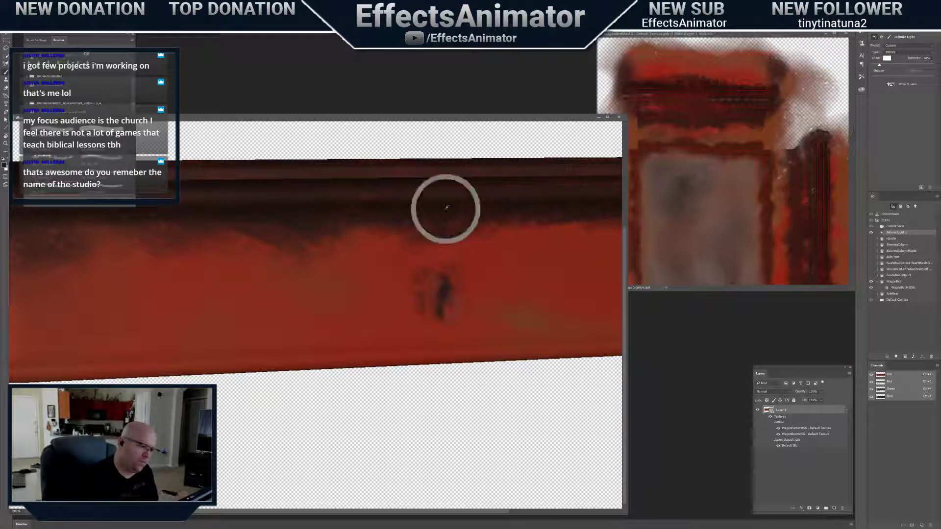
left_click_drag(447, 294, 447, 304)
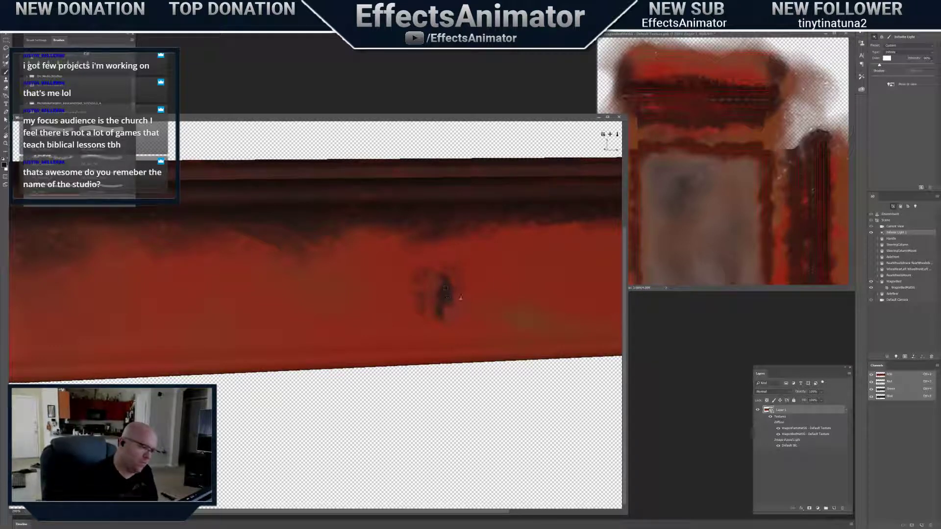
left_click(457, 291, "alt")
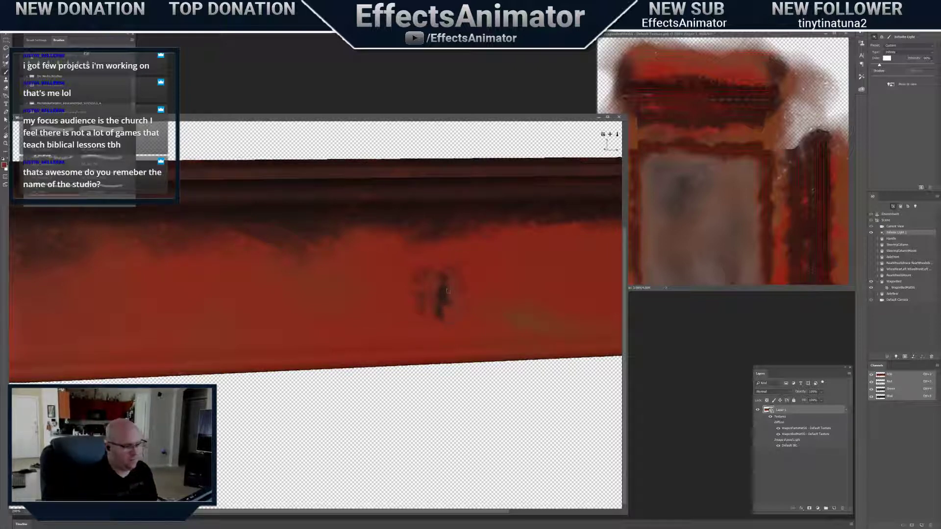
Paint a short dark drip running down from the rim grime beside the chip on the outer long side
left_click_drag(603, 134, 595, 158)
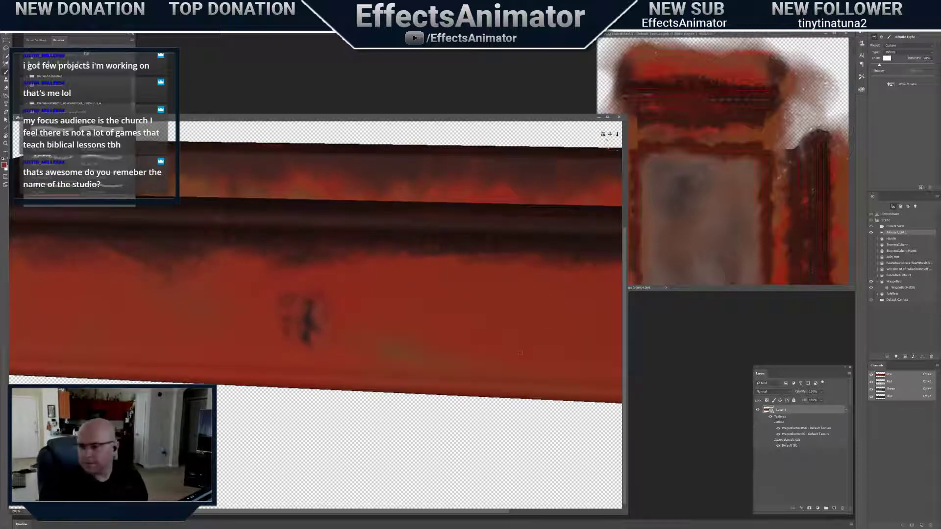
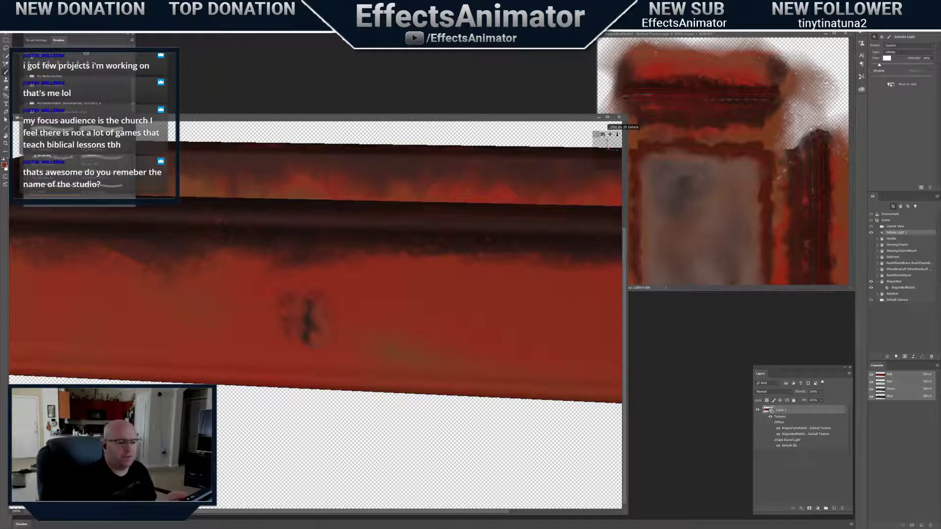
left_click_drag(602, 134, 611, 130)
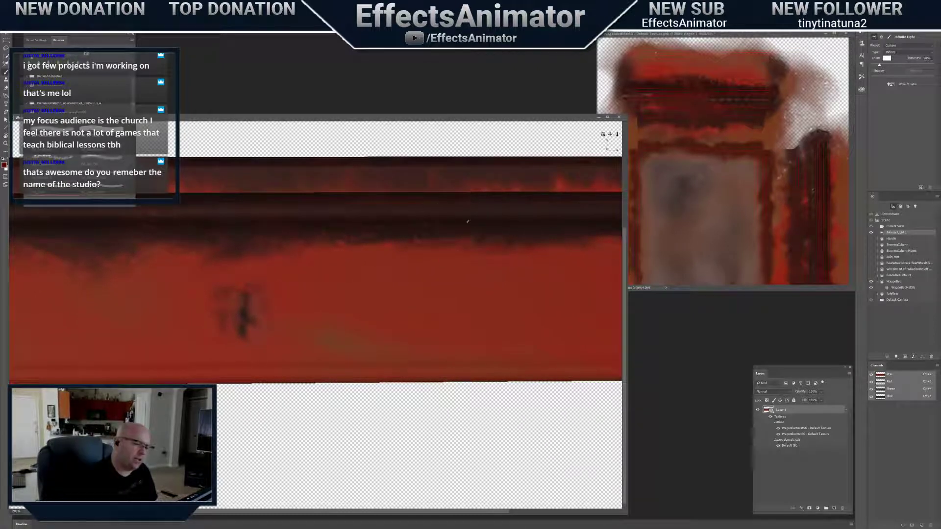
right_click(436, 242)
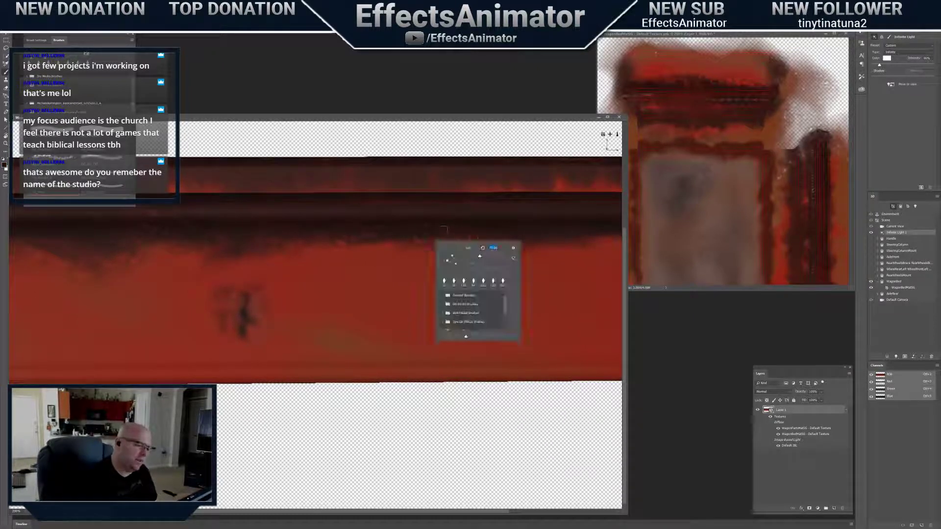
left_click(431, 227)
left_click_drag(423, 238, 419, 251)
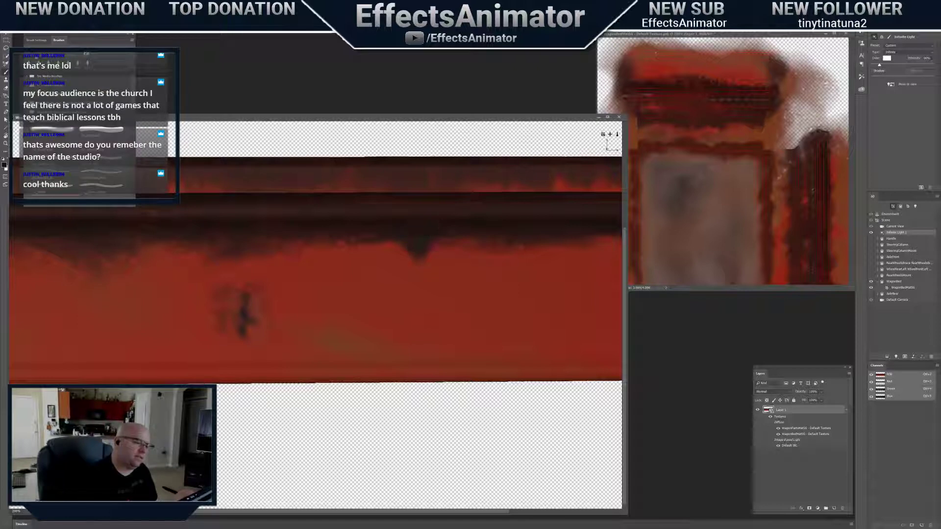
Sample a color beside the drip and reshape it with a resized brush, blending its top into the rim grime
left_click(438, 262, "alt")
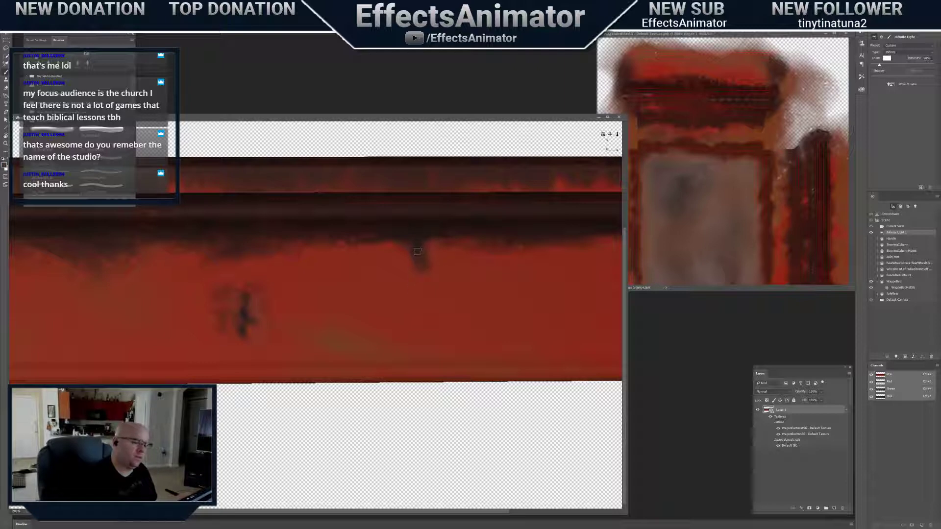
right_click(441, 253)
left_click(421, 244)
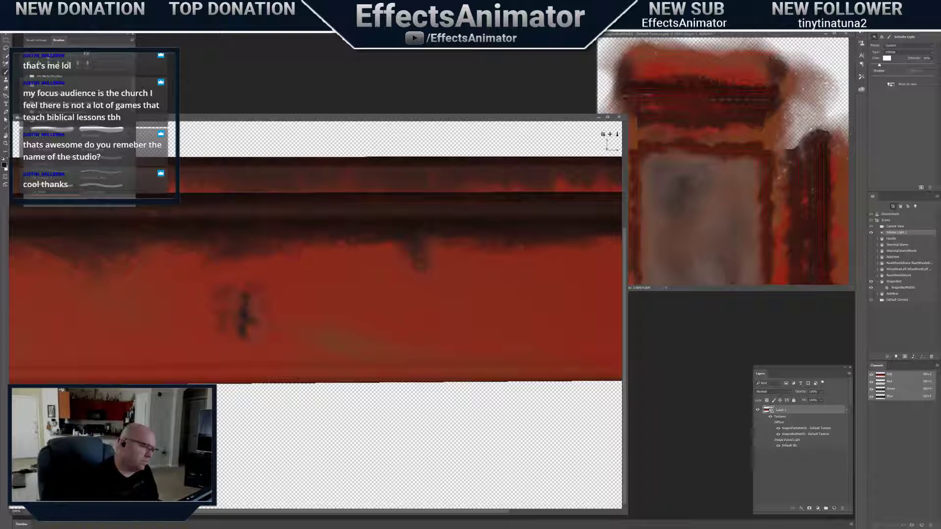
Paint ragged dark grime beneath the rim along the outer long side toward the far corner
left_click_drag(603, 134, 587, 150)
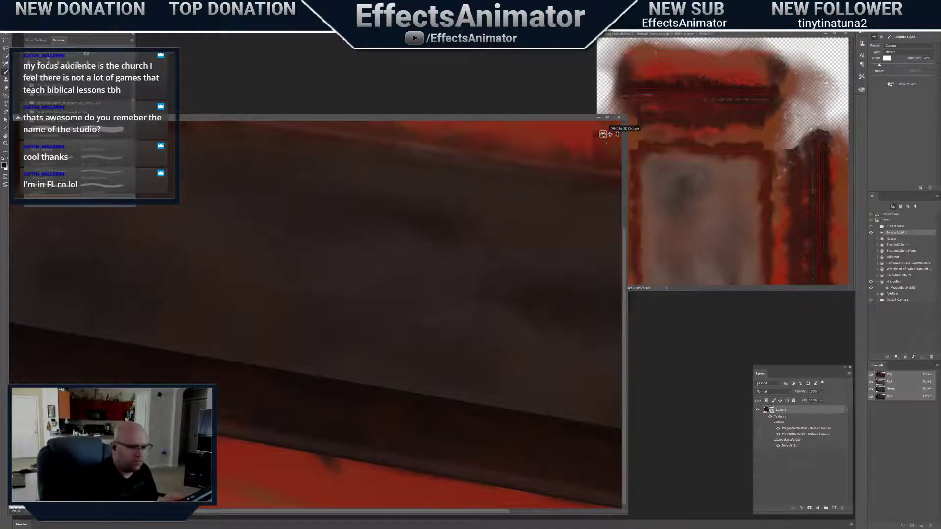
left_click_drag(610, 135, 547, 57)
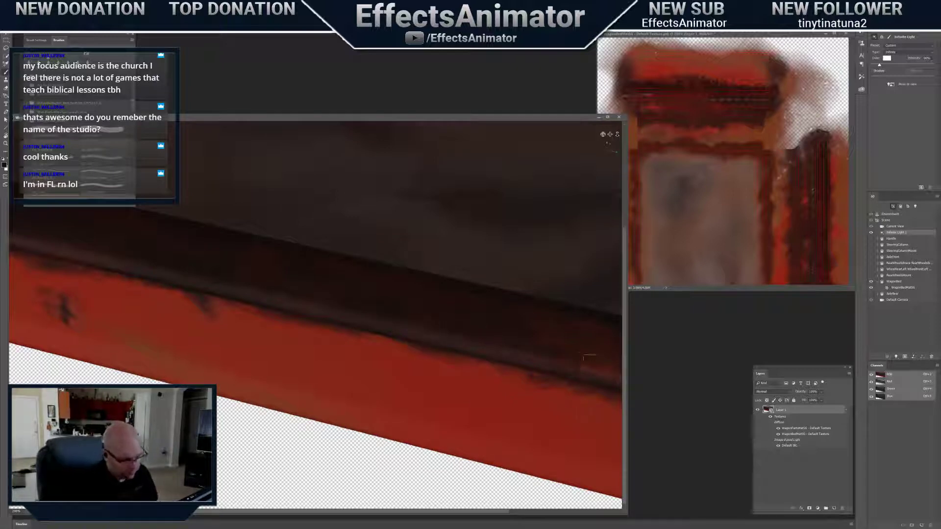
mouse_move(610, 134)
left_mouse_down()
mouse_move(400, 115)
mouse_move(370, 77)
left_mouse_up()
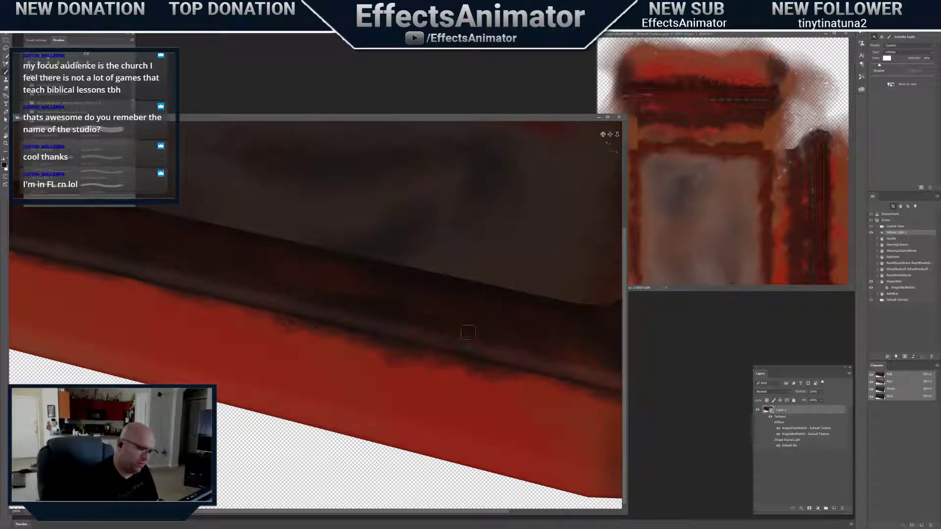
mouse_move(610, 134)
left_mouse_down()
mouse_move(602, 131)
mouse_move(608, 145)
left_mouse_up()
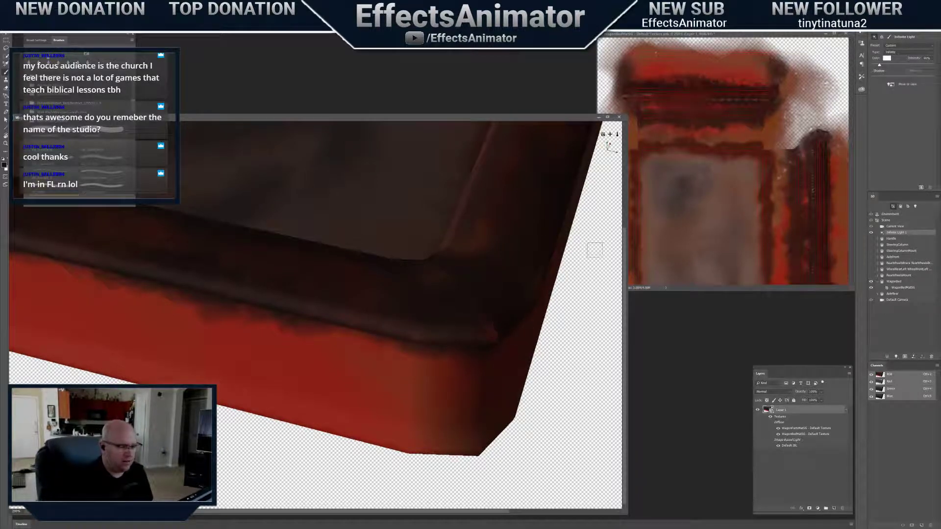
left_click_drag(603, 134, 600, 137)
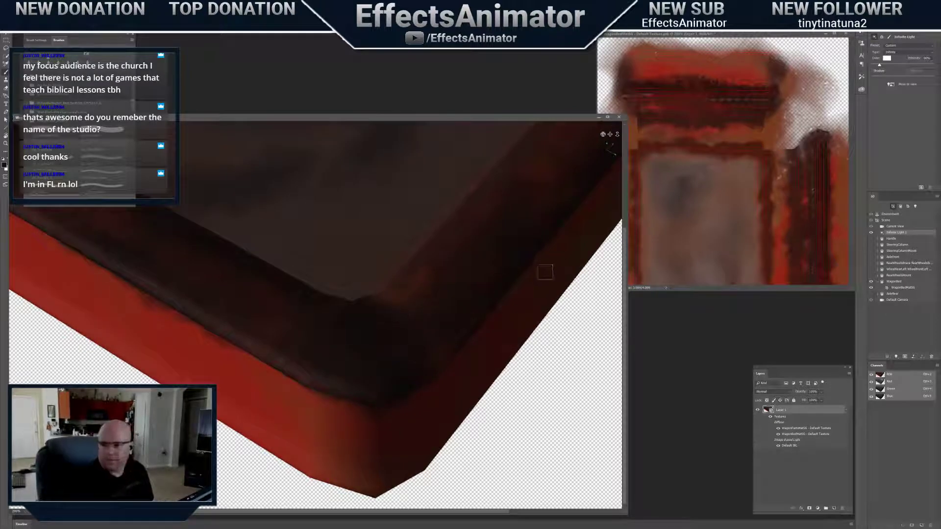
mouse_move(603, 135)
left_mouse_down()
mouse_move(611, 123)
mouse_move(635, 126)
left_mouse_up()
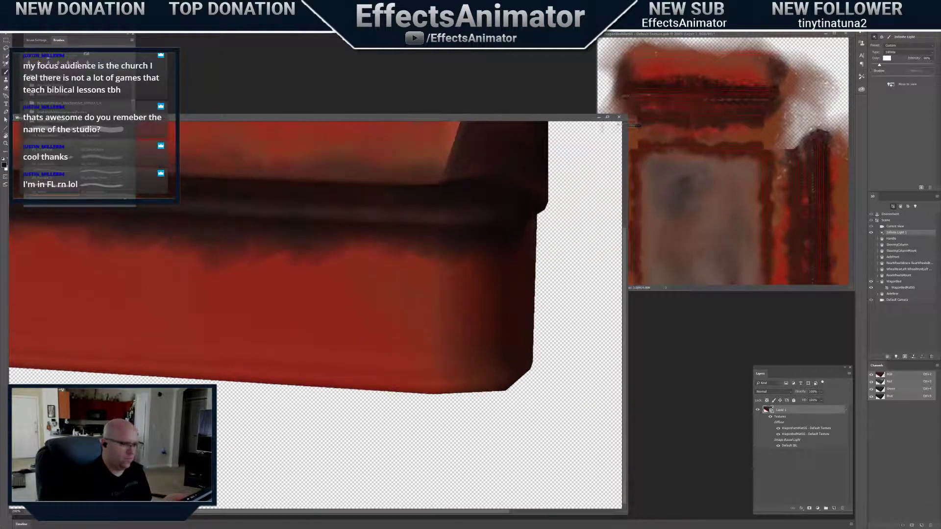
Undo the oversized dark dab near the far corner and paint a small slanted chip there with a resized brush
left_click(375, 318)
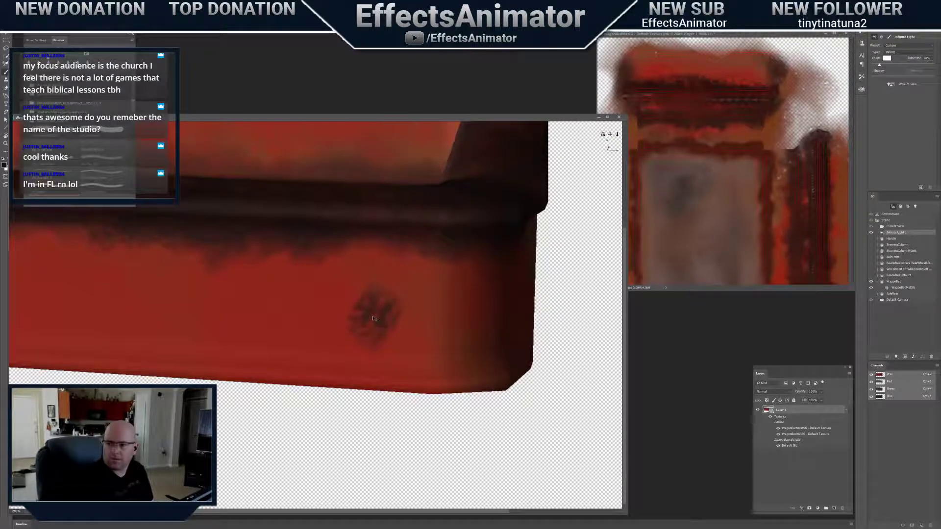
key("ctrl+z")
right_click(417, 317)
mouse_move(374, 297)
left_mouse_down()
mouse_move(387, 327)
mouse_move(376, 303)
left_mouse_up()
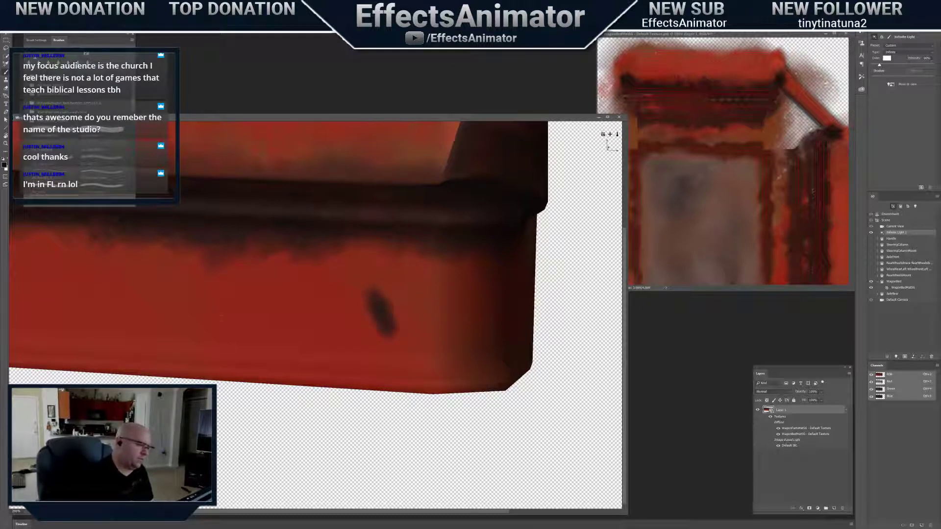
Add several more small dark chips of varied size along the red outer long side
left_click(216, 323)
left_click_drag(603, 134, 643, 142)
left_click(408, 302)
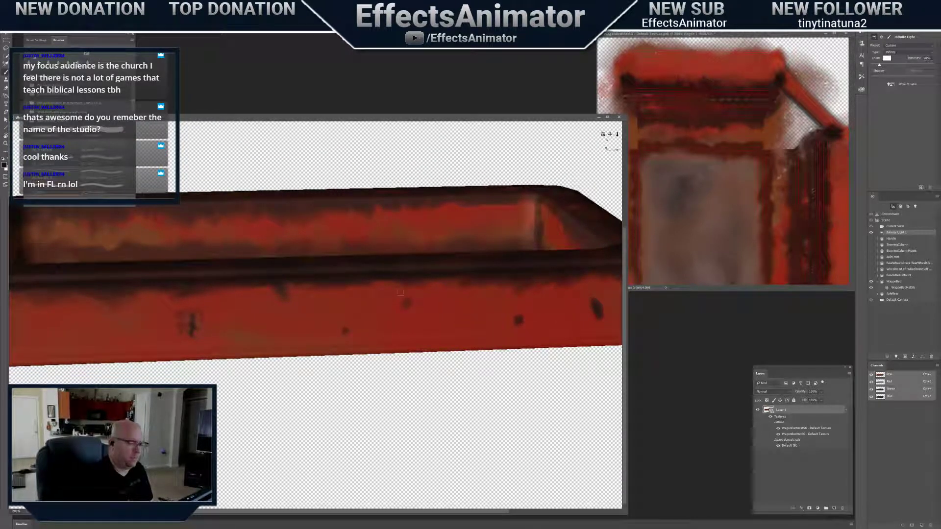
left_click_drag(408, 302, 413, 319)
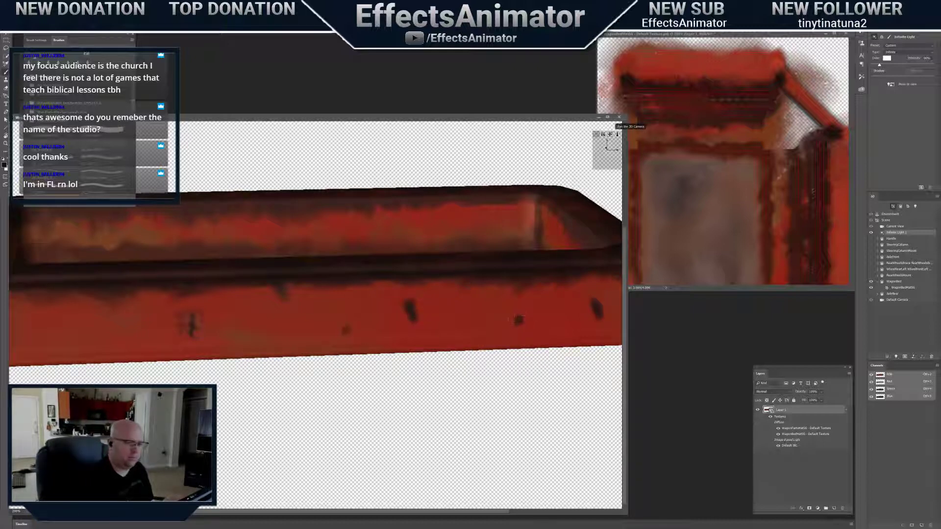
left_click_drag(610, 134, 547, 182)
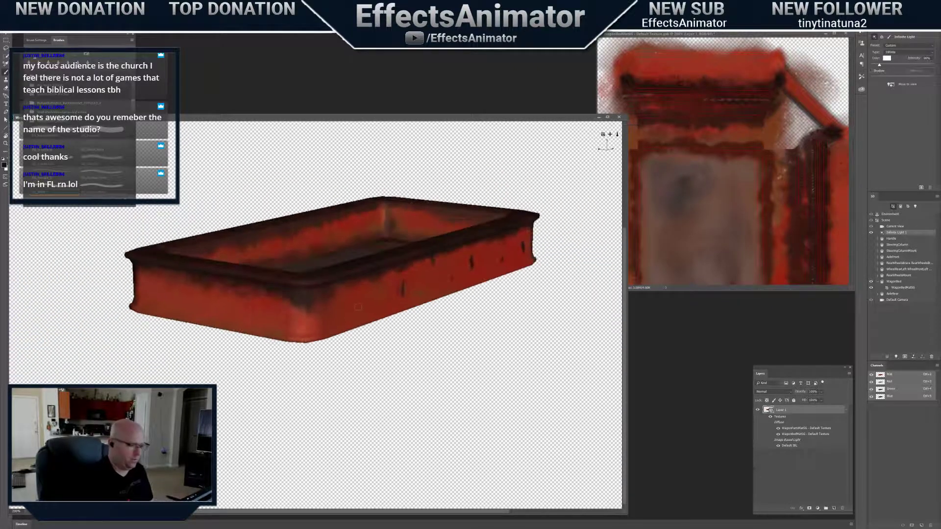
Add a small dark chip on the long side near the corner and paint small dark chips on the red short end
left_click(358, 306)
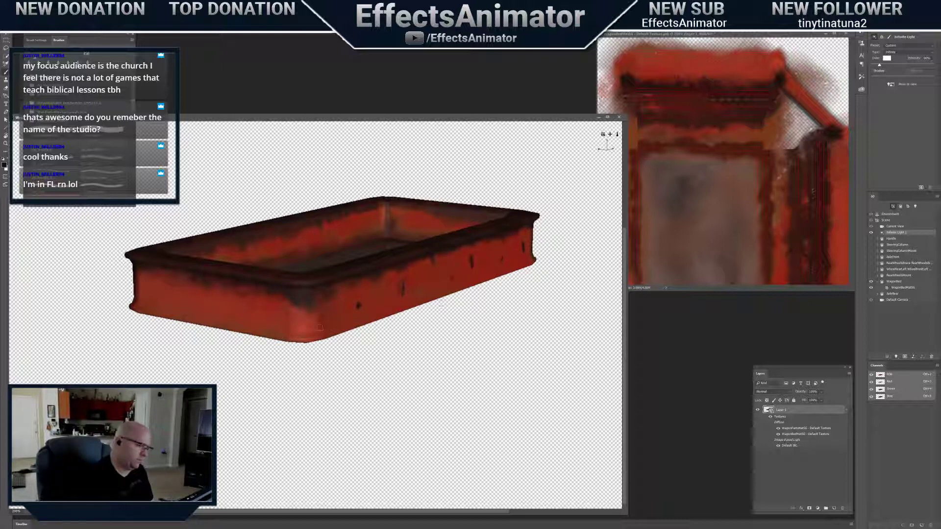
left_click_drag(604, 135, 639, 135)
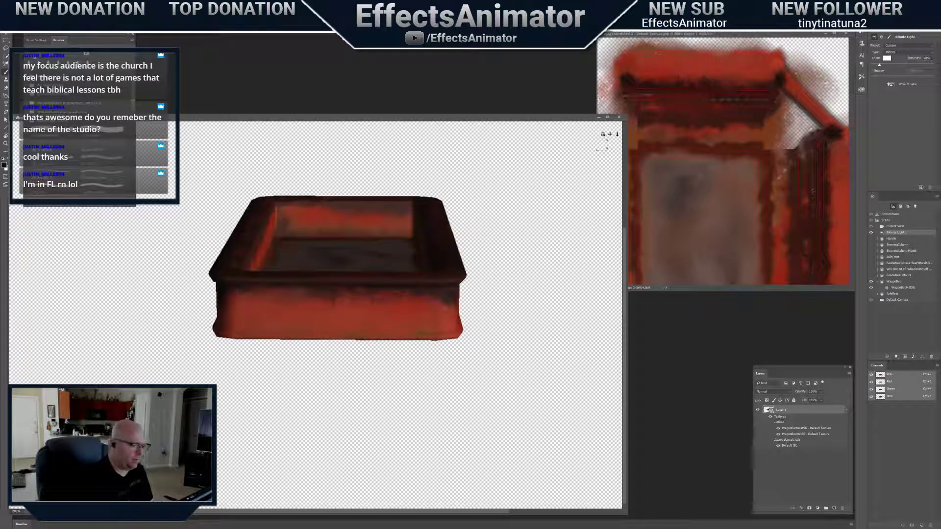
left_click_drag(406, 333, 396, 317)
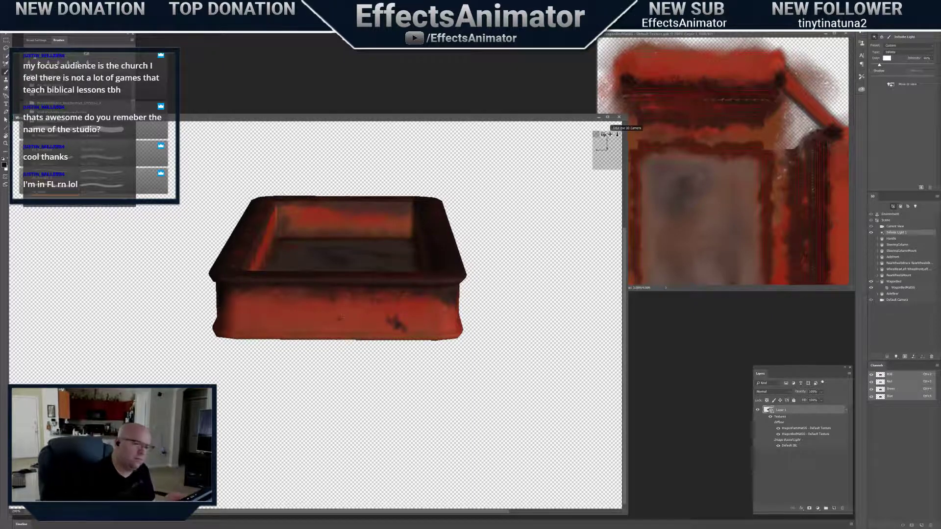
Build up a larger ragged dark patch beside the chips on the short end, filling it in with a resized brush
left_click_drag(610, 134, 606, 150)
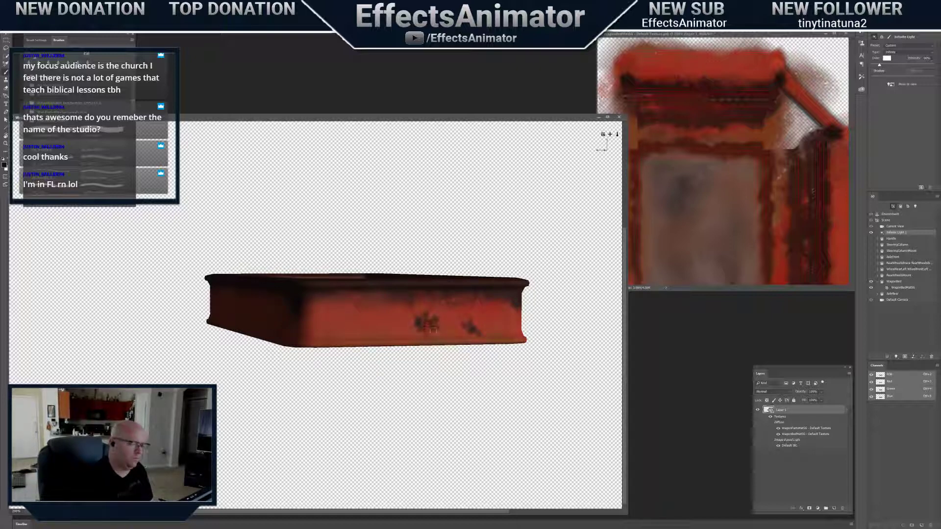
right_click(429, 325)
left_click_drag(473, 338, 479, 338)
key("Return")
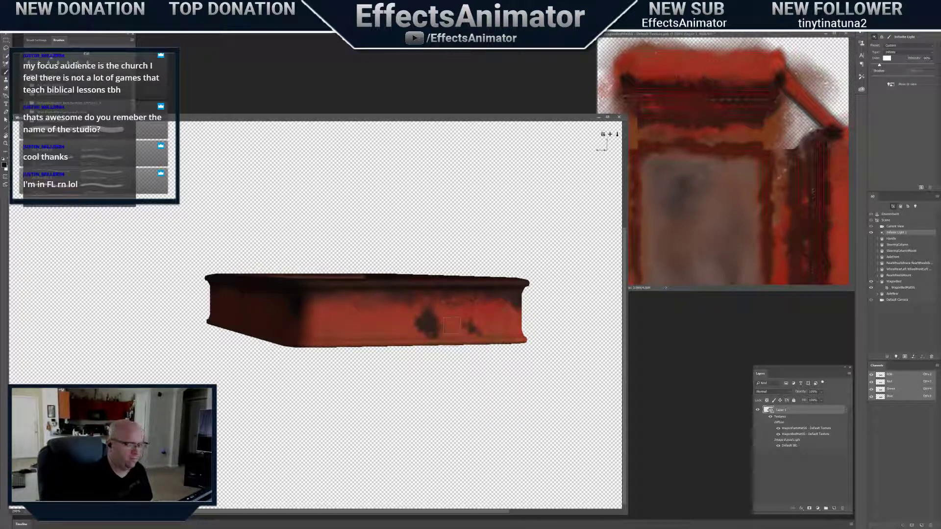
Sample the red between the dark patches on the short end and paint it over the larger patch's edges to narrow it
left_click_drag(617, 134, 583, 125)
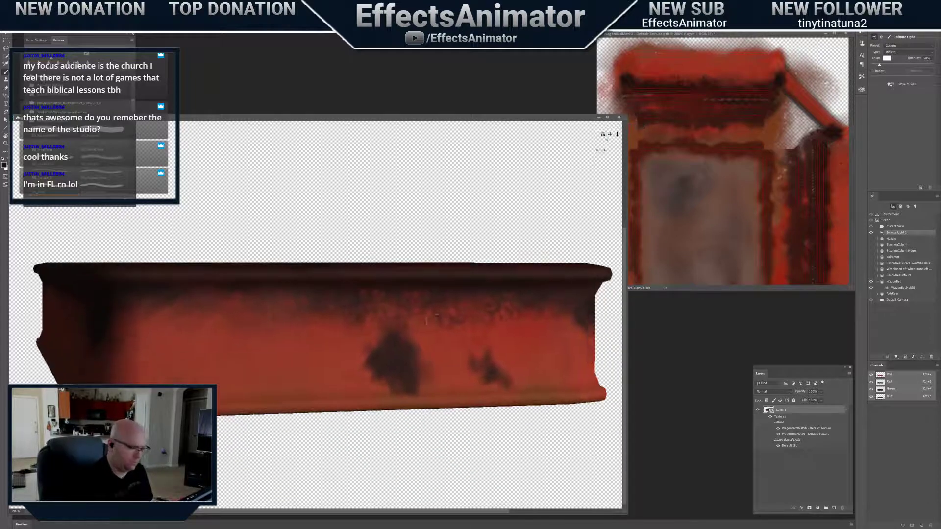
left_click(431, 357, "alt")
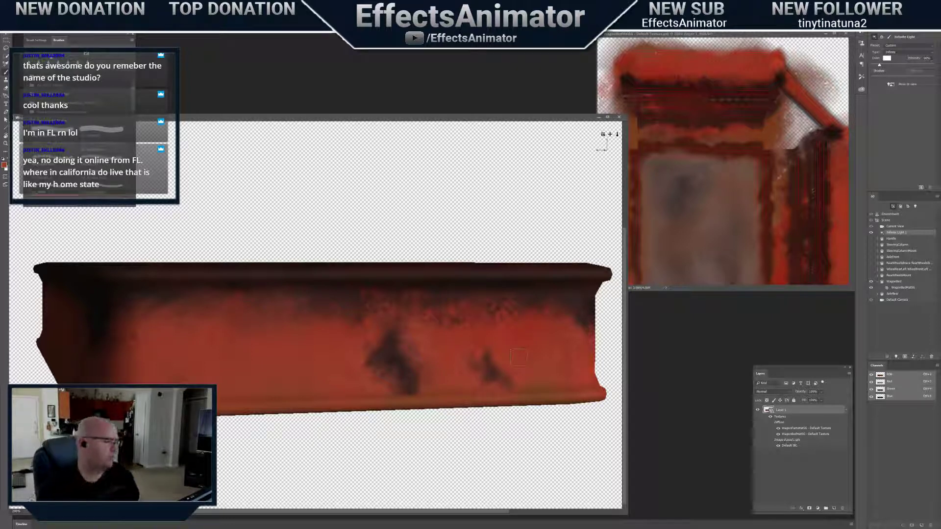
Examine the short end's patches, the dark corner and the adjoining shaded long side from several angles
left_click_drag(610, 134, 555, 62)
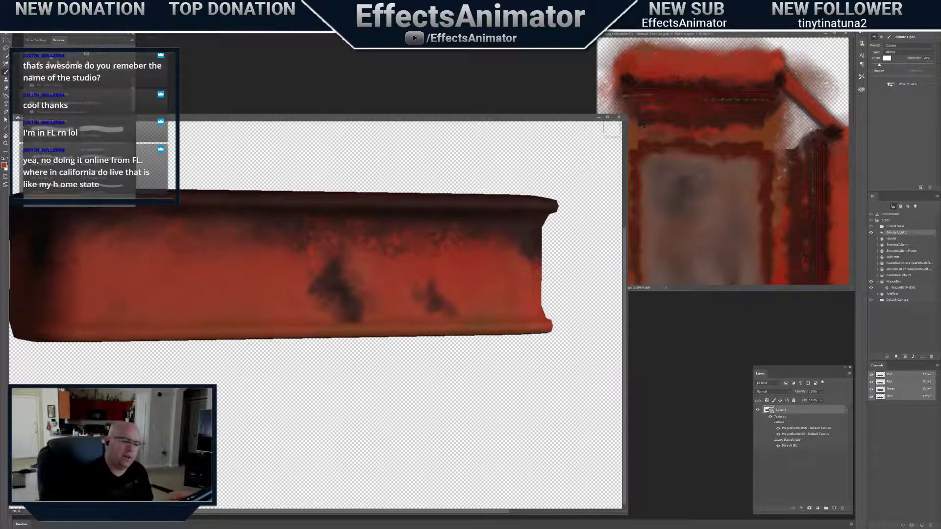
left_click_drag(604, 135, 695, 157)
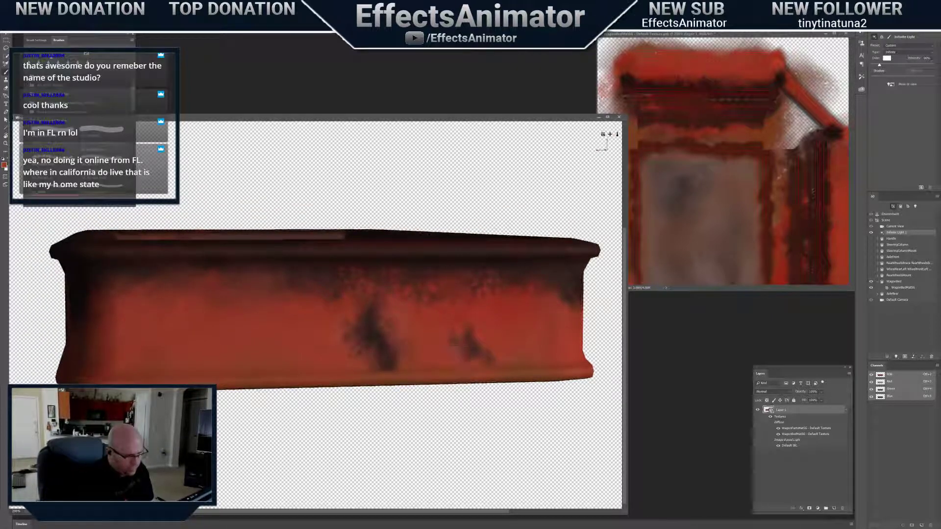
left_click_drag(603, 134, 612, 136)
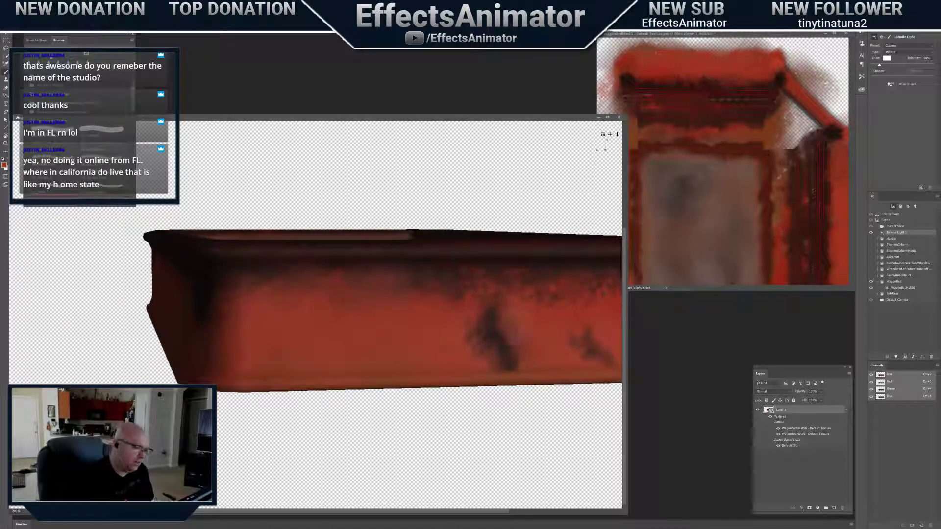
left_click_drag(603, 134, 612, 137)
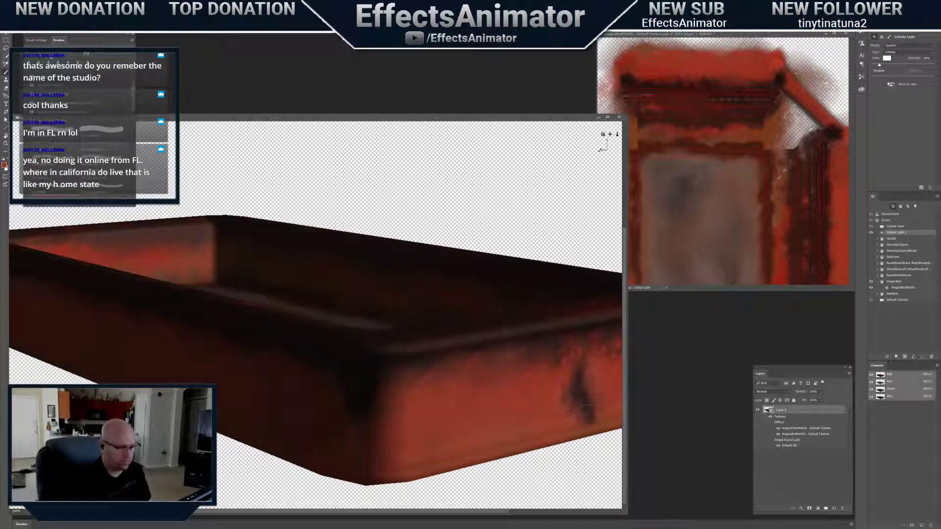
Paint small dark rust spots along the red outer side panel of the wagon bed
left_click_drag(602, 135, 565, 146)
key("v")
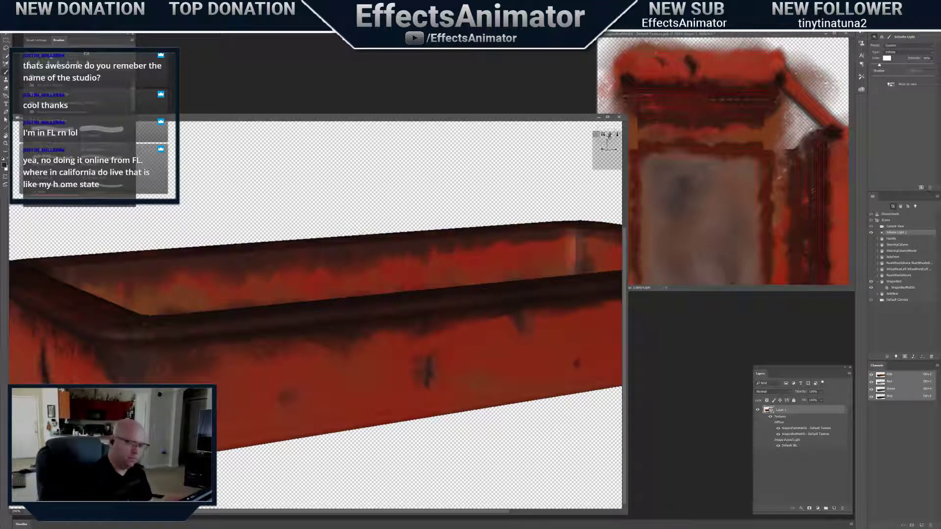
mouse_move(596, 134)
left_mouse_down()
mouse_move(571, 137)
mouse_move(588, 128)
left_mouse_up()
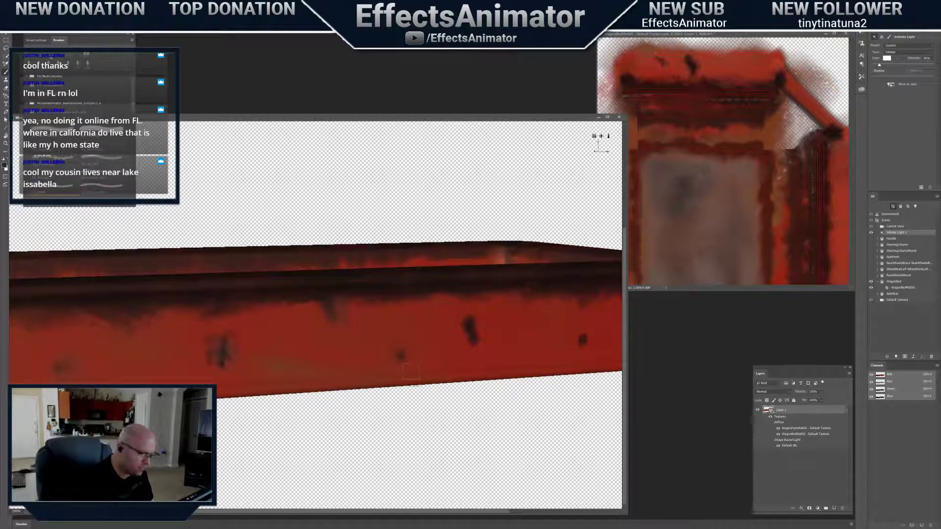
left_click_drag(609, 136, 581, 133)
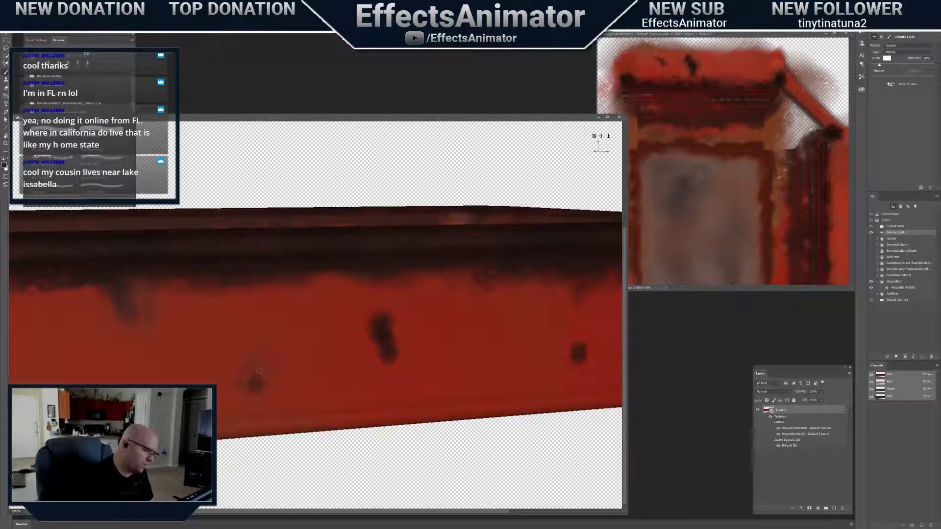
mouse_move(256, 380)
left_mouse_down()
mouse_move(262, 352)
mouse_move(264, 379)
left_mouse_up()
Sample the side panel's red and trim the dark rust spots into thinner, irregular streaks
left_click(268, 362, "alt")
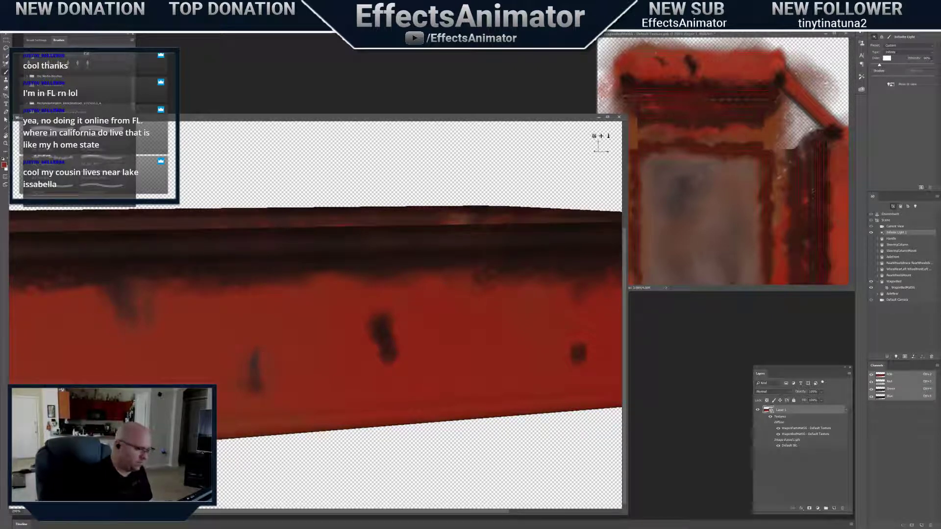
left_click(214, 428, "alt")
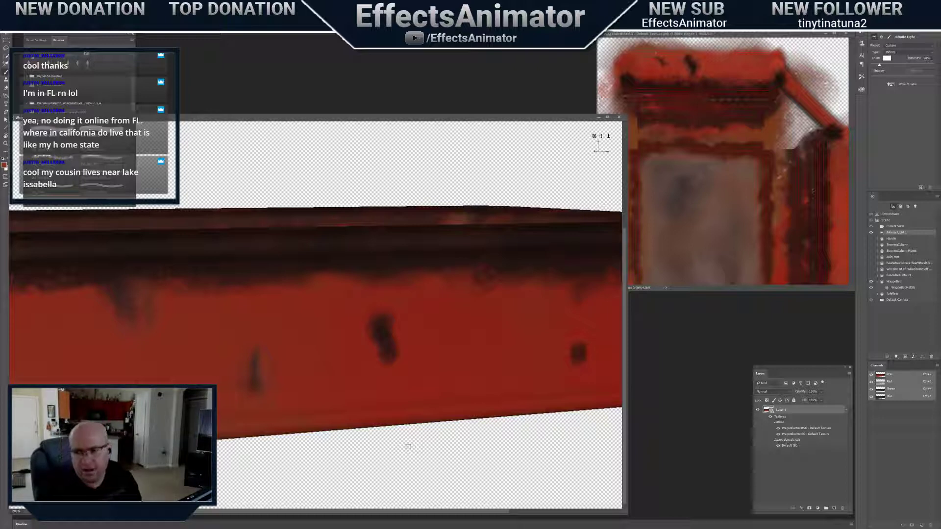
left_click_drag(533, 118, 534, 115)
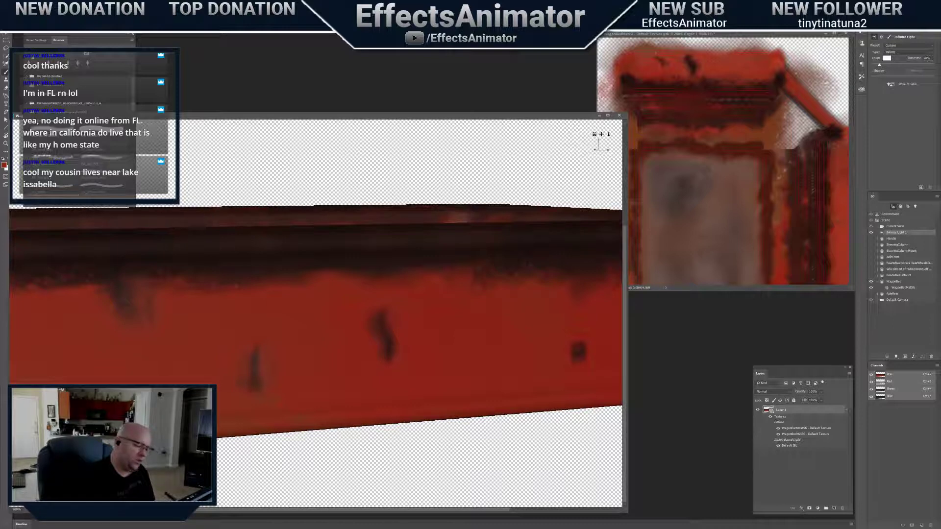
right_click(403, 345)
key("Return")
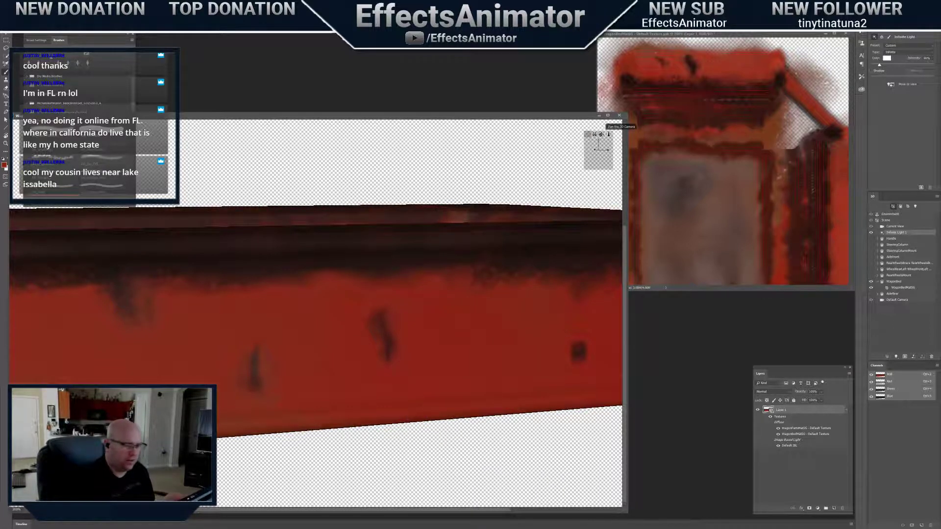
Sample the dark rim color and build the small square spot on the side panel into a broad, irregular rust patch
left_click_drag(594, 134, 581, 154)
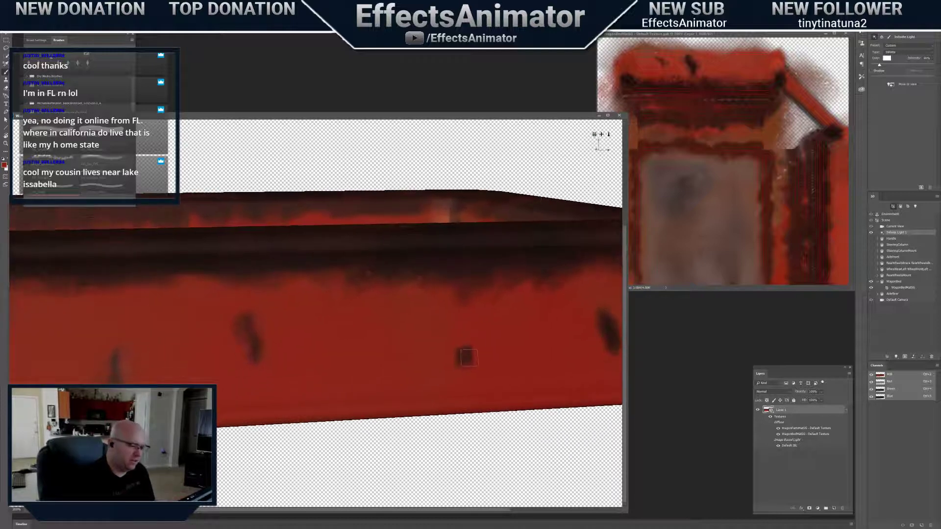
left_click(493, 245, "alt")
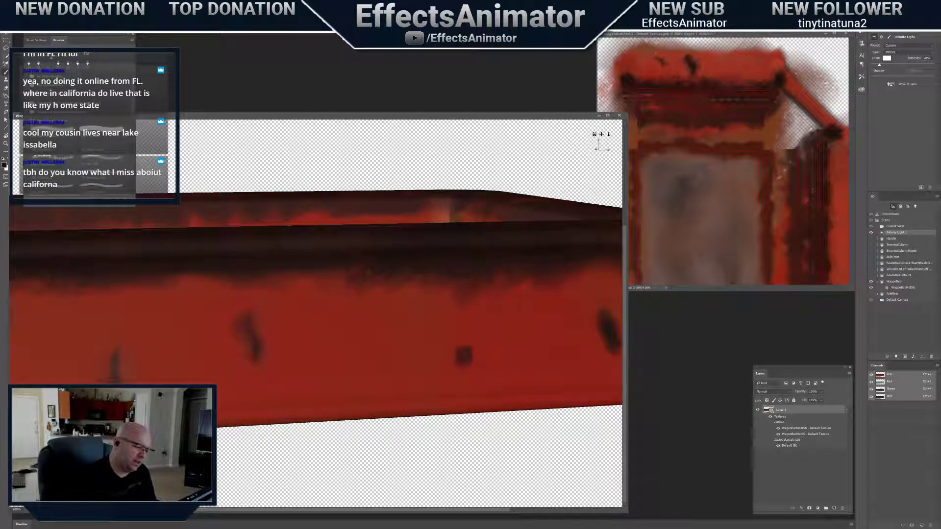
left_click_drag(469, 351, 476, 339)
right_click(498, 340)
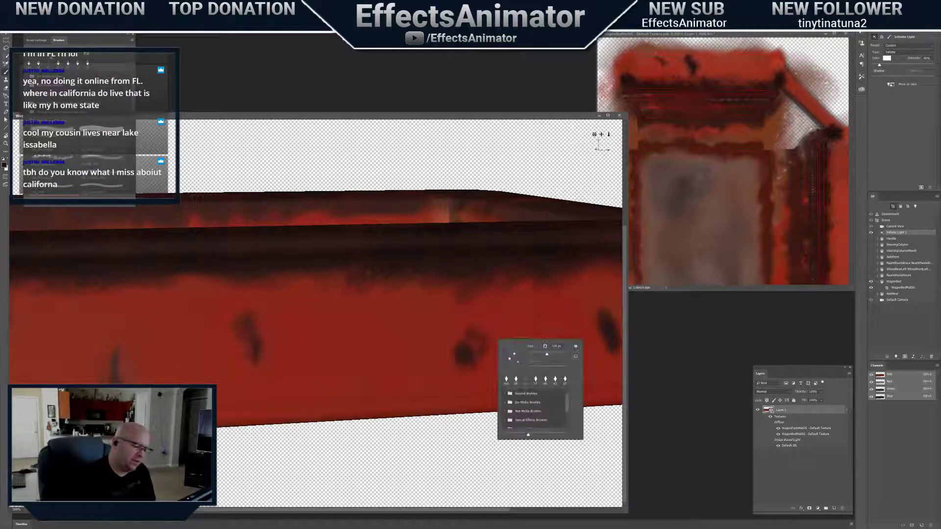
mouse_move(466, 354)
left_mouse_down()
mouse_move(461, 367)
mouse_move(471, 372)
mouse_move(381, 352)
mouse_move(420, 348)
mouse_move(399, 340)
mouse_move(461, 376)
left_mouse_up()
right_click(453, 323)
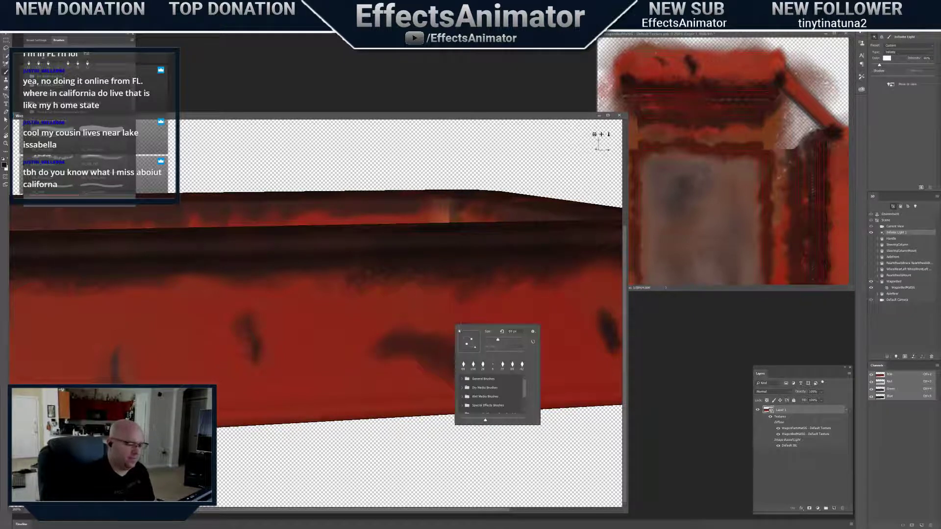
double_click(503, 364)
mouse_move(417, 314)
left_mouse_down()
mouse_move(423, 351)
mouse_move(470, 364)
left_mouse_up()
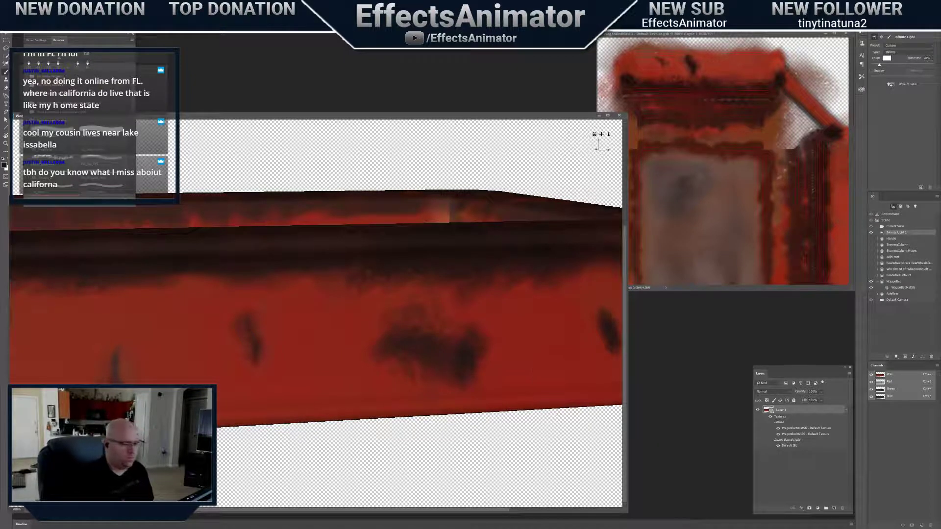
Sample red from the wagon bed's underside and blend it over the brown patches and edges
mouse_move(609, 135)
left_mouse_down()
mouse_move(607, 120)
mouse_move(595, 139)
mouse_move(607, 120)
mouse_move(597, 128)
mouse_move(609, 138)
mouse_move(608, 128)
left_mouse_up()
left_click(320, 231)
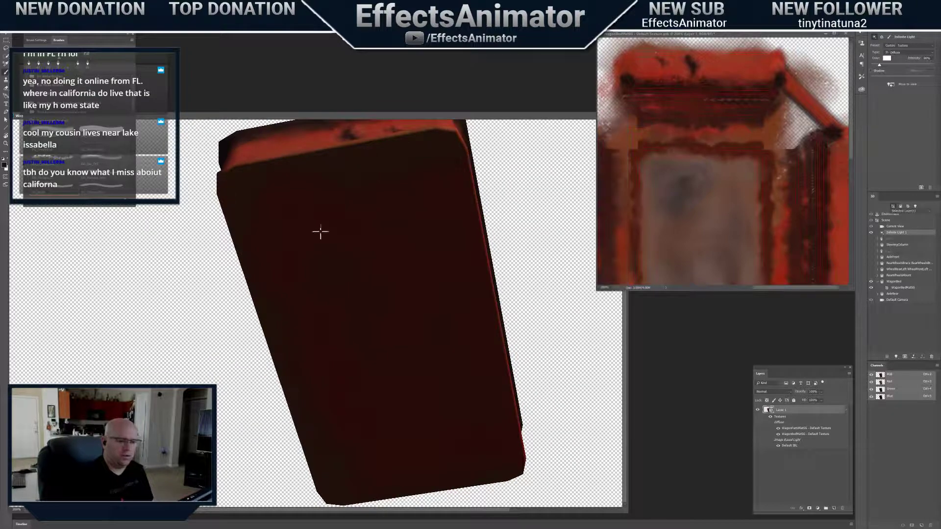
left_click(741, 251)
key("ctrl+minus")
key("ctrl+minus")
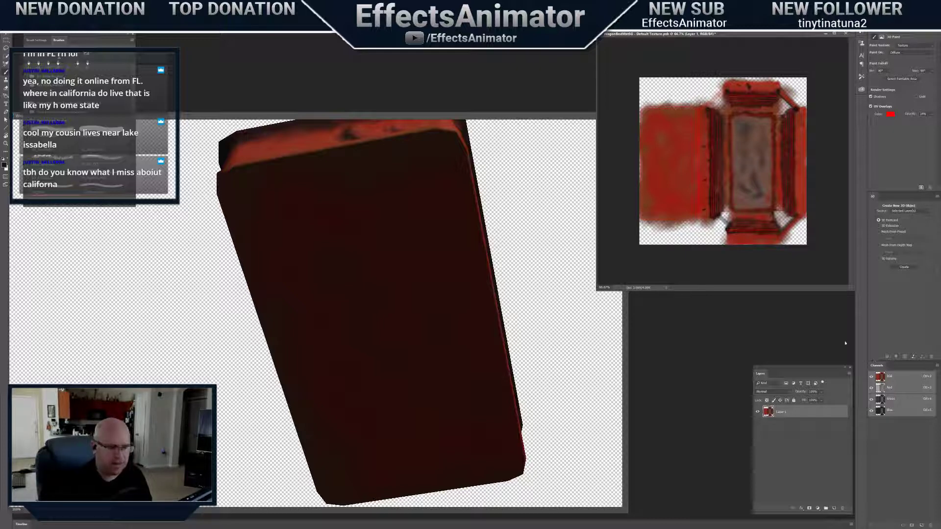
left_click(545, 117)
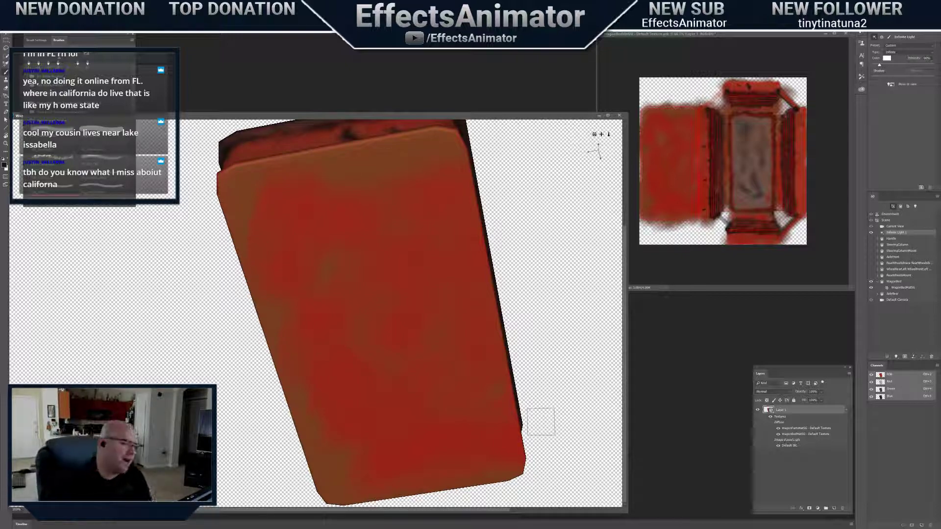
mouse_move(601, 134)
left_mouse_down()
mouse_move(565, 140)
mouse_move(610, 125)
mouse_move(596, 144)
left_mouse_up()
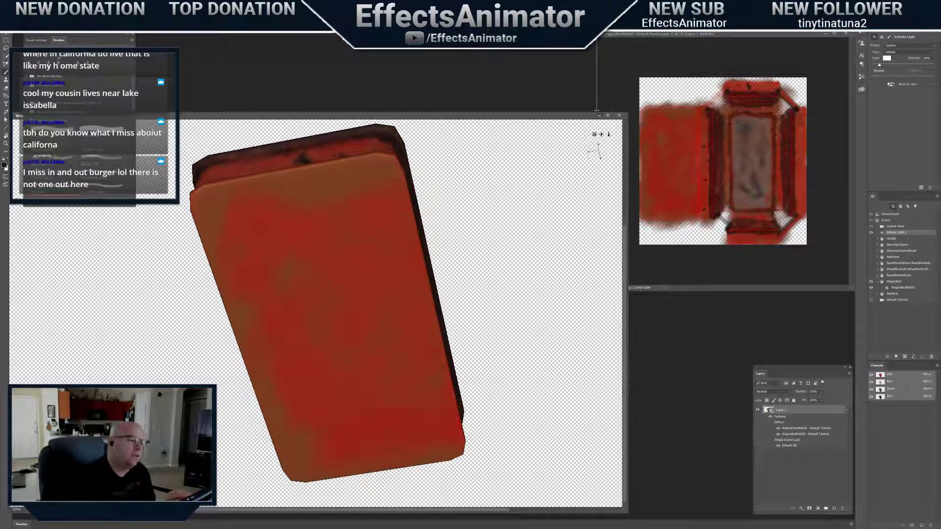
left_click(236, 213, "alt")
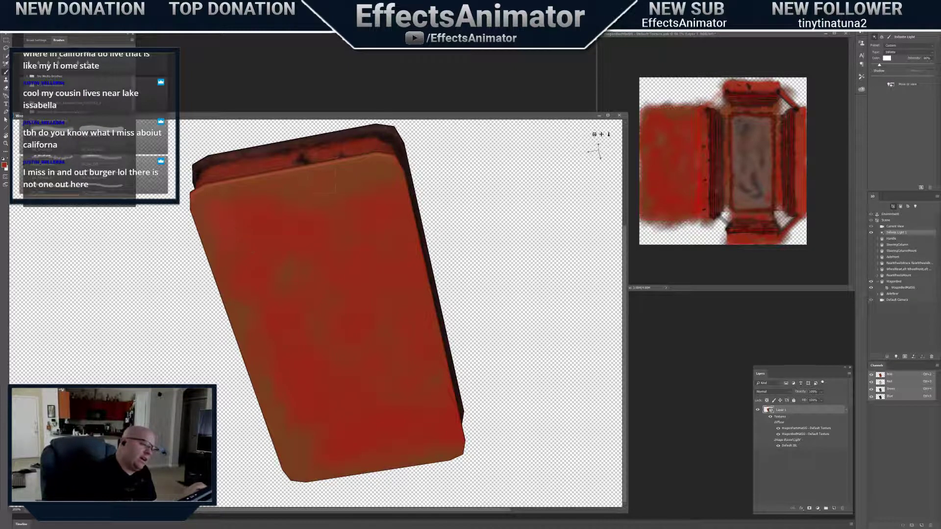
right_click(353, 215)
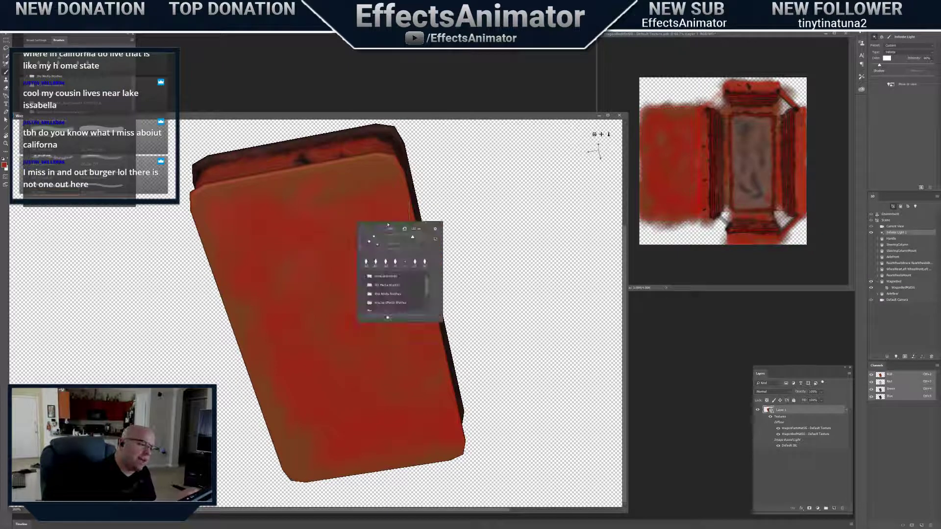
left_click(342, 200)
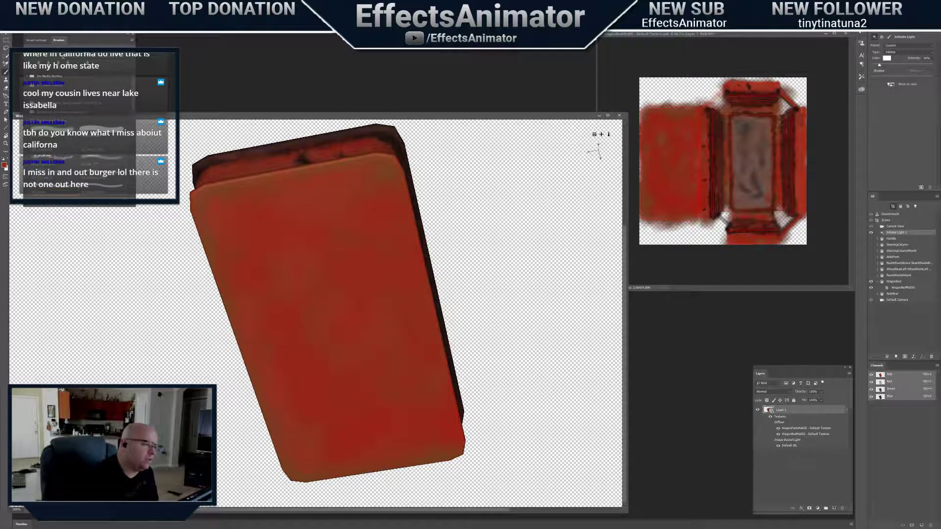
Pick up a rusty tone from the dark and orange bands of the texture map and brush brownish patches onto the underside
left_click_drag(596, 138, 563, 186)
mouse_move(603, 135)
left_mouse_down()
mouse_move(553, 219)
mouse_move(577, 184)
left_mouse_up()
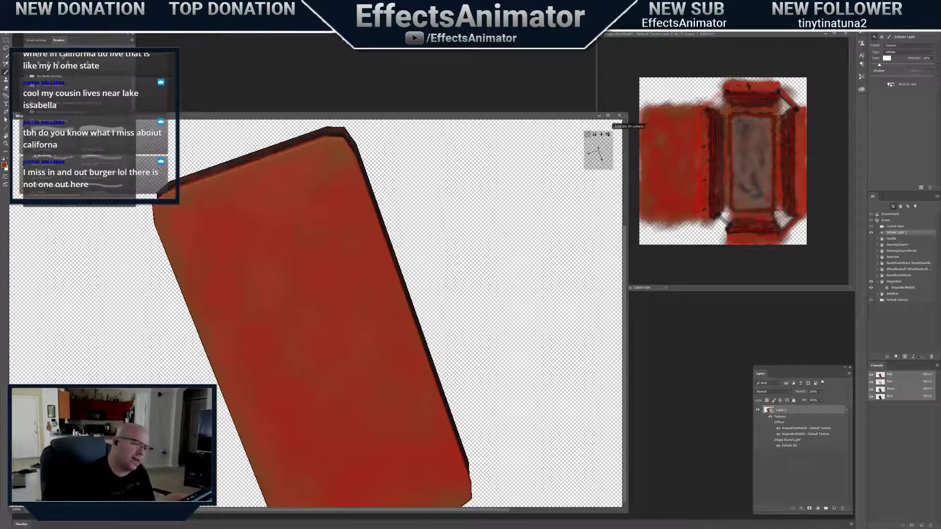
left_click_drag(608, 134, 602, 133)
left_click_drag(602, 134, 607, 122)
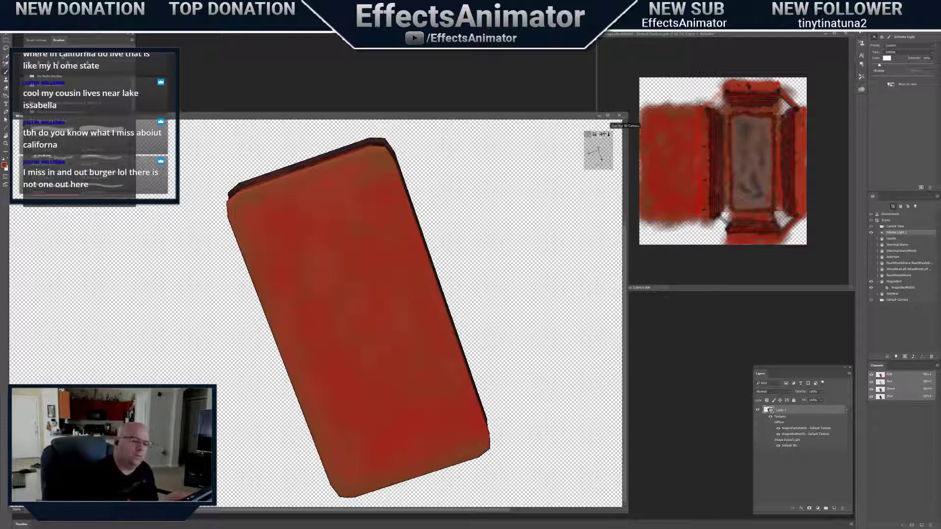
left_click_drag(602, 134, 577, 126)
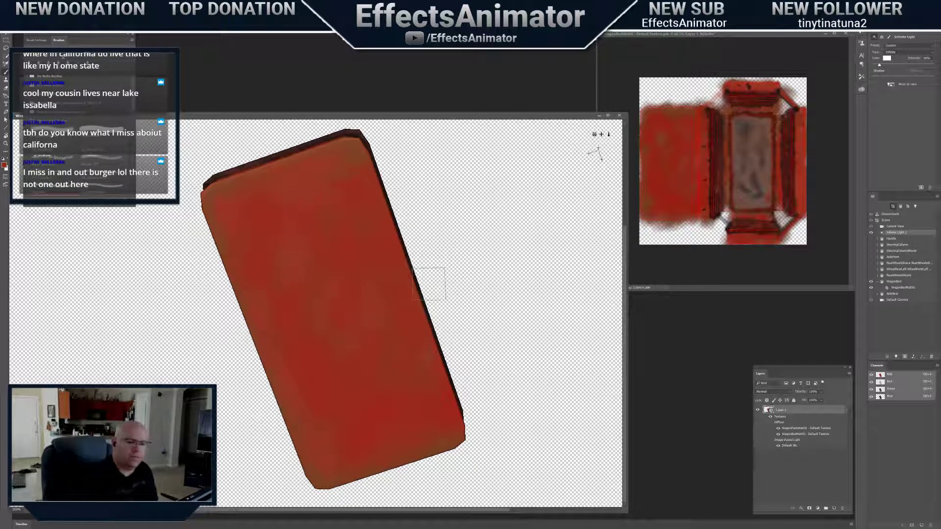
left_click(722, 251)
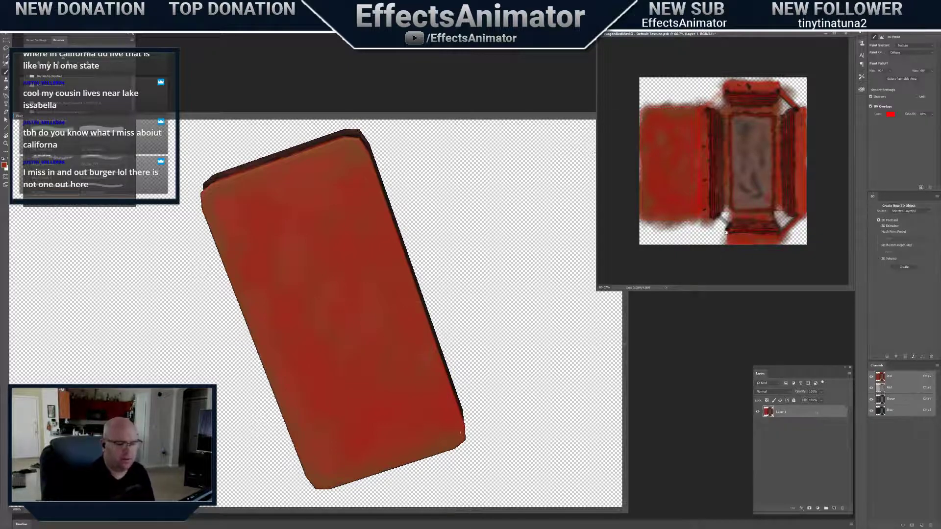
scroll(724, 230, "up", 6)
left_click_drag(725, 244, 727, 271)
scroll(725, 271, "up", 2)
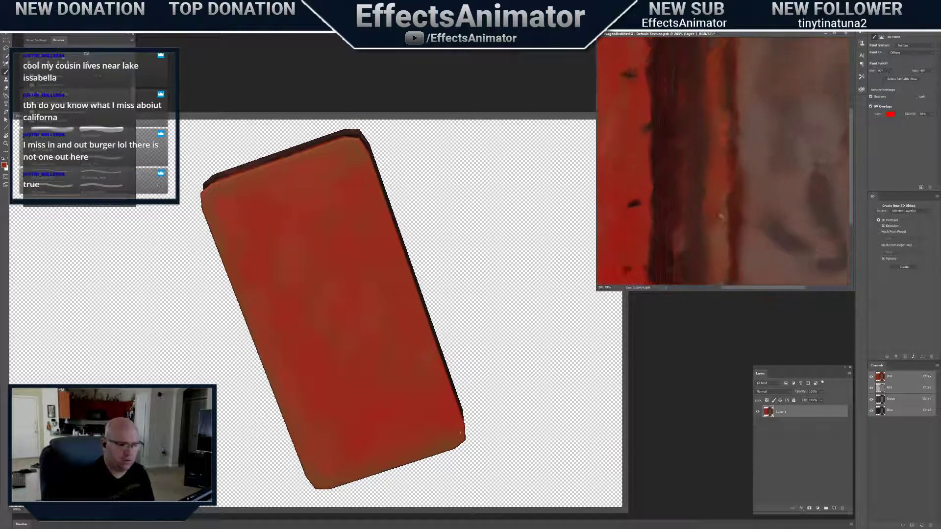
left_click(443, 375)
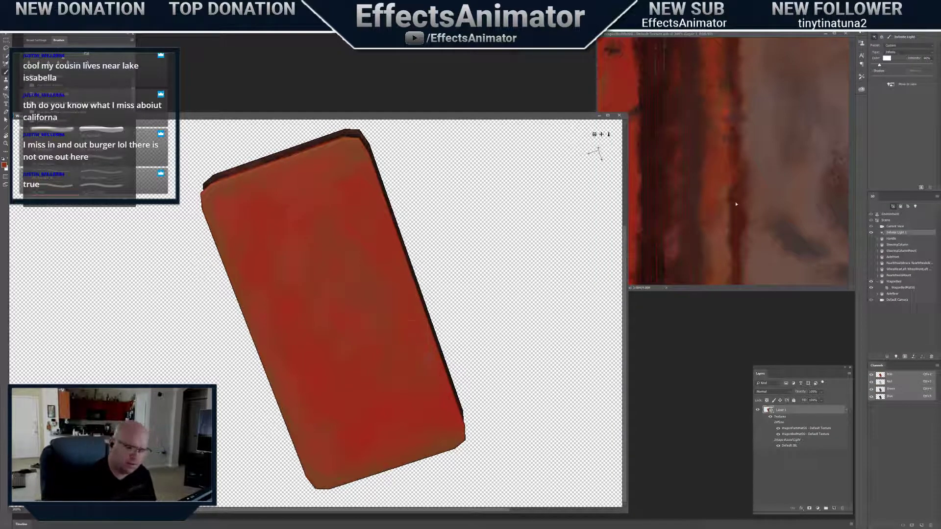
Pick up a dark rust color from the texture map and paint large, soft rust patches over the underside, leaving red edges
left_click(722, 170)
left_click(358, 272)
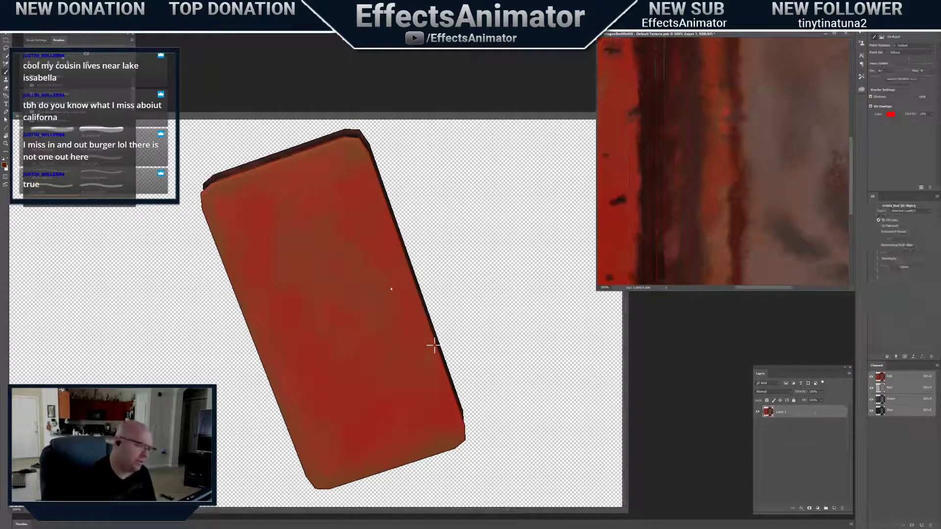
mouse_move(348, 211)
left_mouse_down()
mouse_move(343, 230)
mouse_move(290, 203)
mouse_move(304, 234)
mouse_move(269, 229)
mouse_move(337, 195)
mouse_move(346, 252)
mouse_move(256, 240)
mouse_move(245, 213)
mouse_move(339, 288)
mouse_move(285, 283)
left_mouse_up()
right_click(330, 235)
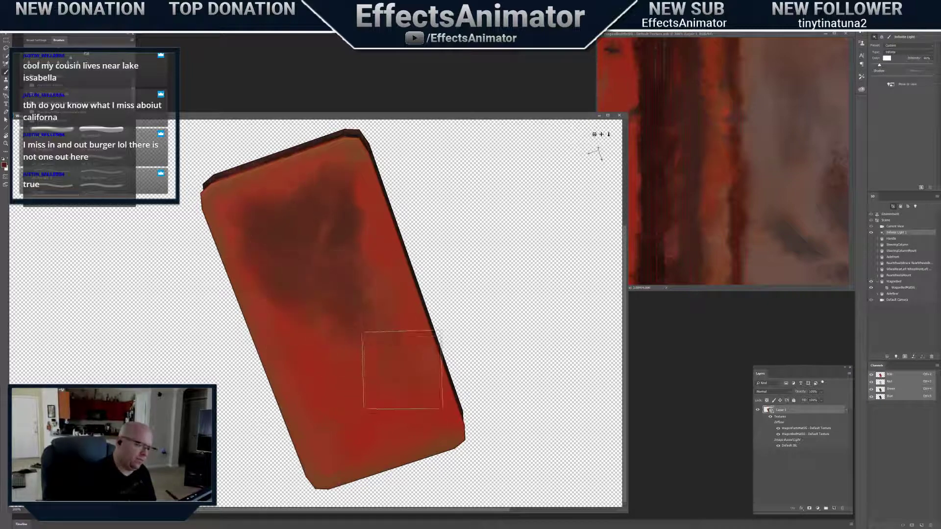
mouse_move(402, 370)
left_mouse_down()
mouse_move(359, 341)
mouse_move(361, 331)
mouse_move(355, 336)
mouse_move(351, 354)
mouse_move(441, 425)
mouse_move(435, 357)
mouse_move(325, 366)
mouse_move(286, 308)
mouse_move(283, 318)
mouse_move(364, 380)
mouse_move(330, 368)
mouse_move(316, 394)
mouse_move(393, 406)
mouse_move(372, 380)
mouse_move(333, 422)
mouse_move(411, 410)
mouse_move(332, 422)
mouse_move(320, 439)
mouse_move(376, 421)
mouse_move(383, 381)
left_mouse_up()
left_click_drag(594, 134, 596, 147)
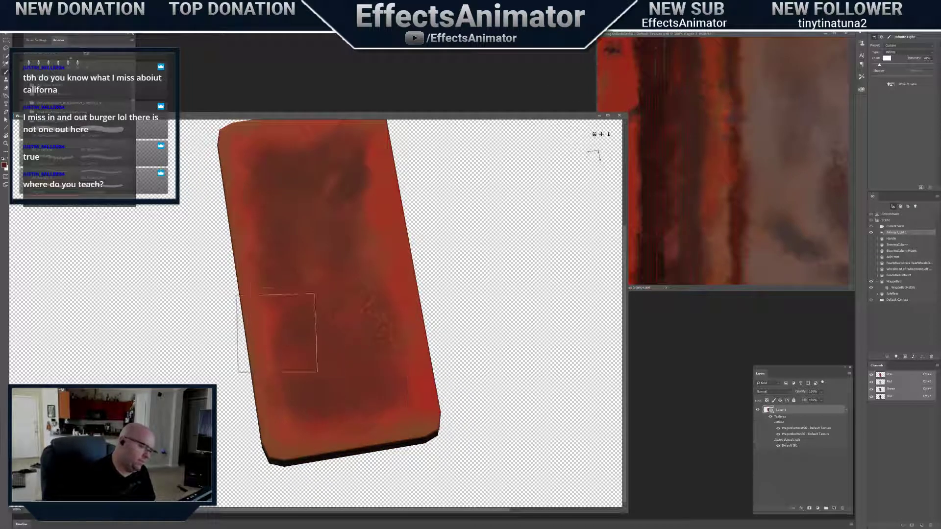
mouse_move(277, 333)
left_mouse_down()
mouse_move(284, 384)
mouse_move(350, 388)
mouse_move(388, 308)
mouse_move(394, 213)
left_mouse_up()
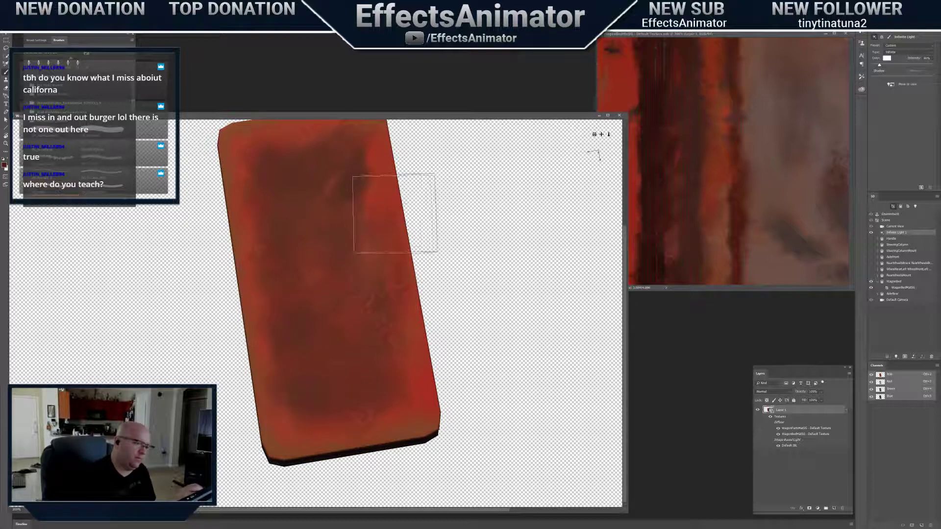
mouse_move(601, 134)
left_mouse_down()
mouse_move(584, 153)
mouse_move(618, 190)
left_mouse_up()
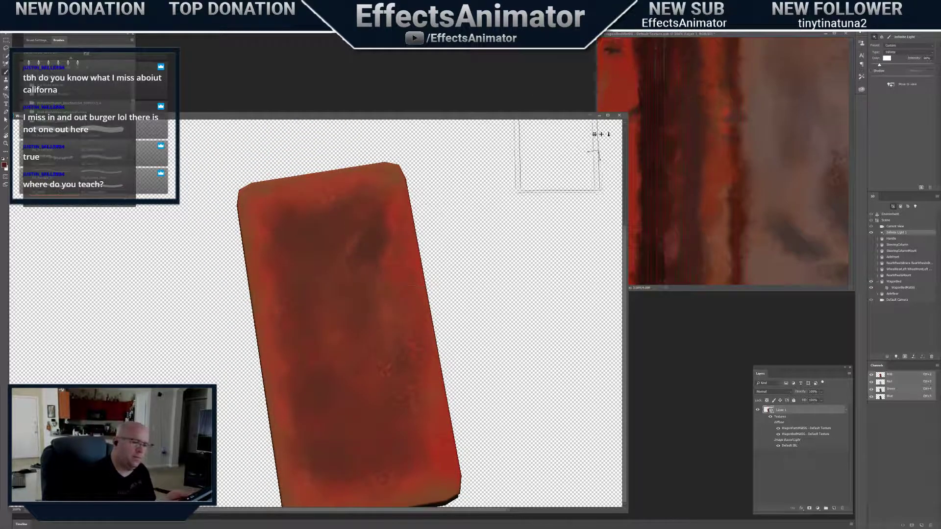
Adjust the brush and add darker rust blotches near the upper corners of the underside with a dark tone
right_click(400, 242)
key("Return")
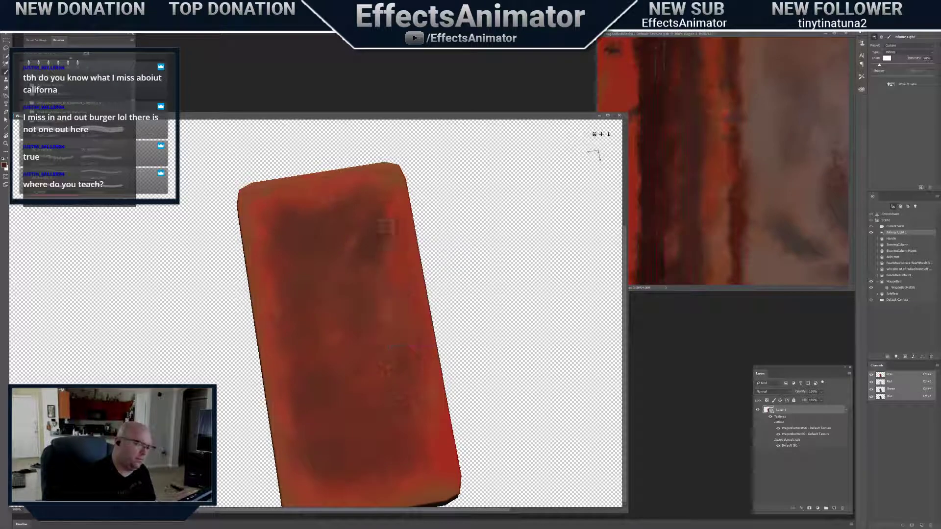
right_click(399, 229)
key("Return")
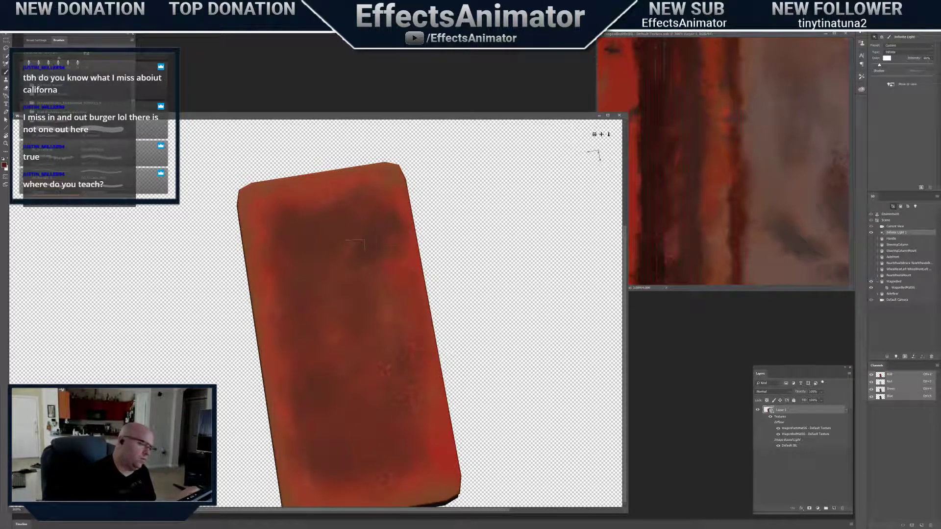
left_click(692, 214)
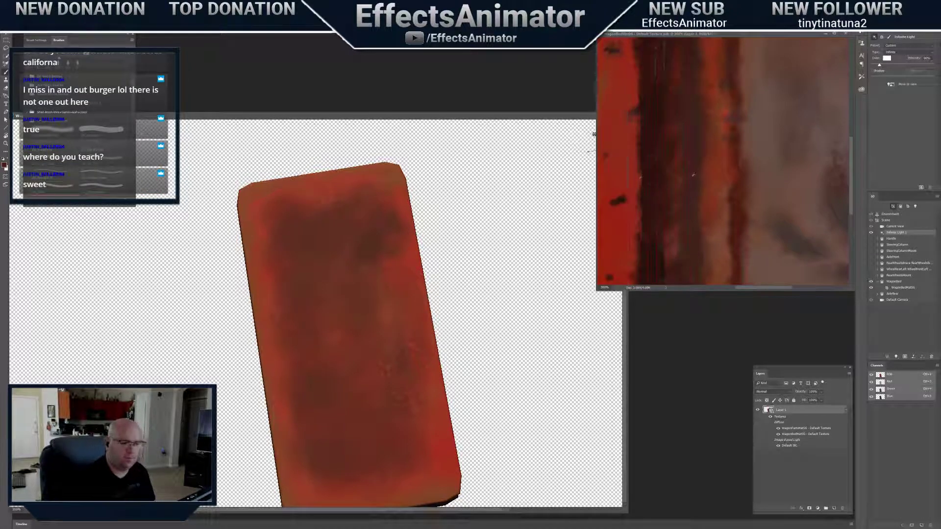
left_click(324, 271)
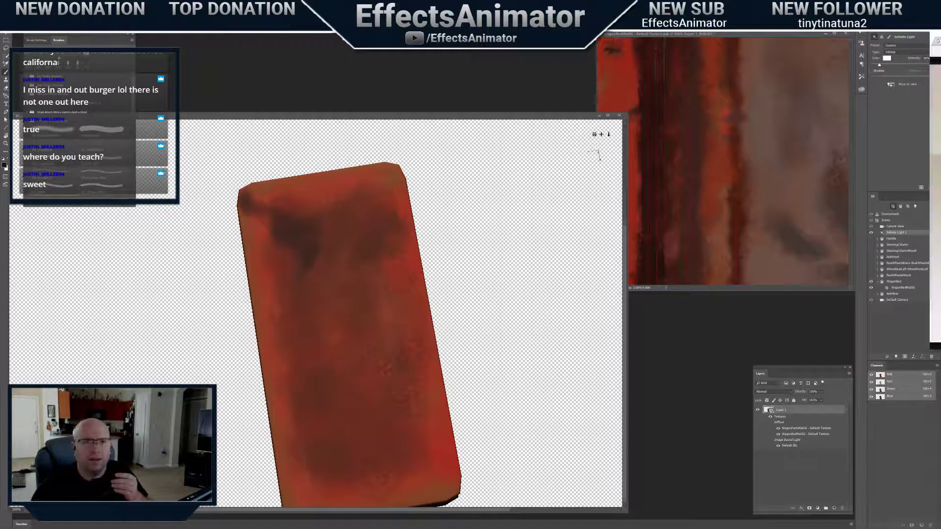
Bring the browser window with the rusty wagon reference photo next to the painted underside for comparison
left_click_drag(940, 43, 597, 93)
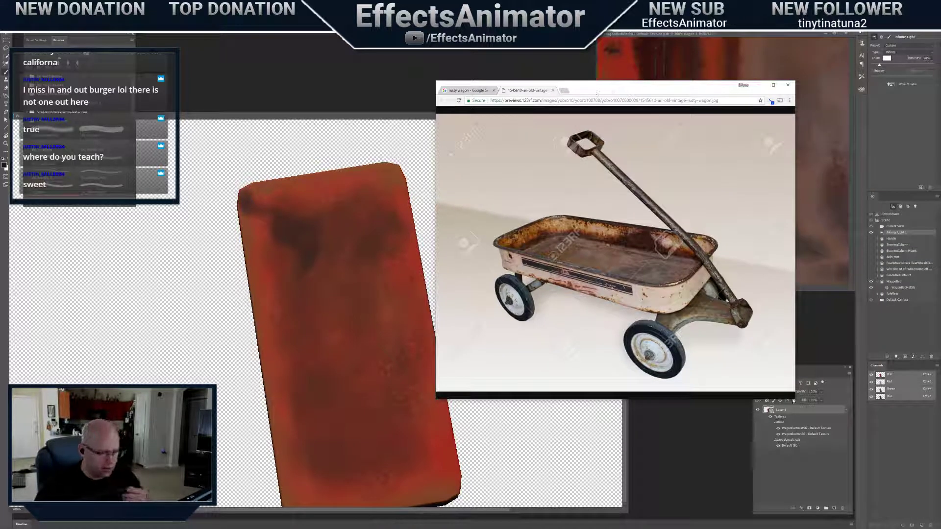
Enlarge the rusty wagon reference photo, examine the rust along the wagon bed's rim and sides, and put the browser away
left_click_drag(795, 399, 902, 456)
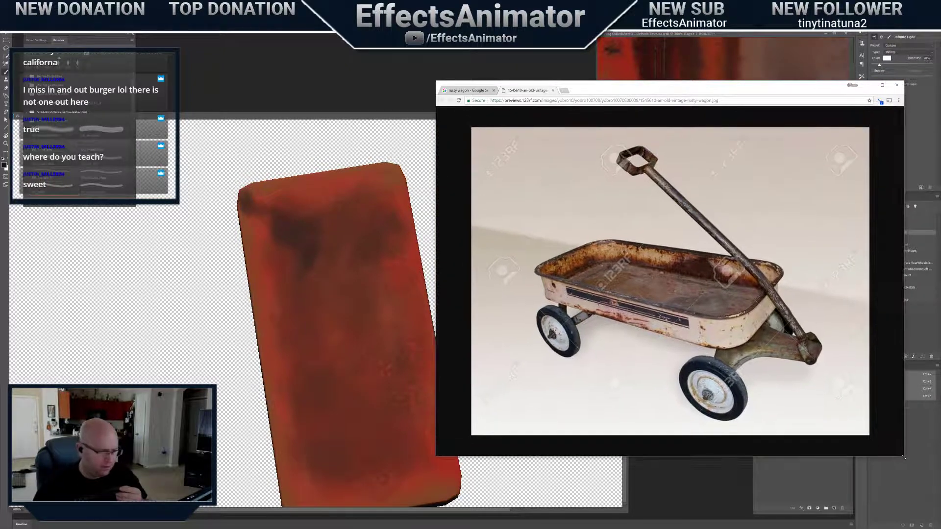
scroll(694, 311, "up", 1)
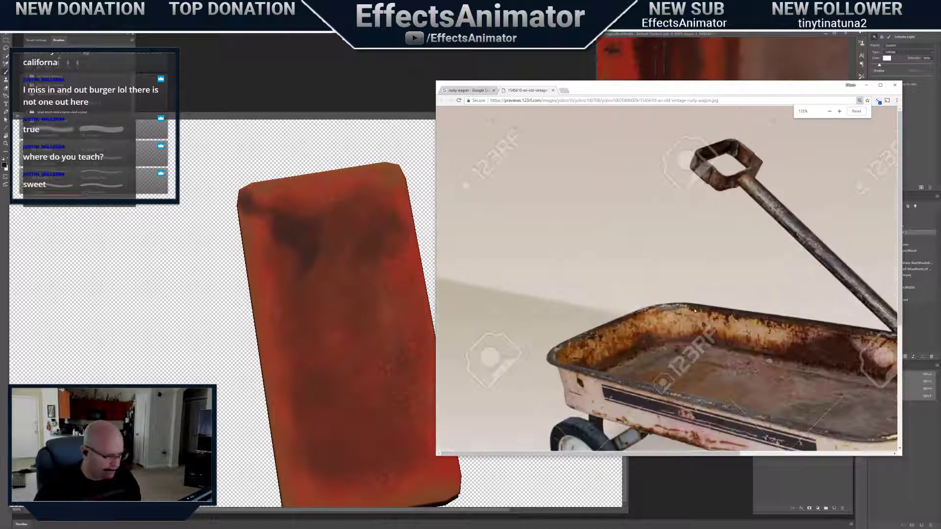
scroll(695, 313, "down", 2)
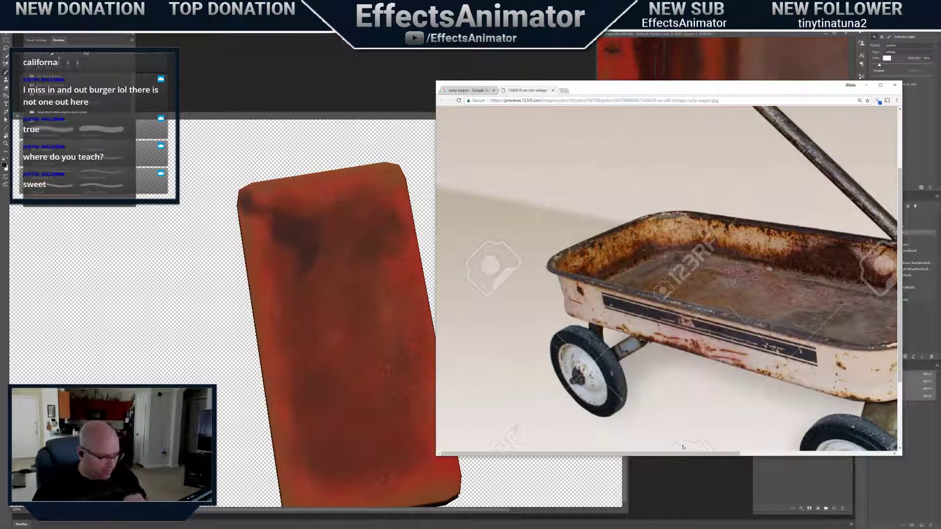
left_click_drag(686, 453, 749, 453)
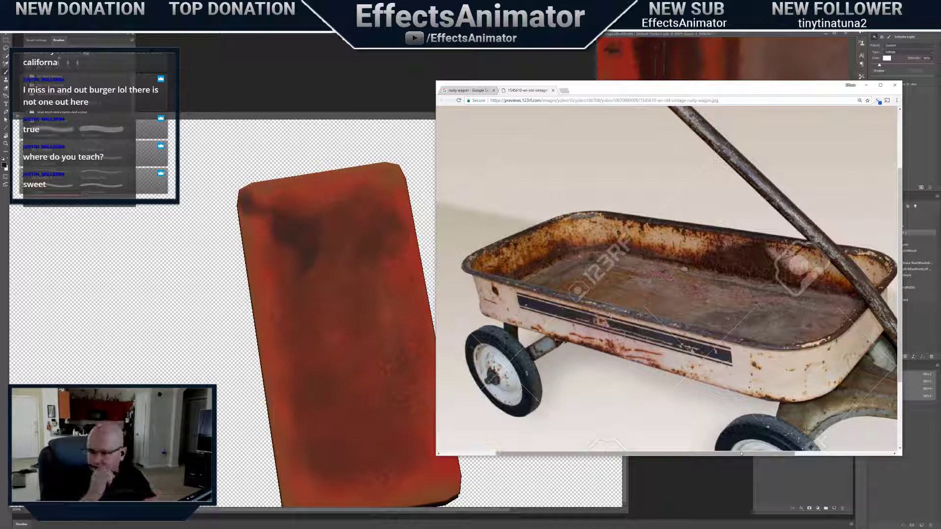
left_click(866, 85)
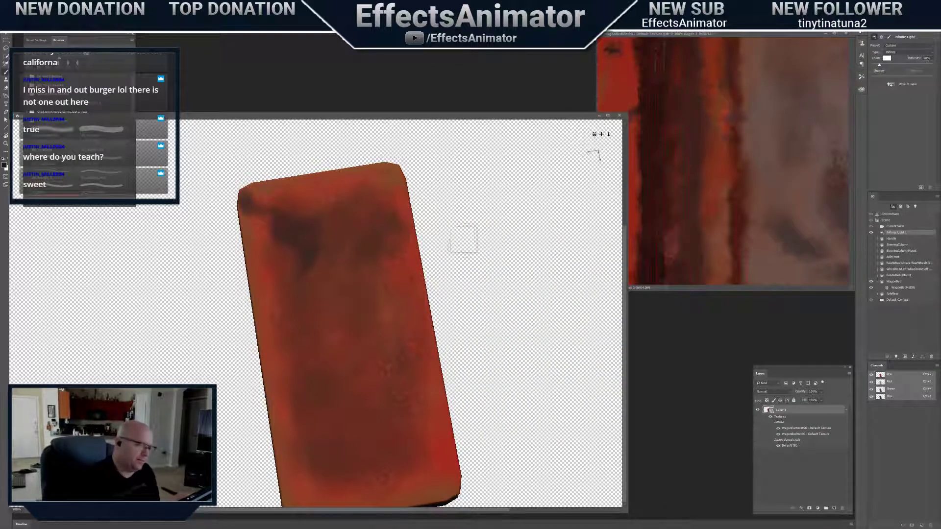
Paint a dark rust band along the underside's long edge beside the corner and inspect it from lower angles
left_click_drag(598, 151, 610, 135)
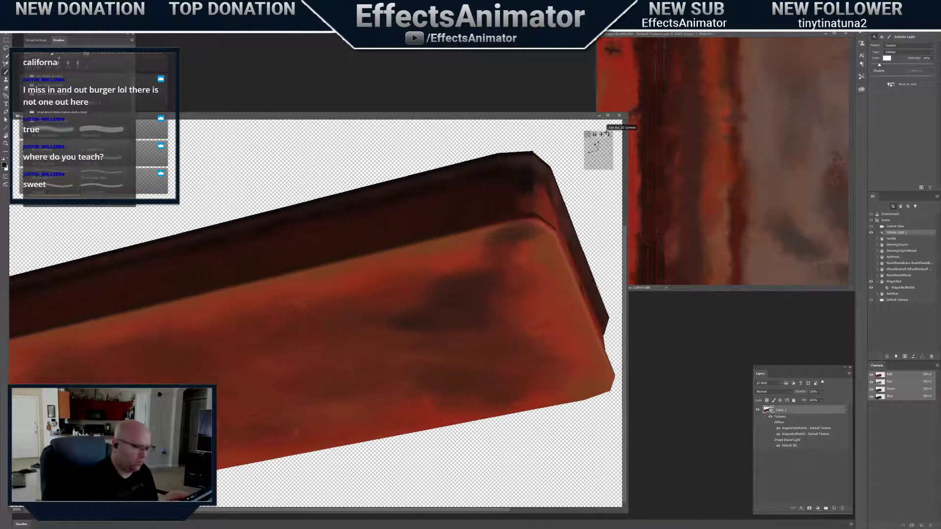
mouse_move(414, 250)
left_mouse_down()
mouse_move(478, 226)
mouse_move(517, 226)
mouse_move(530, 237)
mouse_move(387, 244)
mouse_move(323, 270)
mouse_move(416, 250)
left_mouse_up()
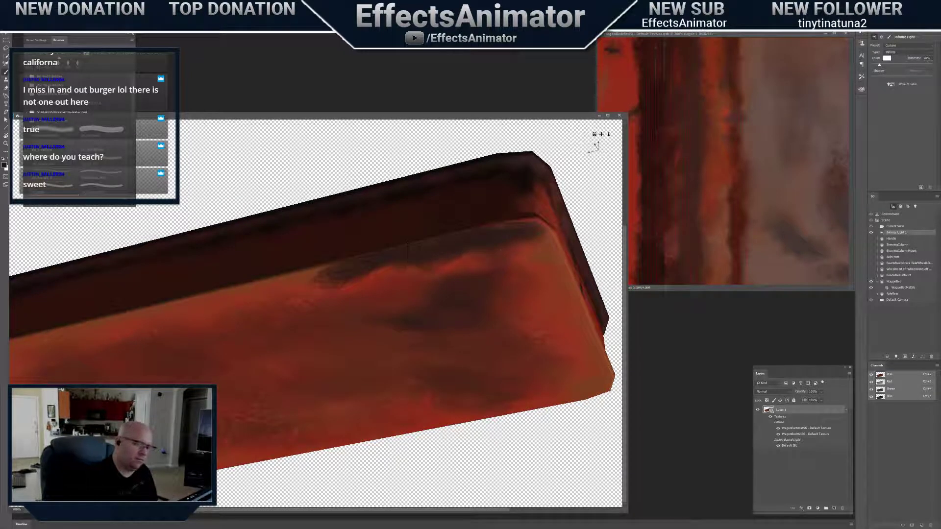
left_click_drag(594, 134, 597, 147)
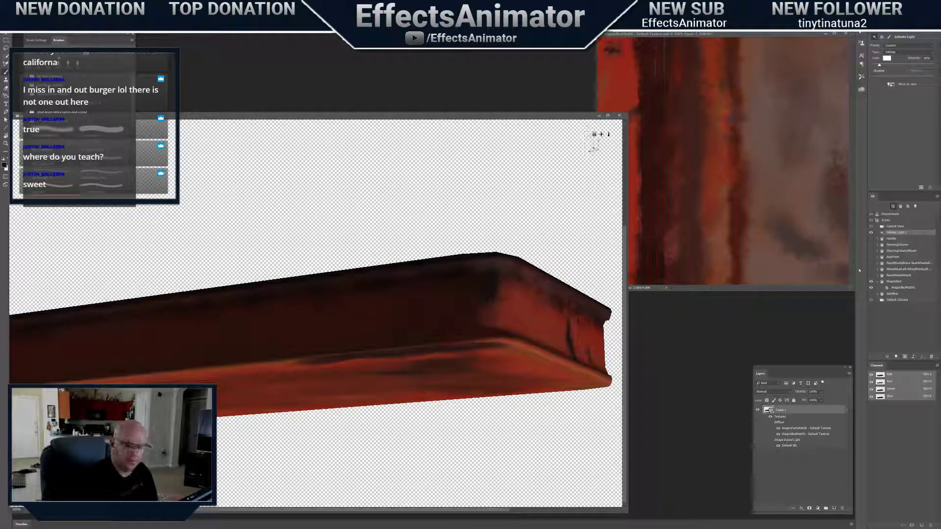
left_click_drag(594, 134, 597, 141)
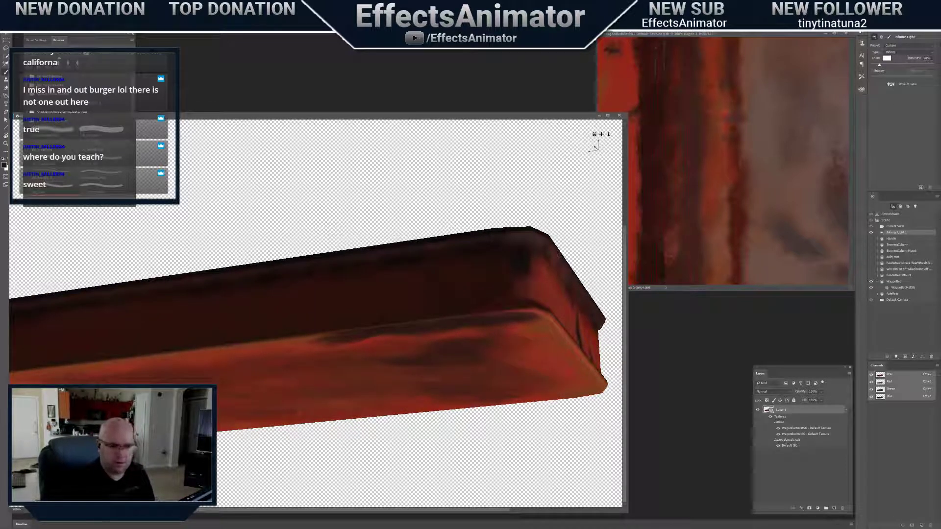
Align the light with the view and brush ragged dark rust along the lower edge of the lit long side
left_click(892, 84)
left_click_drag(601, 135, 614, 128)
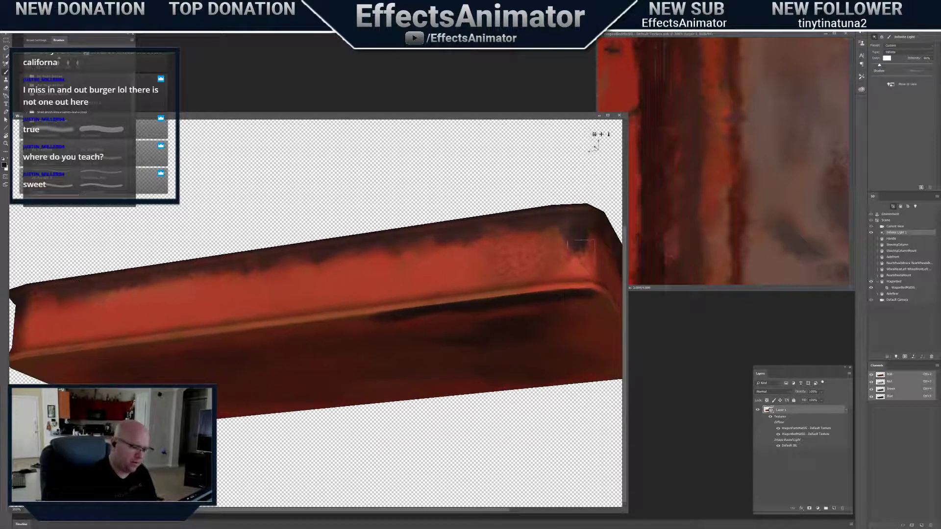
right_click(568, 292)
left_click(562, 293)
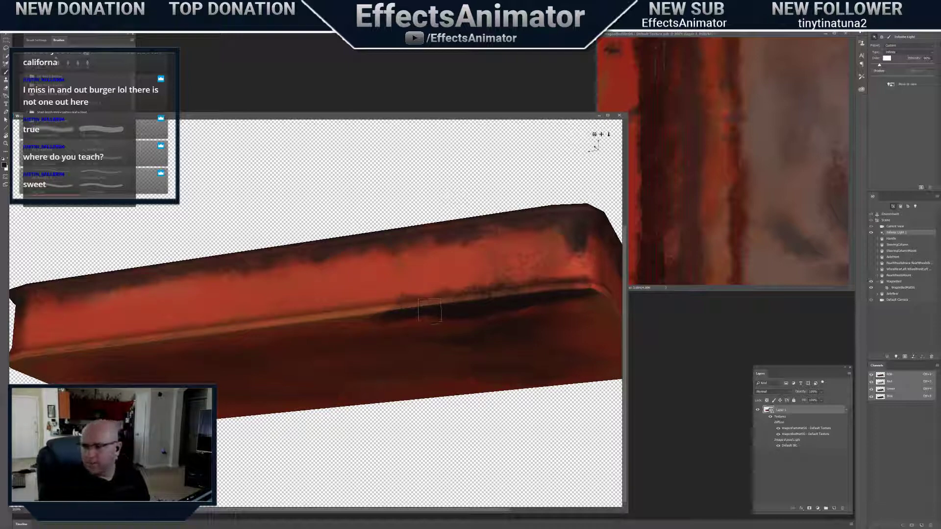
mouse_move(400, 310)
left_mouse_down()
mouse_move(365, 311)
mouse_move(497, 293)
left_mouse_up()
mouse_move(363, 318)
left_mouse_down()
mouse_move(205, 330)
mouse_move(179, 340)
left_mouse_up()
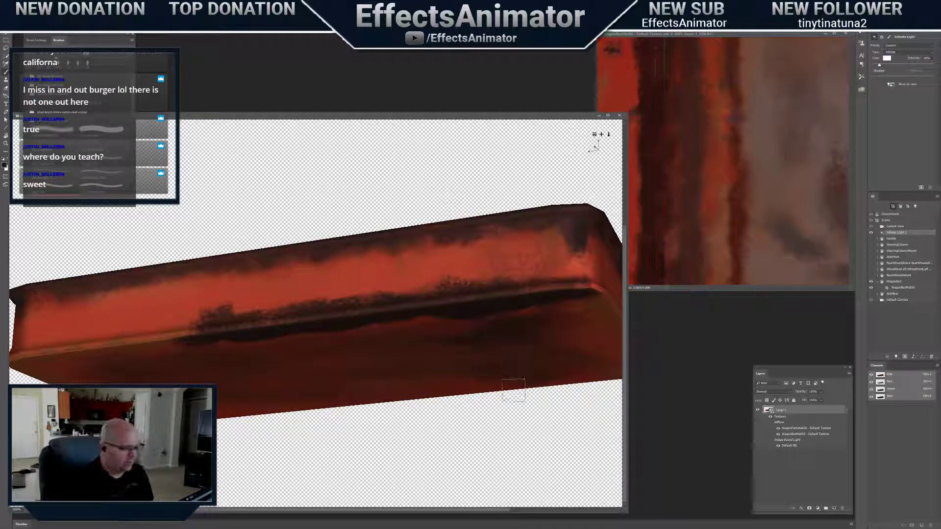
Extend the dark rust along the rest of the long side's lower edge up to the far corner
left_click_drag(594, 134, 601, 134)
mouse_move(299, 308)
left_mouse_down()
mouse_move(248, 305)
mouse_move(294, 309)
mouse_move(208, 303)
left_mouse_up()
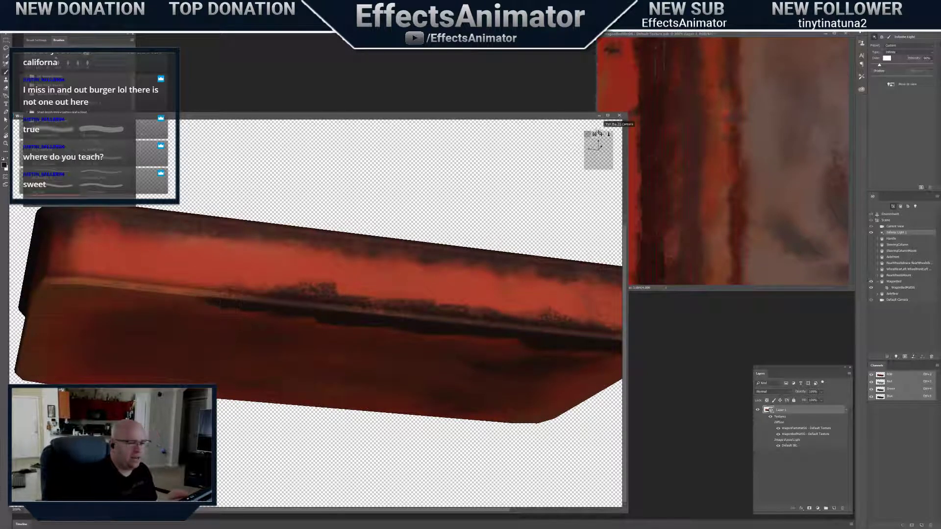
left_click_drag(594, 134, 606, 137)
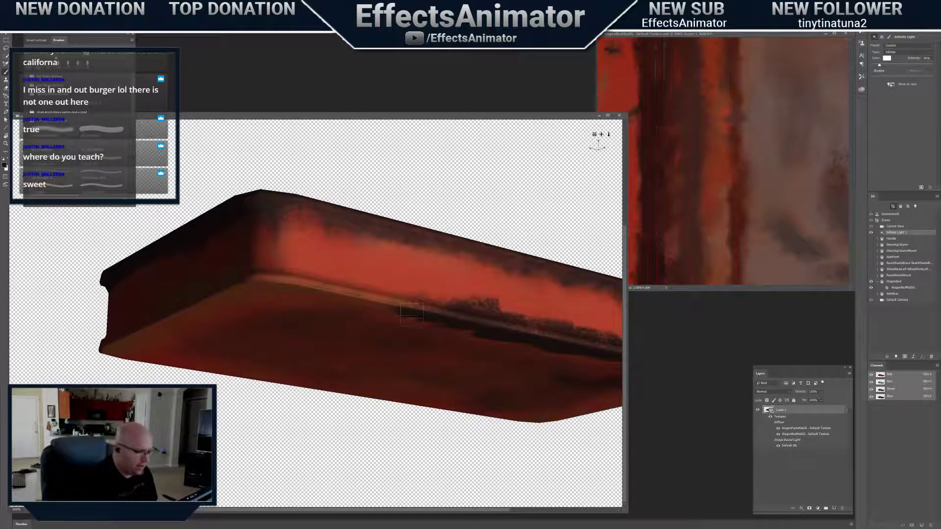
left_click_drag(406, 304, 256, 280)
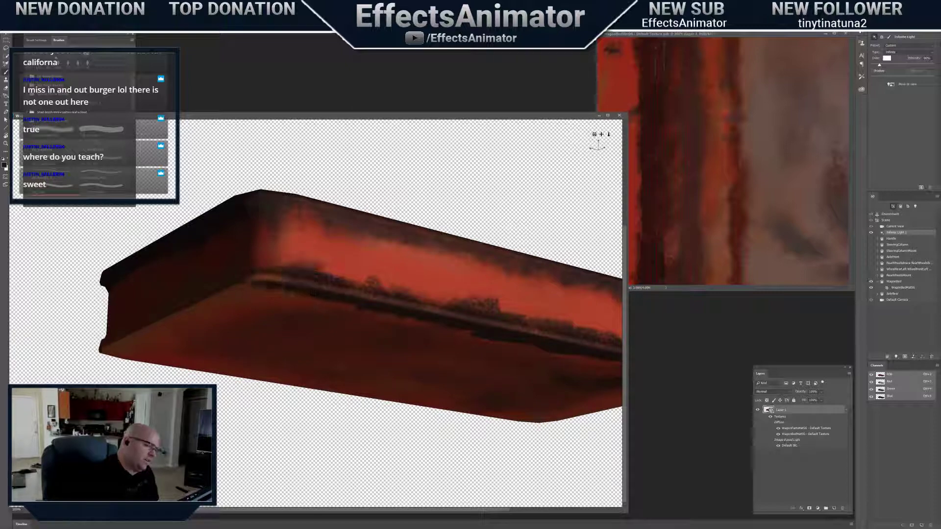
left_click_drag(594, 135, 631, 147)
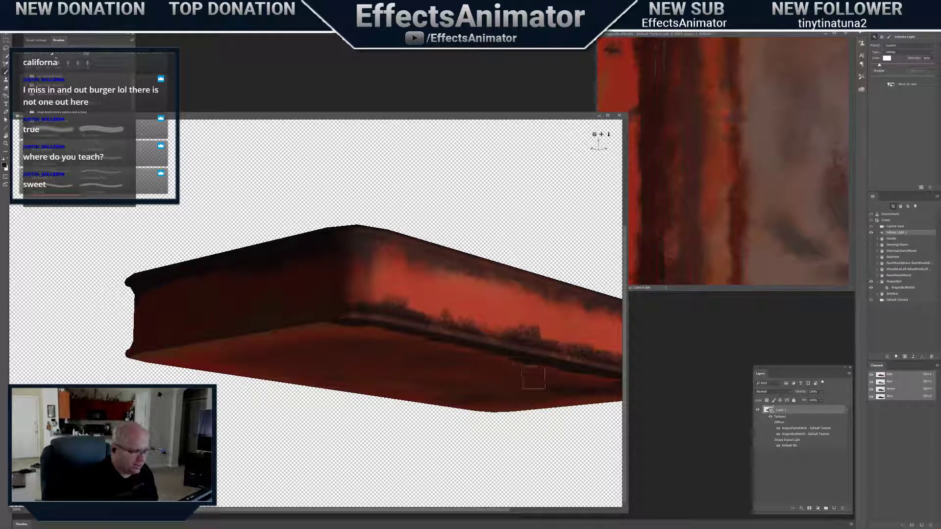
right_click(346, 314)
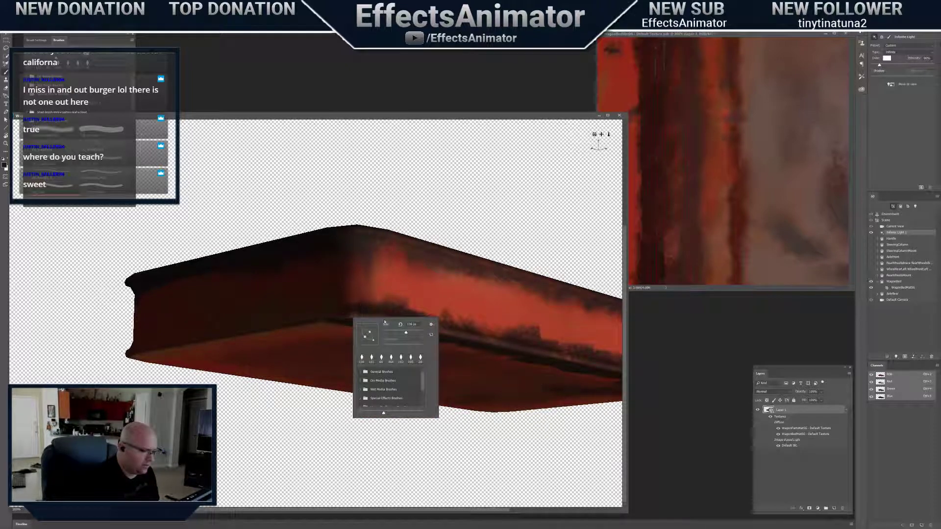
left_click(349, 320)
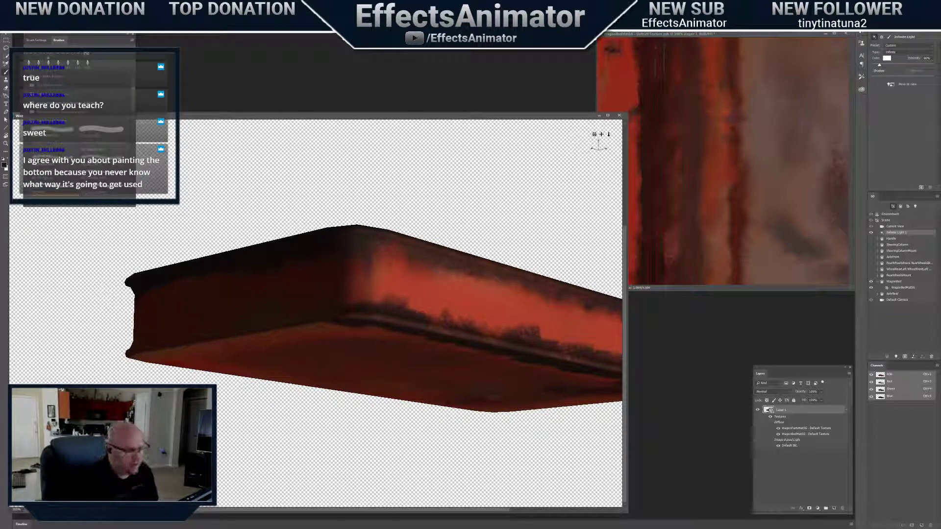
Wrap the dark rust around the opposite corner and onto the short end's lower edge, adjusting the brush size
left_click_drag(594, 134, 554, 168)
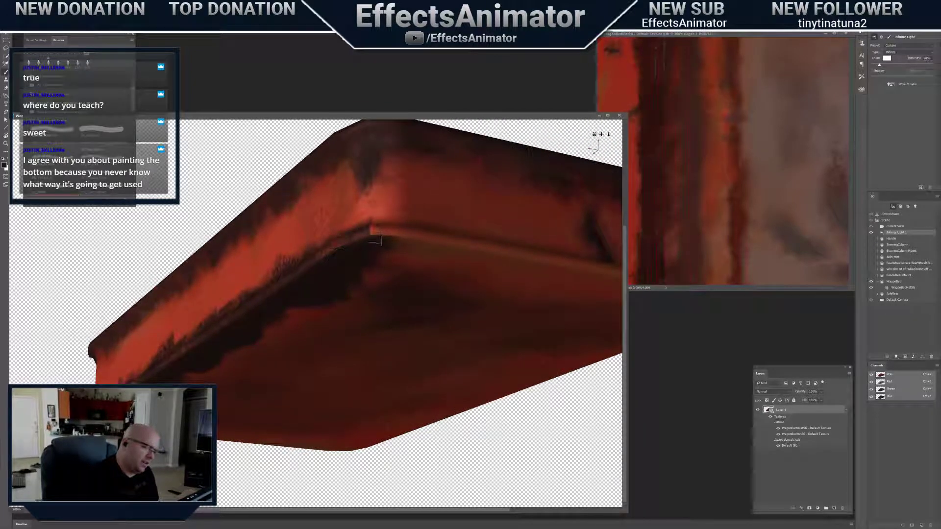
mouse_move(365, 240)
left_mouse_down()
mouse_move(425, 233)
mouse_move(417, 236)
mouse_move(447, 243)
left_mouse_up()
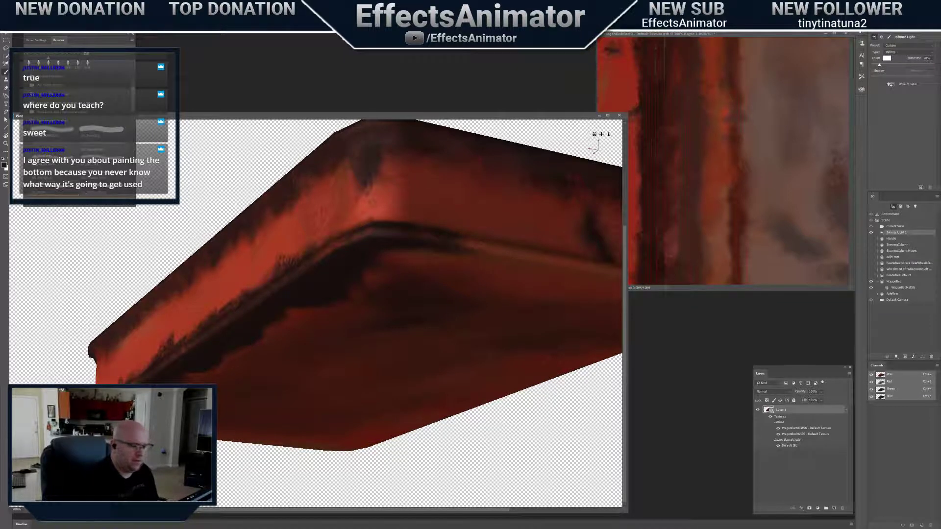
mouse_move(594, 134)
left_mouse_down()
mouse_move(564, 135)
mouse_move(589, 145)
left_mouse_up()
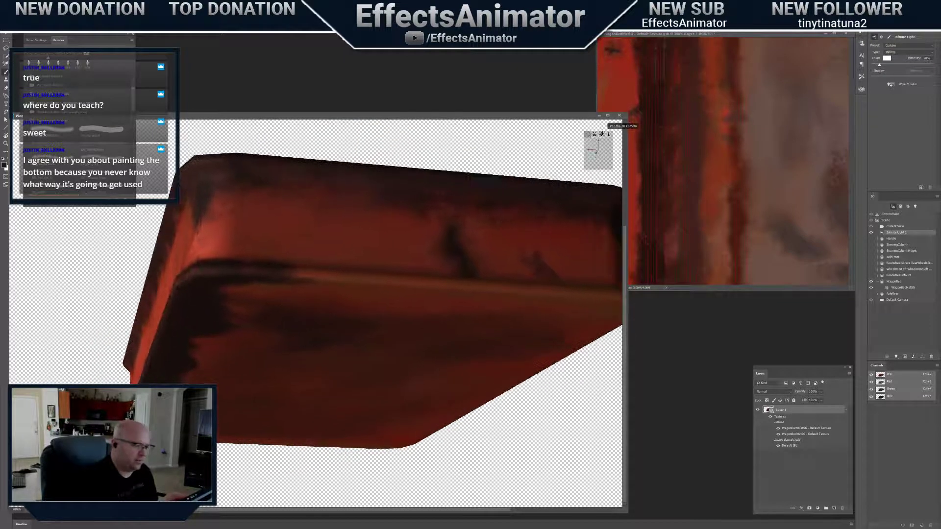
left_click(308, 284)
right_click(358, 287)
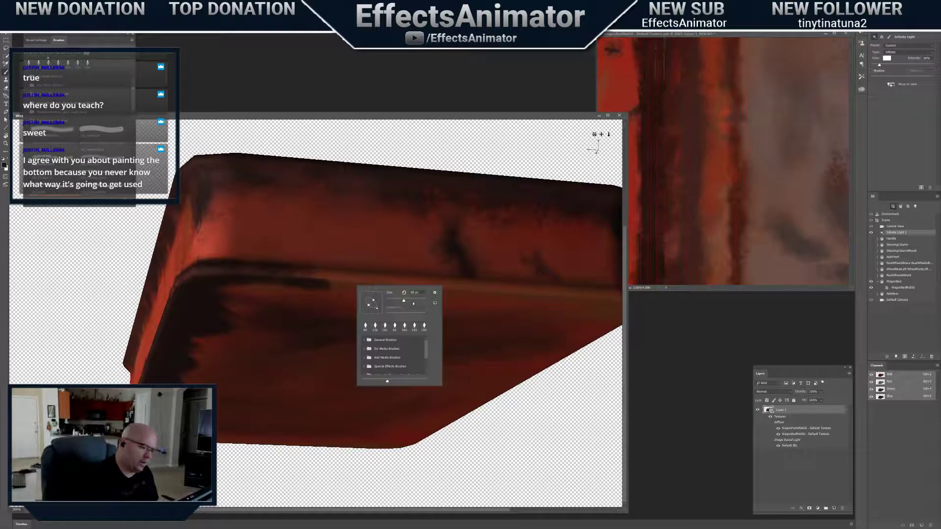
left_click(312, 281)
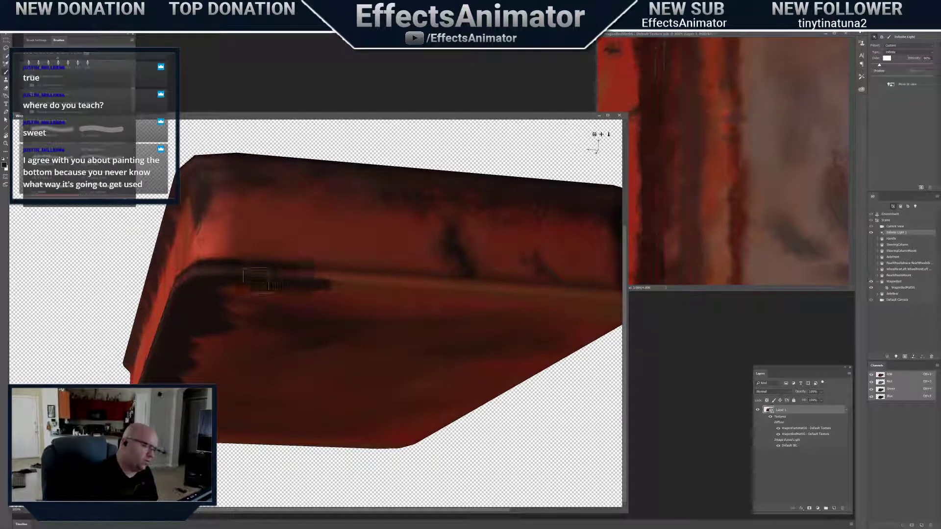
left_click_drag(331, 285, 443, 301)
Continue the dark rust strip along the underside's short edge, bringing it close to the next corner
mouse_move(594, 134)
left_mouse_down()
mouse_move(600, 171)
mouse_move(585, 184)
mouse_move(609, 137)
left_mouse_up()
left_click_drag(599, 142, 605, 155)
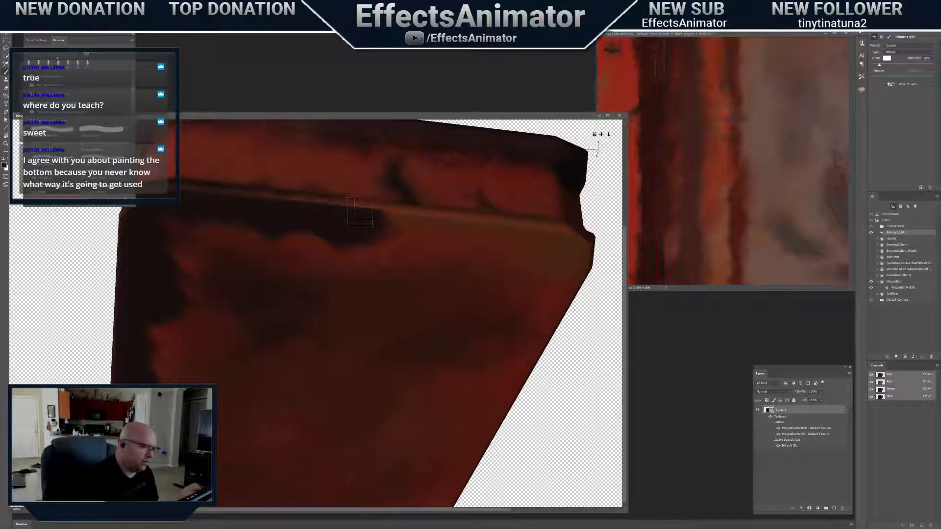
mouse_move(349, 219)
left_mouse_down()
mouse_move(471, 222)
mouse_move(458, 210)
mouse_move(470, 219)
mouse_move(490, 228)
left_mouse_up()
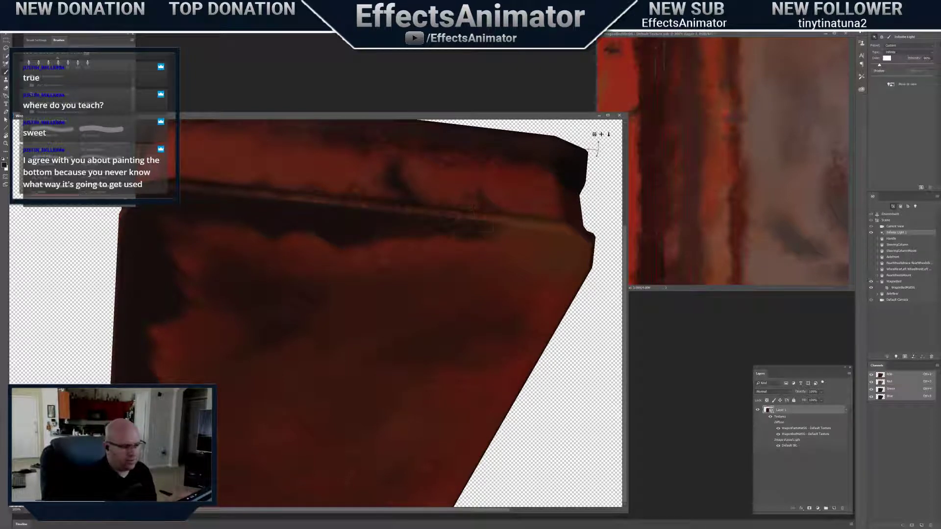
Align the light with the current view and blend soft dark rust patches across the underside near the short end
left_click(889, 85)
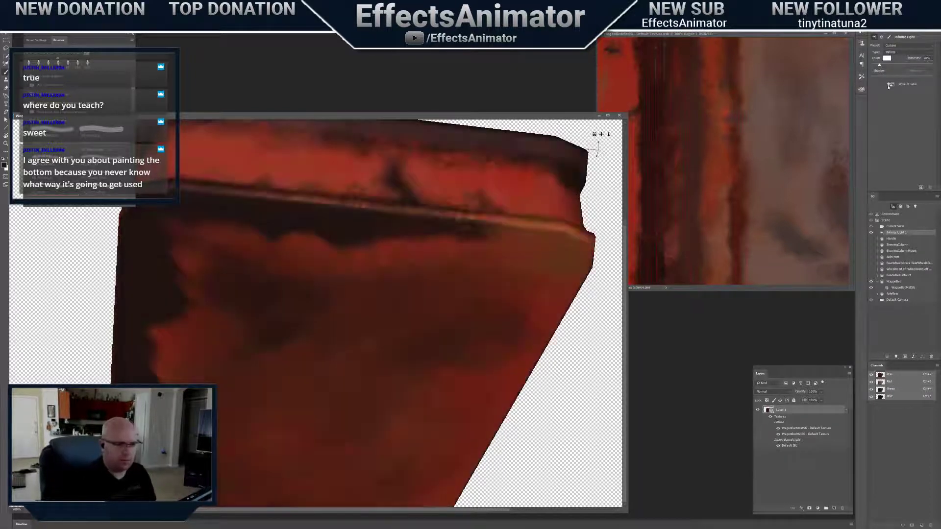
mouse_move(487, 226)
left_mouse_down()
mouse_move(455, 219)
mouse_move(431, 235)
mouse_move(206, 216)
mouse_move(173, 281)
mouse_move(242, 280)
mouse_move(264, 265)
mouse_move(148, 344)
mouse_move(188, 371)
mouse_move(151, 379)
left_mouse_up()
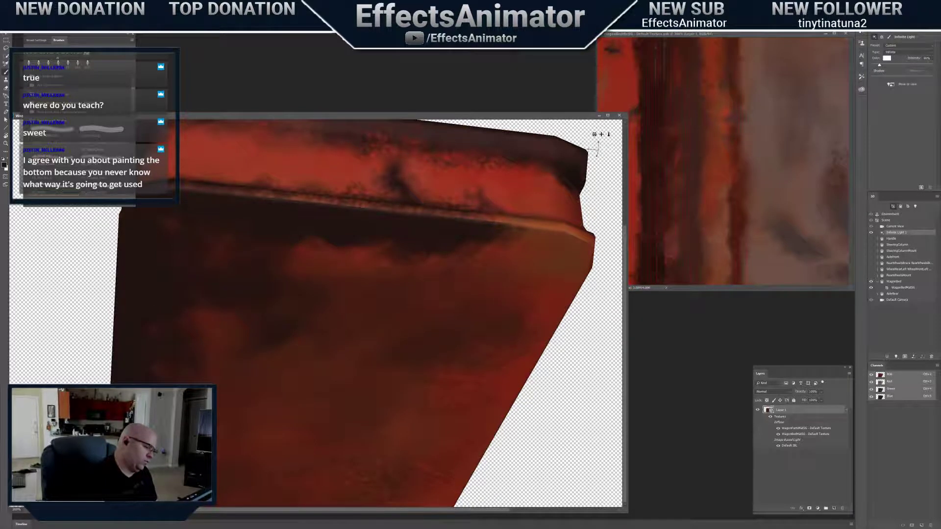
mouse_move(404, 256)
left_mouse_down()
mouse_move(293, 244)
mouse_move(413, 258)
left_mouse_up()
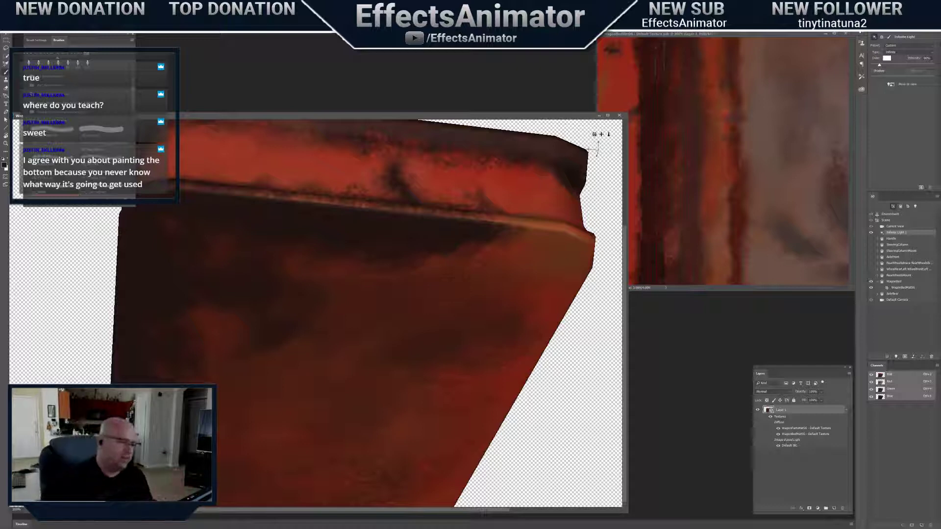
Carry the dark rust to the end of the short edge and around the corner toward the second long side
left_click_drag(594, 134, 595, 129)
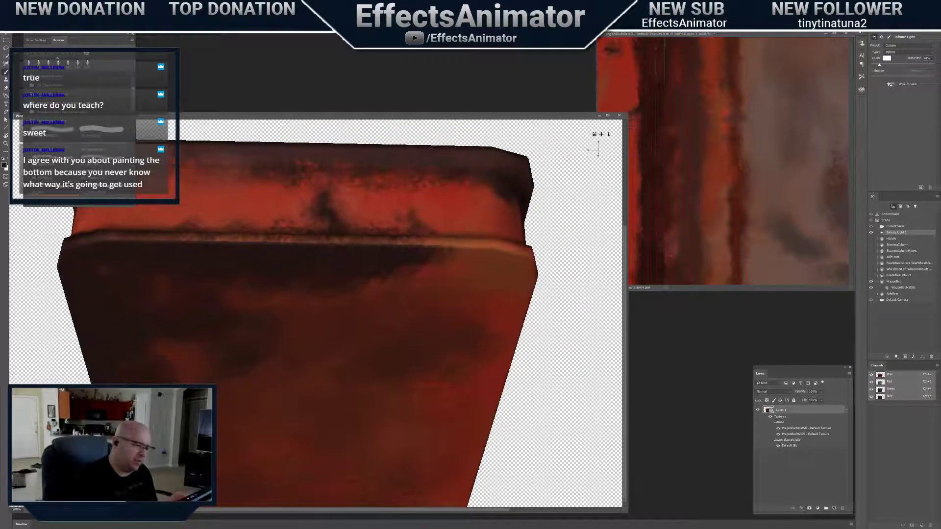
mouse_move(436, 248)
left_mouse_down()
mouse_move(384, 228)
mouse_move(480, 257)
mouse_move(472, 252)
mouse_move(501, 254)
left_mouse_up()
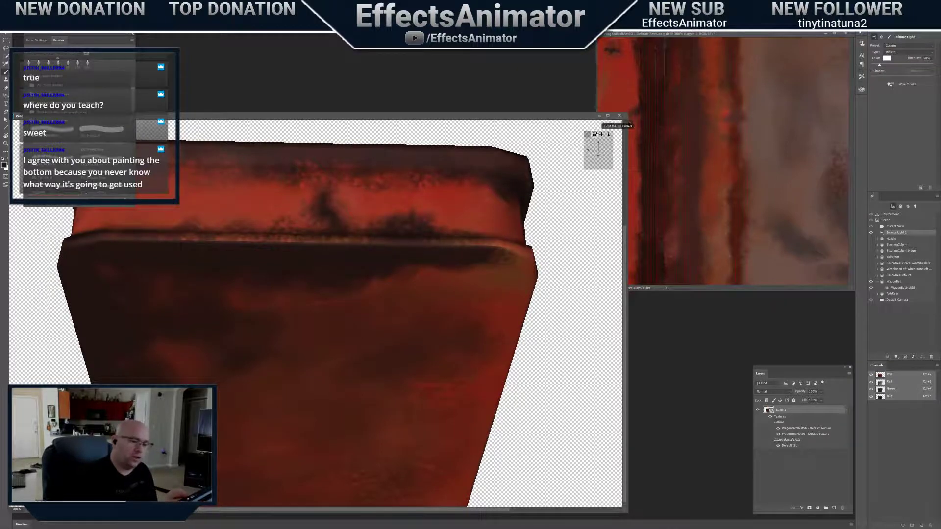
left_click_drag(594, 134, 589, 140)
mouse_move(361, 381)
left_mouse_down()
mouse_move(324, 398)
mouse_move(388, 412)
mouse_move(407, 376)
left_mouse_up()
mouse_move(594, 134)
left_mouse_down()
mouse_move(590, 142)
mouse_move(581, 130)
mouse_move(602, 129)
left_mouse_up()
mouse_move(301, 364)
left_mouse_down()
mouse_move(388, 384)
mouse_move(370, 394)
mouse_move(412, 401)
left_mouse_up()
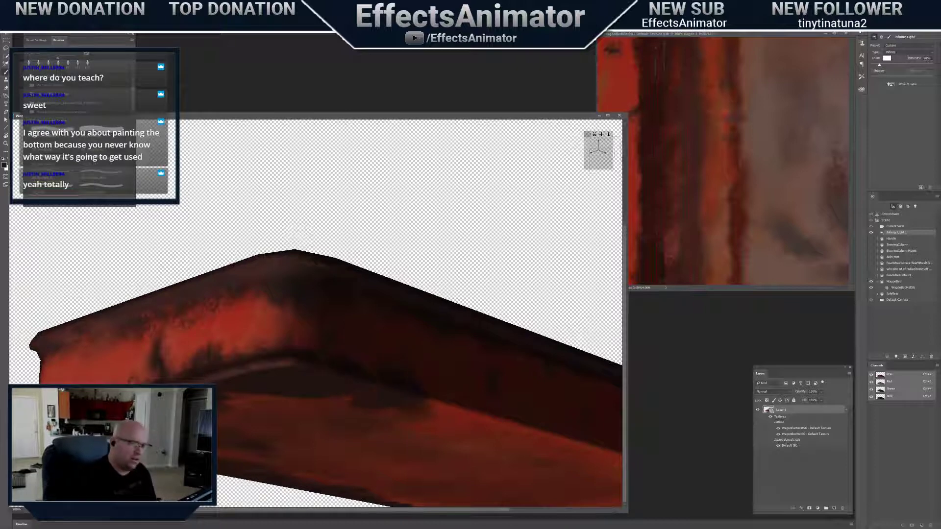
Align the light with the view facing the wagon bed's second long side
left_click_drag(595, 135, 624, 127)
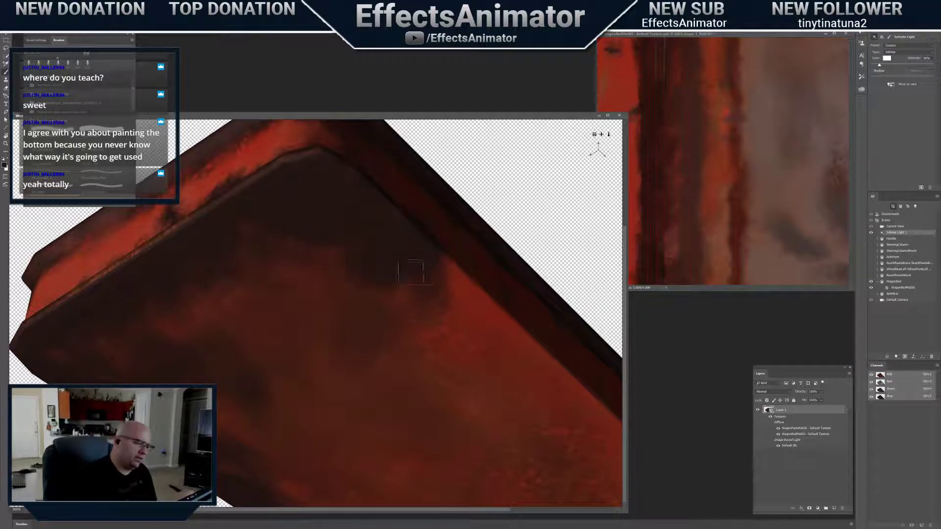
left_click_drag(589, 141, 501, 230)
left_click_drag(587, 135, 594, 143)
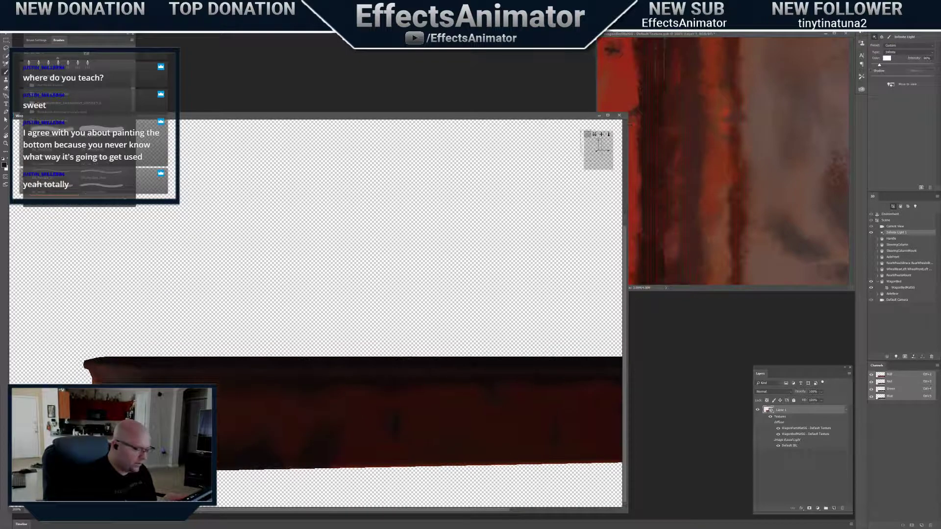
left_click(891, 85)
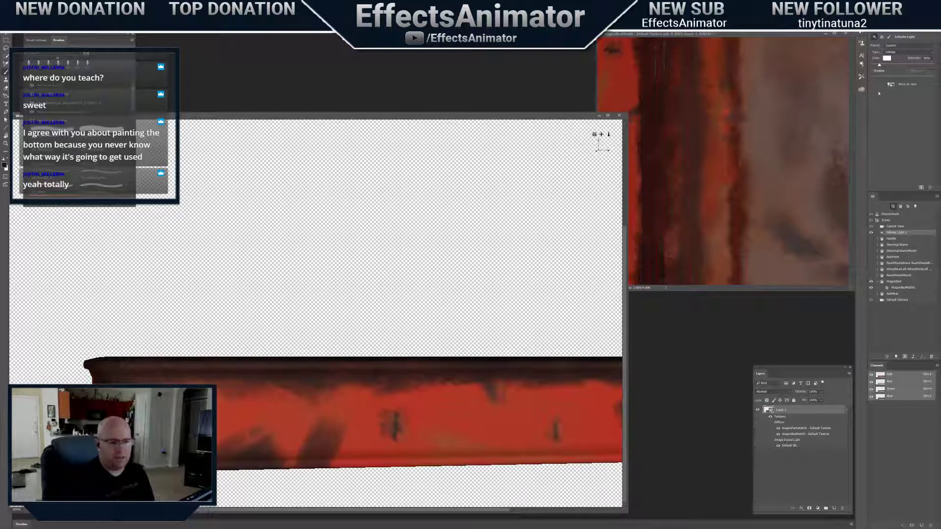
mouse_move(602, 135)
left_mouse_down()
mouse_move(603, 123)
mouse_move(593, 137)
left_mouse_up()
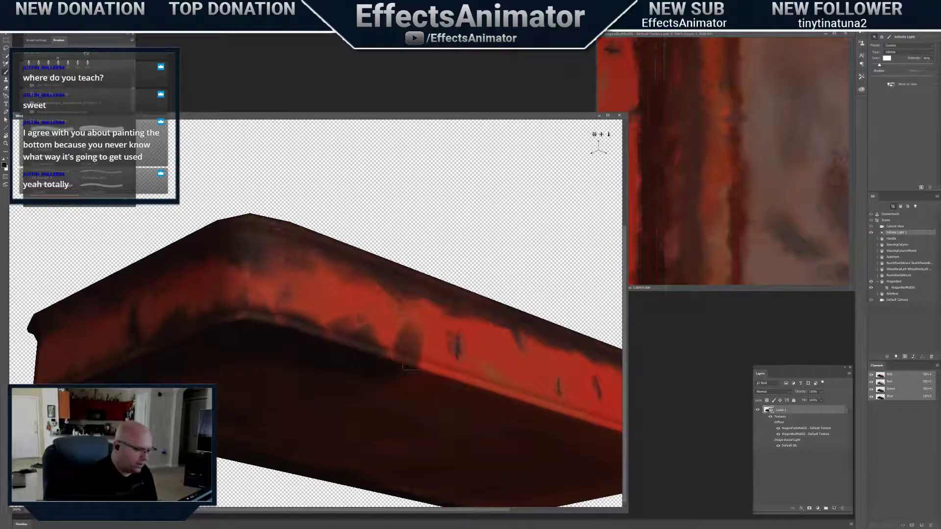
Adjust the brush size and paint red over the hard dark patch on the second long side near the corner
right_click(451, 373)
left_click(388, 355)
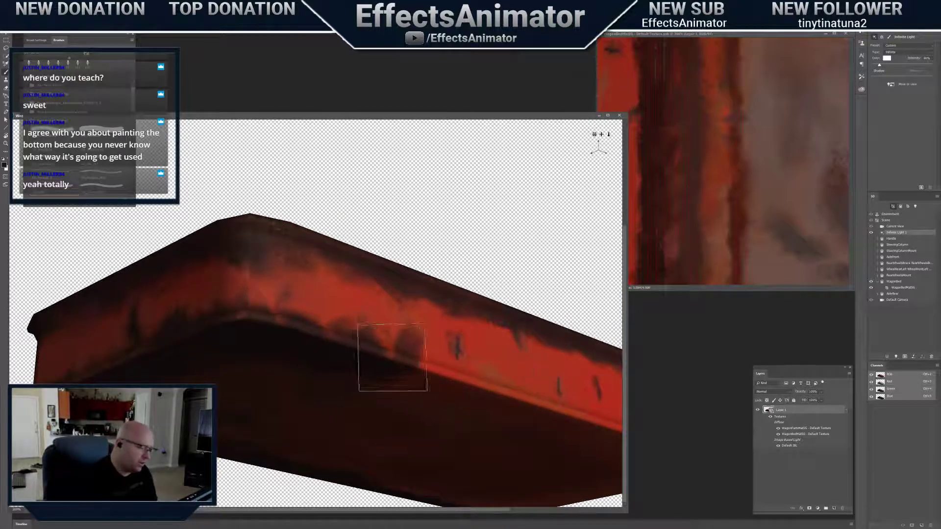
right_click(429, 374)
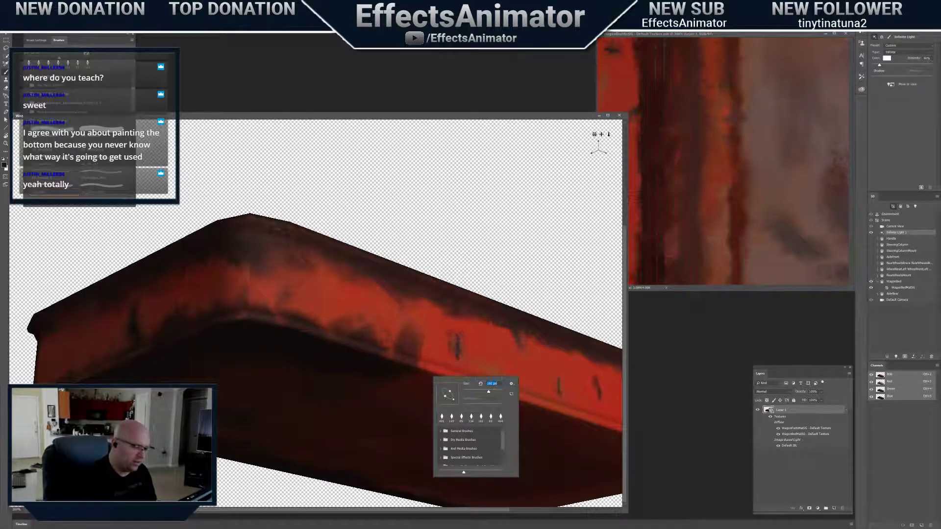
left_click_drag(595, 135, 587, 142)
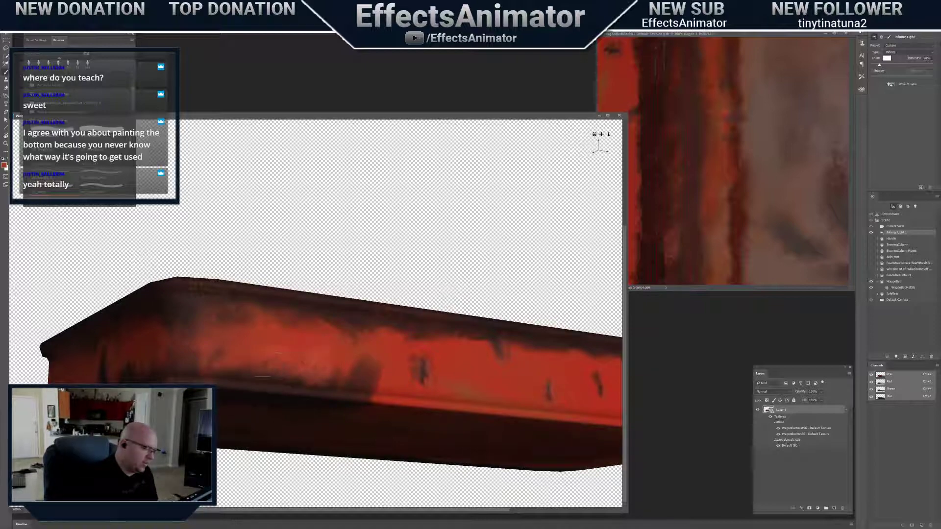
mouse_move(359, 354)
left_mouse_down()
mouse_move(353, 361)
mouse_move(363, 370)
mouse_move(362, 360)
left_mouse_up()
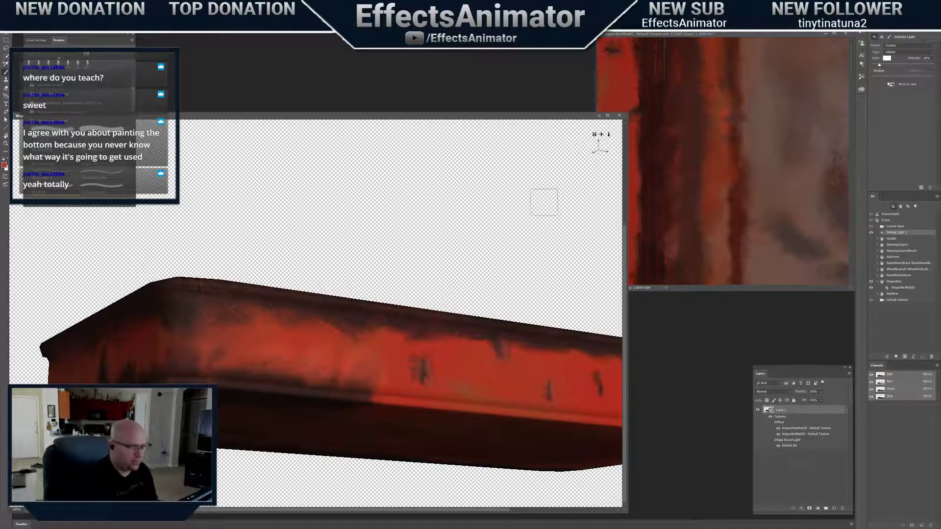
Extend the dark rust along the second long side's lower edge past the first dark chip mark
mouse_move(594, 134)
left_mouse_down()
mouse_move(596, 153)
mouse_move(593, 143)
left_mouse_up()
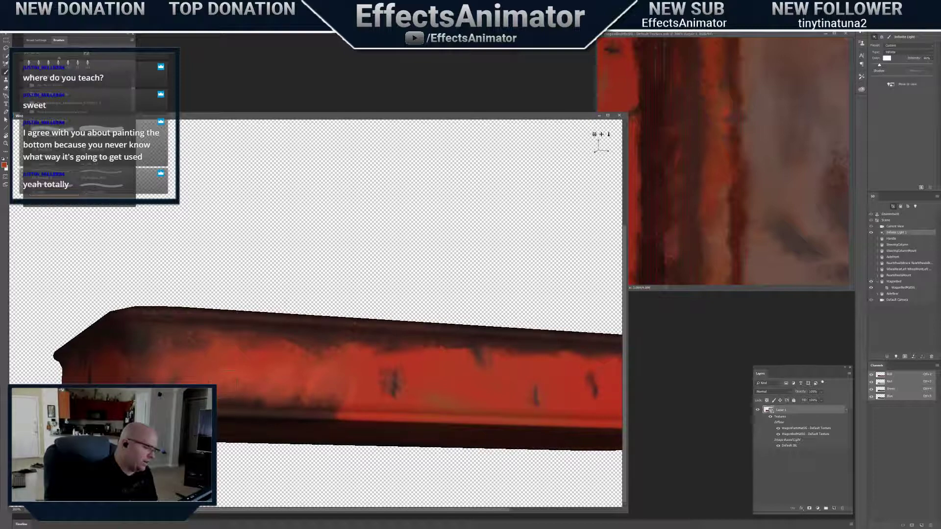
mouse_move(594, 134)
left_mouse_down()
mouse_move(595, 147)
mouse_move(555, 149)
mouse_move(600, 144)
left_mouse_up()
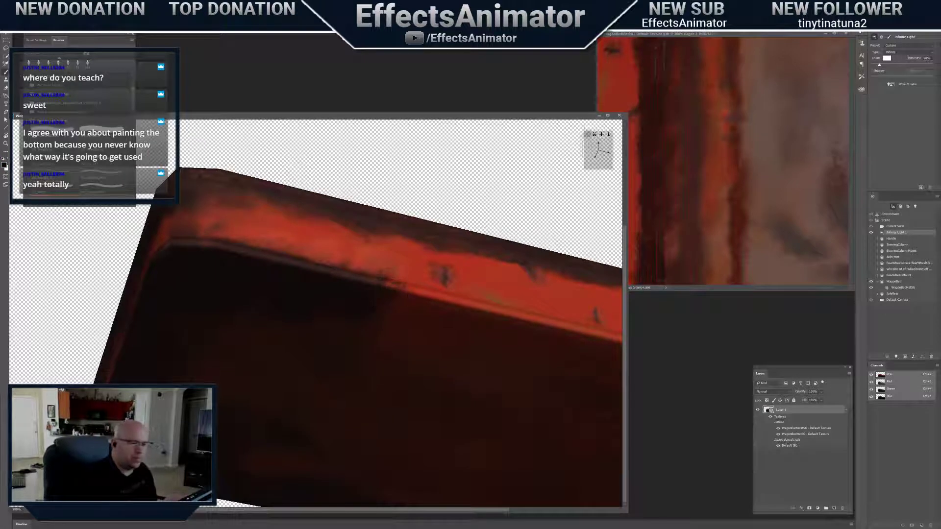
left_click_drag(594, 134, 591, 147)
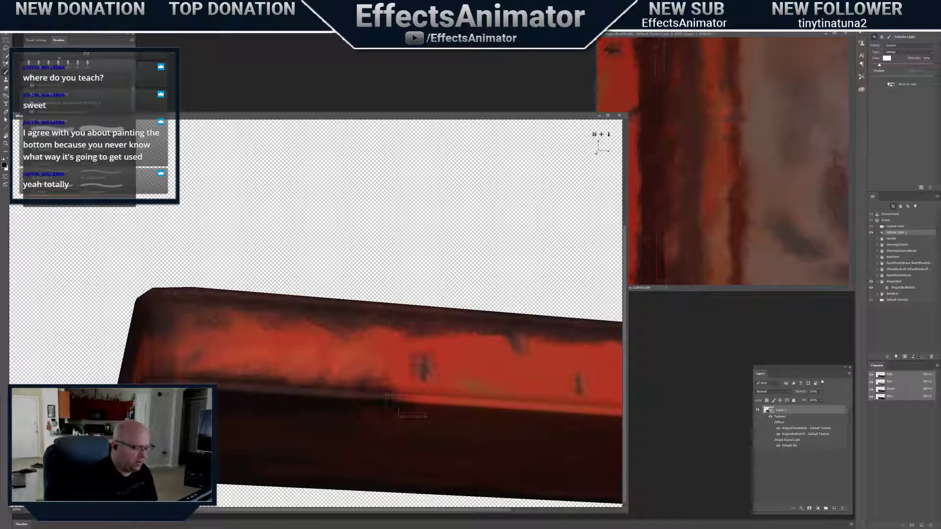
mouse_move(456, 411)
left_mouse_down()
mouse_move(466, 414)
mouse_move(422, 399)
left_mouse_up()
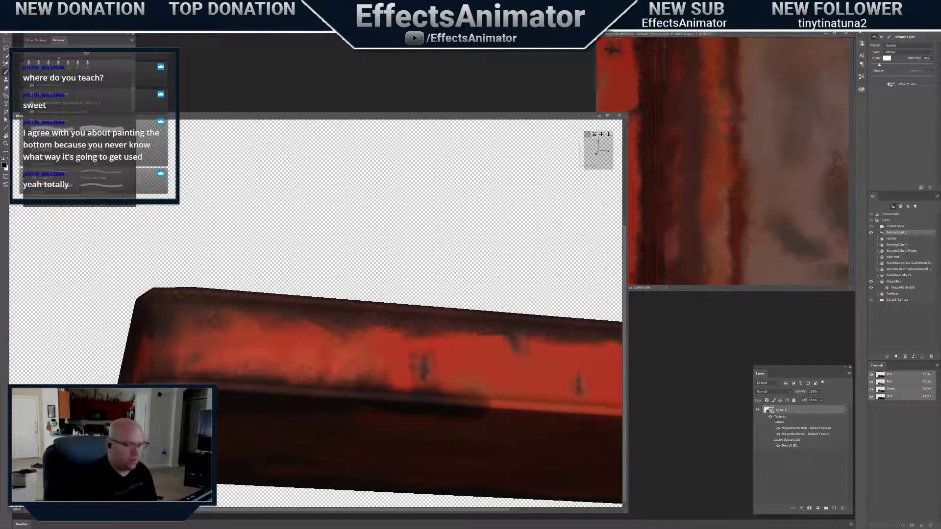
left_click_drag(594, 134, 592, 149)
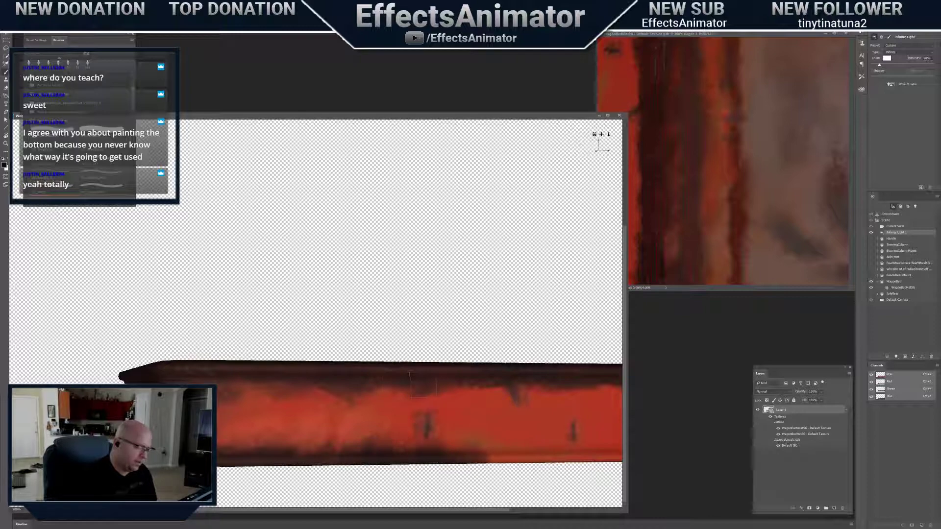
Continue the dark rust along the middle of the second long side's lower edge, overlapping onto the side and underside
mouse_move(602, 134)
left_mouse_down()
mouse_move(600, 123)
mouse_move(596, 145)
left_mouse_up()
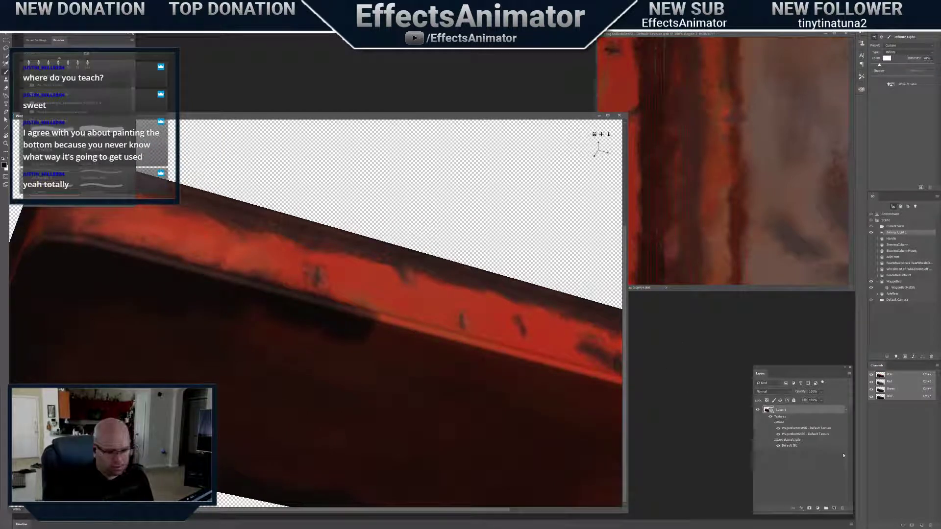
mouse_move(392, 322)
left_mouse_down()
mouse_move(379, 332)
mouse_move(560, 367)
left_mouse_up()
left_click_drag(594, 134, 608, 134)
left_click_drag(509, 335, 543, 341)
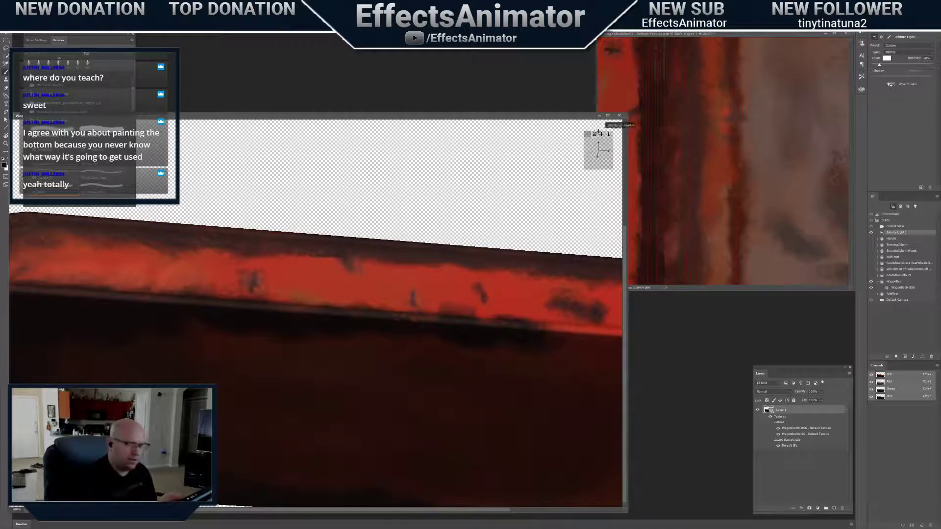
Carry the dark rust along the lower edge below the large dark chip patch and blend it into the side and underside
left_click_drag(594, 134, 521, 224)
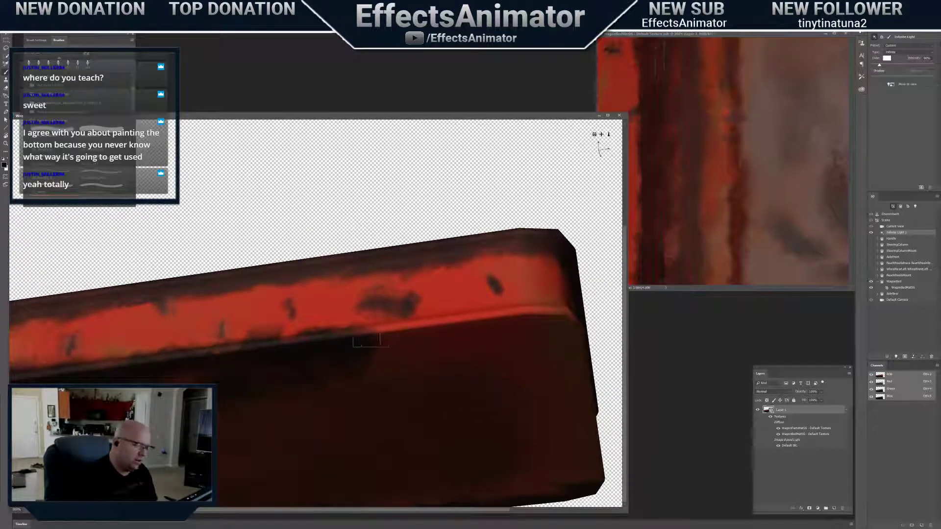
left_click_drag(363, 337, 384, 332)
mouse_move(601, 135)
left_mouse_down()
mouse_move(599, 142)
mouse_move(601, 122)
left_mouse_up()
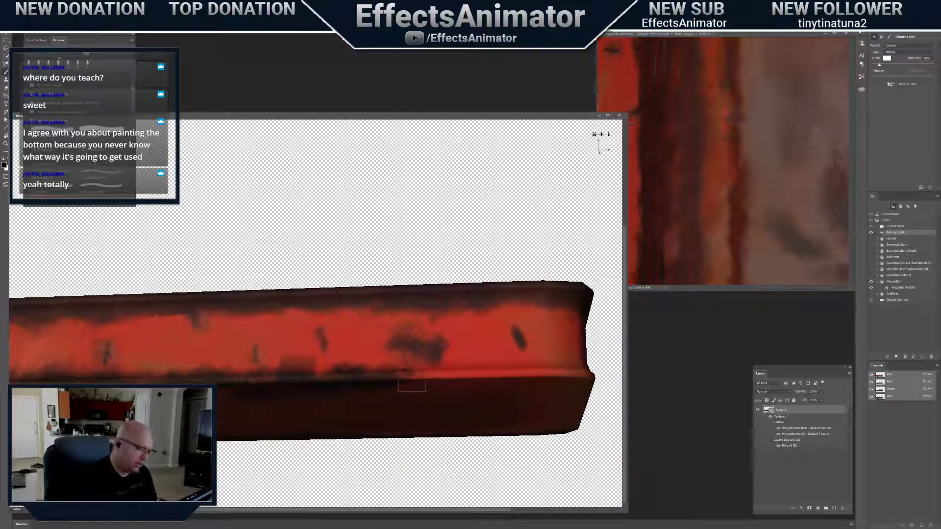
mouse_move(434, 391)
left_mouse_down()
mouse_move(382, 373)
mouse_move(322, 389)
mouse_move(343, 374)
mouse_move(261, 366)
mouse_move(245, 380)
left_mouse_up()
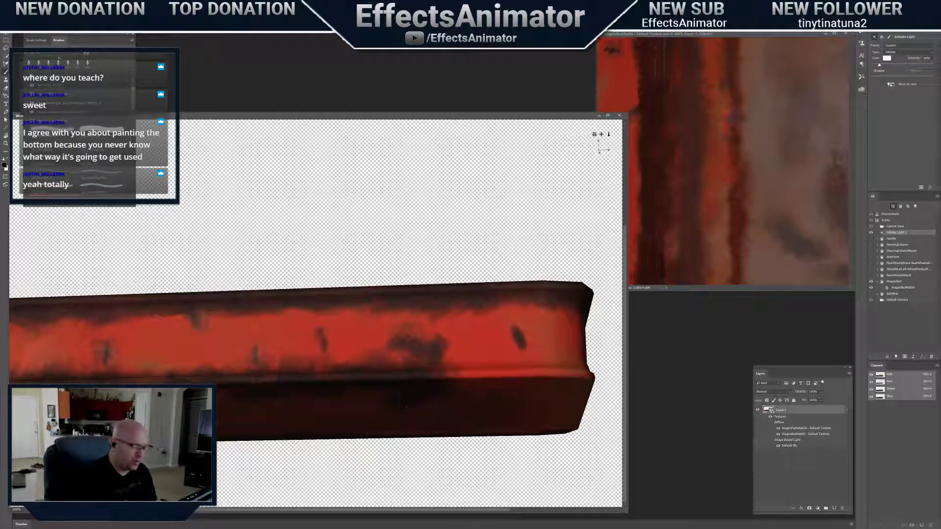
mouse_move(454, 382)
left_mouse_down()
mouse_move(478, 372)
mouse_move(507, 377)
left_mouse_up()
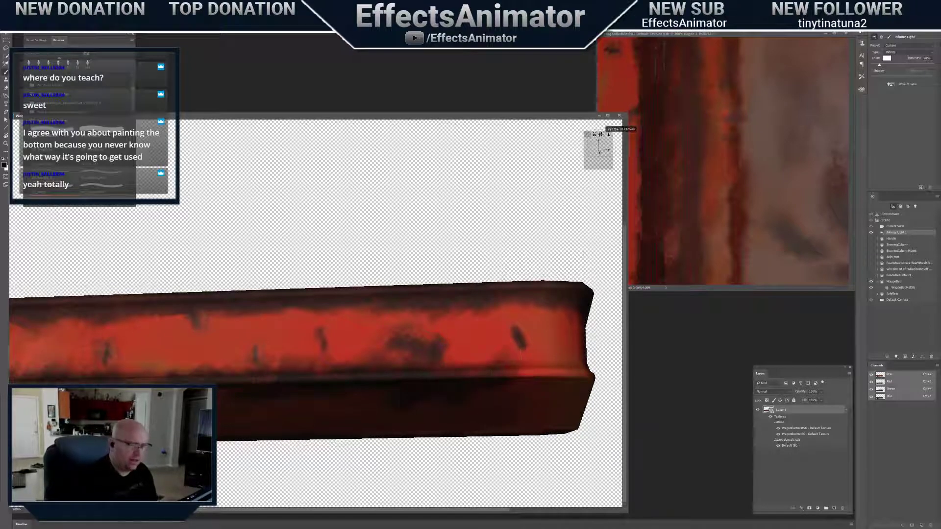
Darken the last stretch of the second long side's lower edge up to the far corner, from the side and underside
left_click_drag(595, 134, 582, 182)
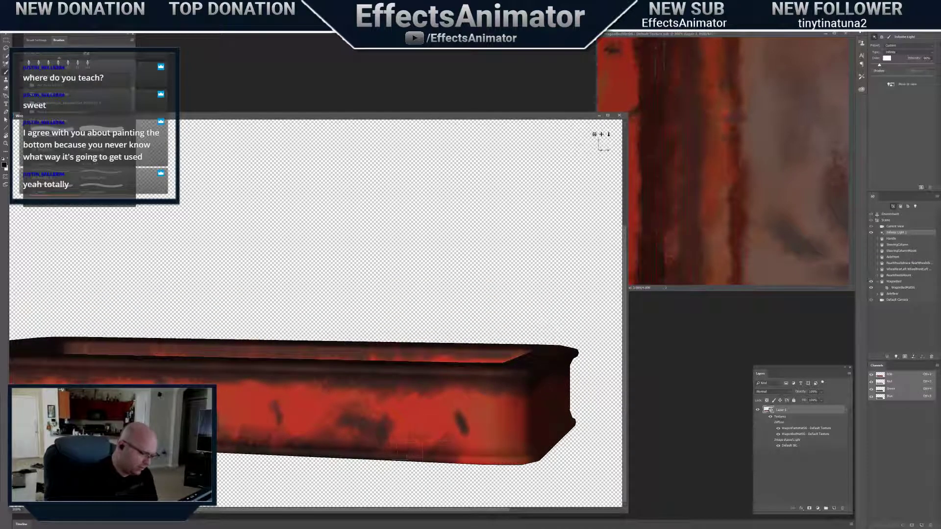
left_click_drag(408, 452, 463, 456)
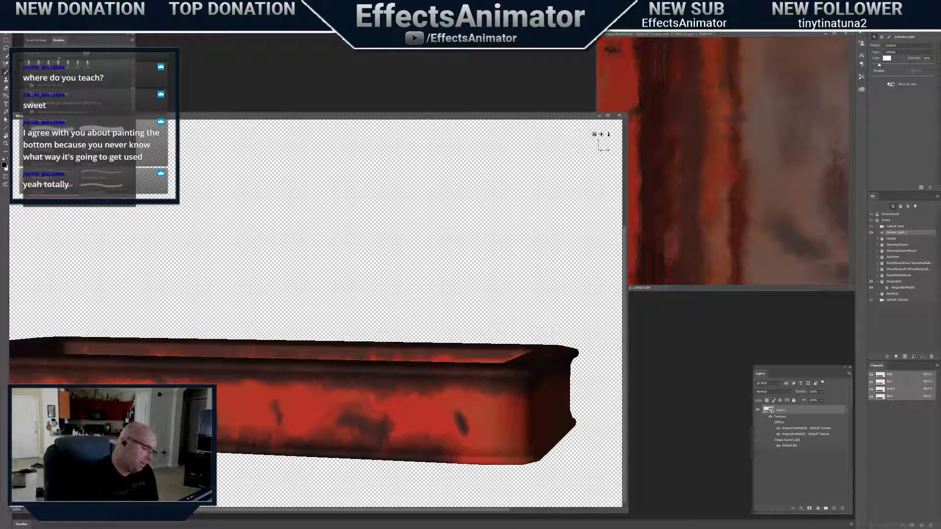
left_click_drag(594, 135, 590, 104)
mouse_move(437, 267)
left_mouse_down()
mouse_move(480, 249)
mouse_move(531, 261)
left_mouse_up()
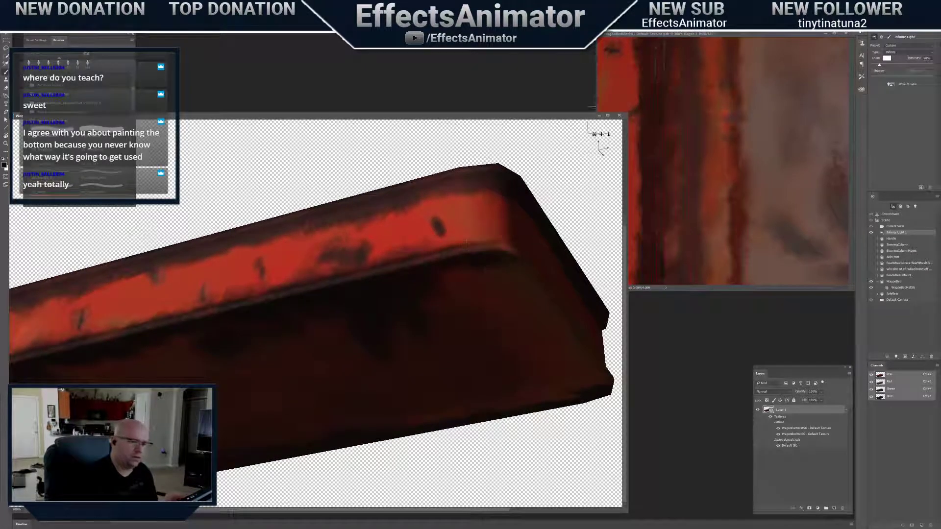
Paint dark rust around the lower far corner, blending it up onto the end of the second long side
mouse_move(602, 118)
left_mouse_down()
mouse_move(603, 131)
mouse_move(545, 162)
left_mouse_up()
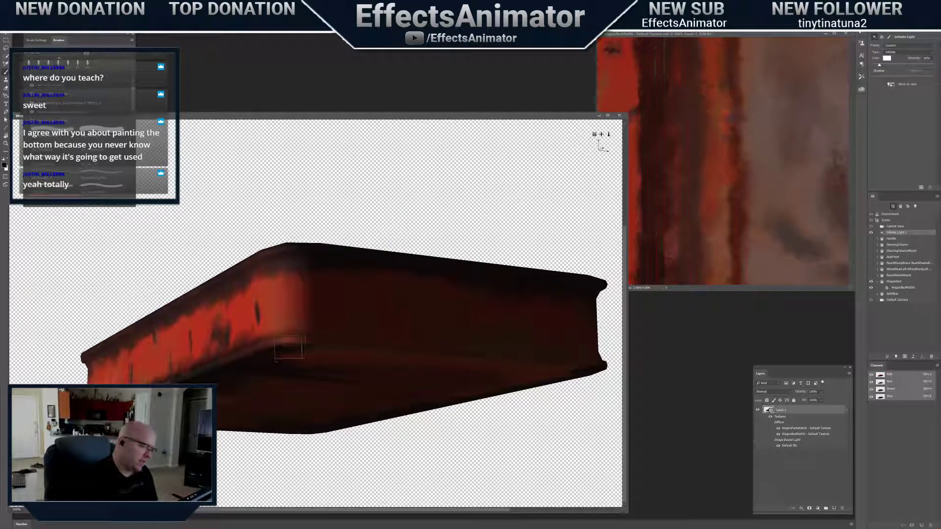
left_click_drag(297, 349, 287, 342)
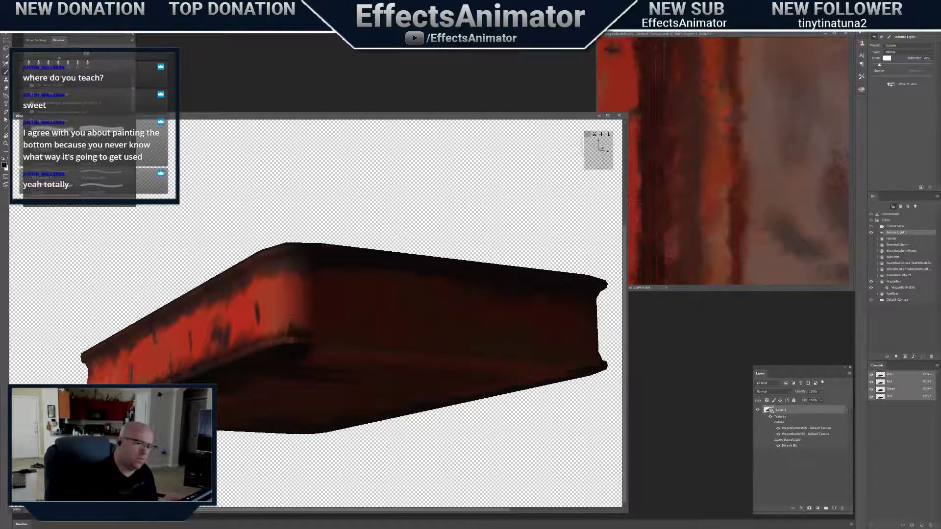
left_click_drag(594, 134, 443, 296)
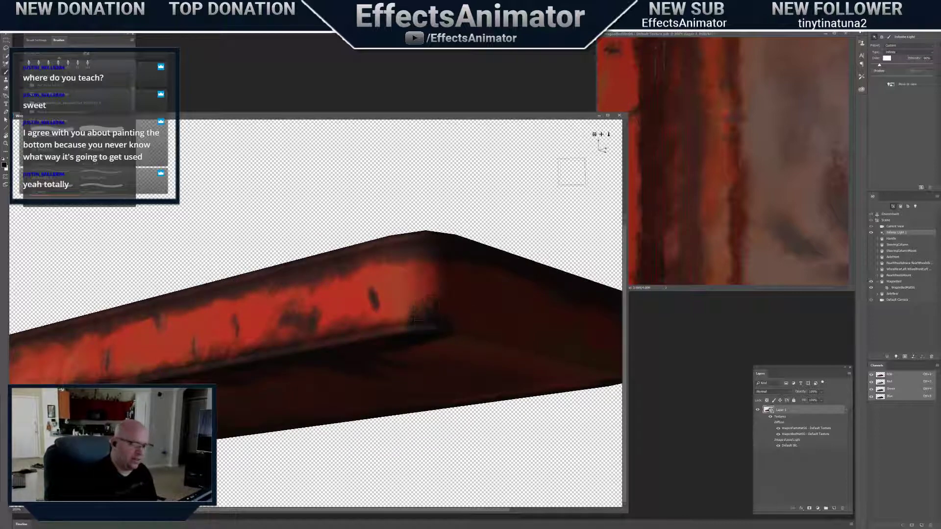
mouse_move(594, 134)
left_mouse_down()
mouse_move(604, 147)
mouse_move(587, 134)
left_mouse_up()
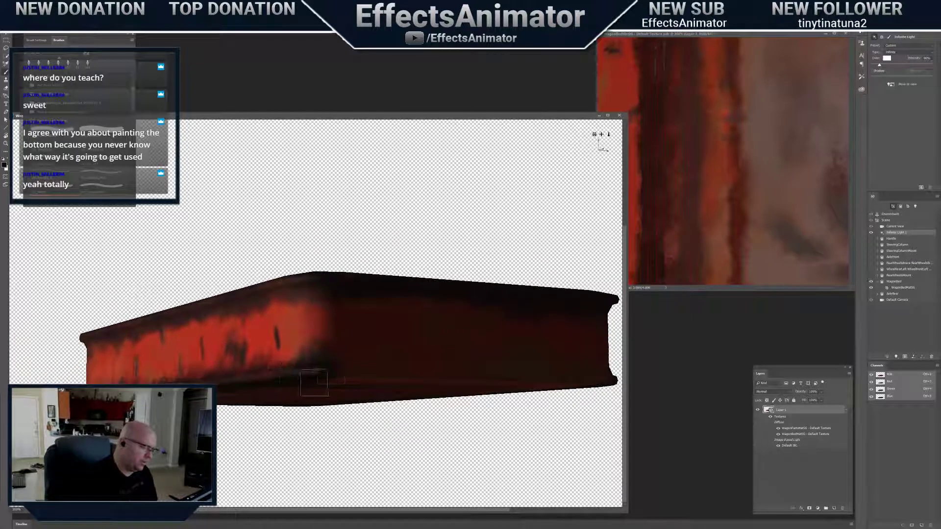
Align the light with the remaining short end and start a dark rust strip along its lower edge and adjoining underside
mouse_move(595, 138)
left_mouse_down()
mouse_move(580, 141)
mouse_move(561, 173)
left_mouse_up()
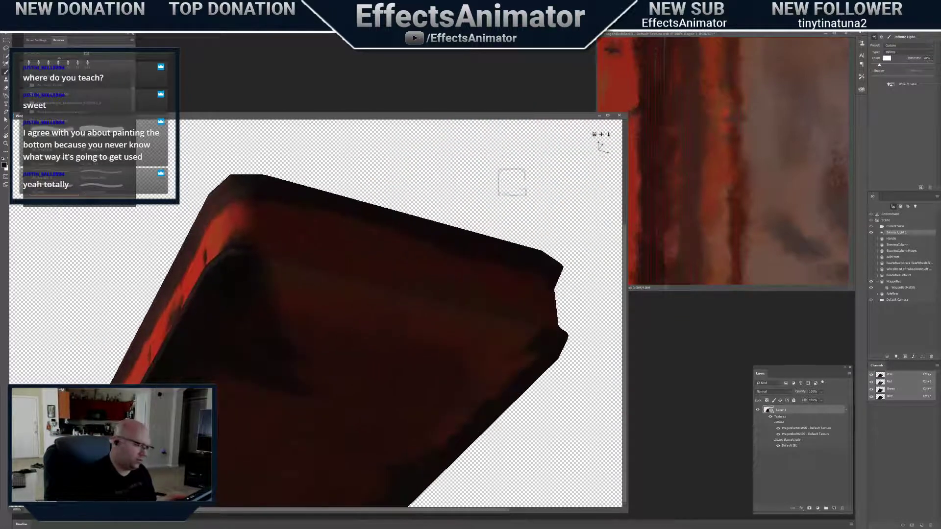
left_click(892, 85)
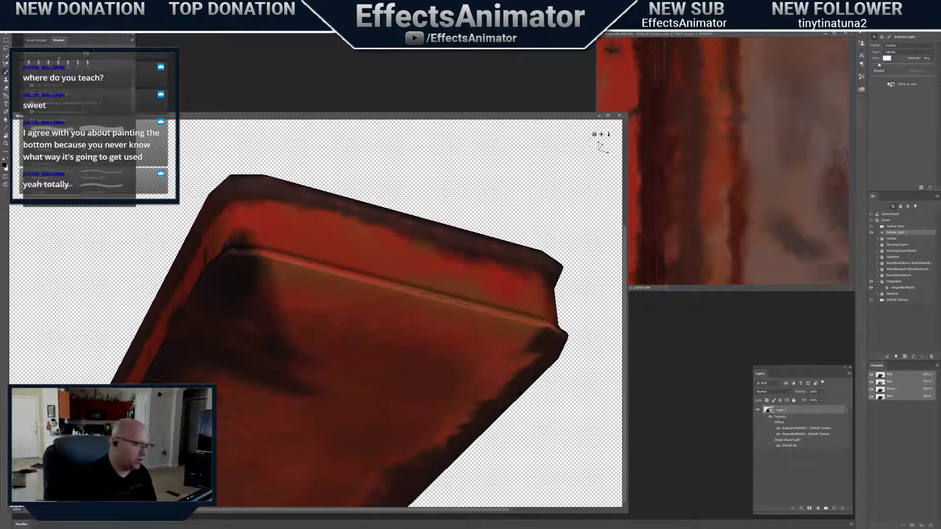
mouse_move(262, 251)
left_mouse_down()
mouse_move(289, 272)
mouse_move(362, 267)
left_mouse_up()
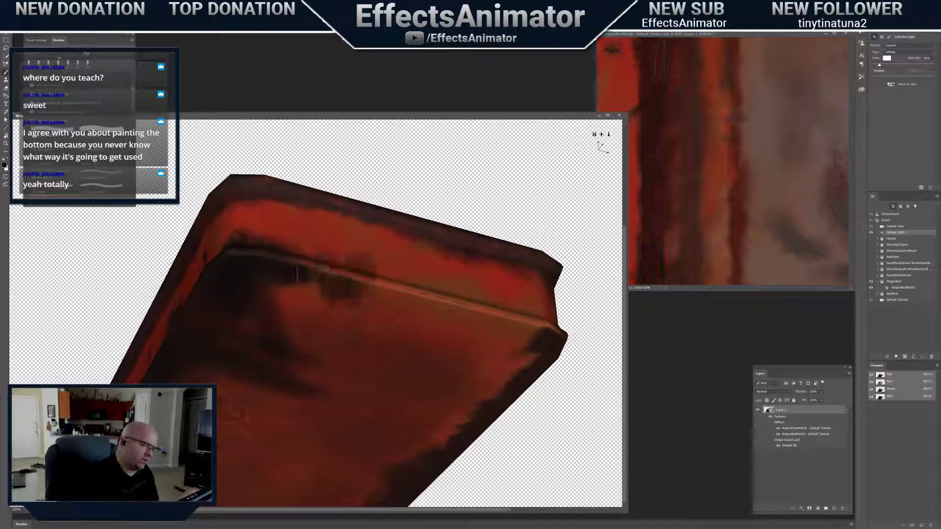
left_click_drag(296, 274, 343, 306)
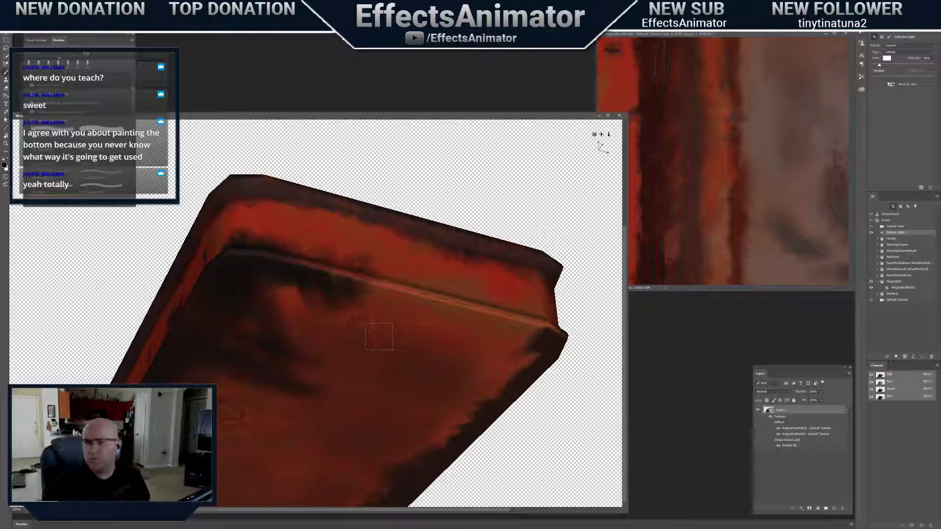
left_click_drag(347, 275, 349, 292)
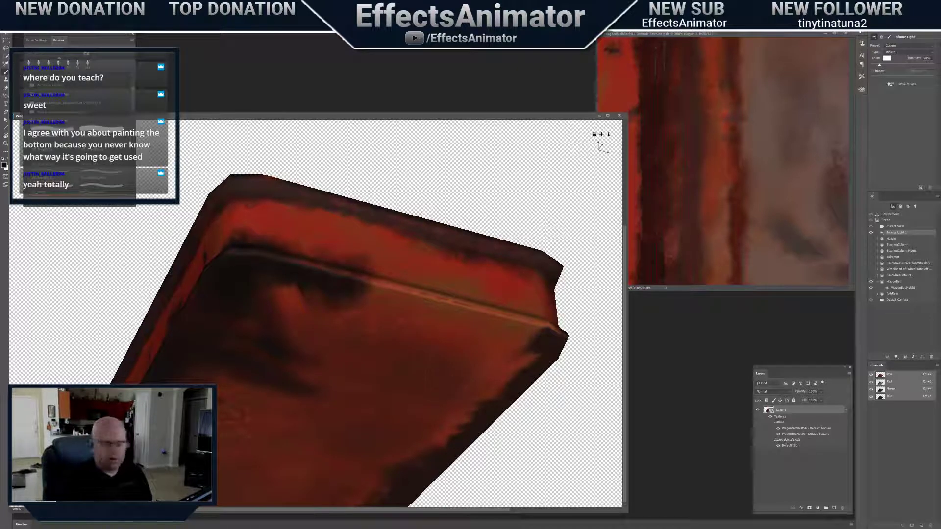
Enlarge the brush, thicken the dark rust around the short end's lower edge, and darken the band beneath its upper rim
right_click(316, 311)
left_click(375, 325)
mouse_move(293, 297)
left_mouse_down()
mouse_move(324, 312)
mouse_move(354, 287)
mouse_move(373, 293)
left_mouse_up()
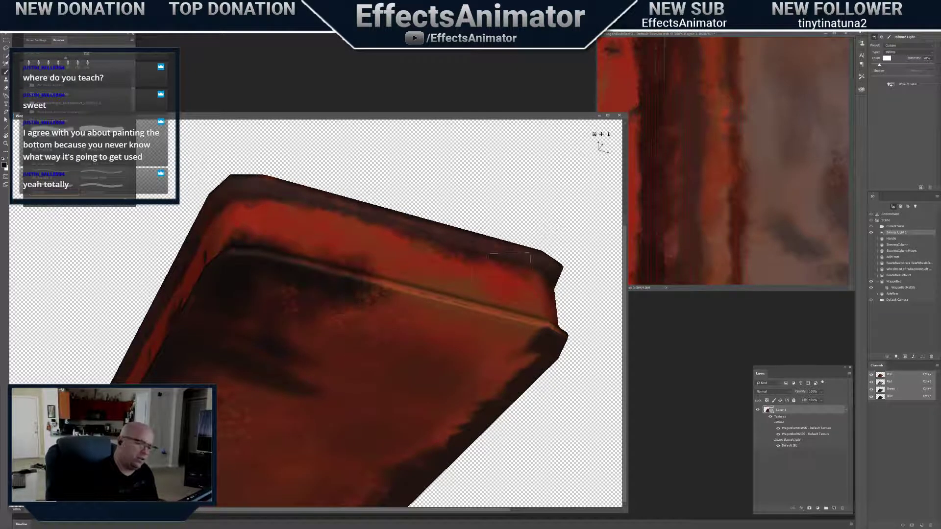
left_click_drag(594, 135, 583, 145)
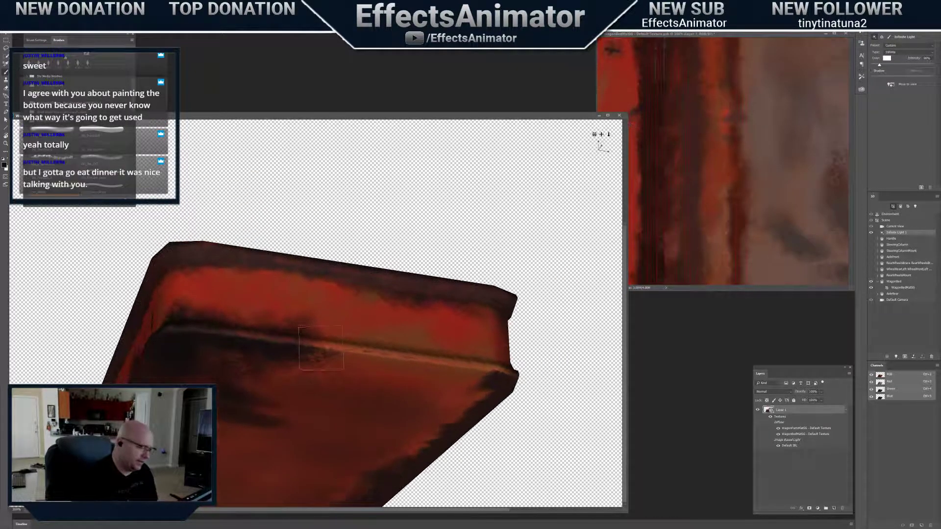
mouse_move(316, 348)
left_mouse_down()
mouse_move(327, 352)
mouse_move(324, 338)
mouse_move(304, 335)
left_mouse_up()
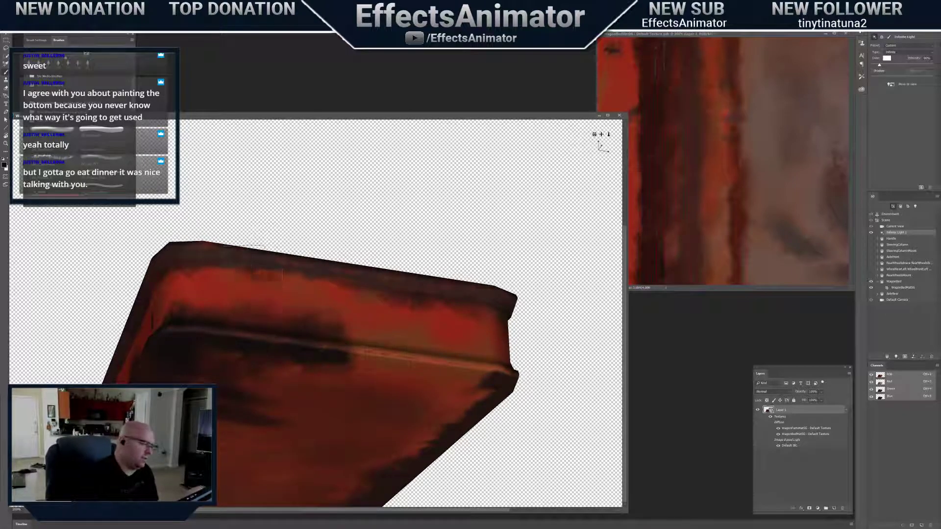
left_click_drag(241, 263, 326, 274)
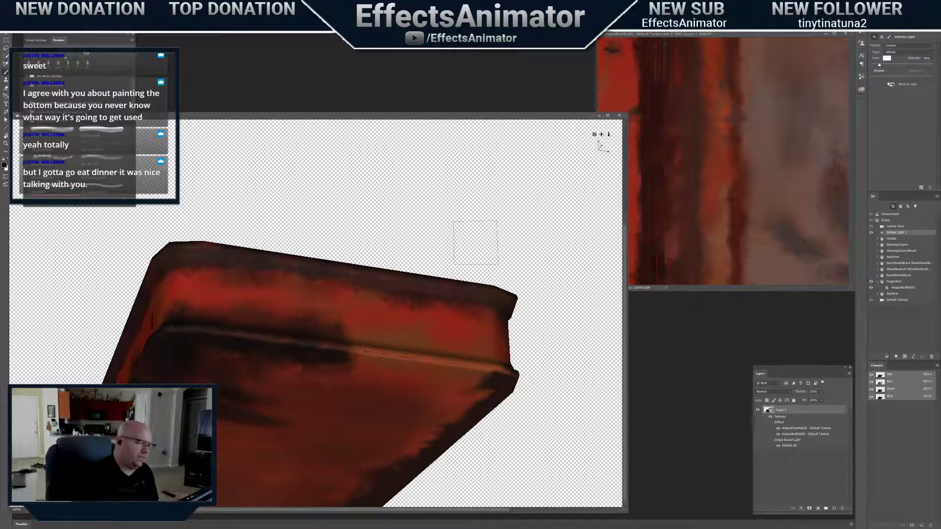
Dab speckled dark rust along the rest of the short end's lower edge and onto the adjoining underside corner
left_click_drag(594, 135, 596, 148)
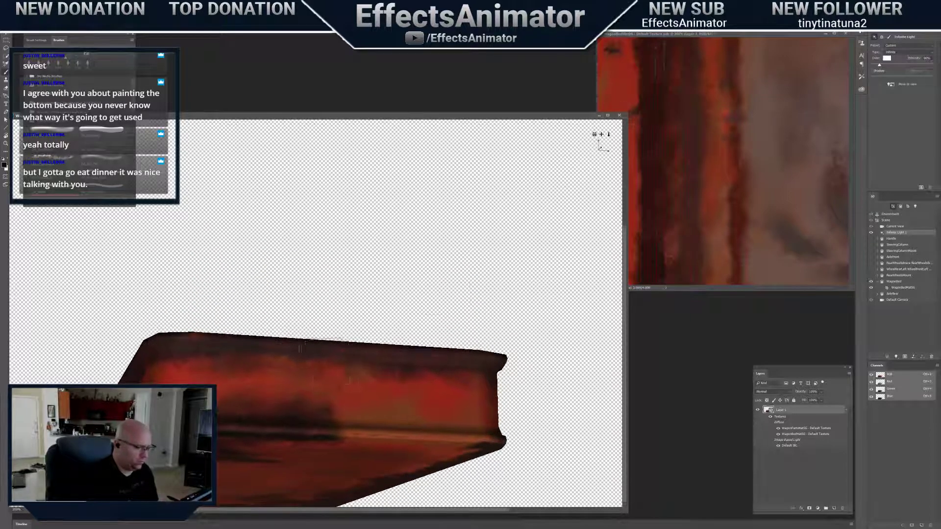
mouse_move(359, 461)
left_mouse_down()
mouse_move(357, 438)
mouse_move(402, 440)
mouse_move(427, 416)
left_mouse_up()
left_click_drag(483, 442, 444, 428)
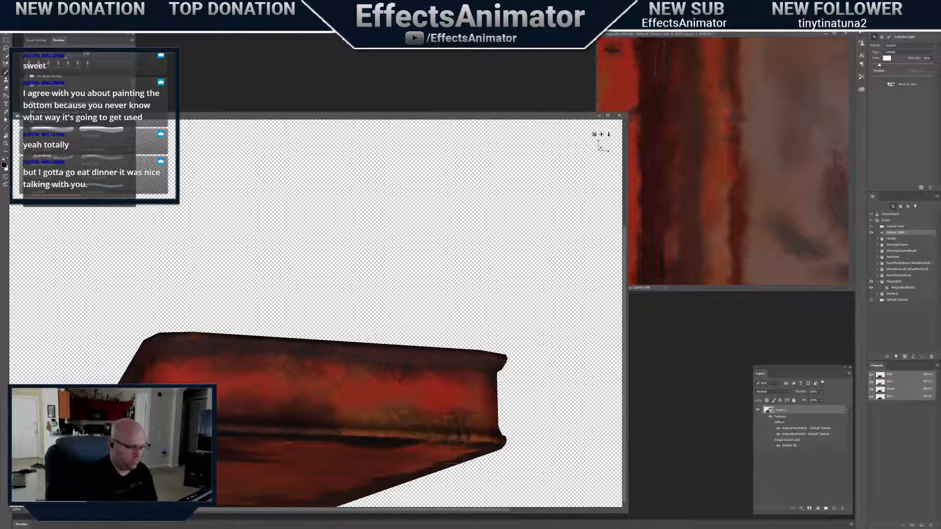
left_click_drag(601, 134, 600, 162)
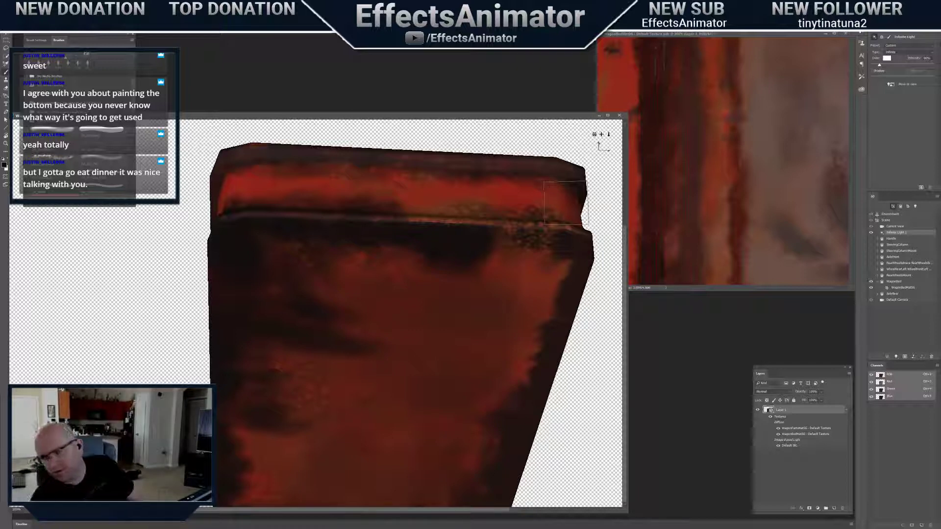
mouse_move(489, 252)
left_mouse_down()
mouse_move(541, 253)
mouse_move(563, 321)
left_mouse_up()
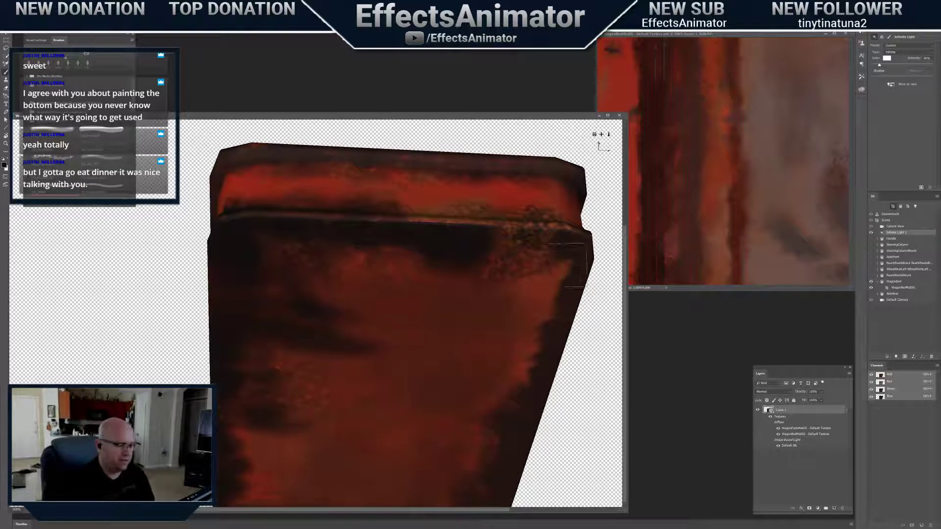
mouse_move(562, 278)
left_mouse_down()
mouse_move(555, 309)
mouse_move(550, 285)
mouse_move(554, 328)
mouse_move(565, 262)
mouse_move(528, 250)
mouse_move(547, 263)
mouse_move(498, 270)
mouse_move(549, 341)
mouse_move(550, 313)
mouse_move(522, 276)
left_mouse_up()
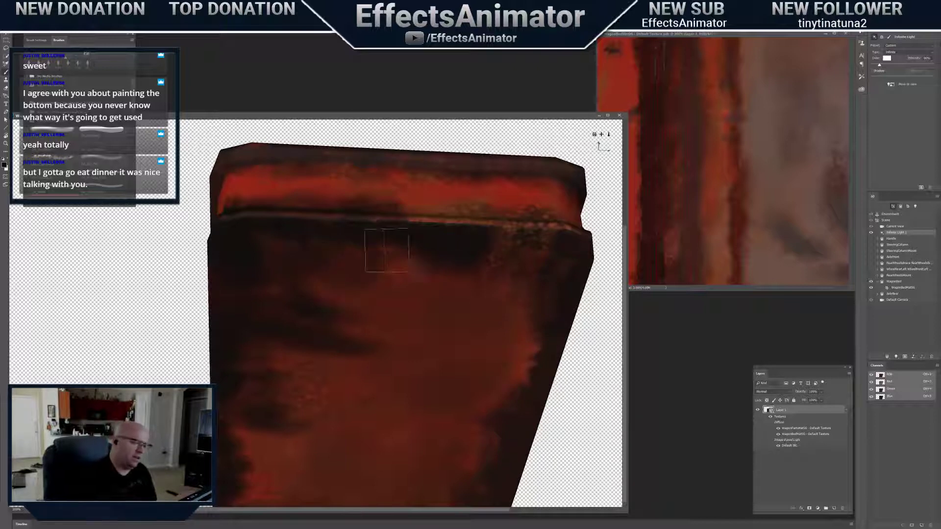
Vary the brush size and spread mottled dark rust across the underside near the short end, softening its border
right_click(537, 317)
left_click(595, 332)
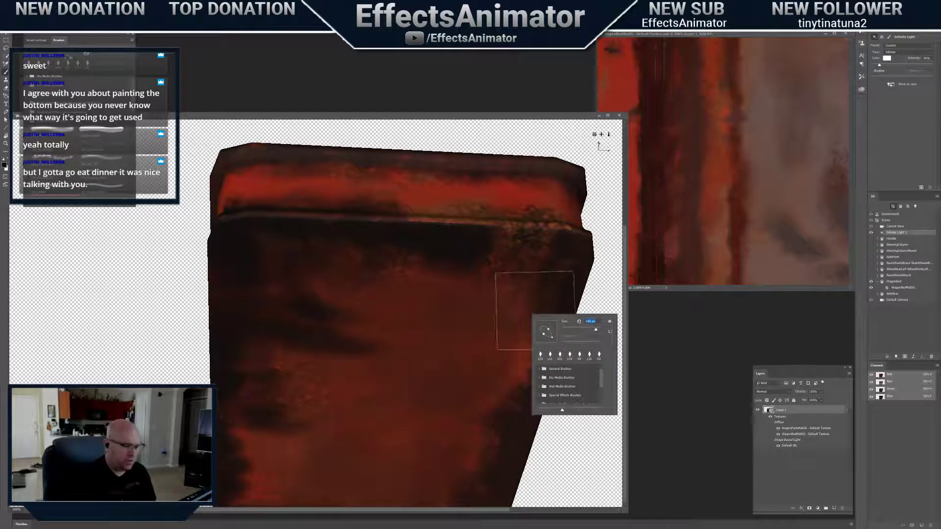
mouse_move(534, 311)
left_mouse_down()
mouse_move(512, 296)
mouse_move(424, 285)
mouse_move(444, 295)
left_mouse_up()
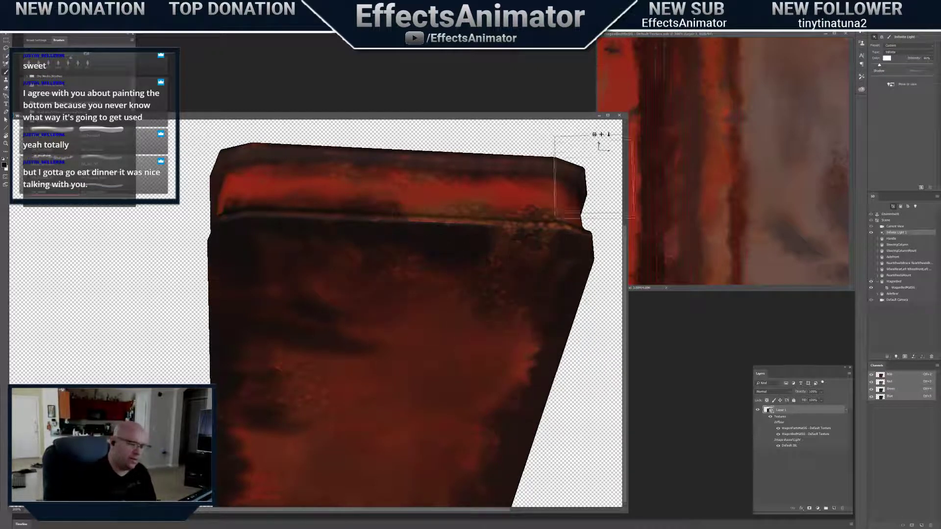
left_click_drag(595, 134, 590, 135)
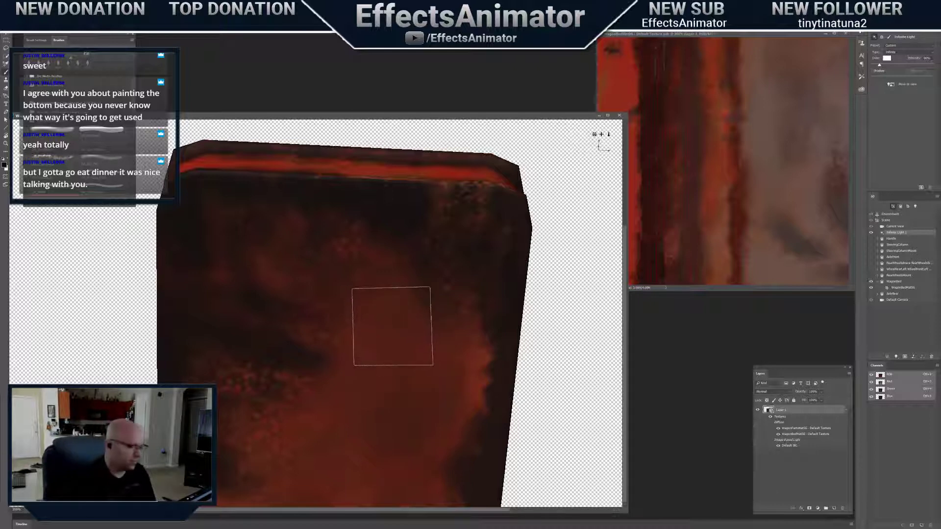
right_click(391, 327)
left_click_drag(441, 338, 438, 339)
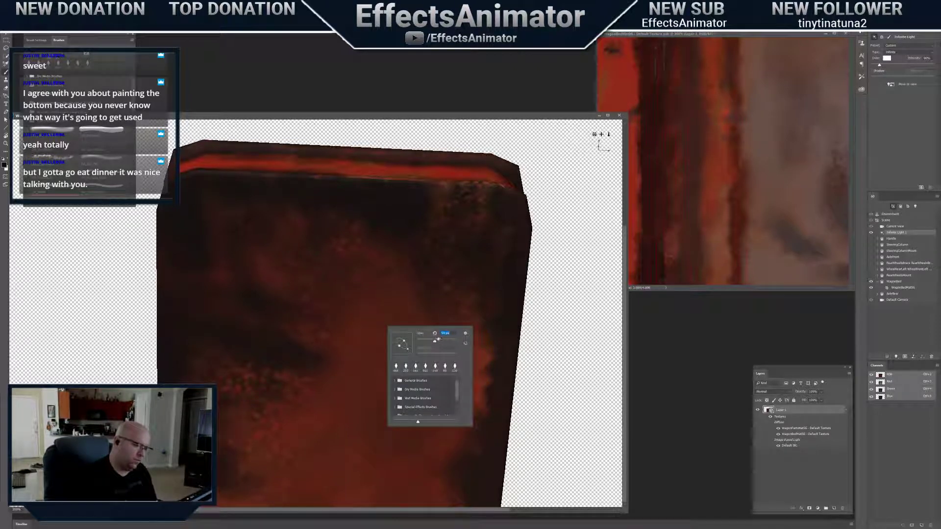
key("Return")
right_click(450, 321)
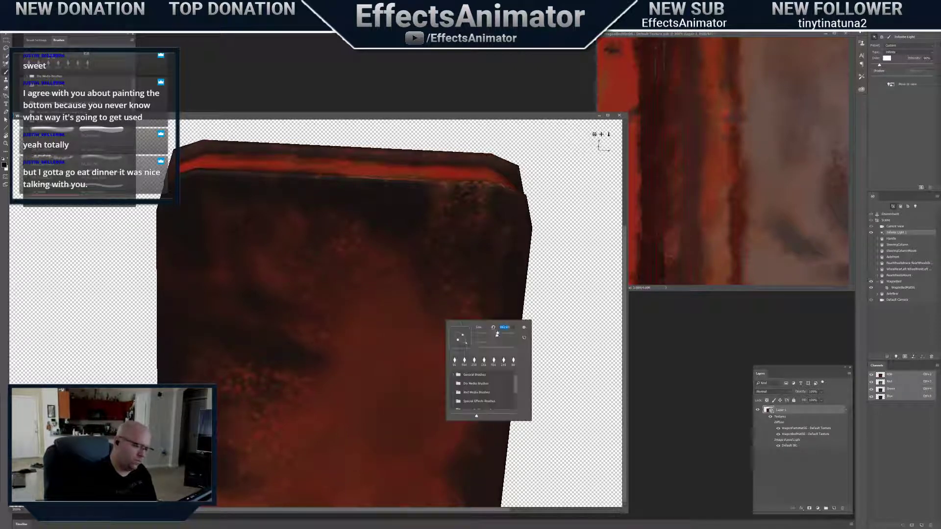
left_click_drag(496, 334, 498, 336)
key("Return")
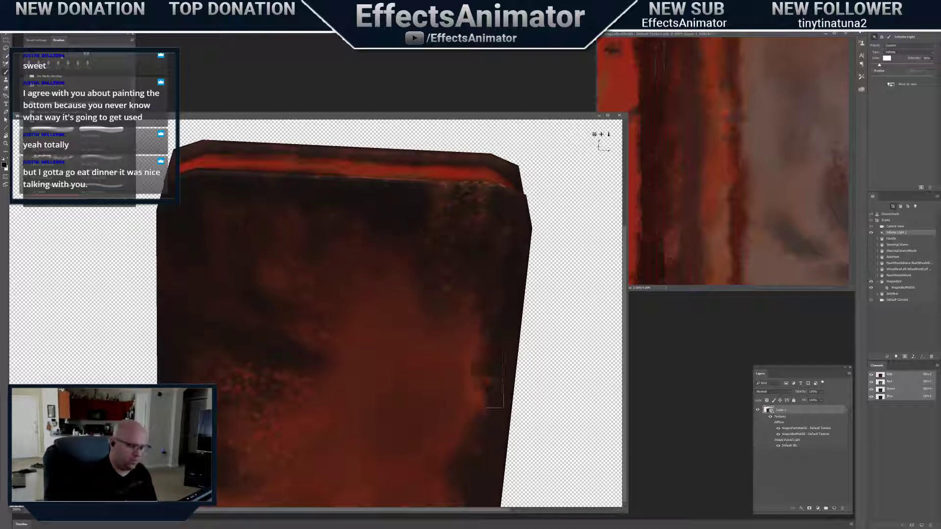
Resize the brush again and paint a soft, dark diagonal rust patch across the middle of the underside
mouse_move(601, 134)
left_mouse_down()
mouse_move(637, 129)
mouse_move(595, 122)
mouse_move(610, 122)
left_mouse_up()
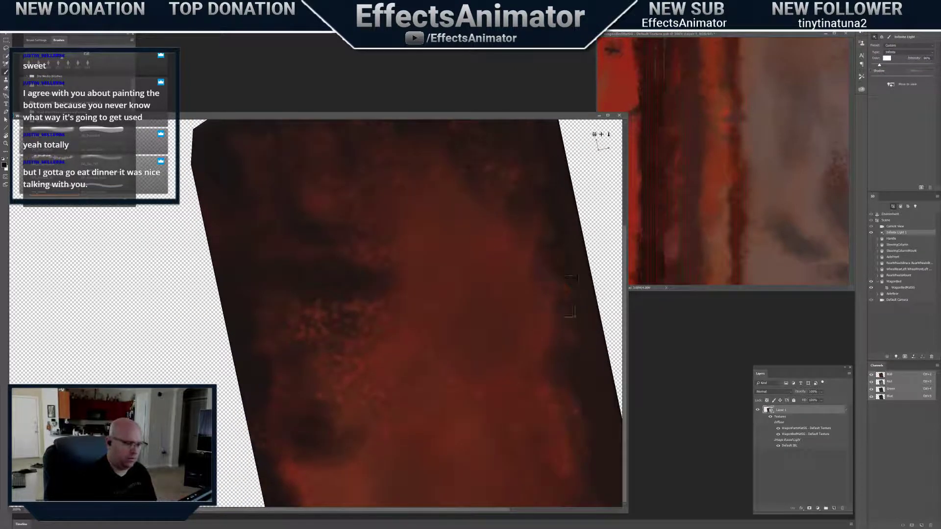
right_click(501, 377)
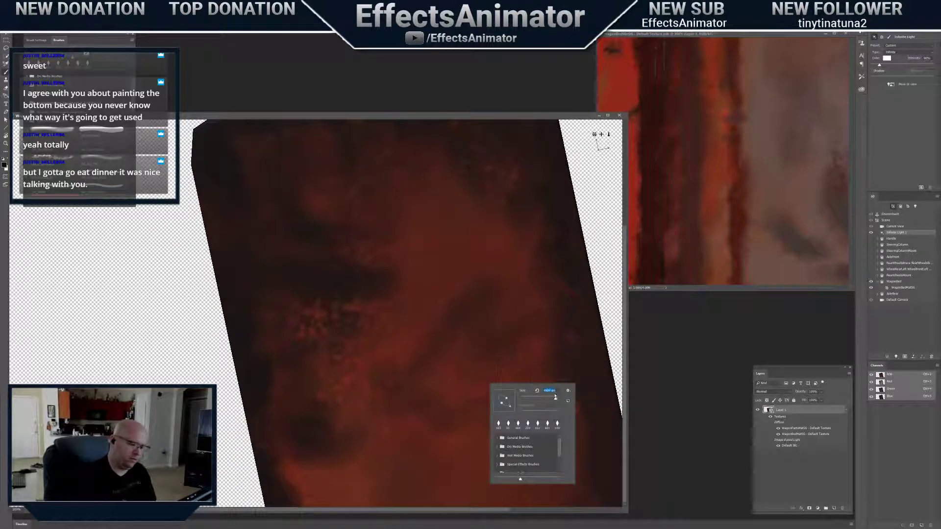
left_click(538, 378)
right_click(540, 377)
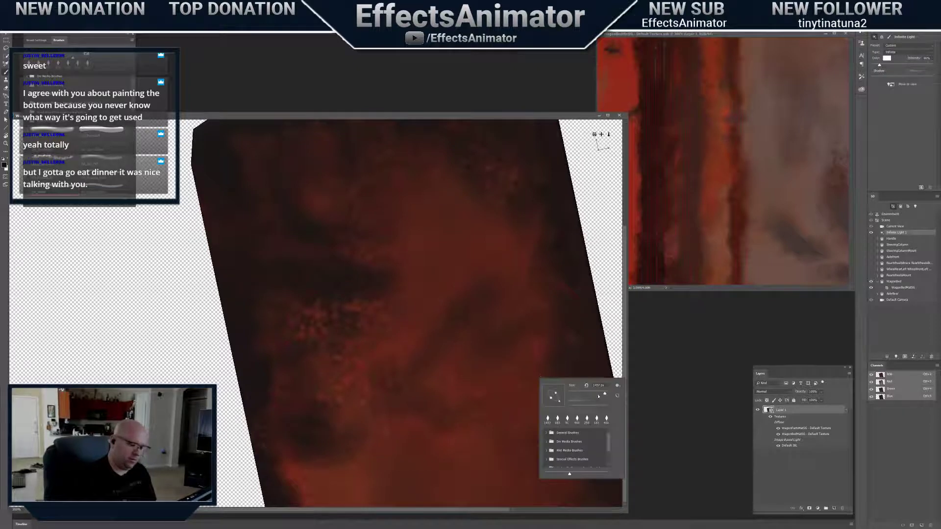
left_click(540, 378)
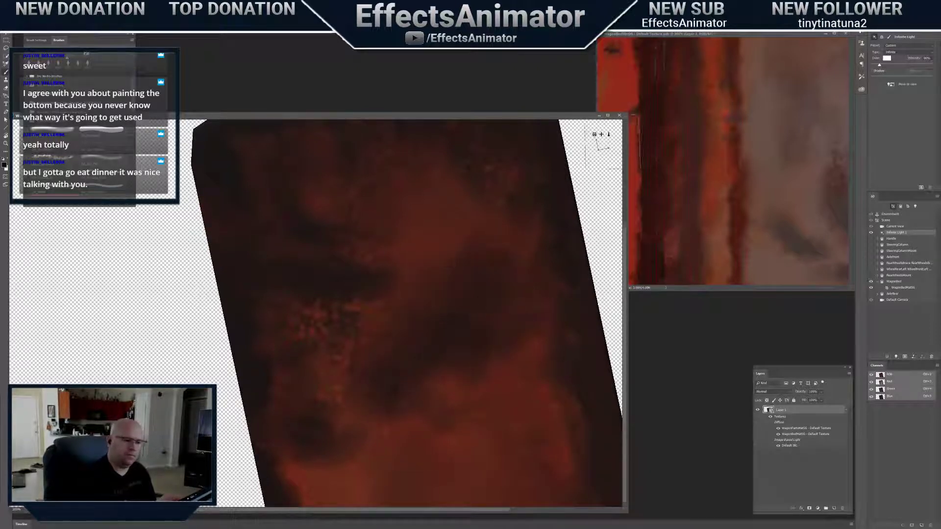
Break up the bright red along the underside's long edges and mottle the remaining half with dark rust to the far end
mouse_move(609, 134)
left_mouse_down()
mouse_move(606, 125)
mouse_move(598, 131)
left_mouse_up()
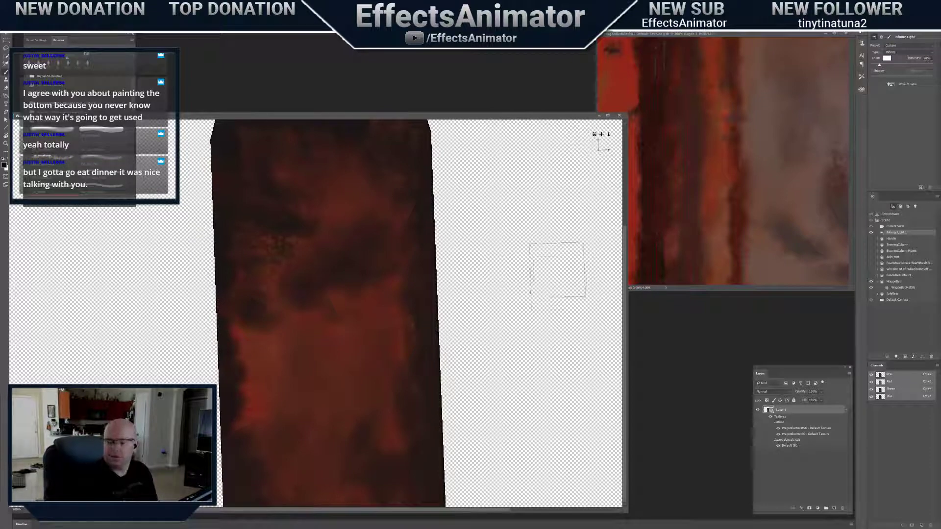
mouse_move(251, 345)
left_mouse_down()
mouse_move(248, 330)
mouse_move(250, 355)
left_mouse_up()
left_click_drag(252, 407, 251, 401)
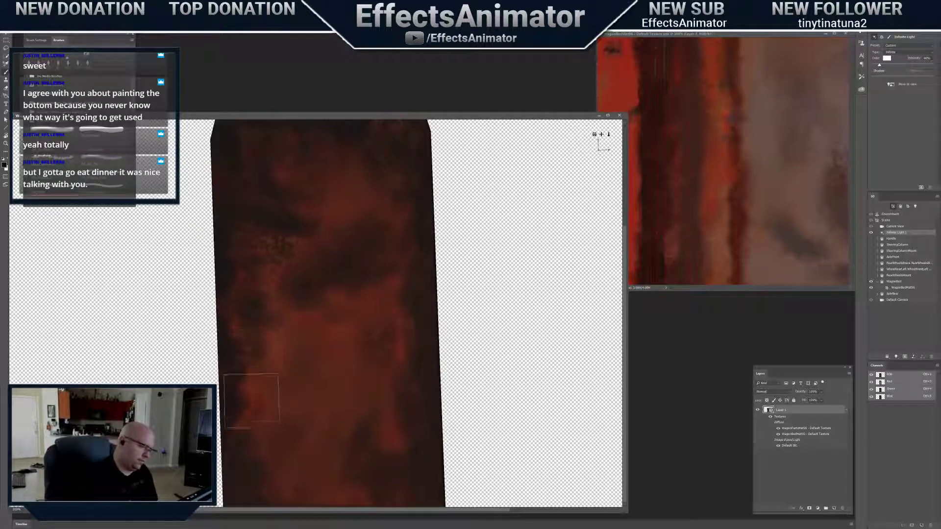
left_click_drag(601, 135, 601, 126)
mouse_move(304, 411)
left_mouse_down()
mouse_move(276, 406)
mouse_move(257, 360)
mouse_move(374, 338)
mouse_move(294, 306)
mouse_move(341, 346)
mouse_move(359, 421)
mouse_move(398, 356)
mouse_move(360, 302)
mouse_move(354, 343)
mouse_move(325, 369)
mouse_move(369, 348)
left_mouse_up()
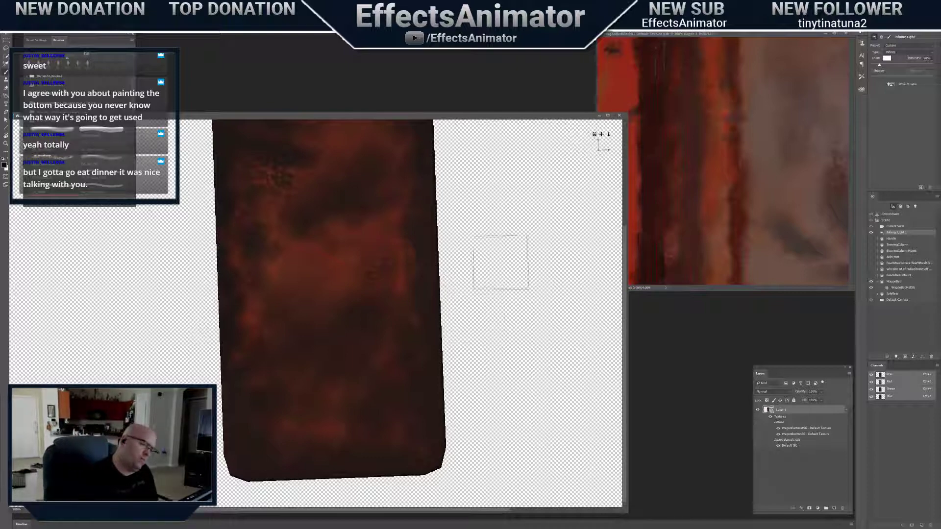
Align the light with the whole underside, pick up a red from the paint, and dab speckled red patches along both long edges
mouse_move(609, 135)
left_mouse_down()
mouse_move(606, 111)
mouse_move(595, 192)
mouse_move(588, 186)
left_mouse_up()
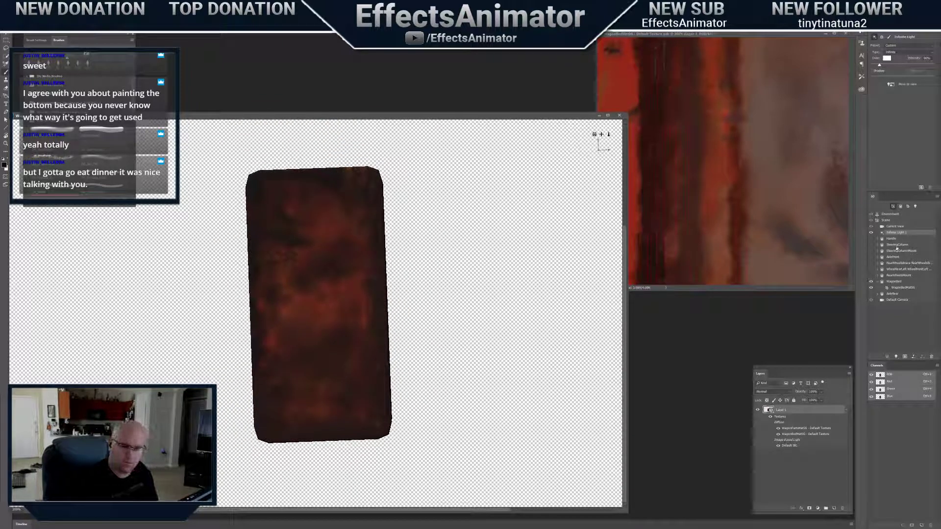
left_click(890, 86)
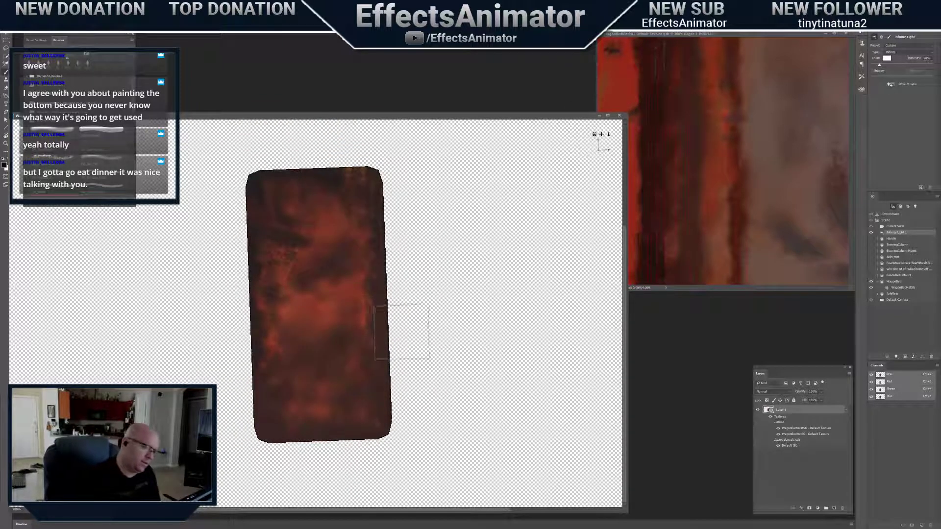
left_click(628, 110)
left_click(254, 315)
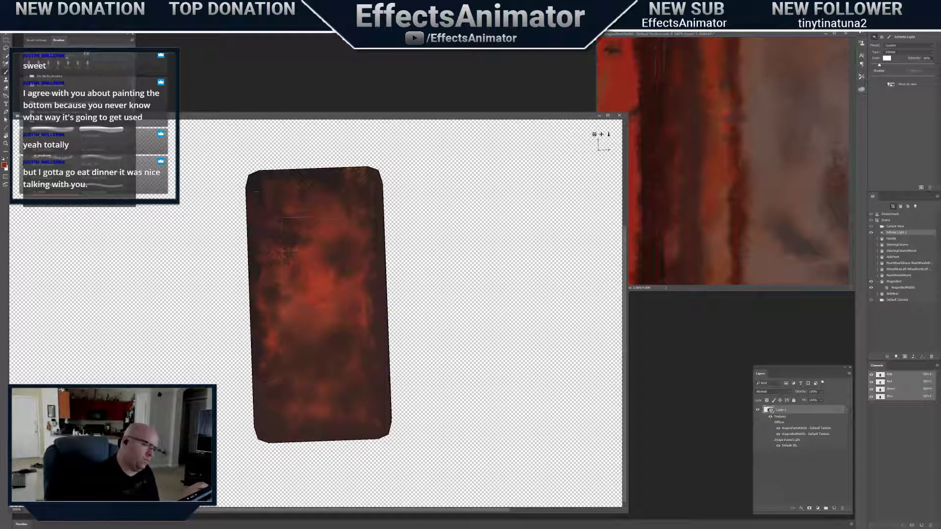
left_click_drag(287, 233, 265, 208)
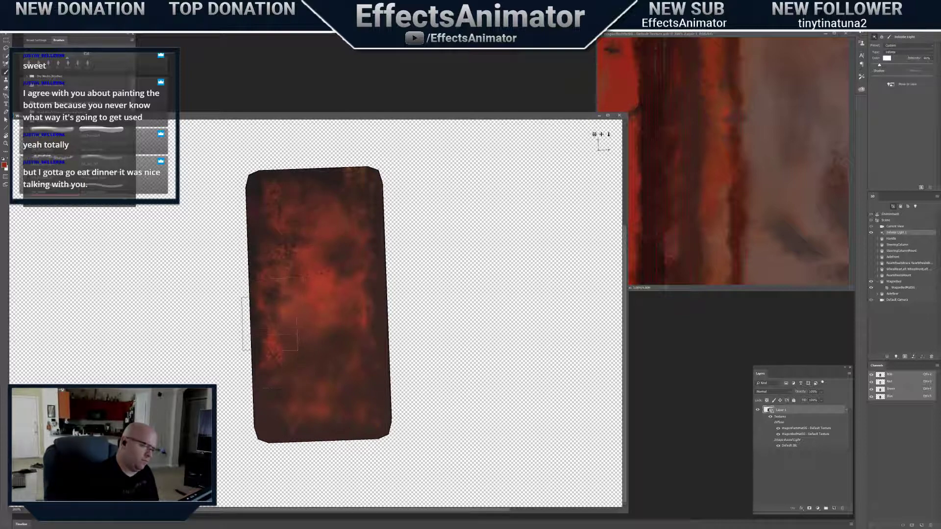
left_click_drag(276, 403, 294, 403)
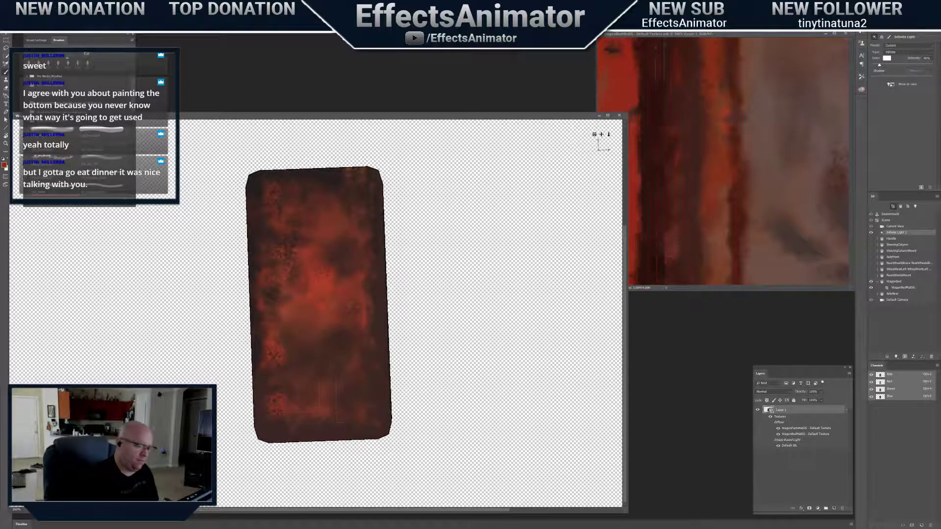
left_click_drag(366, 334, 368, 295)
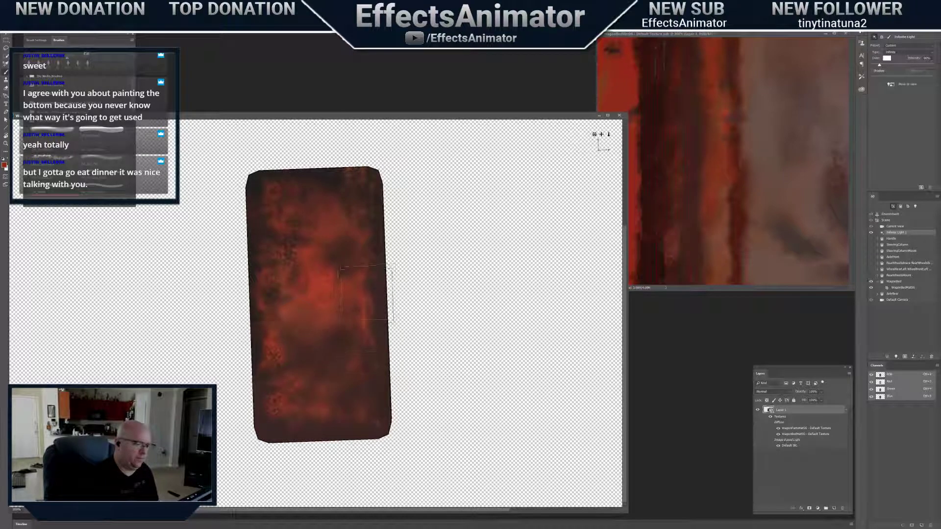
left_click(369, 293)
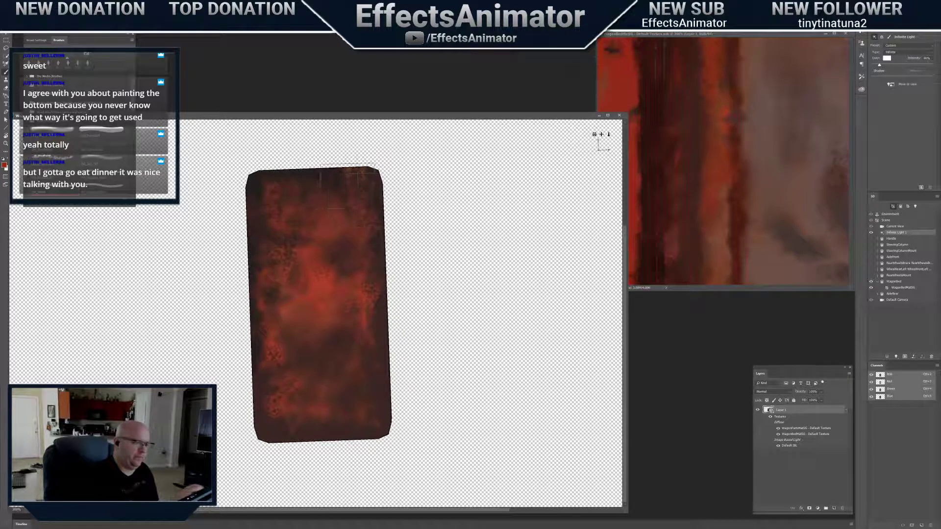
left_click(363, 188)
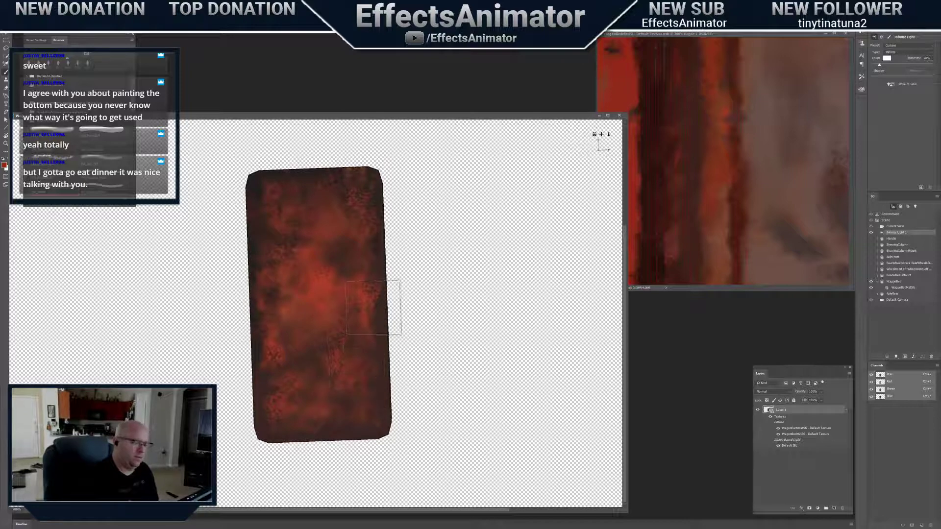
Adjust the brush size and blend more red mottling into the dark areas of the underside
right_click(375, 295)
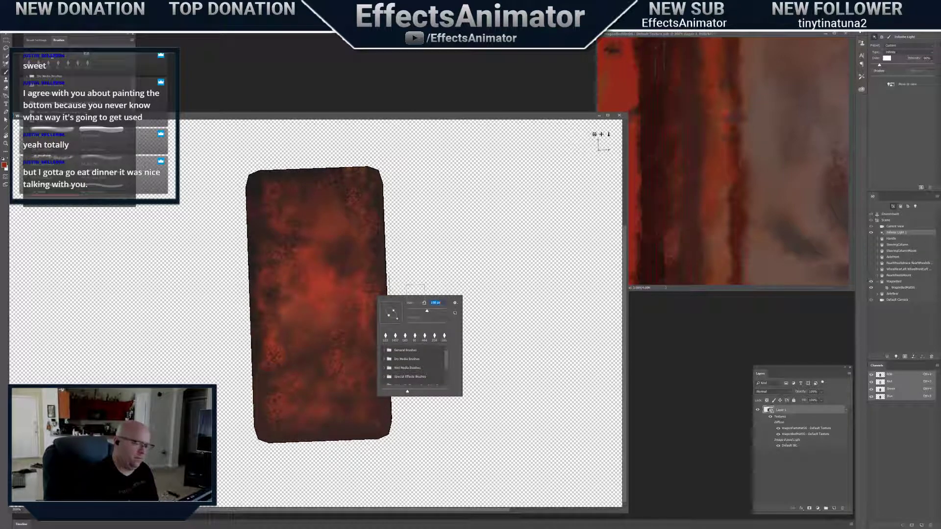
left_click(390, 287)
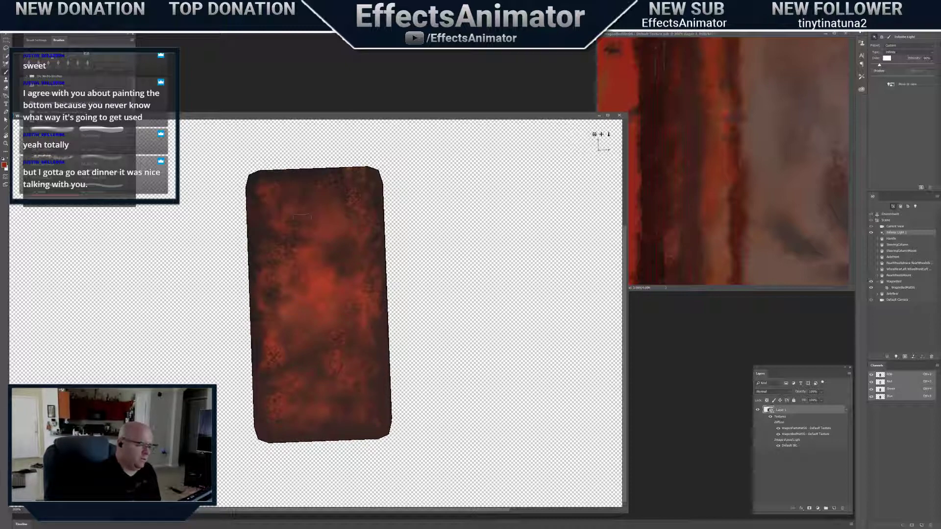
right_click(334, 333)
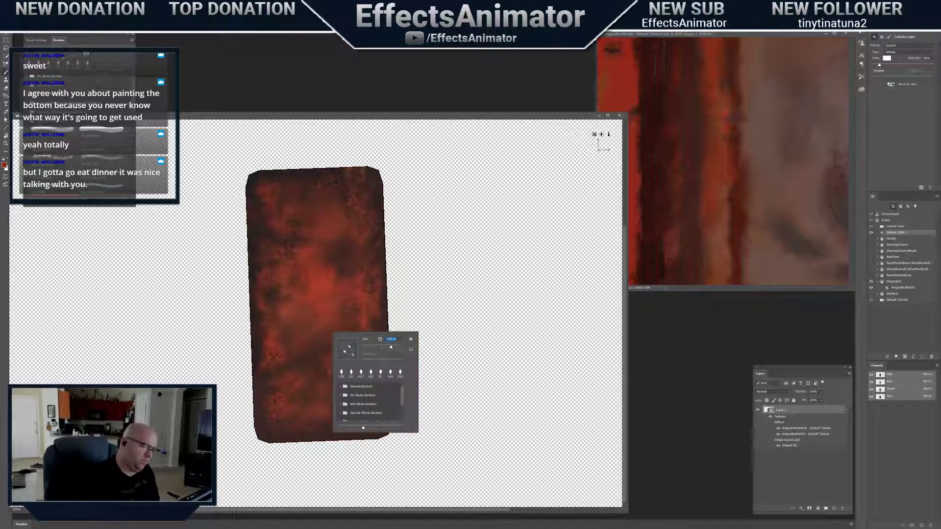
left_click(314, 328)
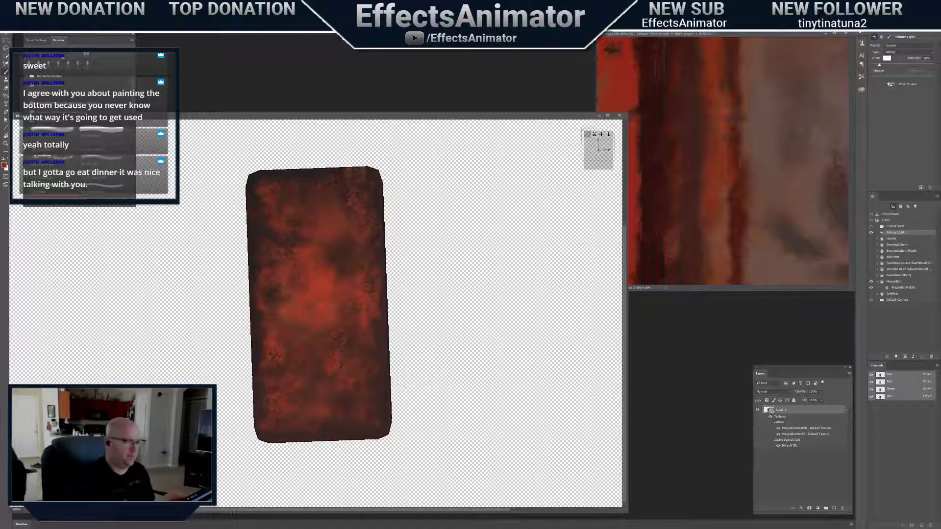
Turn the wagon bed upright and show the rear axle, wheels, rear wheel braces, front axle, steering parts and handle again
left_click_drag(595, 133, 581, 174)
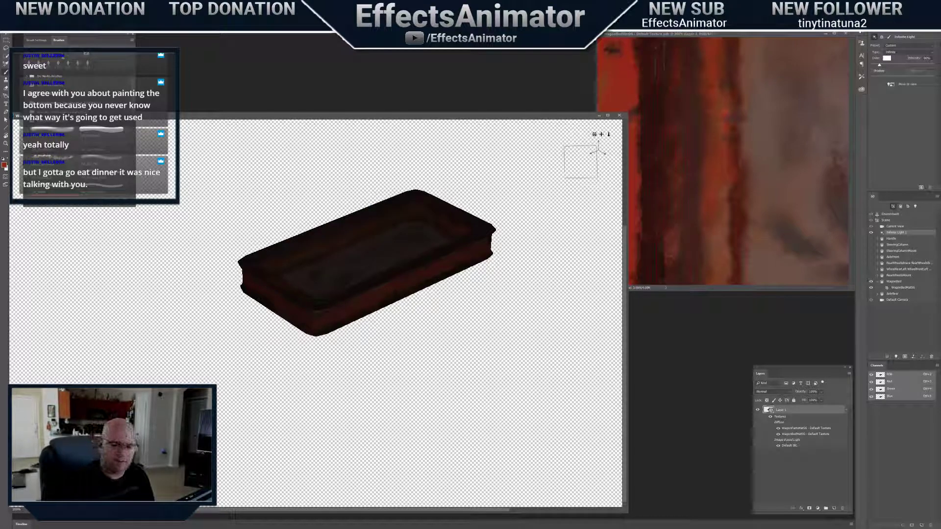
left_click_drag(594, 134, 595, 156)
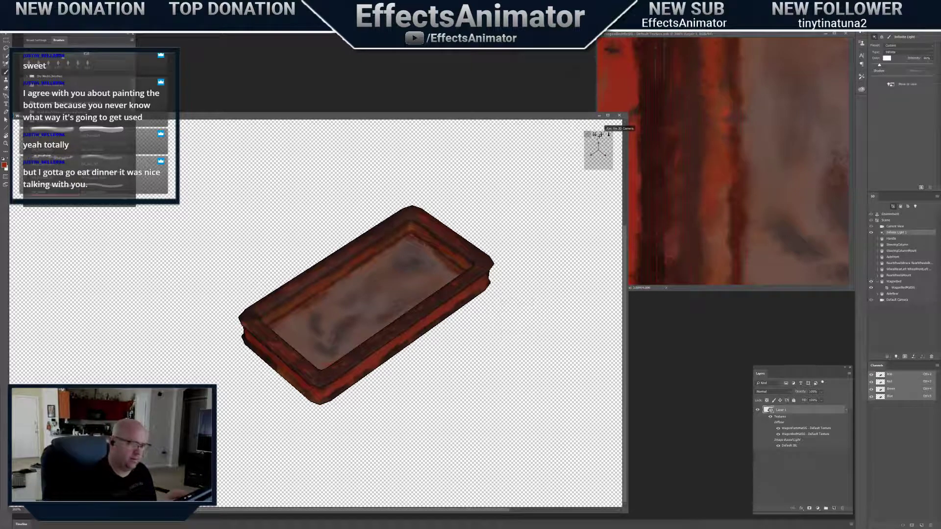
mouse_move(601, 134)
left_mouse_down()
mouse_move(598, 147)
mouse_move(597, 135)
mouse_move(609, 145)
mouse_move(604, 119)
left_mouse_up()
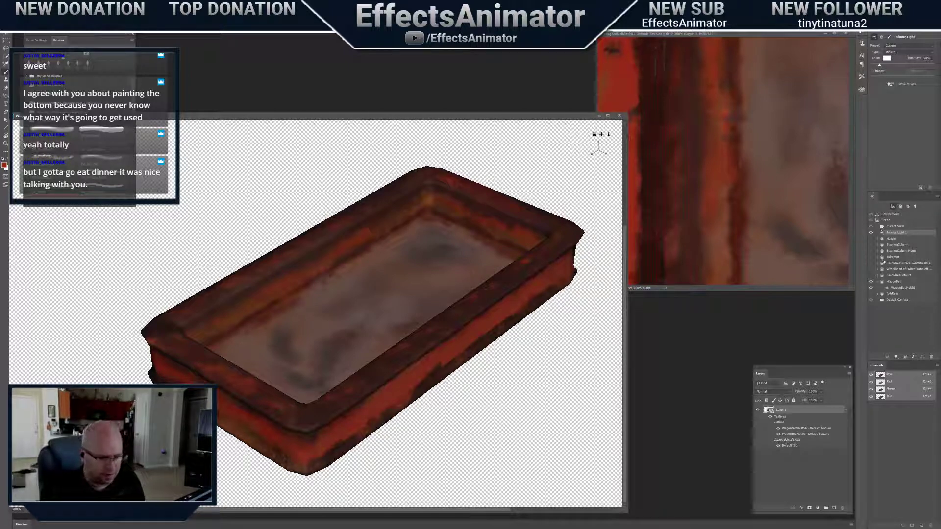
left_click(871, 294)
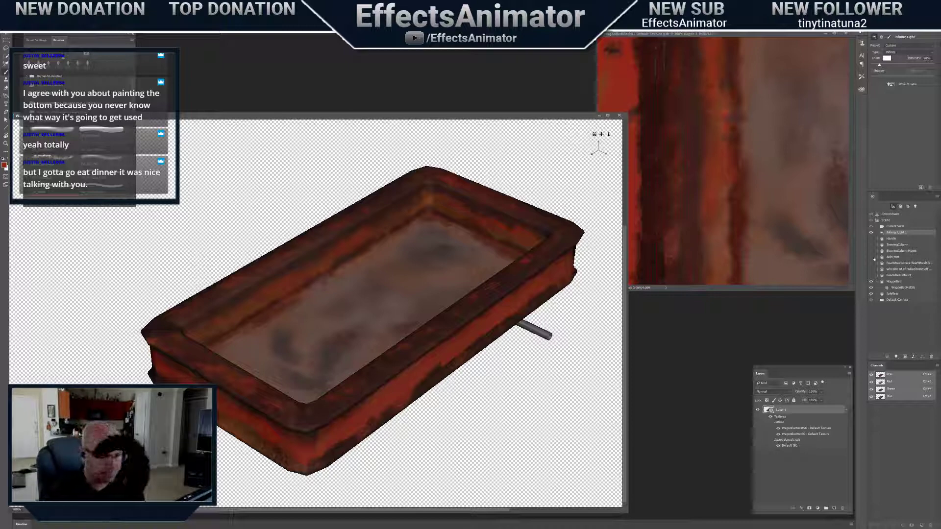
left_click(872, 276)
left_click(871, 269)
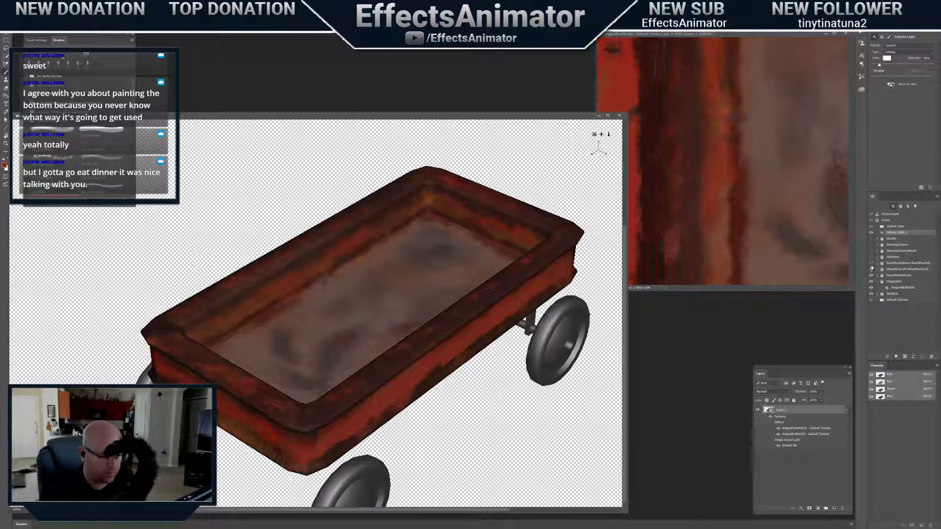
left_click(871, 263)
left_click(872, 258)
left_click(871, 251)
left_click(871, 245)
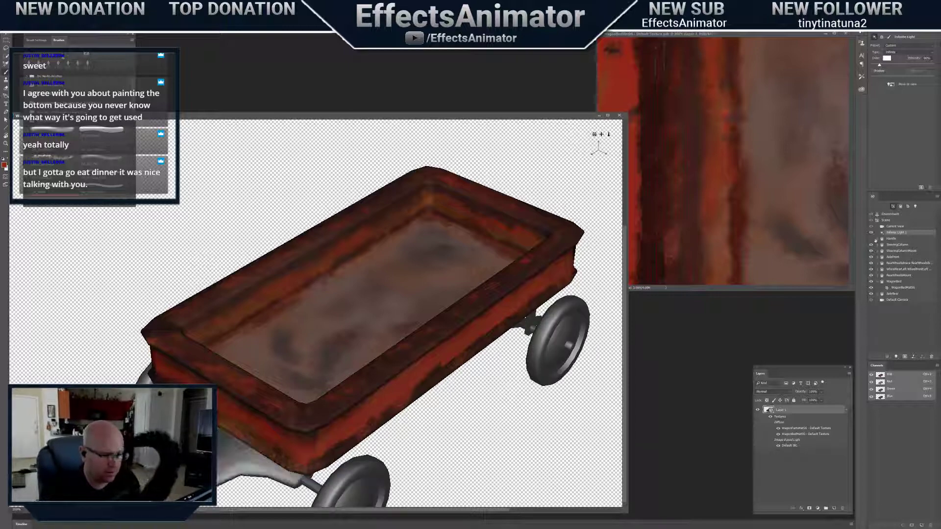
left_click(871, 239)
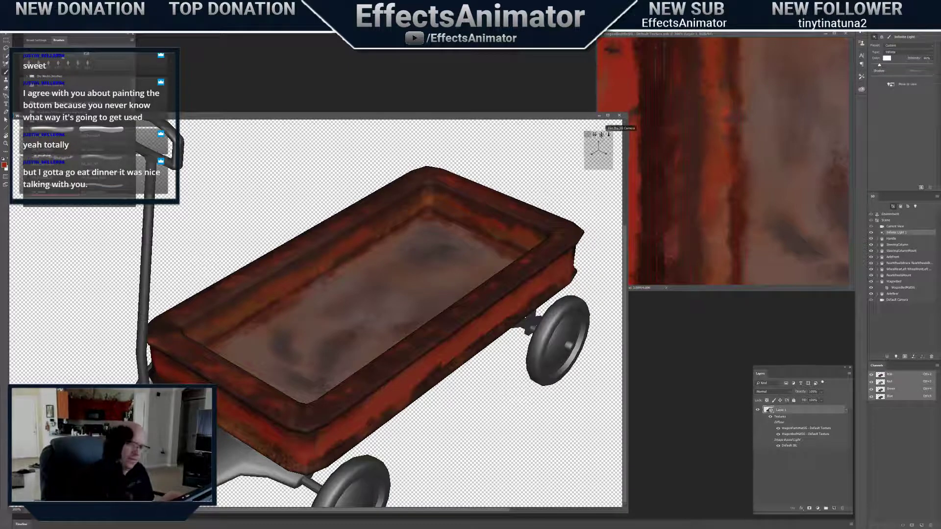
Hide the handle, wagon bed, both axles, steering parts and rear wheel braces so only the four wheels remain shown
left_click_drag(595, 135, 592, 116)
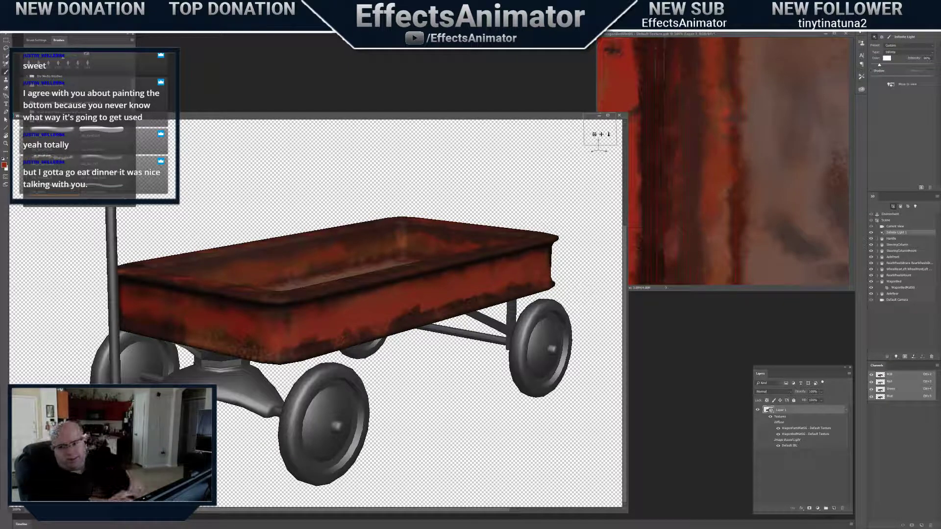
left_click_drag(595, 135, 606, 125)
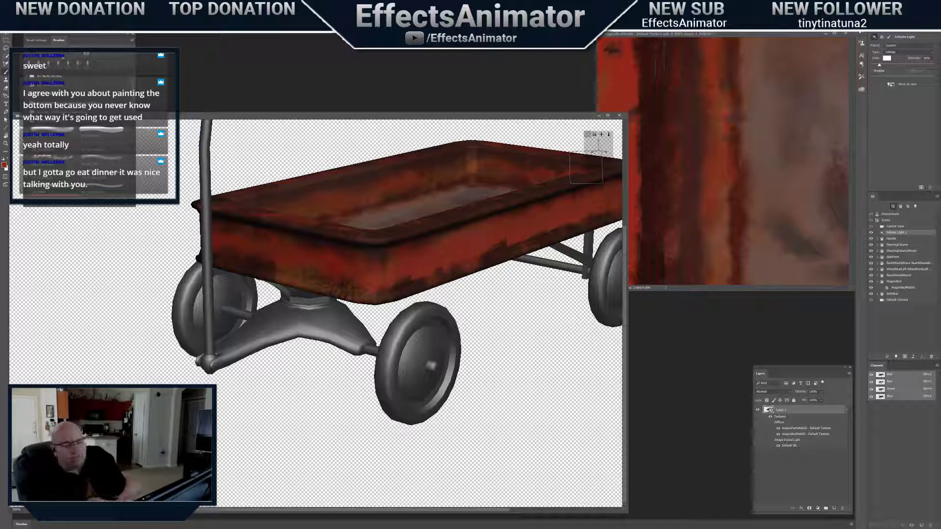
mouse_move(594, 134)
left_mouse_down()
mouse_move(594, 148)
mouse_move(586, 129)
mouse_move(605, 139)
left_mouse_up()
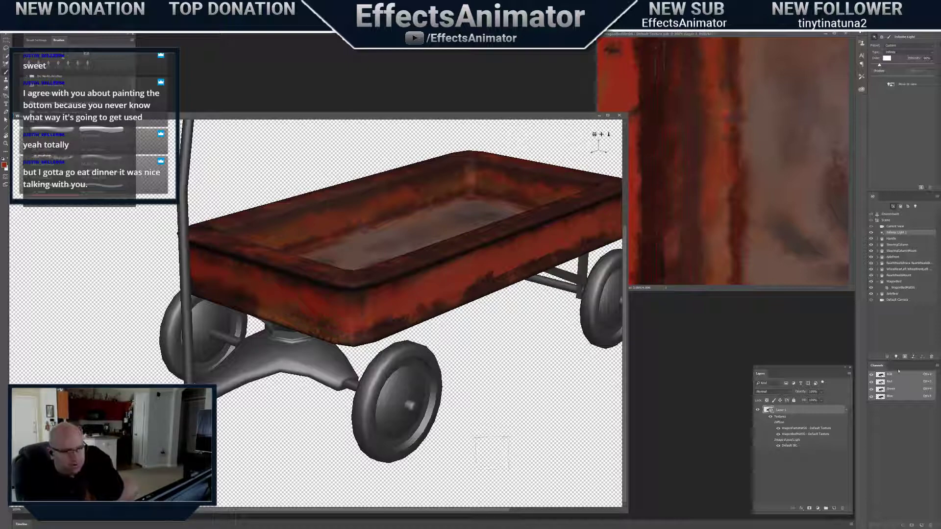
left_click(871, 239)
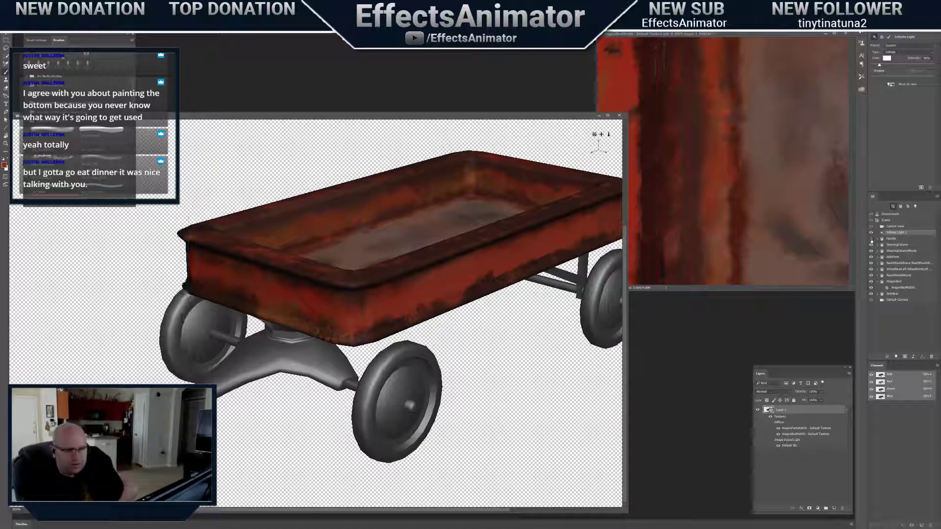
left_click(871, 282)
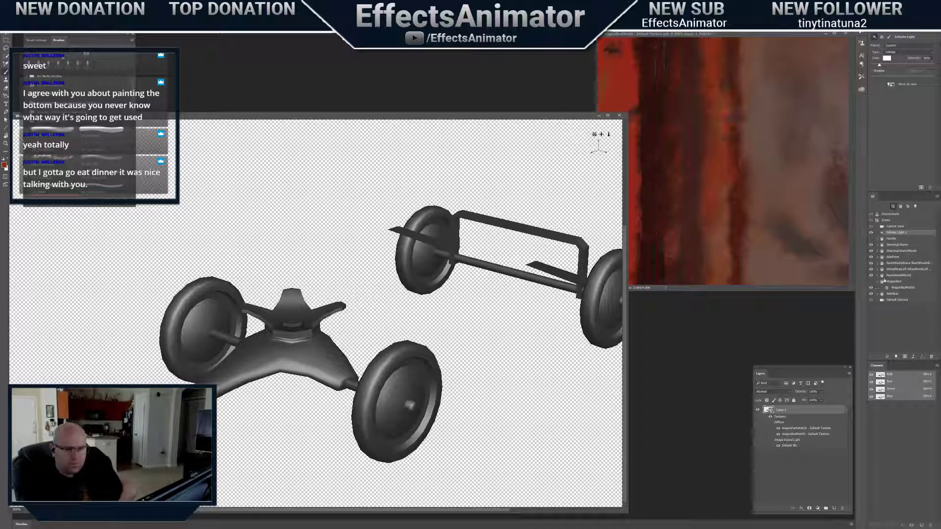
left_click(879, 282)
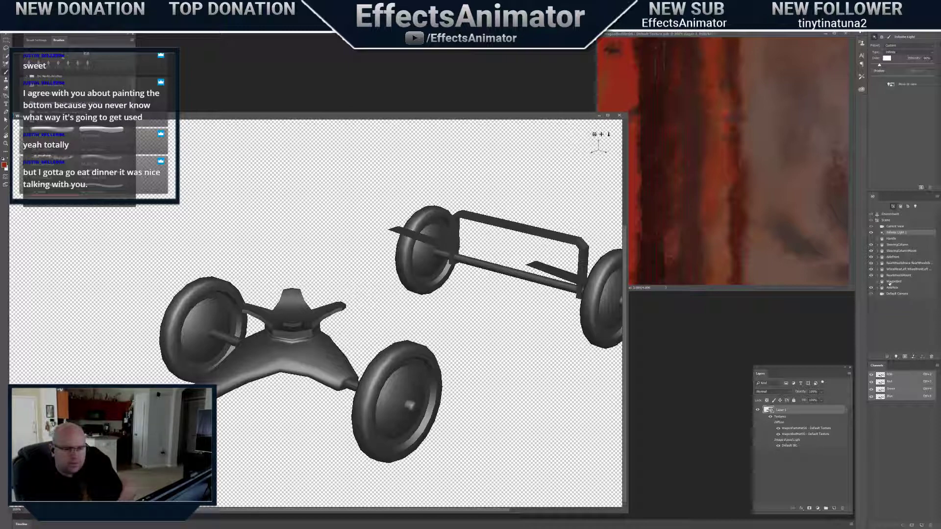
left_click(872, 288)
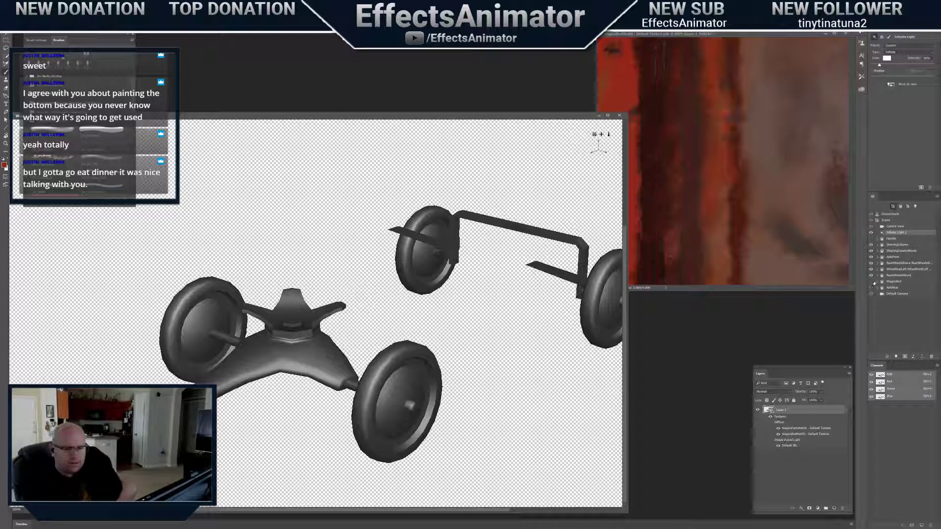
left_click(872, 244)
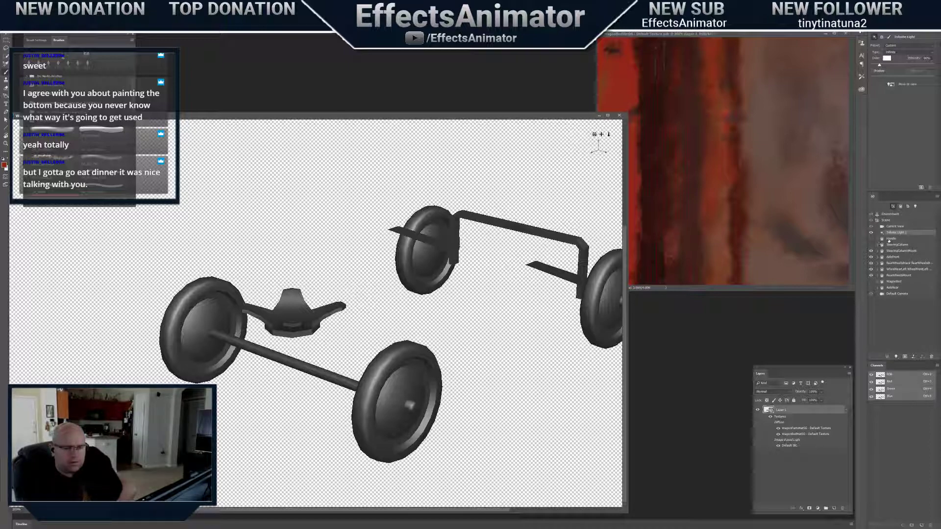
left_click(872, 251)
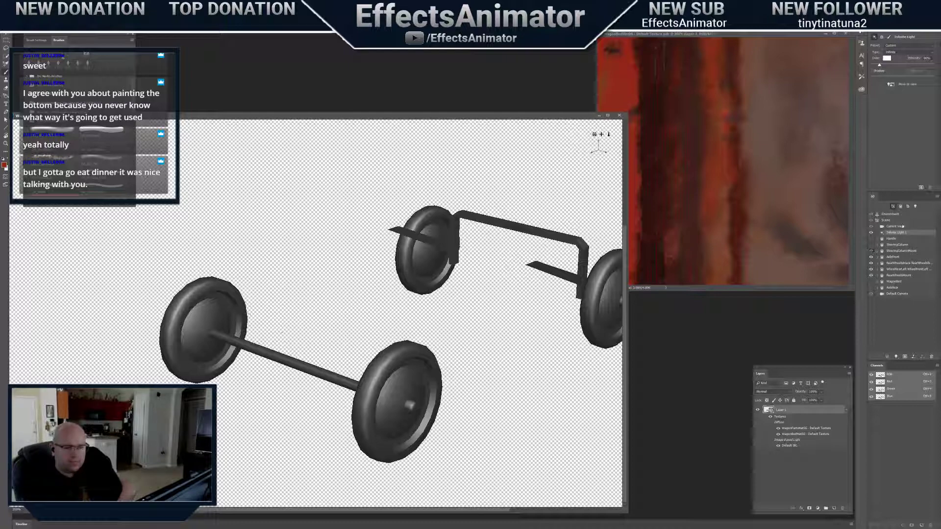
left_click(872, 257)
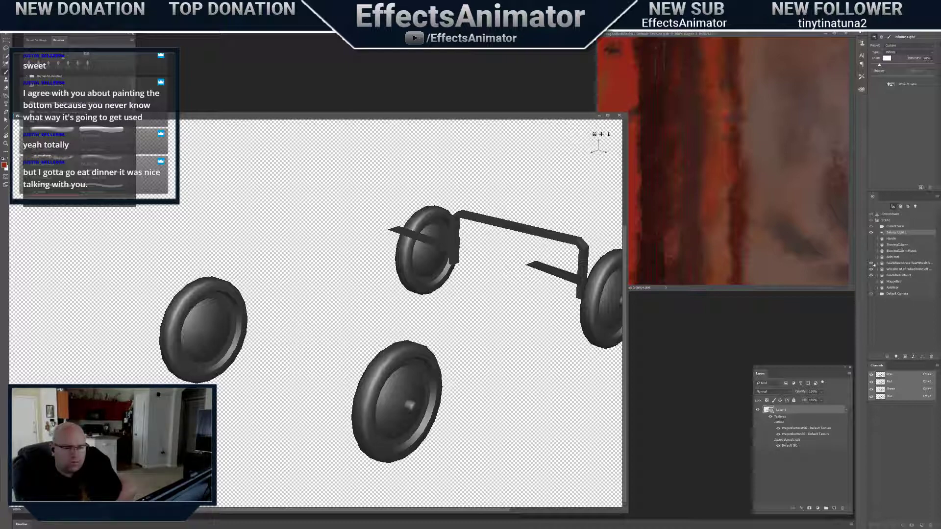
left_click(872, 263)
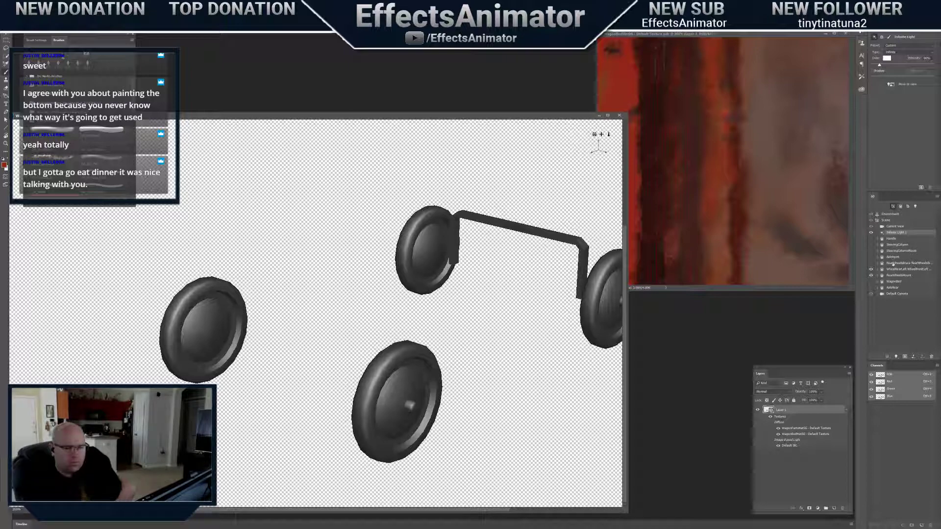
left_click(871, 275)
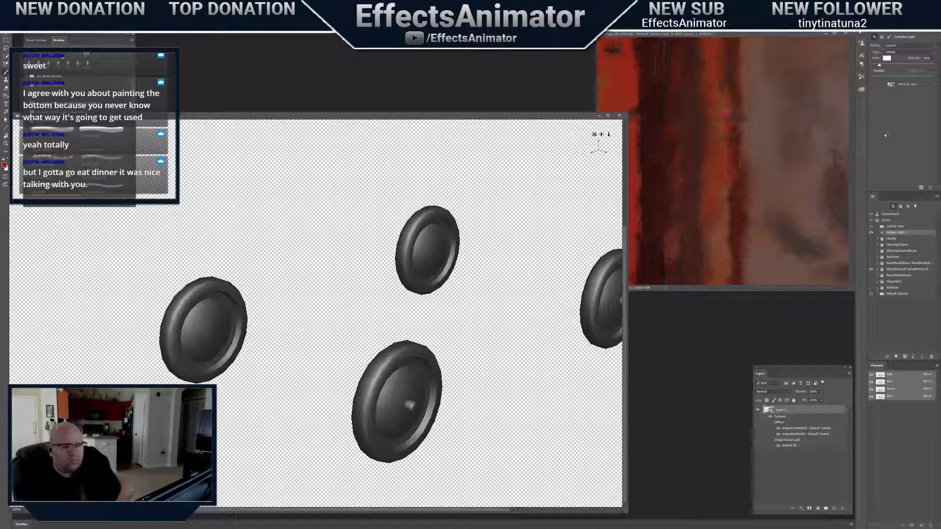
Align the light with the current view and widen the model's document window to fit all four wheels
left_click(890, 85)
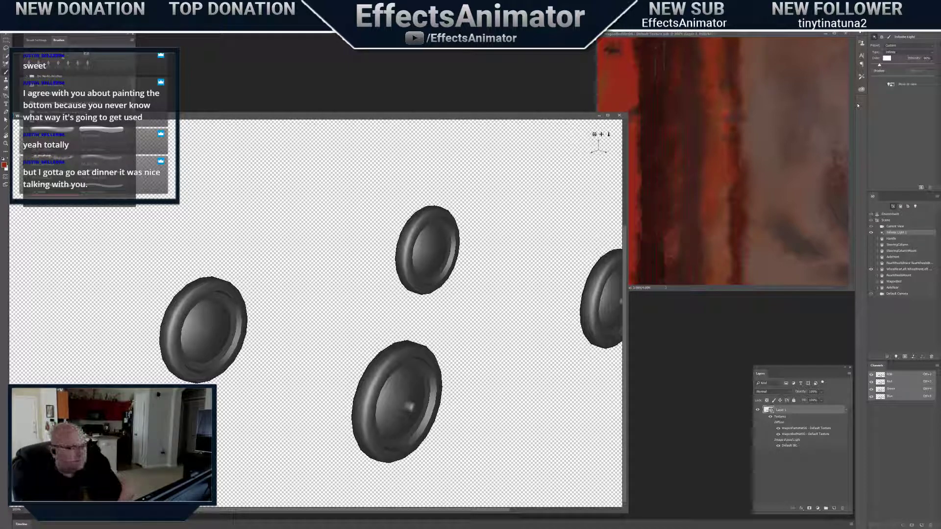
left_click_drag(627, 428, 686, 420)
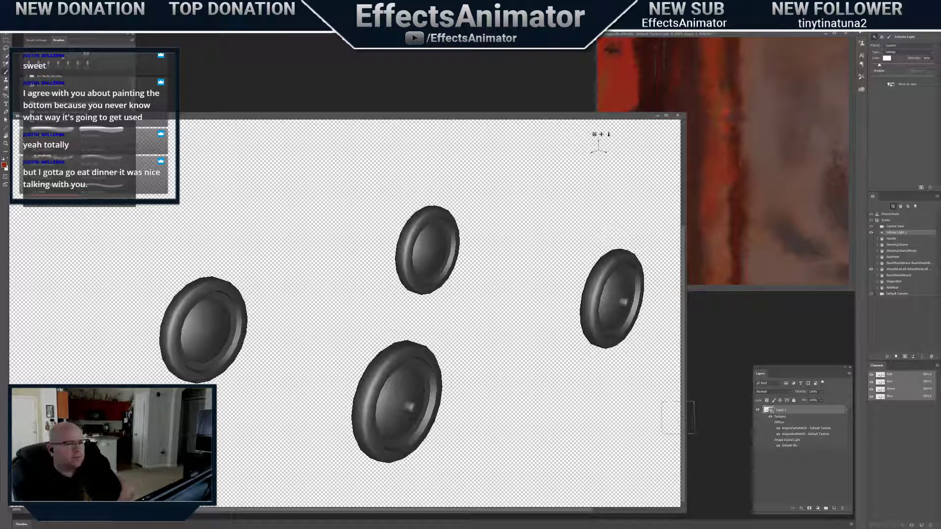
left_click(769, 36)
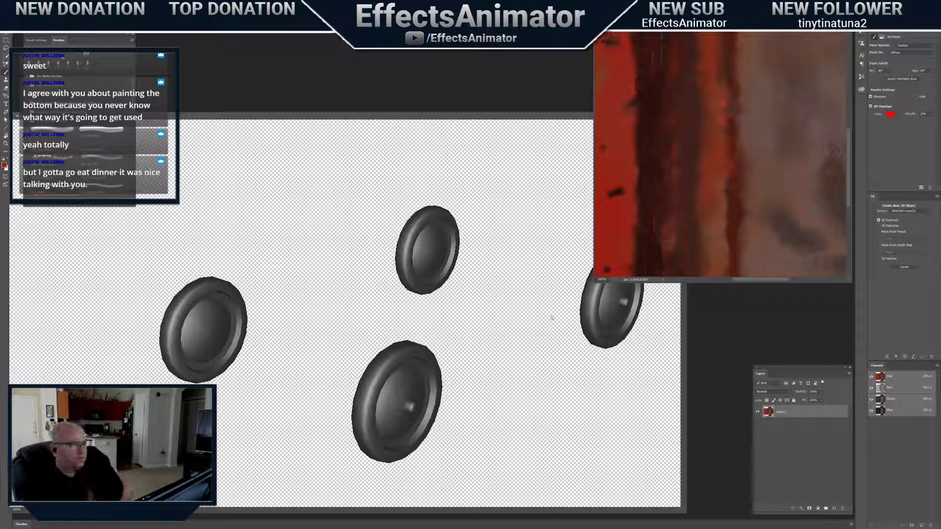
left_click(511, 131)
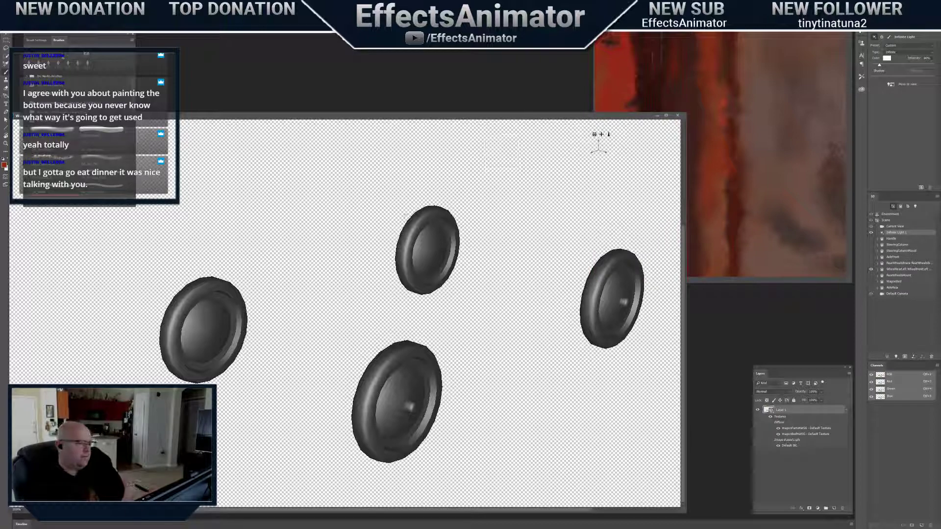
Set the foreground color to black, check the brush settings and dab black onto the near front wheel's tire
left_click_drag(609, 134, 583, 147)
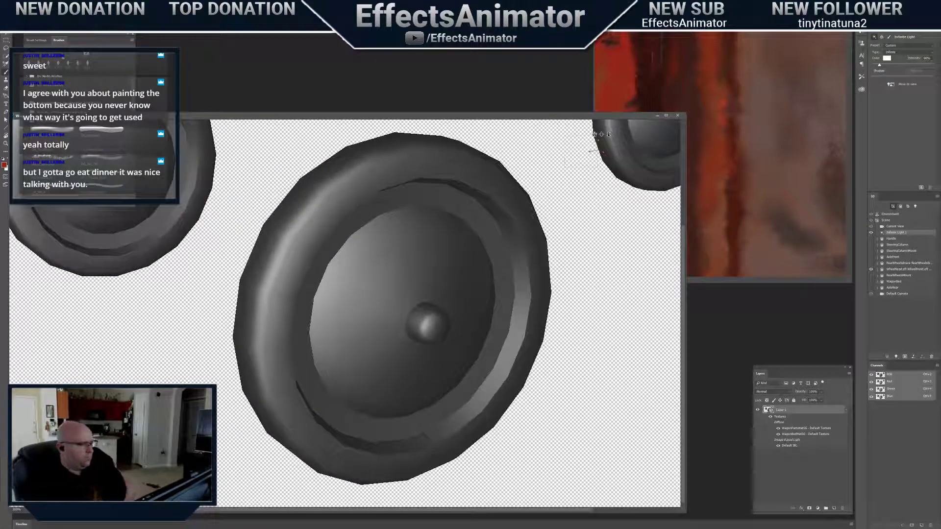
left_click(4, 165)
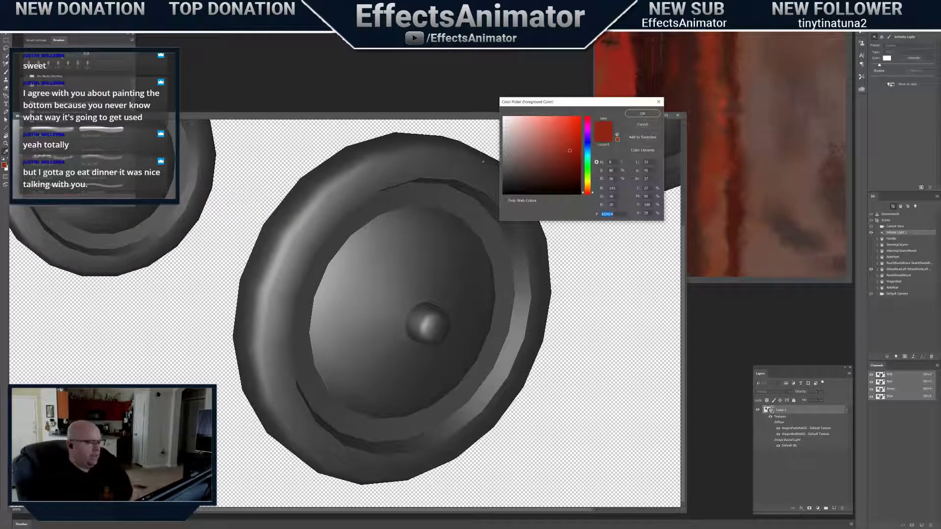
left_click(503, 193)
left_click(643, 114)
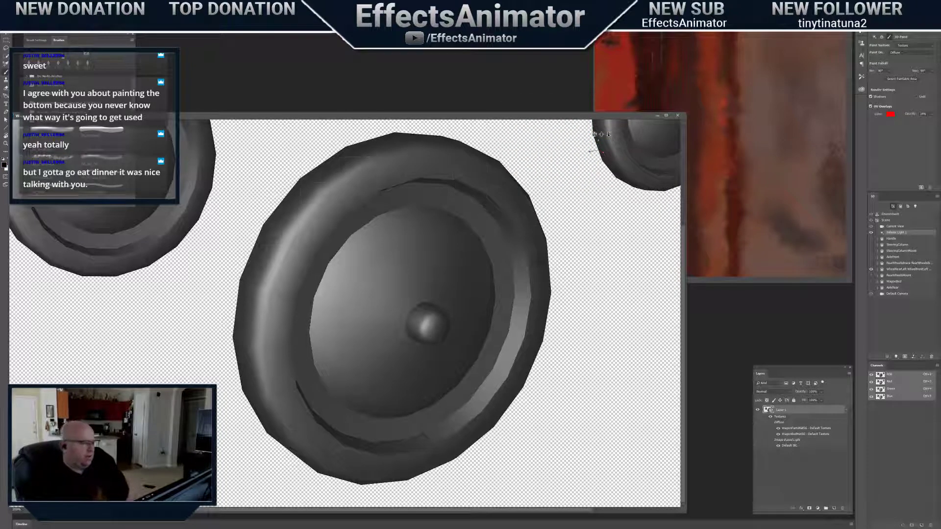
right_click(430, 181)
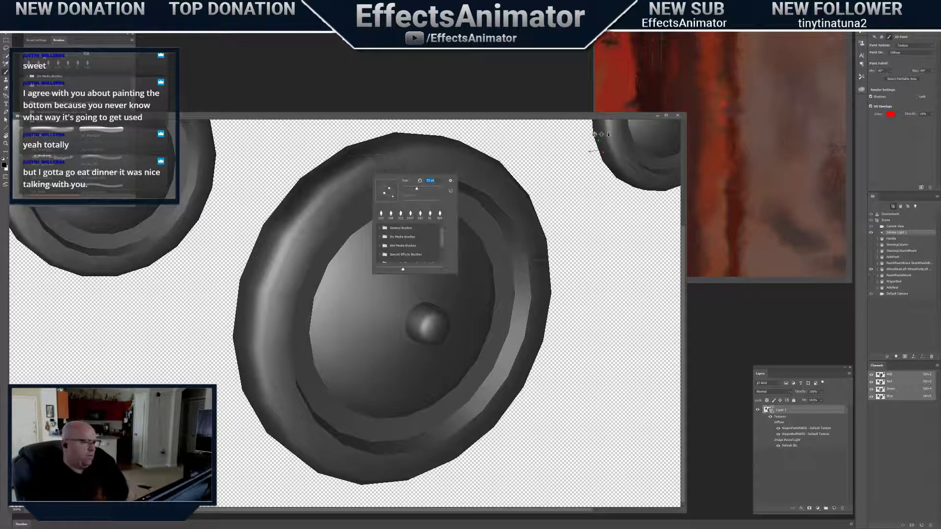
key("Return")
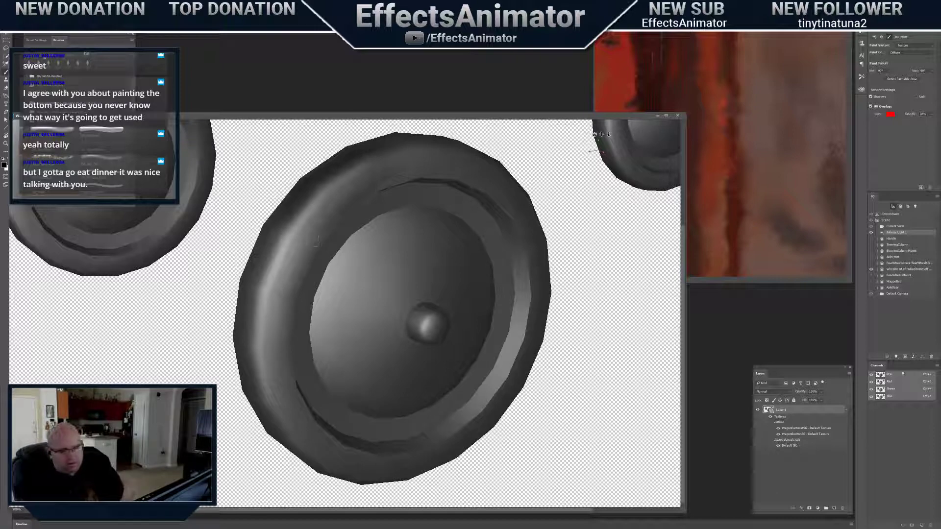
Select the wagon parts material under the handle and darken its specular color to near black
left_click(877, 239)
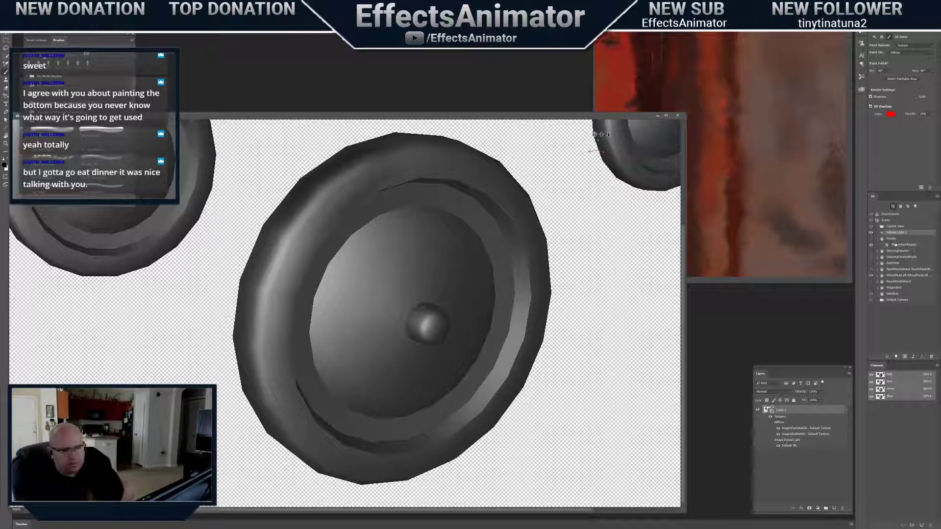
left_click(899, 245)
left_click(893, 51)
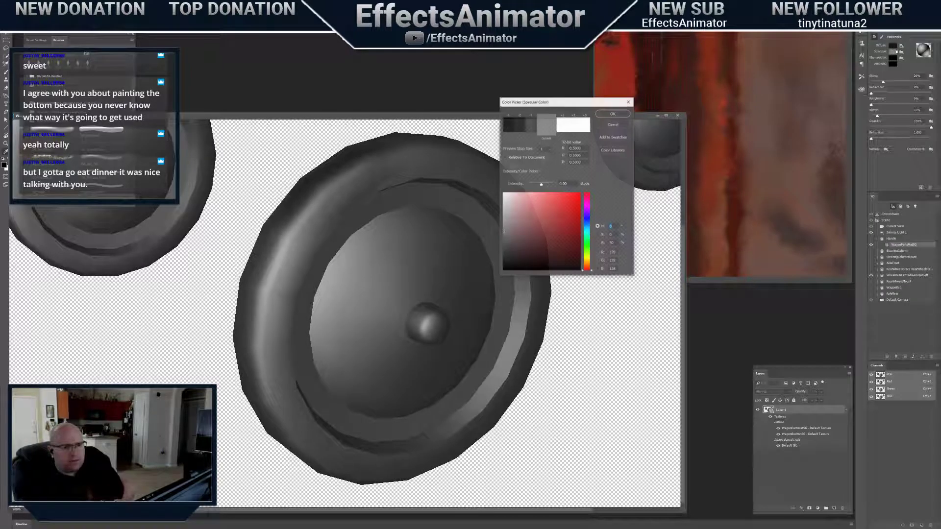
left_click(515, 127)
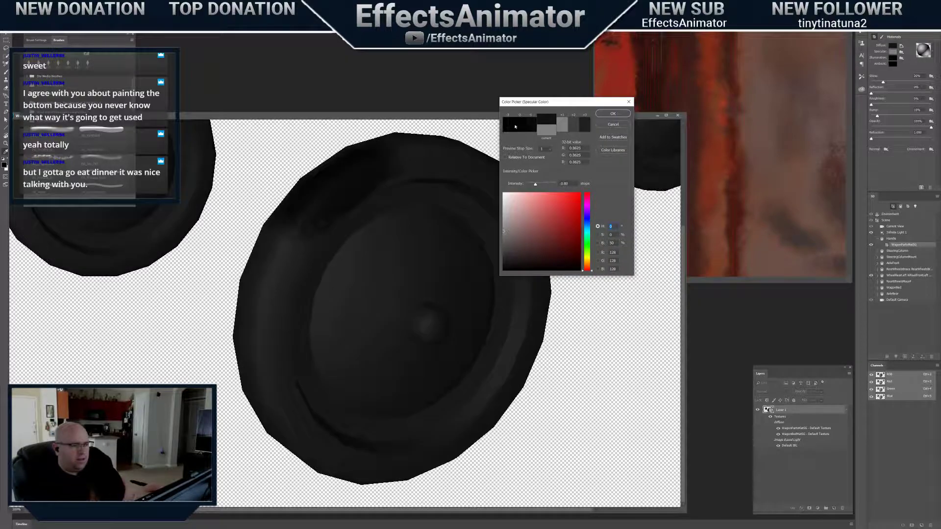
left_click(612, 114)
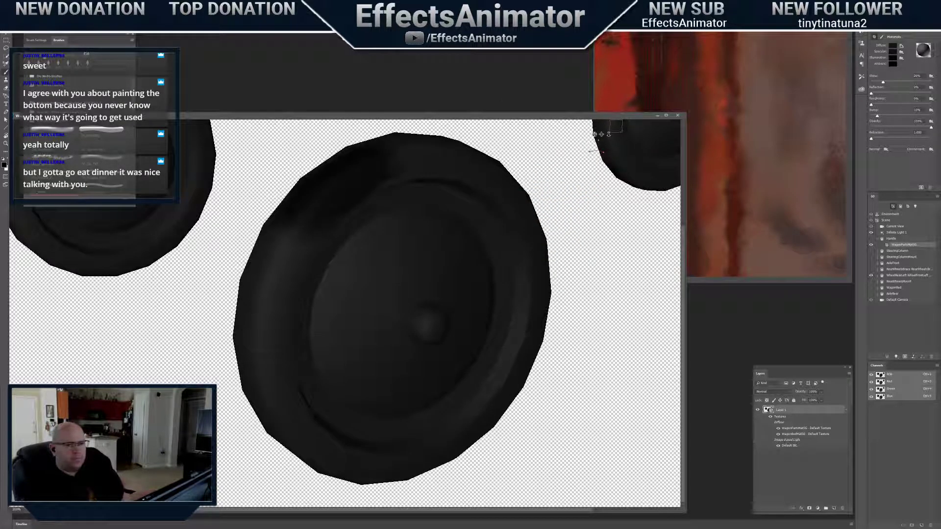
Open the wagon parts material's diffuse texture for editing and float it in its own window beside the model
left_click(902, 46)
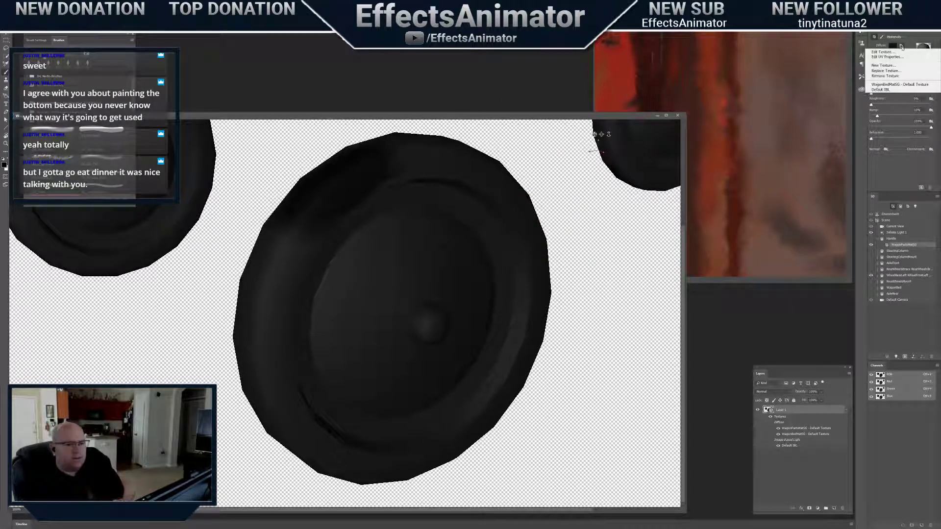
left_click(895, 52)
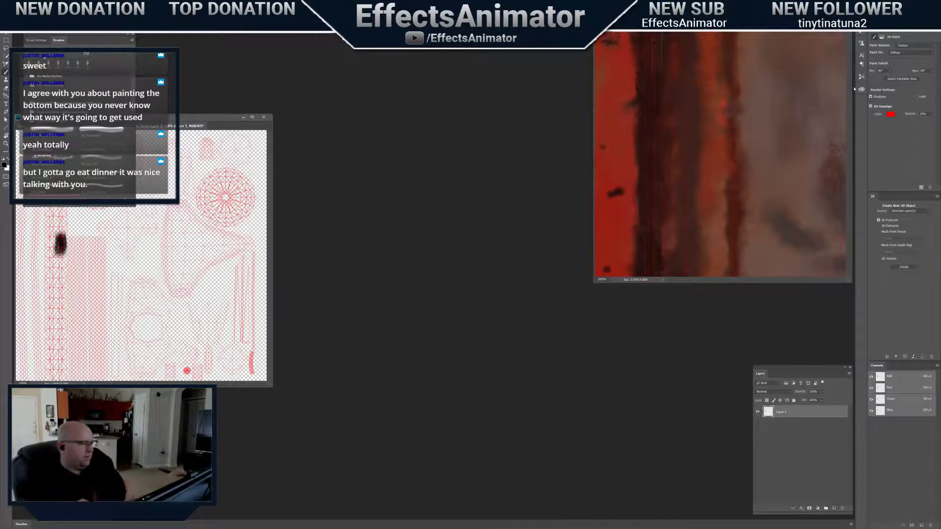
left_click_drag(105, 127, 601, 94)
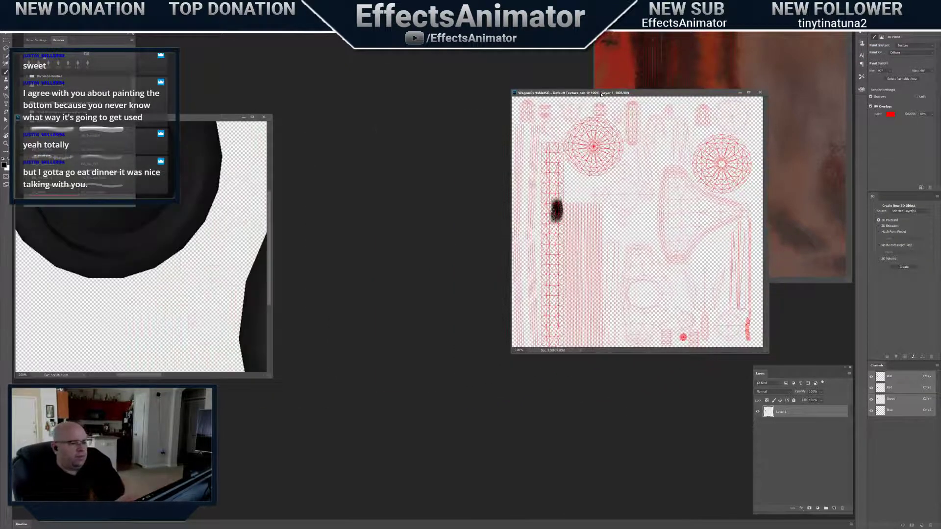
Enlarge the model's document window around the near front wheel and paint more black onto its tire
left_click_drag(270, 378, 724, 514)
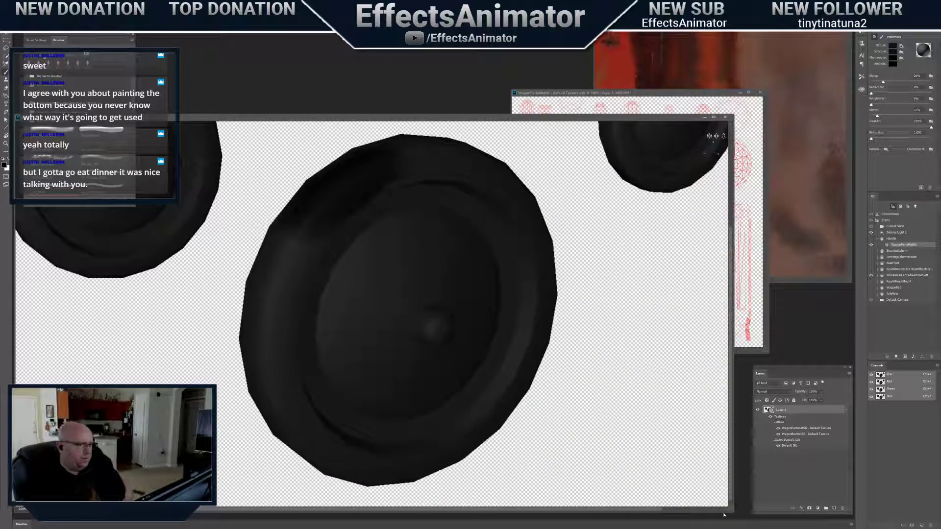
left_click_drag(311, 220, 262, 301)
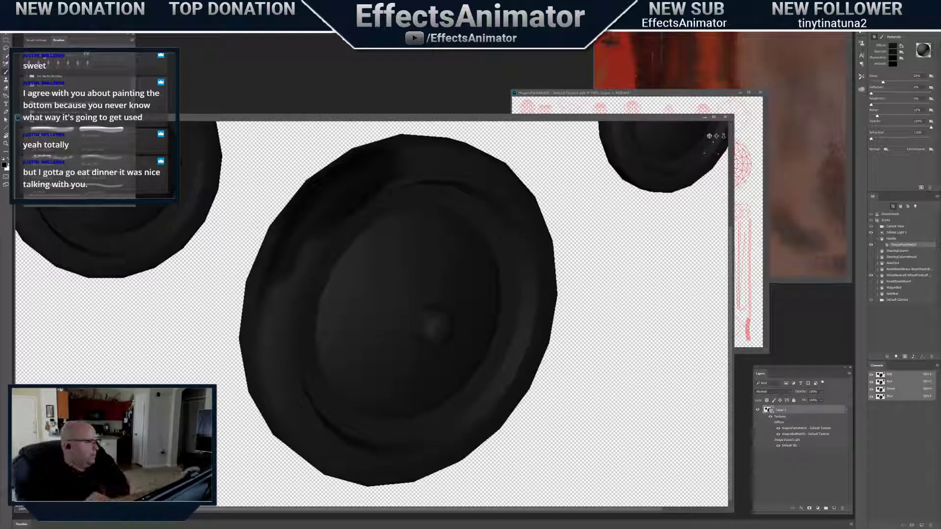
Paint the near front wheel's disc and the surrounding rim white, leaving the center cap unpainted
mouse_move(410, 269)
left_mouse_down()
mouse_move(369, 321)
mouse_move(383, 243)
mouse_move(409, 249)
mouse_move(360, 292)
mouse_move(374, 378)
mouse_move(406, 375)
left_mouse_up()
mouse_move(479, 296)
left_mouse_down()
mouse_move(456, 344)
mouse_move(473, 353)
mouse_move(380, 367)
mouse_move(406, 387)
left_mouse_up()
mouse_move(421, 291)
left_mouse_down()
mouse_move(466, 260)
mouse_move(451, 223)
mouse_move(502, 355)
mouse_move(496, 247)
mouse_move(468, 218)
mouse_move(421, 203)
left_mouse_up()
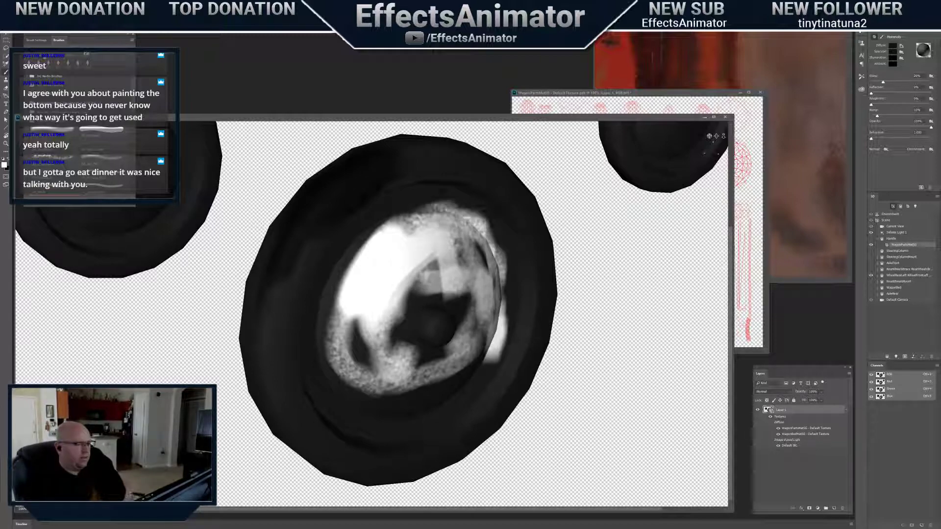
left_click_drag(710, 136, 723, 134)
mouse_move(361, 226)
left_mouse_down()
mouse_move(298, 258)
mouse_move(360, 225)
mouse_move(396, 221)
mouse_move(301, 252)
mouse_move(270, 286)
mouse_move(266, 314)
mouse_move(275, 319)
mouse_move(257, 387)
mouse_move(263, 334)
mouse_move(267, 370)
mouse_move(304, 353)
mouse_move(277, 407)
mouse_move(285, 422)
mouse_move(321, 436)
mouse_move(361, 436)
mouse_move(382, 421)
mouse_move(334, 377)
mouse_move(326, 324)
mouse_move(372, 294)
mouse_move(412, 328)
mouse_move(438, 284)
mouse_move(432, 238)
mouse_move(424, 255)
mouse_move(448, 400)
mouse_move(407, 431)
mouse_move(444, 392)
mouse_move(412, 431)
mouse_move(456, 402)
mouse_move(387, 407)
mouse_move(445, 377)
mouse_move(304, 439)
mouse_move(269, 414)
mouse_move(274, 385)
mouse_move(377, 451)
left_mouse_up()
mouse_move(439, 413)
left_mouse_down()
mouse_move(395, 392)
mouse_move(355, 392)
mouse_move(414, 343)
mouse_move(363, 390)
mouse_move(387, 377)
mouse_move(338, 345)
mouse_move(348, 373)
left_mouse_up()
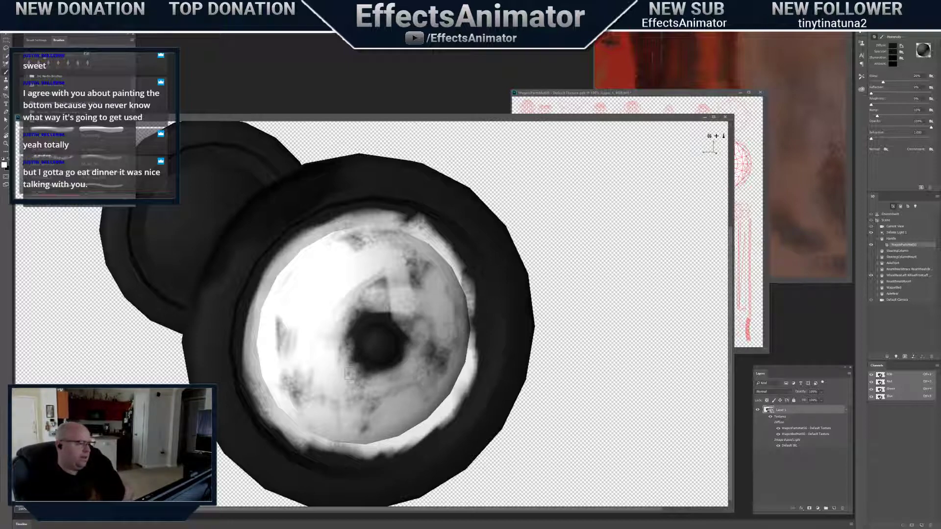
Paint the disc of the wheel behind the near front wheel white out to its rim
left_click_drag(198, 179, 174, 215)
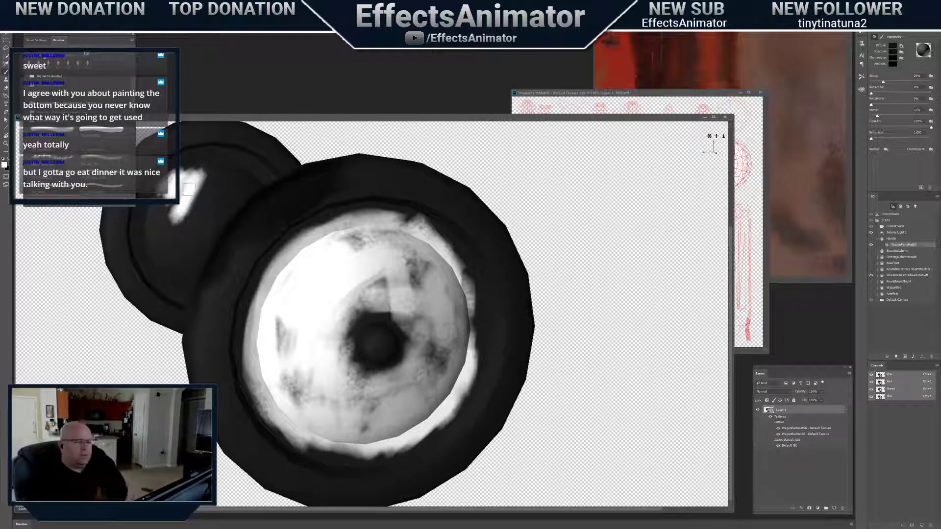
mouse_move(223, 167)
left_mouse_down()
mouse_move(193, 236)
mouse_move(154, 245)
mouse_move(164, 278)
mouse_move(242, 168)
mouse_move(203, 156)
mouse_move(195, 175)
mouse_move(258, 173)
left_mouse_up()
left_click_drag(709, 136, 681, 140)
mouse_move(166, 208)
left_mouse_down()
mouse_move(133, 266)
mouse_move(136, 279)
mouse_move(144, 261)
mouse_move(144, 275)
mouse_move(131, 267)
mouse_move(152, 278)
mouse_move(195, 273)
mouse_move(142, 285)
mouse_move(189, 182)
mouse_move(183, 228)
mouse_move(213, 187)
mouse_move(204, 170)
mouse_move(224, 184)
mouse_move(204, 157)
mouse_move(225, 237)
mouse_move(206, 258)
mouse_move(215, 243)
mouse_move(196, 237)
mouse_move(214, 236)
mouse_move(229, 223)
left_mouse_up()
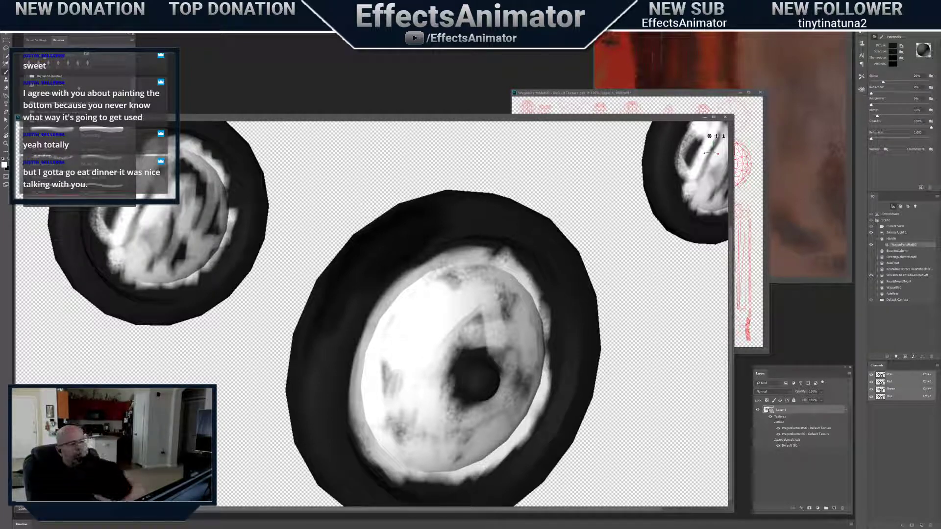
mouse_move(465, 325)
left_mouse_down()
mouse_move(487, 319)
mouse_move(456, 364)
mouse_move(482, 345)
left_mouse_up()
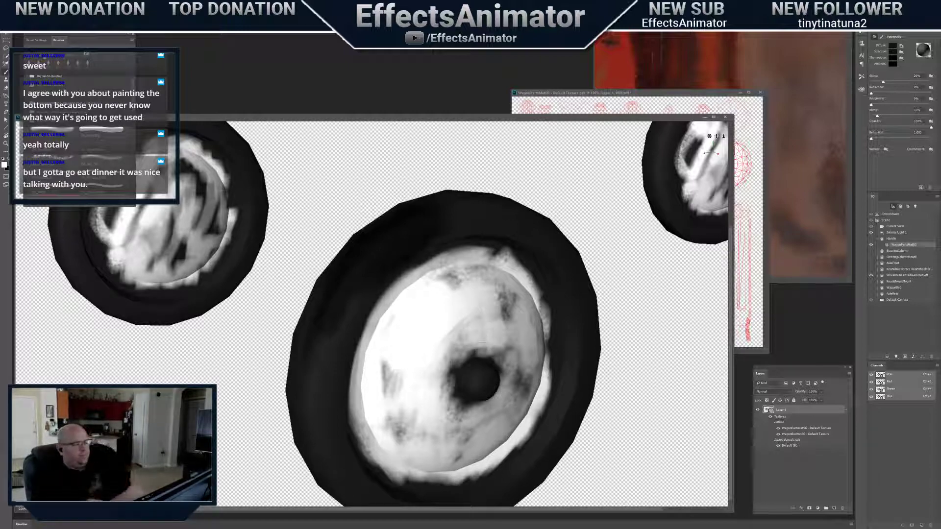
mouse_move(199, 191)
left_mouse_down()
mouse_move(191, 170)
mouse_move(205, 196)
left_mouse_up()
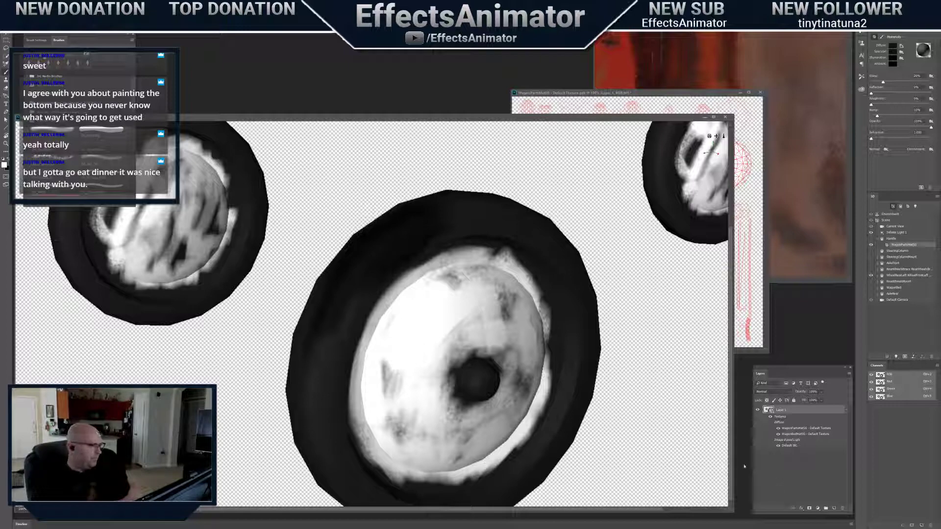
mouse_move(185, 249)
left_mouse_down()
mouse_move(170, 237)
mouse_move(210, 220)
left_mouse_up()
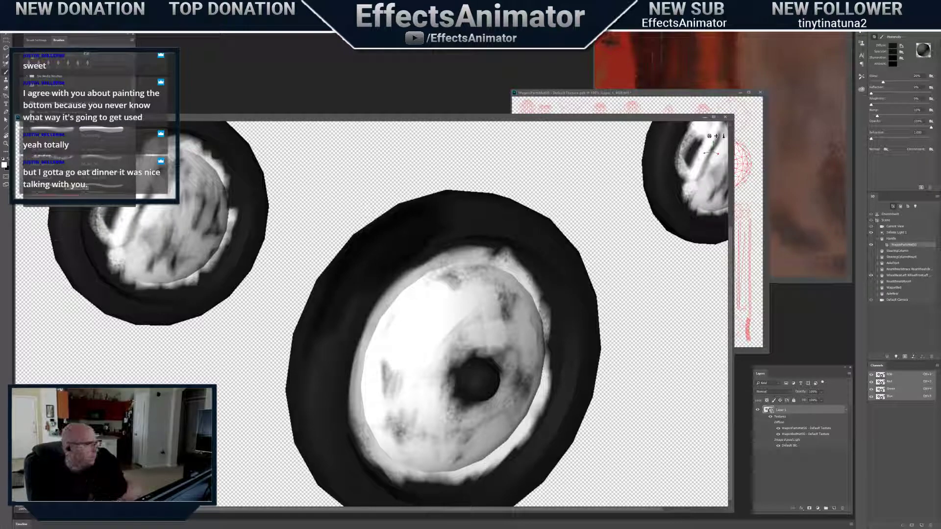
Set the foreground color to bright red and paint the center cap of the near front wheel
left_click(4, 165)
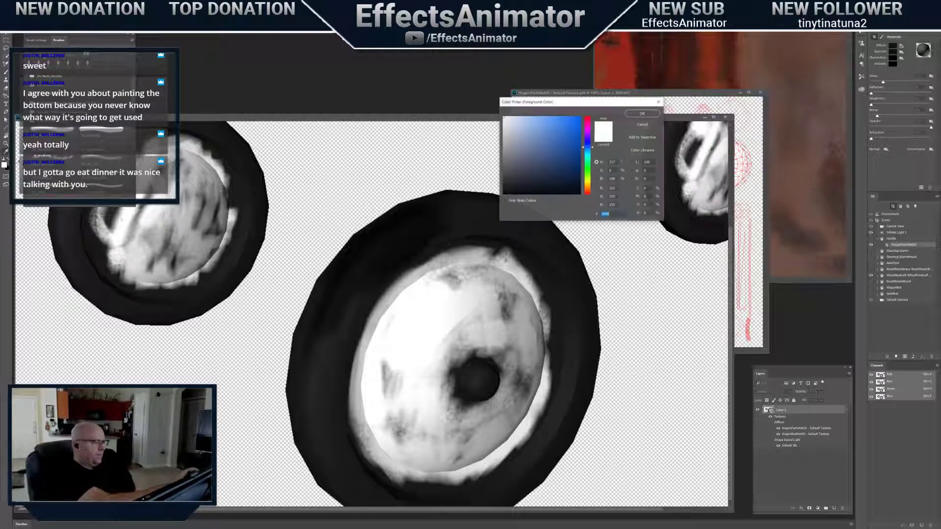
left_click(572, 141)
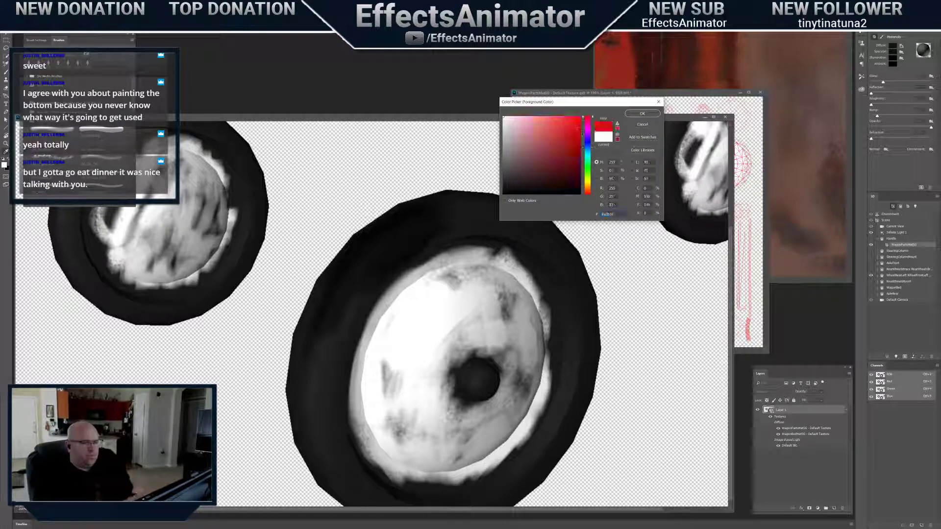
left_click(643, 113)
left_click_drag(480, 390, 474, 370)
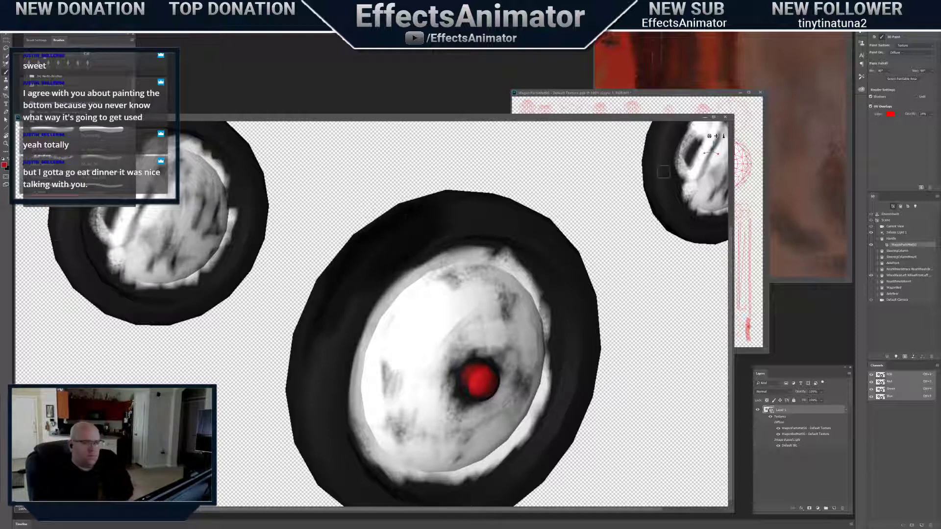
mouse_move(709, 136)
left_mouse_down()
mouse_move(615, 128)
mouse_move(659, 95)
mouse_move(723, 186)
mouse_move(723, 206)
mouse_move(633, 56)
mouse_move(655, 42)
left_mouse_up()
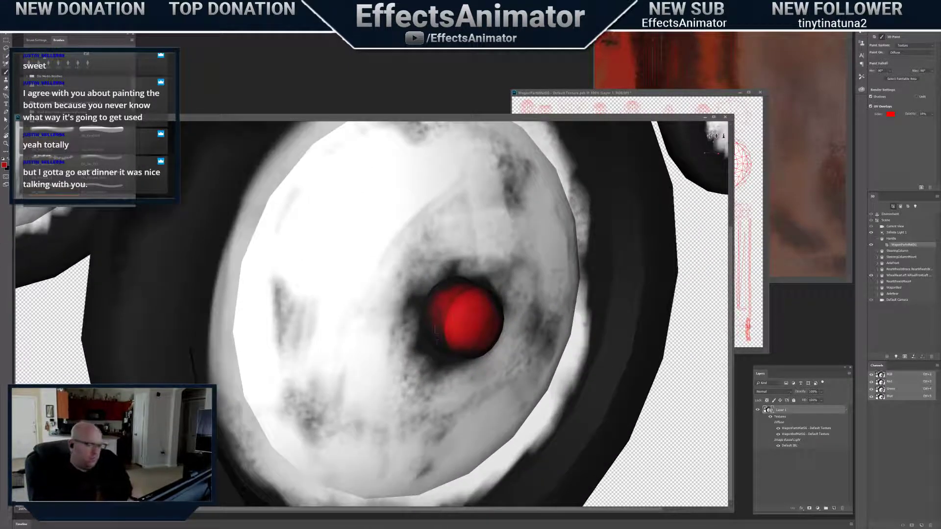
left_click_drag(441, 317, 431, 339)
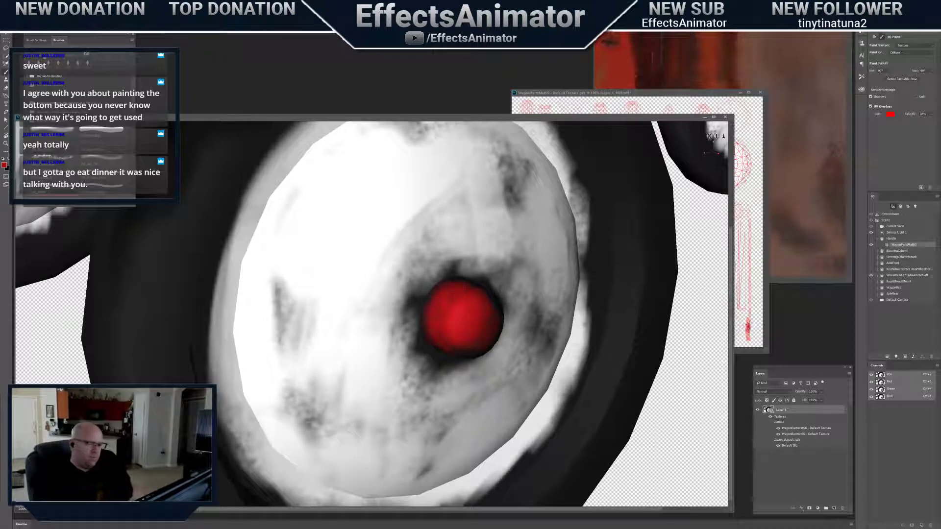
Fill the tire's vertical UV strip with solid black in the diffuse texture window, enlarging the window to reach its edges
left_click(700, 92)
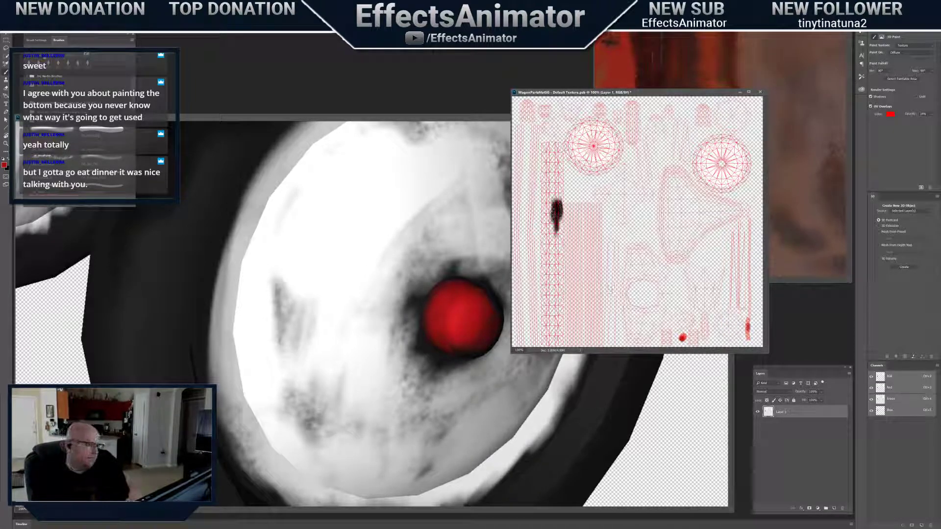
left_click(749, 93)
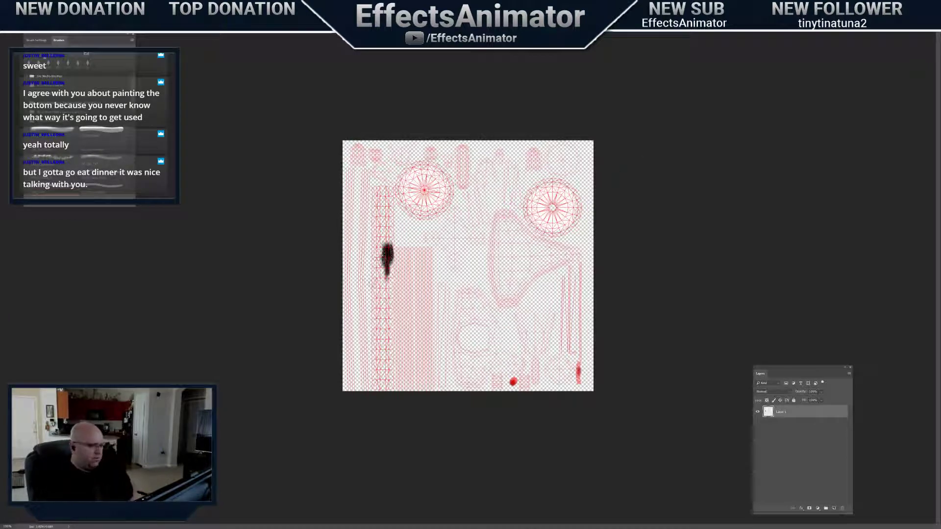
left_click(920, 4)
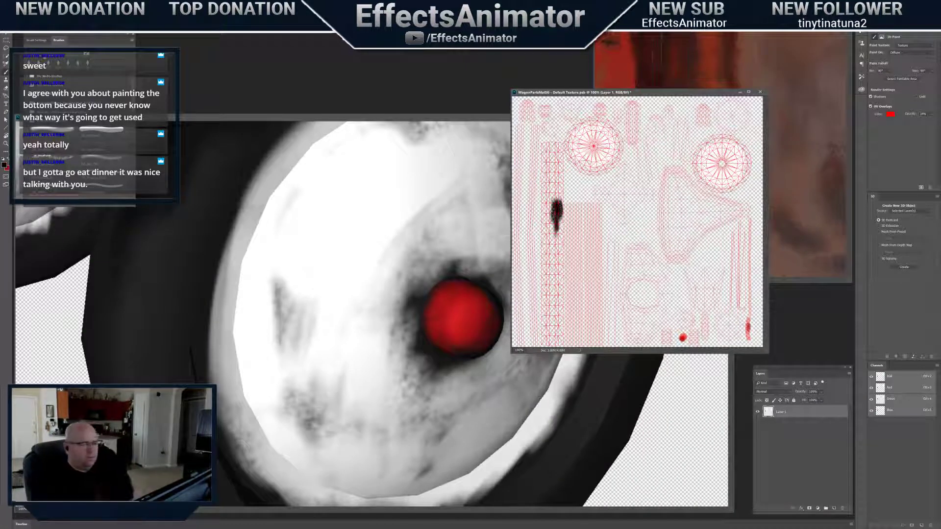
mouse_move(551, 209)
left_mouse_down()
mouse_move(547, 237)
mouse_move(544, 181)
mouse_move(550, 330)
mouse_move(541, 259)
mouse_move(553, 282)
left_mouse_up()
right_click(552, 217)
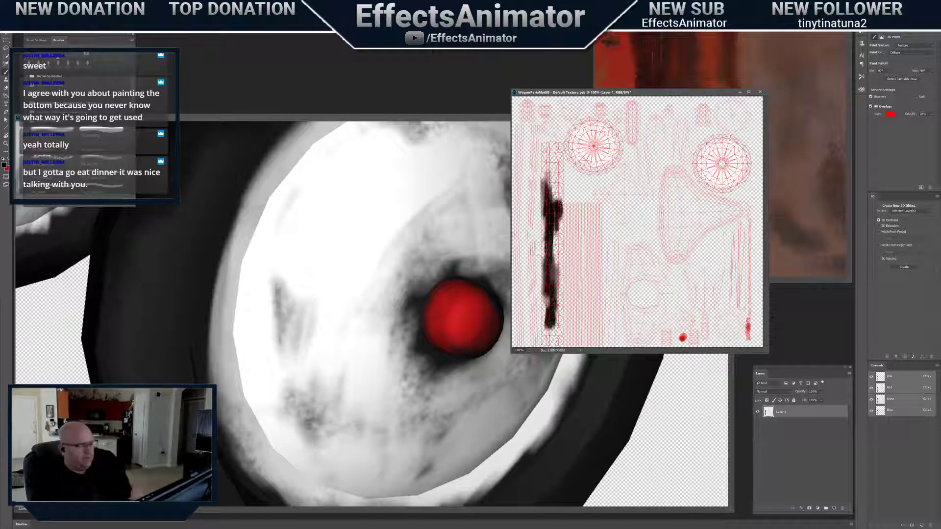
mouse_move(538, 248)
left_mouse_down()
mouse_move(552, 265)
mouse_move(542, 162)
mouse_move(552, 139)
mouse_move(553, 318)
mouse_move(549, 294)
left_mouse_up()
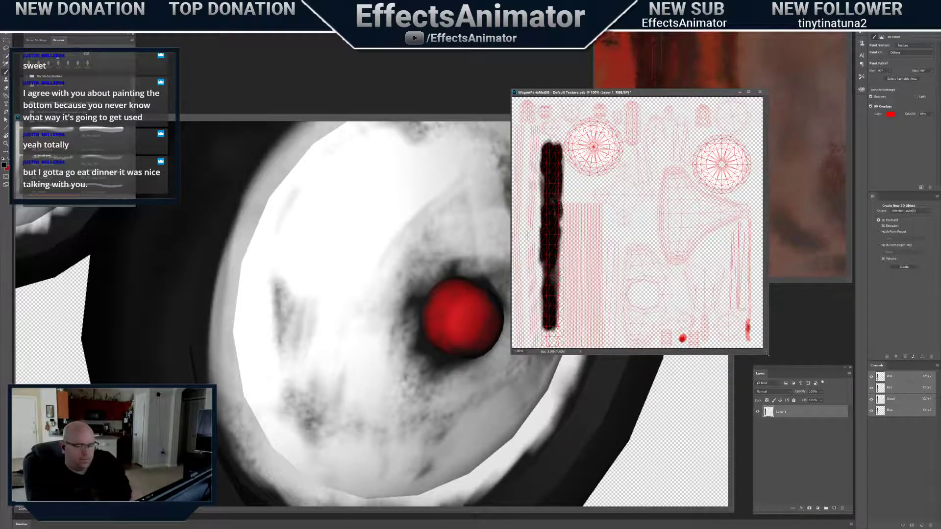
left_click_drag(767, 354, 777, 369)
mouse_move(556, 345)
left_mouse_down()
mouse_move(567, 321)
mouse_move(568, 230)
mouse_move(550, 334)
mouse_move(548, 274)
mouse_move(552, 287)
left_mouse_up()
mouse_move(566, 189)
left_mouse_down()
mouse_move(556, 213)
mouse_move(557, 147)
left_mouse_up()
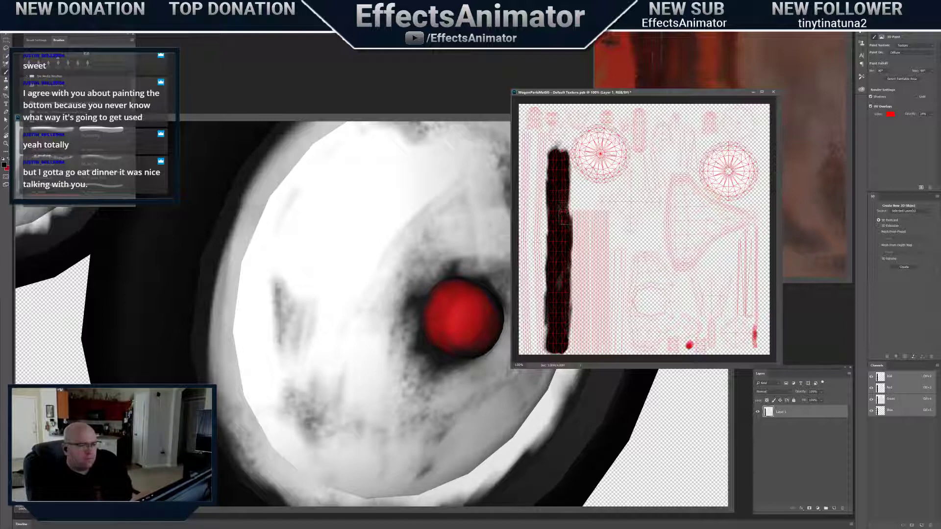
mouse_move(565, 216)
left_mouse_down()
mouse_move(567, 192)
mouse_move(556, 216)
mouse_move(564, 222)
left_mouse_up()
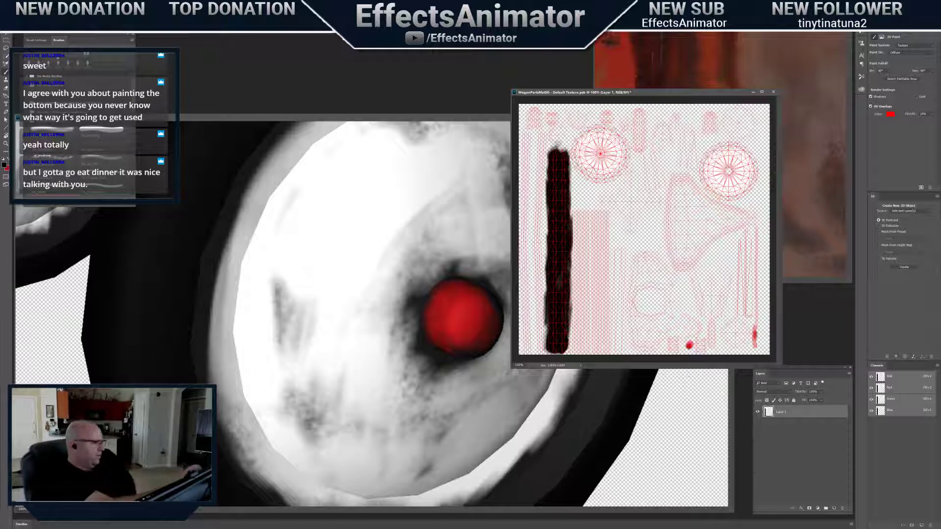
Switch the foreground color back to red and fill both center cap islands along the lower edge of the diffuse texture
left_click(8, 161)
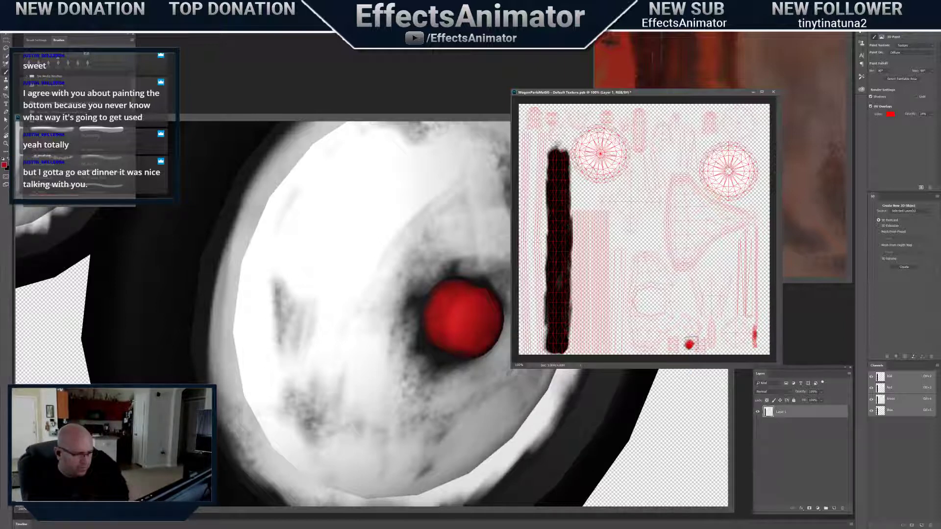
mouse_move(755, 336)
left_mouse_down()
mouse_move(756, 345)
mouse_move(757, 335)
left_mouse_up()
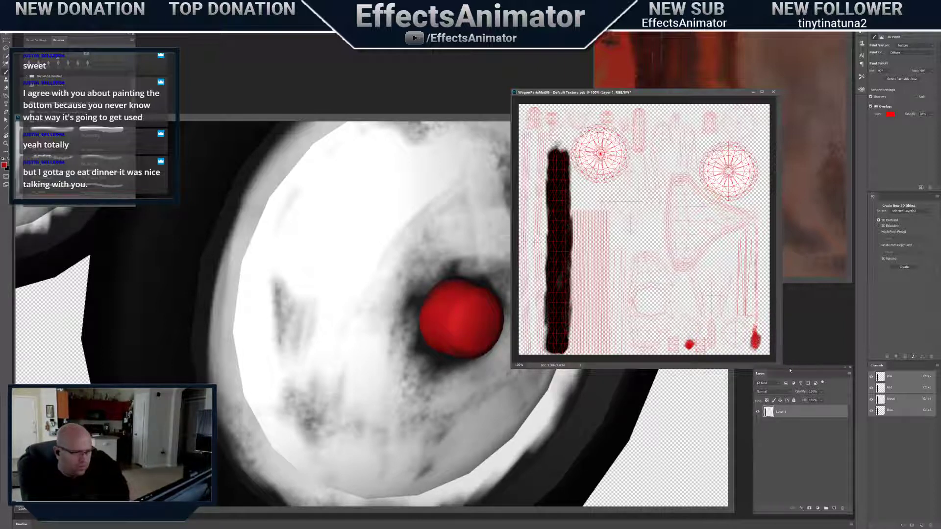
left_click_drag(796, 369, 786, 366)
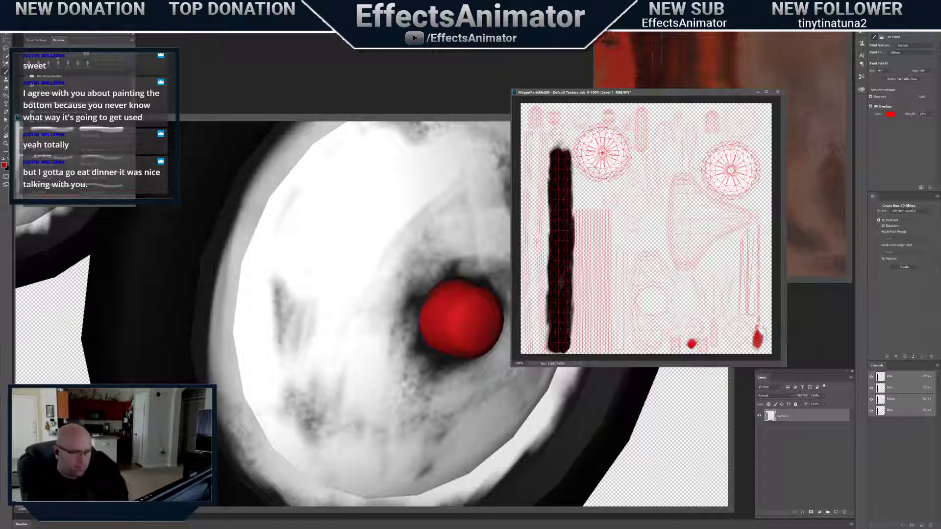
mouse_move(757, 327)
left_mouse_down()
mouse_move(757, 346)
mouse_move(761, 327)
left_mouse_up()
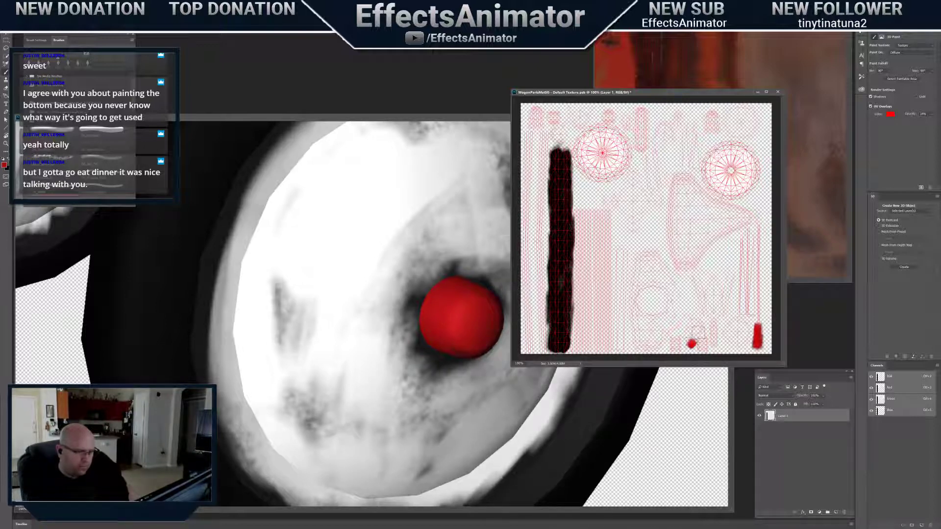
right_click(699, 335)
key("Return")
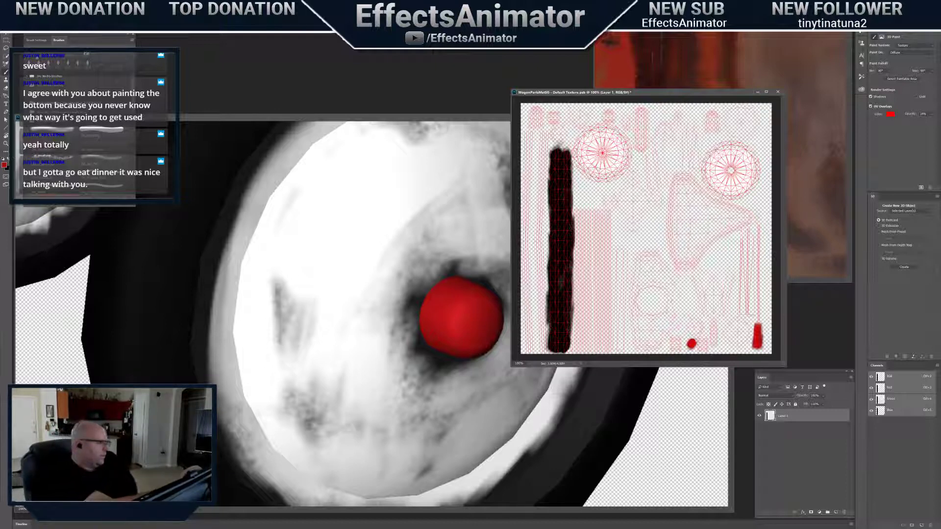
Set the foreground color to white and cover the right-hand wheel disc island of the diffuse texture
left_click(4, 165)
left_click(503, 117)
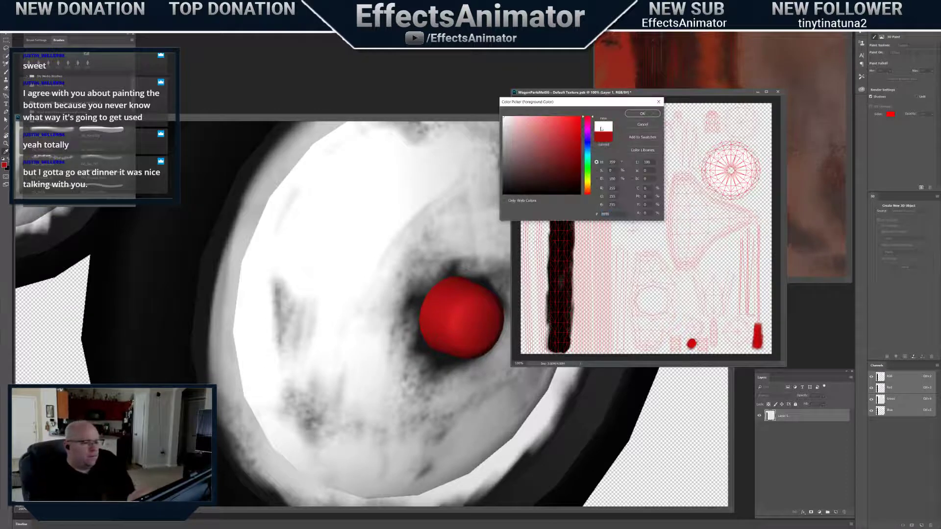
left_click(642, 113)
right_click(753, 186)
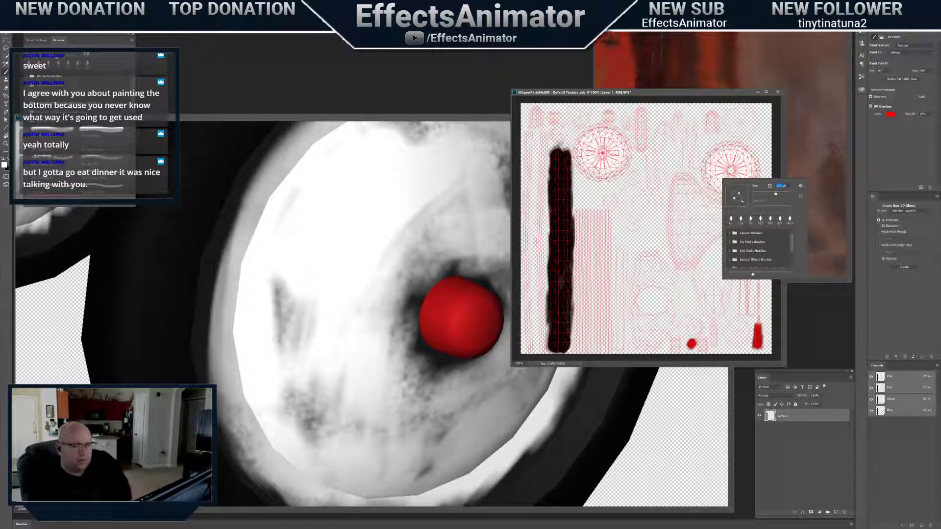
key("Escape")
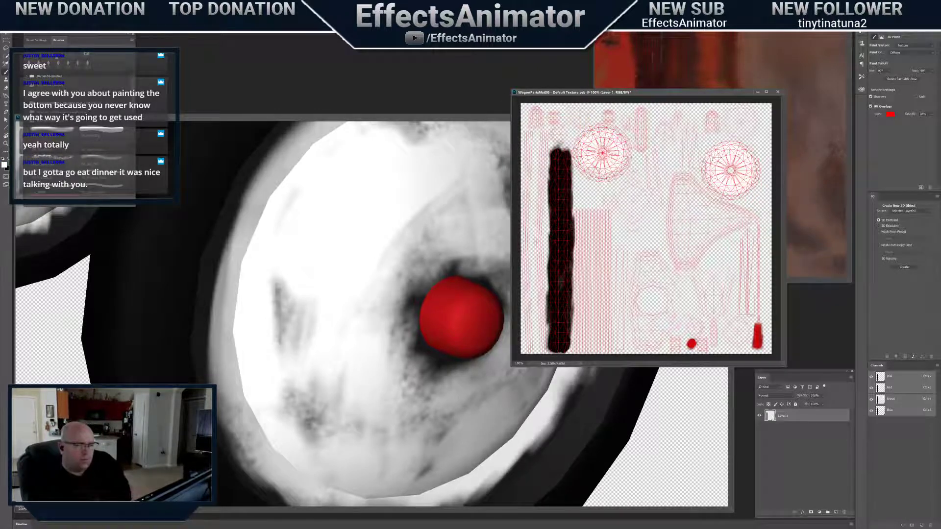
mouse_move(493, 140)
left_mouse_down()
mouse_move(392, 128)
mouse_move(265, 171)
mouse_move(216, 245)
mouse_move(196, 353)
mouse_move(230, 450)
mouse_move(248, 482)
mouse_move(441, 503)
mouse_move(549, 441)
mouse_move(618, 372)
left_mouse_up()
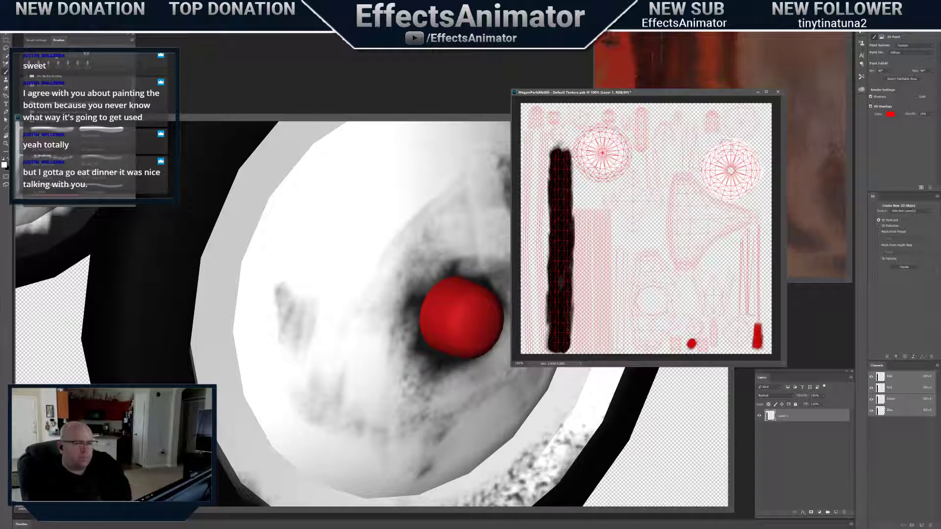
mouse_move(728, 147)
left_mouse_down()
mouse_move(707, 167)
mouse_move(715, 184)
mouse_move(745, 186)
mouse_move(726, 166)
mouse_move(735, 163)
mouse_move(730, 180)
mouse_move(755, 187)
mouse_move(754, 153)
mouse_move(735, 145)
mouse_move(714, 157)
mouse_move(703, 177)
mouse_move(712, 183)
left_mouse_up()
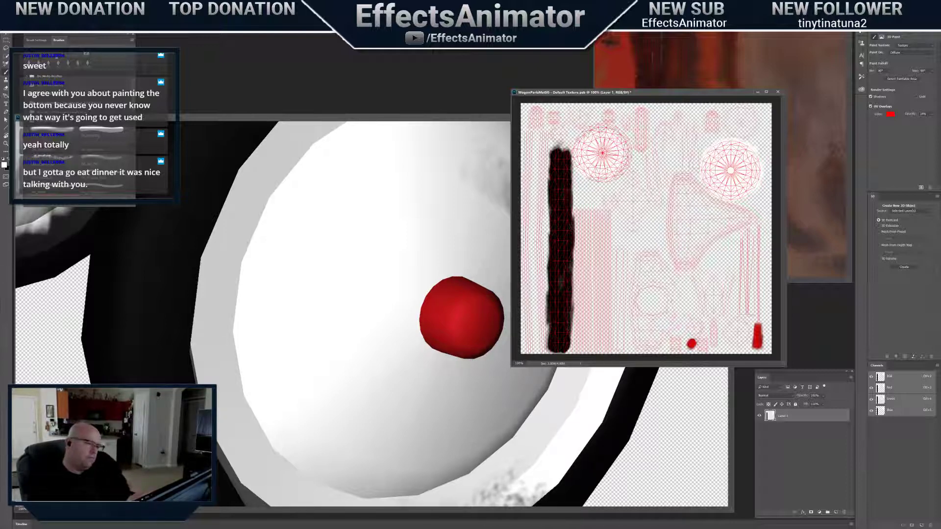
Cover the wheel disc island beside the black tire strip with white and return to the model's document window
mouse_move(608, 178)
left_mouse_down()
mouse_move(625, 149)
mouse_move(623, 169)
left_mouse_up()
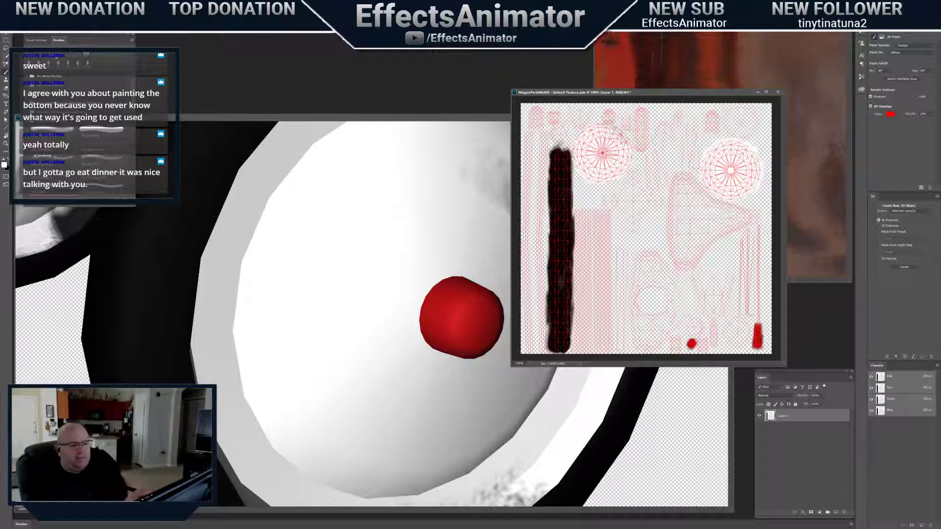
left_click_drag(612, 131, 623, 151)
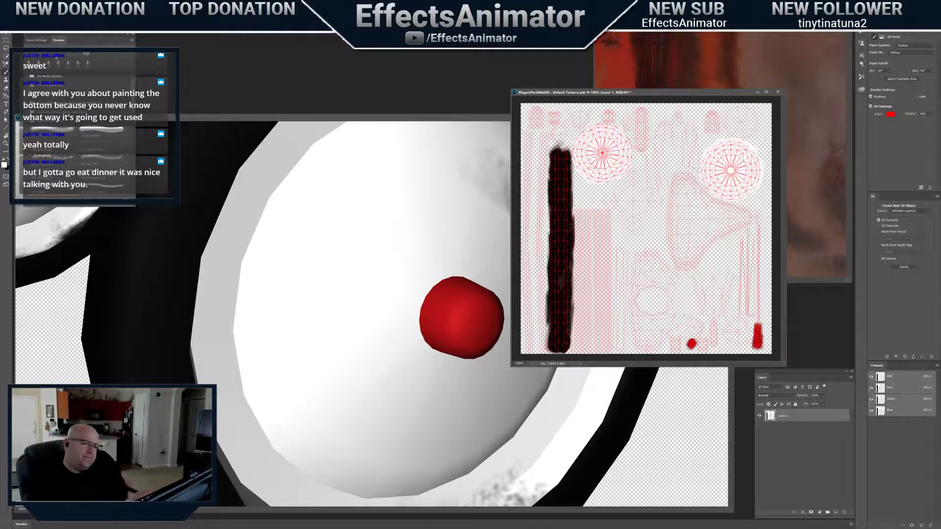
mouse_move(617, 167)
left_mouse_down()
mouse_move(627, 158)
mouse_move(623, 139)
mouse_move(592, 128)
left_mouse_up()
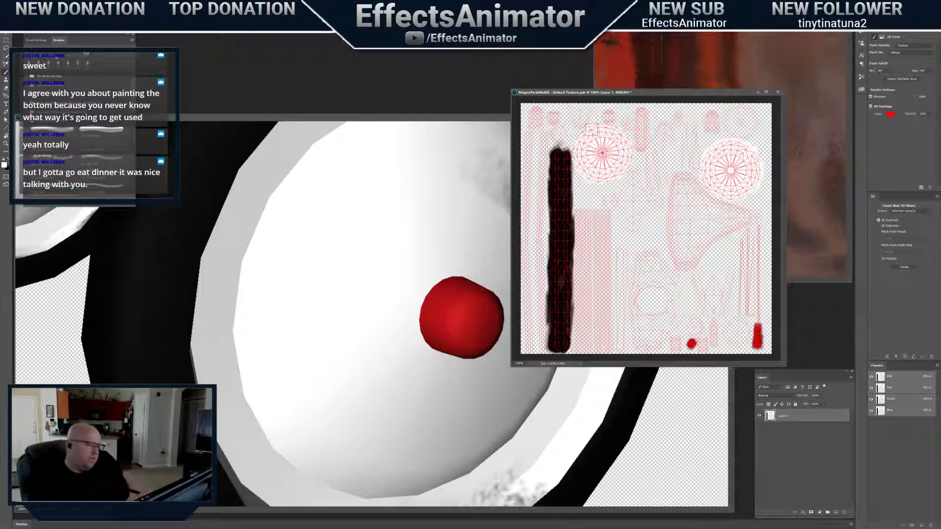
left_click(521, 486)
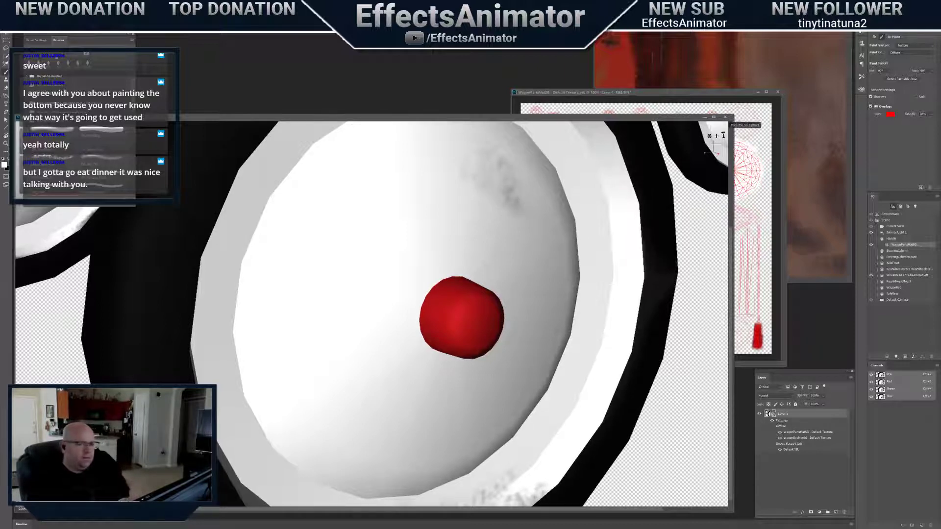
Paint over the grey smudges on the discs and rims of all three visible wheels with white
mouse_move(723, 136)
left_mouse_down()
mouse_move(724, 110)
mouse_move(720, 142)
left_mouse_up()
left_click_drag(217, 244, 233, 241)
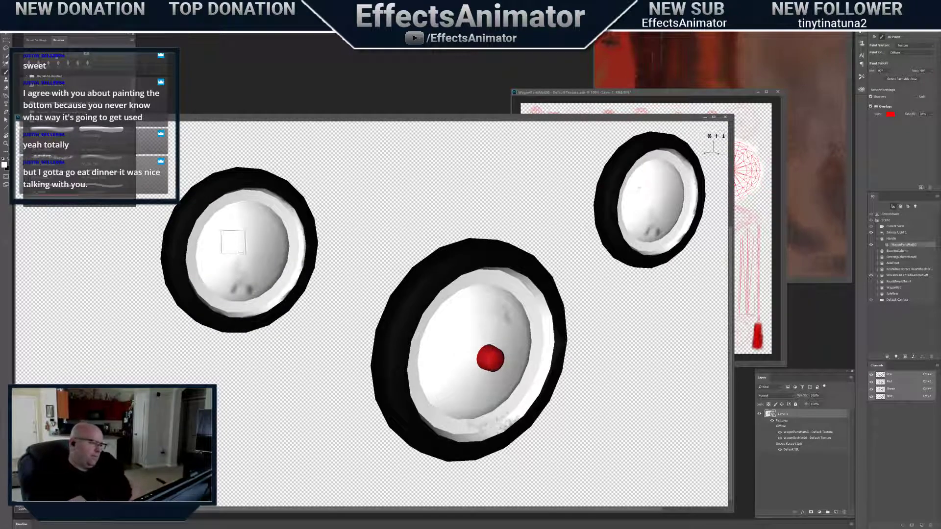
left_click_drag(233, 274, 249, 290)
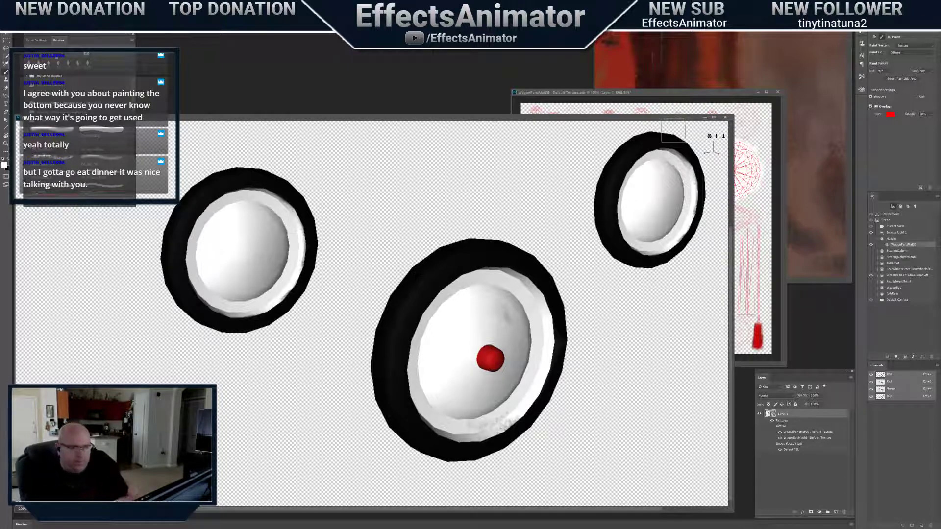
left_click_drag(513, 419, 497, 428)
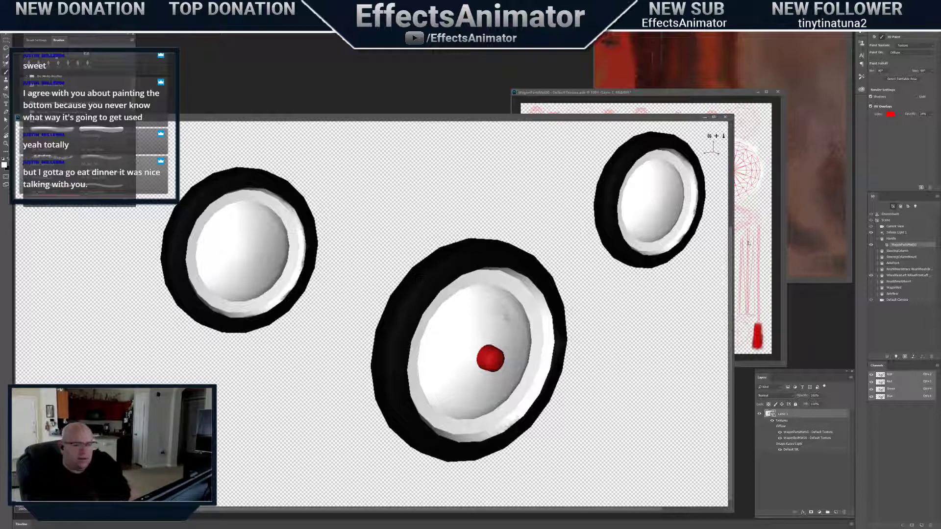
Save the wagon parts diffuse texture and return to the model's document window
left_click(714, 96)
key("ctrl+s")
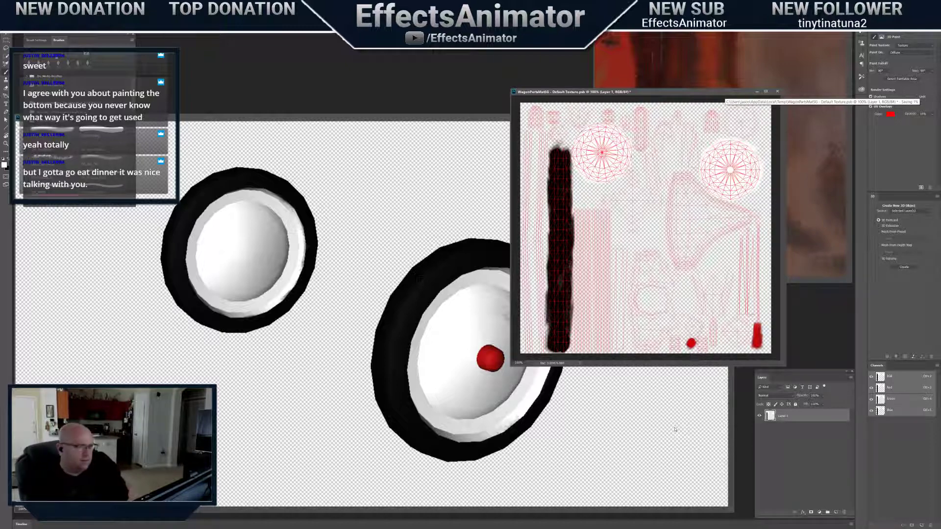
left_click(484, 117)
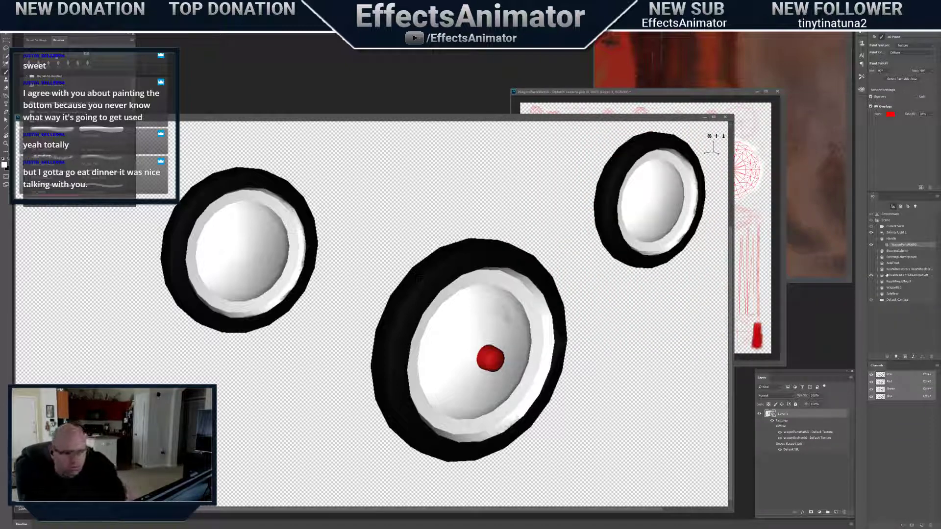
Hide the wheels, show only the steering column mesh and frame it close up for painting
left_click(872, 275)
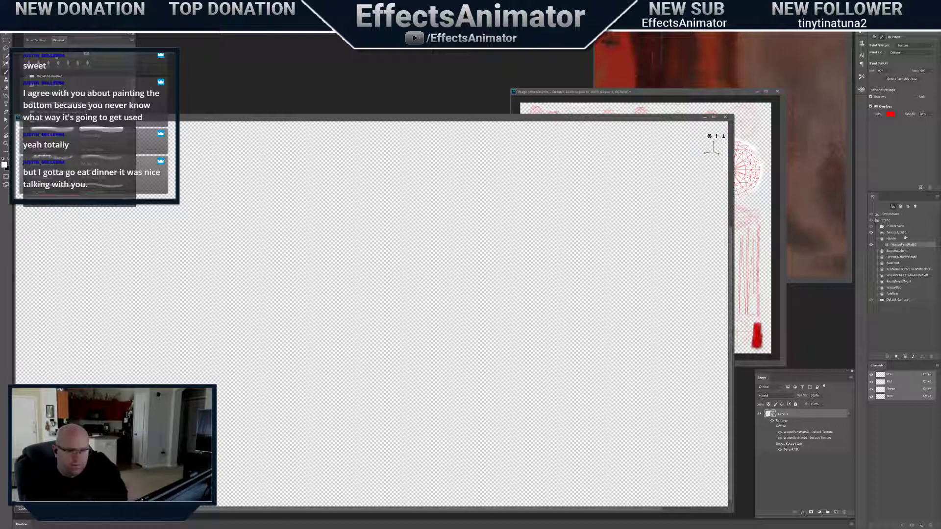
left_click(872, 251)
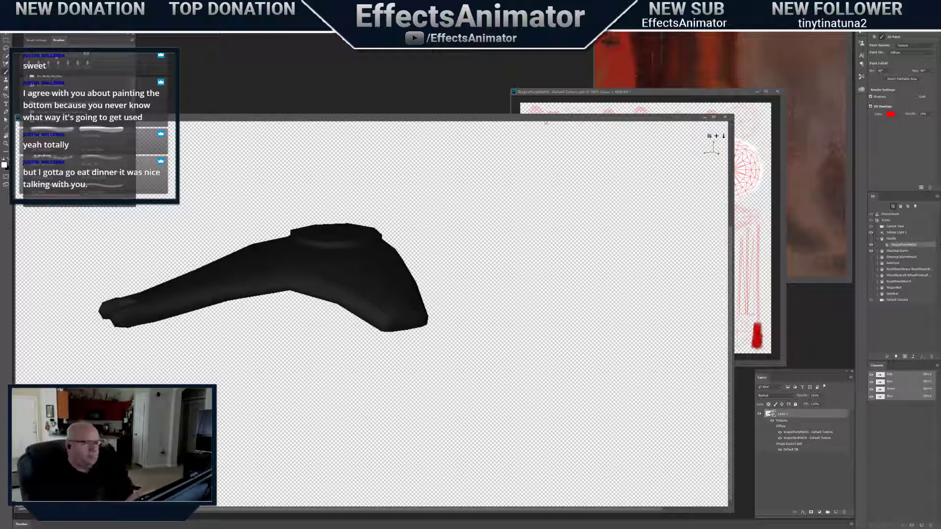
left_click_drag(537, 117, 537, 118)
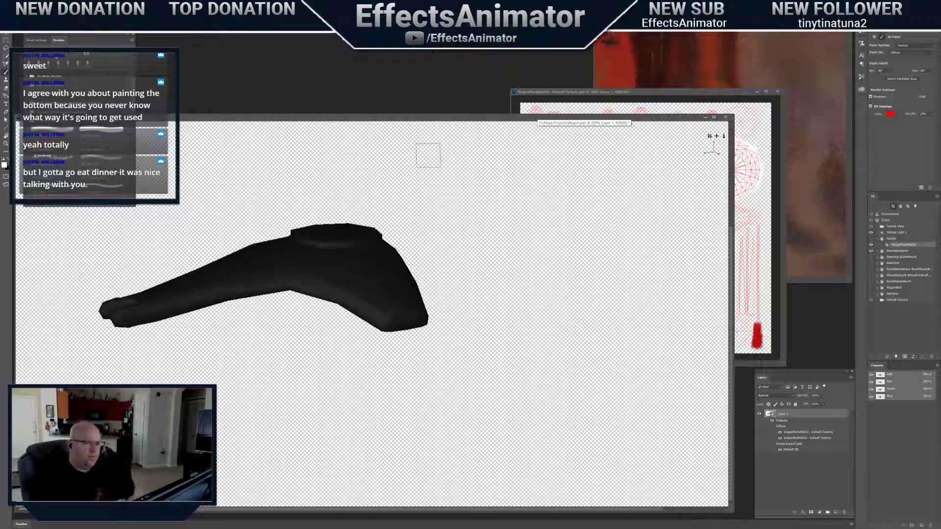
mouse_move(710, 136)
left_mouse_down()
mouse_move(720, 149)
mouse_move(724, 139)
mouse_move(727, 153)
mouse_move(723, 132)
mouse_move(725, 142)
mouse_move(717, 136)
left_mouse_up()
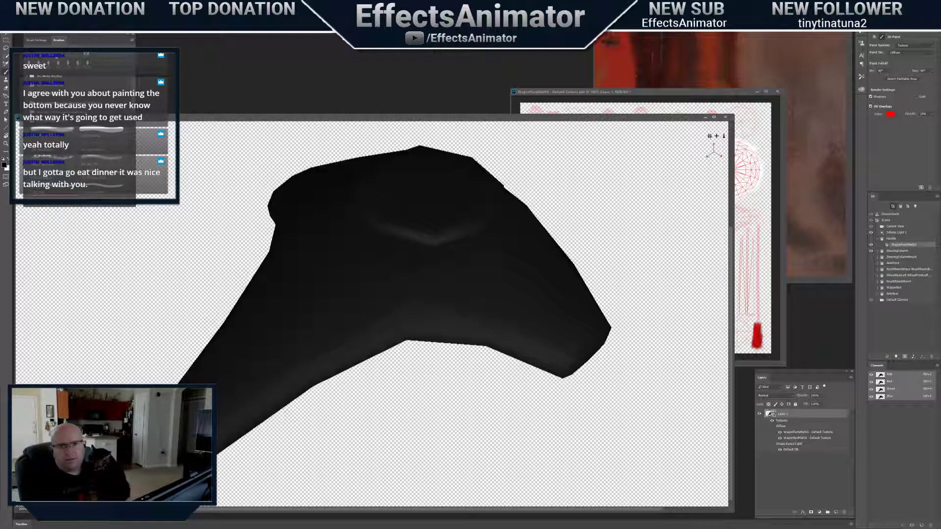
Examine the steering bracket, handle joint and wheels in the rusty wagon and Radio Flyer reference photos
left_click_drag(940, 44, 672, 77)
scroll(723, 401, "up", 1)
scroll(700, 392, "down", 3)
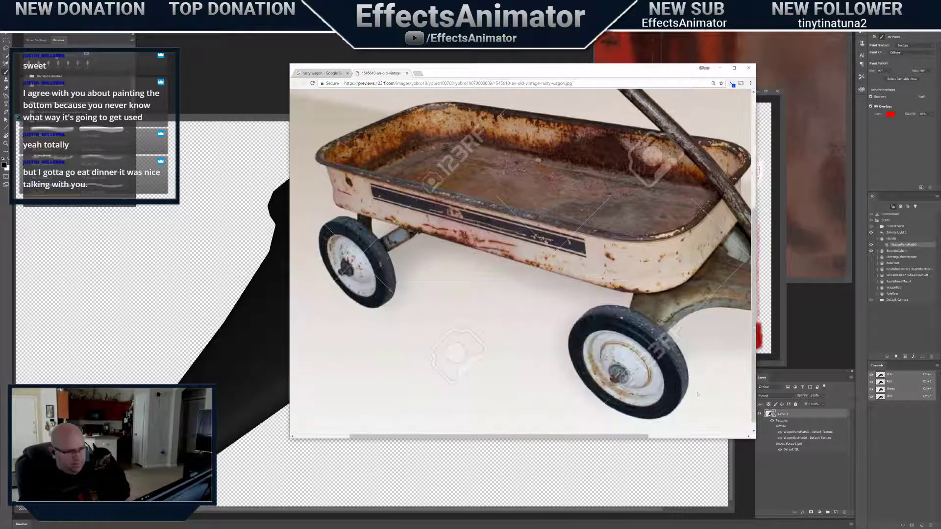
scroll(691, 371, "right", 1)
scroll(691, 371, "right", 3)
scroll(652, 329, "up", 1)
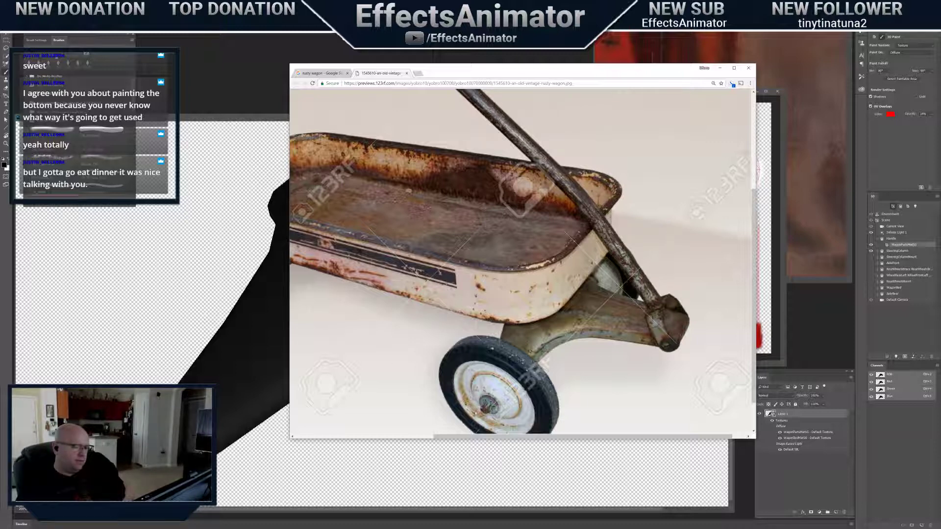
scroll(522, 349, "down", 1)
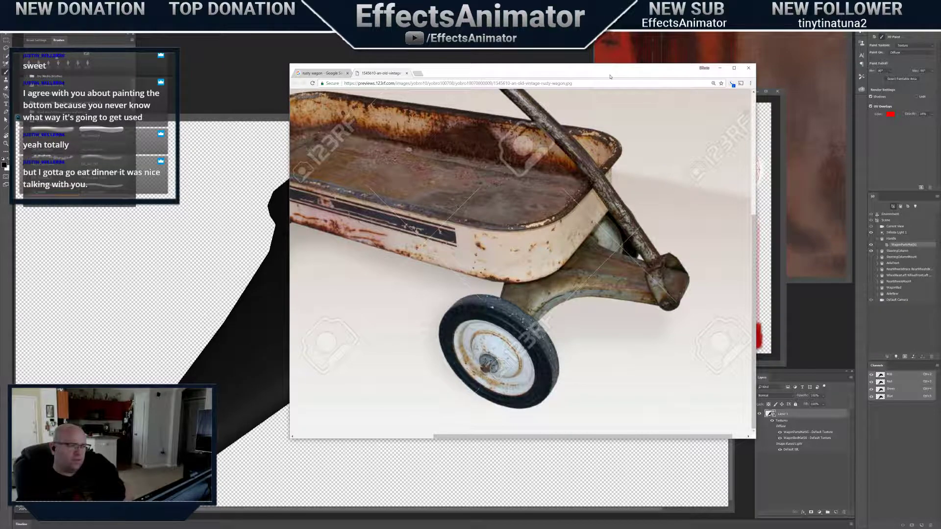
left_click(720, 68)
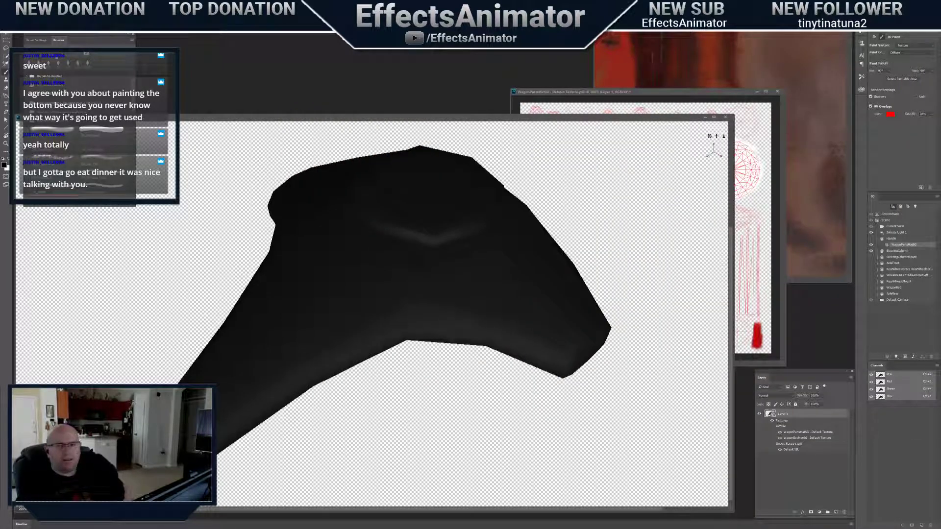
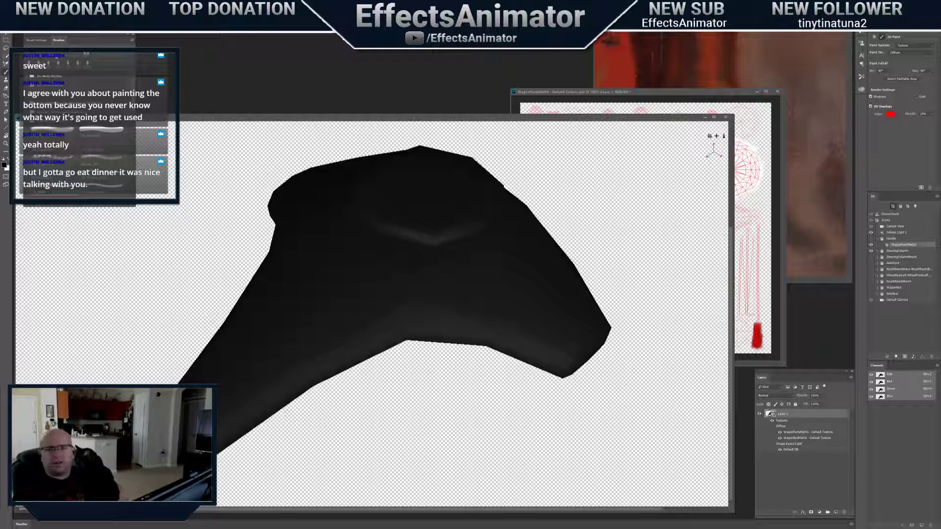
left_click_drag(940, 139, 735, 123)
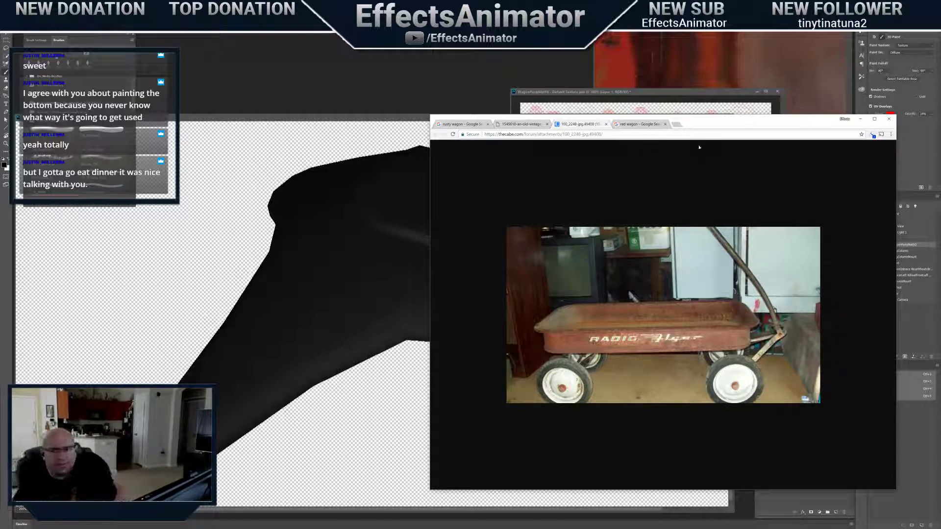
left_click_drag(785, 120, 940, 92)
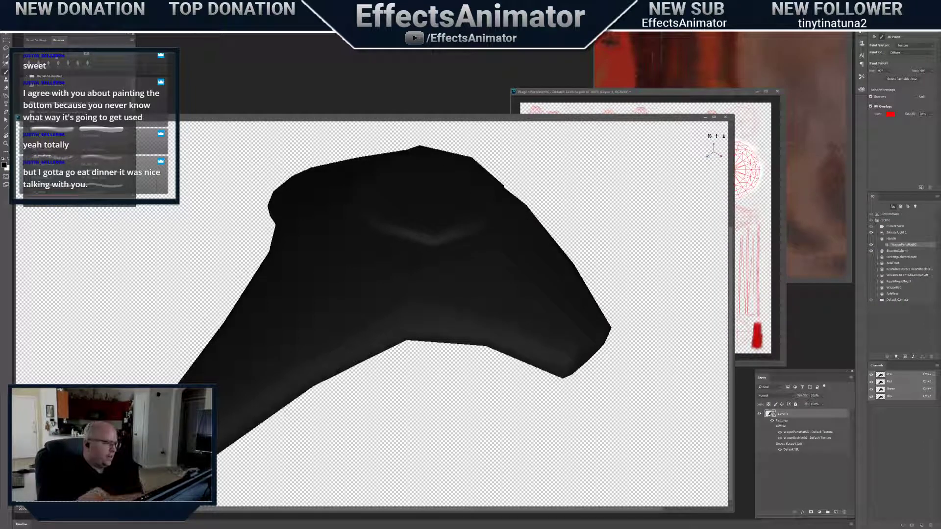
Set the foreground color to dark grey and paint the steering column's side and raised cap, adjusting the brush size
left_click(4, 165)
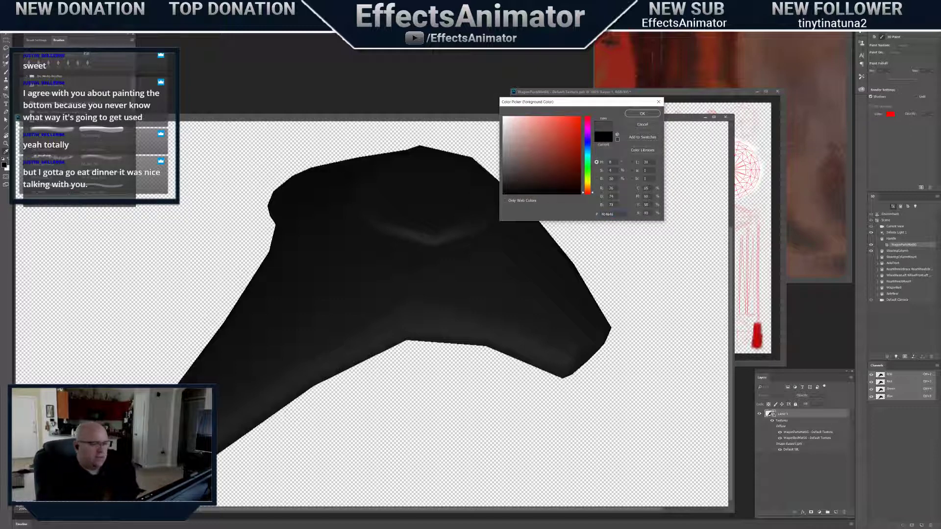
left_click(642, 113)
left_click_drag(489, 246, 555, 322)
right_click(583, 307)
mouse_move(456, 255)
left_mouse_down()
mouse_move(421, 274)
mouse_move(458, 289)
left_mouse_up()
right_click(459, 254)
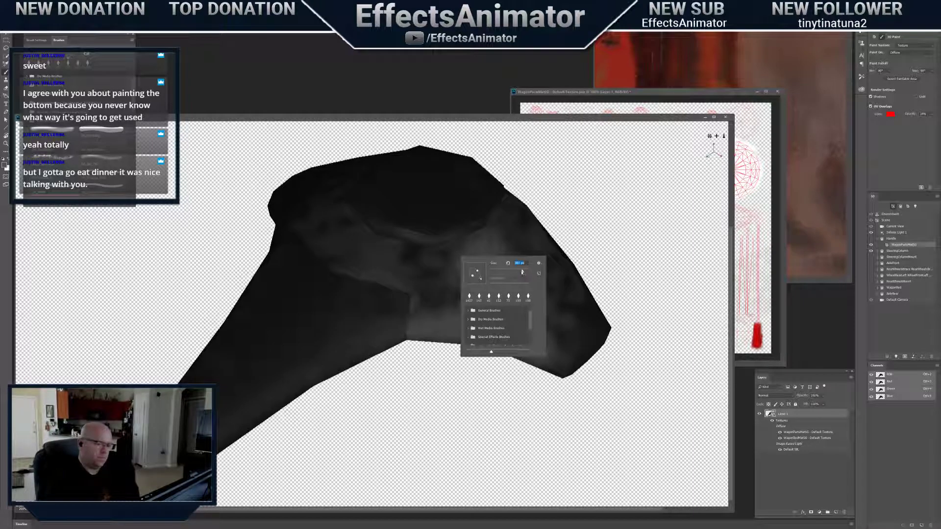
mouse_move(459, 211)
left_mouse_down()
mouse_move(431, 220)
mouse_move(363, 294)
mouse_move(421, 289)
mouse_move(306, 343)
left_mouse_up()
mouse_move(426, 216)
left_mouse_down()
mouse_move(485, 196)
mouse_move(397, 211)
left_mouse_up()
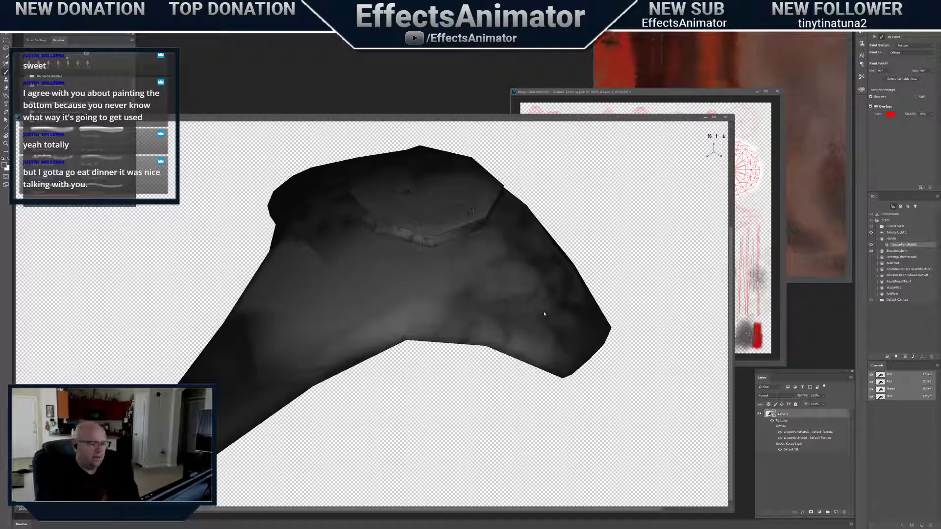
Extend the dark grey over the steering column's wide end and along its opposite side to the forked tip
mouse_move(547, 315)
left_mouse_down()
mouse_move(553, 247)
mouse_move(585, 294)
left_mouse_up()
mouse_move(314, 385)
left_mouse_down()
mouse_move(211, 392)
mouse_move(250, 417)
mouse_move(372, 365)
left_mouse_up()
mouse_move(544, 338)
left_mouse_down()
mouse_move(558, 361)
mouse_move(578, 296)
left_mouse_up()
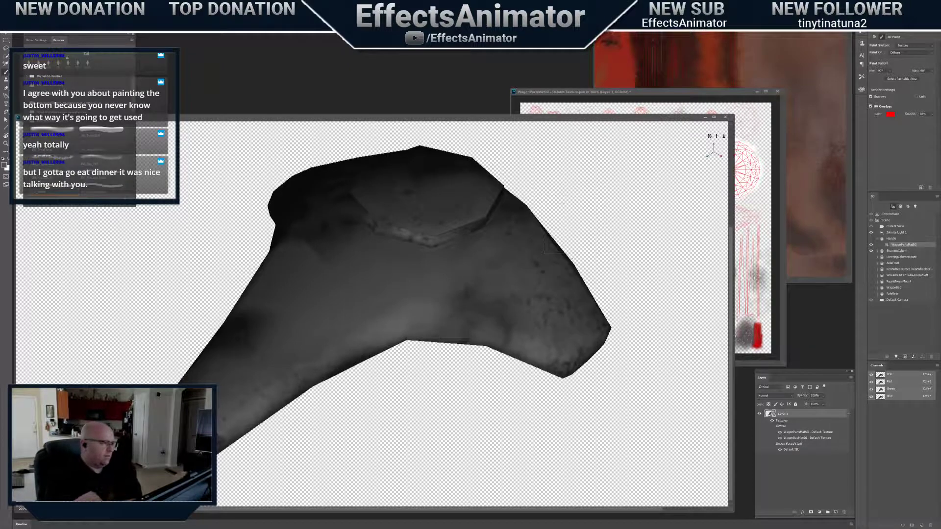
left_click_drag(709, 136, 828, 140)
mouse_move(344, 300)
left_mouse_down()
mouse_move(286, 272)
mouse_move(286, 256)
mouse_move(169, 264)
mouse_move(318, 305)
mouse_move(555, 425)
mouse_move(547, 432)
mouse_move(556, 420)
mouse_move(563, 433)
mouse_move(516, 415)
mouse_move(562, 409)
left_mouse_up()
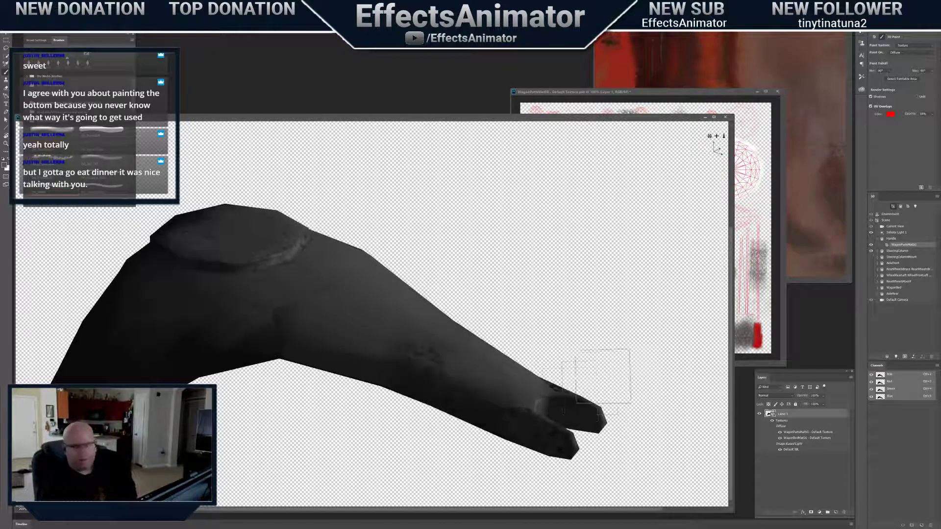
Move Infinite Light 1 to the current view and paint the steering column's front face dark grey, covering the red patch
left_click_drag(709, 136, 729, 139)
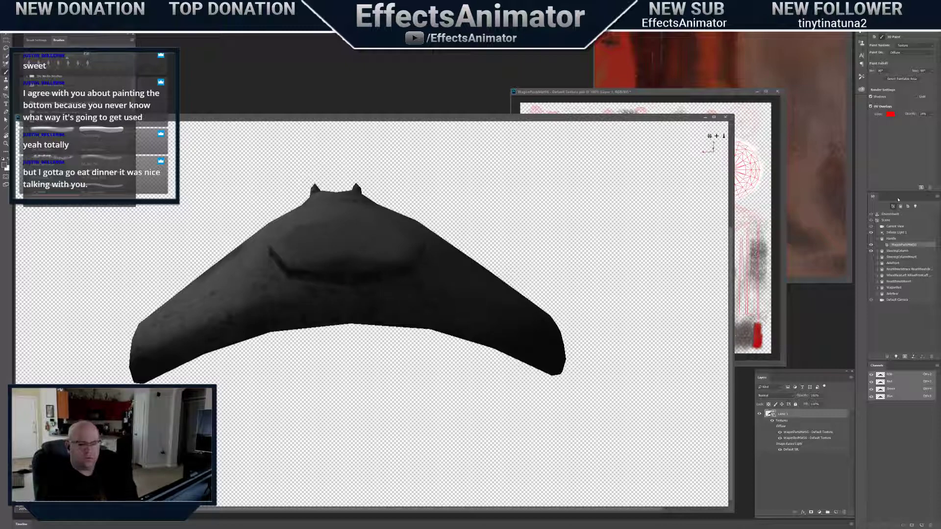
left_click(897, 232)
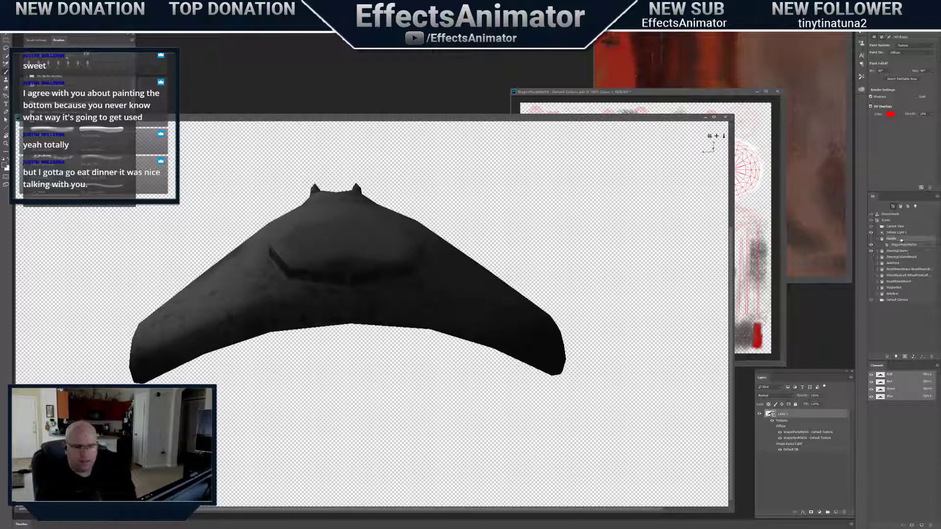
left_click(892, 85)
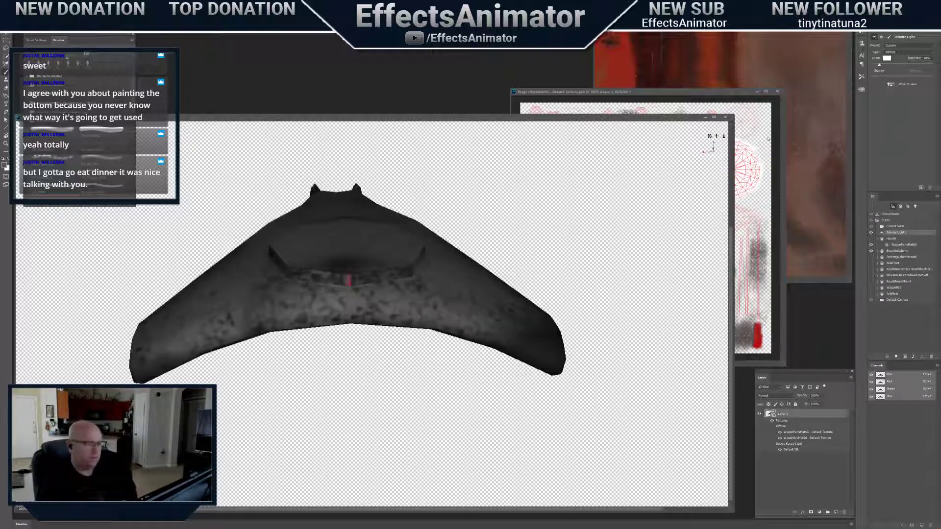
right_click(362, 283)
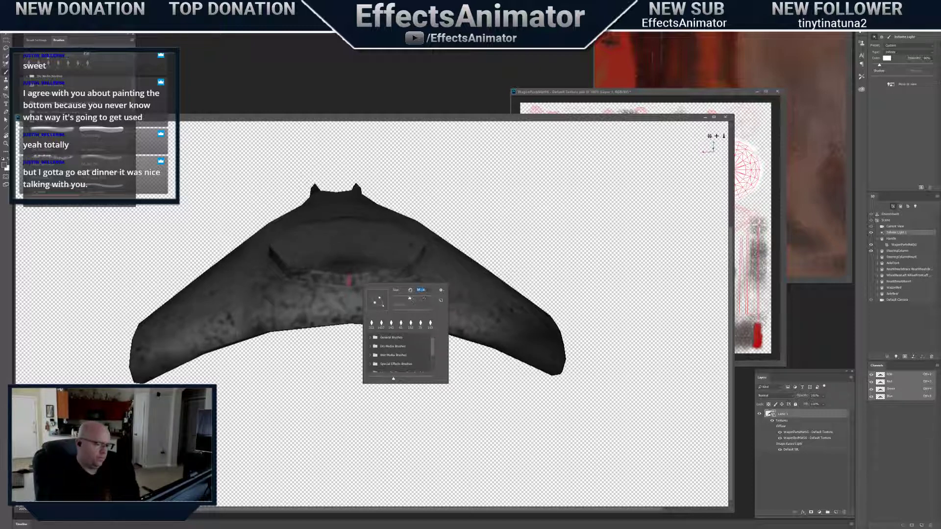
mouse_move(357, 278)
left_mouse_down()
mouse_move(316, 274)
mouse_move(384, 275)
mouse_move(292, 276)
mouse_move(169, 360)
mouse_move(370, 293)
left_mouse_up()
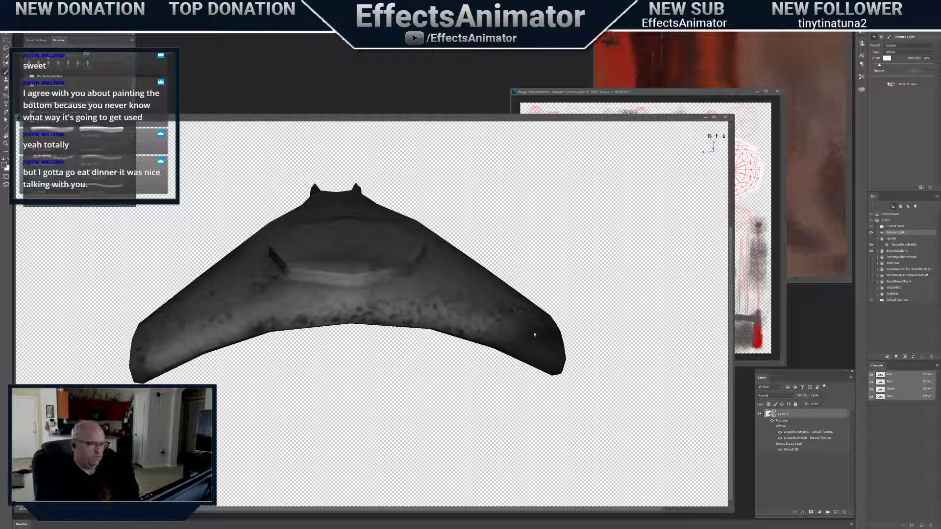
left_click_drag(534, 334, 466, 320)
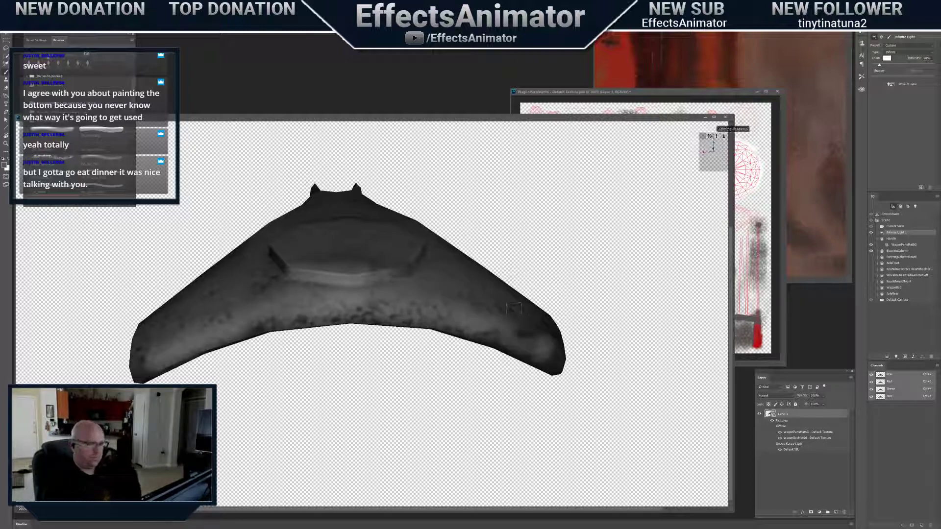
Paint the steering column's underside dark grey from the wide end to the fork, adjusting the brush size
left_click_drag(710, 136, 719, 139)
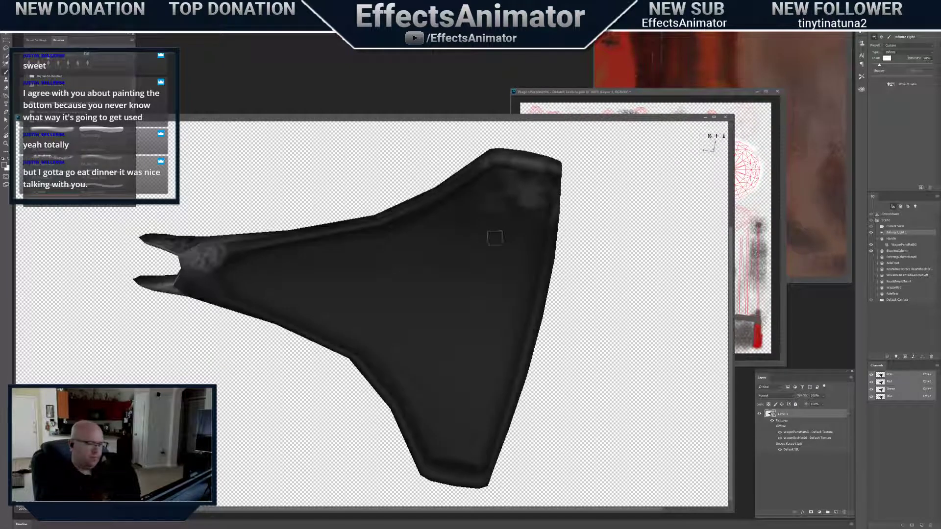
right_click(510, 266)
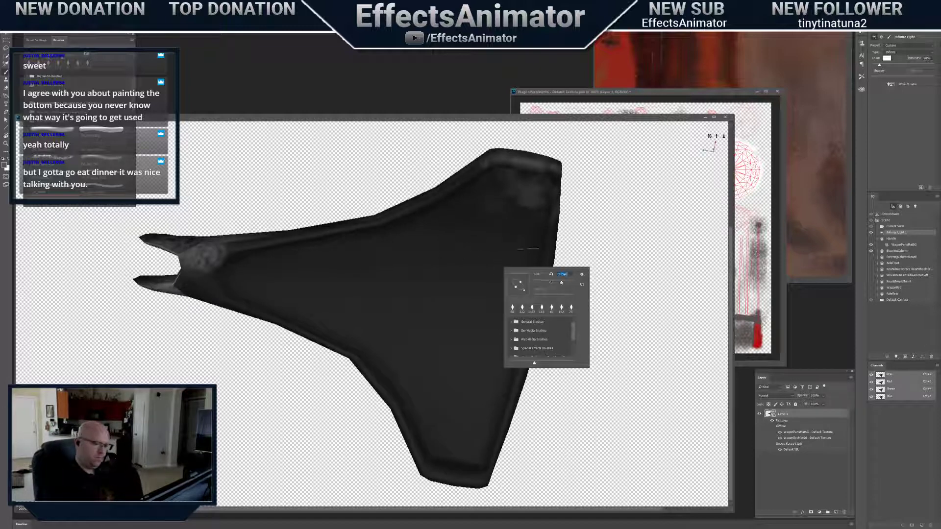
mouse_move(495, 235)
left_mouse_down()
mouse_move(490, 243)
mouse_move(508, 240)
mouse_move(441, 229)
mouse_move(444, 202)
left_mouse_up()
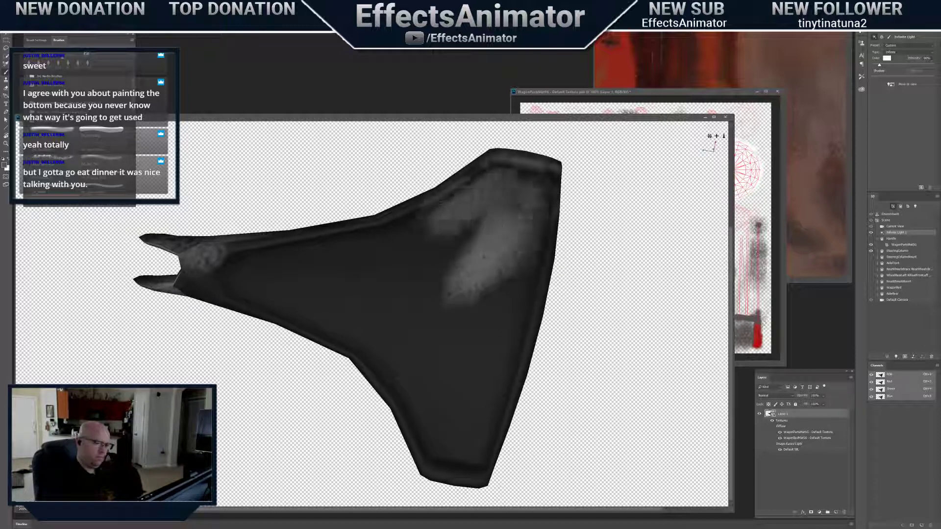
mouse_move(510, 170)
left_mouse_down()
mouse_move(387, 226)
mouse_move(181, 276)
mouse_move(147, 245)
mouse_move(235, 269)
mouse_move(262, 289)
mouse_move(316, 265)
mouse_move(387, 309)
mouse_move(392, 294)
mouse_move(392, 304)
left_mouse_up()
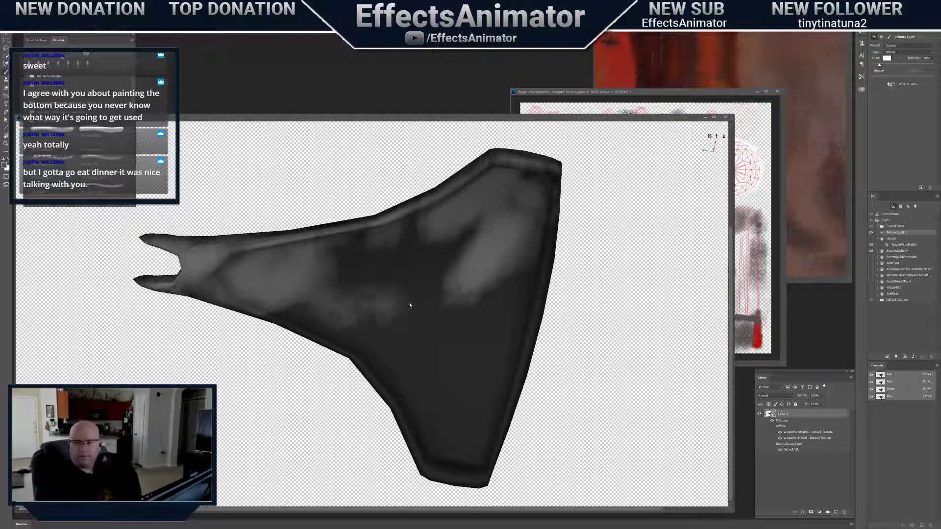
right_click(411, 273)
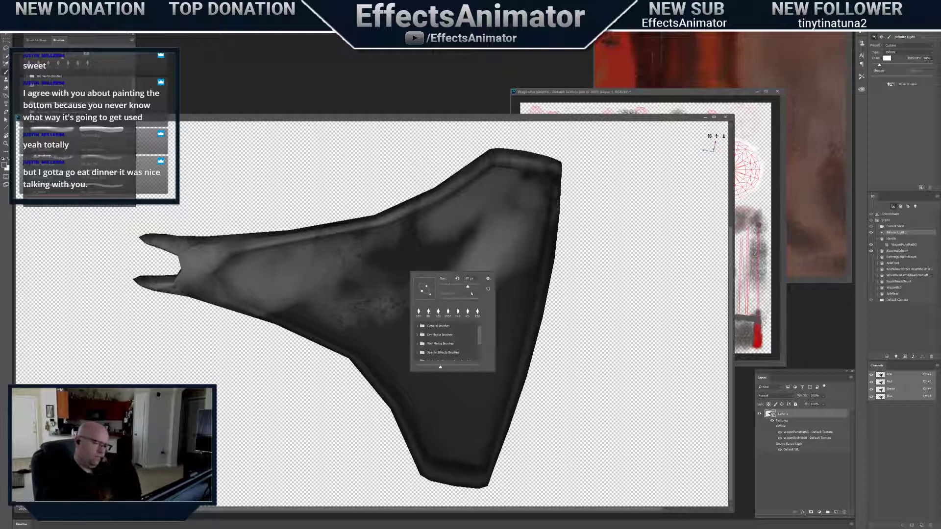
mouse_move(416, 248)
left_mouse_down()
mouse_move(398, 287)
mouse_move(393, 258)
mouse_move(339, 312)
mouse_move(426, 294)
mouse_move(460, 394)
mouse_move(501, 319)
mouse_move(498, 262)
mouse_move(412, 352)
mouse_move(376, 360)
mouse_move(466, 447)
mouse_move(462, 479)
mouse_move(434, 447)
mouse_move(499, 400)
mouse_move(530, 350)
mouse_move(555, 226)
mouse_move(534, 208)
mouse_move(530, 171)
mouse_move(447, 231)
mouse_move(427, 238)
mouse_move(443, 217)
mouse_move(302, 310)
mouse_move(225, 263)
mouse_move(221, 217)
left_mouse_up()
Sample red from the rust reference image and lightly tint the steering column's raised octagonal cap with it
left_click_drag(710, 136, 714, 153)
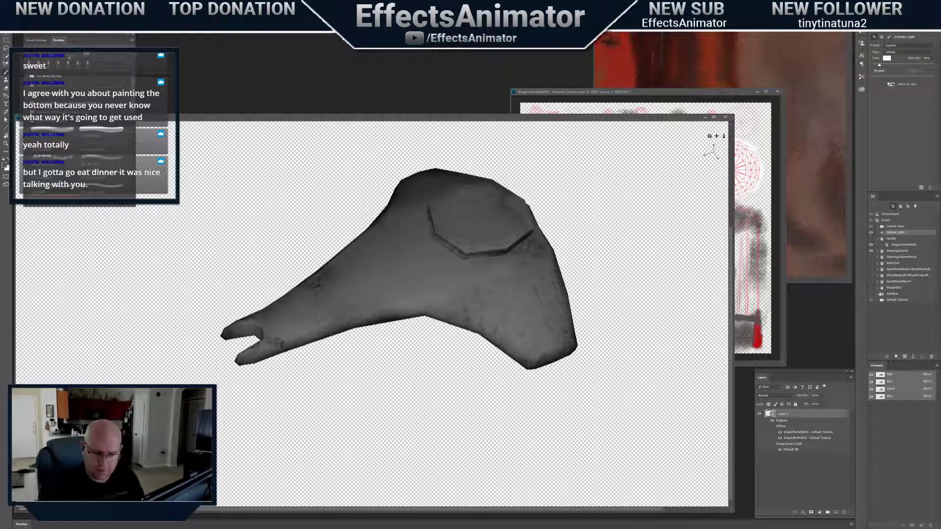
left_click(679, 65)
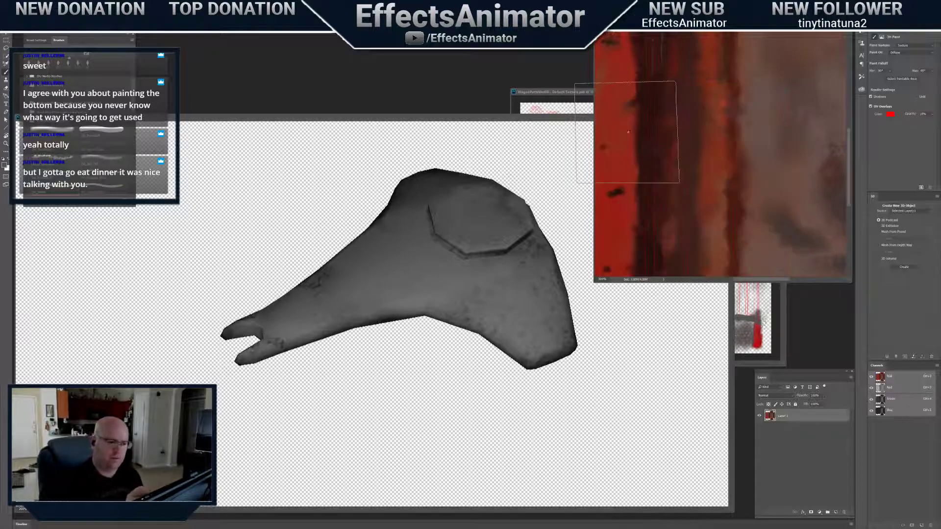
left_click(608, 218, "alt")
left_click(462, 205)
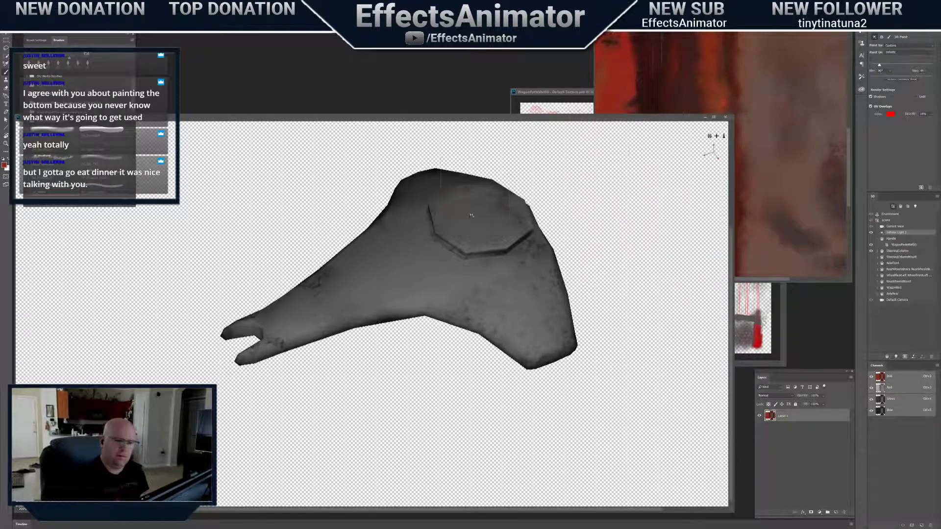
left_click(471, 214)
left_click_drag(528, 120, 526, 121)
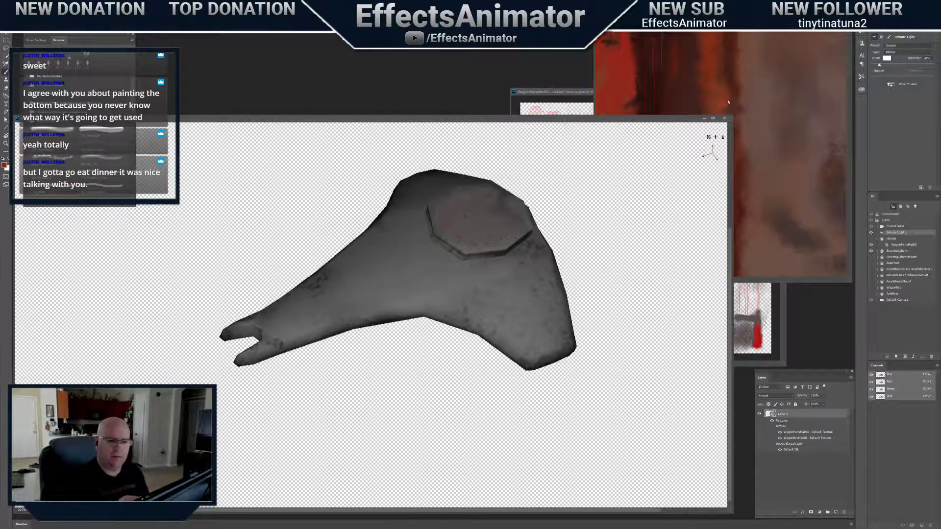
Sample orange from the rust reference and paint a patch on the steering column's lower edge below the cap, adjusting the brush size
left_click(678, 76)
left_click(699, 128, "alt")
left_click(462, 269)
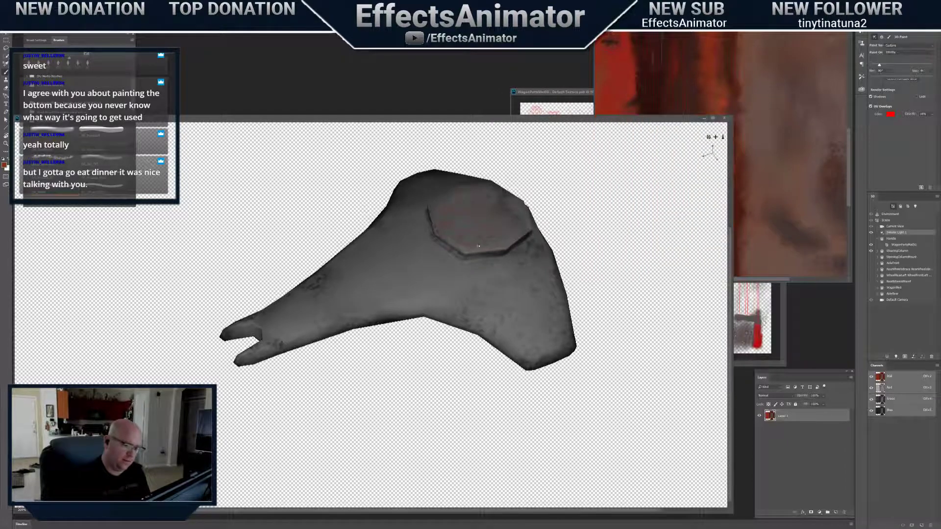
right_click(505, 218)
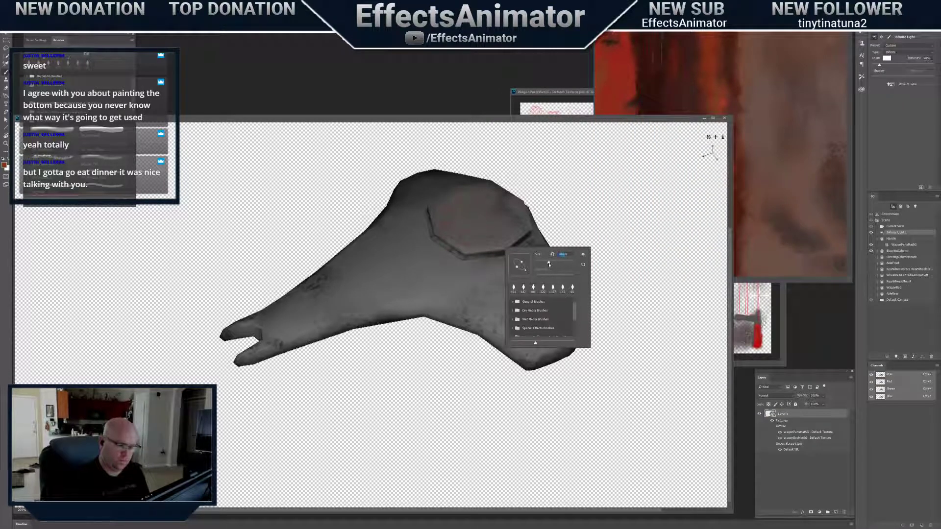
left_click(462, 312)
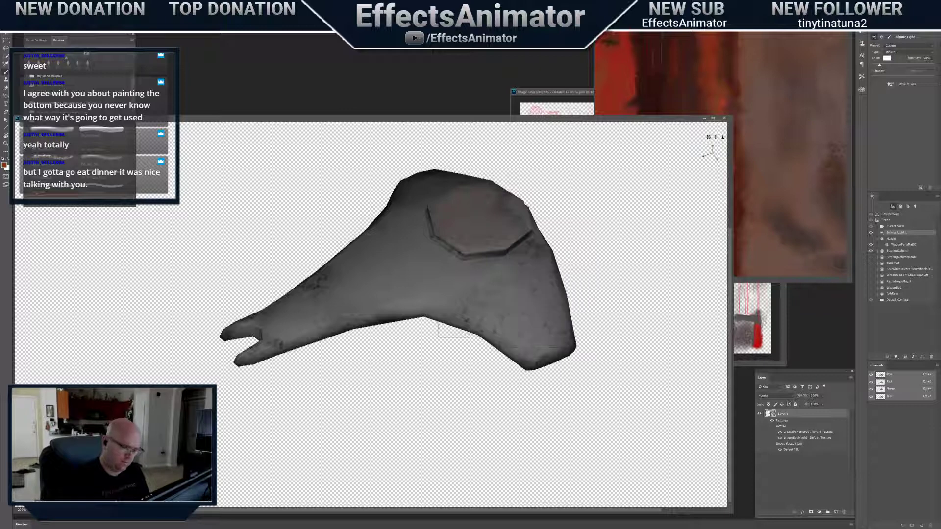
right_click(465, 313)
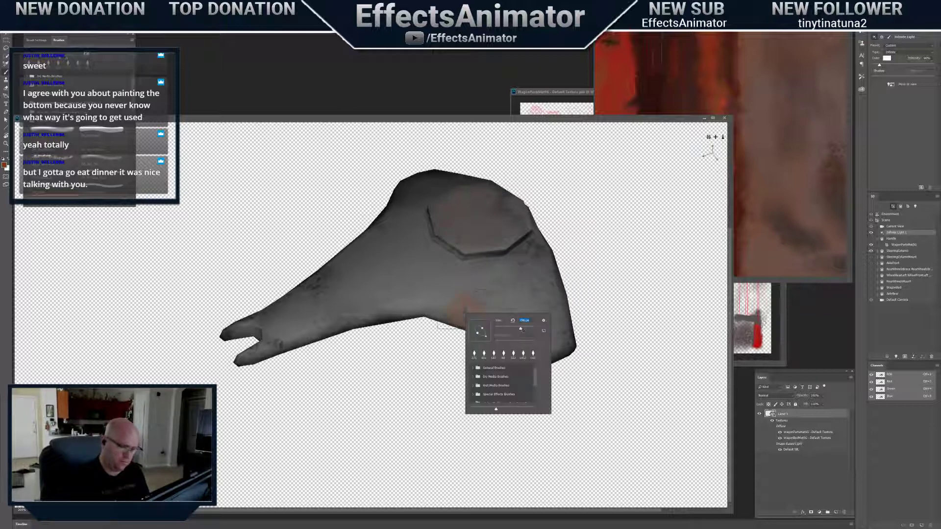
left_click(455, 309)
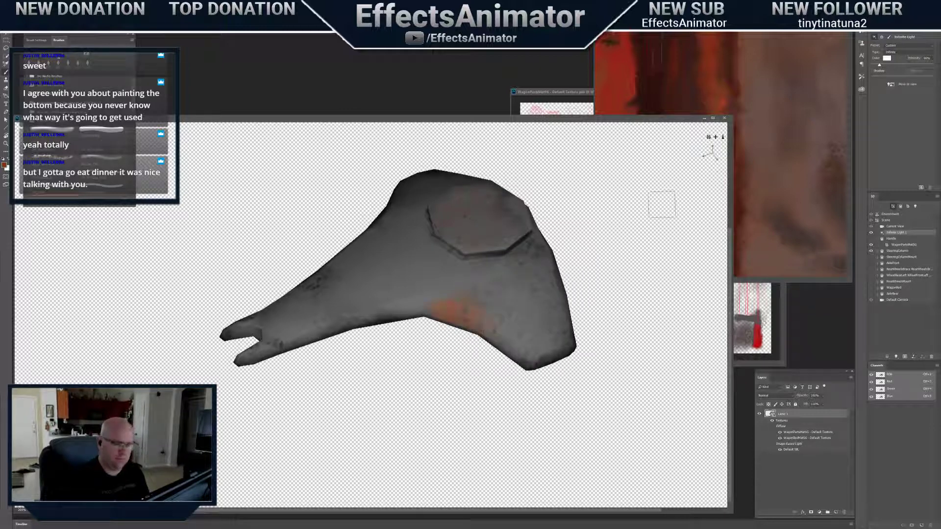
Extend the orange rust along the steering column's curved lower edge toward both the wide end and the fork
left_click_drag(708, 137, 678, 169)
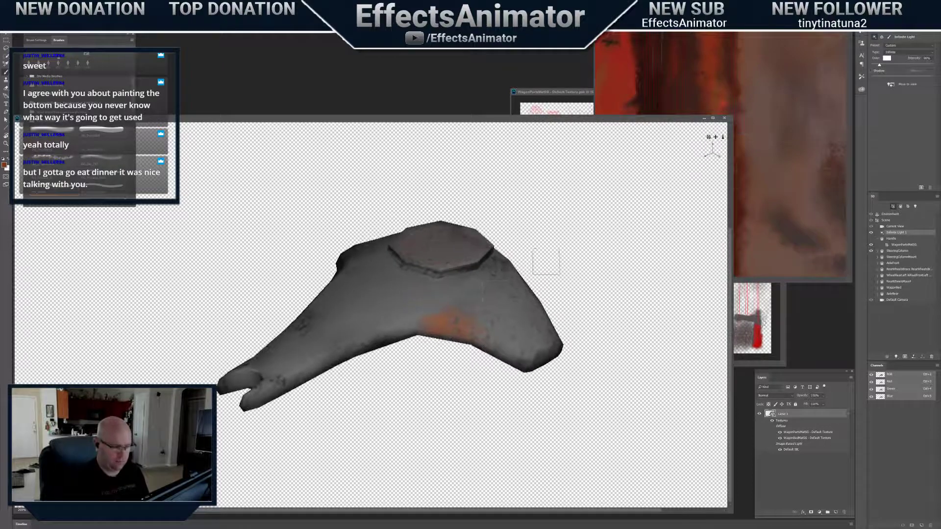
right_click(450, 376)
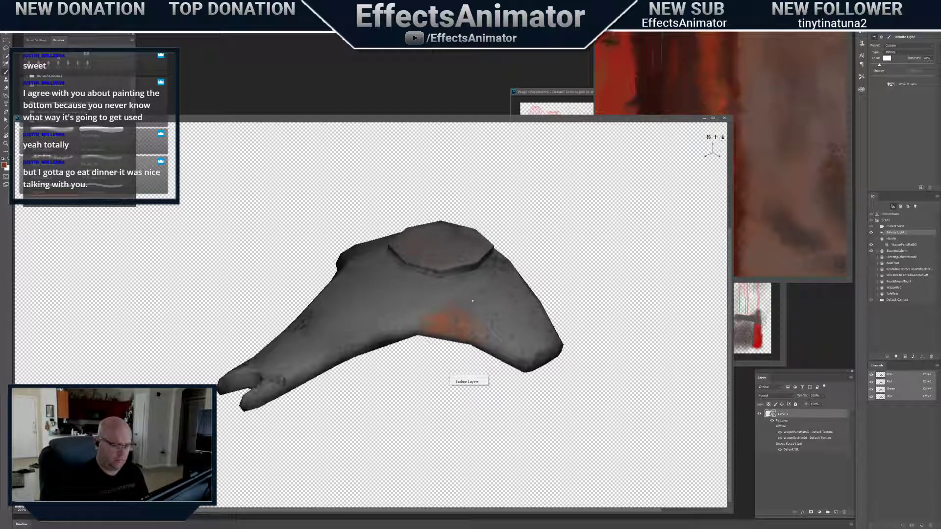
left_click(727, 134)
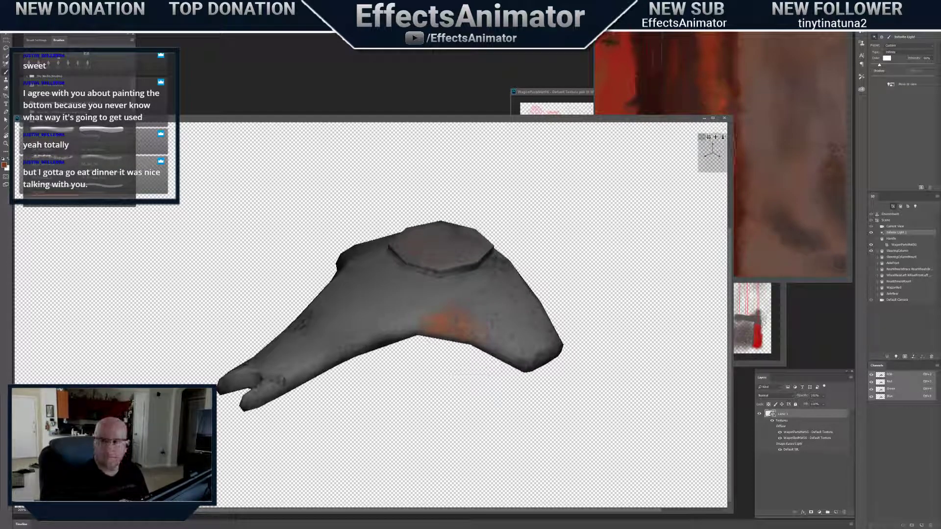
left_click_drag(723, 138, 722, 160)
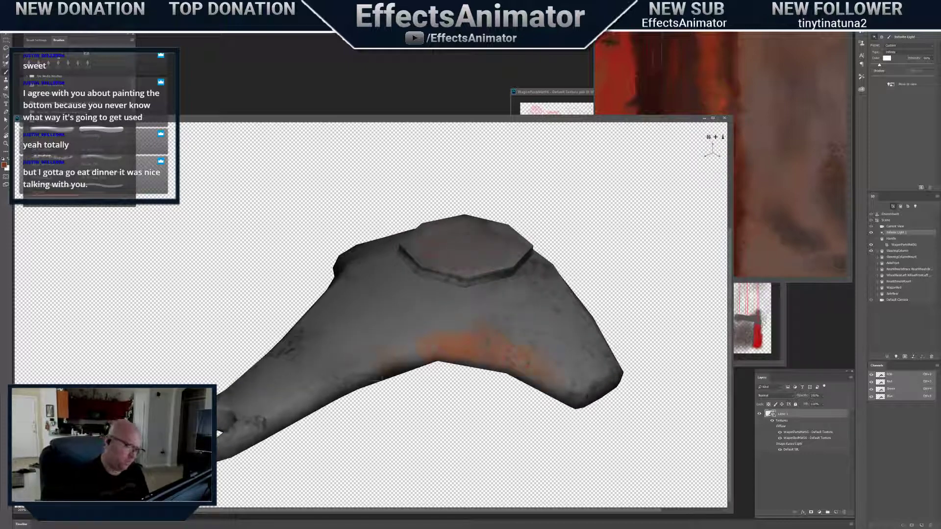
left_click_drag(382, 379, 373, 365)
Sample brighter red from the reference and layer it over the middle of the orange rust band, adjusting the brush size
left_click(721, 100, "alt")
left_click(437, 347)
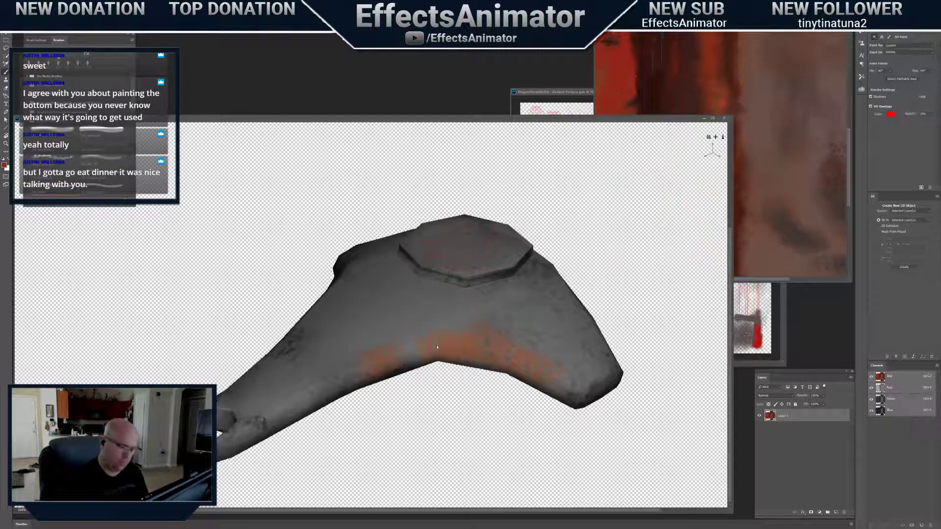
left_click_drag(436, 346, 476, 346)
right_click(475, 346)
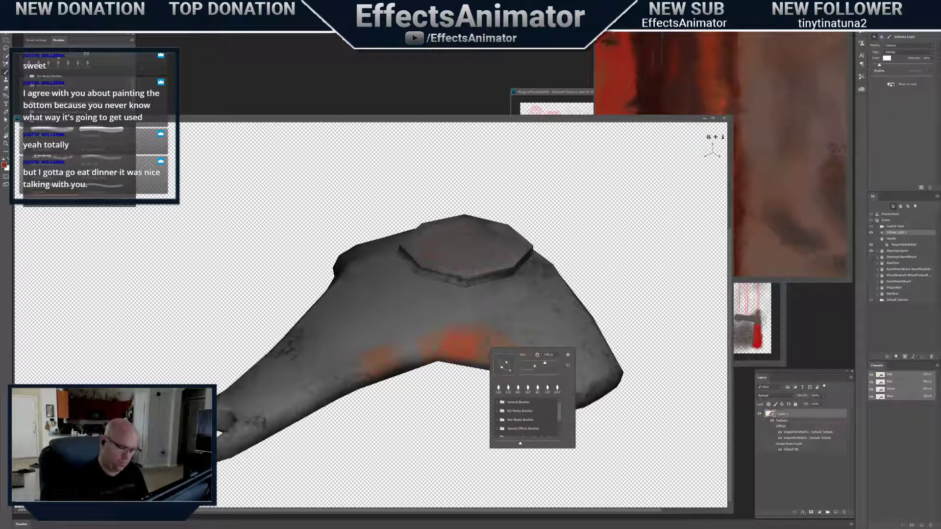
key("Return")
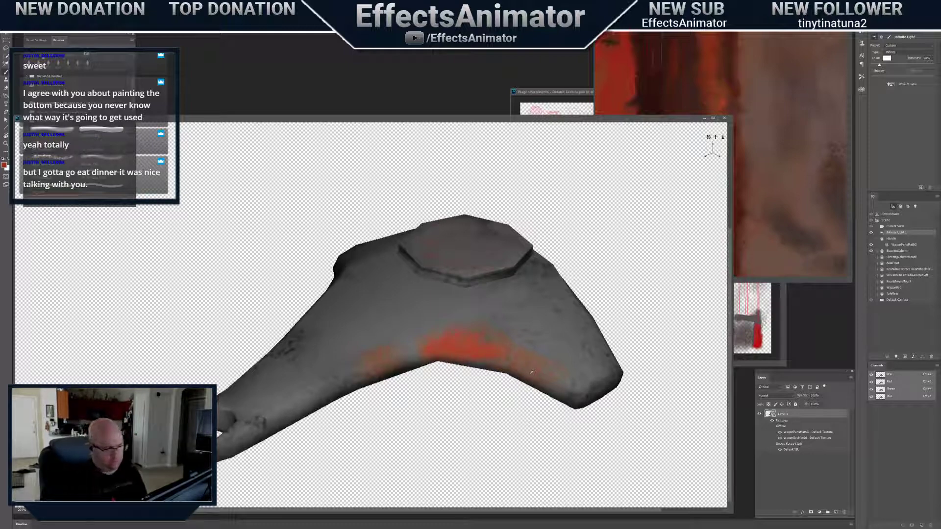
right_click(501, 358)
key("Return")
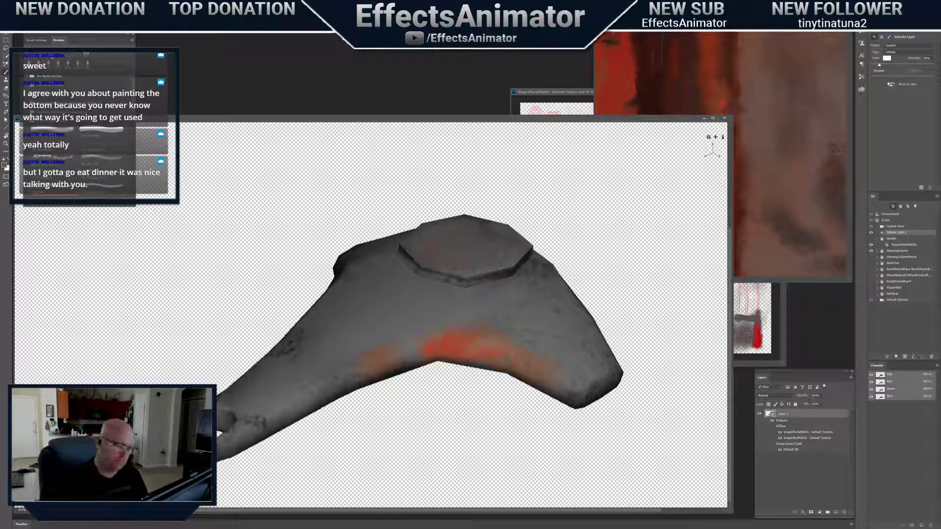
Break up the rust band's upper edge with grey sampled from the steering column, adjusting the brush size
right_click(477, 317)
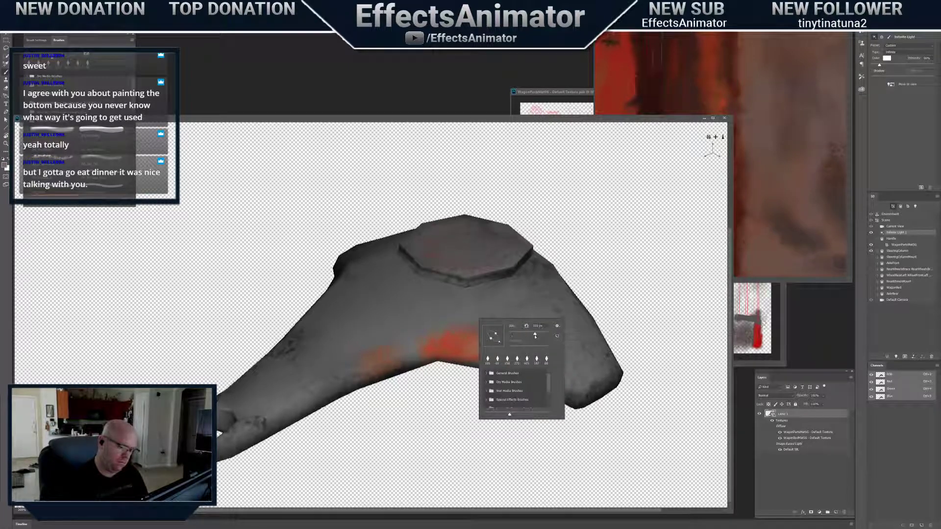
left_click(440, 323)
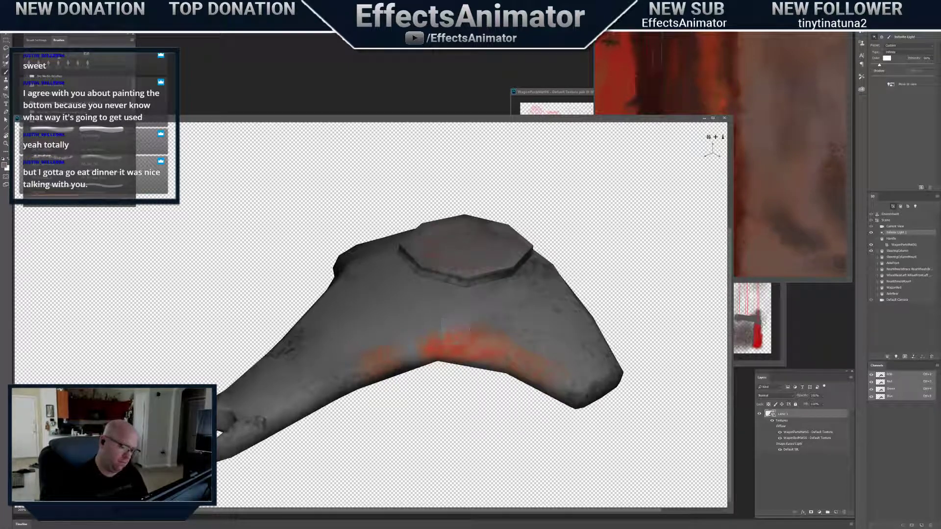
left_click(510, 323, "alt")
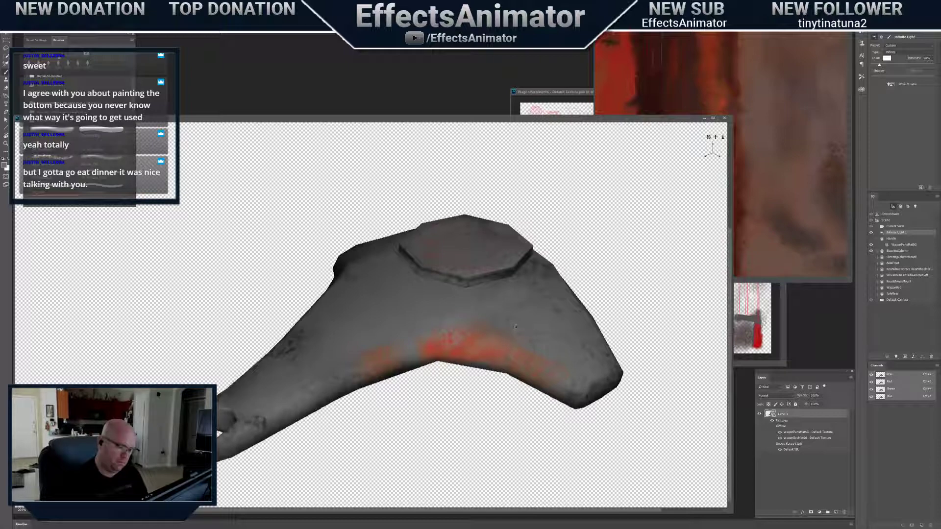
left_click_drag(507, 331, 495, 336)
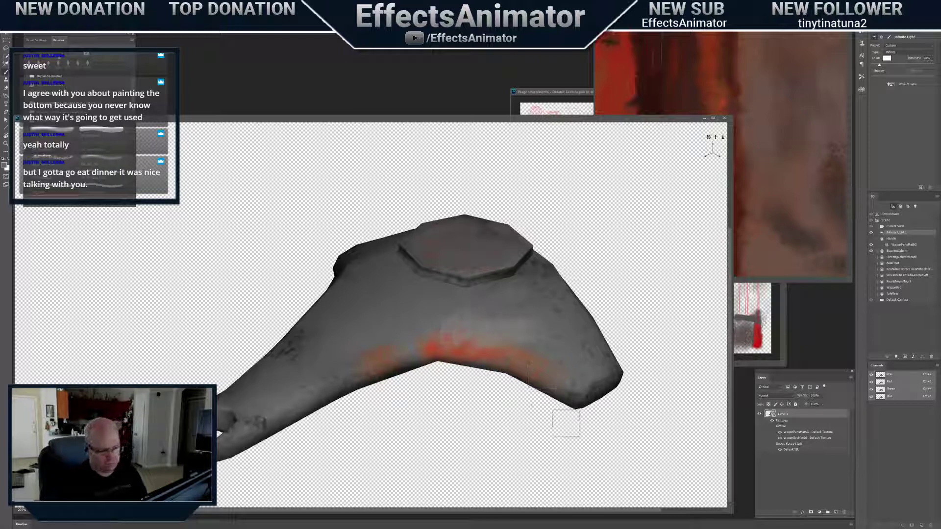
Extend sampled red over the rust band's fork-side section and soften its upper edge with sampled grey
left_click(433, 353, "alt")
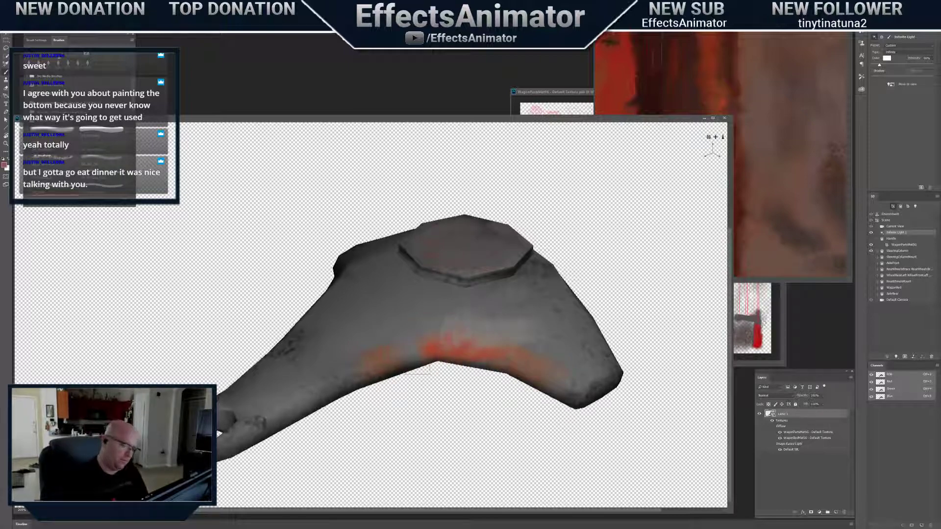
left_click_drag(426, 366, 372, 376)
left_click(452, 352, "alt")
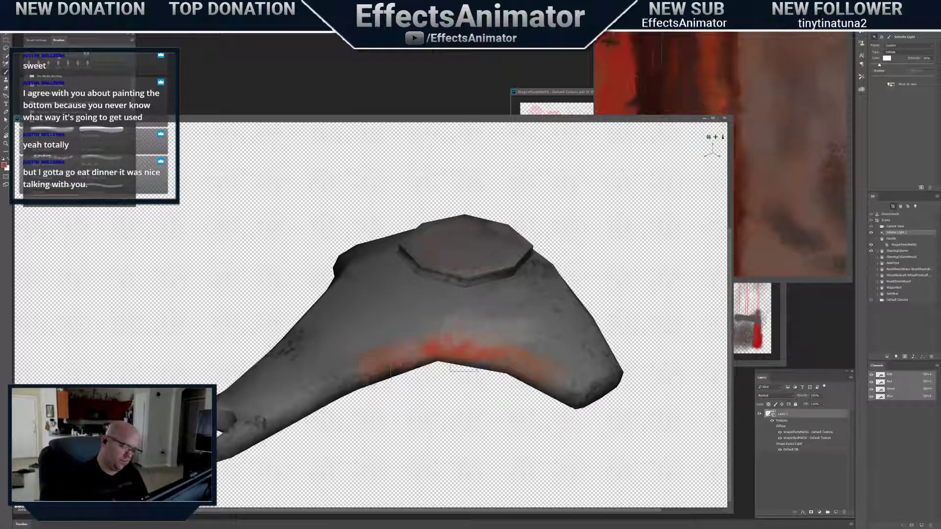
mouse_move(460, 354)
left_mouse_down()
mouse_move(427, 357)
mouse_move(367, 376)
left_mouse_up()
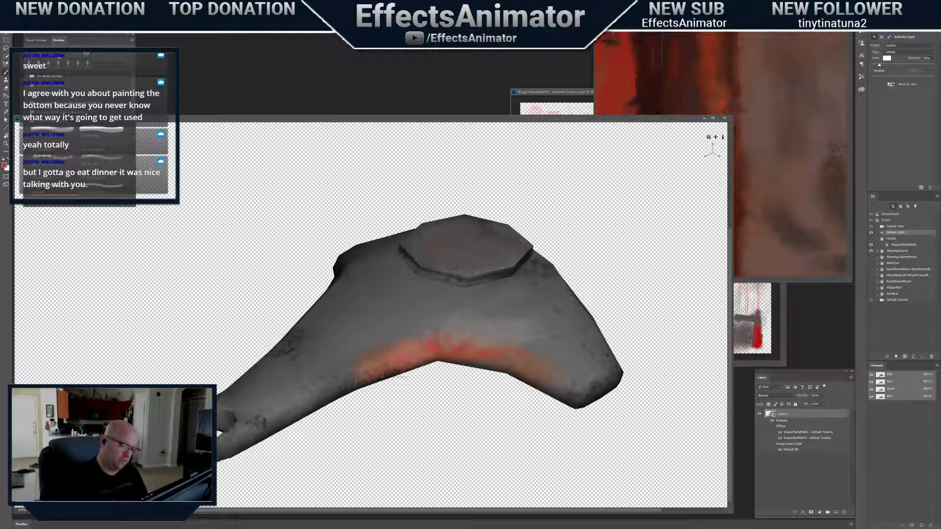
left_click(395, 334, "alt")
left_click_drag(411, 339, 385, 351)
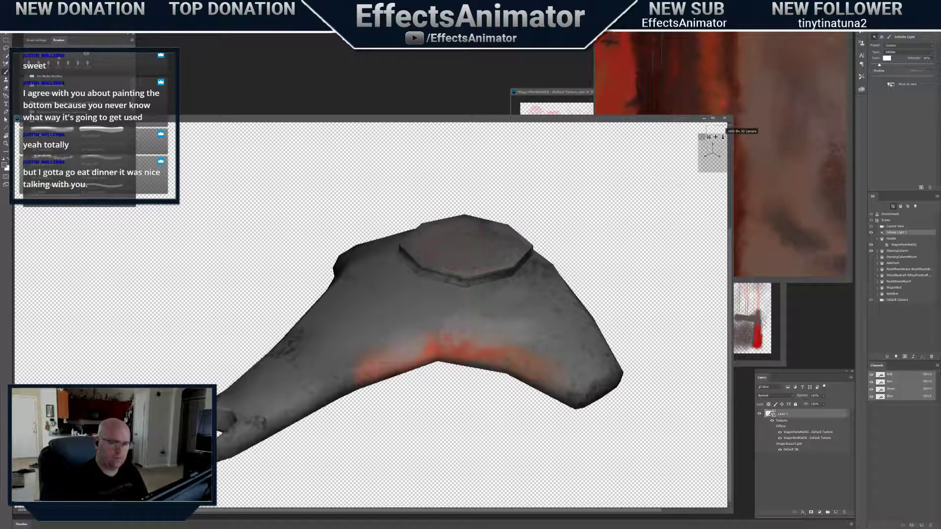
Sample dark brown from the rust reference and brush it over the grey area just above the middle of the rust band
left_click_drag(722, 134, 628, 143)
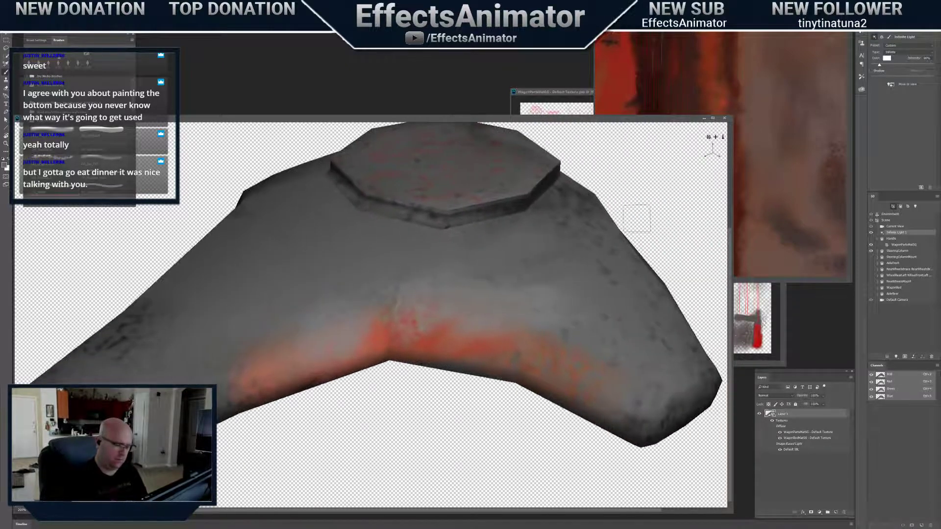
left_click(764, 208)
left_click(767, 229, "alt")
left_click(659, 233)
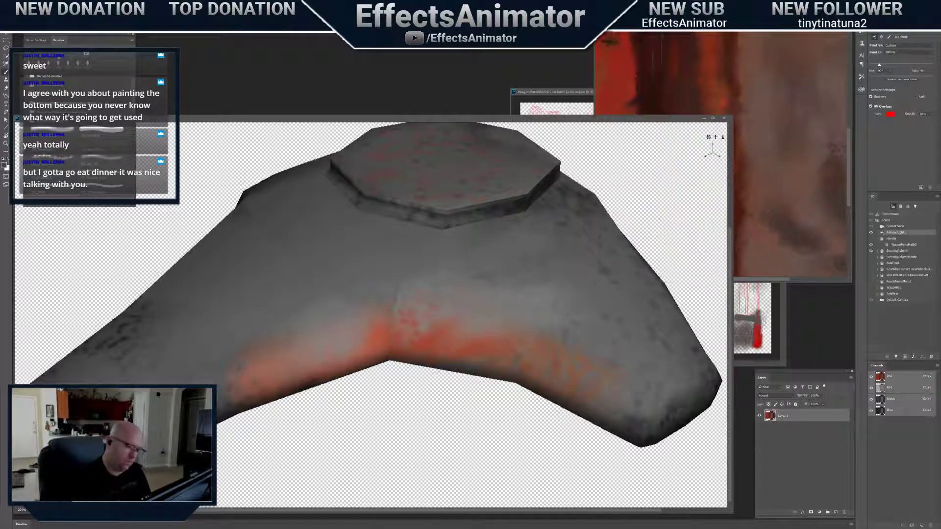
left_click_drag(405, 308, 370, 314)
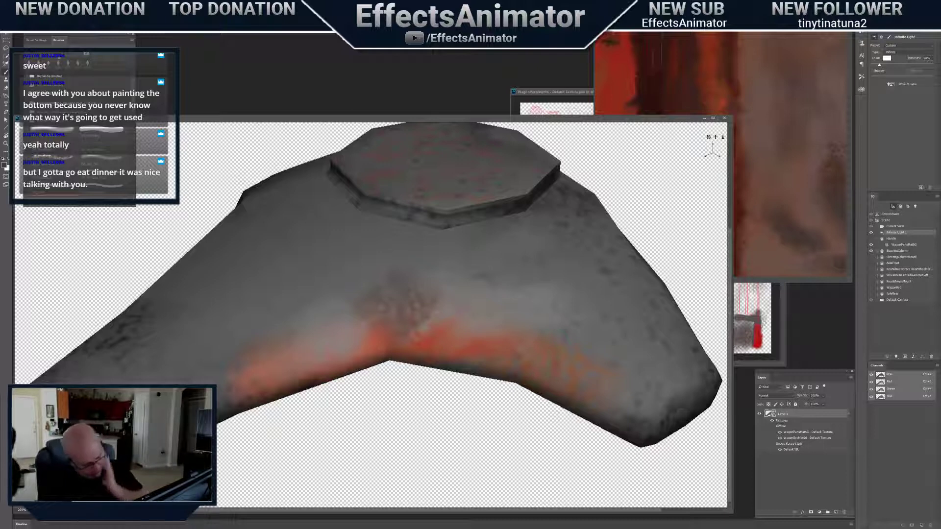
mouse_move(423, 309)
left_mouse_down()
mouse_move(515, 300)
mouse_move(506, 302)
left_mouse_up()
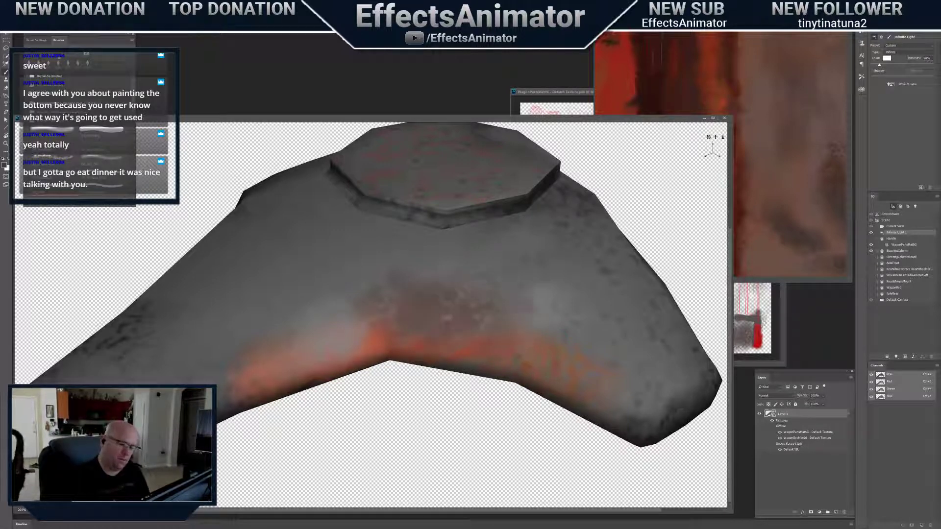
key("ctrl+z")
key("ctrl+z")
Spread the dark brown across the steering column's side between the cap and the rust band, adjusting the brush size
left_click_drag(716, 137, 790, 142)
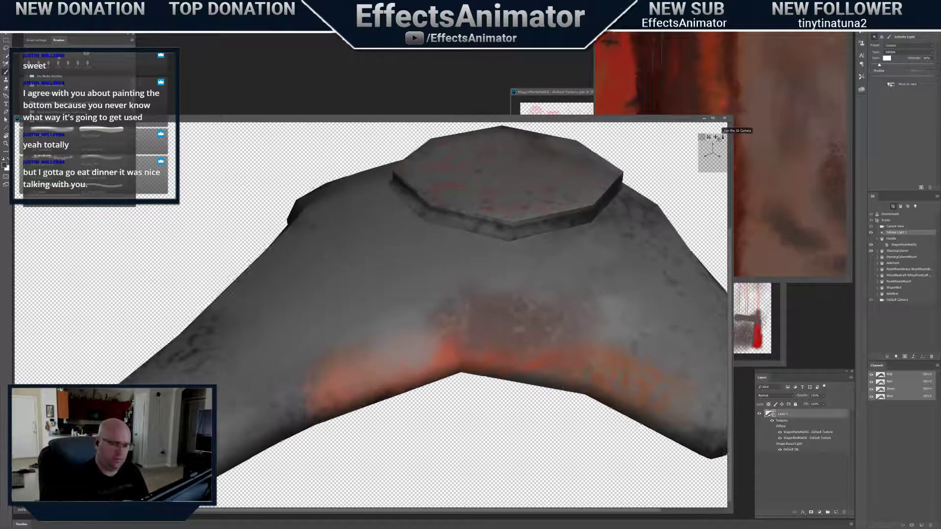
mouse_move(424, 314)
left_mouse_down()
mouse_move(307, 333)
mouse_move(367, 310)
mouse_move(411, 312)
mouse_move(479, 284)
mouse_move(536, 293)
left_mouse_up()
right_click(379, 249)
left_click(440, 260)
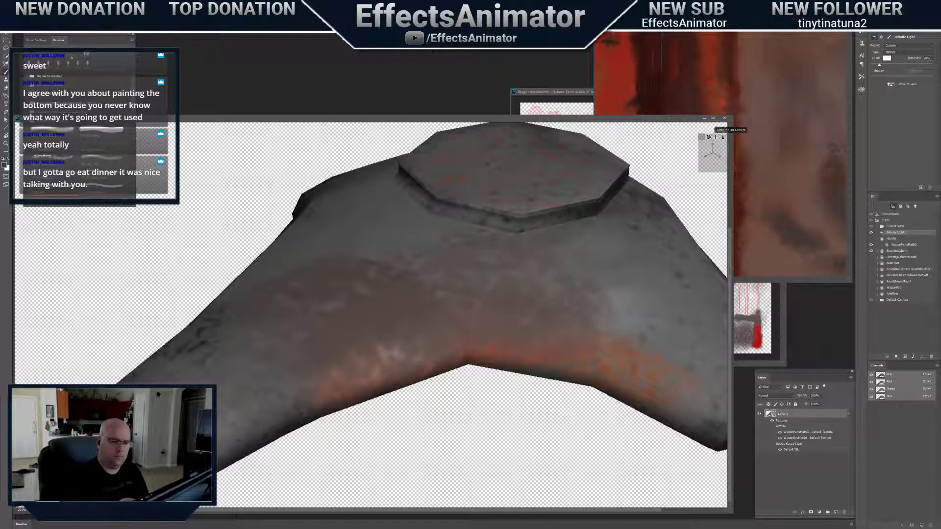
Continue the mottled brown rust down the steering column's narrow arm to the forked end, adjusting the brush size
mouse_move(709, 137)
left_mouse_down()
mouse_move(732, 132)
mouse_move(708, 137)
mouse_move(709, 146)
mouse_move(719, 129)
left_mouse_up()
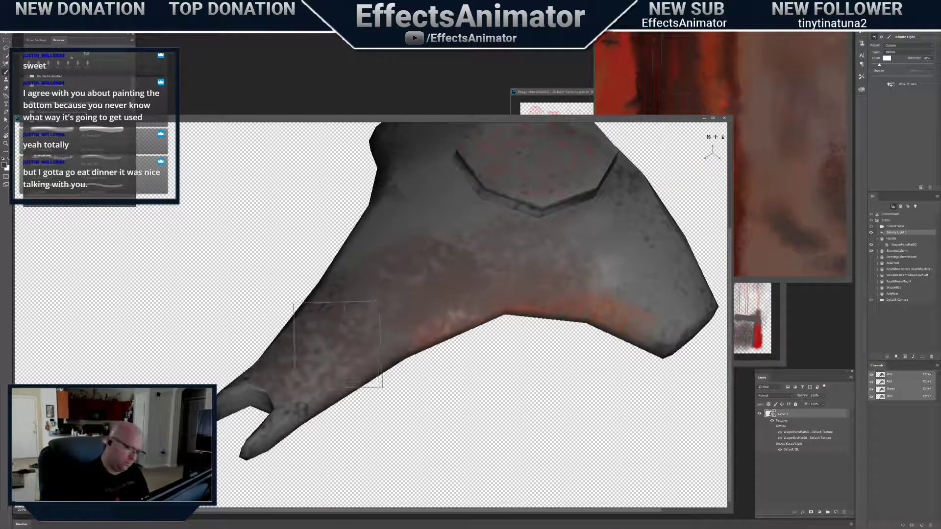
right_click(338, 345)
left_click(389, 361)
key("Return")
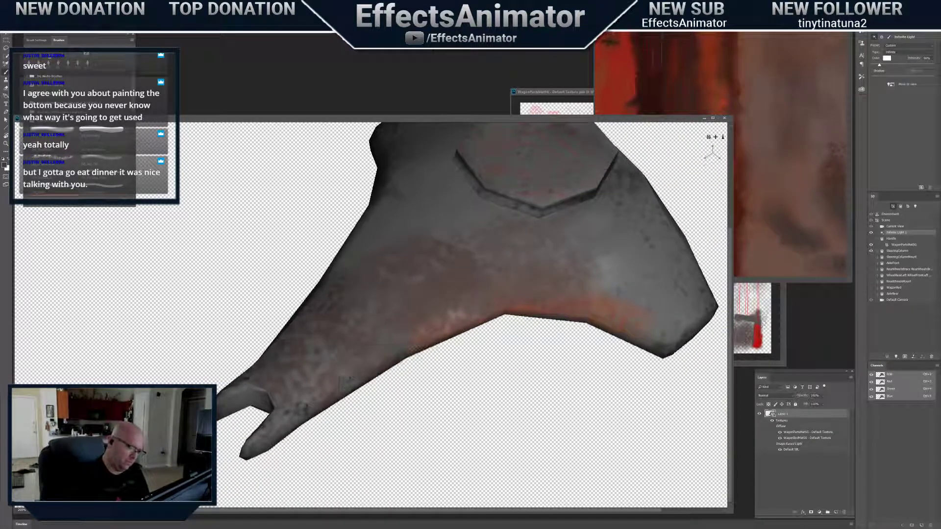
right_click(327, 368)
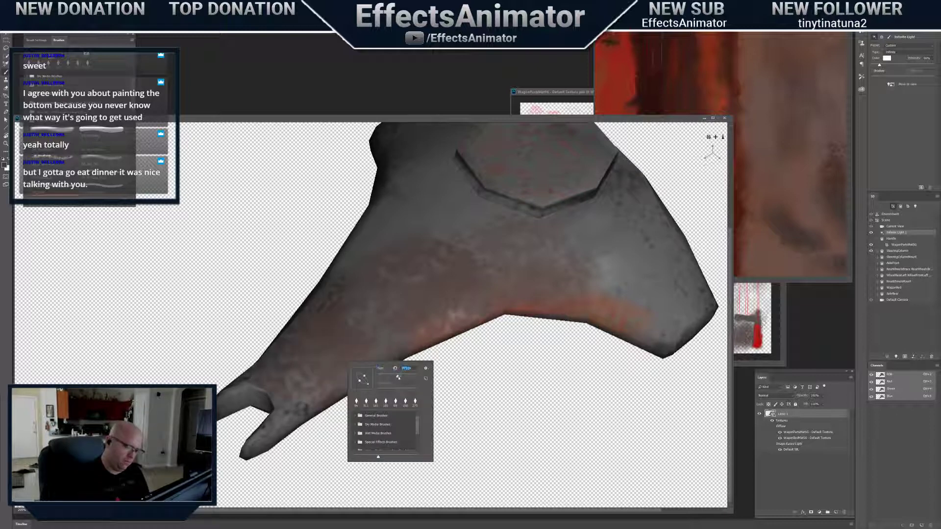
key("Return")
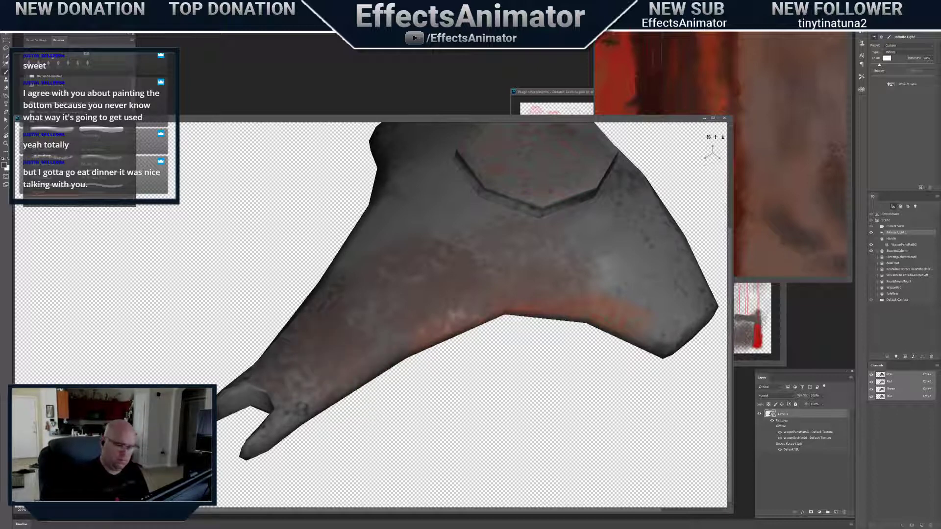
Sample orange-red from the steering column's rust band and brush a soft patch of it onto the narrow arm
left_click(534, 309, "alt")
left_click_drag(338, 357, 373, 350)
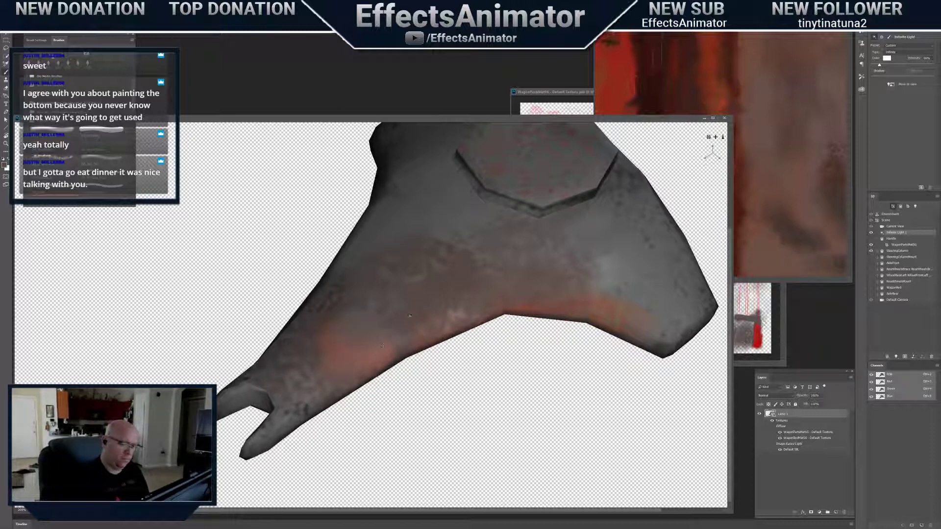
left_click_drag(377, 328, 350, 324)
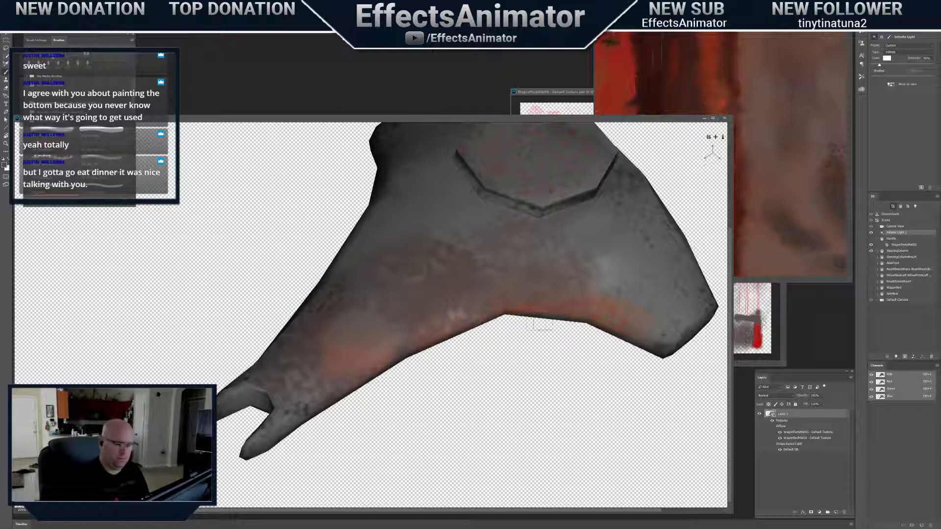
Sample dark brown from the rust reference and spread it over the arm above the orange-red patch, adjusting the brush size
left_click(823, 237)
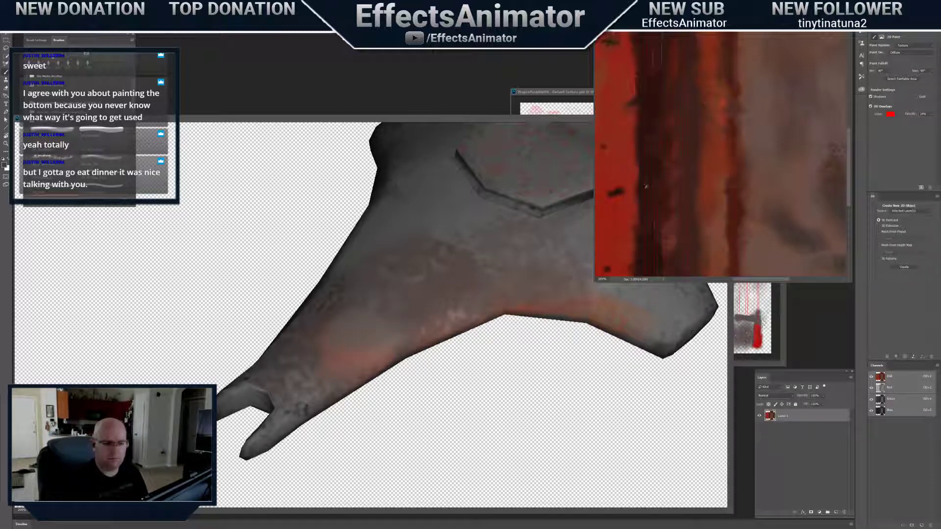
left_click(641, 188, "alt")
left_click(640, 191, "alt")
left_click(360, 359)
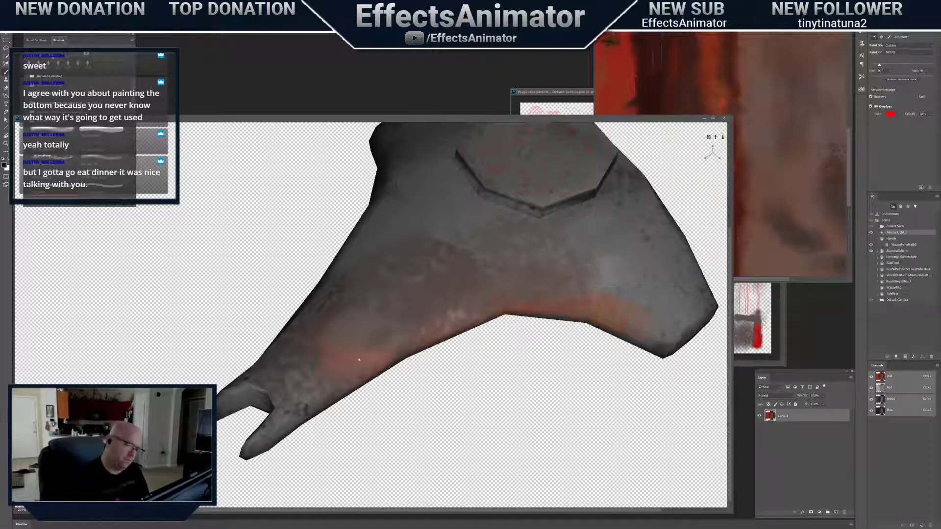
right_click(399, 327)
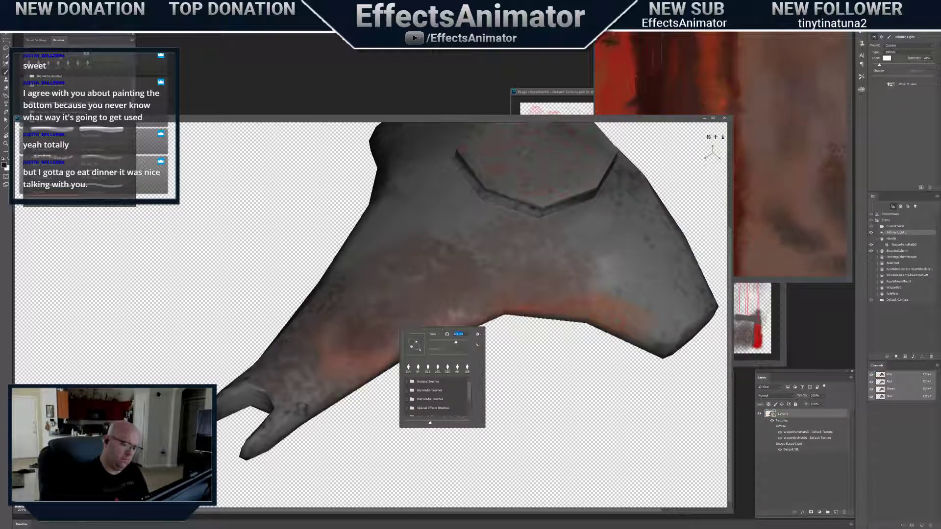
mouse_move(336, 331)
left_mouse_down()
mouse_move(409, 333)
mouse_move(446, 316)
mouse_move(455, 324)
left_mouse_up()
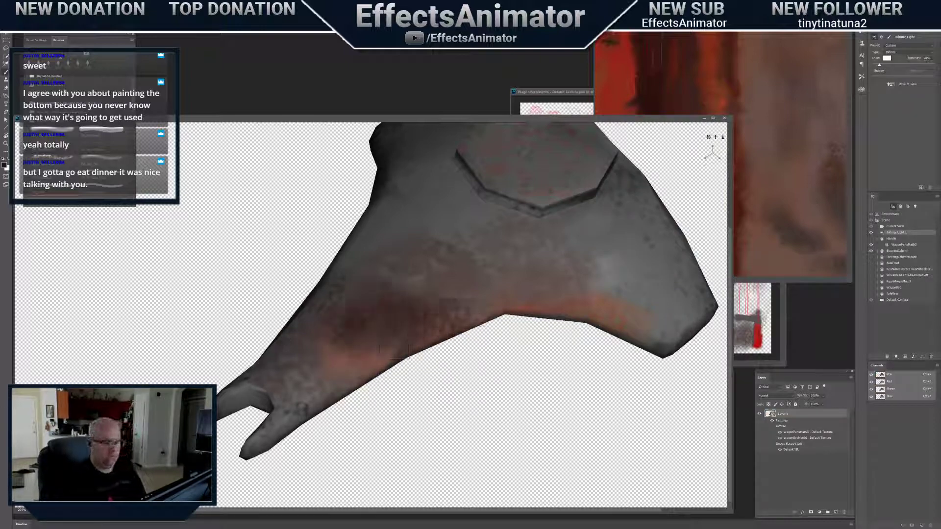
mouse_move(394, 351)
left_mouse_down()
mouse_move(424, 294)
mouse_move(494, 318)
left_mouse_up()
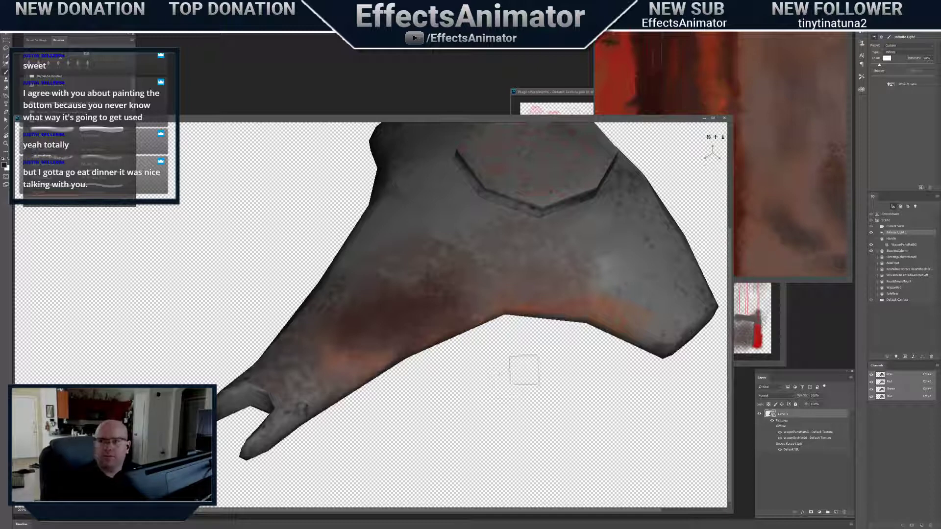
Break up the orange rust with mottled brown strokes along the arm and the band's wide-end section
left_click_drag(710, 137, 715, 137)
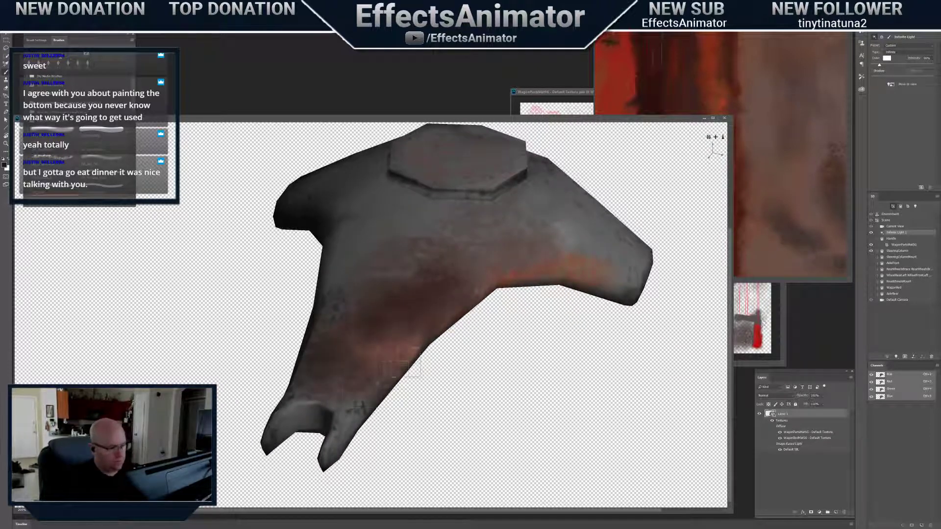
left_click_drag(709, 137, 427, 265)
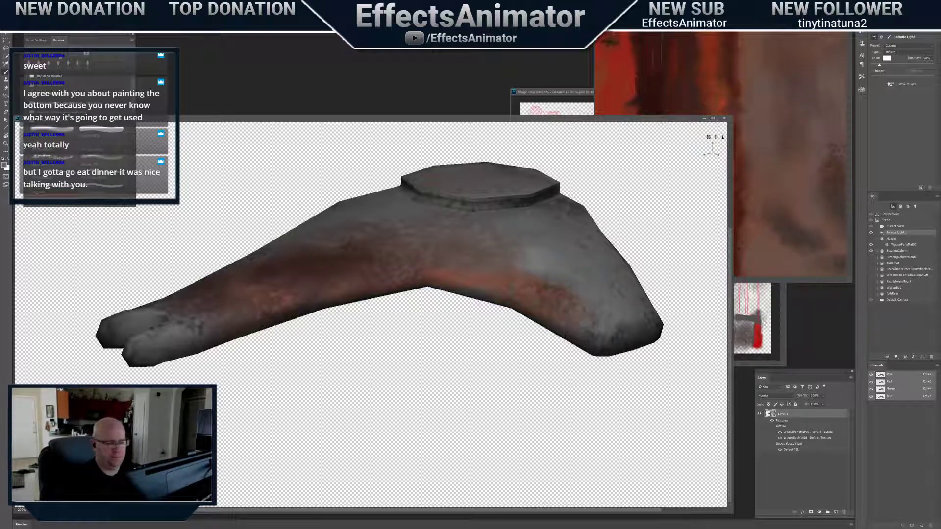
left_click_drag(576, 302, 556, 293)
left_click_drag(709, 137, 711, 142)
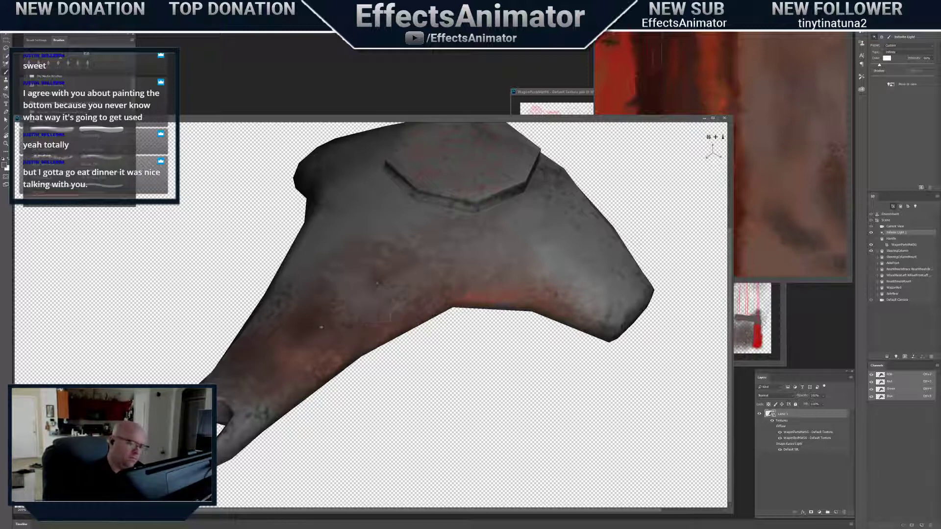
Spread dark brown rust along the opposite side of the arm and onto the forked end, adjusting the brush size
left_click_drag(708, 137, 525, 273)
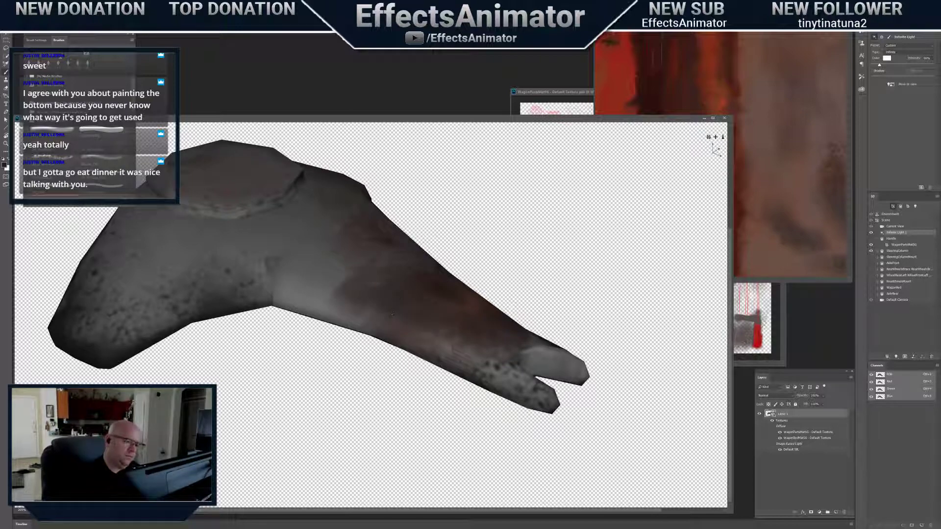
right_click(461, 300)
left_click_drag(472, 295, 466, 295)
mouse_move(346, 280)
left_mouse_down()
mouse_move(359, 316)
mouse_move(327, 301)
left_mouse_up()
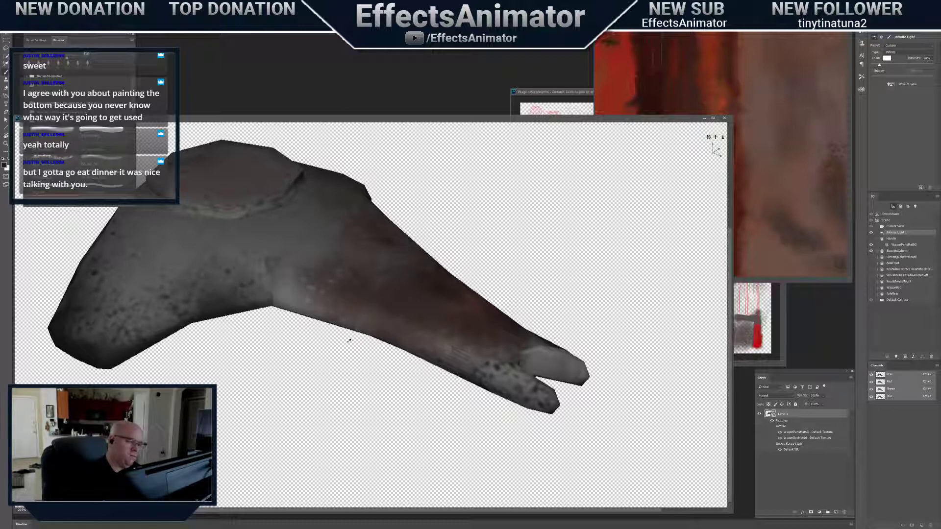
right_click(492, 369)
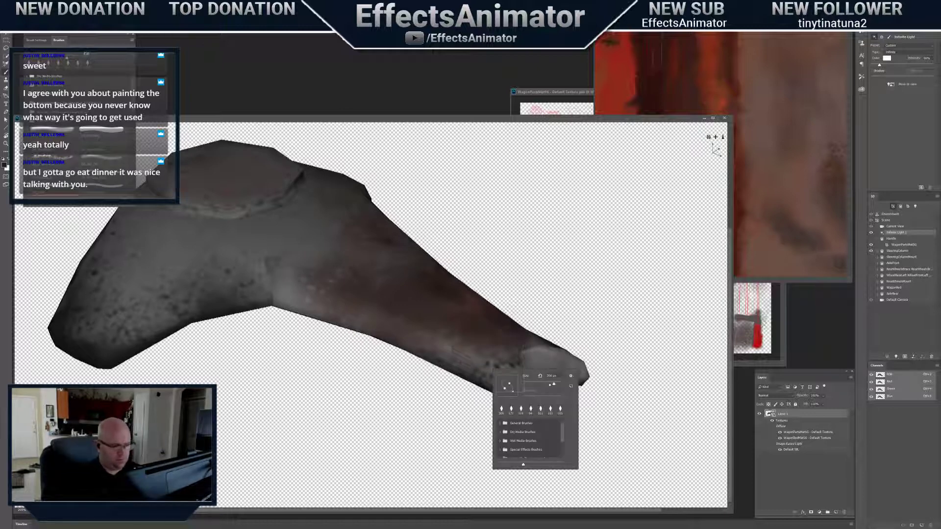
mouse_move(553, 385)
left_mouse_down()
mouse_move(492, 368)
mouse_move(507, 371)
mouse_move(496, 327)
mouse_move(481, 373)
mouse_move(501, 386)
mouse_move(441, 368)
left_mouse_up()
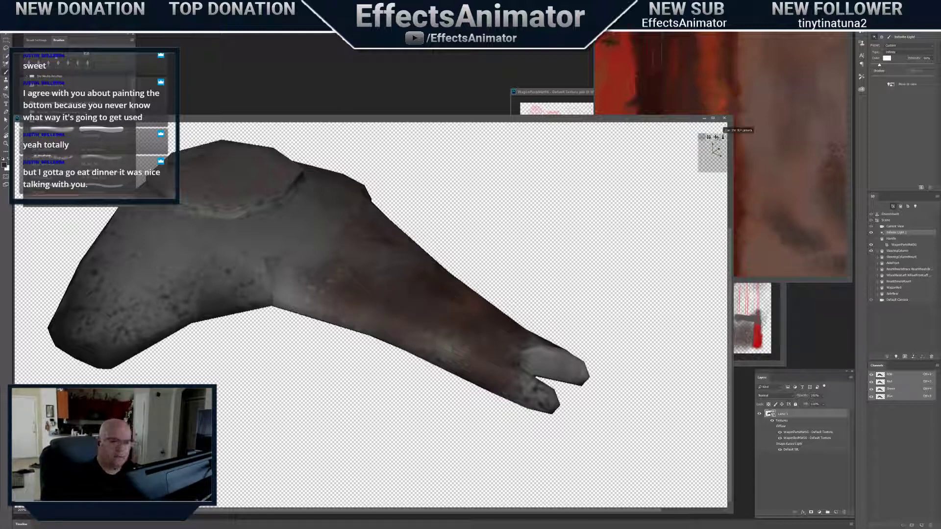
left_click_drag(722, 138, 694, 159)
mouse_move(553, 424)
left_mouse_down()
mouse_move(519, 429)
mouse_move(557, 416)
mouse_move(575, 434)
mouse_move(552, 404)
mouse_move(508, 412)
mouse_move(528, 419)
mouse_move(522, 399)
mouse_move(513, 437)
left_mouse_up()
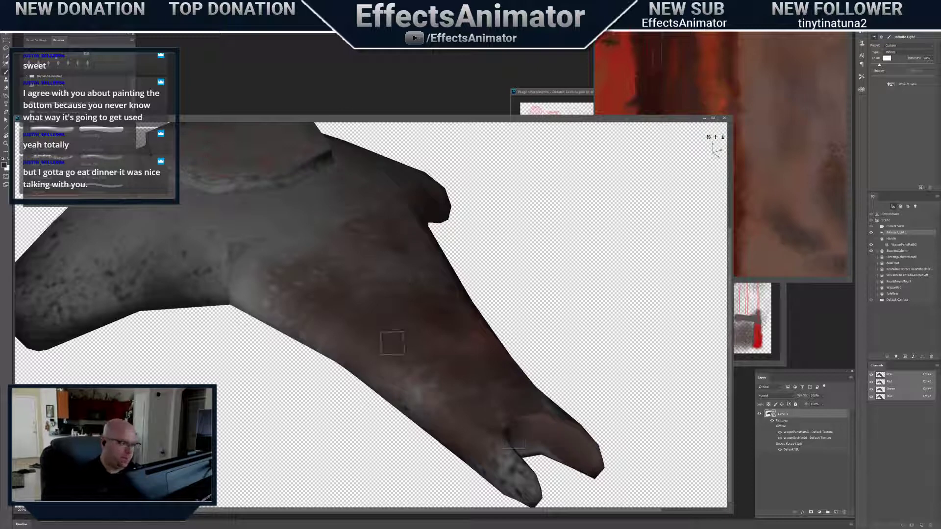
Extend the brown rust up the opposite side of the arm and over the bend below the cap, adjusting the brush size
left_click_drag(709, 137, 735, 136)
mouse_move(322, 281)
left_mouse_down()
mouse_move(346, 277)
mouse_move(376, 302)
mouse_move(354, 315)
mouse_move(364, 323)
left_mouse_up()
right_click(345, 307)
left_click(338, 300)
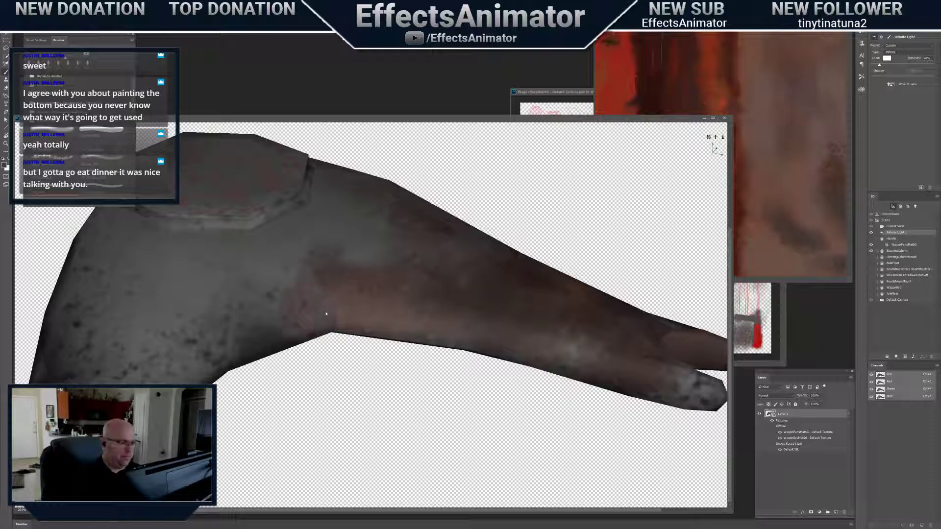
mouse_move(709, 138)
left_mouse_down()
mouse_move(691, 135)
mouse_move(653, 156)
left_mouse_up()
mouse_move(709, 137)
left_mouse_down()
mouse_move(724, 150)
mouse_move(743, 142)
mouse_move(589, 214)
mouse_move(621, 201)
left_mouse_up()
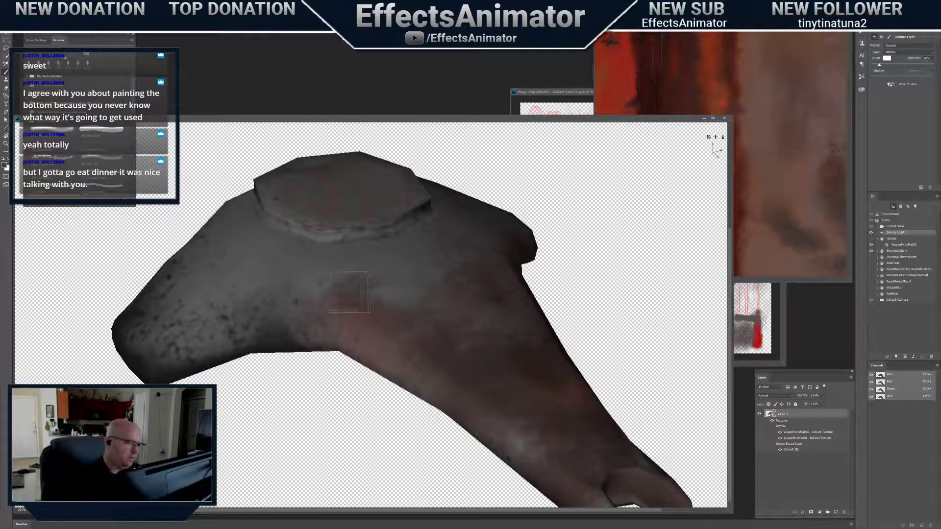
Sample bright red from the rust reference and brush it over the opposite side's bend and partway along the arm
left_click(632, 84, "alt")
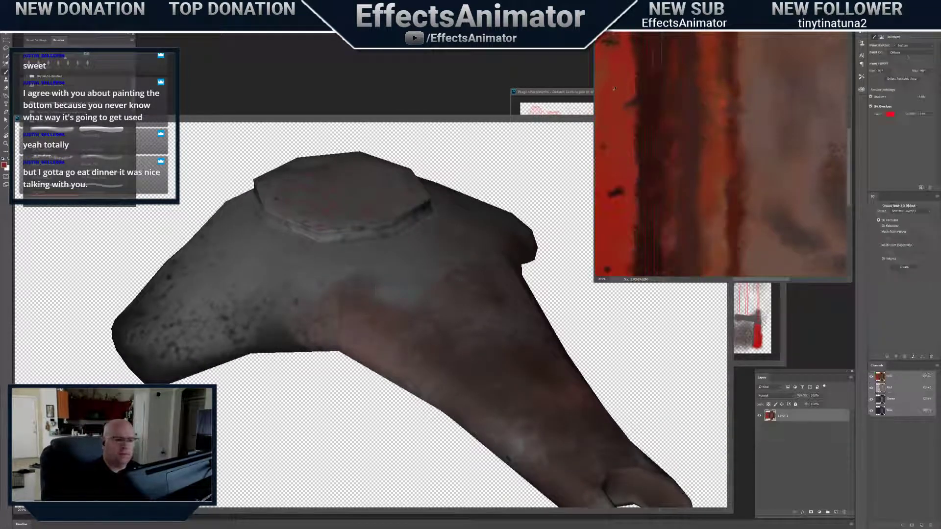
left_click(357, 307)
mouse_move(336, 311)
left_mouse_down()
mouse_move(318, 333)
mouse_move(372, 314)
mouse_move(345, 297)
left_mouse_up()
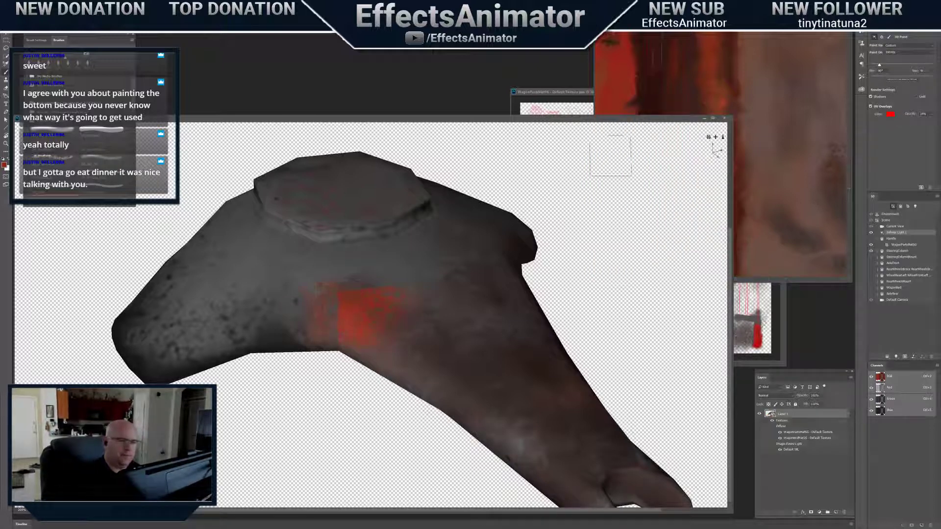
left_click_drag(709, 137, 727, 149)
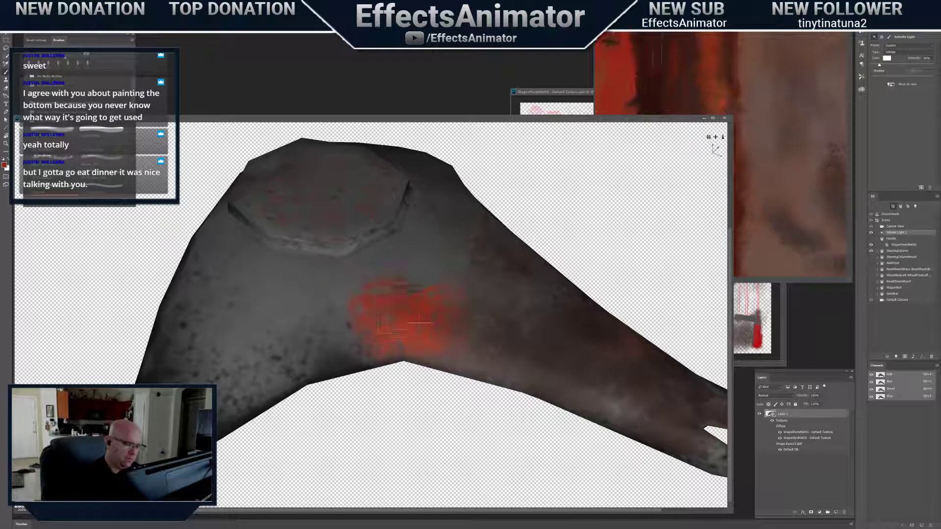
mouse_move(419, 304)
left_mouse_down()
mouse_move(450, 281)
mouse_move(491, 299)
mouse_move(497, 335)
mouse_move(617, 382)
left_mouse_up()
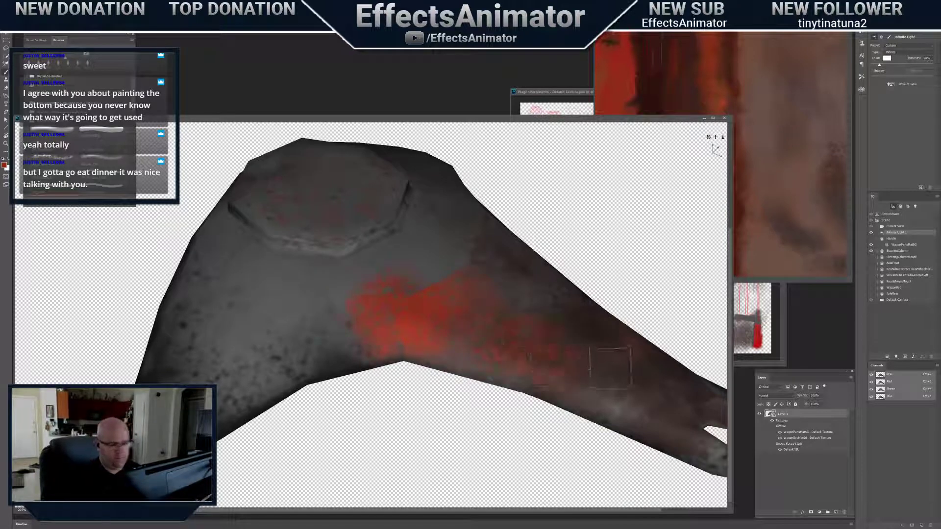
right_click(618, 385)
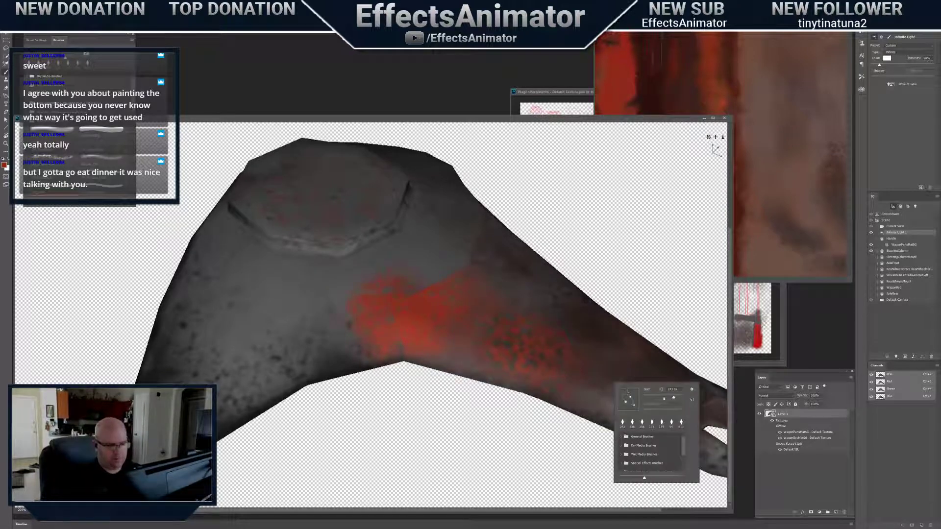
key("Escape")
left_click_drag(515, 349, 581, 373)
Sample dark browns from the arm and break up the edges of the new red patches, adjusting the brush size
left_click(578, 335, "alt")
left_click_drag(563, 341, 531, 332)
right_click(563, 336)
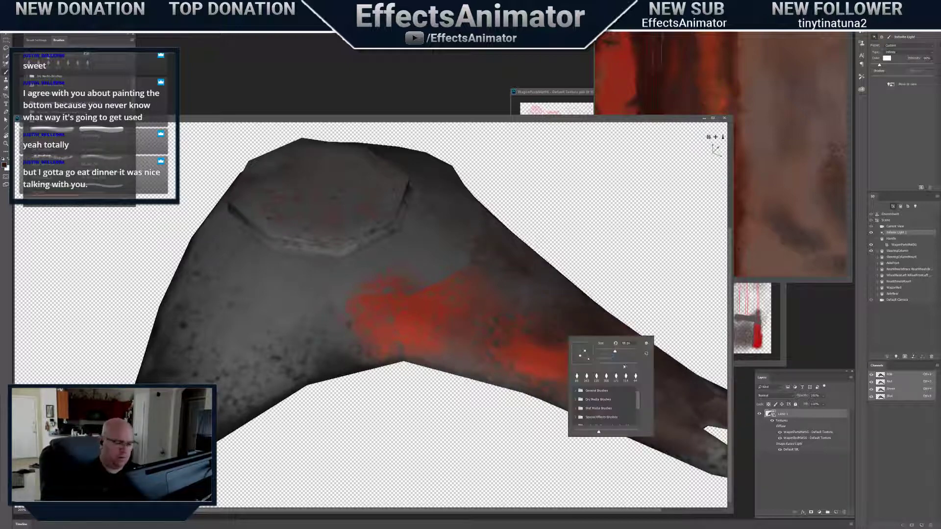
left_click_drag(619, 351, 626, 351)
key("Escape")
left_click(551, 392, "alt")
left_click_drag(554, 391, 544, 387)
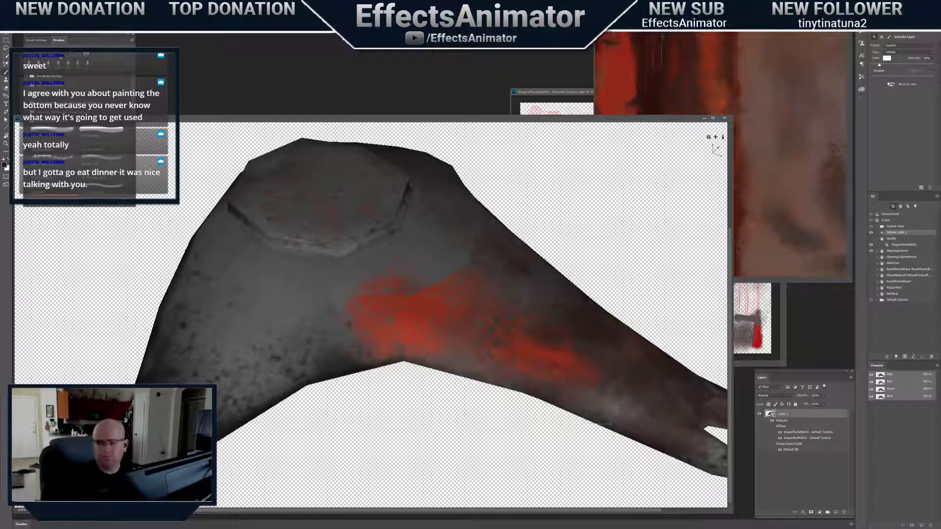
mouse_move(420, 297)
left_mouse_down()
mouse_move(406, 324)
mouse_move(425, 298)
left_mouse_up()
Sample red from the patch at the bend and extend it along the lower edge toward the wide end
left_click(406, 324, "alt")
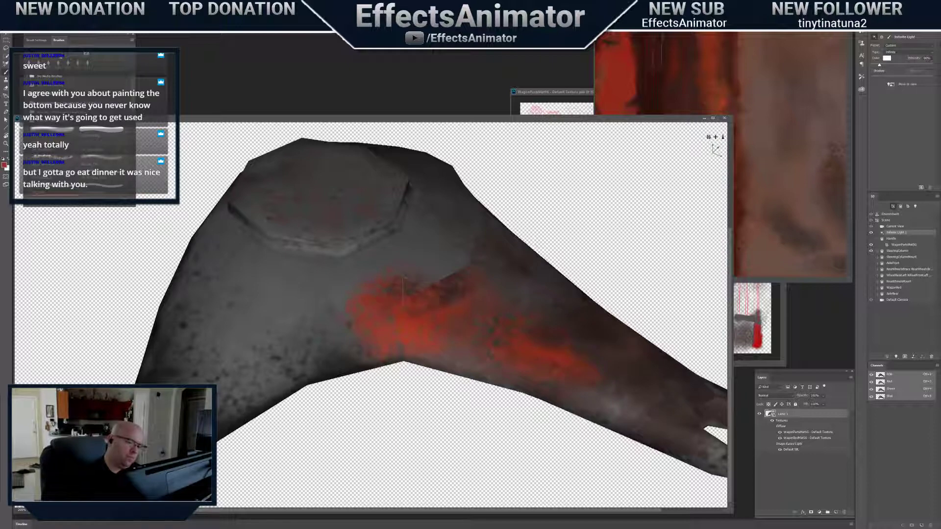
mouse_move(356, 345)
left_mouse_down()
mouse_move(309, 365)
mouse_move(375, 349)
left_mouse_up()
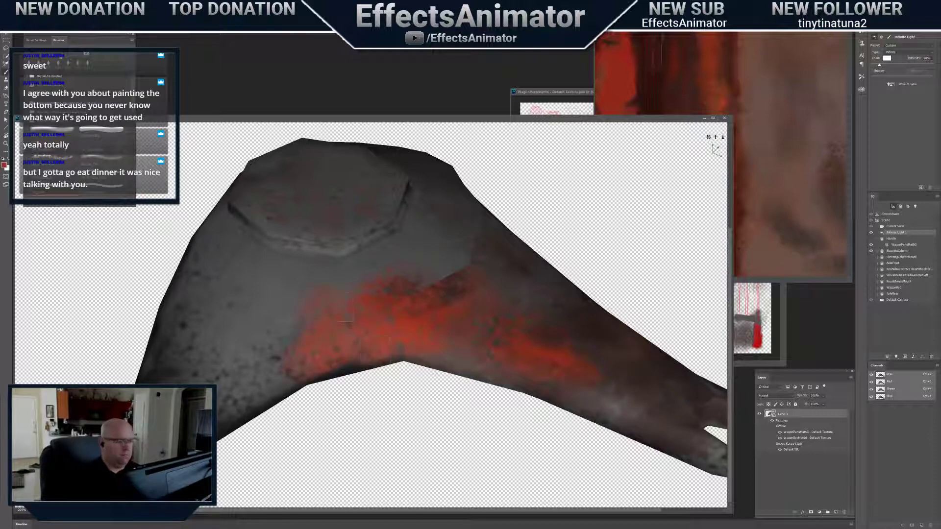
Bring the wagon parts texture document forward and shift its window farther away from the 3D model
left_click(769, 43)
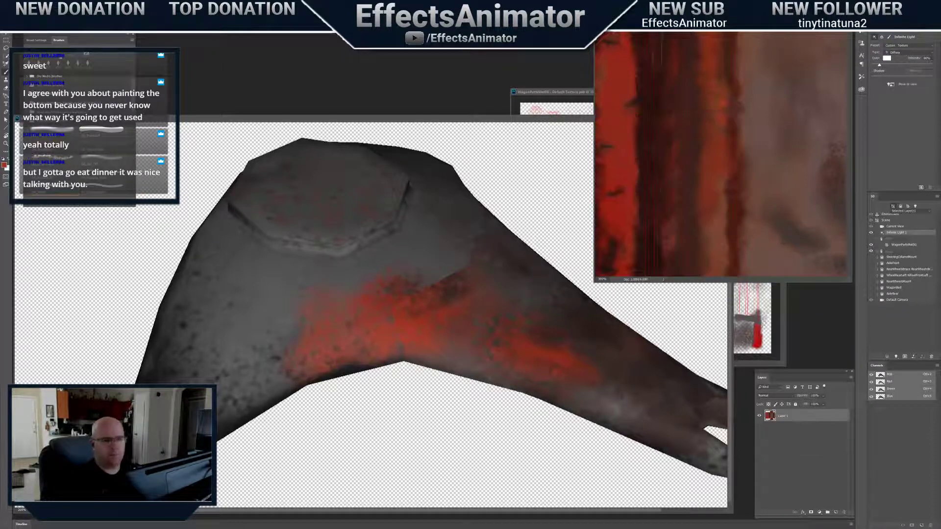
left_click(553, 92)
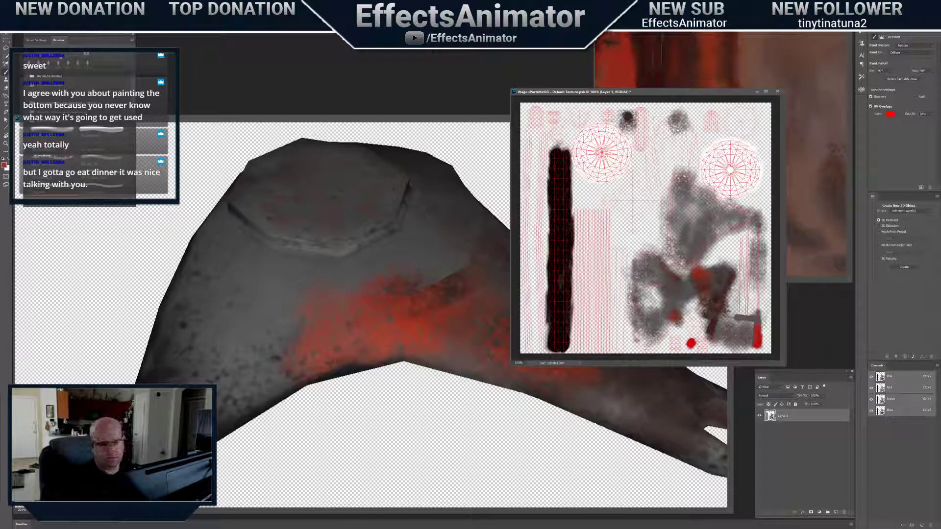
left_click_drag(731, 94, 778, 95)
Soften the upper edge of the red band at the bend with dark grey strokes on the 3D model
left_click(516, 126)
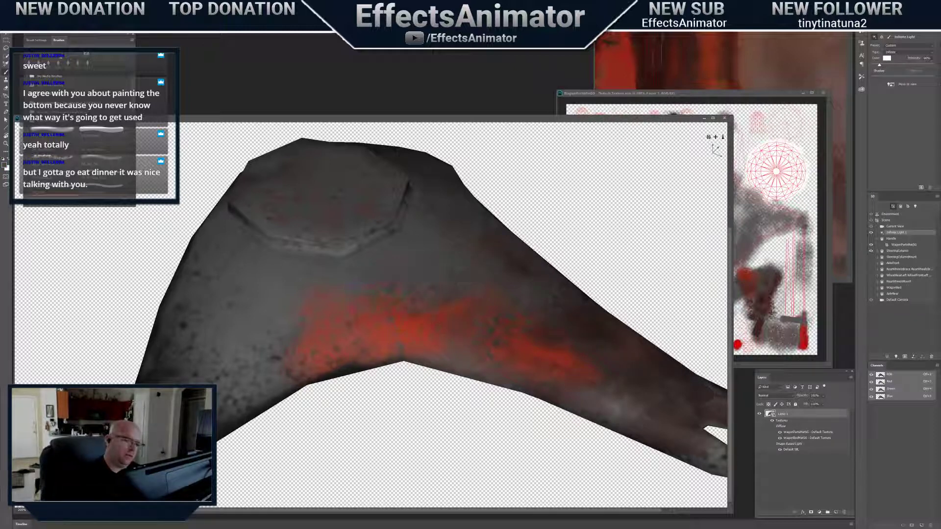
left_click_drag(365, 294, 421, 311)
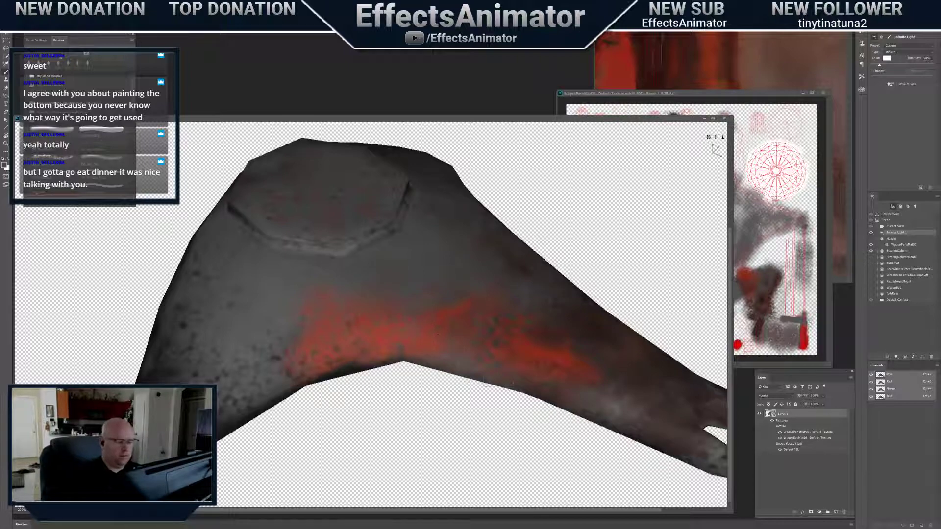
left_click(546, 357, "alt")
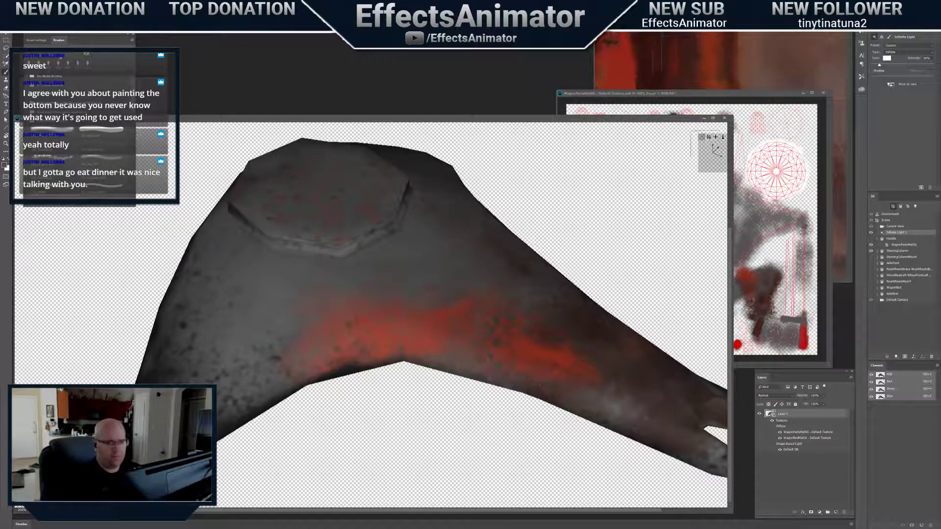
Brush dark brown over the arm's red patch to tone it down and blend it with the surrounding rust
mouse_move(709, 138)
left_mouse_down()
mouse_move(717, 122)
mouse_move(703, 134)
mouse_move(722, 140)
mouse_move(722, 128)
mouse_move(709, 138)
mouse_move(713, 149)
left_mouse_up()
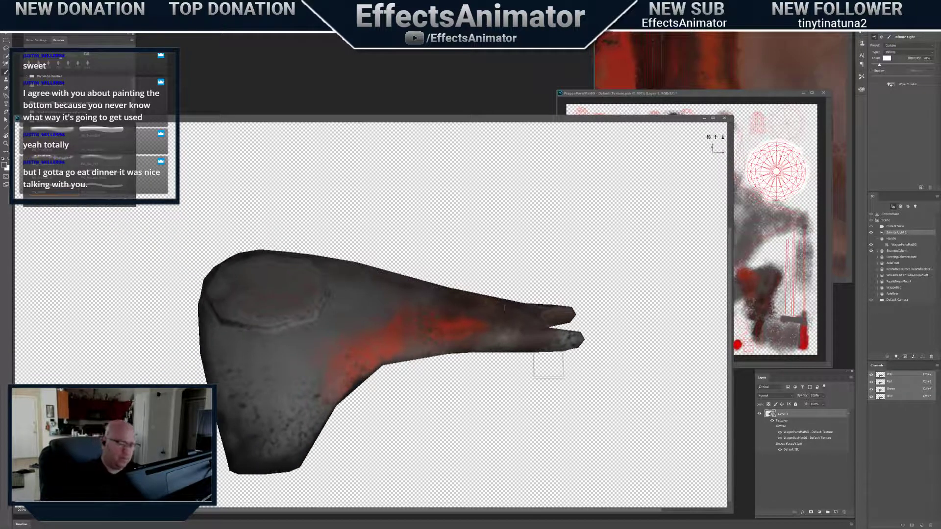
left_click(776, 75)
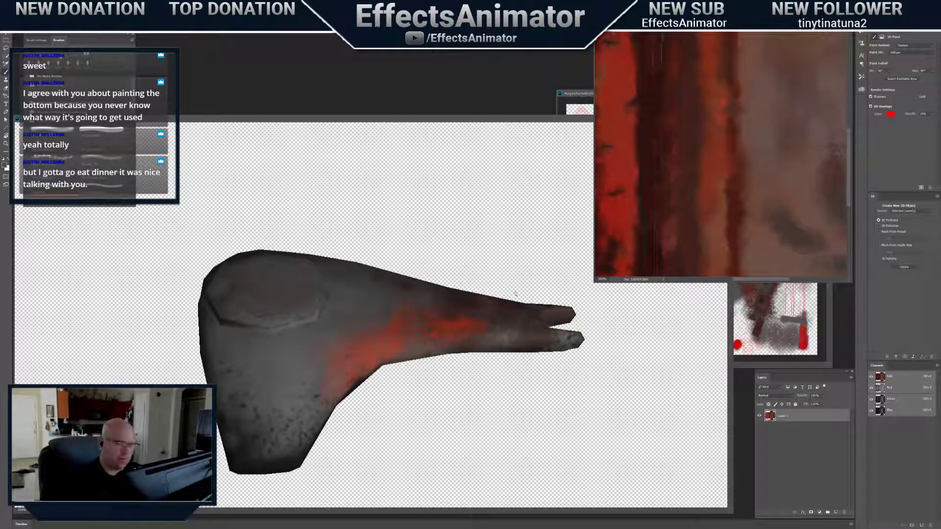
left_click(442, 311)
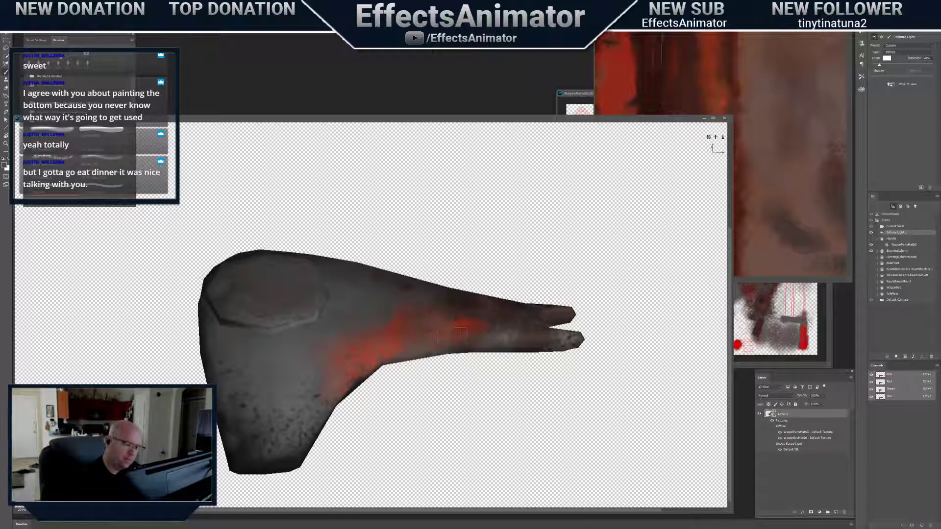
left_click_drag(708, 137, 704, 153)
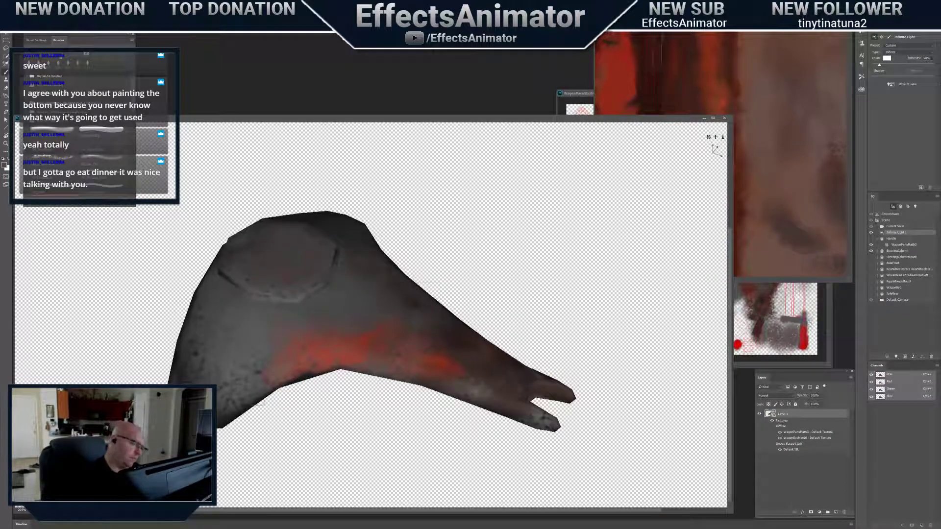
Move the light to the current view and brush dull red over the lower corner of the base's wide end
left_click_drag(708, 137, 708, 137)
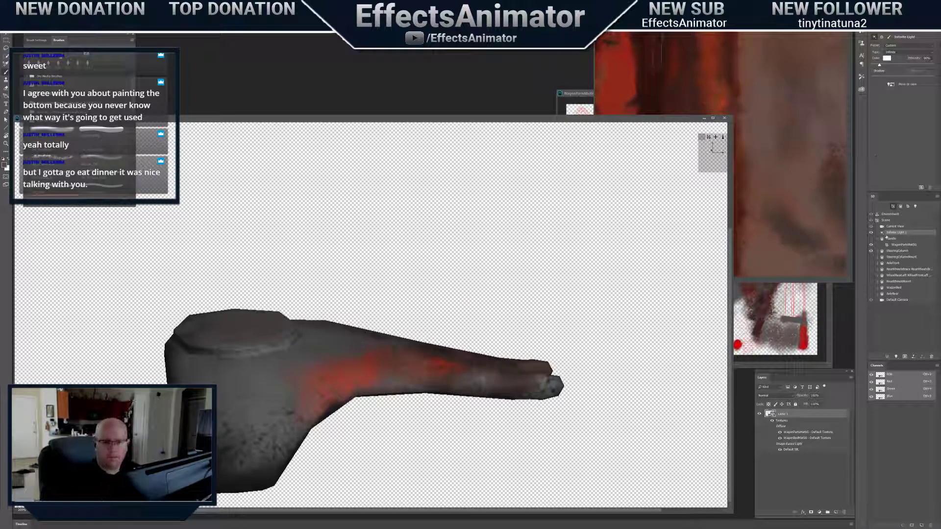
left_click(889, 85)
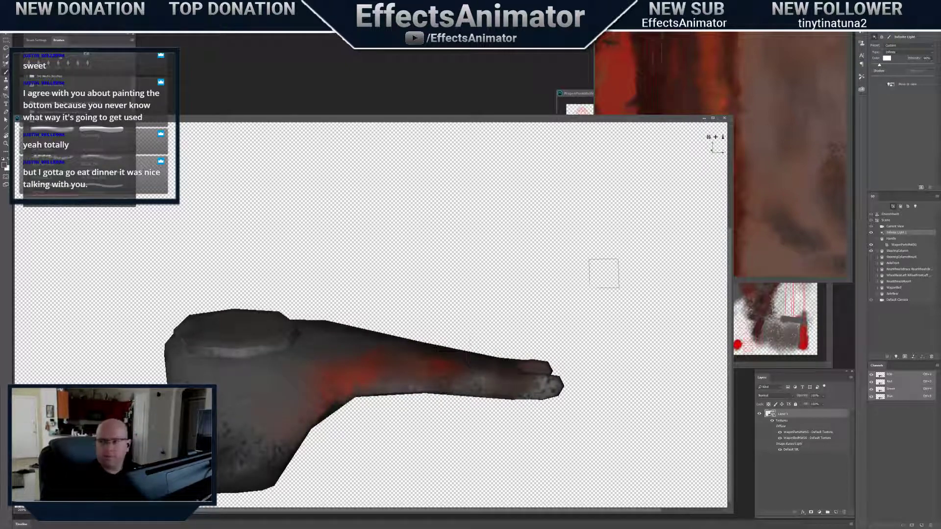
left_click_drag(708, 137, 721, 143)
left_click_drag(267, 394, 243, 395)
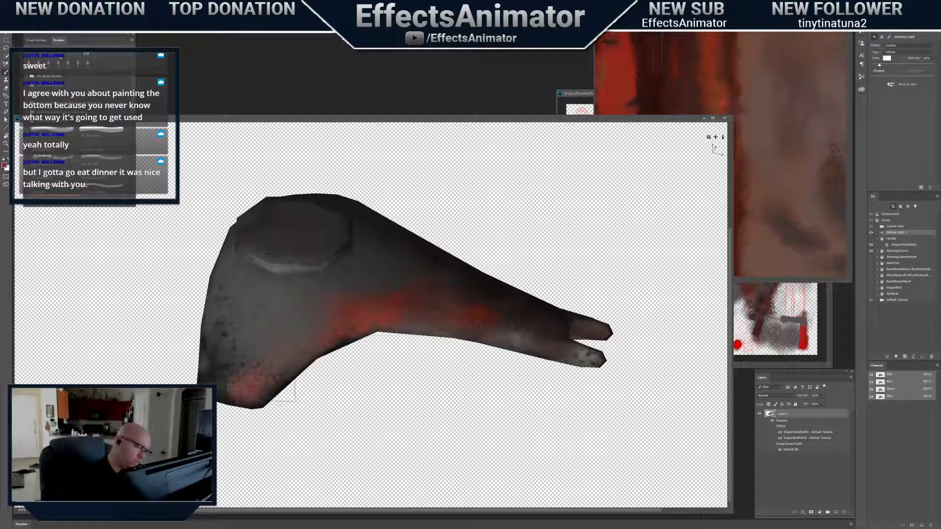
Sample brighter red from the rust texture, adjust the brush size and dab it over the middle of the corner's red patch
left_click(753, 130)
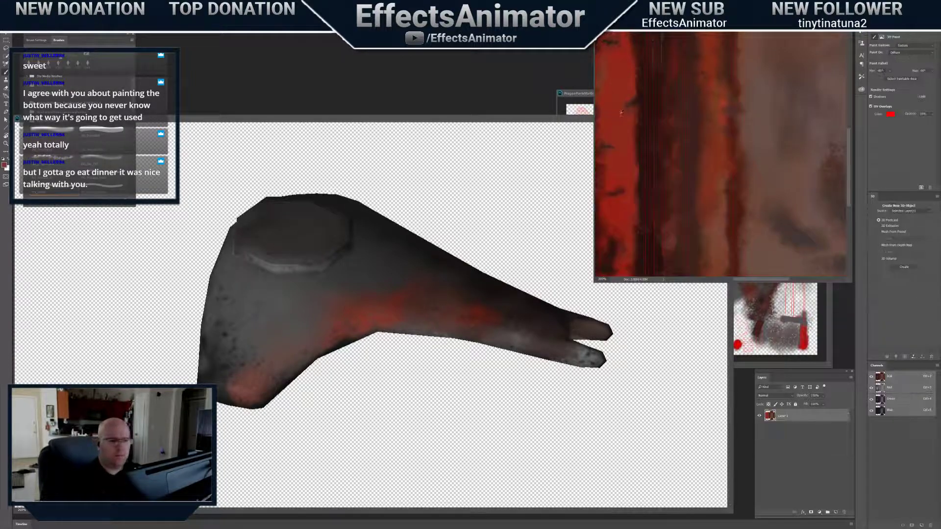
left_click(248, 392)
right_click(254, 378)
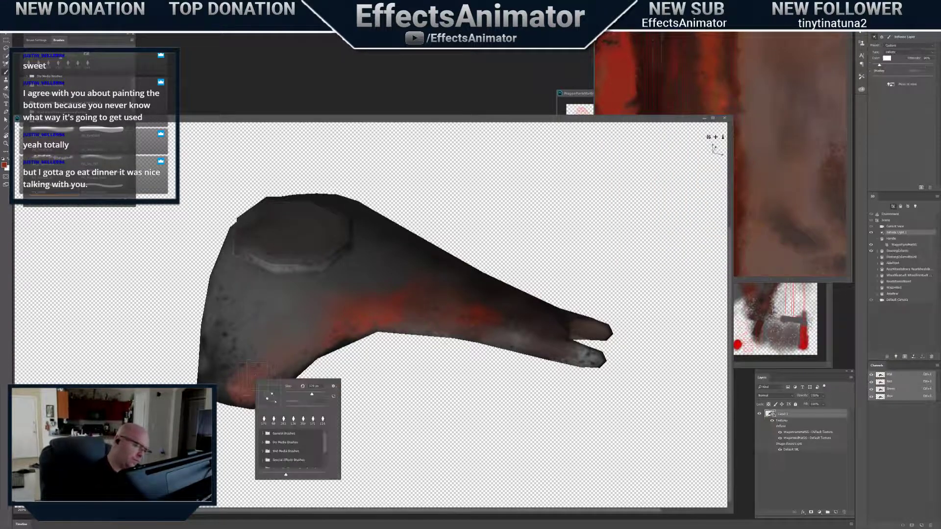
left_click(298, 392)
left_click(253, 381)
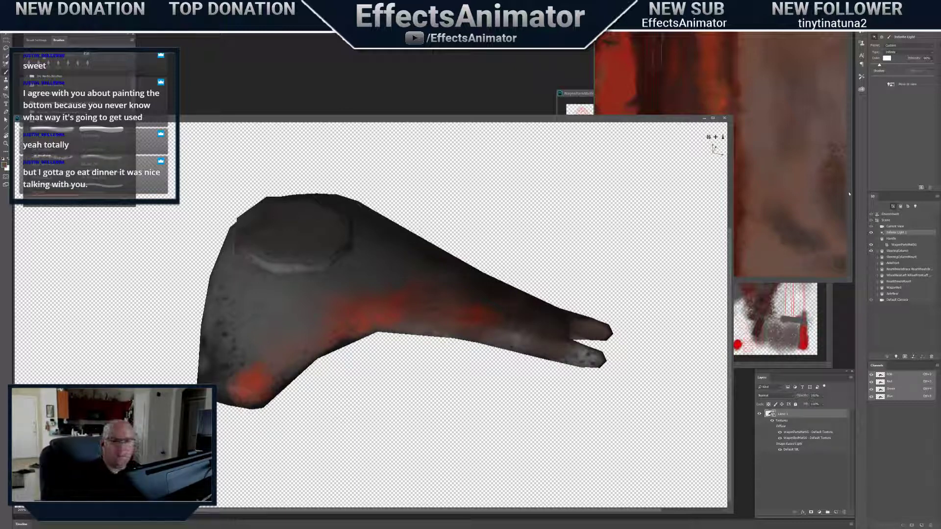
Sample near-black brown from the rust texture, adjust the brush size and darken the edges of the corner's red patch
left_click(779, 226)
left_click(642, 197, "alt")
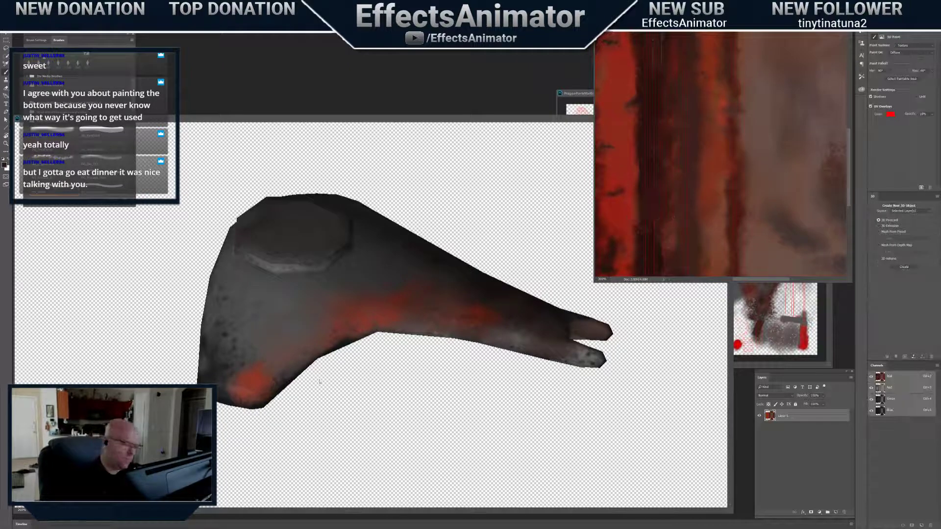
left_click(263, 390)
left_click_drag(267, 388, 238, 400)
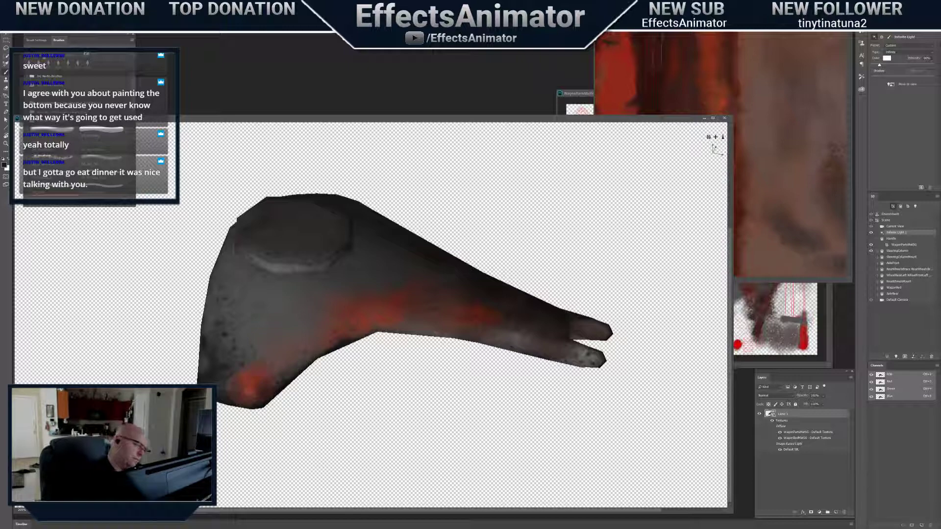
right_click(321, 355)
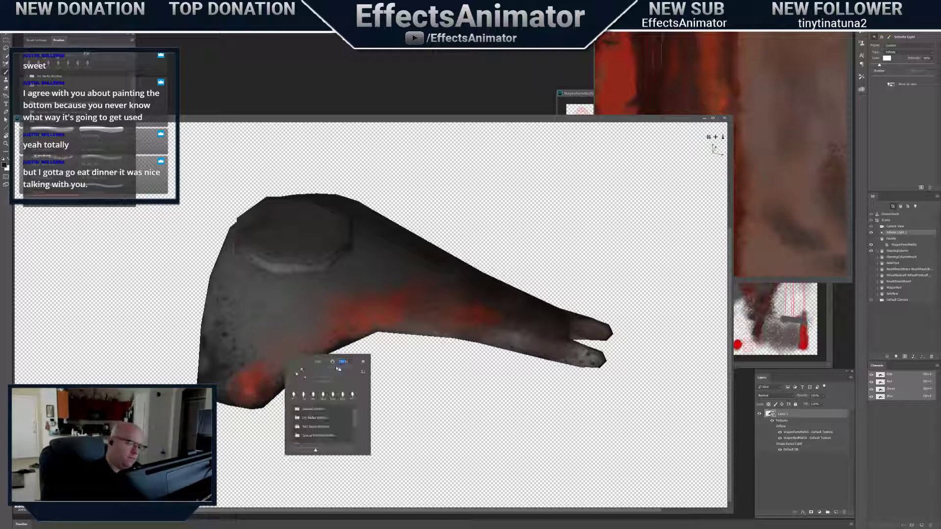
key("Return")
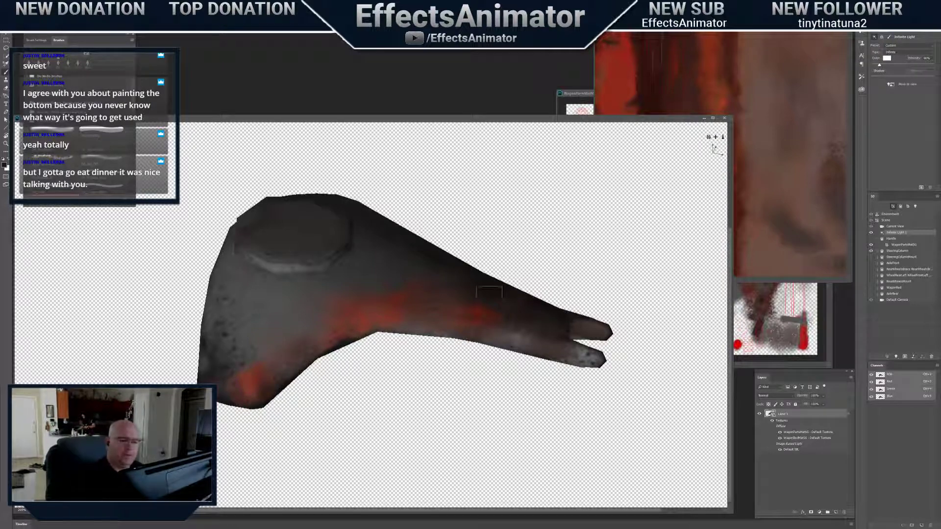
Add sampled red along the wide end's adjacent bottom corner, then break up the red there and at the bend with sampled grey
left_click_drag(709, 137, 729, 140)
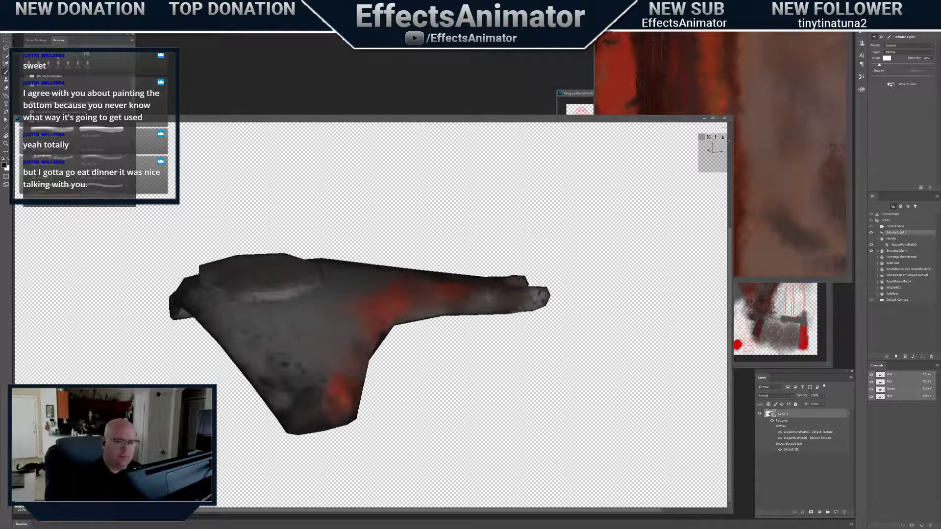
left_click(740, 133)
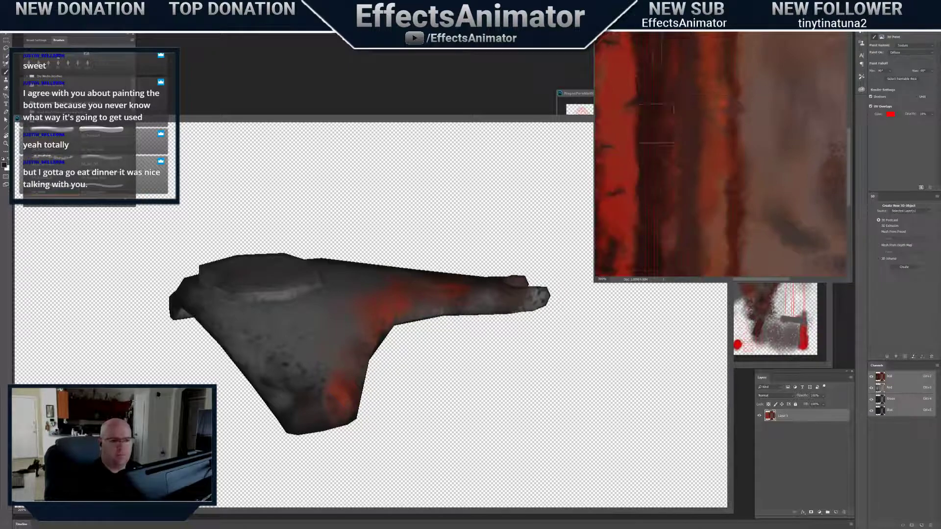
left_click(587, 188)
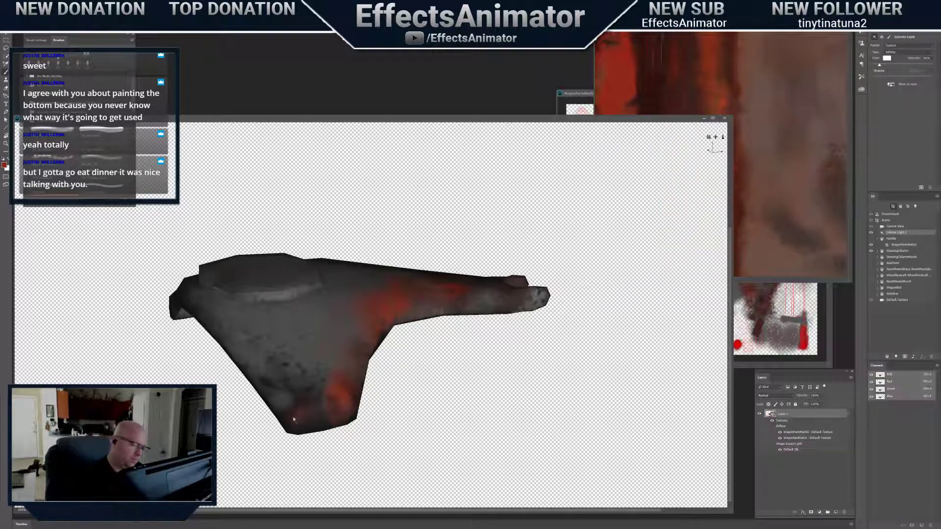
left_click(318, 351, "alt")
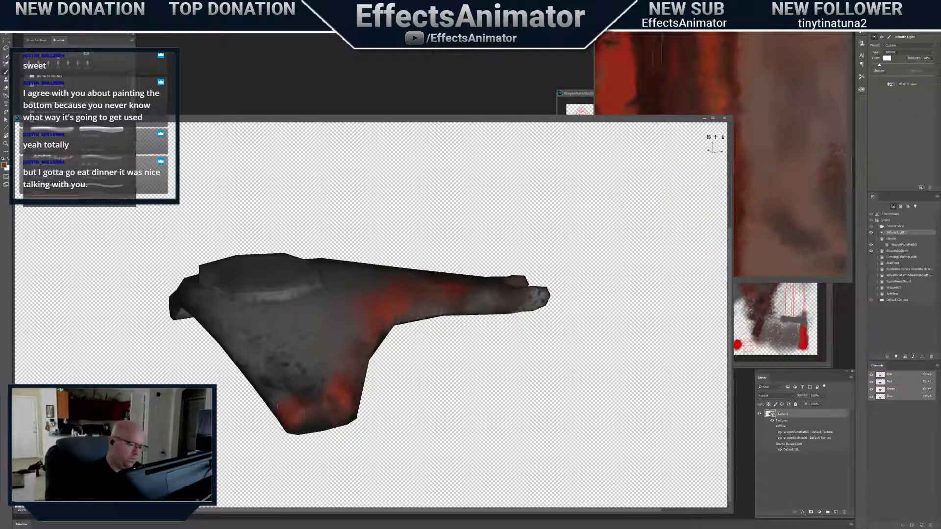
left_click_drag(303, 410, 351, 383)
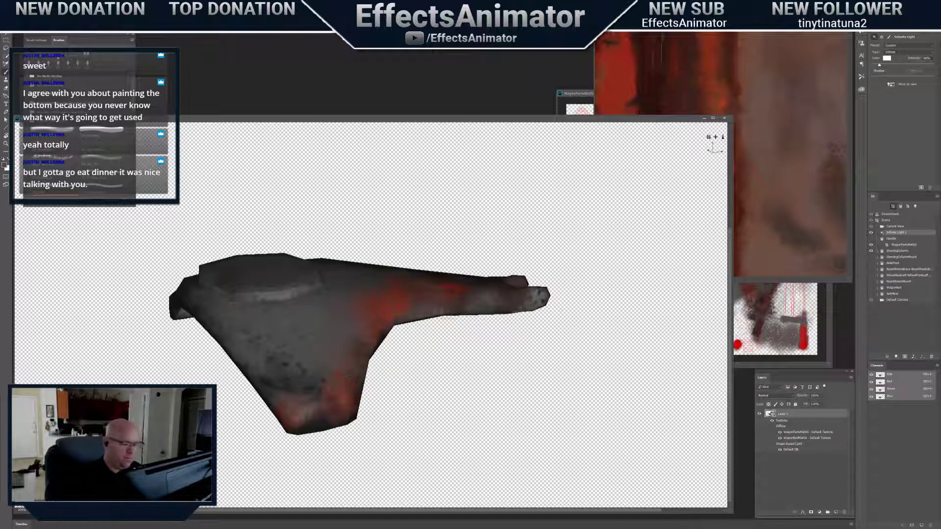
left_click_drag(405, 296, 420, 285)
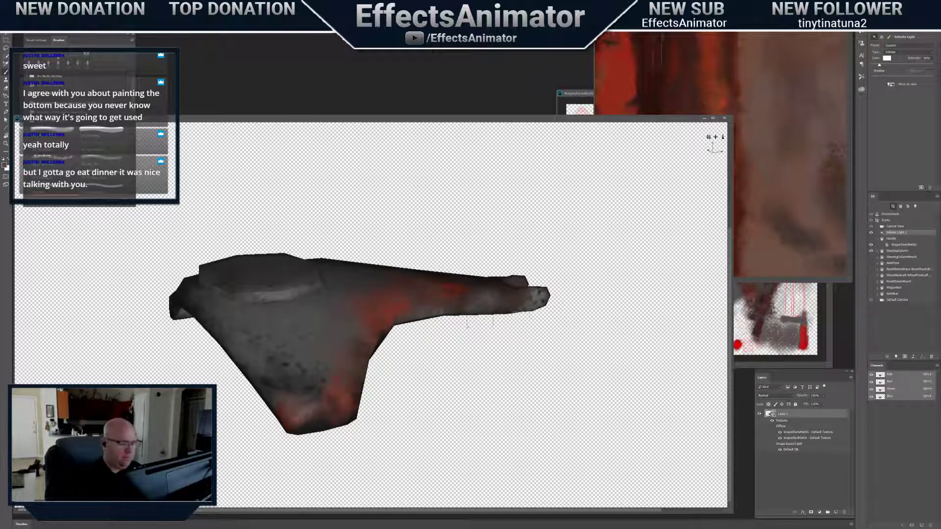
Relight the model from a new angle and brush red sampled from the corner tip along the adjoining grey edge
left_click_drag(715, 137, 682, 165)
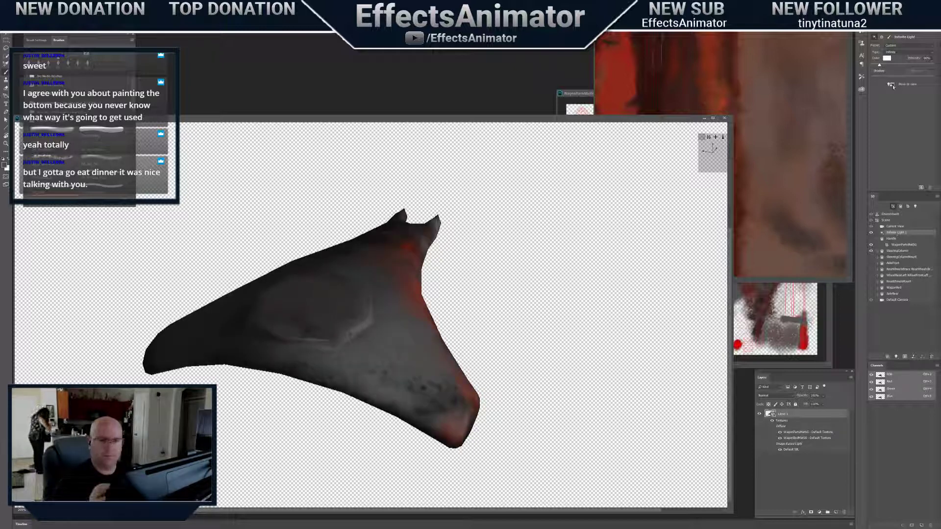
right_click(387, 398)
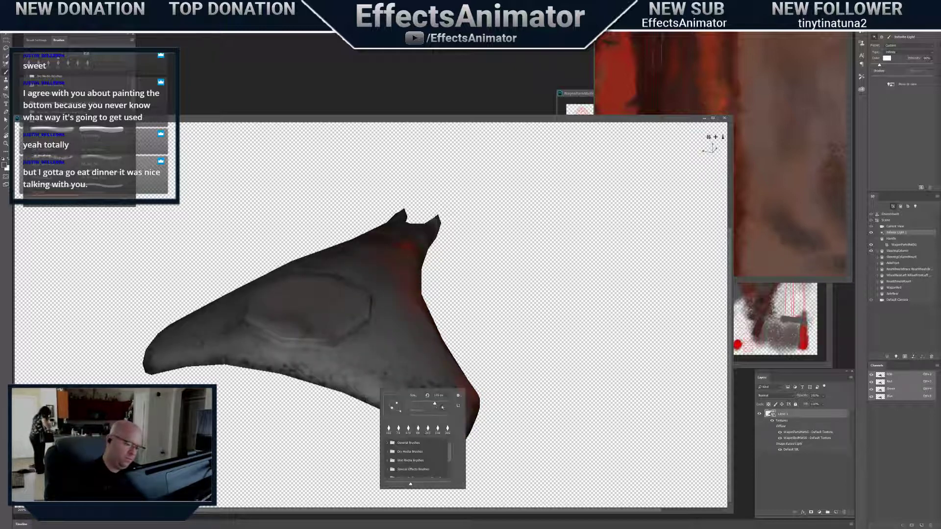
left_click(373, 385)
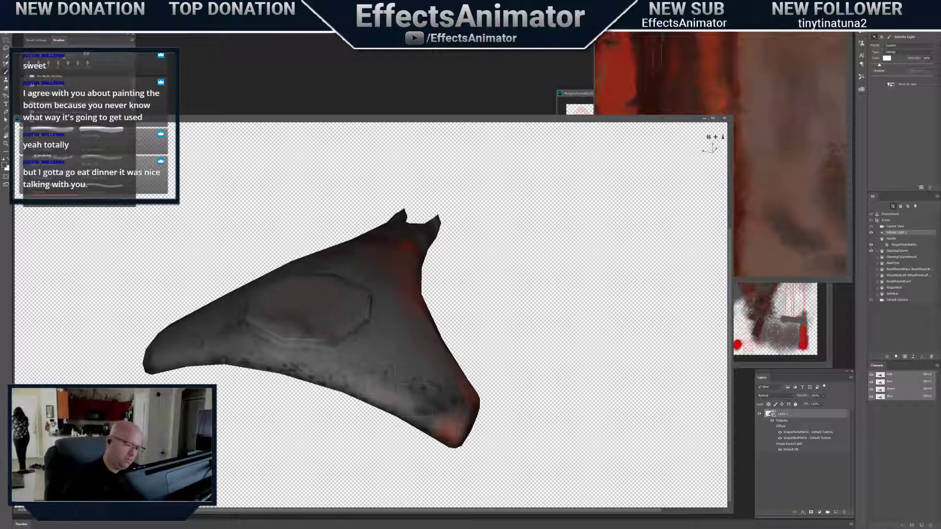
left_click(448, 429, "alt")
left_click_drag(406, 401, 365, 380)
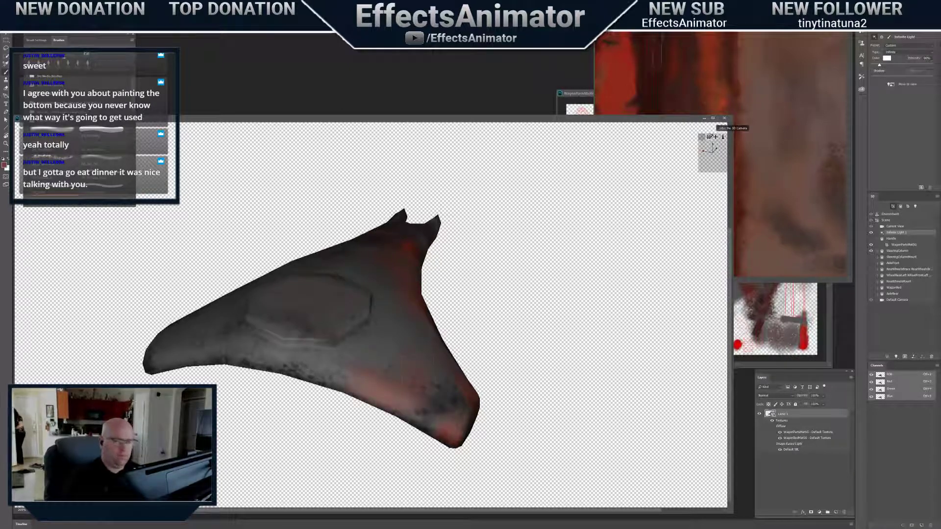
Sample bright red from the rust texture, resize the brush and paint a band around the octagonal plate's edge facing the rusty corner
left_click_drag(709, 137, 353, 335)
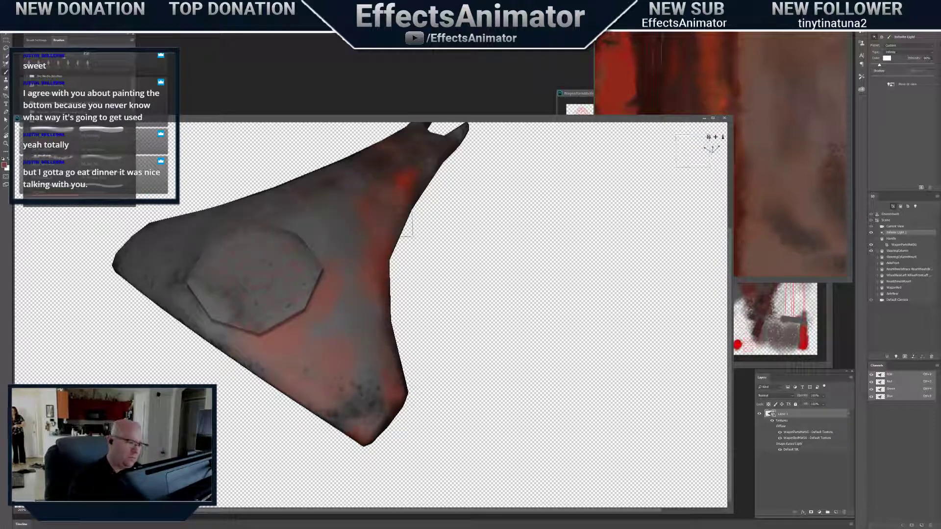
left_click(619, 92, "alt")
left_click(329, 287)
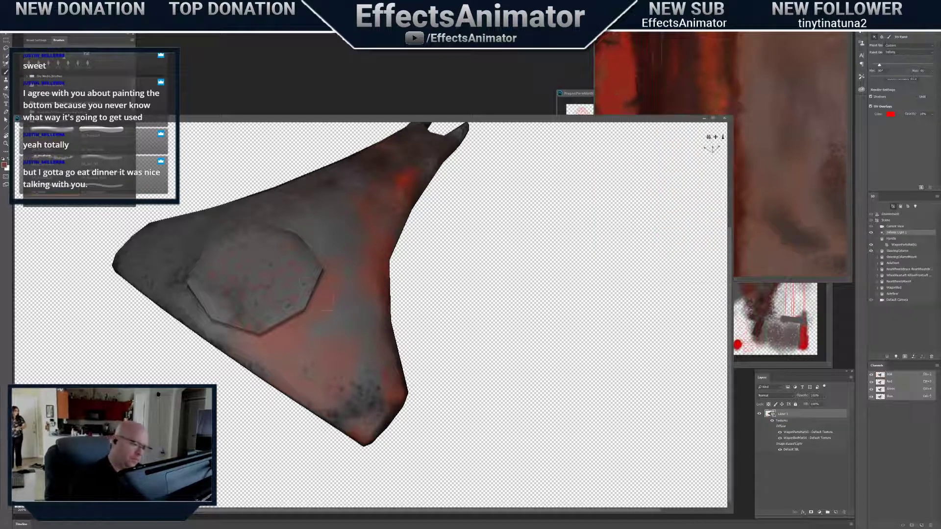
left_click_drag(330, 283, 321, 298)
right_click(320, 306)
left_click(366, 323)
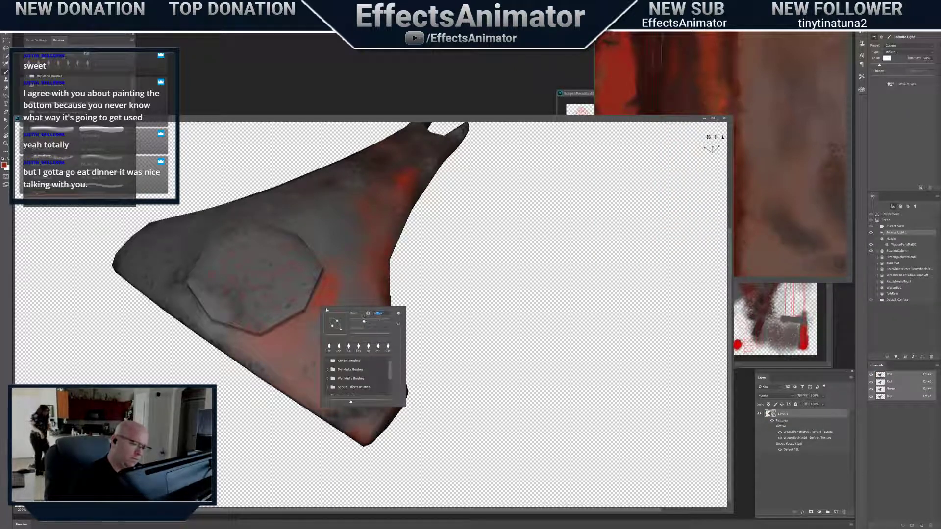
key("Return")
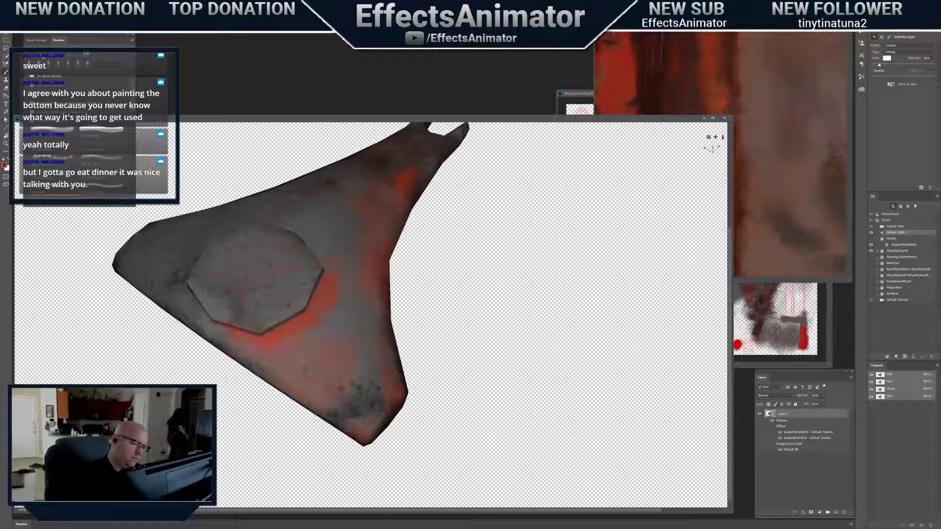
left_click_drag(252, 343, 330, 263)
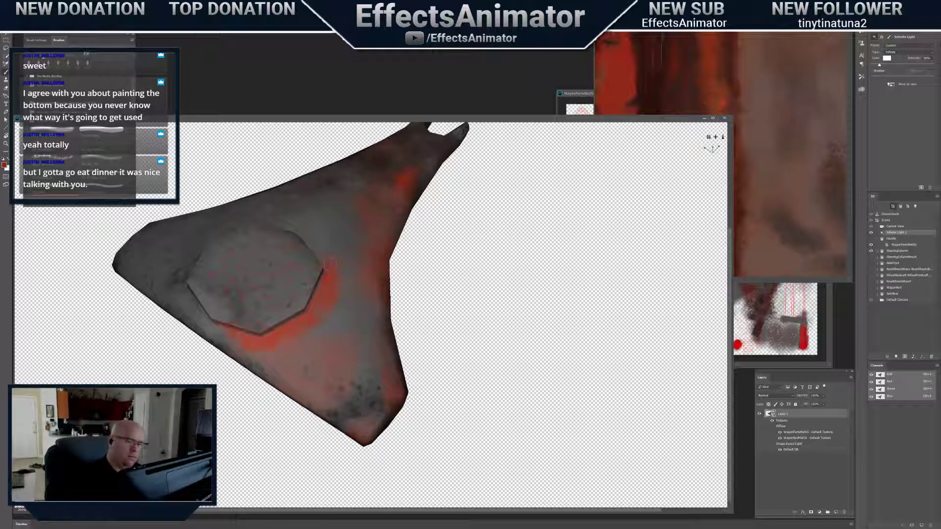
Continue the red band around the plate's remaining edges, adjust the brush size and spread the rust outward on the far side
mouse_move(709, 137)
left_mouse_down()
mouse_move(728, 128)
mouse_move(713, 126)
mouse_move(732, 128)
mouse_move(709, 150)
left_mouse_up()
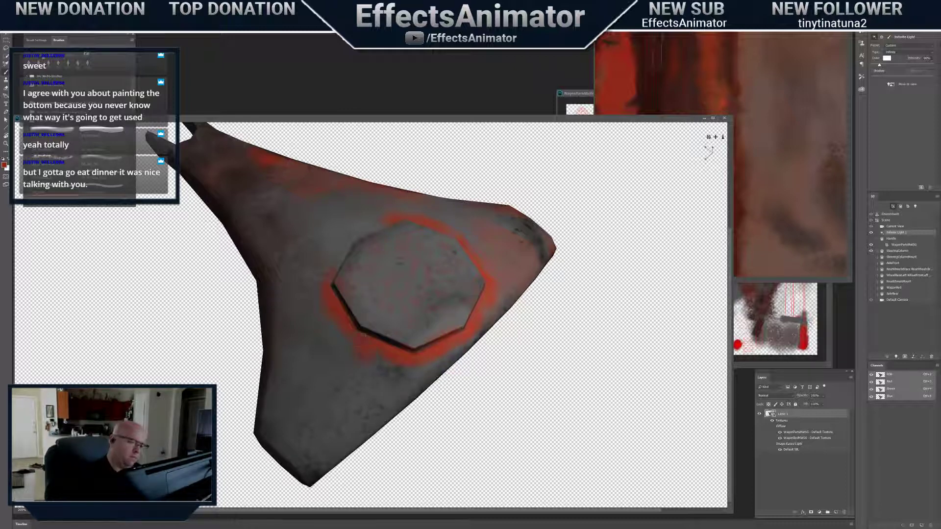
mouse_move(708, 137)
left_mouse_down()
mouse_move(716, 133)
mouse_move(709, 139)
left_mouse_up()
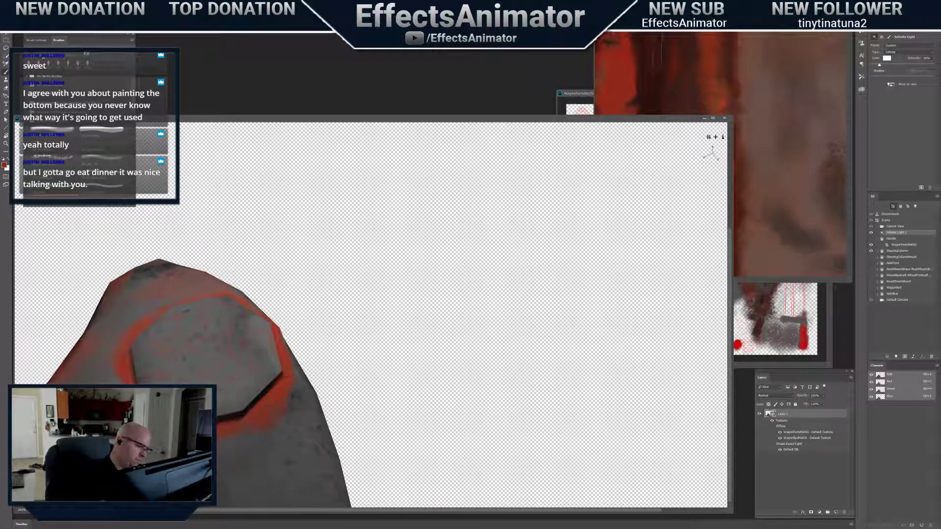
right_click(255, 446)
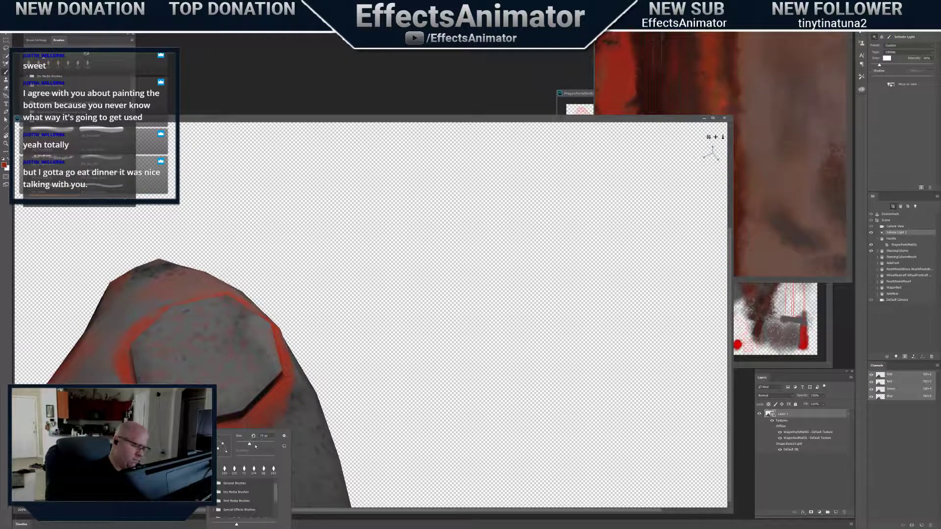
key("Return")
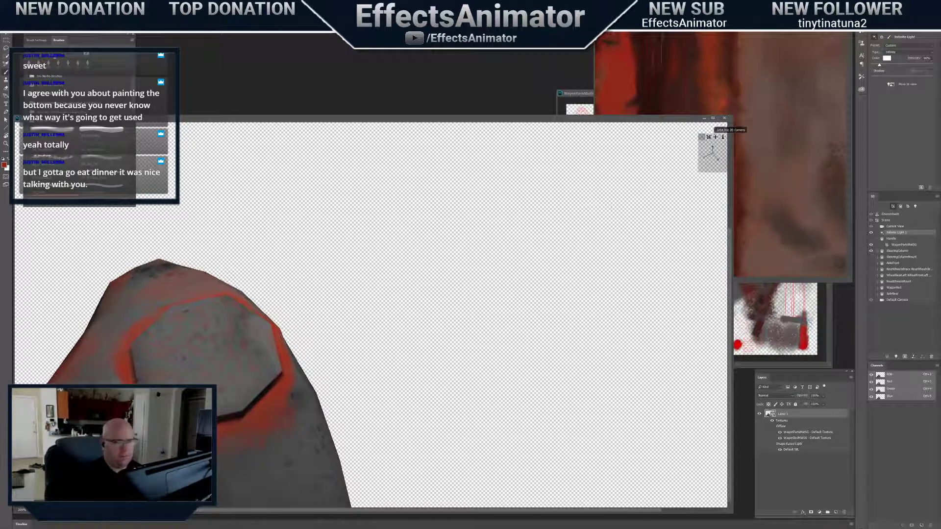
Resize the brush and spread uneven red rust from the octagonal plate's rim onto the grey surface toward the arm
left_click_drag(716, 137, 718, 135)
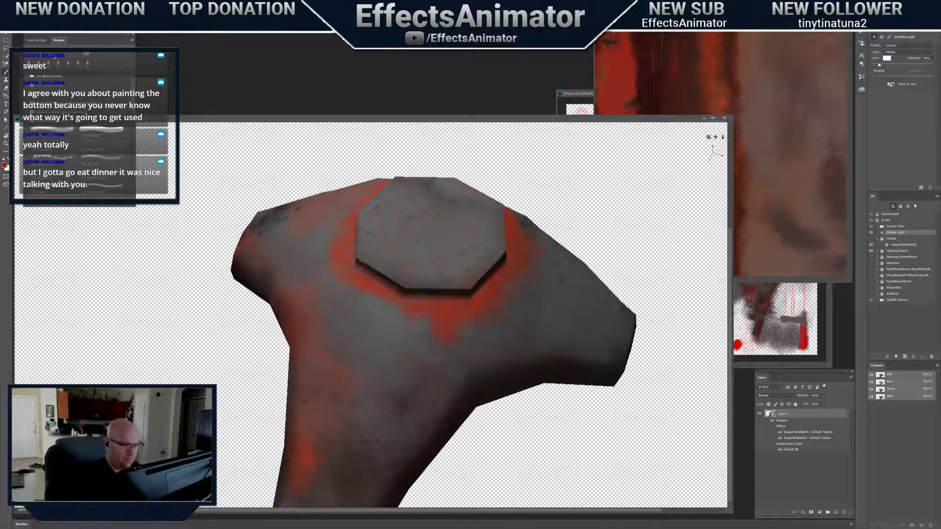
right_click(425, 322)
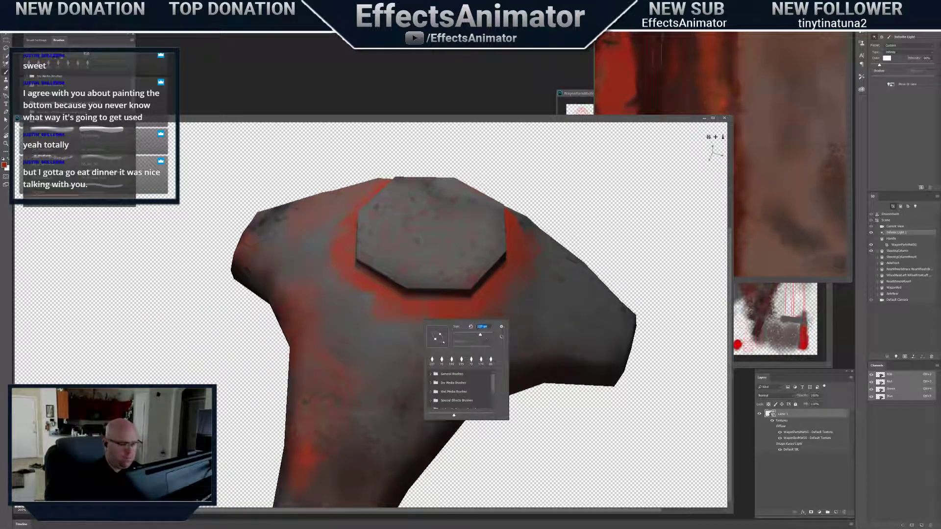
left_click(432, 460)
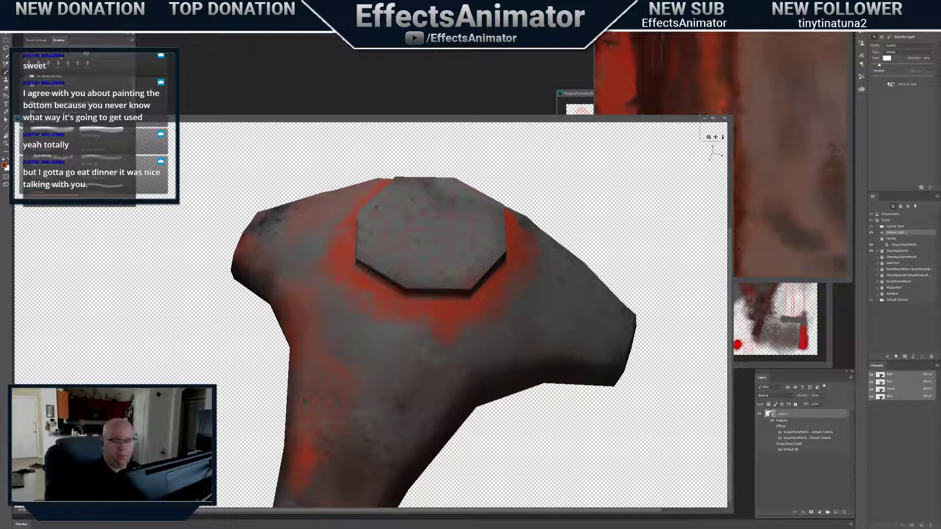
left_click_drag(708, 137, 784, 139)
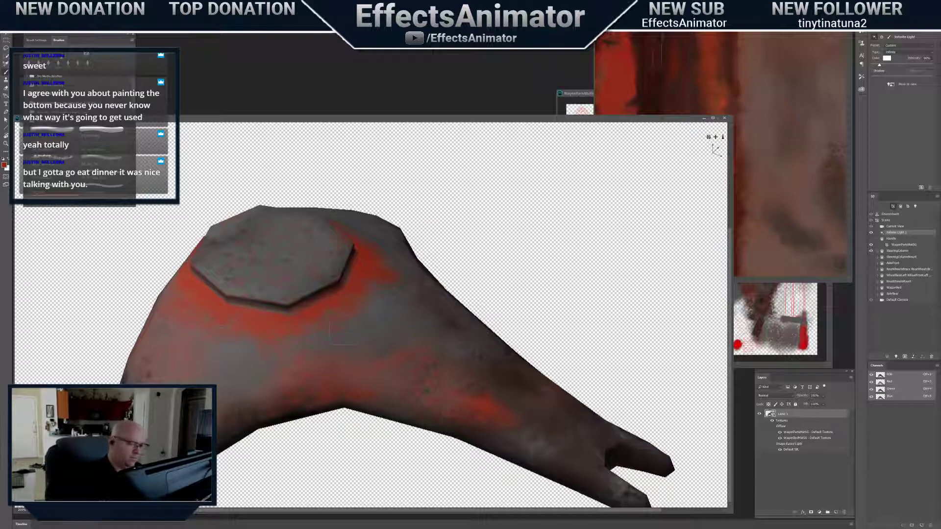
left_click_drag(709, 137, 798, 139)
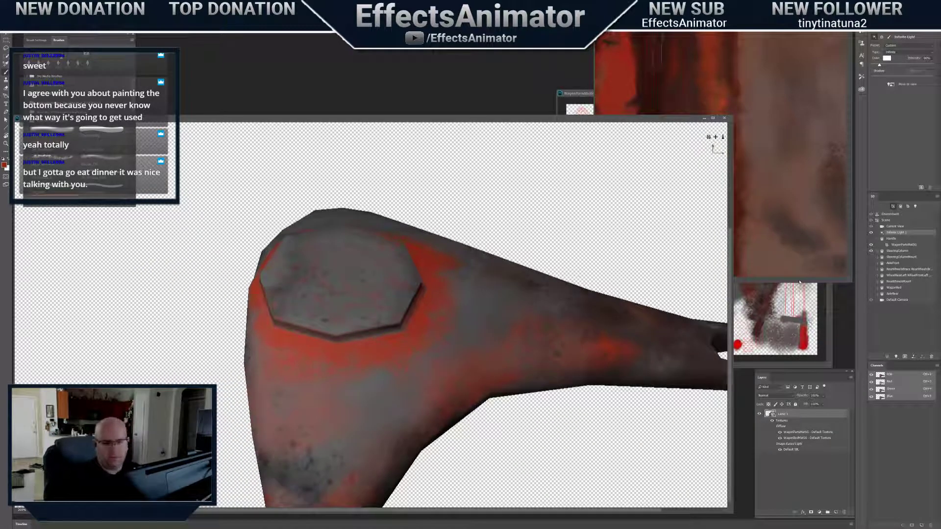
Sample dark brown from the rust texture, resize the brush and paint a shadow along the octagonal plate's lower edge and adjoining corner
left_click(799, 282)
left_click(693, 96, "alt")
left_click(397, 324)
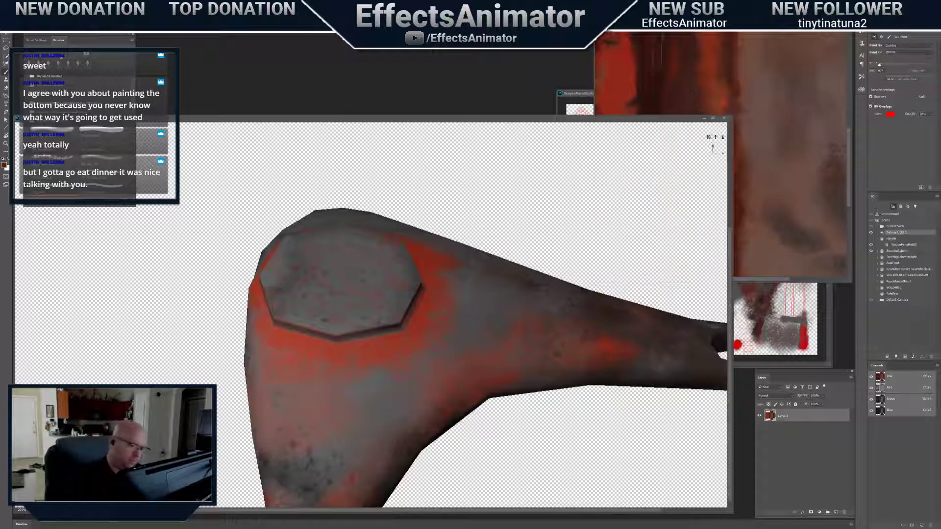
right_click(423, 329)
left_click(380, 338)
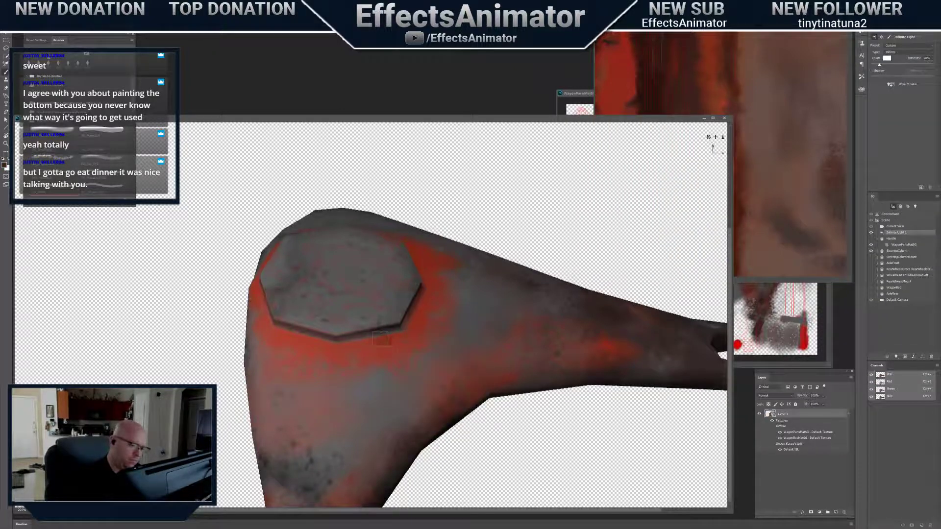
left_click_drag(380, 338, 422, 317)
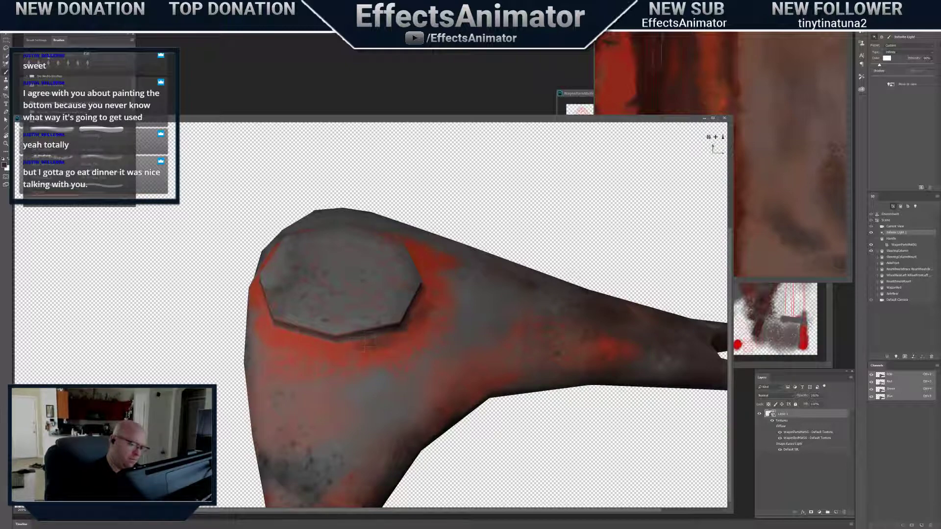
Adjust the brush size and extend the dark shadow beneath the octagonal plate, resampling red and brown from the rim to blend it
right_click(386, 330)
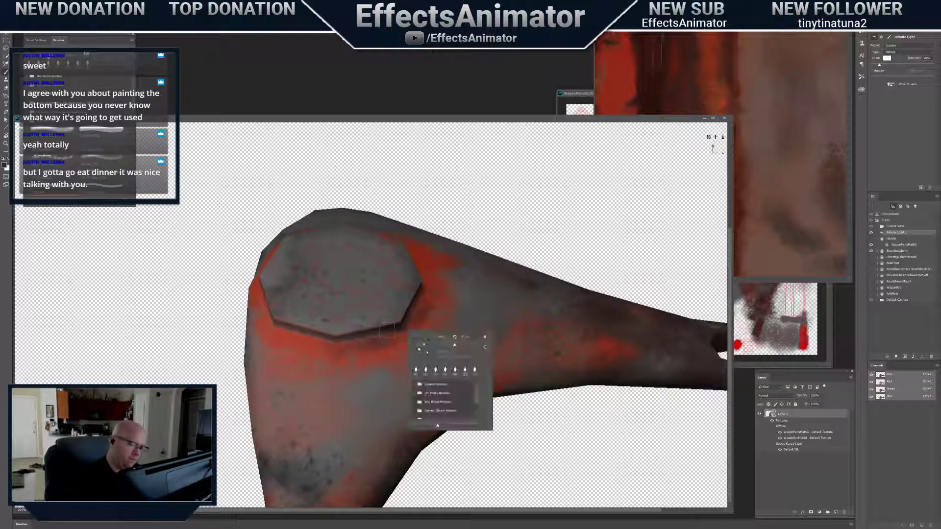
left_click(450, 347)
key("Return")
left_click_drag(344, 338, 284, 325)
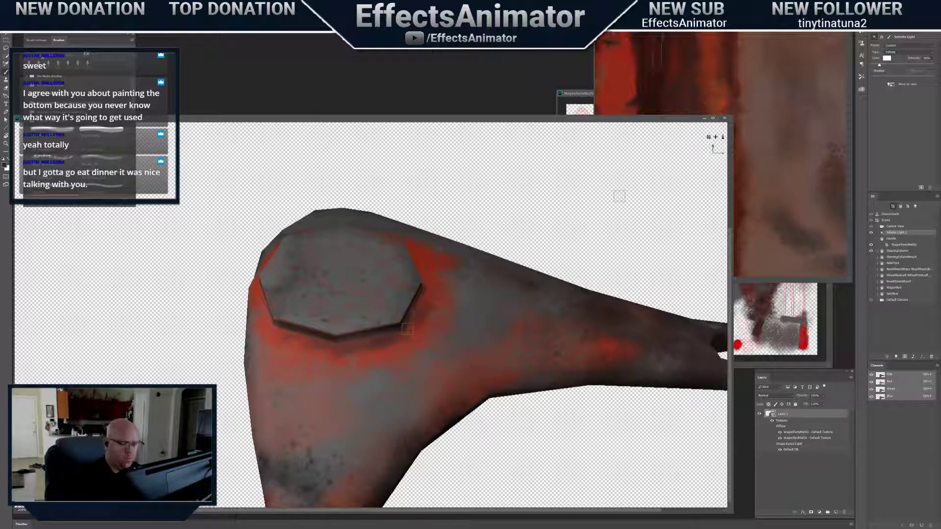
left_click_drag(709, 137, 709, 123)
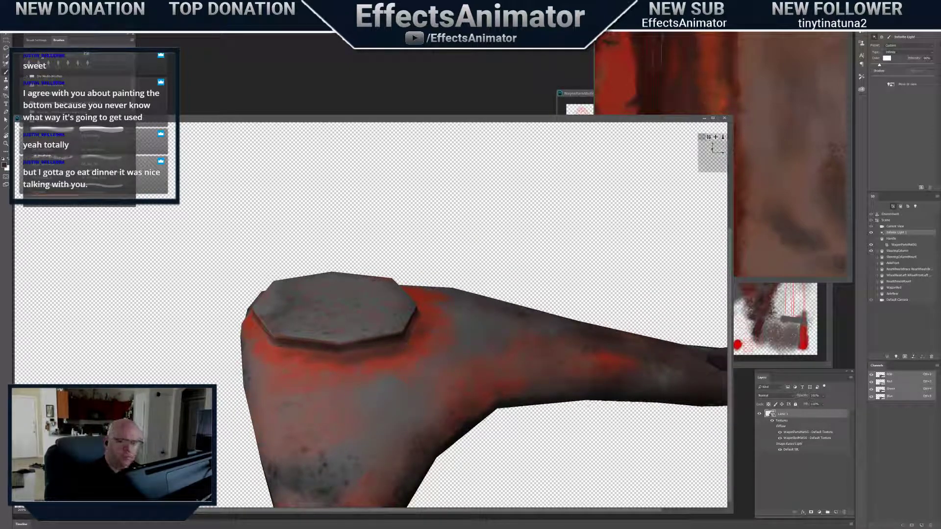
left_click(425, 331, "alt")
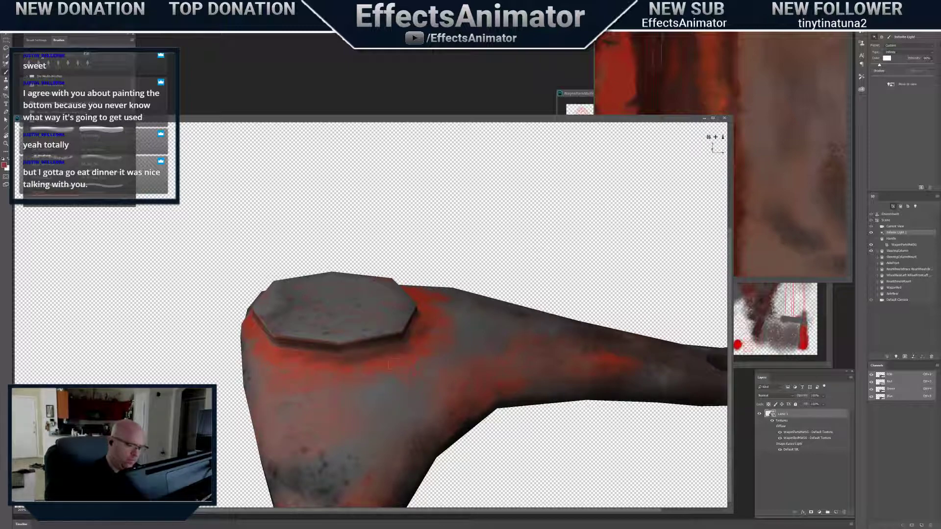
left_click(379, 352, "alt")
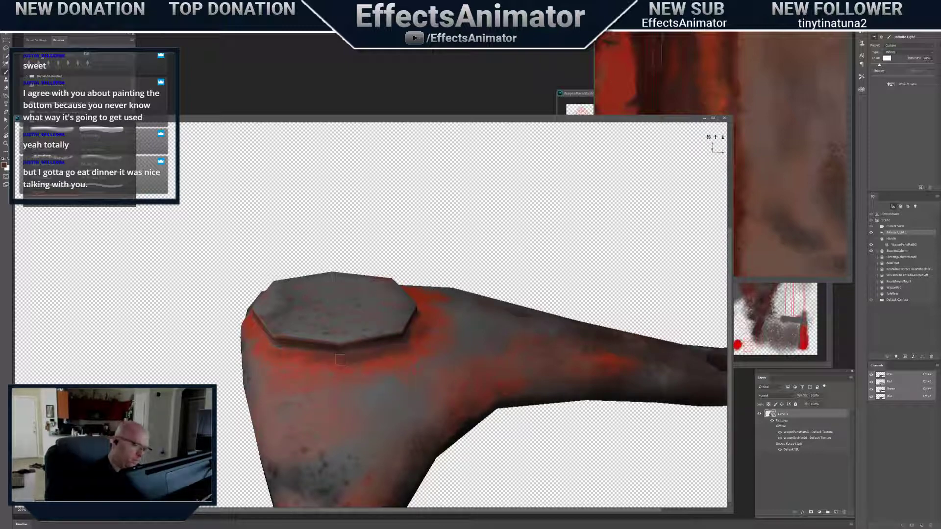
Sample dark brown from the rust texture and deepen the shadow around the octagonal plate's side facing the base's narrow corner
left_click_drag(708, 137, 733, 153)
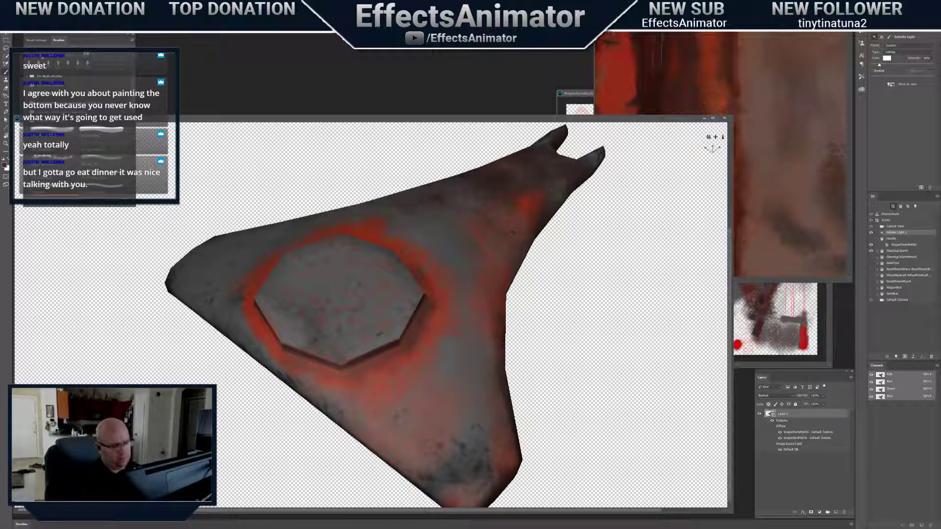
left_click_drag(708, 137, 733, 129)
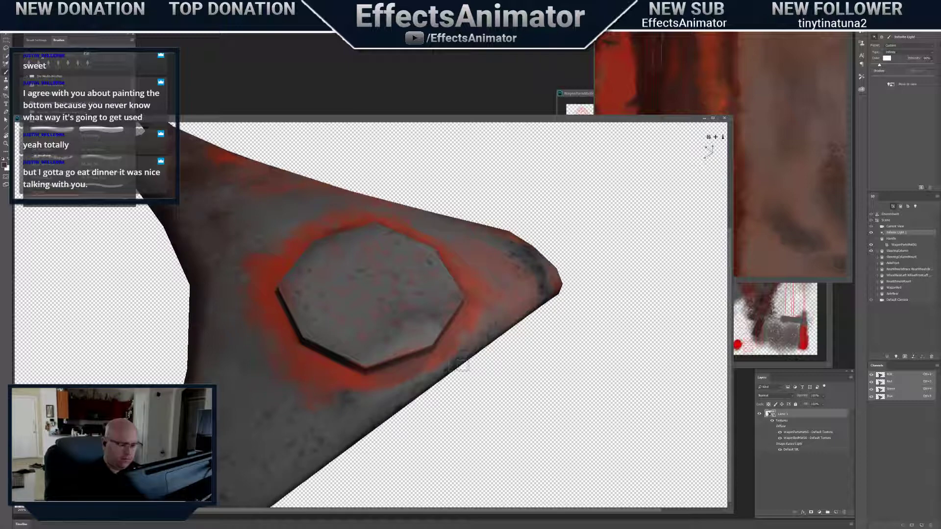
left_click(694, 95)
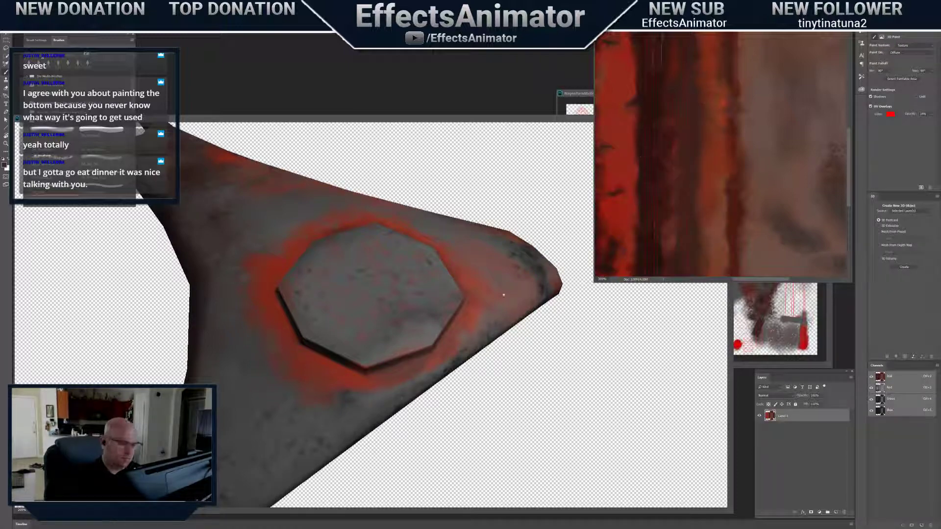
left_click(504, 295)
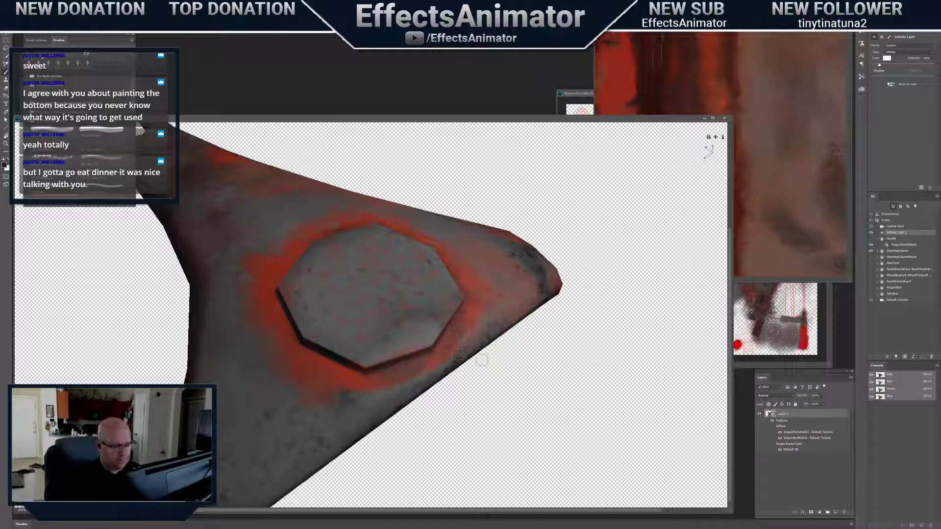
left_click_drag(722, 137, 680, 73)
left_click_drag(499, 354, 521, 296)
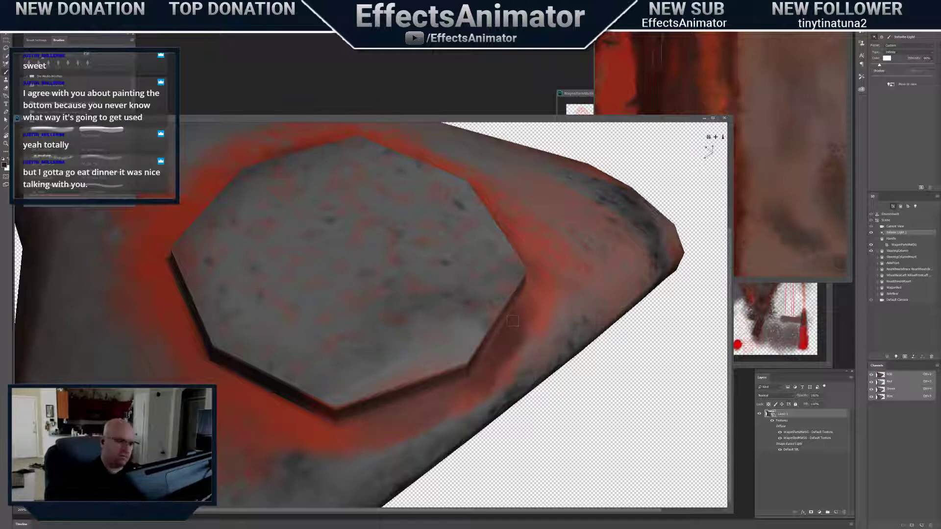
Carry the dark brown shadow along the octagonal plate's remaining edges, over the inner part of the red rust band
left_click_drag(709, 137, 757, 128)
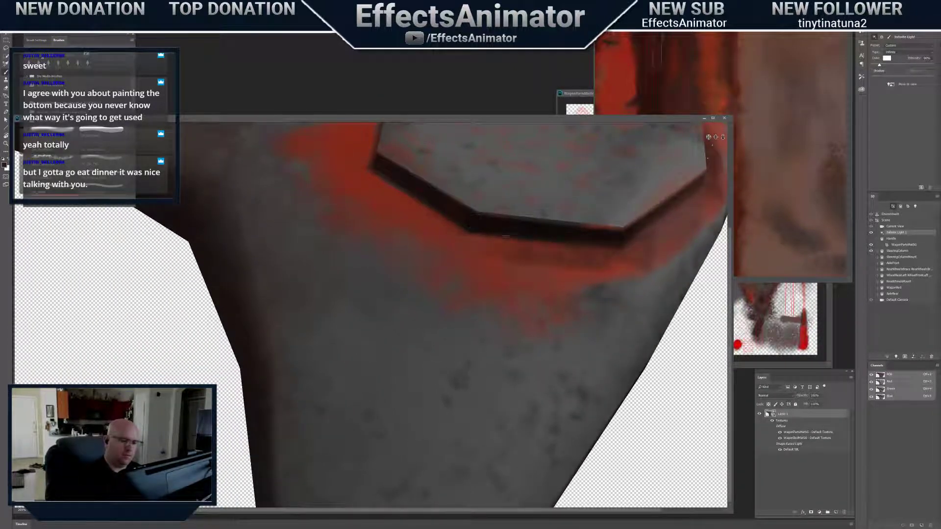
left_click_drag(715, 136, 706, 169)
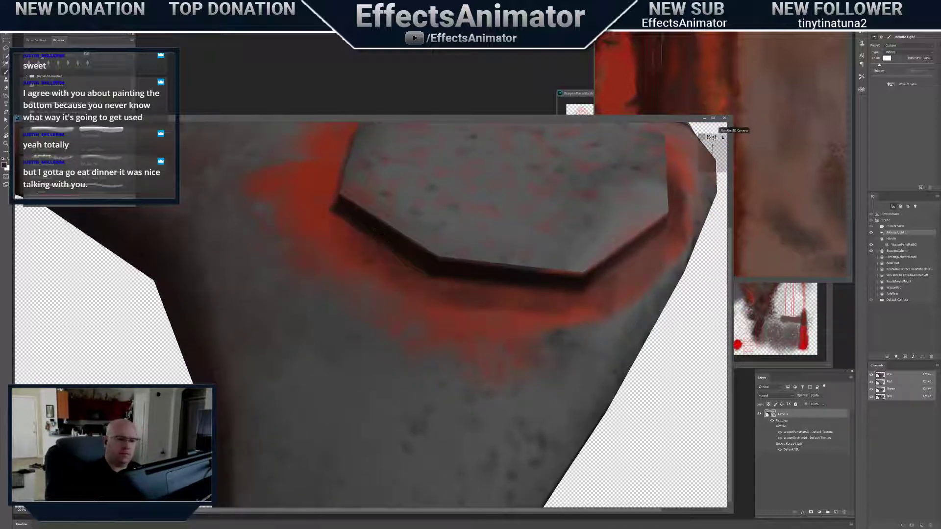
left_click_drag(715, 137, 711, 156)
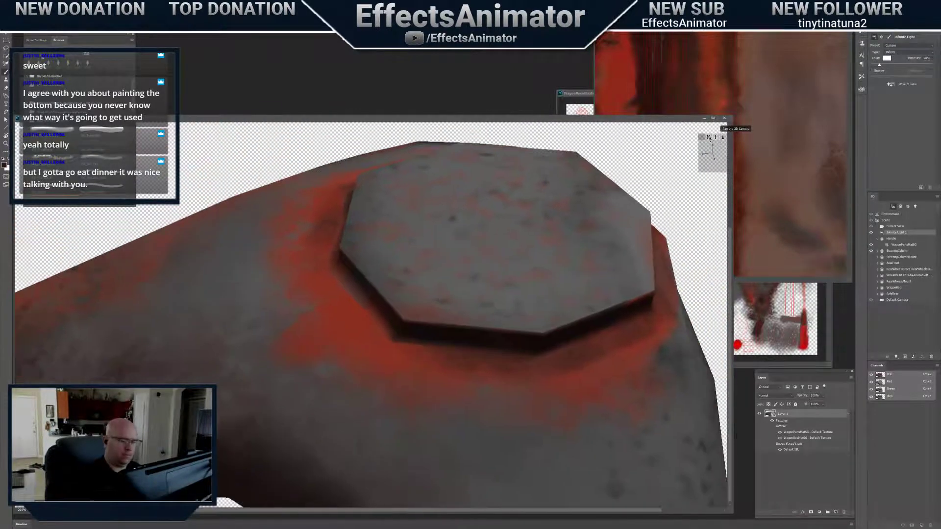
left_click_drag(381, 338, 417, 353)
mouse_move(359, 307)
left_mouse_down()
mouse_move(348, 301)
mouse_move(347, 273)
mouse_move(328, 275)
left_mouse_up()
Touch up the rust outside the plate's shadow with short strokes, adjusting the brush size
left_click_drag(708, 137, 707, 146)
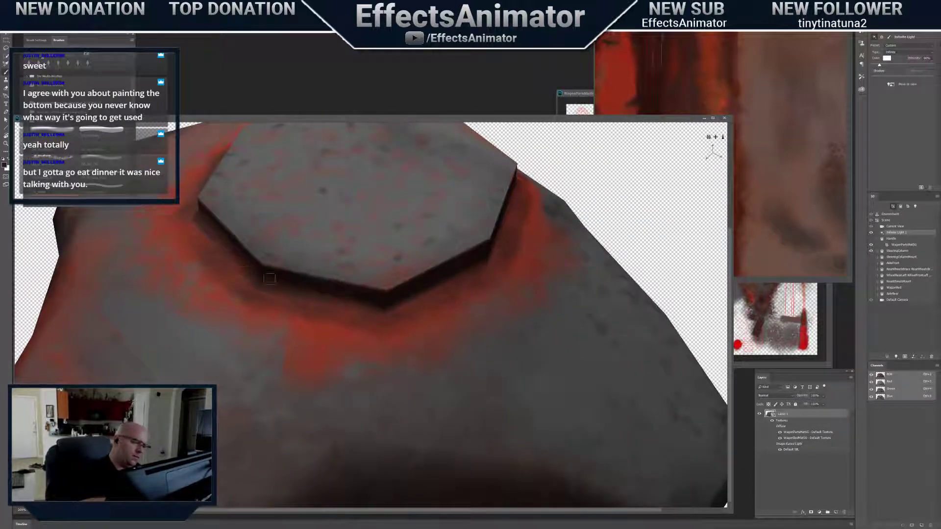
left_click_drag(308, 317, 301, 338)
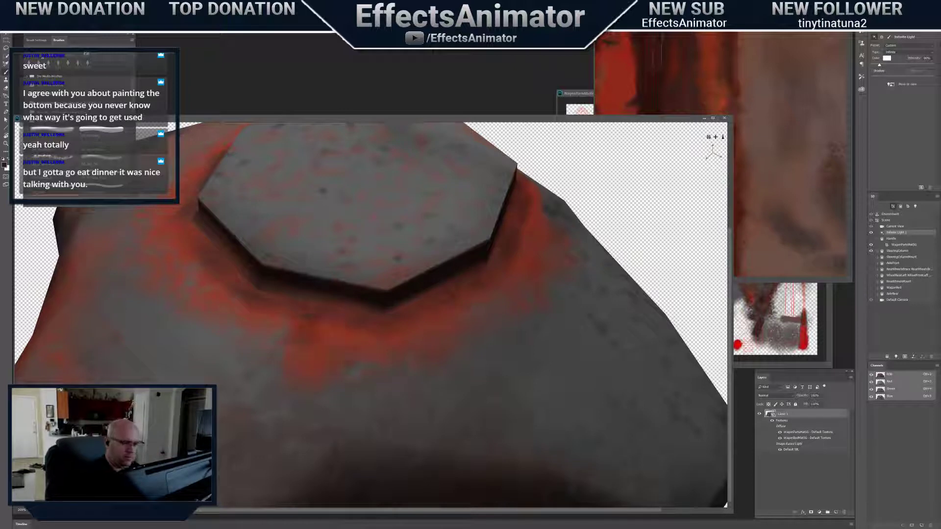
right_click(396, 336)
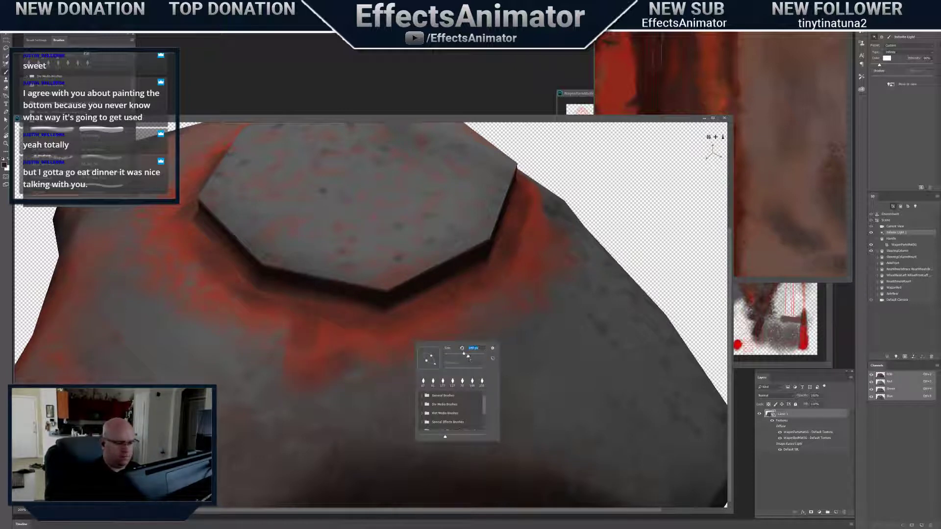
key("Return")
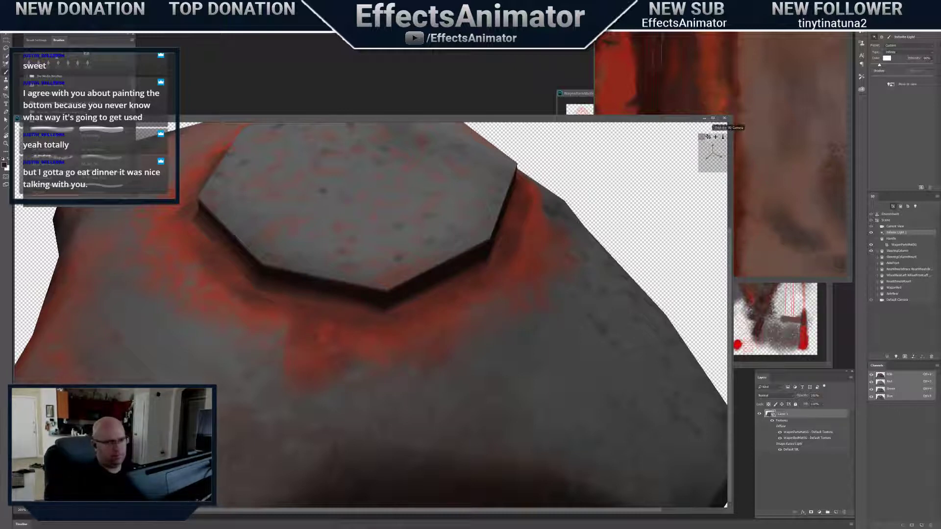
left_click_drag(708, 137, 709, 138)
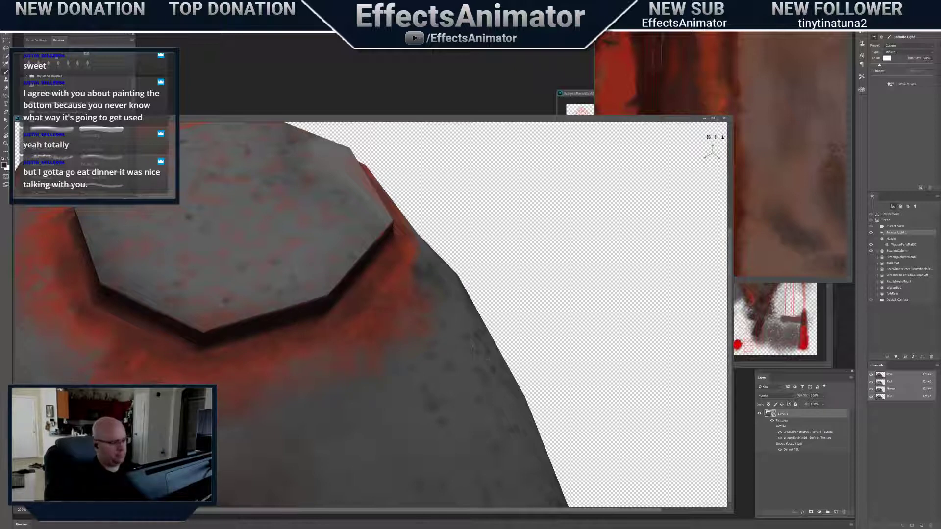
Resize the brush and brush faint red rust onto the plain grey surface between the octagonal plate and the bare corner
left_click_drag(722, 137, 721, 129)
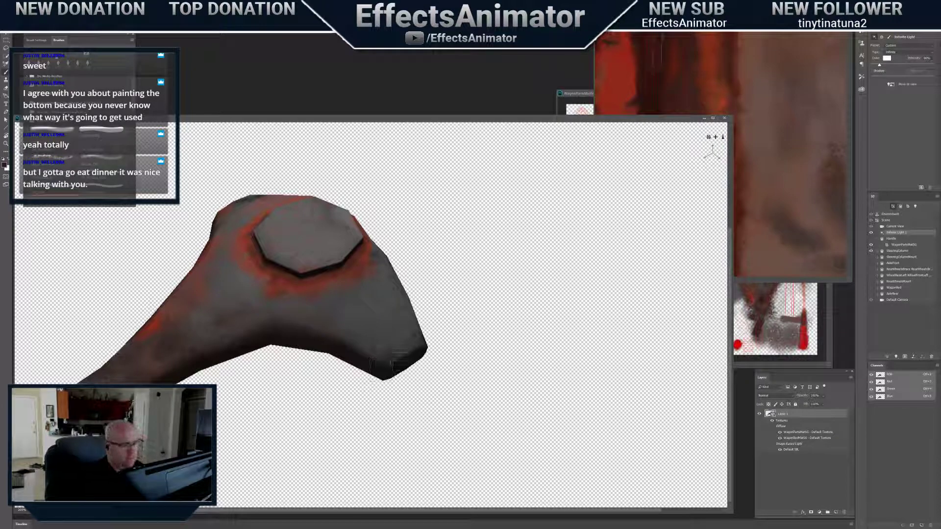
right_click(392, 363)
left_click_drag(367, 328, 363, 320)
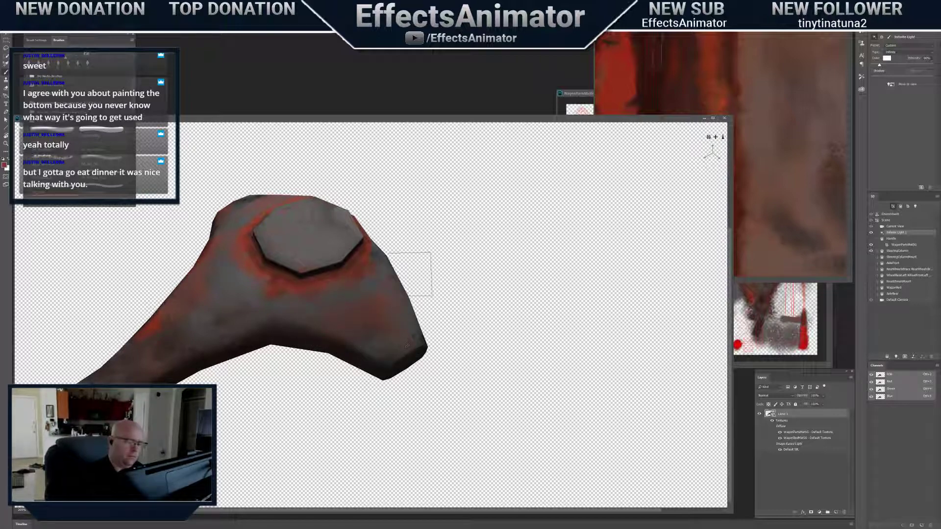
Relight the base's underside from the current view and brush faint red rust along its corners, inner rim and forked arm
left_click_drag(709, 137, 709, 118)
left_click(894, 88)
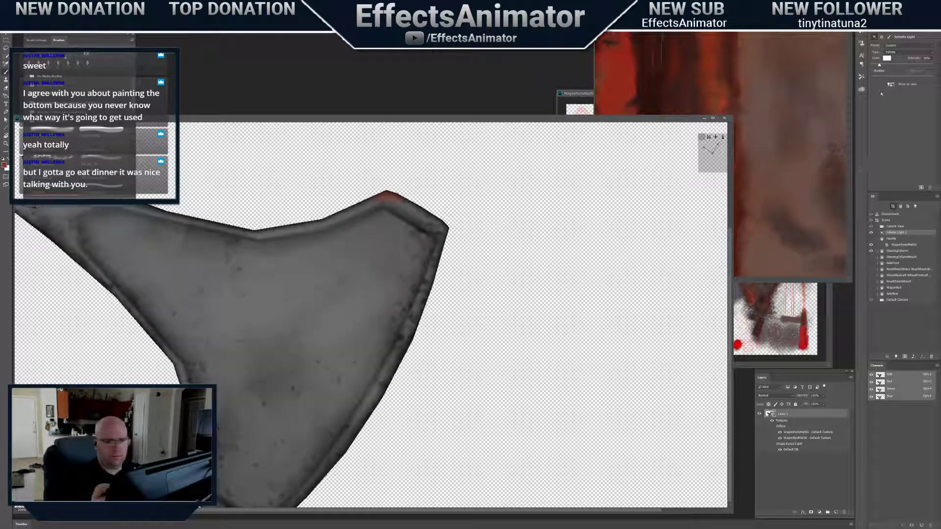
mouse_move(716, 138)
left_mouse_down()
mouse_move(733, 133)
mouse_move(717, 126)
mouse_move(692, 157)
left_mouse_up()
left_click_drag(443, 233, 440, 214)
mouse_move(431, 212)
left_mouse_down()
mouse_move(448, 218)
mouse_move(446, 321)
left_mouse_up()
mouse_move(361, 392)
left_mouse_down()
mouse_move(346, 411)
mouse_move(325, 331)
left_mouse_up()
left_click_drag(387, 378, 468, 250)
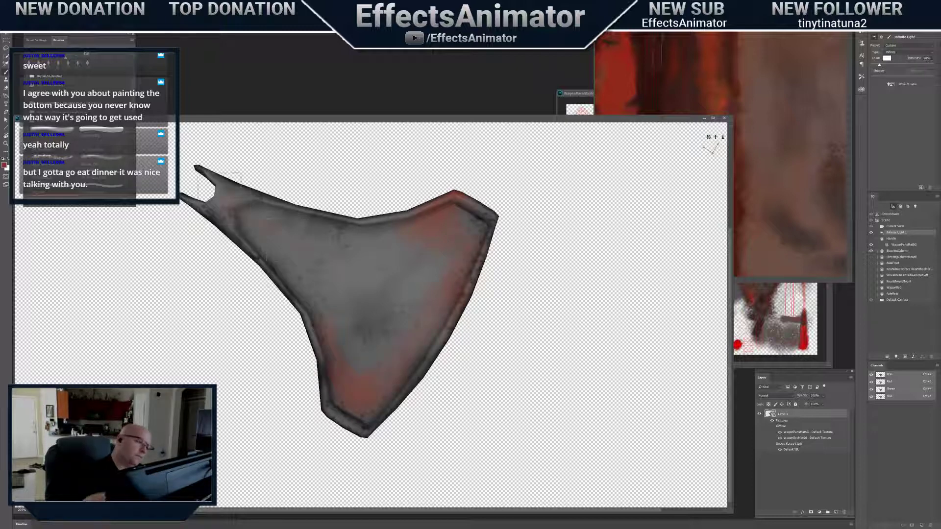
mouse_move(236, 205)
left_mouse_down()
mouse_move(294, 211)
mouse_move(247, 243)
mouse_move(324, 314)
left_mouse_up()
Resize the brush and spread mottled red rust from the underside's rim toward its grey centre
right_click(440, 283)
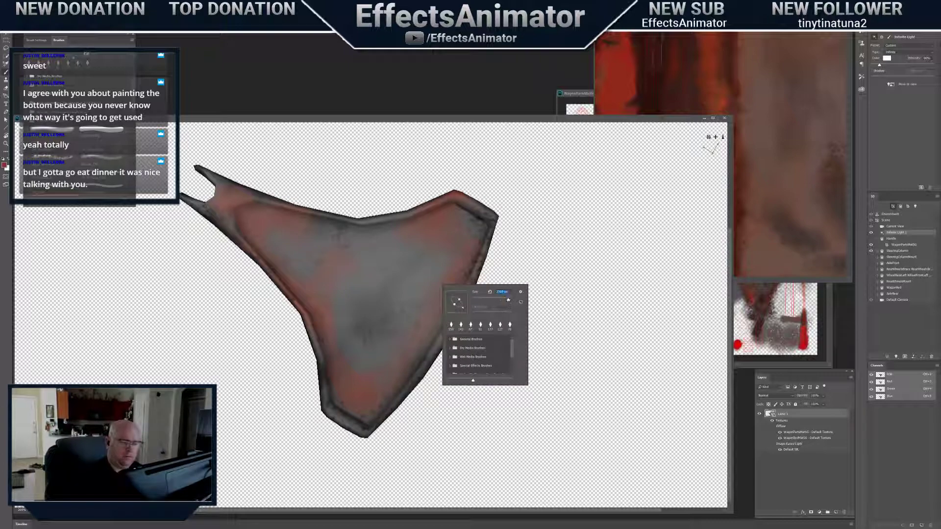
left_click_drag(339, 254, 327, 289)
right_click(447, 292)
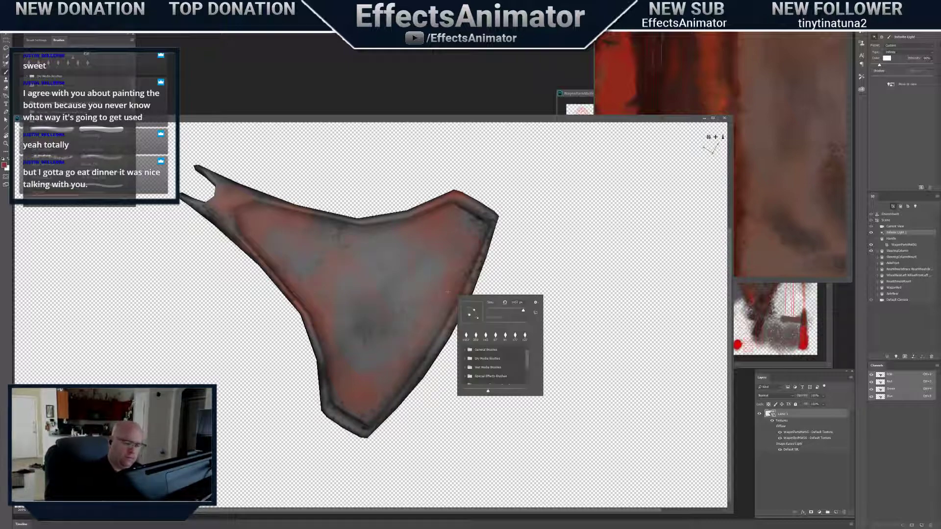
left_click(517, 309)
left_click_drag(417, 256, 411, 290)
mouse_move(374, 343)
left_mouse_down()
mouse_move(374, 366)
mouse_move(453, 255)
mouse_move(454, 283)
mouse_move(403, 342)
left_mouse_up()
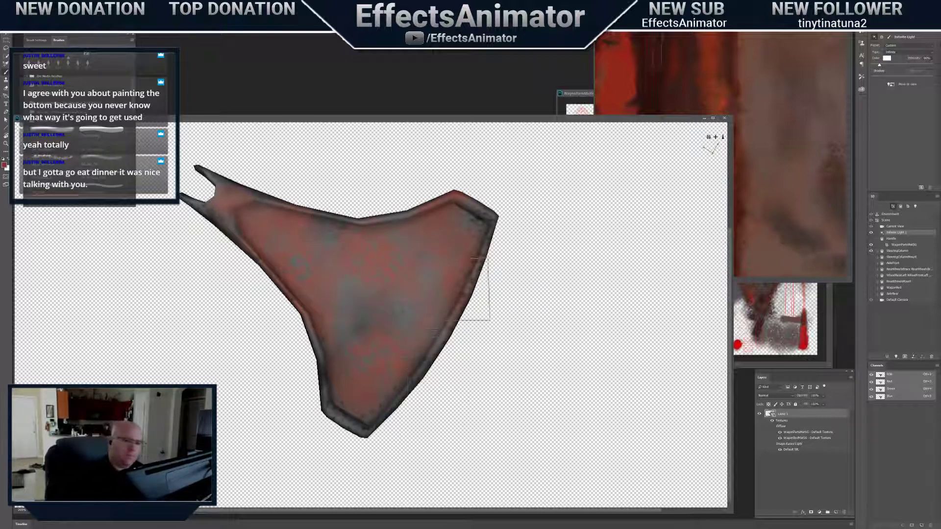
Sample dark brown from the rust texture, speckle the underside, and darken its wide corner and long edge with a resized brush
left_click(645, 96)
left_click(392, 257)
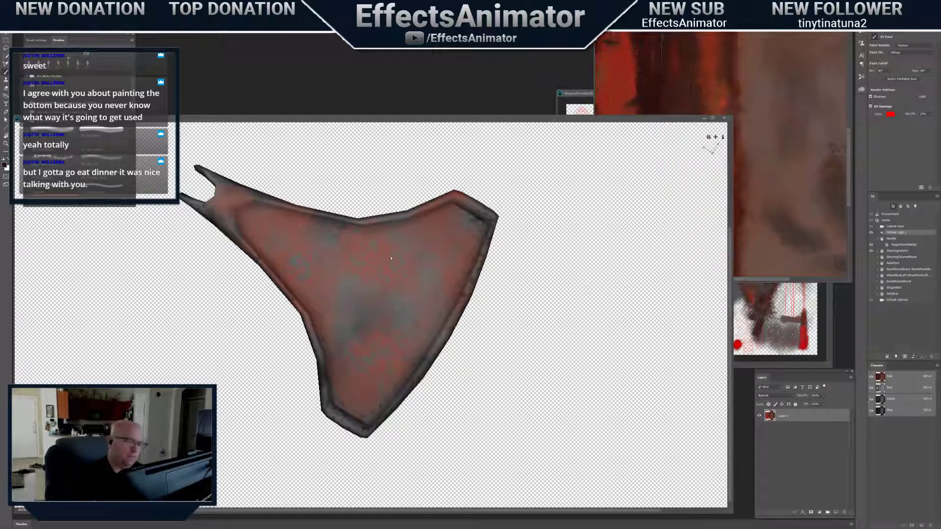
left_click_drag(403, 246, 410, 240)
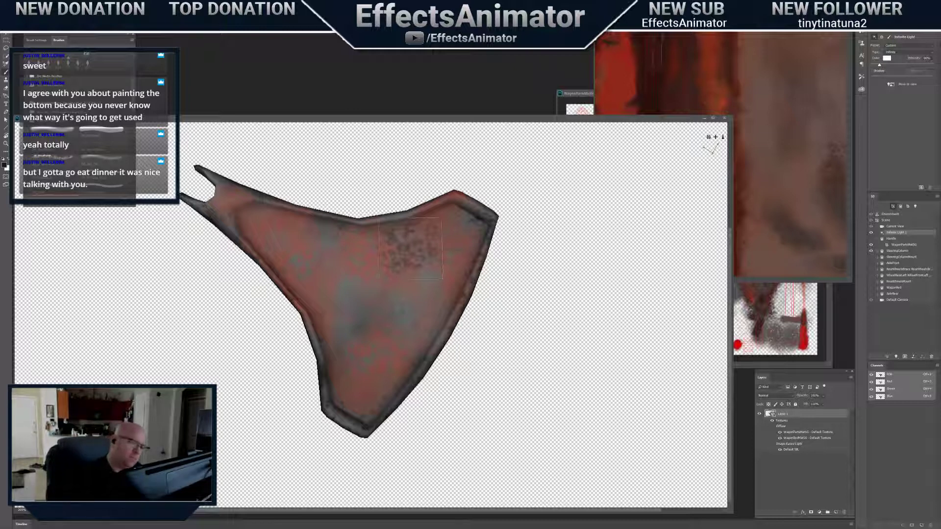
right_click(414, 251)
mouse_move(456, 210)
left_mouse_down()
mouse_move(449, 211)
mouse_move(480, 220)
mouse_move(439, 211)
mouse_move(364, 228)
left_mouse_up()
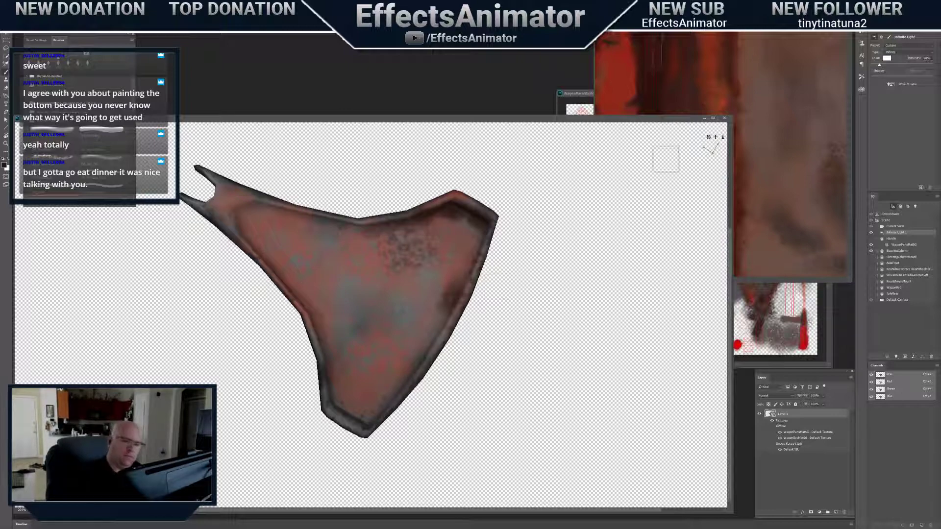
left_click_drag(720, 137, 720, 137)
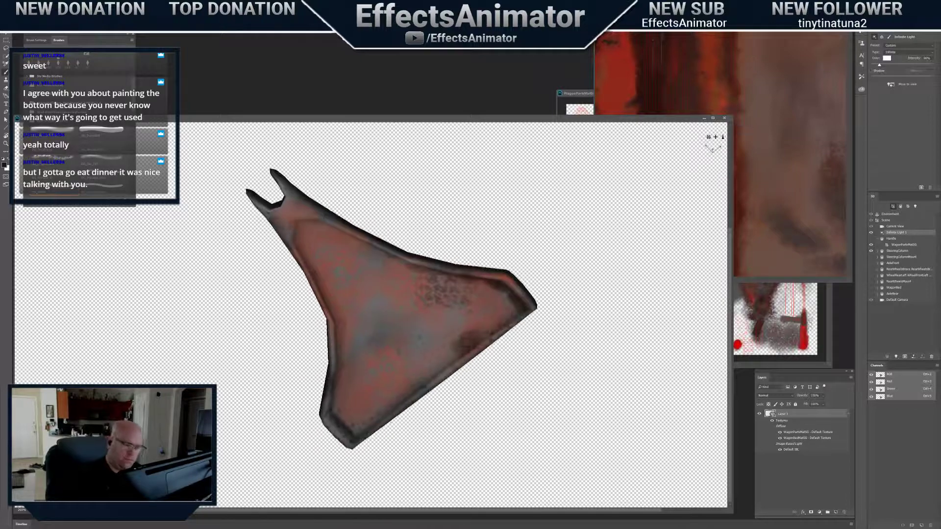
mouse_move(498, 322)
left_mouse_down()
mouse_move(525, 311)
mouse_move(522, 323)
mouse_move(520, 294)
mouse_move(505, 295)
mouse_move(516, 311)
mouse_move(518, 304)
mouse_move(511, 329)
mouse_move(481, 343)
mouse_move(447, 383)
mouse_move(349, 429)
mouse_move(334, 392)
left_mouse_up()
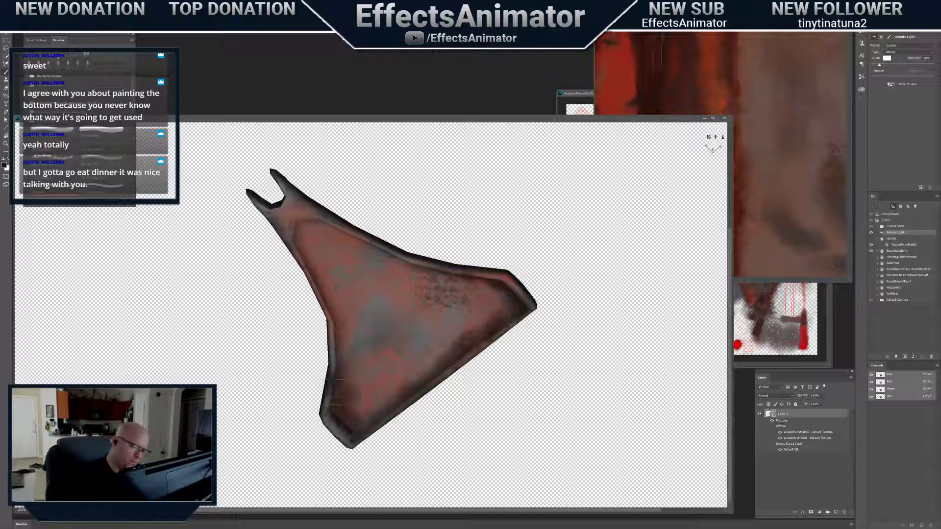
Resize the brush and darken the underside's narrow lower corner and inner rims with dark brown rust speckles
right_click(373, 406)
left_click(367, 403)
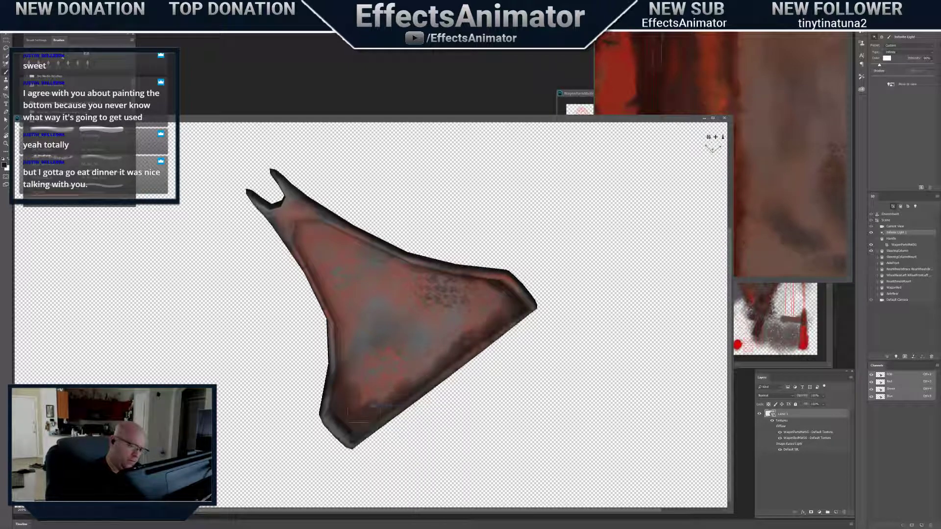
mouse_move(364, 408)
left_mouse_down()
mouse_move(383, 408)
mouse_move(357, 397)
mouse_move(346, 353)
mouse_move(365, 426)
left_mouse_up()
mouse_move(422, 271)
left_mouse_down()
mouse_move(413, 249)
mouse_move(366, 243)
mouse_move(391, 252)
mouse_move(417, 253)
mouse_move(341, 225)
mouse_move(294, 258)
mouse_move(360, 376)
left_mouse_up()
Adjust the brush size and spread dark brown speckles from the underside's rims across its mottled red and grey centre
right_click(432, 344)
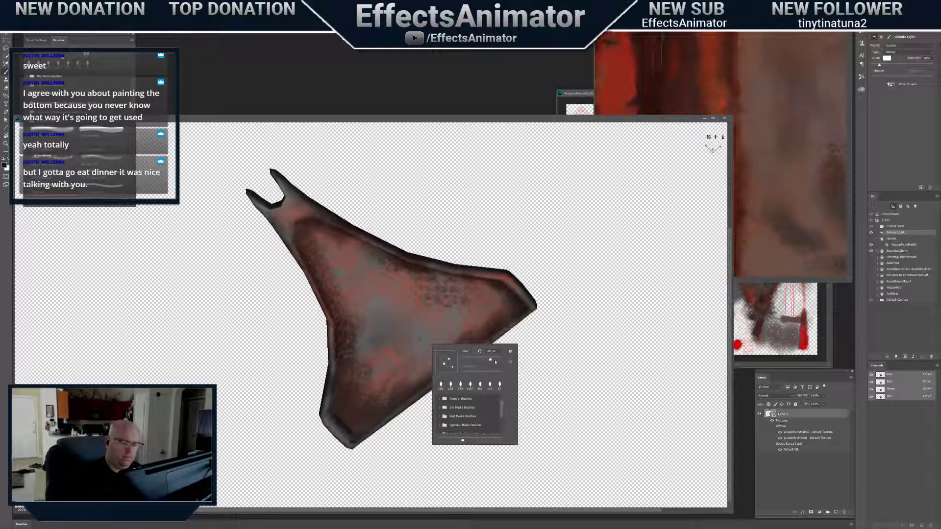
left_click(485, 341)
left_click(373, 350)
left_click(343, 296)
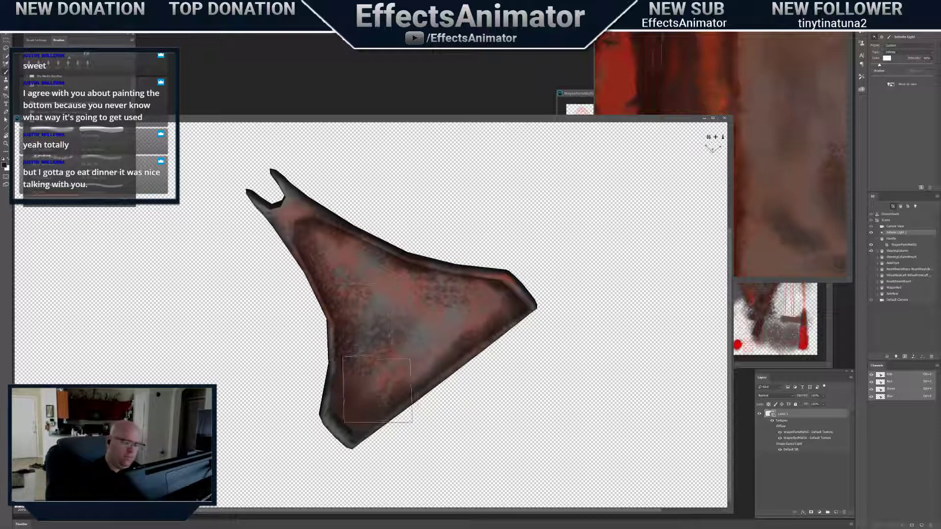
left_click(376, 390)
left_click(447, 338)
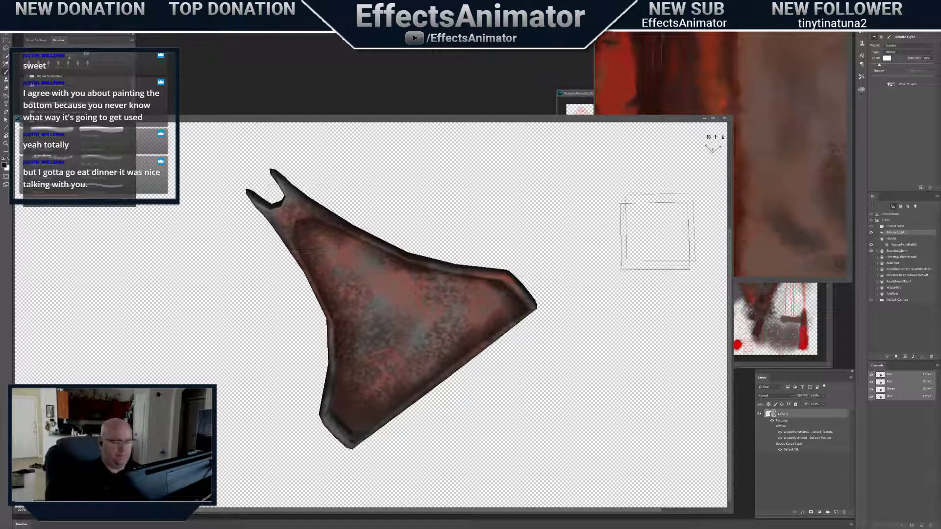
Brush dark speckles onto the base's top side, over the grey surface beside the octagonal plate and the dark corner
left_click_drag(708, 137, 709, 163)
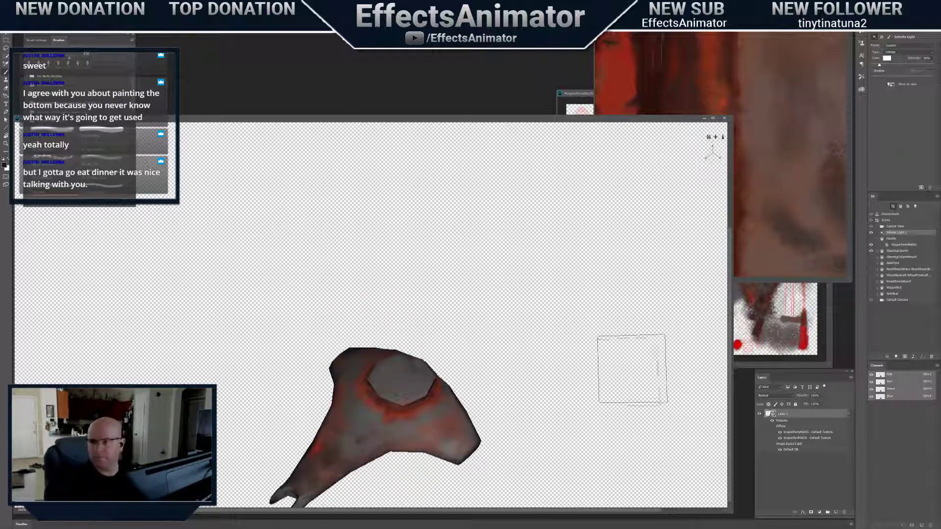
left_click_drag(715, 137, 717, 124)
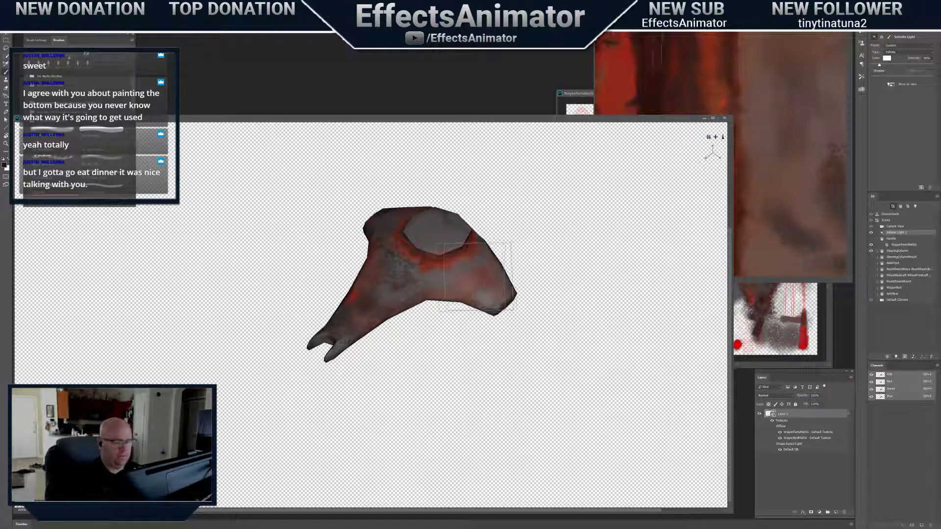
left_click_drag(715, 141, 702, 147)
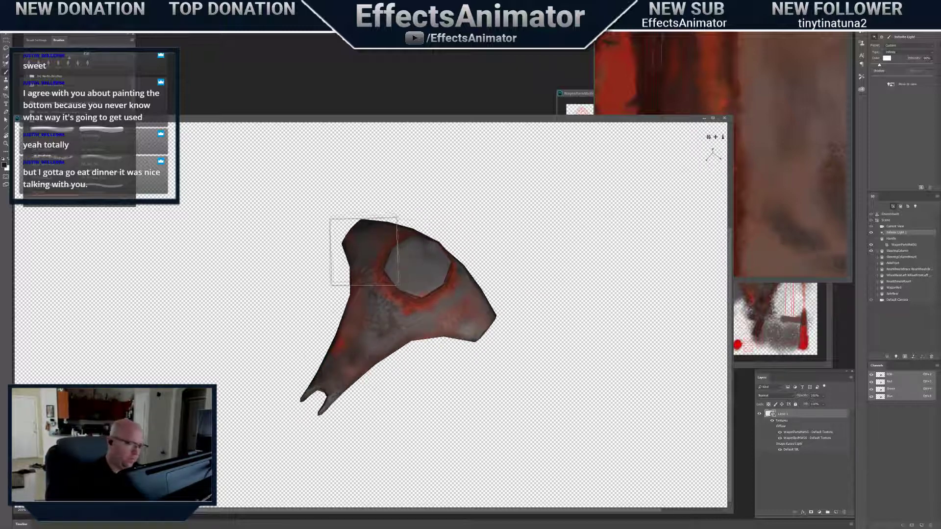
left_click_drag(722, 138, 728, 144)
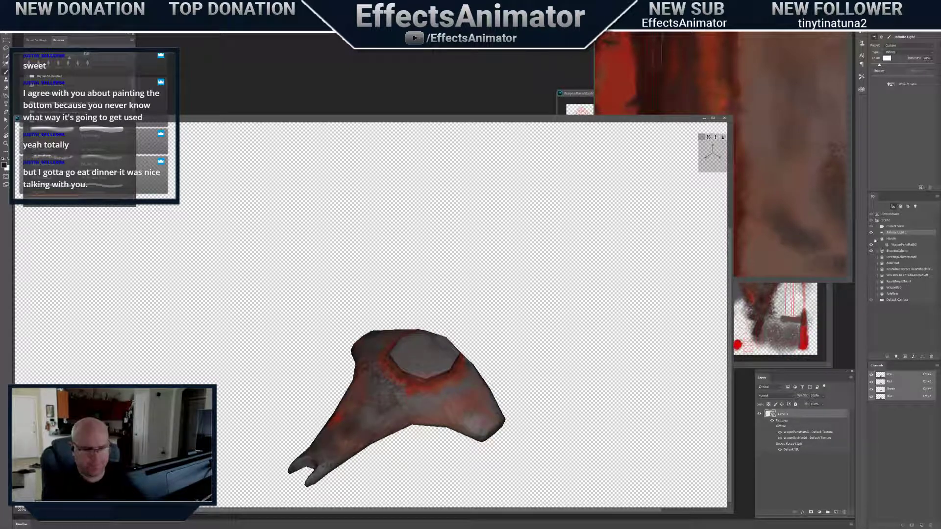
Show the hidden handle, steering column mount, axles, wheels and wagon bed so the whole wagon is assembled in view
left_click(871, 239)
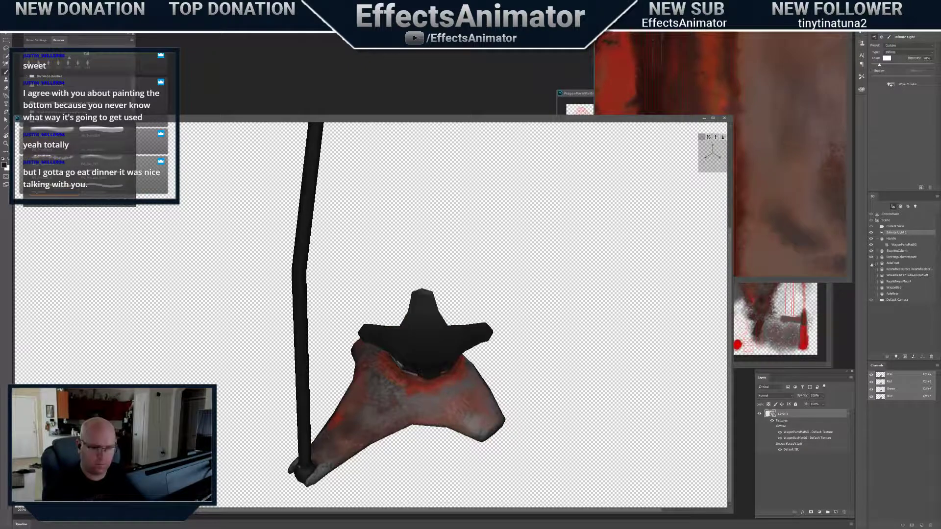
left_click(872, 263)
left_click(871, 269)
left_click(871, 275)
left_click(871, 282)
left_click(871, 288)
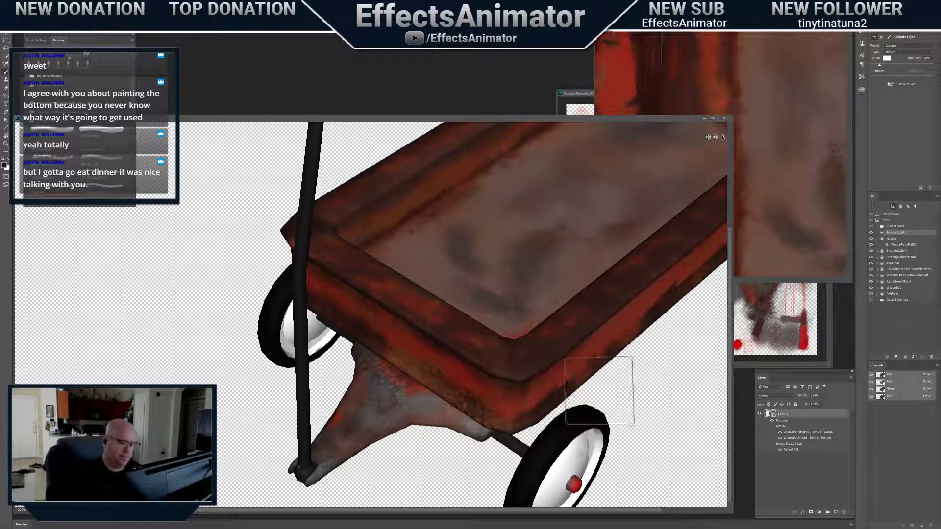
left_click_drag(723, 137, 651, 191)
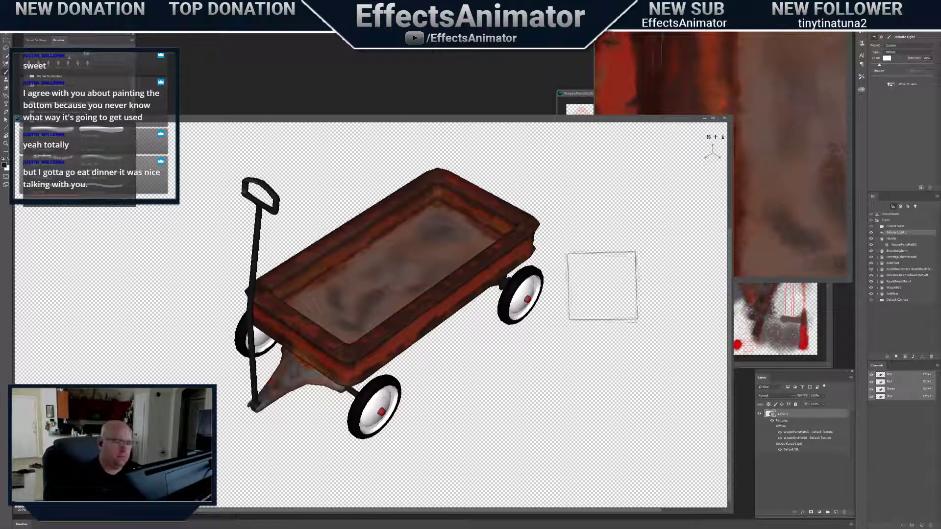
Check the wagon parts texture against the assembled wagon and relight the wagon from the current view
mouse_move(709, 137)
left_mouse_down()
mouse_move(723, 140)
mouse_move(722, 159)
mouse_move(709, 133)
mouse_move(716, 137)
left_mouse_up()
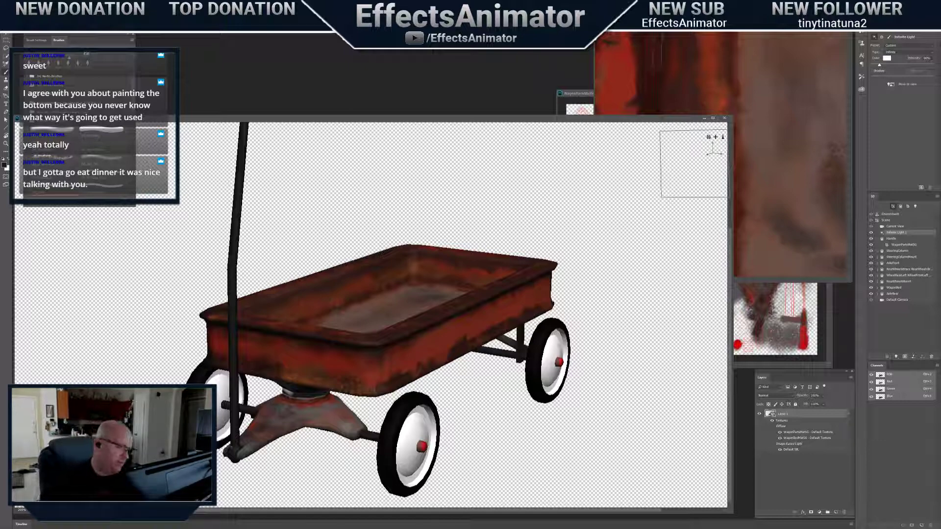
mouse_move(708, 138)
left_mouse_down()
mouse_move(706, 153)
mouse_move(718, 134)
mouse_move(713, 141)
left_mouse_up()
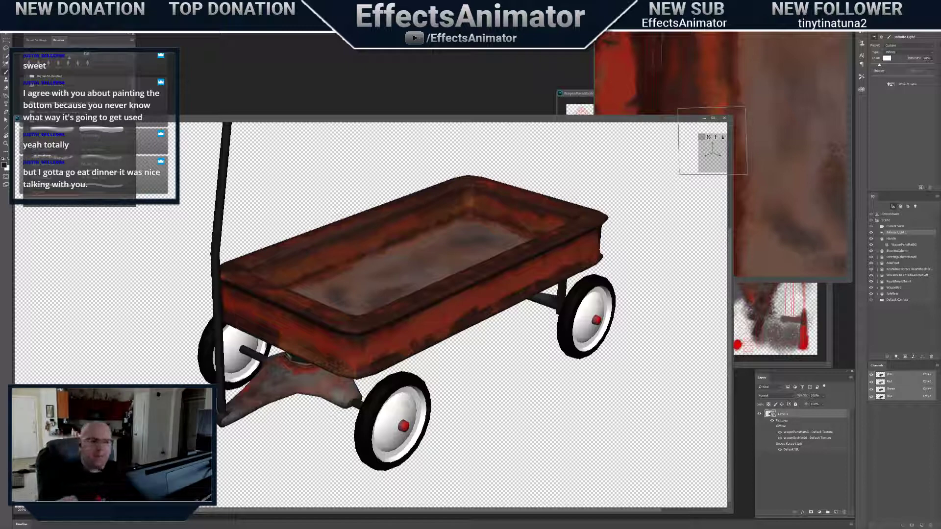
left_click(776, 35)
left_click(590, 91)
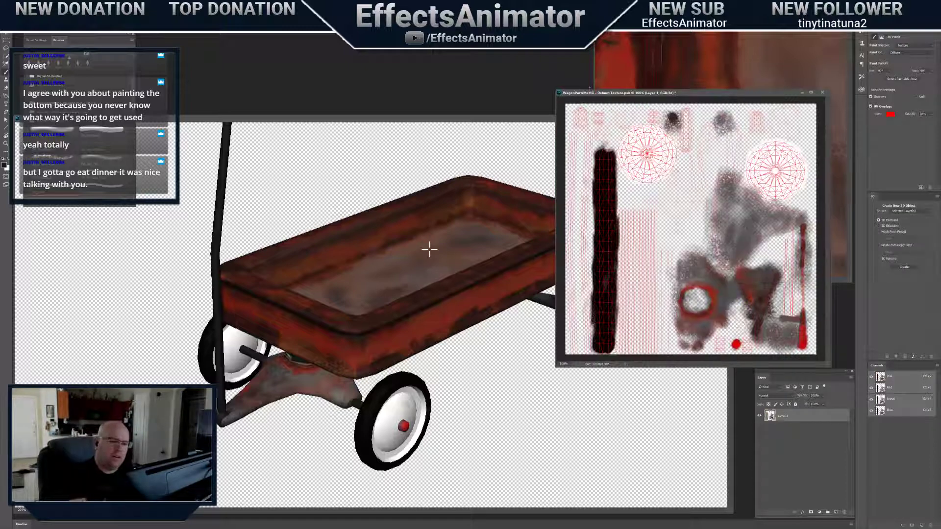
left_click(429, 249)
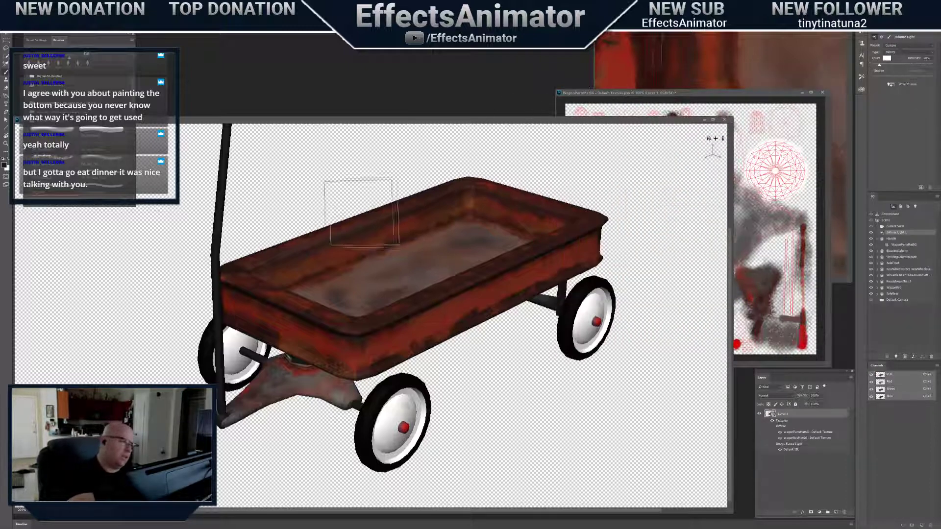
mouse_move(702, 138)
left_mouse_down()
mouse_move(653, 145)
mouse_move(690, 142)
left_mouse_up()
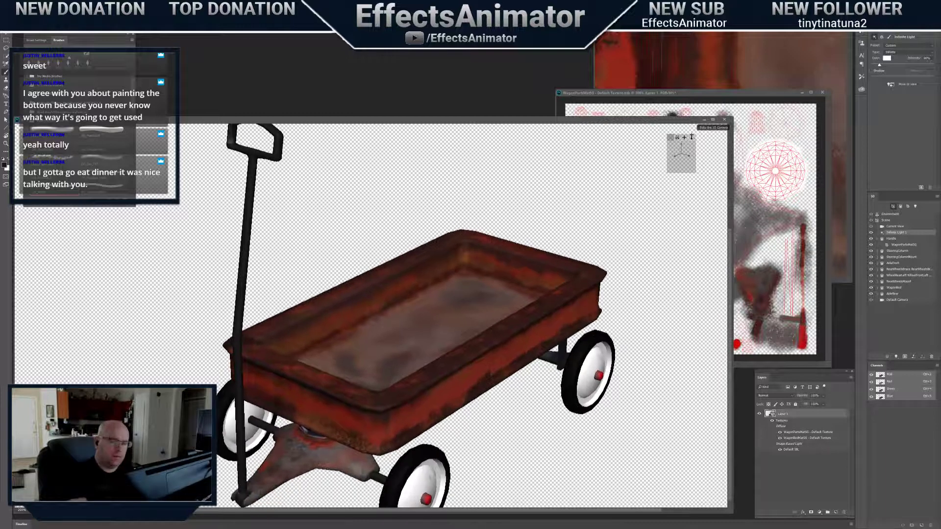
left_click(890, 84)
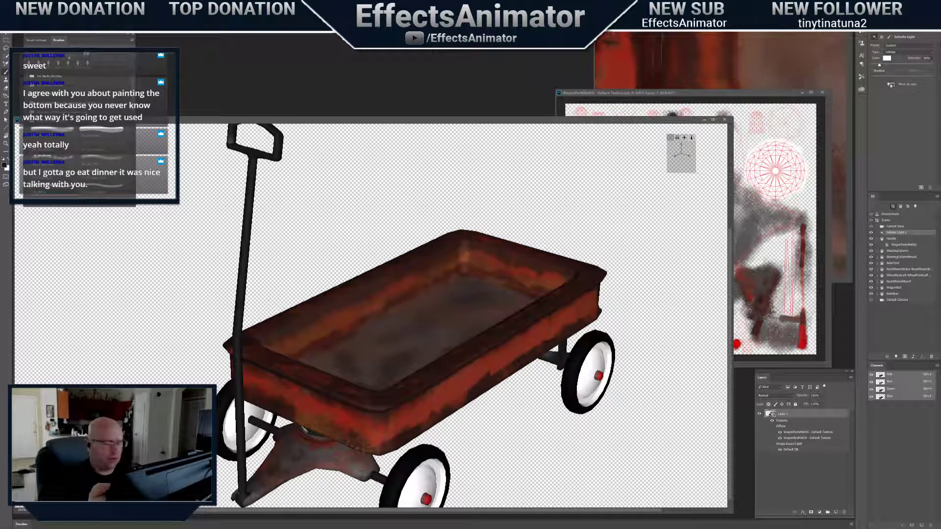